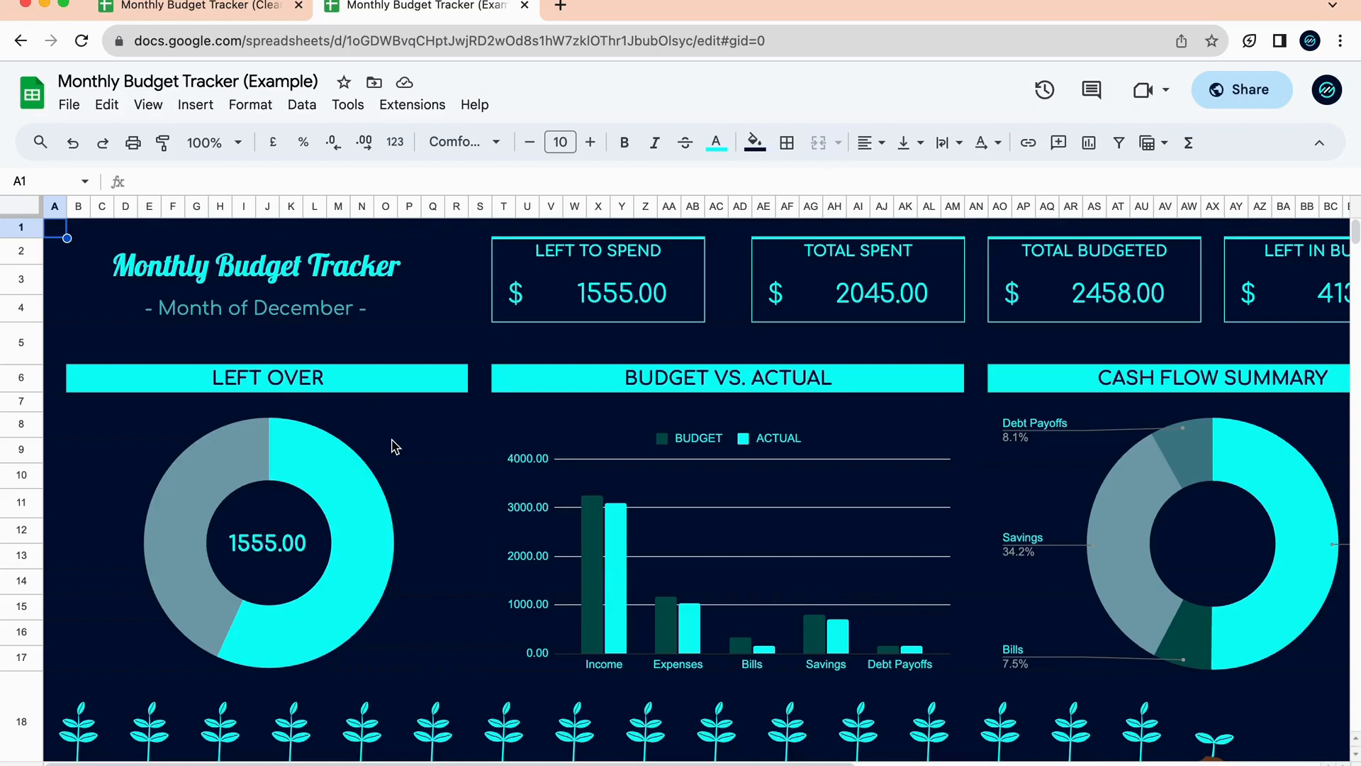
Switch to Chrome, show the clear Monthly Budget Tracker, and look across its summary dashboard.
mouse_move(807, 764)
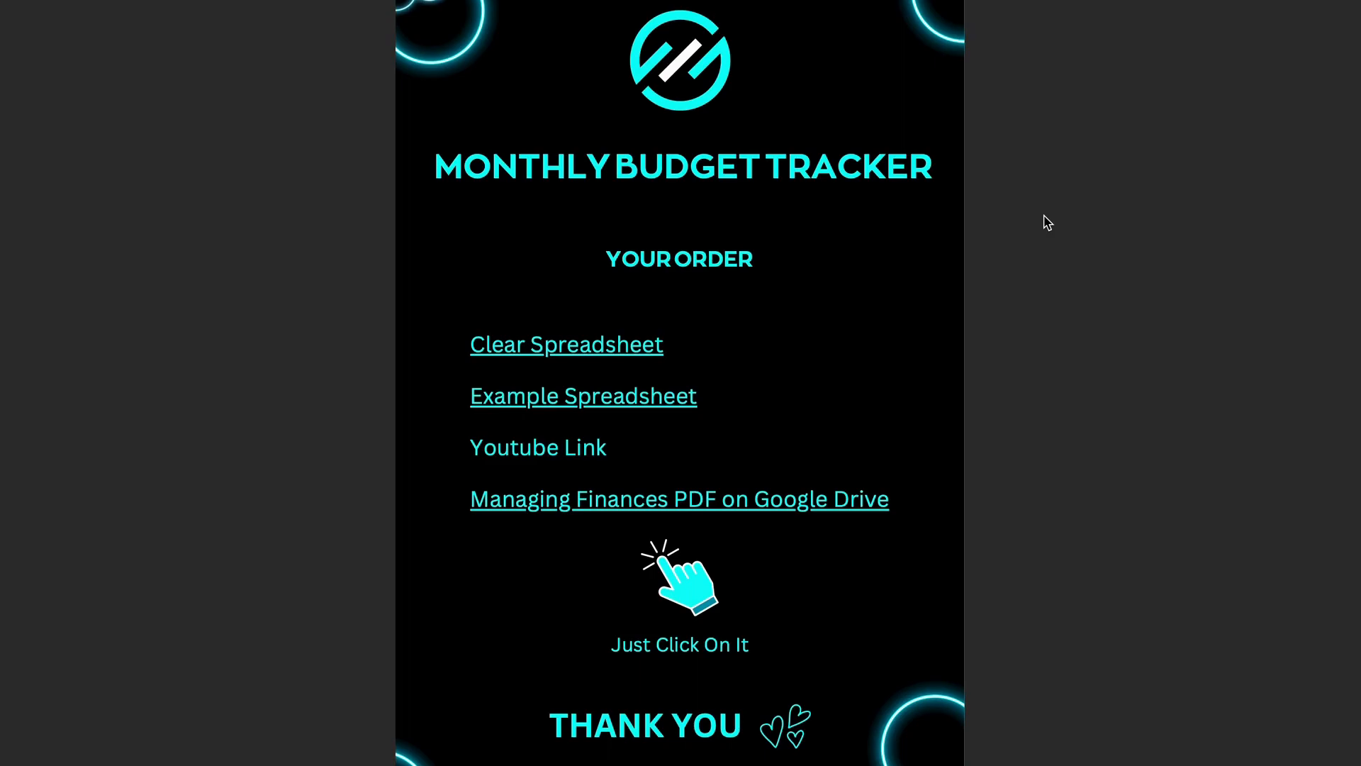
mouse_move(1015, 765)
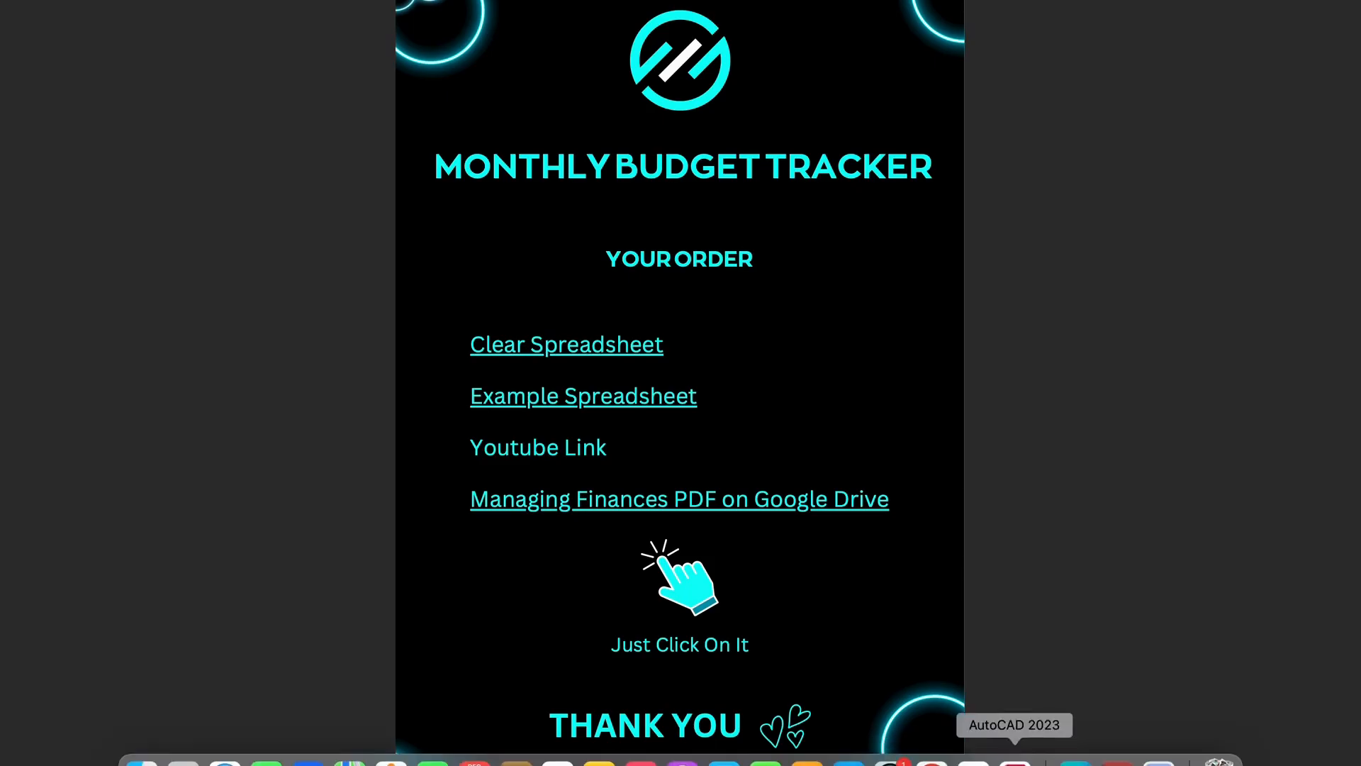
click(932, 762)
click(212, 5)
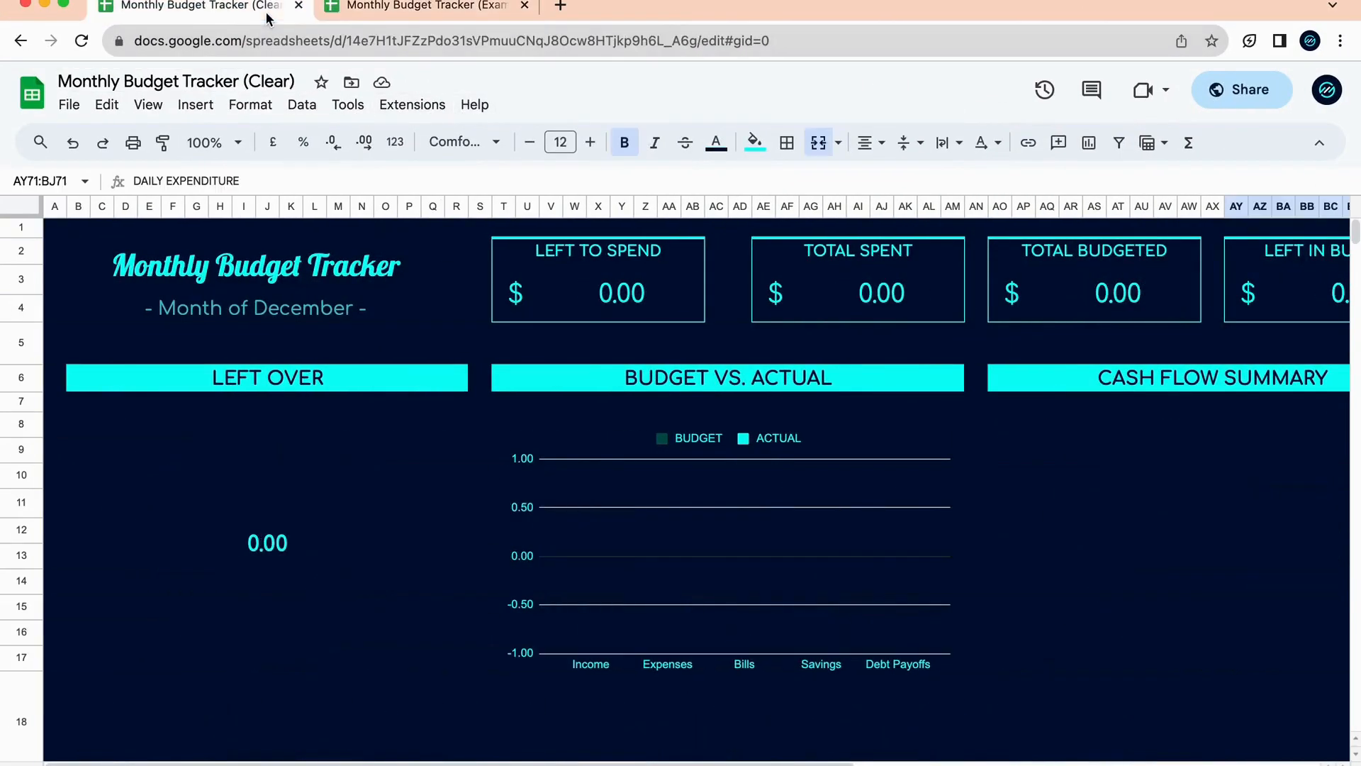
scroll(999, 444, right, 5)
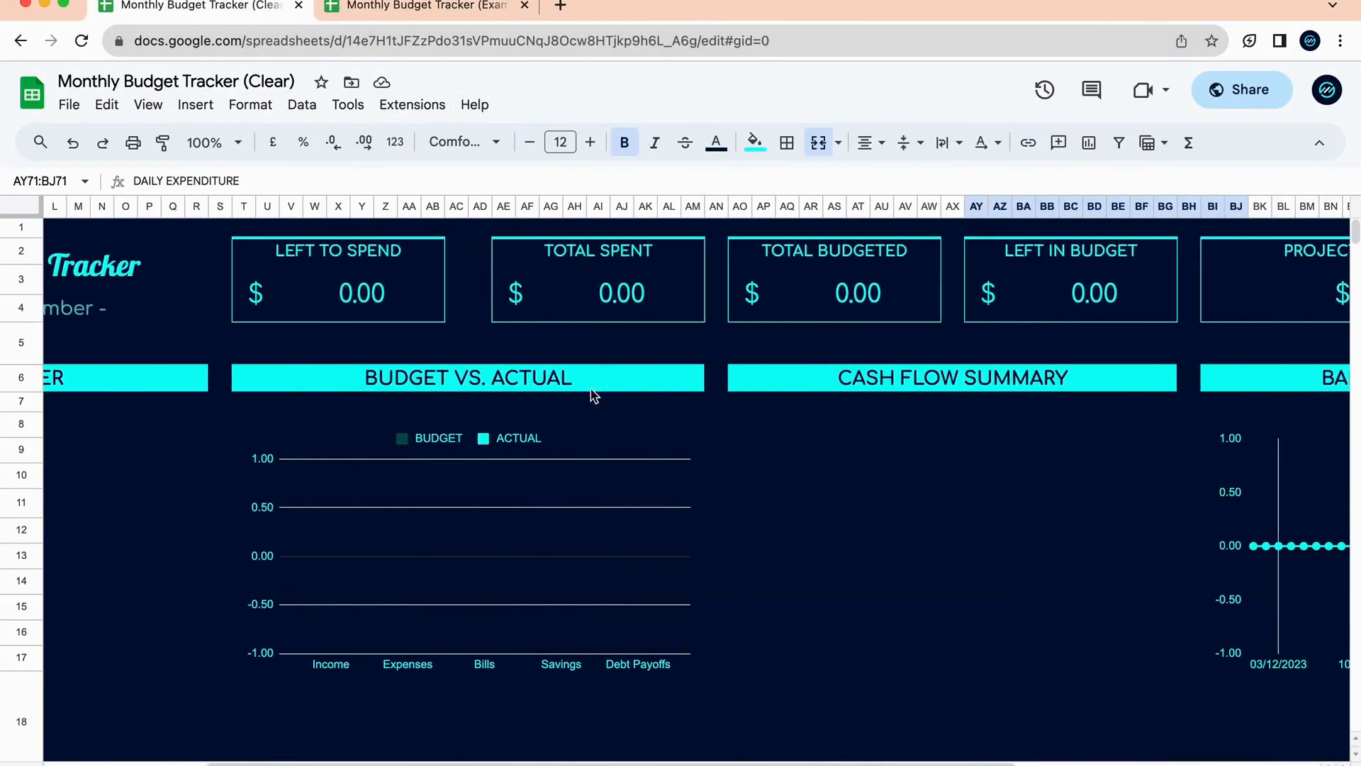
scroll(1059, 581, left, 5)
Examine the empty Setup, Cash Flow, Income, Savings, Expenses and Bills tables in the clear tracker.
scroll(1059, 581, down, 10)
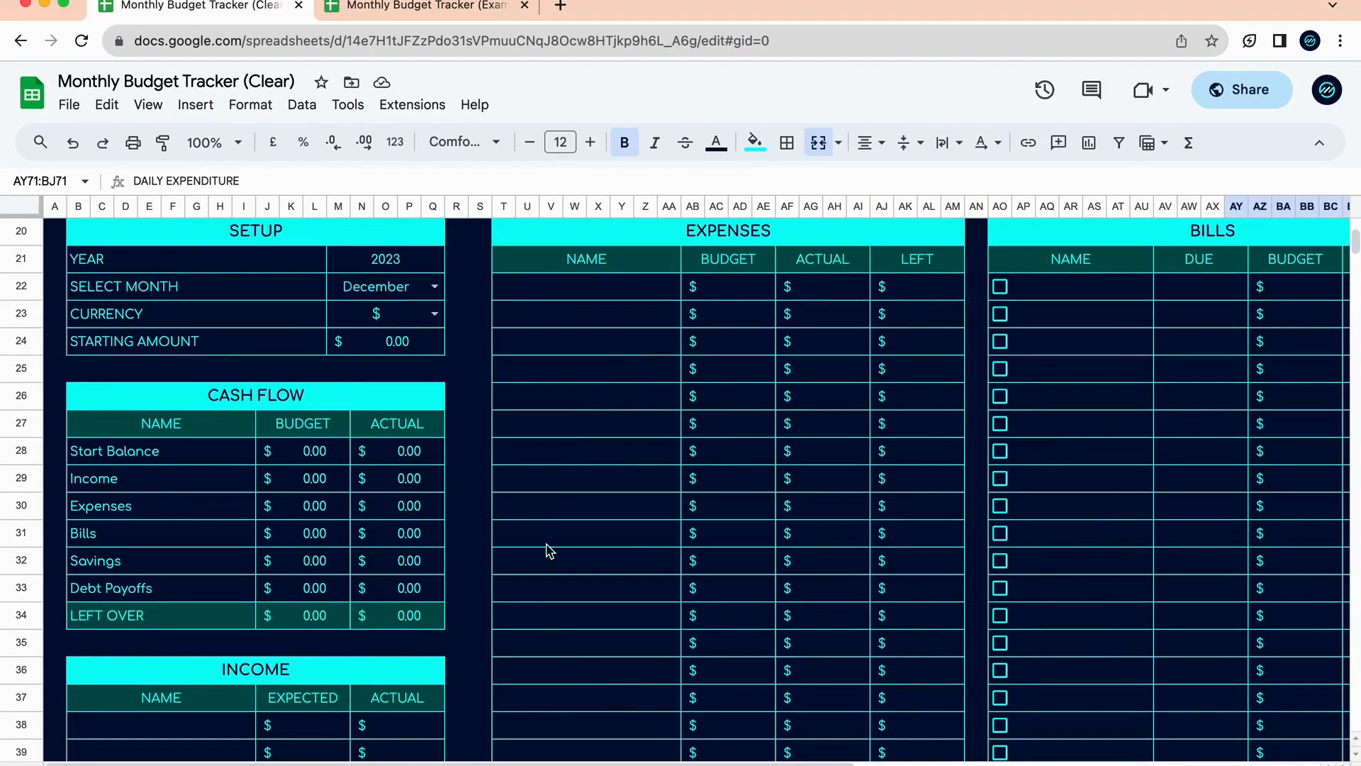
scroll(549, 551, down, 1)
scroll(429, 392, up, 3)
scroll(405, 270, down, 3)
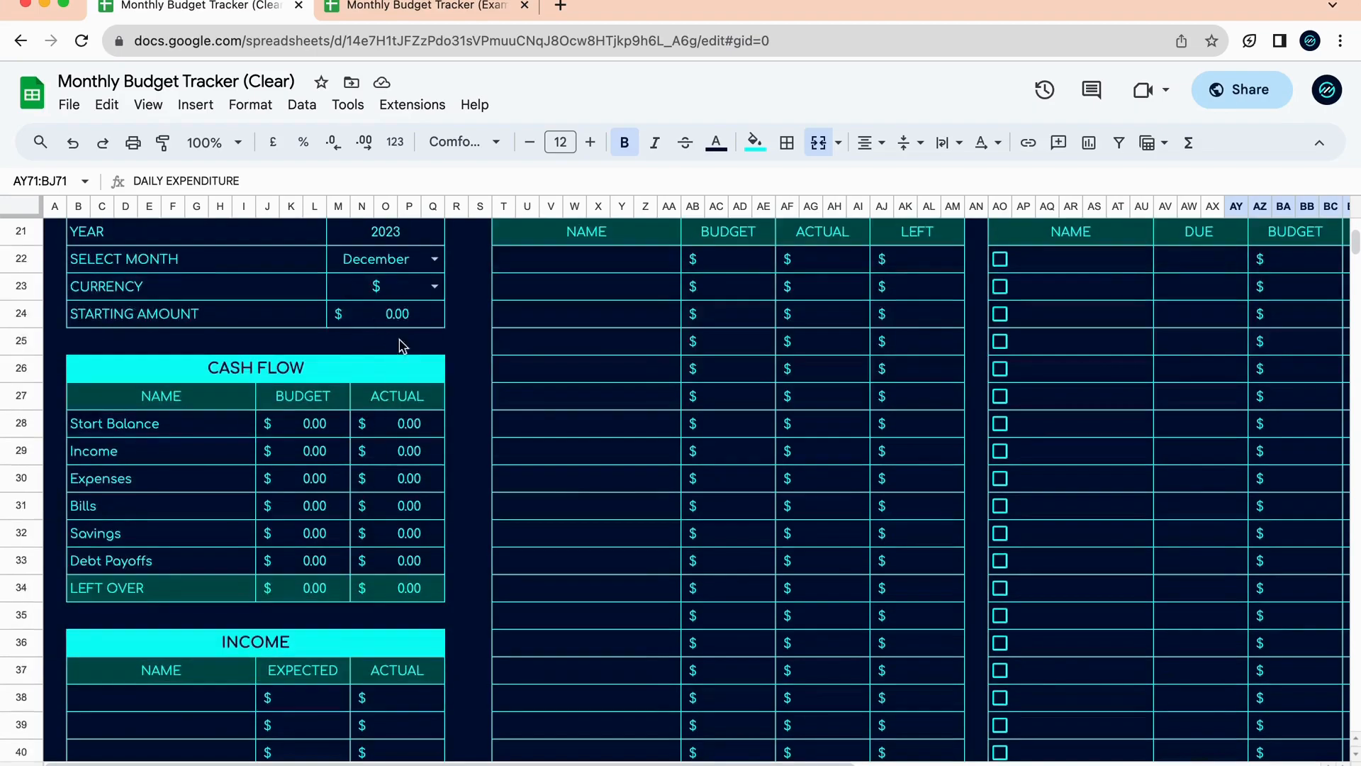
scroll(383, 502, down, 4)
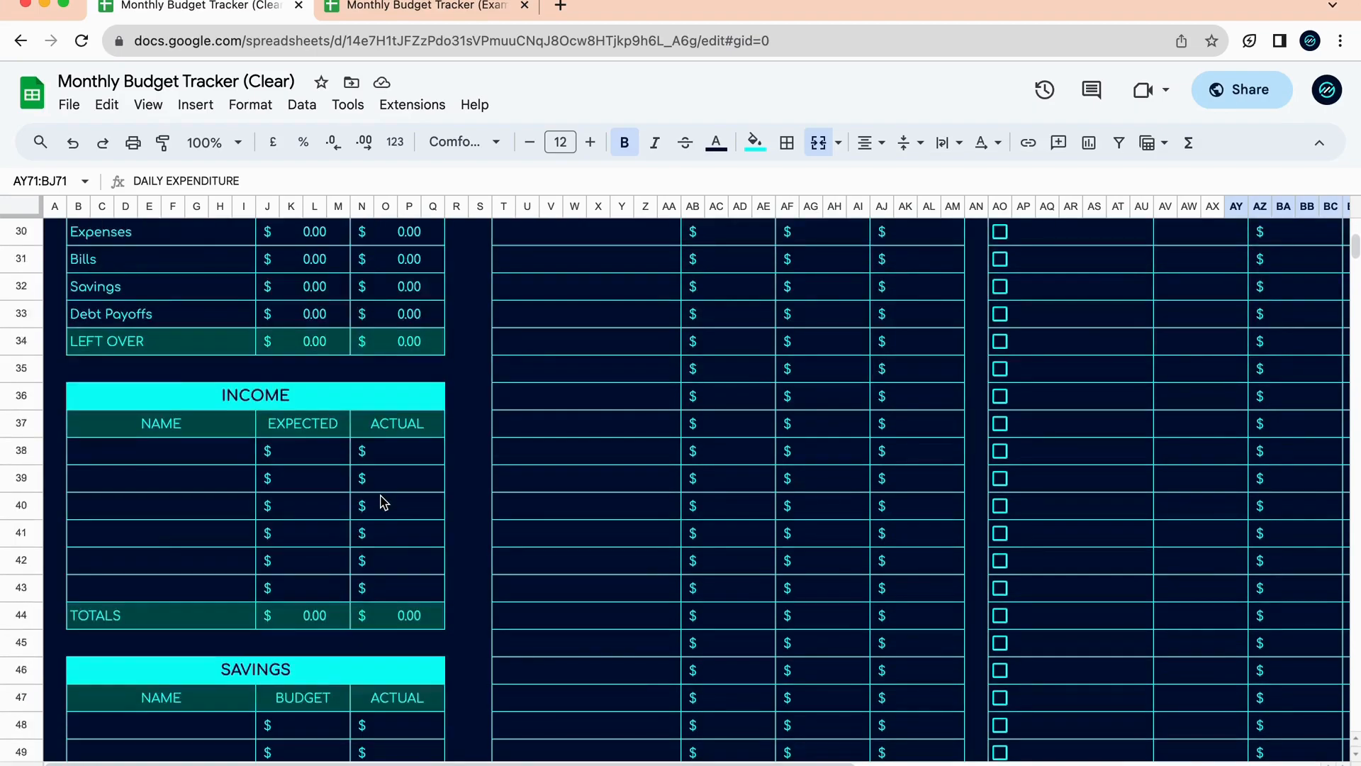
scroll(383, 502, down, 2)
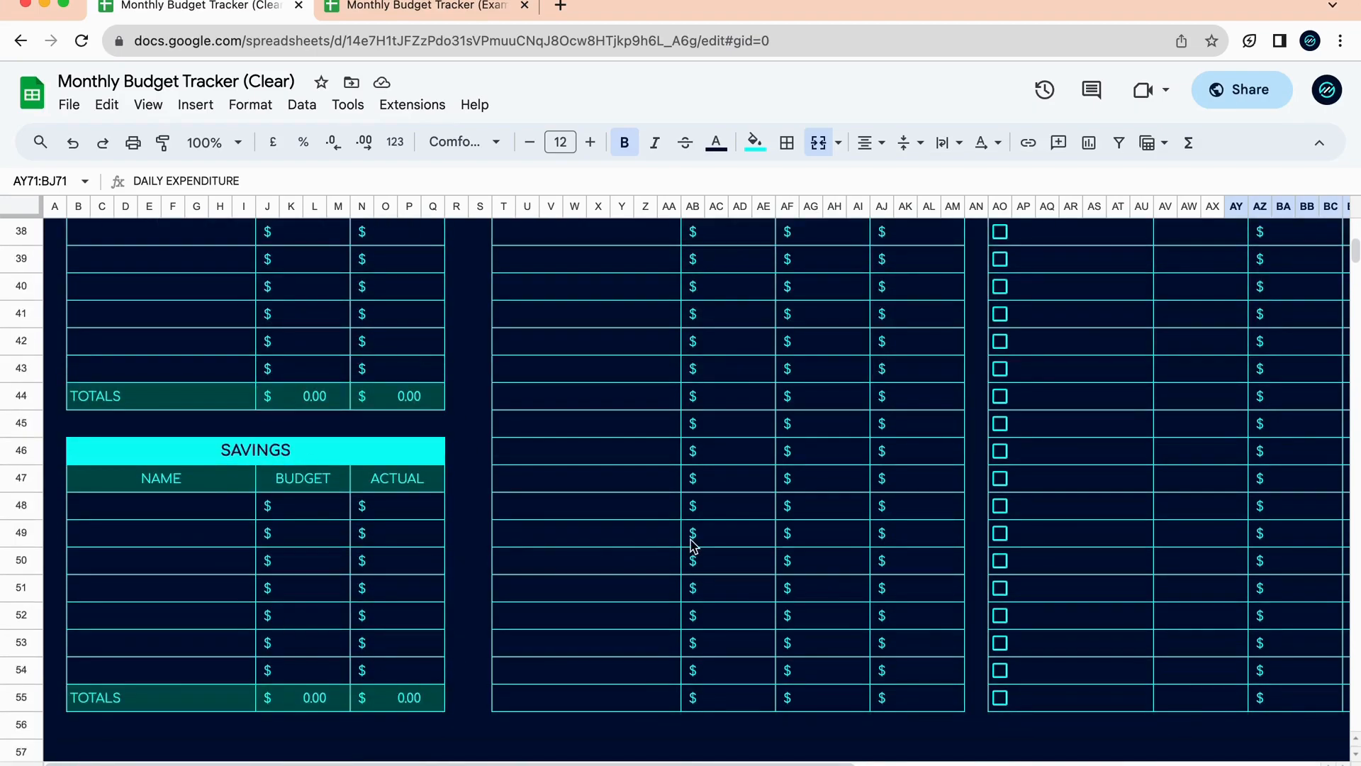
Review the remaining lower sections of the clear tracker and return to its dashboard.
scroll(692, 546, down, 5)
scroll(692, 546, down, 10)
scroll(663, 417, up, 5)
scroll(663, 417, right, 8)
scroll(663, 415, up, 20)
scroll(663, 415, left, 8)
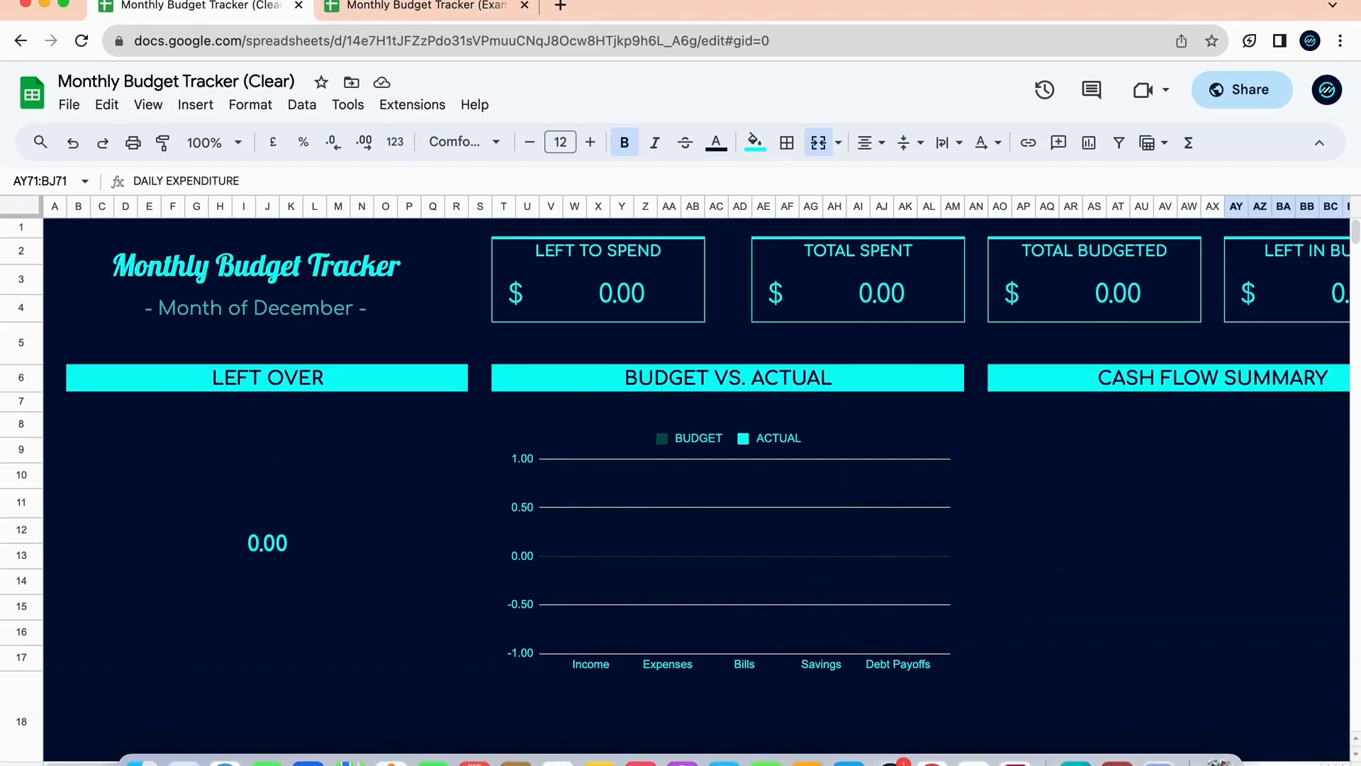
Return to the order document, switch to the example Monthly Budget Tracker in Chrome, and look over its dashboard.
click(1158, 762)
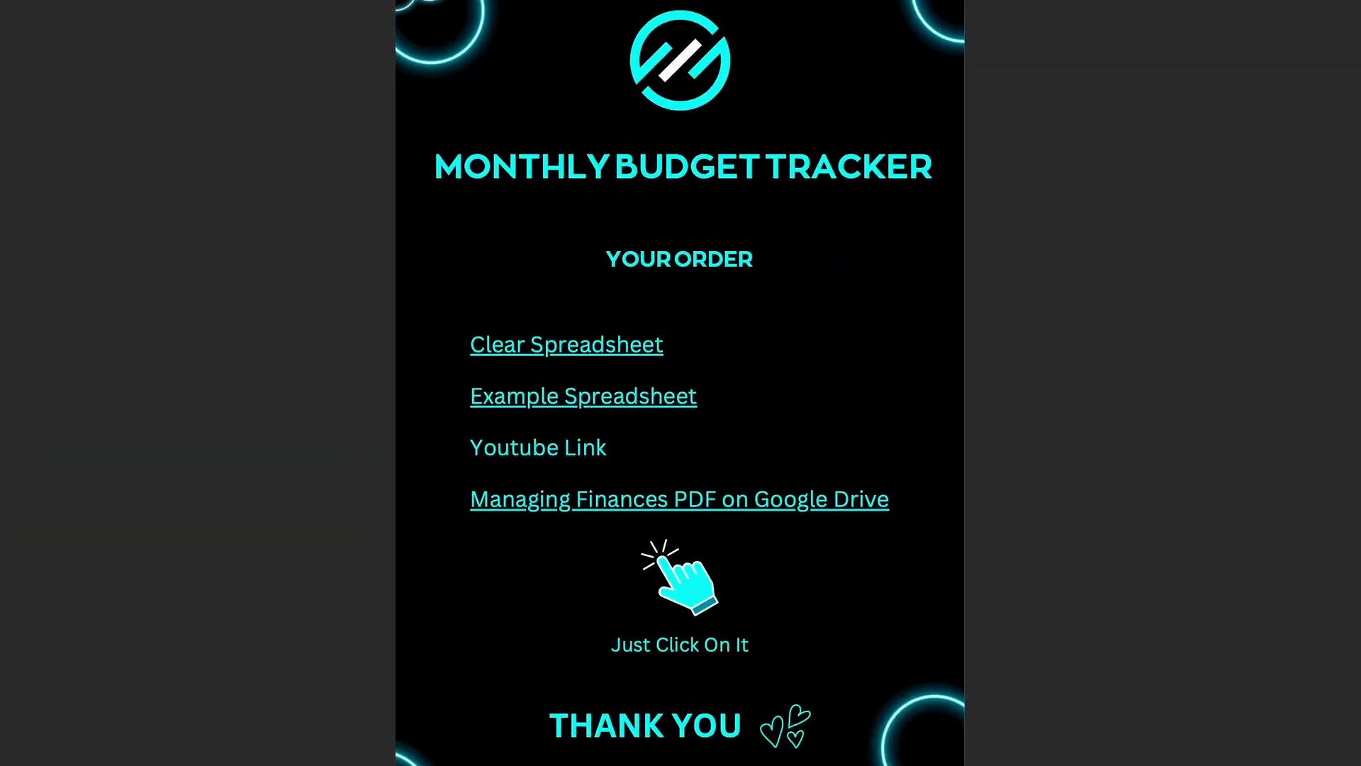
click(932, 761)
click(388, 8)
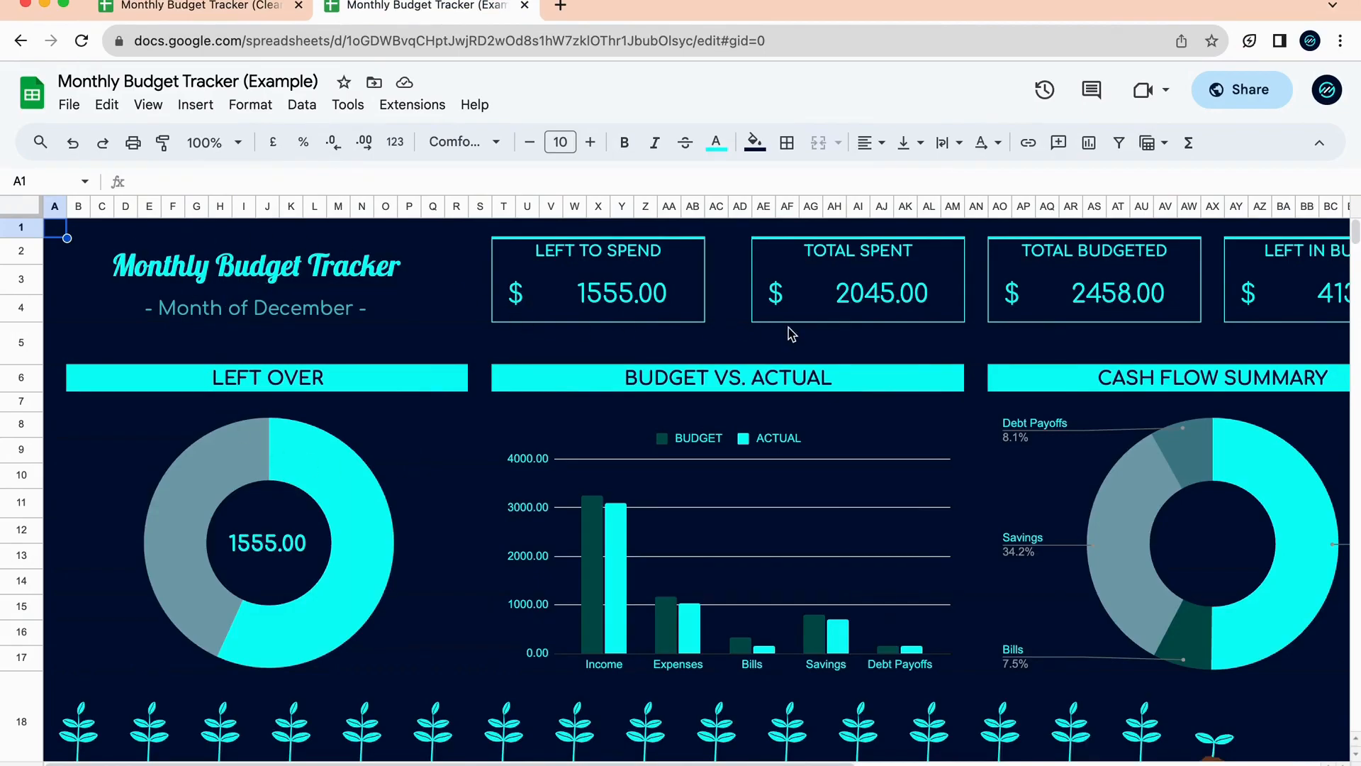
scroll(1049, 341, right, 5)
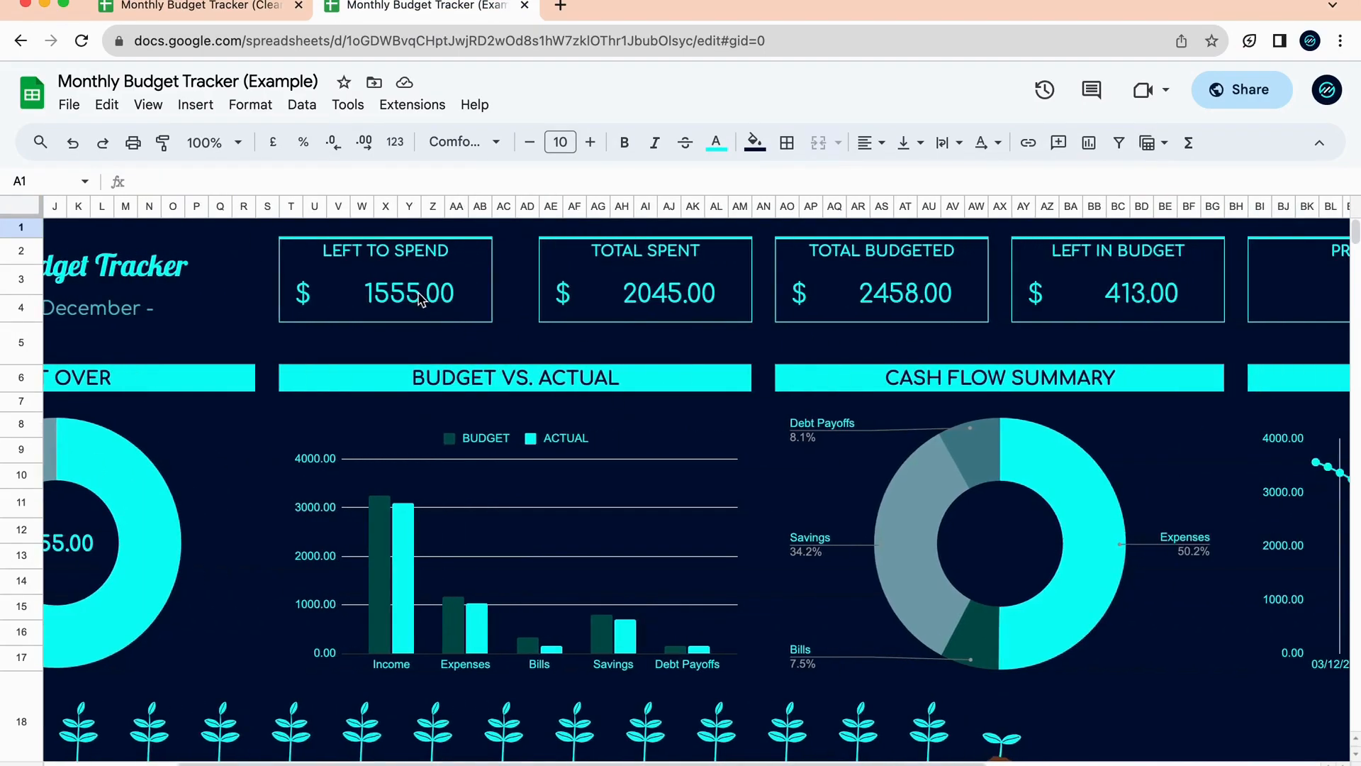
scroll(1088, 447, down, 15)
scroll(1087, 446, left, 5)
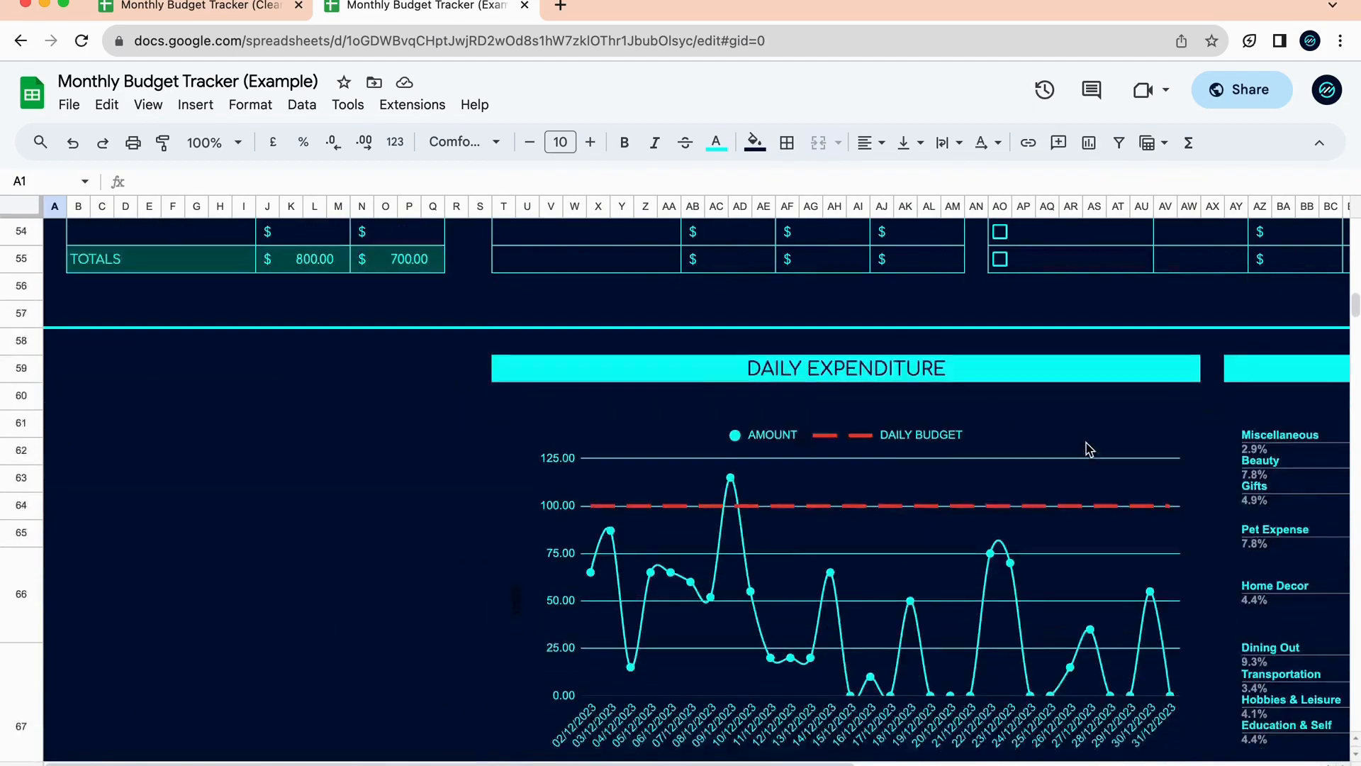
Examine the filled-in Setup, Cash Flow, Income, Expenses and Bills tables in the example tracker.
scroll(666, 379, up, 5)
scroll(593, 389, up, 3)
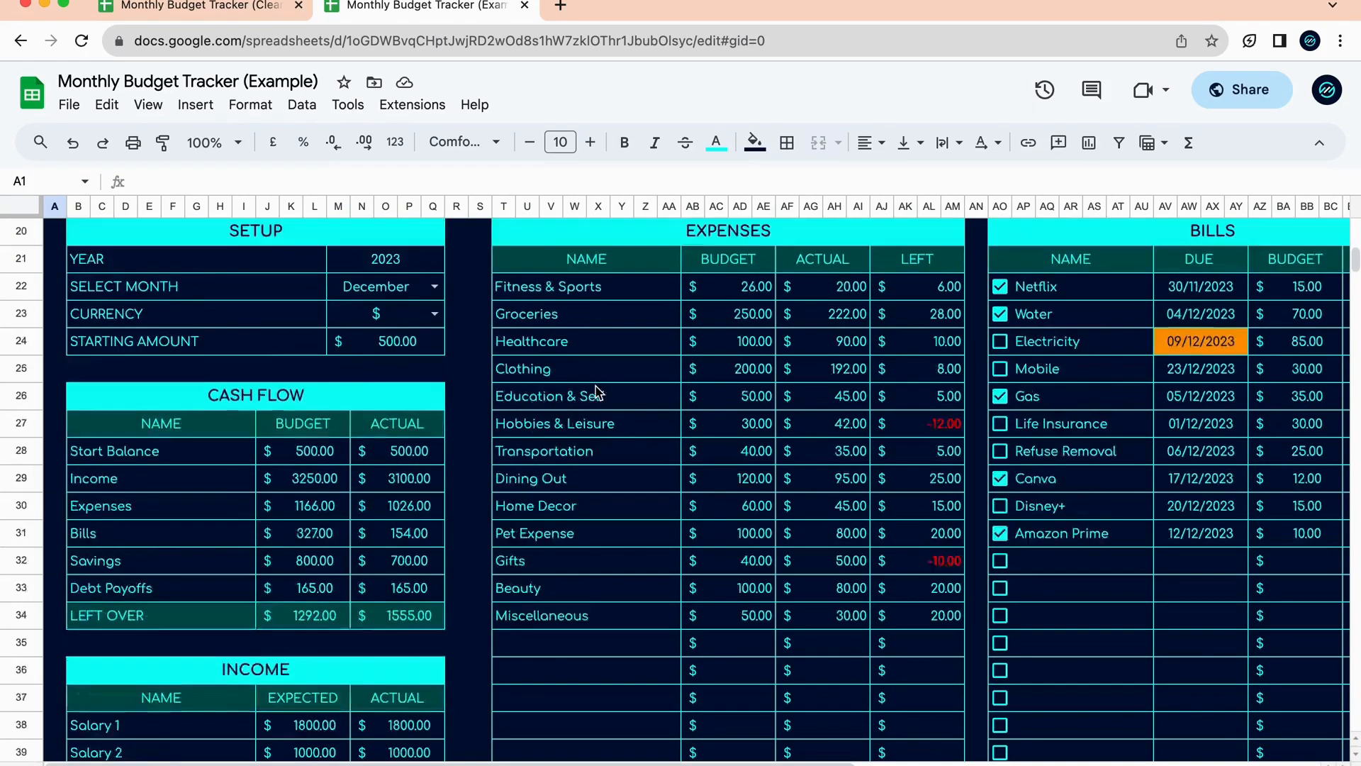
scroll(596, 392, up, 1)
scroll(1213, 616, down, 3)
scroll(1214, 617, right, 5)
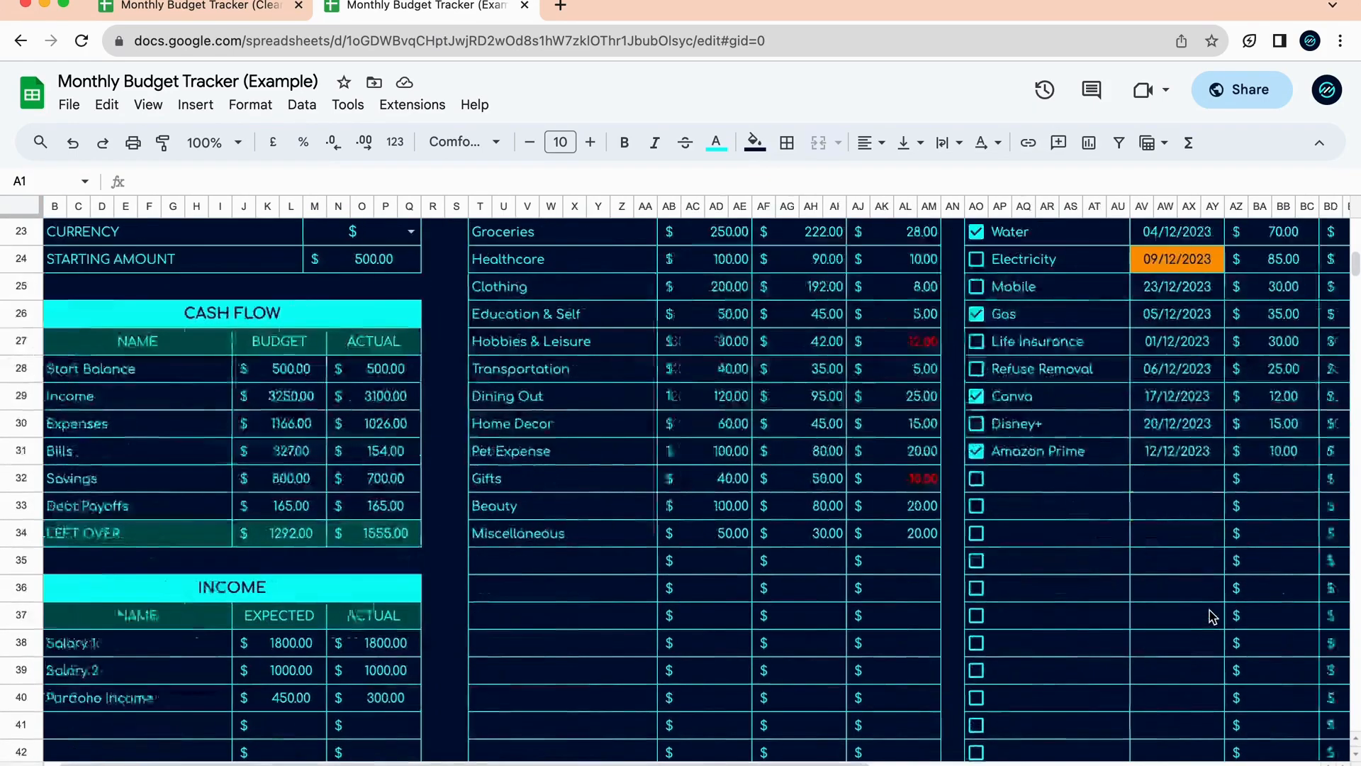
scroll(1214, 617, left, 5)
Review the example's Transaction Log, Daily Expenditure chart and daily amounts, and return to the upper part of the sheet.
scroll(1213, 617, down, 15)
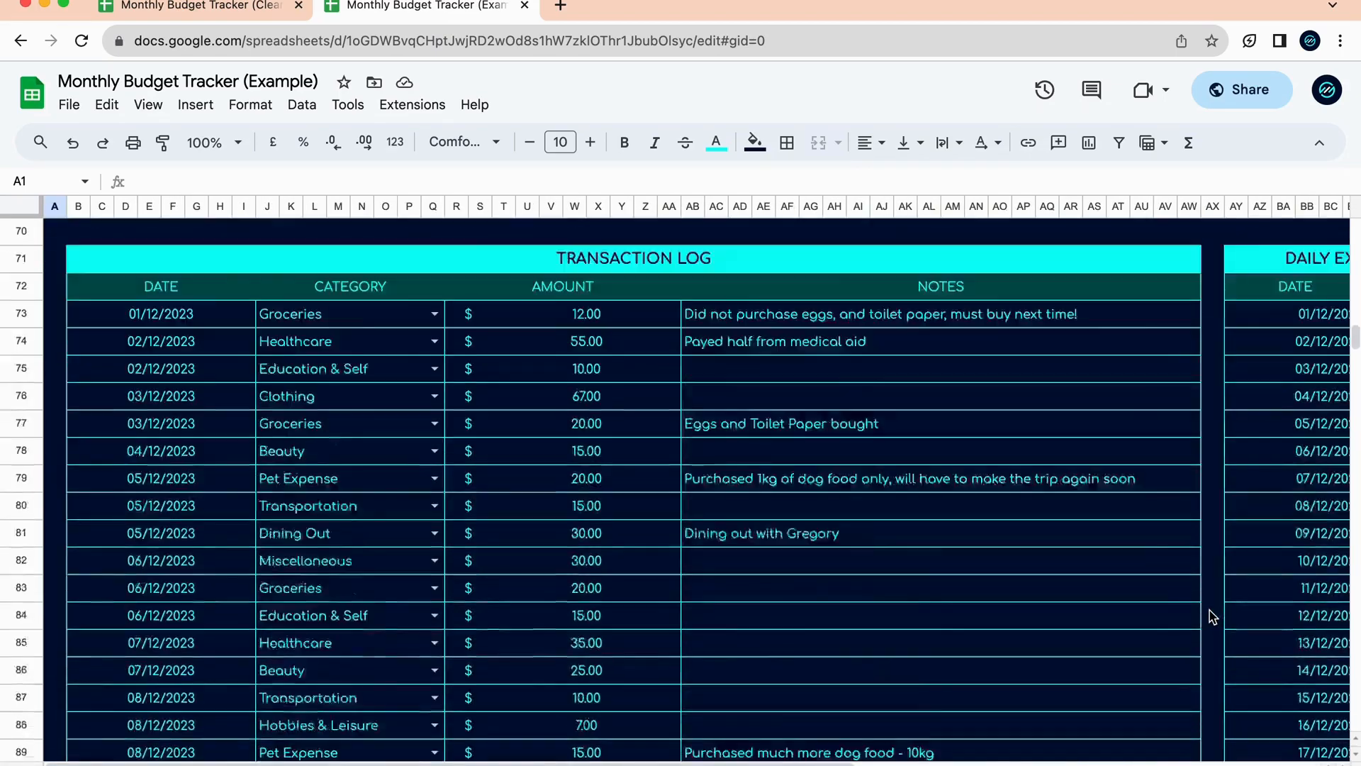
scroll(1213, 617, down, 5)
scroll(1213, 617, up, 8)
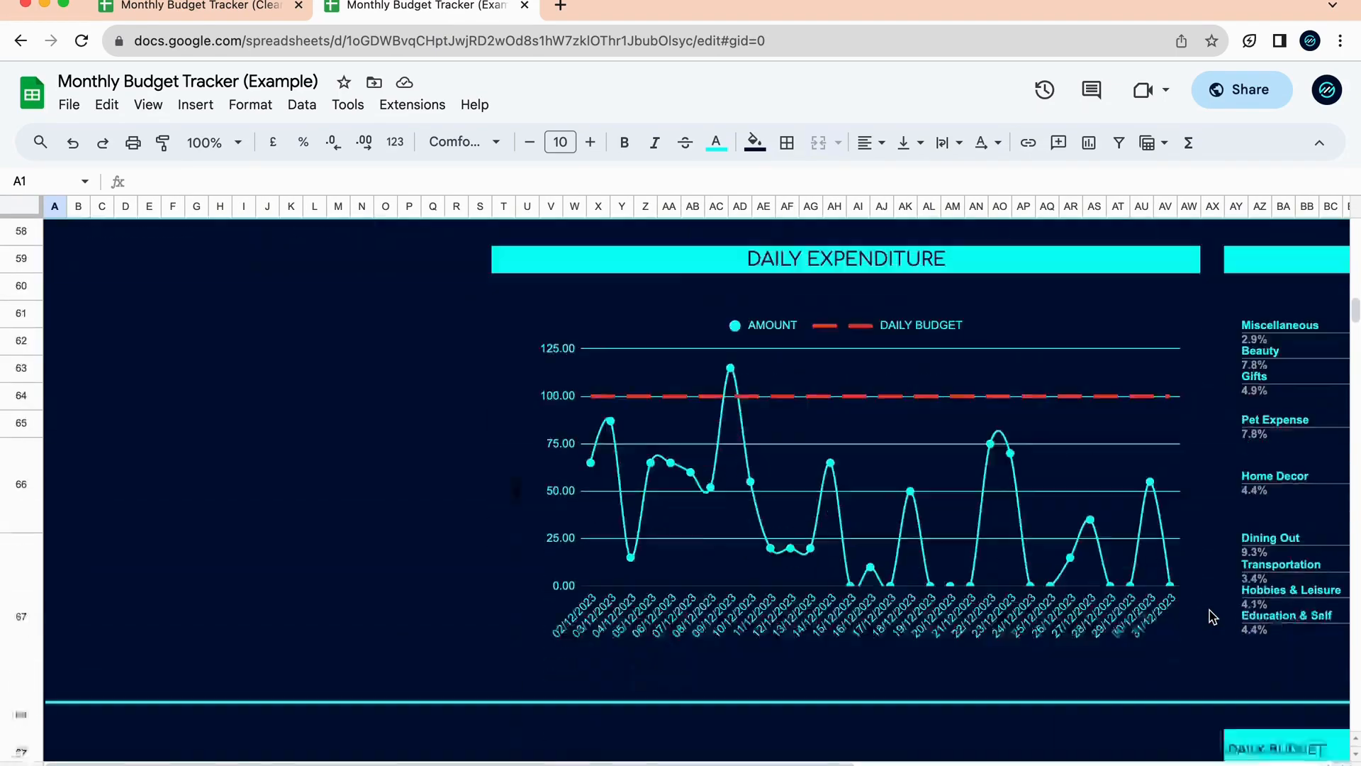
scroll(1213, 617, down, 5)
scroll(1214, 617, right, 5)
scroll(1214, 616, left, 4)
scroll(1213, 617, down, 3)
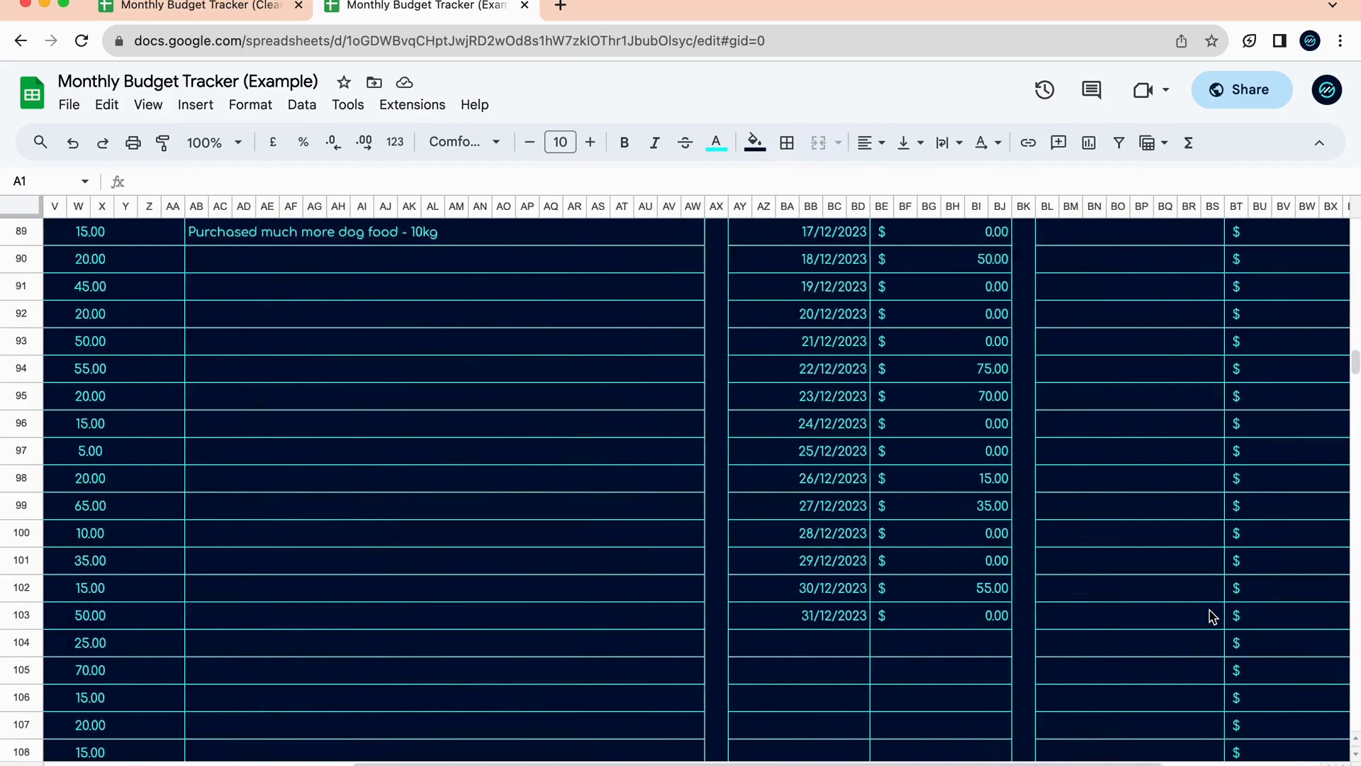
scroll(1214, 616, left, 2)
scroll(1213, 617, up, 20)
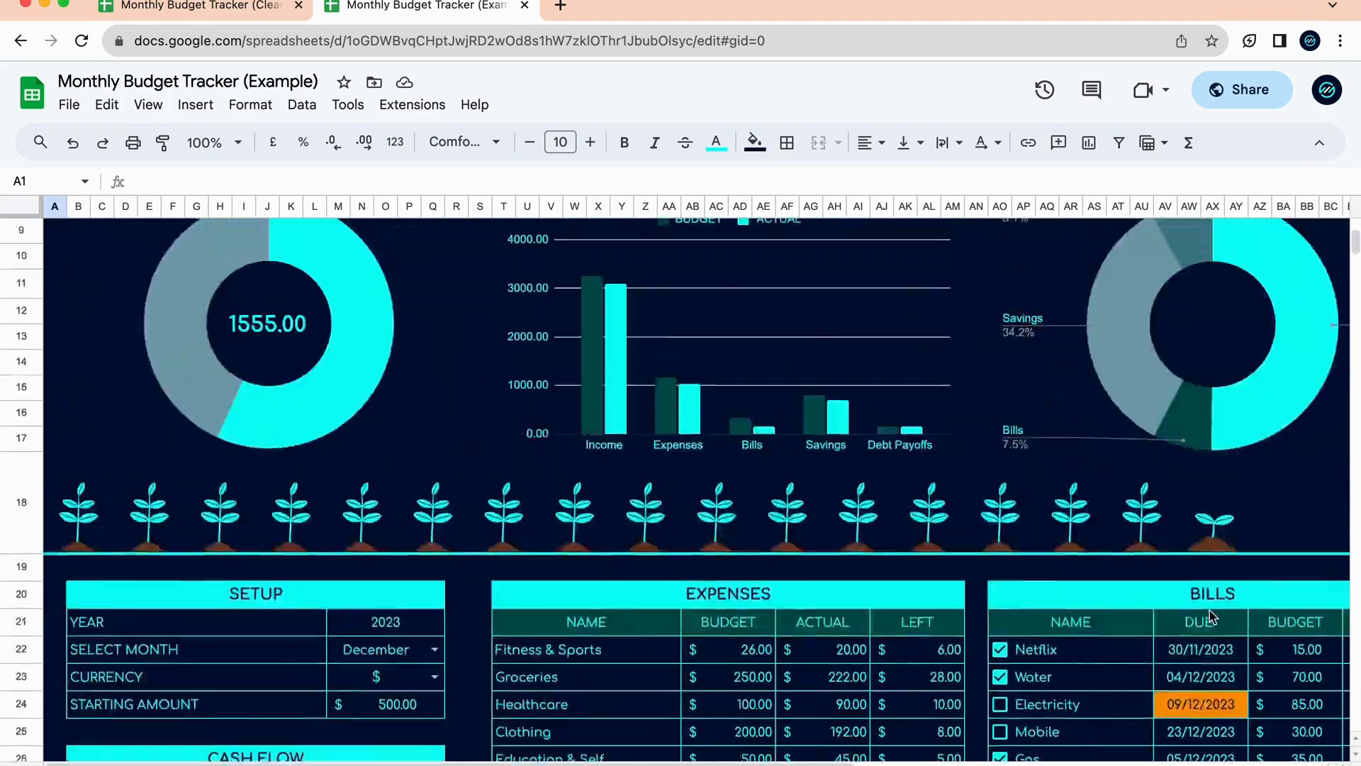
scroll(1213, 617, down, 4)
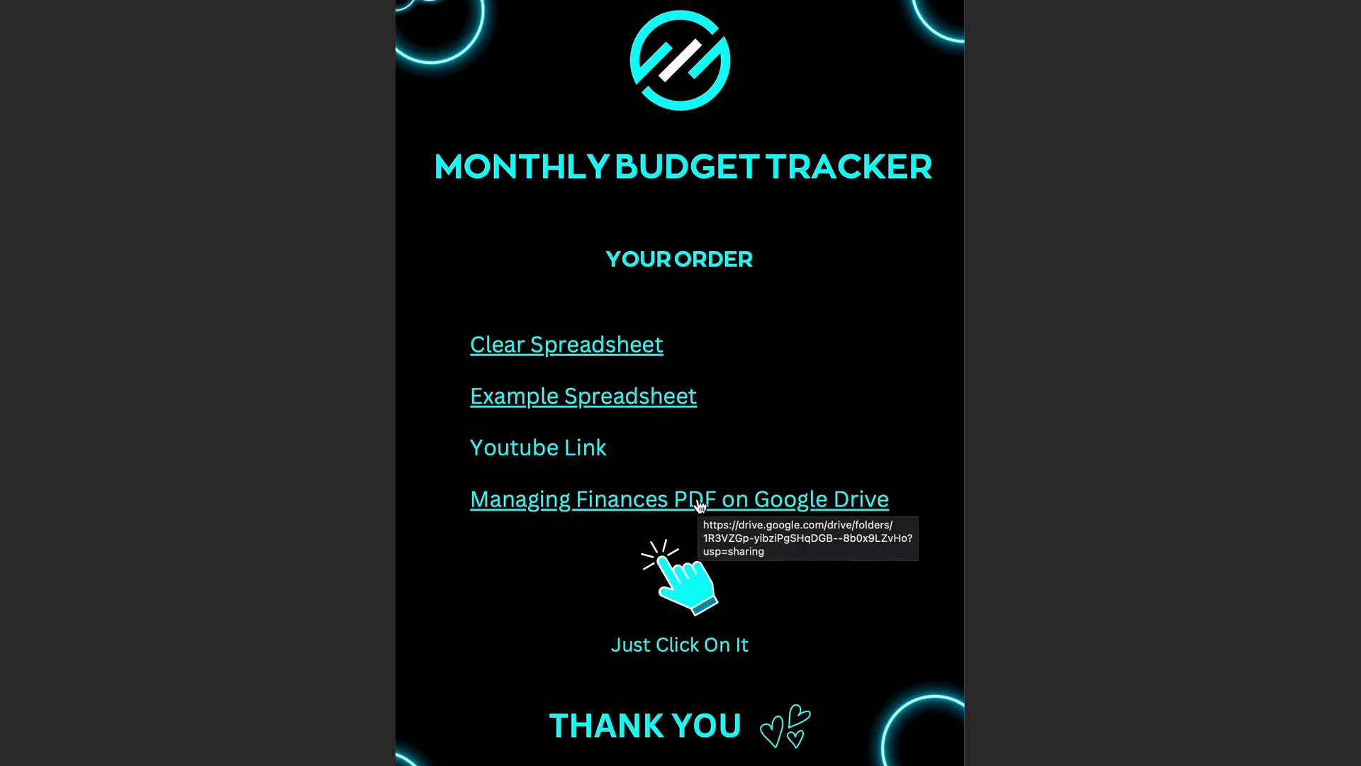
Download Managing Finances.pdf from the Google Drive folder linked in the order document and open the downloaded copy.
click(699, 502)
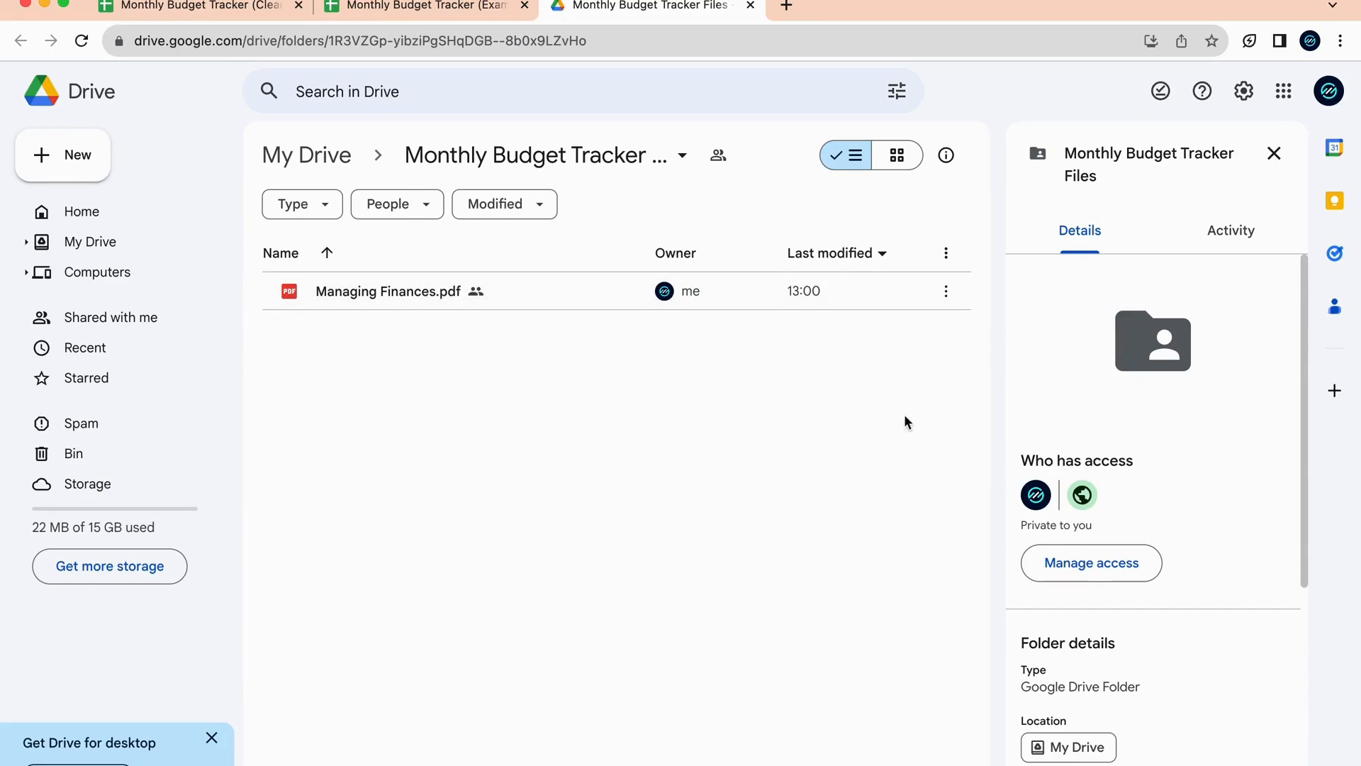
click(947, 292)
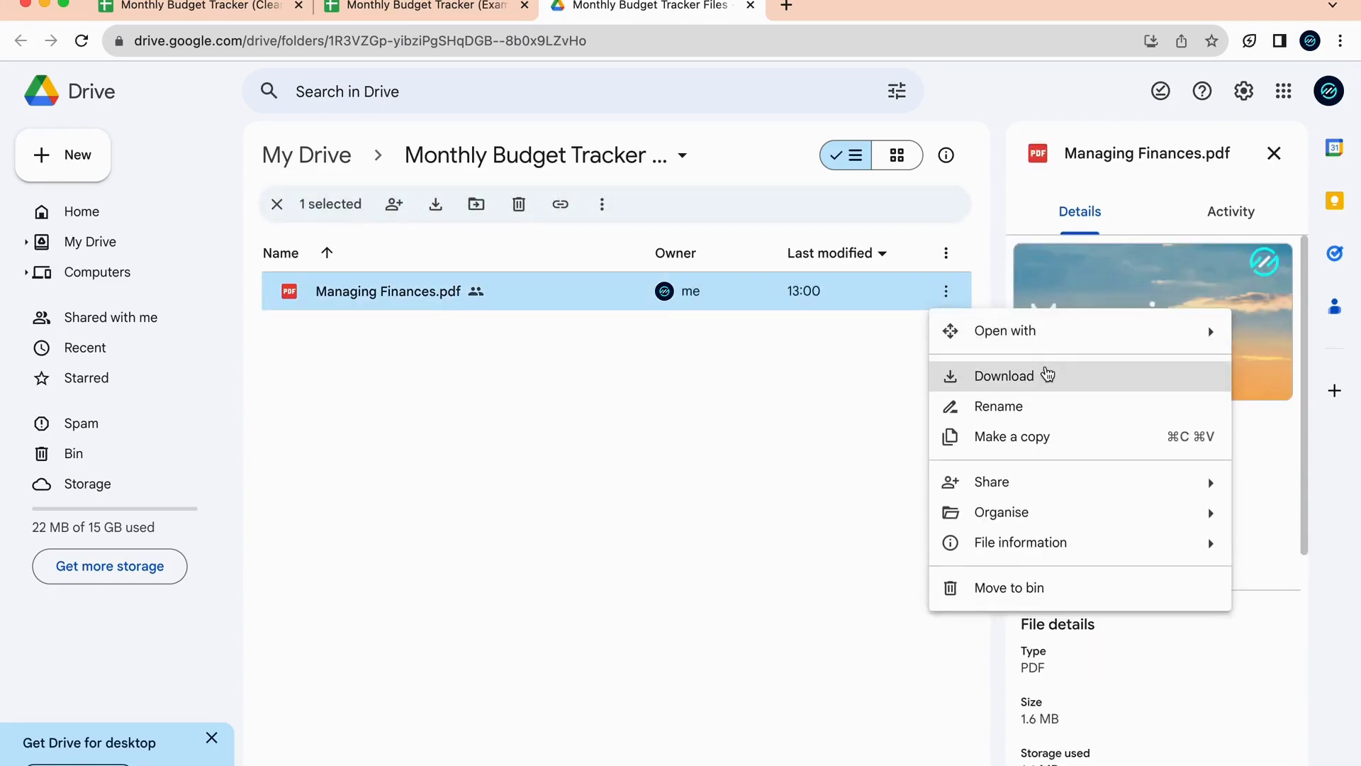
click(1047, 373)
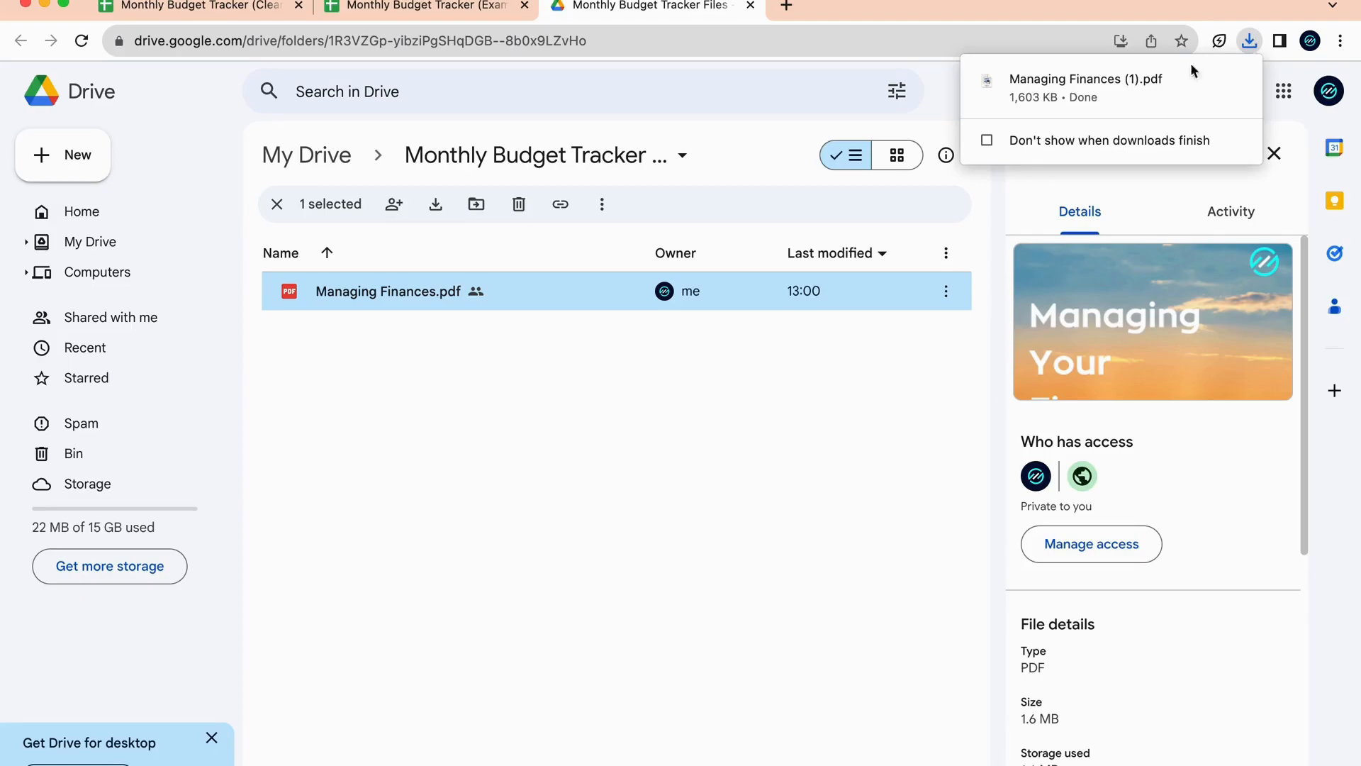
click(1143, 84)
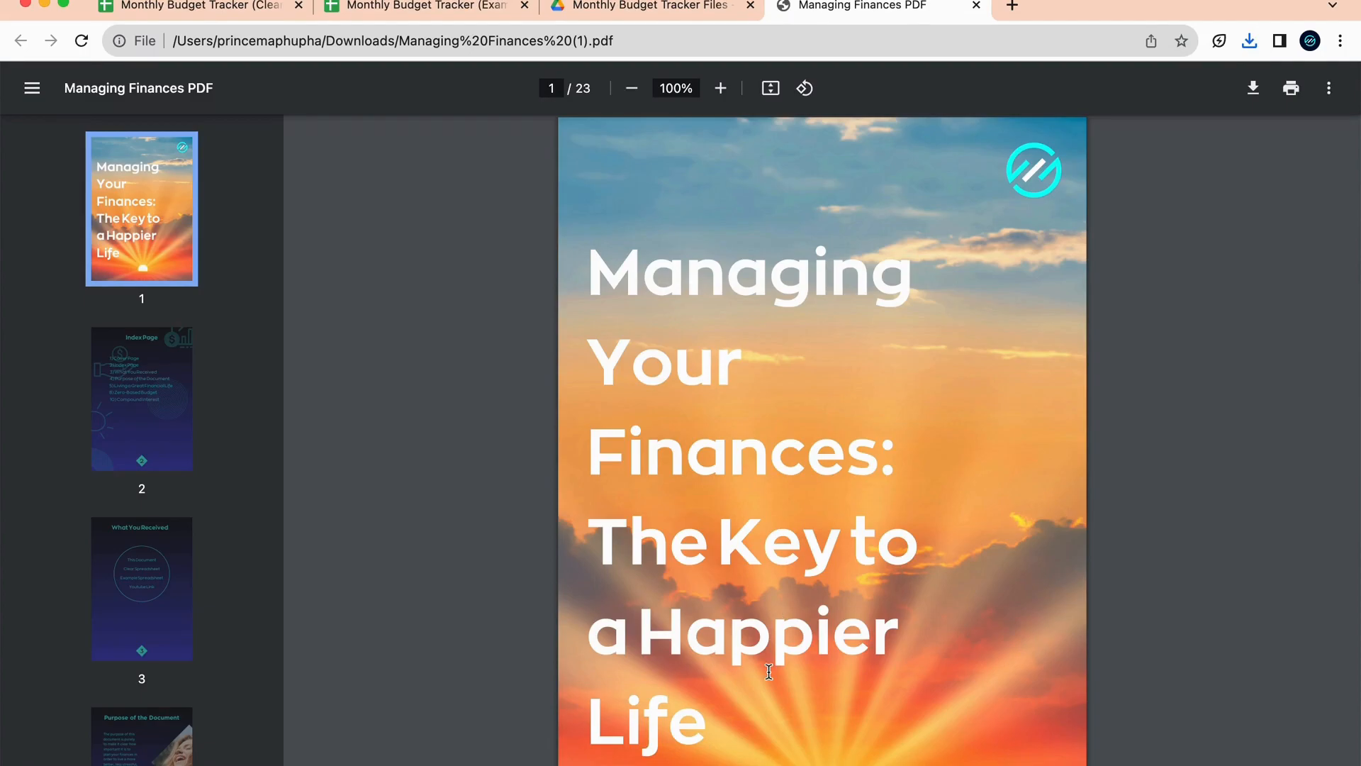
Look through the Managing Finances PDF from the index page to the Compound Interest section.
scroll(769, 671, down, 2)
click(156, 391)
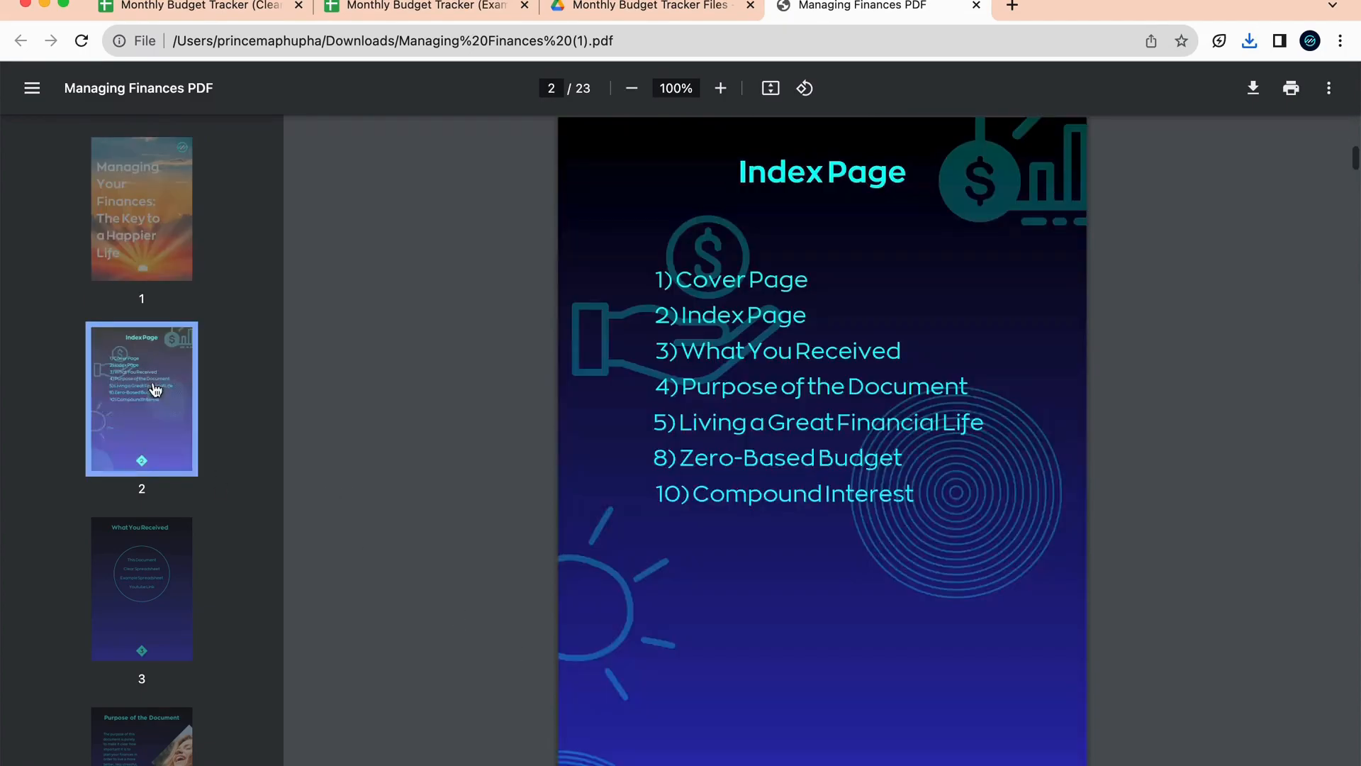
click(170, 590)
scroll(392, 583, down, 10)
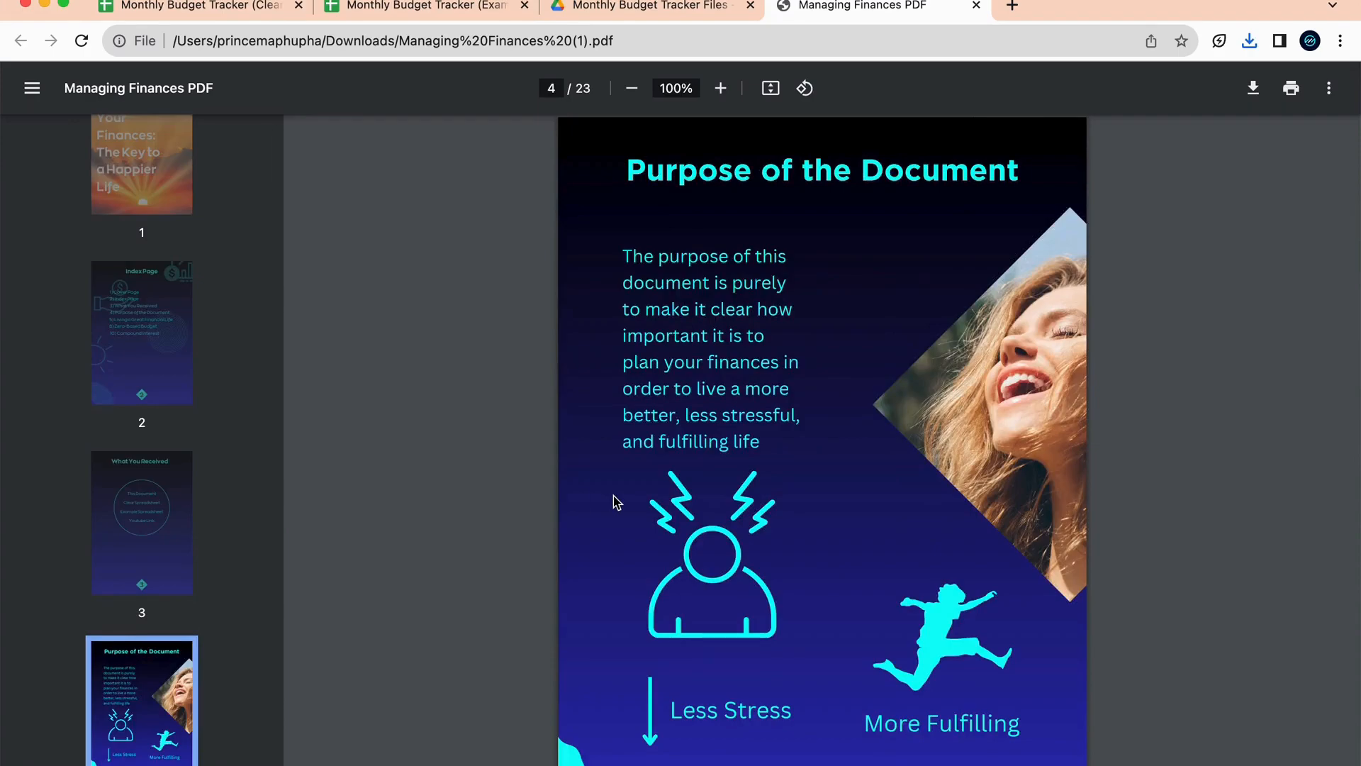
scroll(572, 523, down, 12)
scroll(460, 551, down, 20)
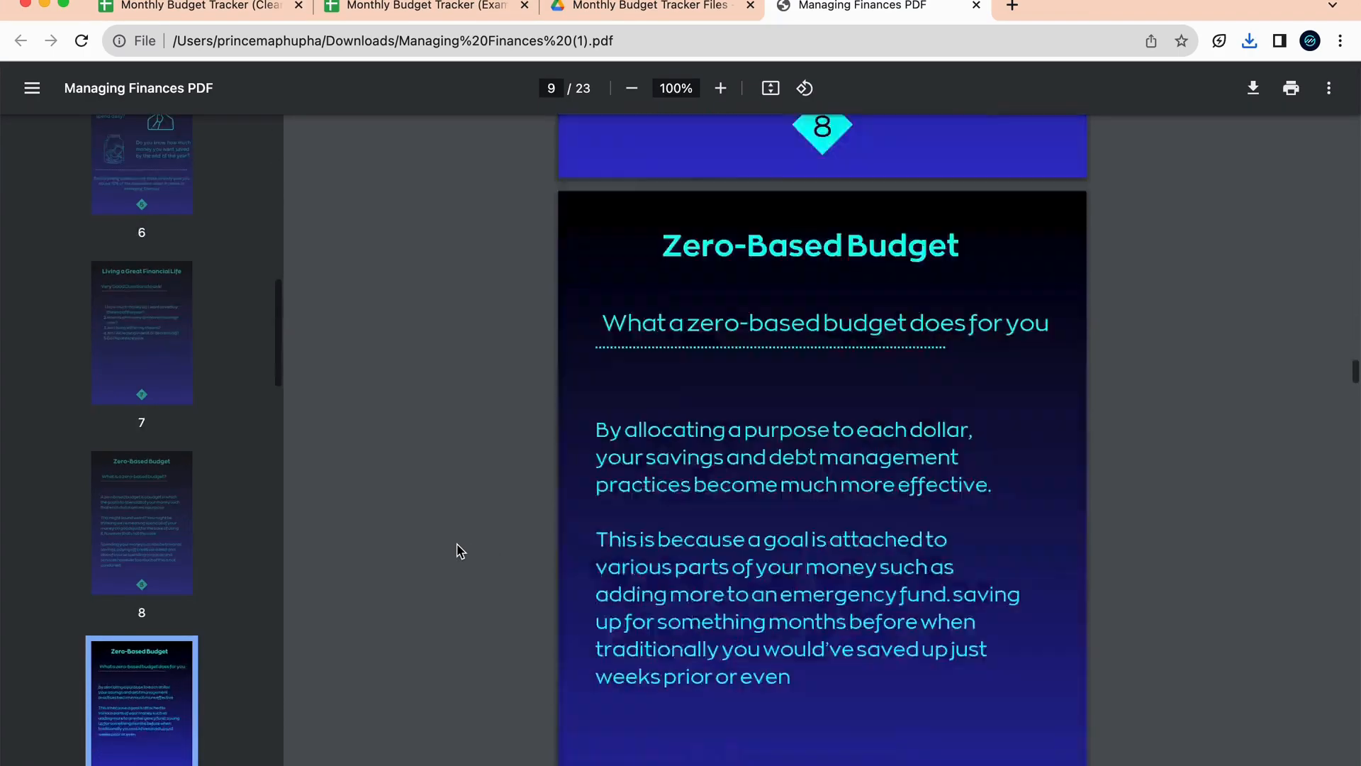
scroll(460, 551, down, 1)
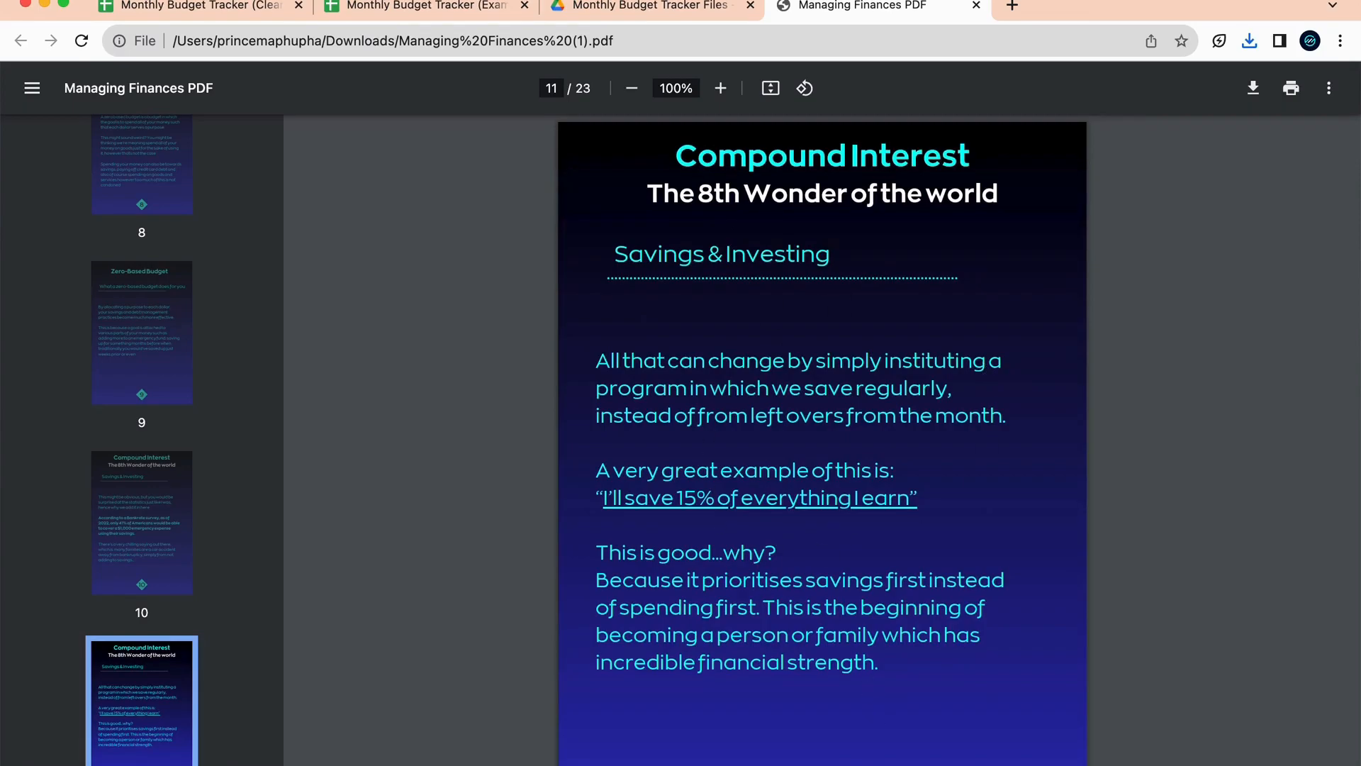
Inspect the title cell and the month heading's formula in the example tracker.
mouse_move(922, 762)
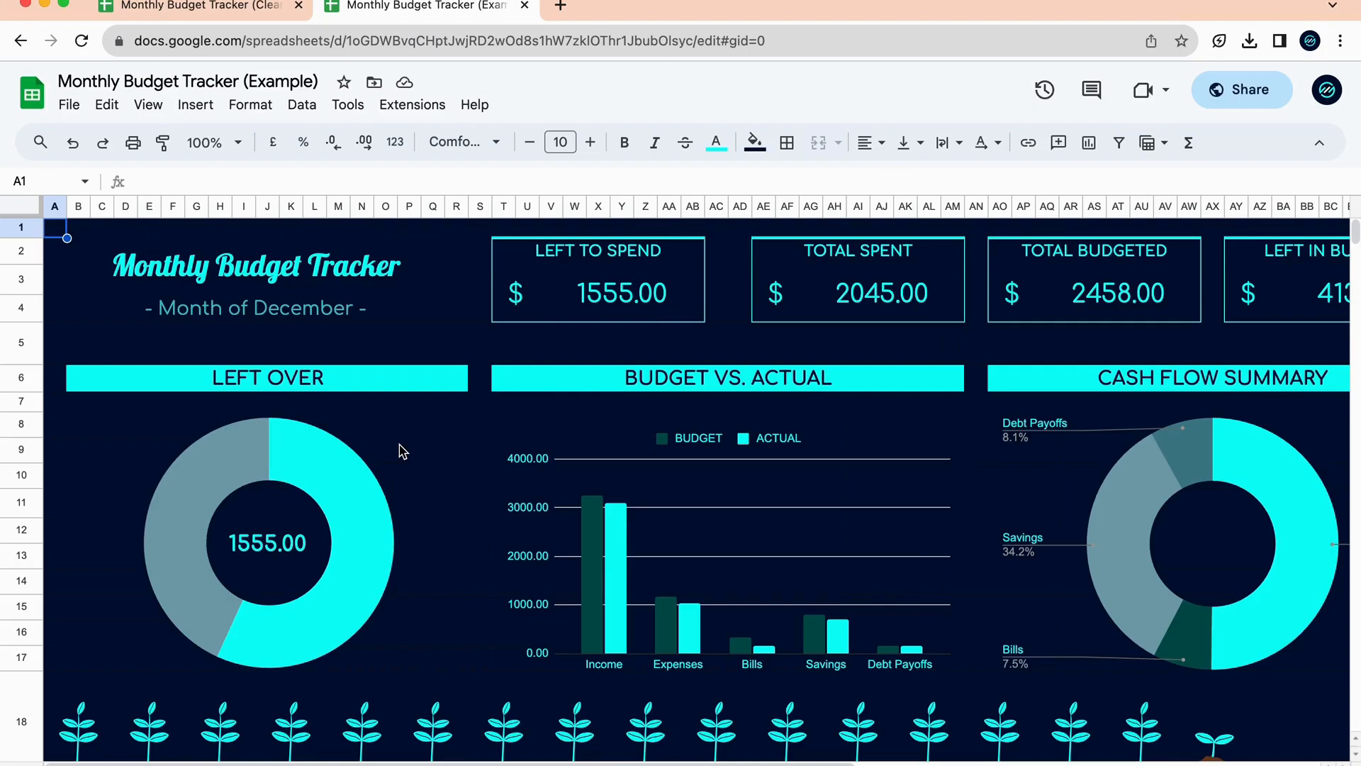
click(278, 290)
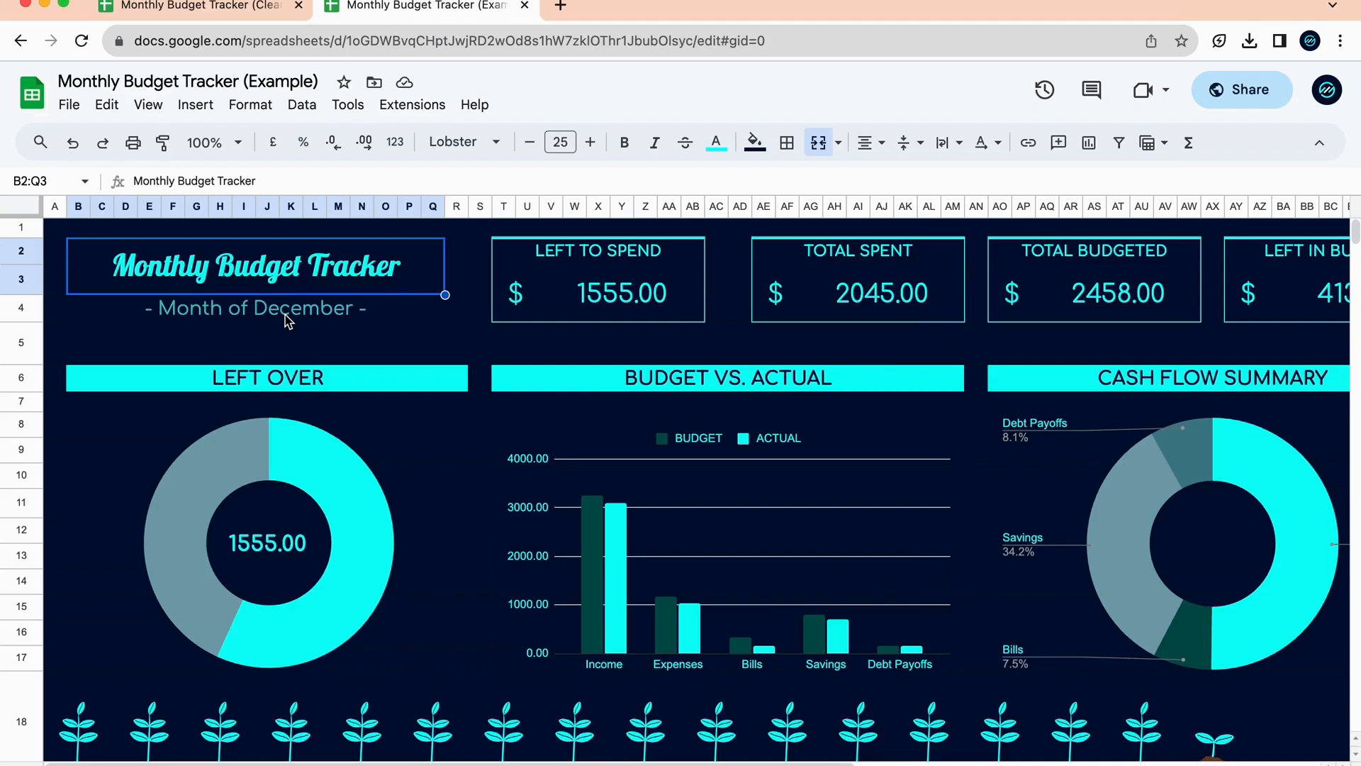
click(287, 319)
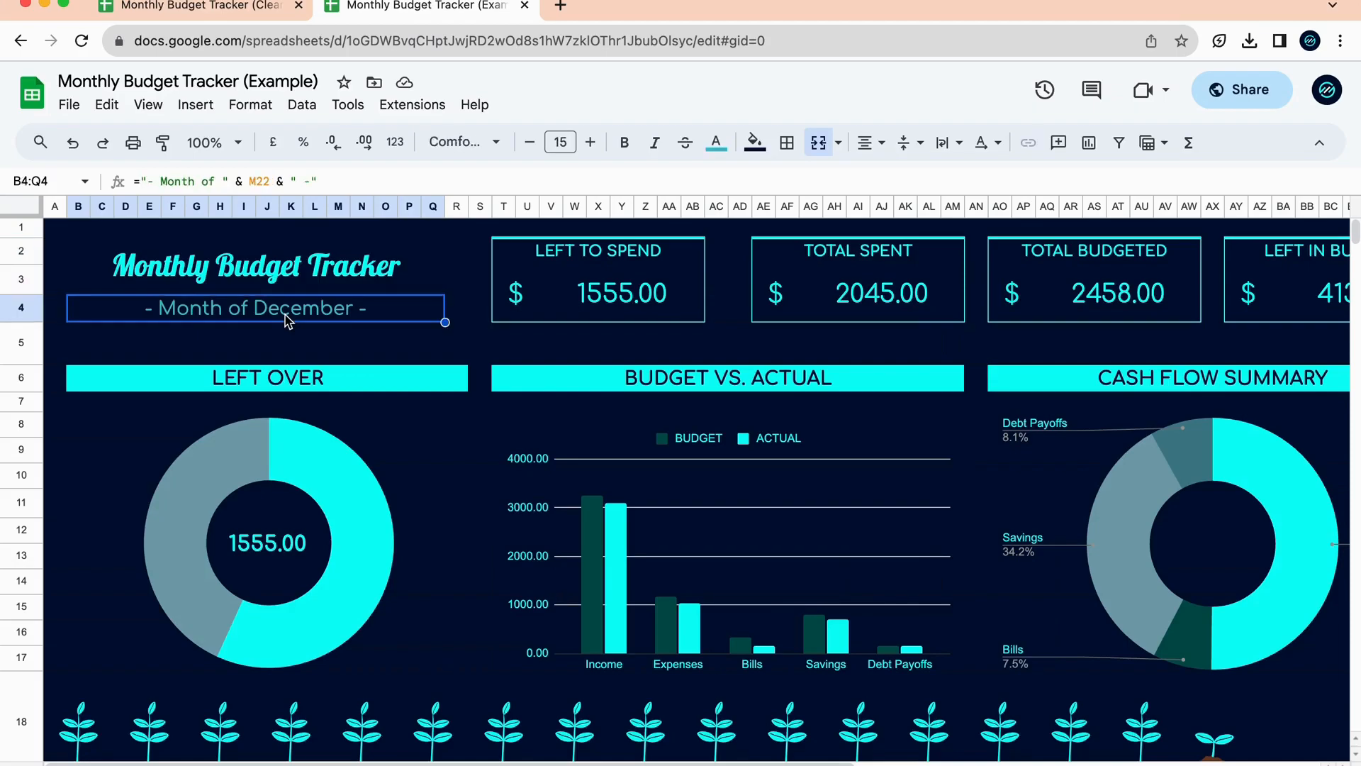
Set the month in the example tracker's Setup table to January and check the month heading.
scroll(392, 459, down, 5)
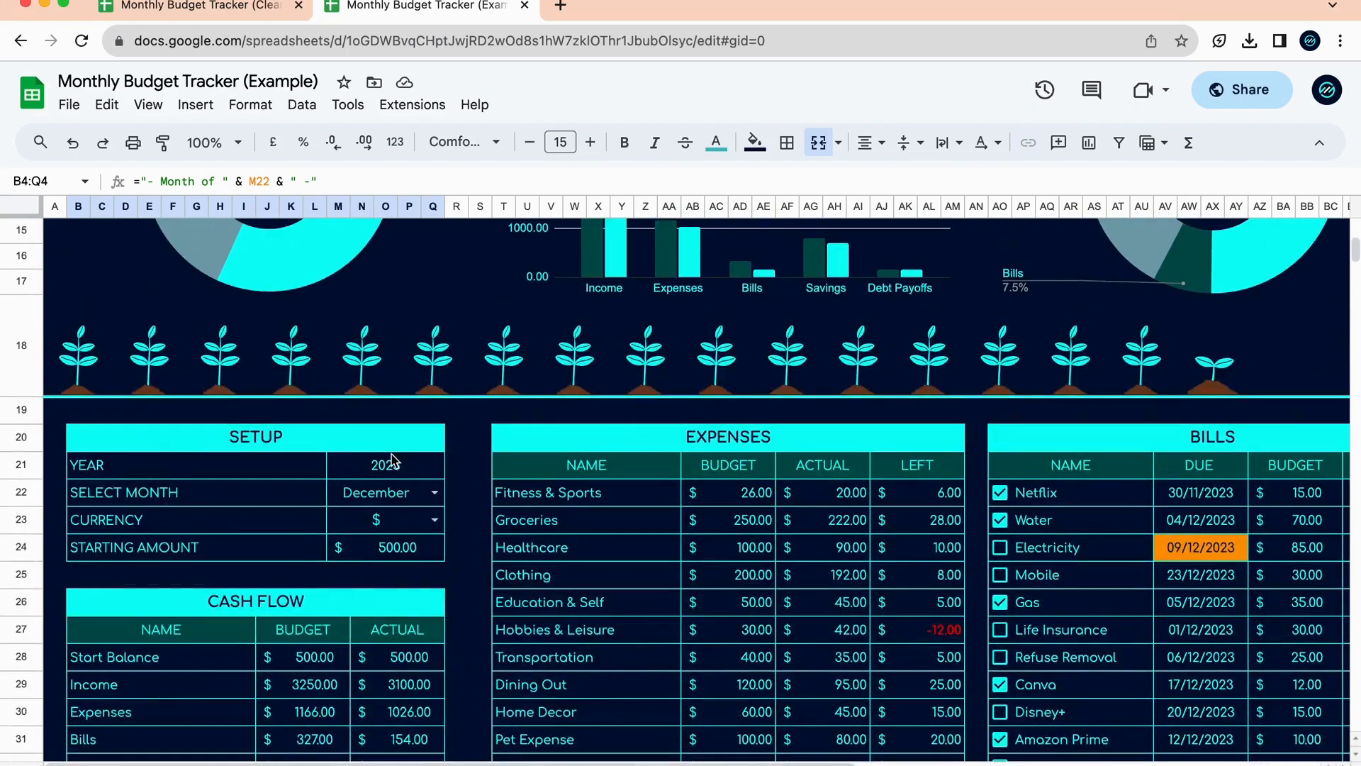
click(439, 498)
click(412, 528)
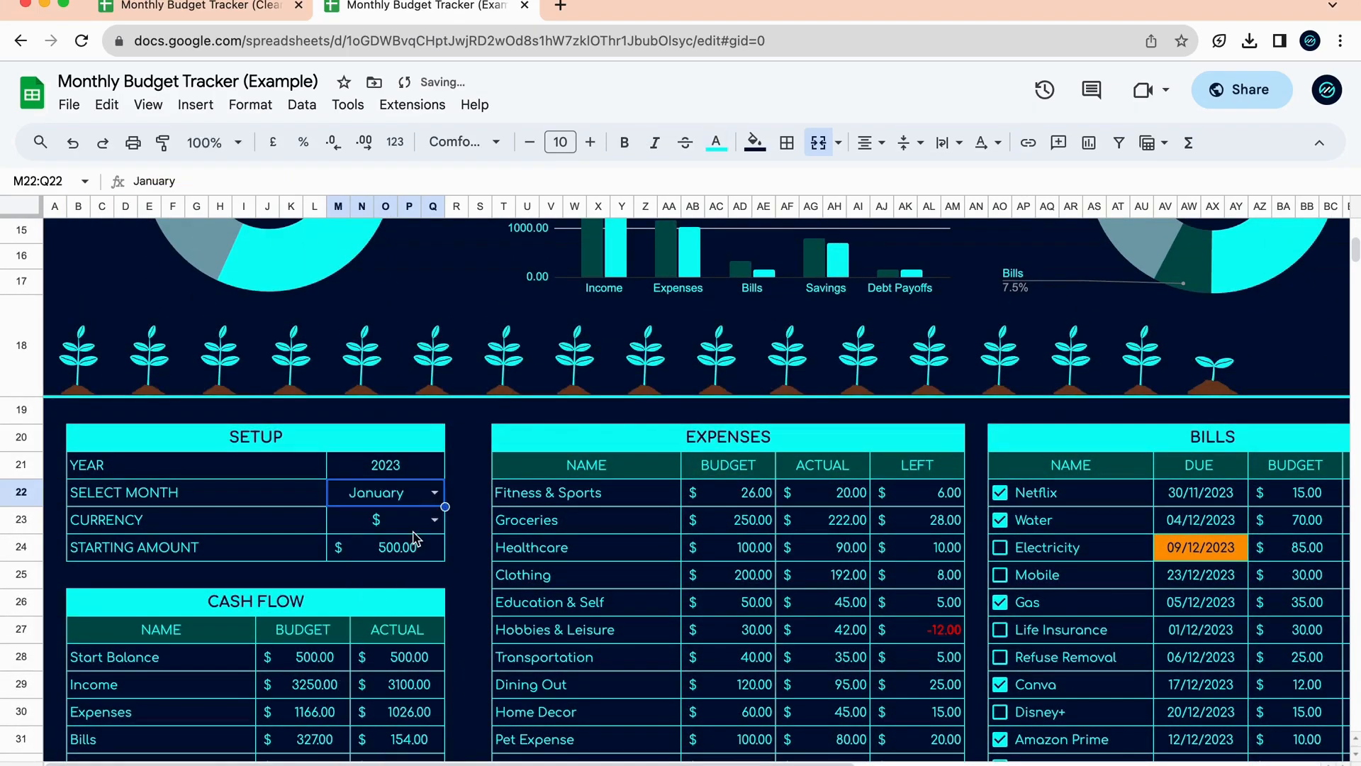
scroll(413, 500, up, 5)
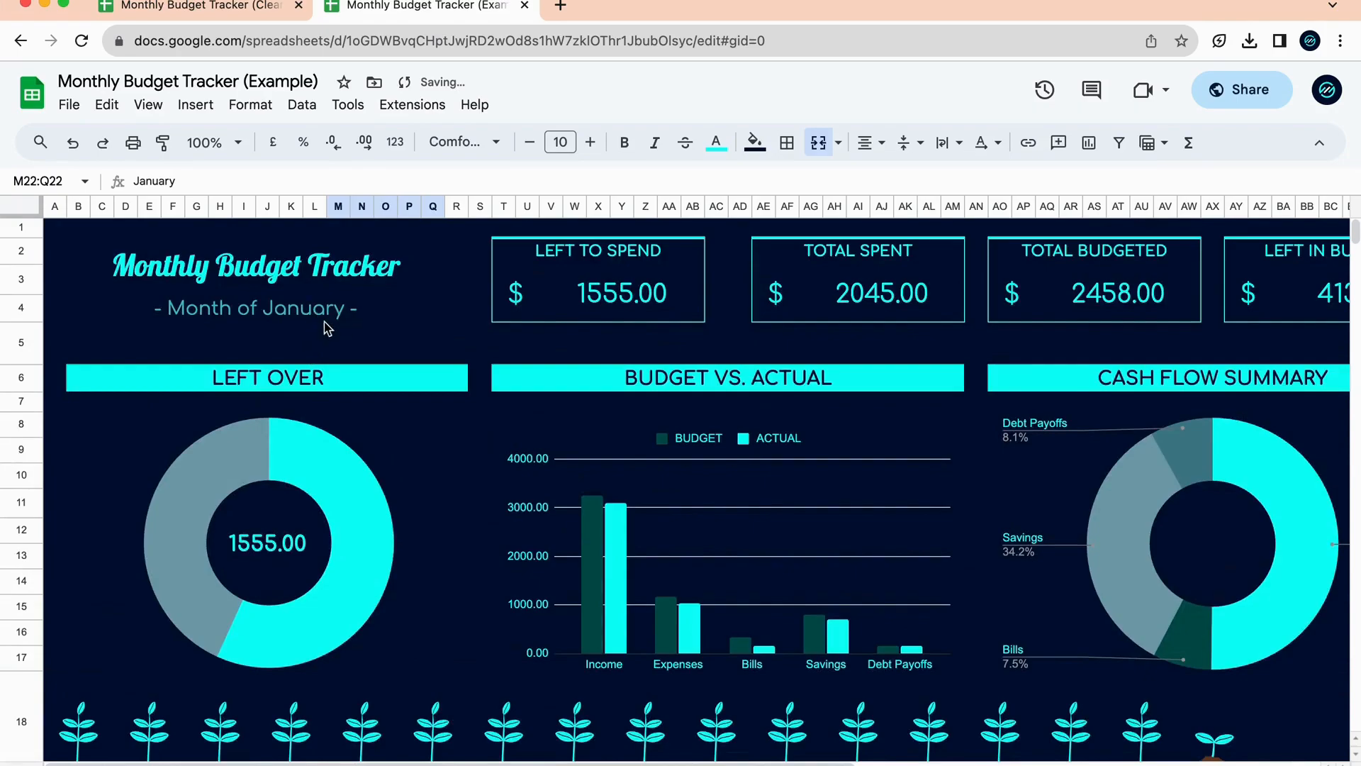
Set the month in the Setup table to December and check the month heading under the title.
scroll(323, 402, down, 5)
click(435, 567)
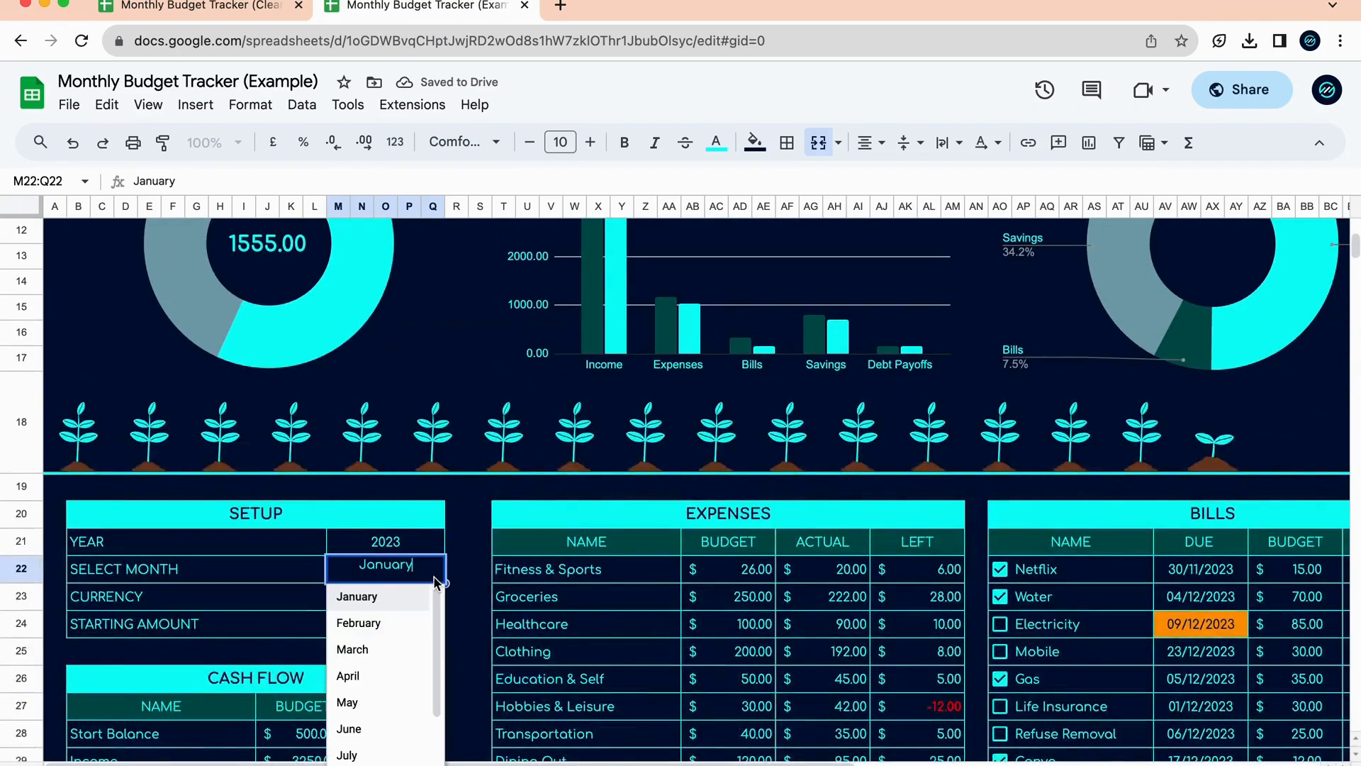
scroll(420, 741, down, 3)
click(417, 750)
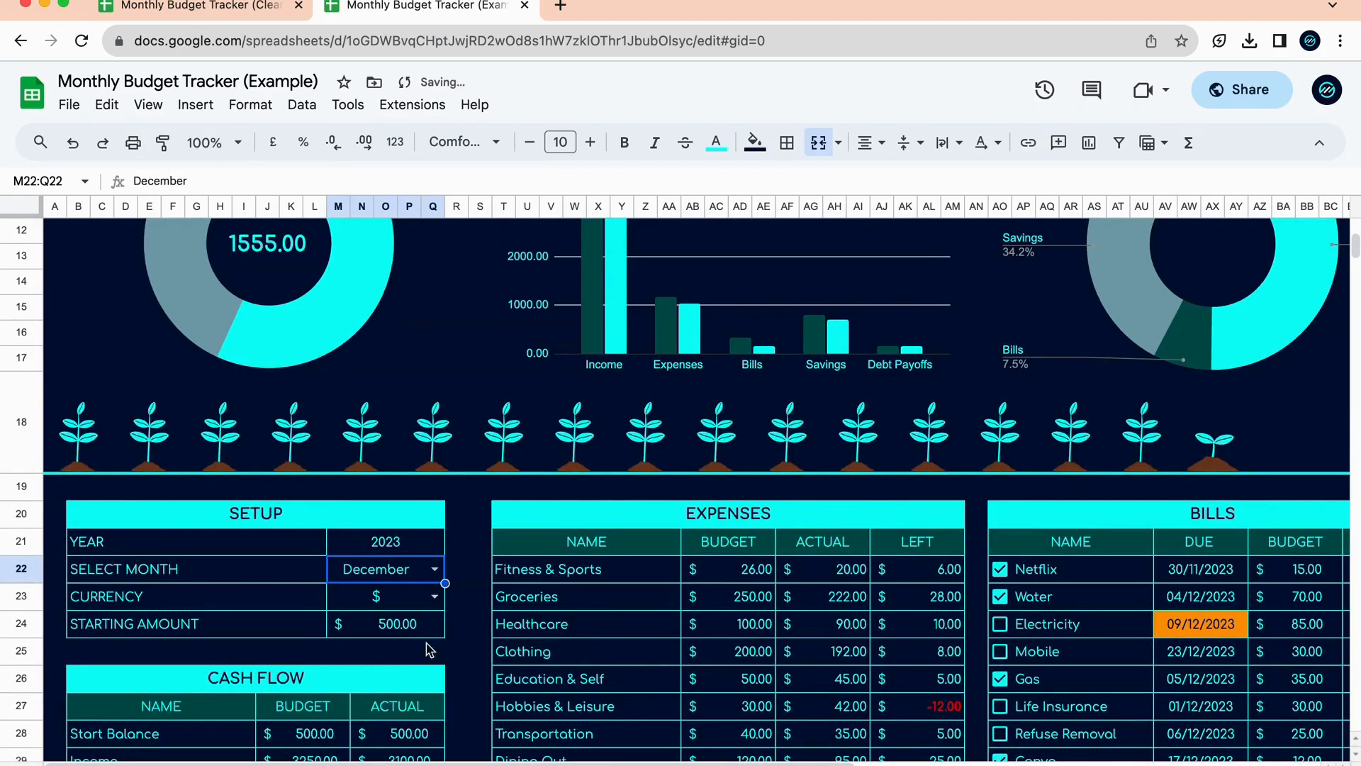
scroll(460, 581, up, 5)
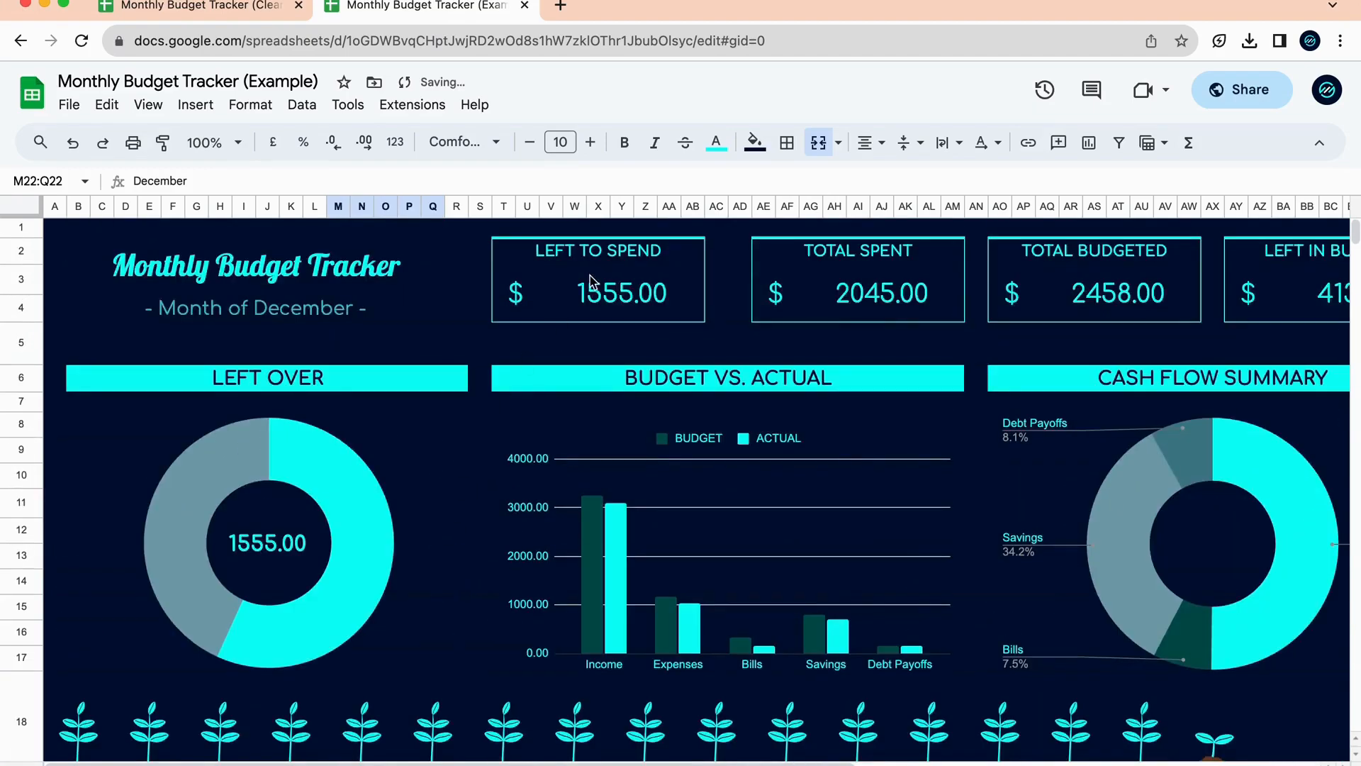
Look across the summary cards and inspect the Left to Spend, Total Spent and Total Budgeted headings.
scroll(684, 276, right, 5)
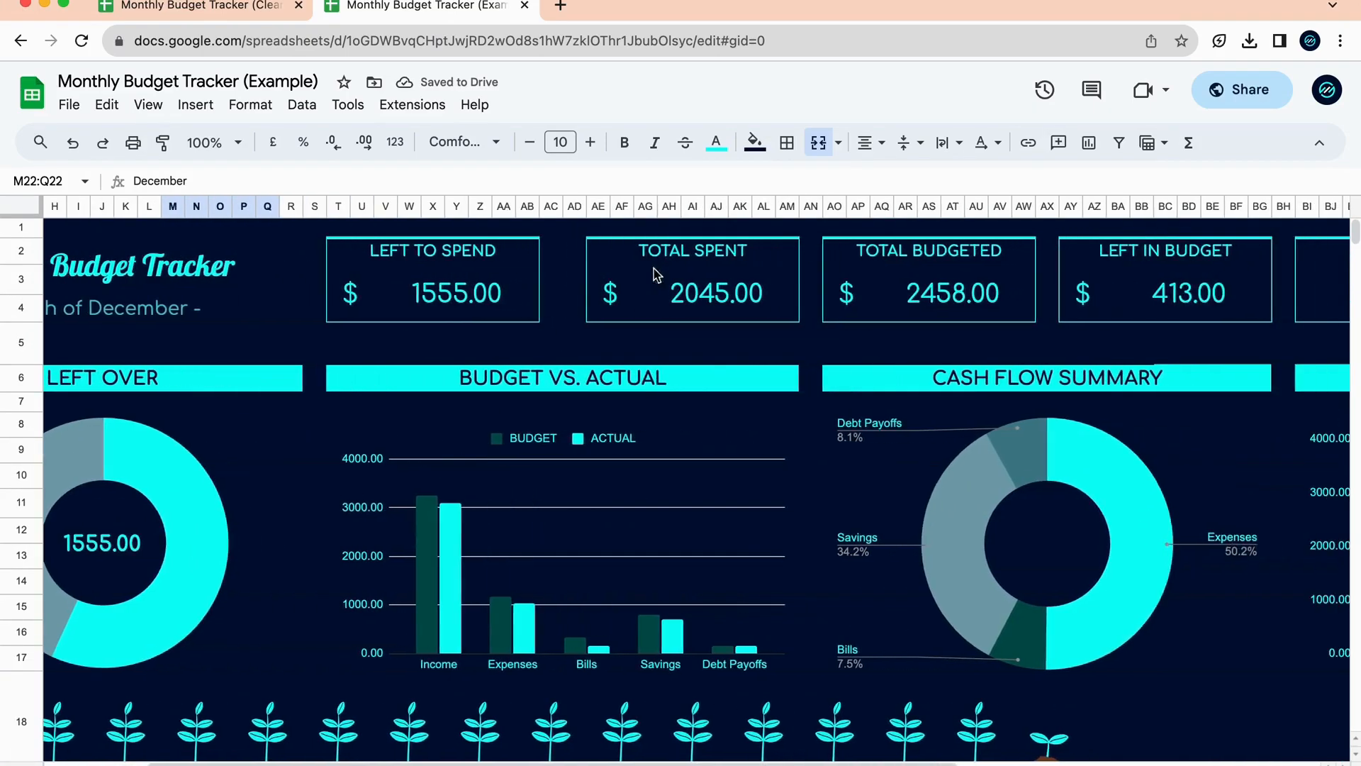
scroll(1064, 280, right, 5)
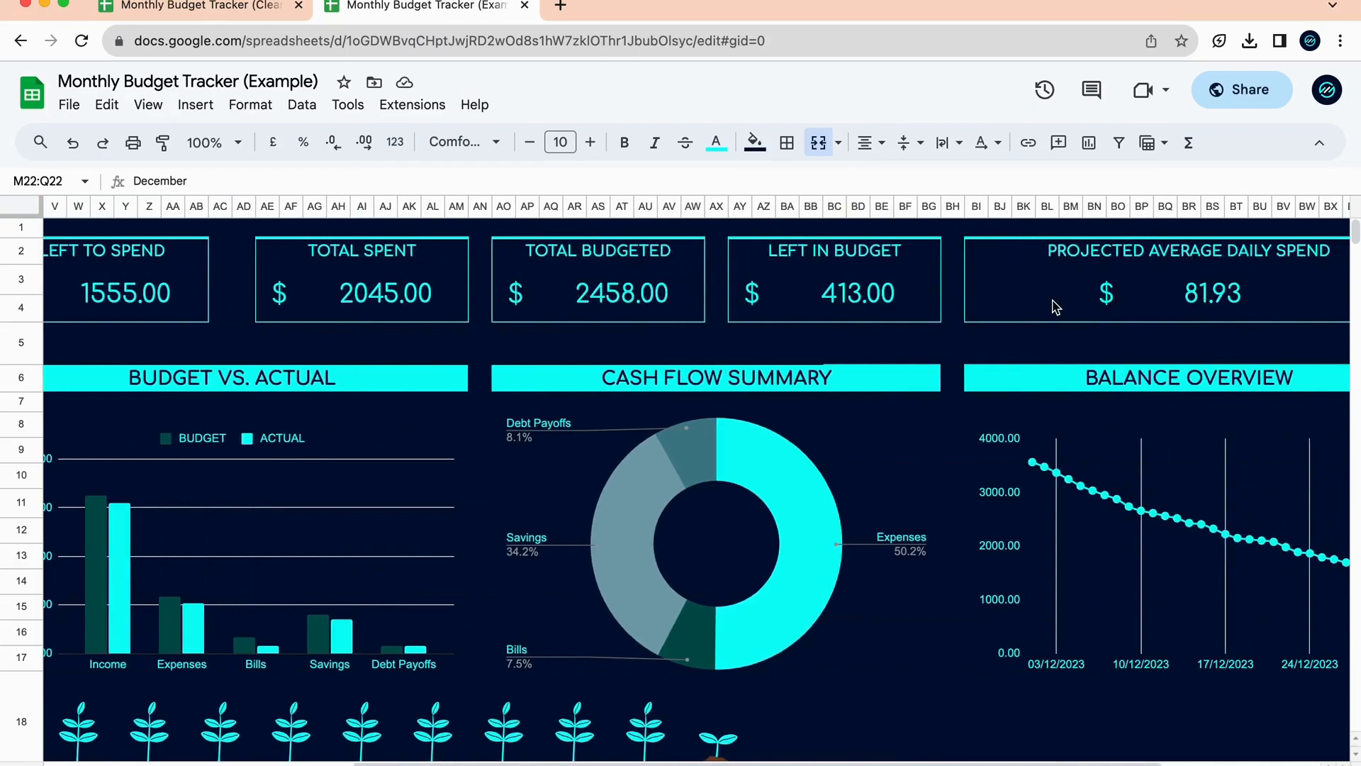
scroll(1054, 303, left, 5)
scroll(963, 312, left, 1)
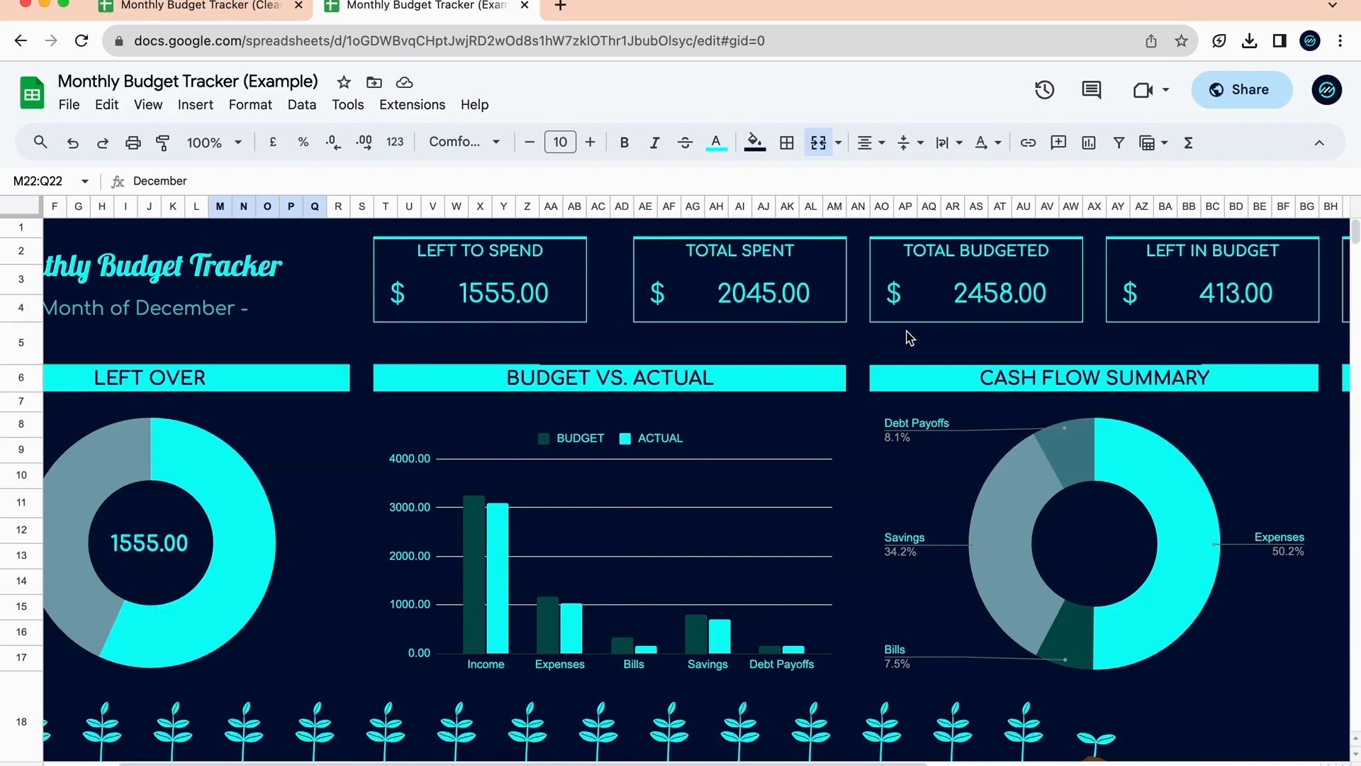
scroll(868, 348, right, 2)
click(479, 256)
click(753, 261)
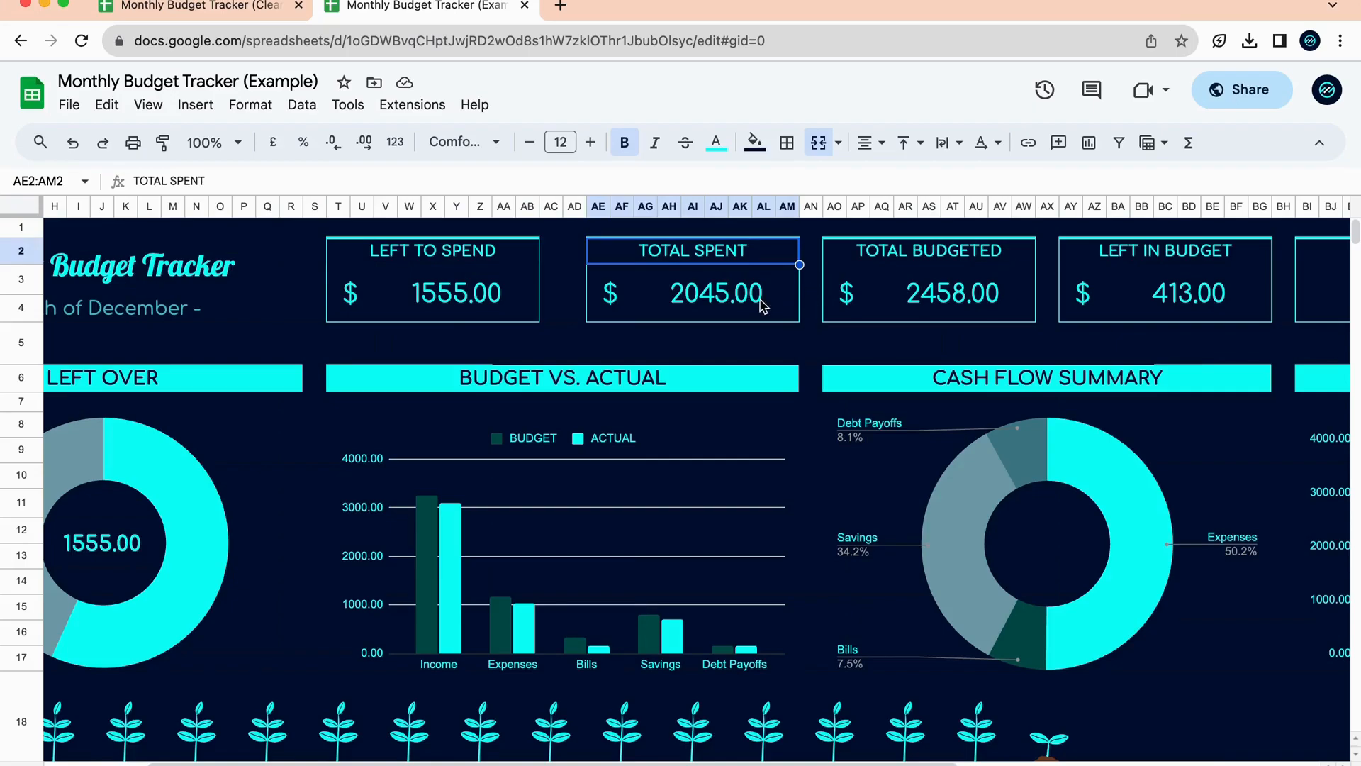
click(937, 258)
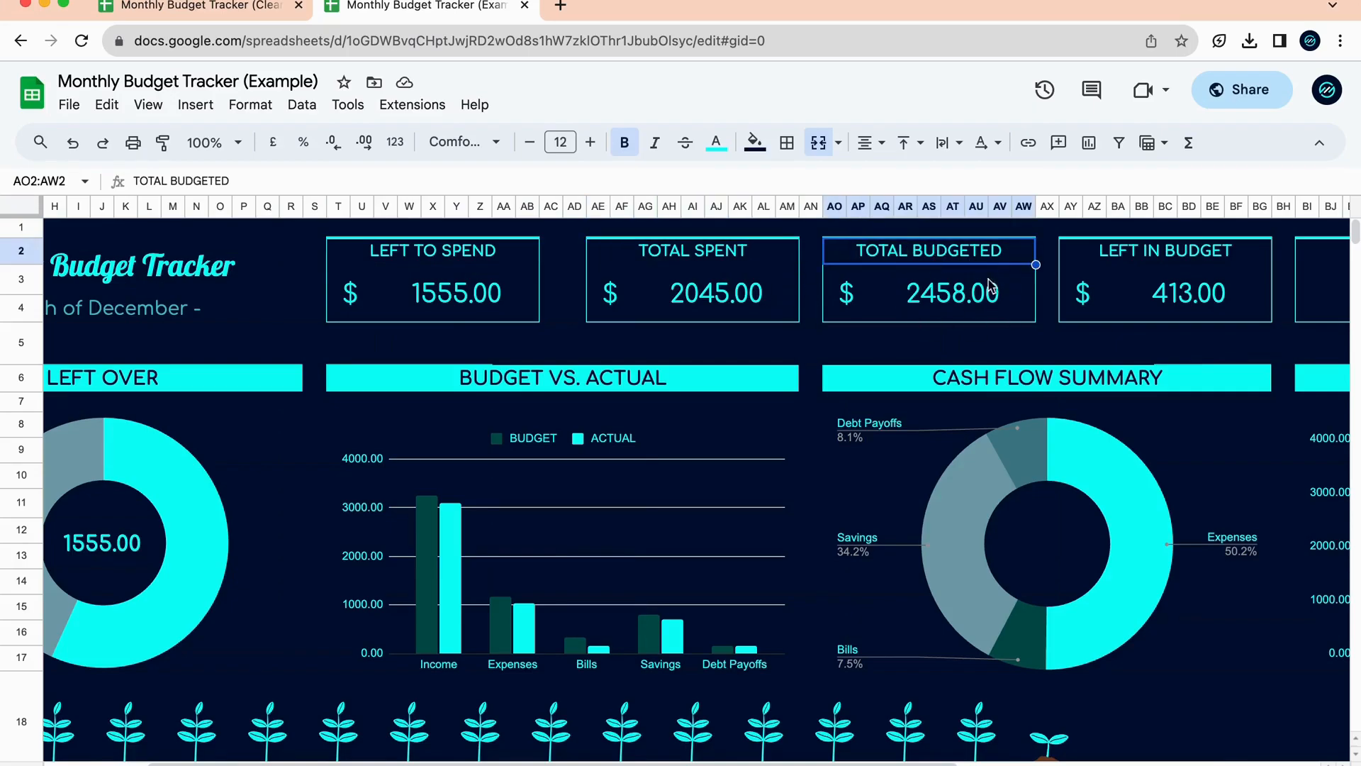
Look over the budget tables, and inspect the formulas behind the Left in Budget, Total Spent and Total Budgeted amounts.
scroll(895, 411, left, 3)
scroll(895, 412, down, 15)
scroll(888, 411, up, 4)
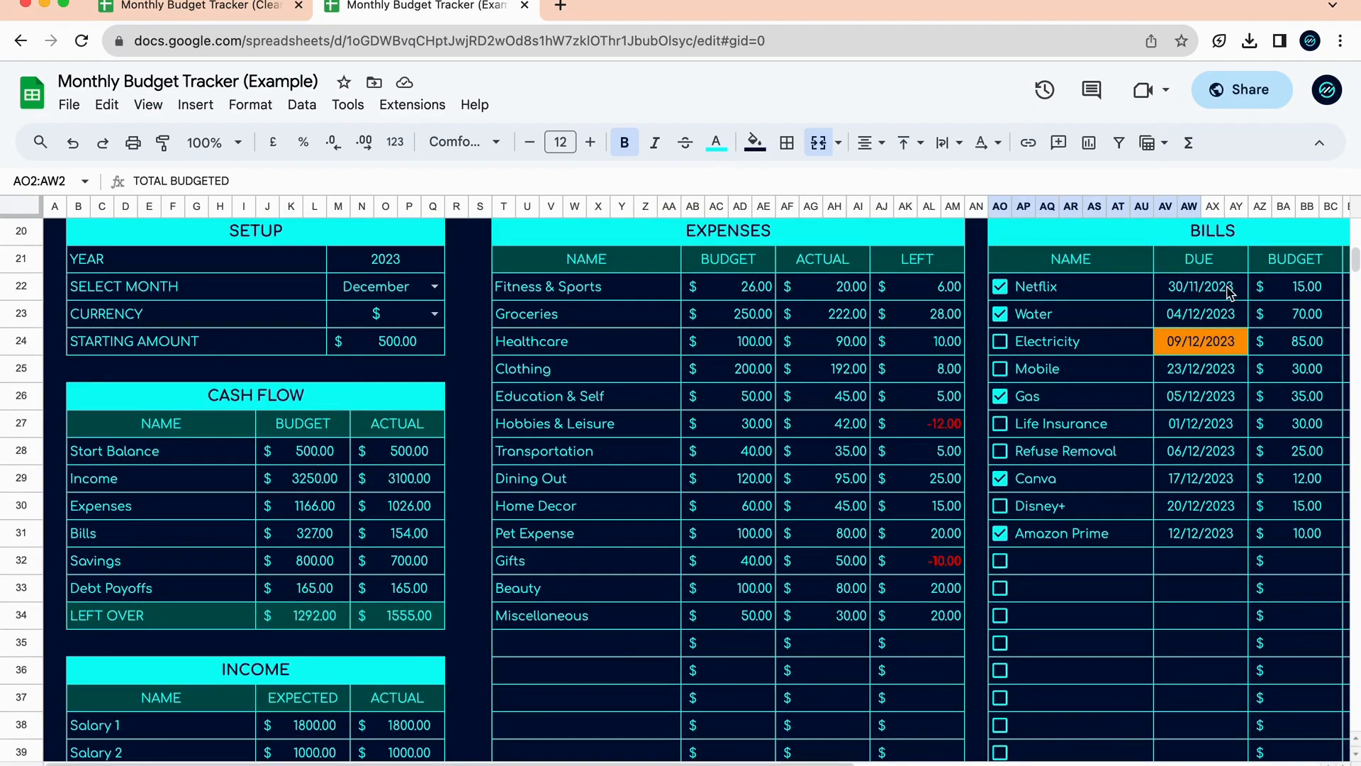
scroll(1087, 359, up, 10)
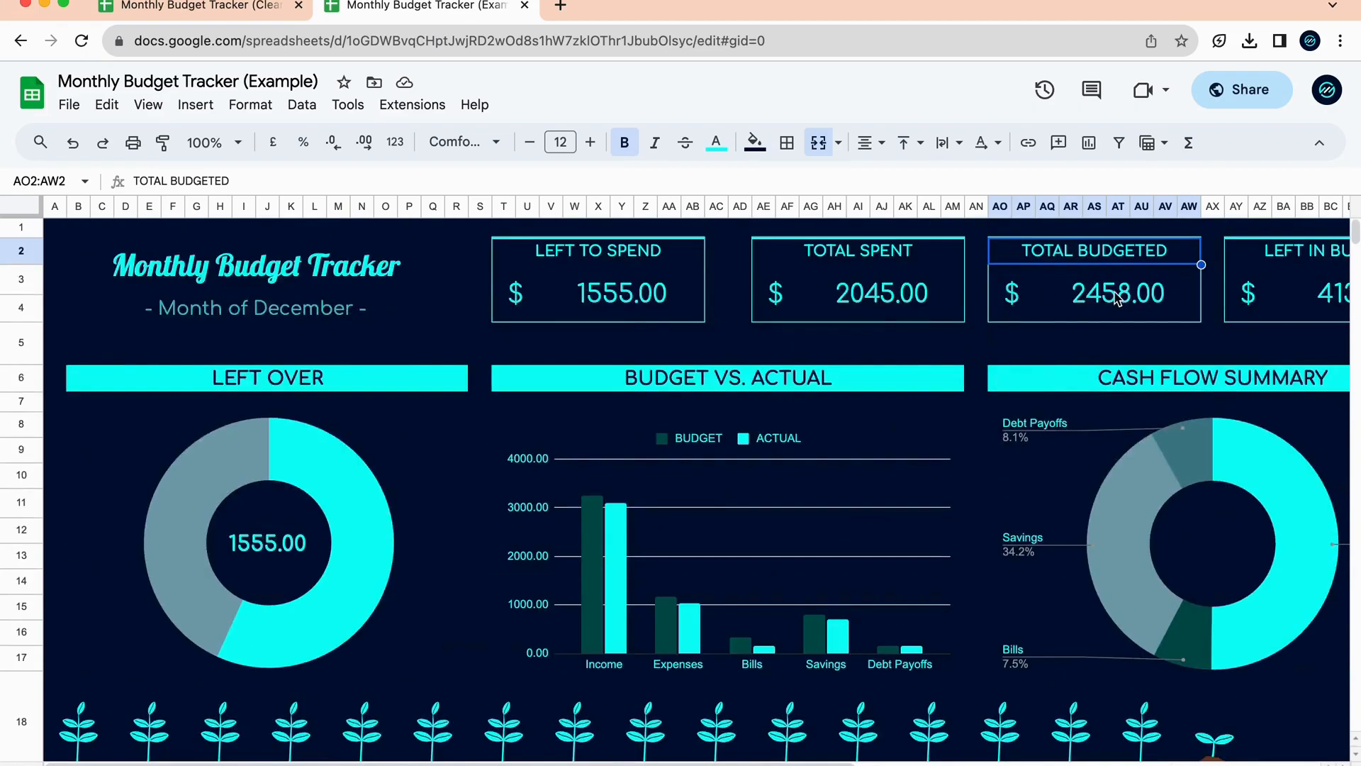
scroll(1117, 298, right, 4)
click(1186, 289)
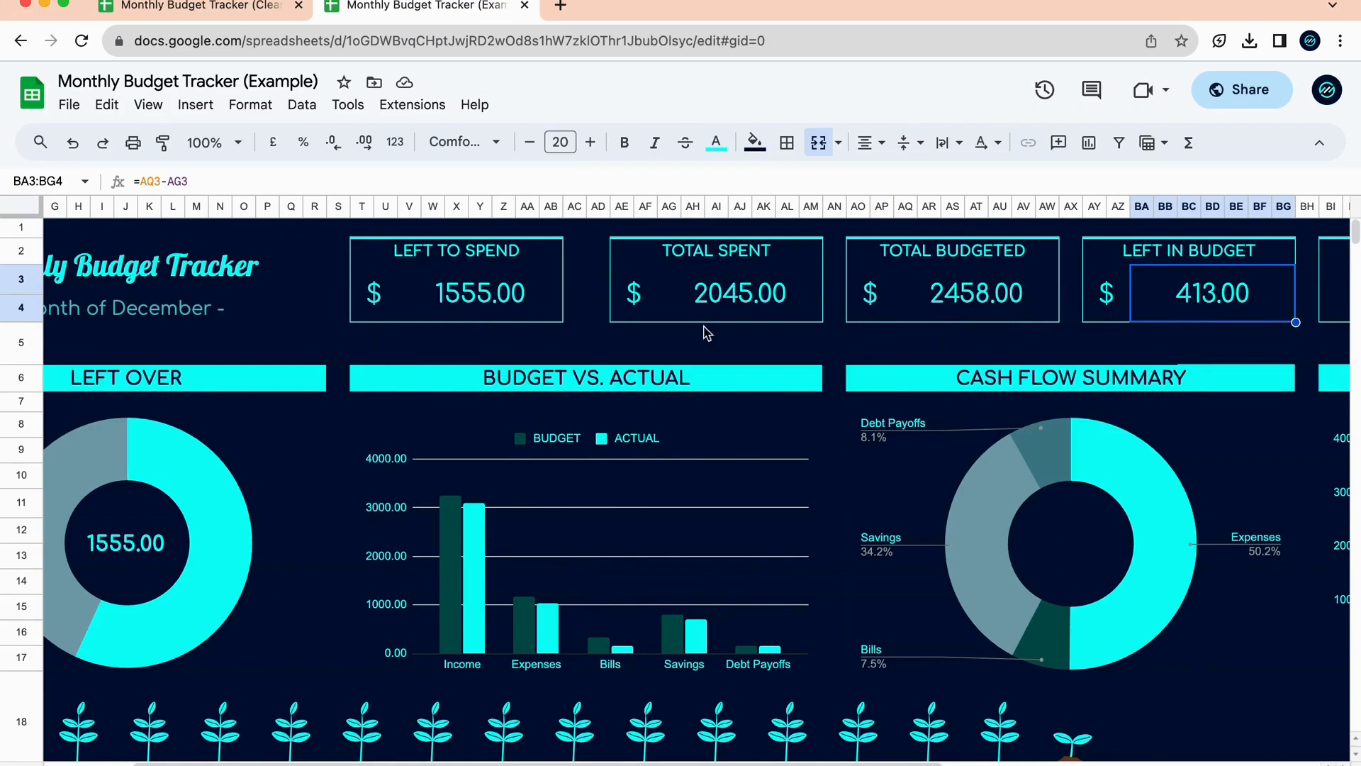
click(738, 295)
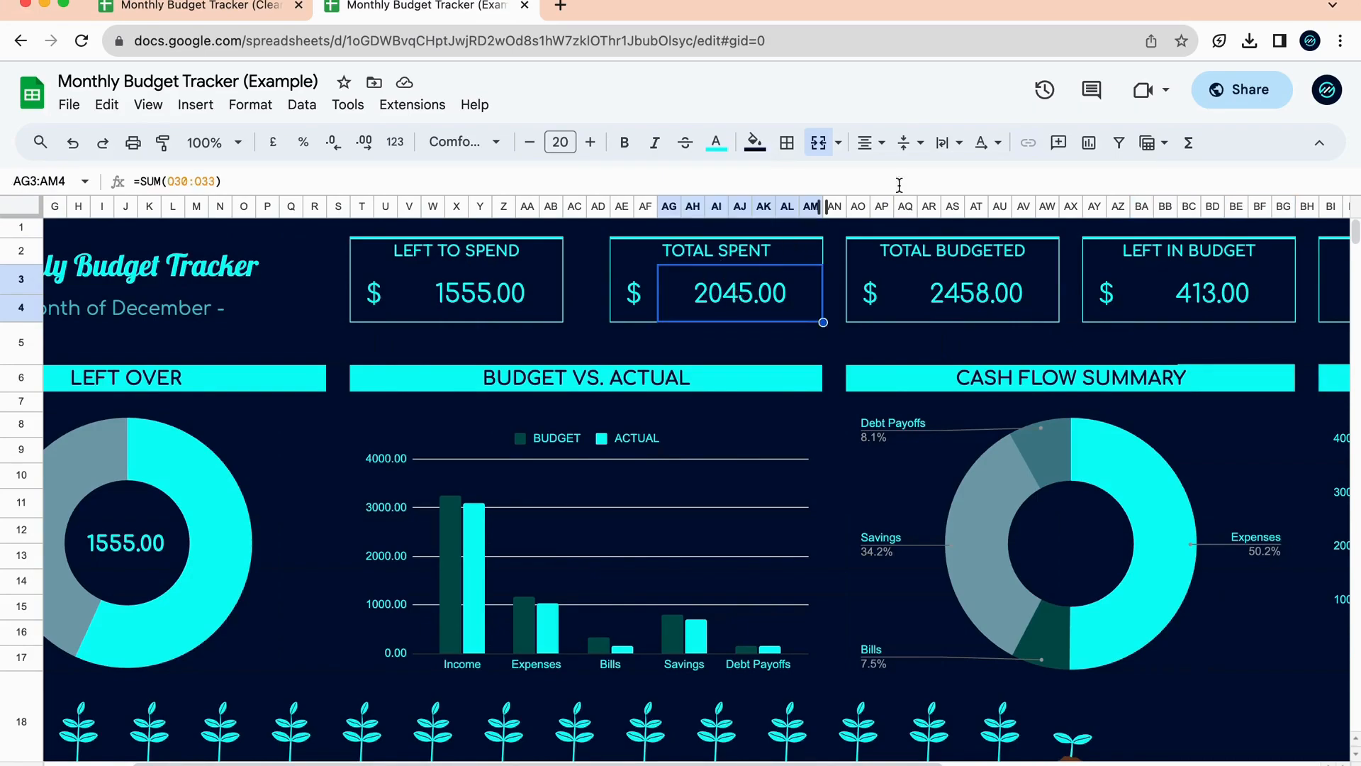
click(999, 305)
Inspect the Projected Average Daily Spend card's formula and heading.
scroll(1056, 383, right, 12)
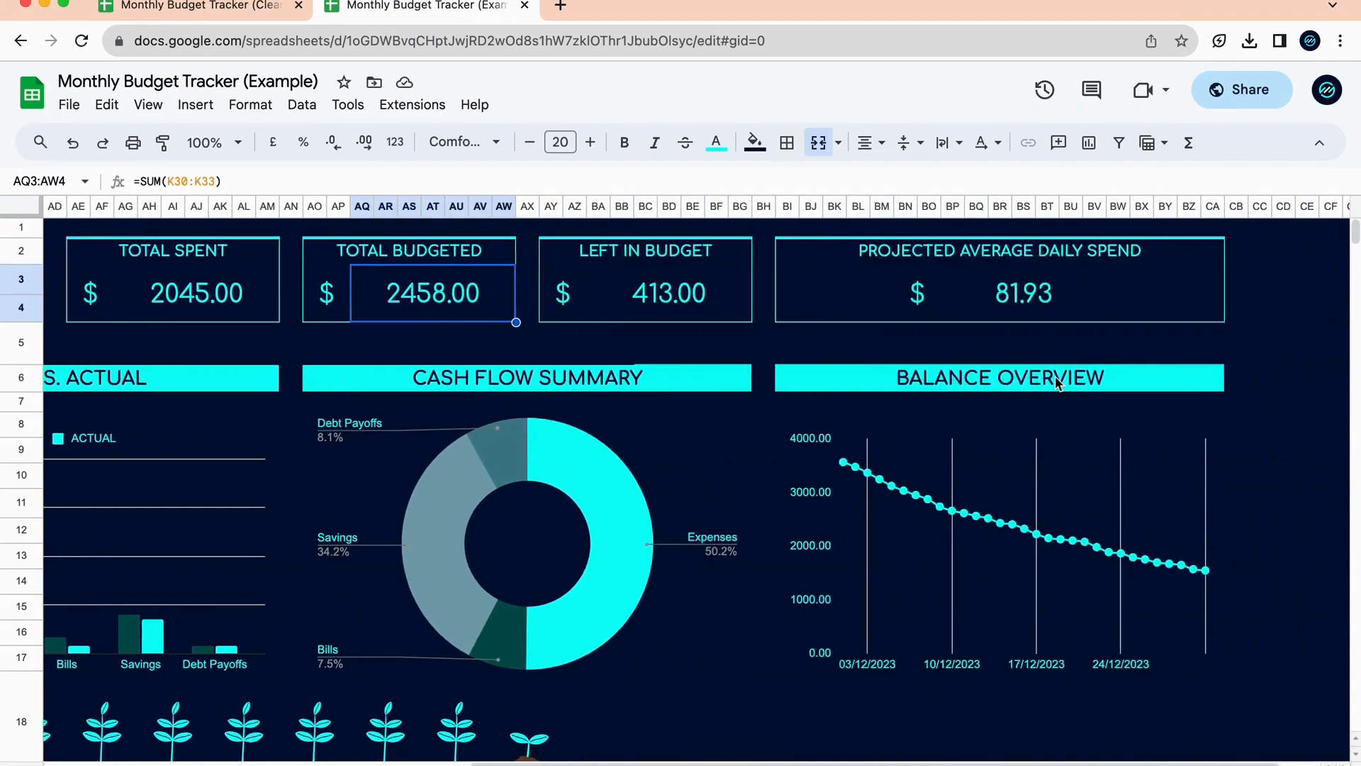
click(1043, 295)
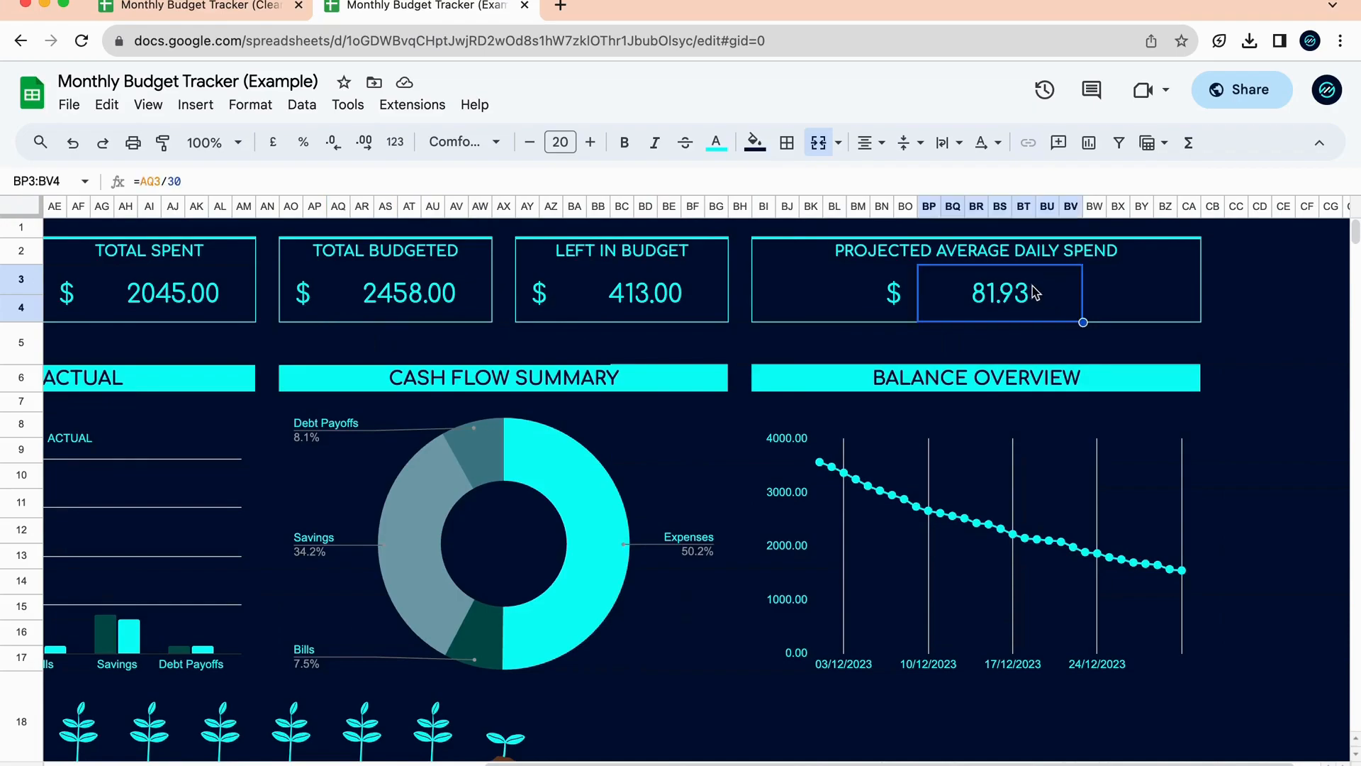
click(1026, 260)
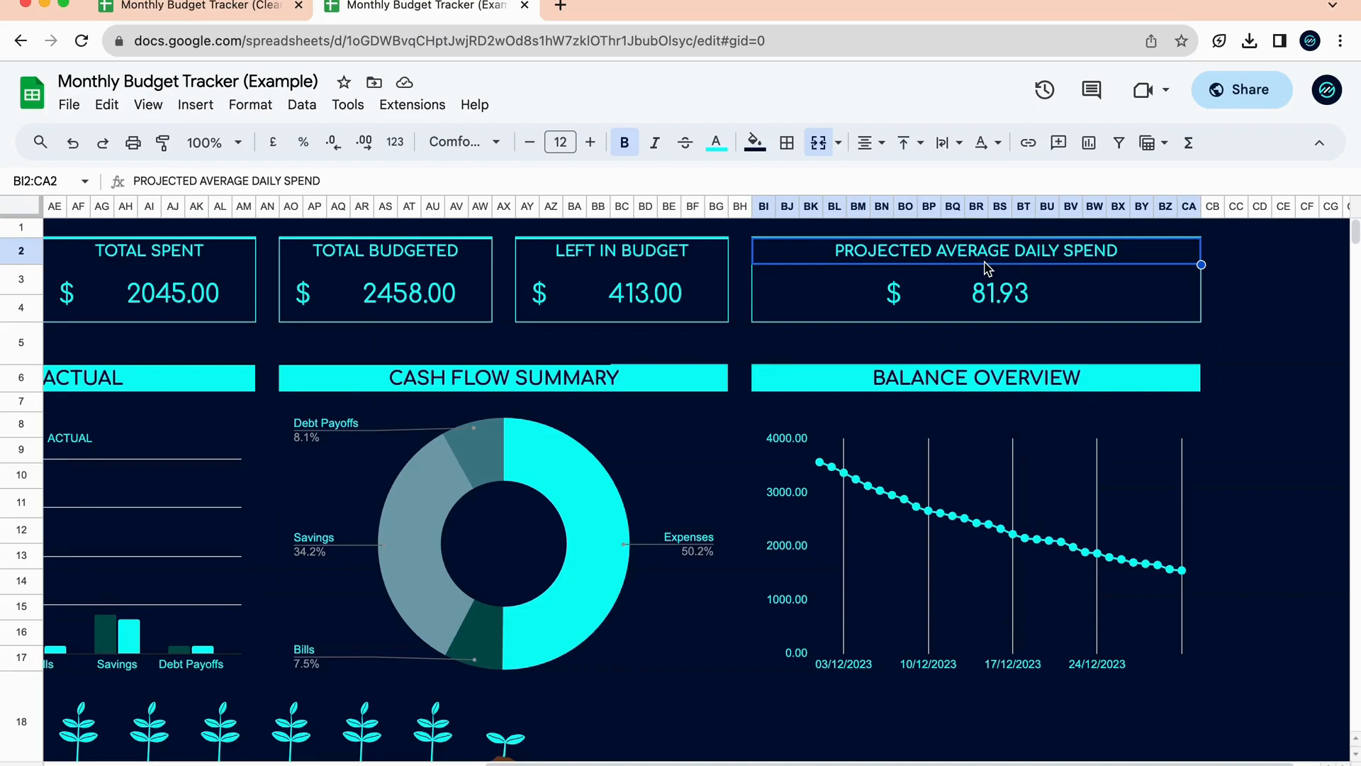
Look through the tables below the dashboard, including the Savings table with its totals.
scroll(860, 473, left, 10)
scroll(860, 474, down, 10)
scroll(860, 473, down, 15)
scroll(860, 474, up, 15)
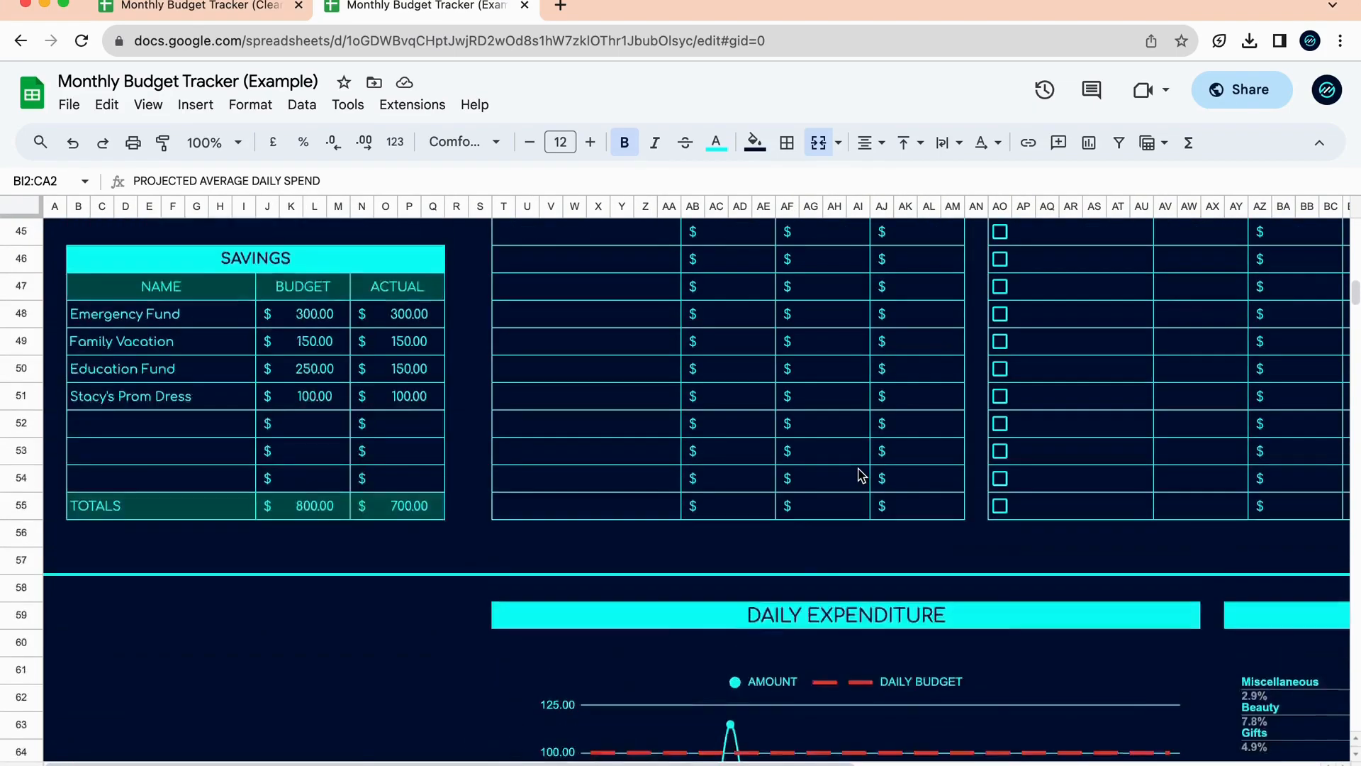
scroll(369, 610, down, 3)
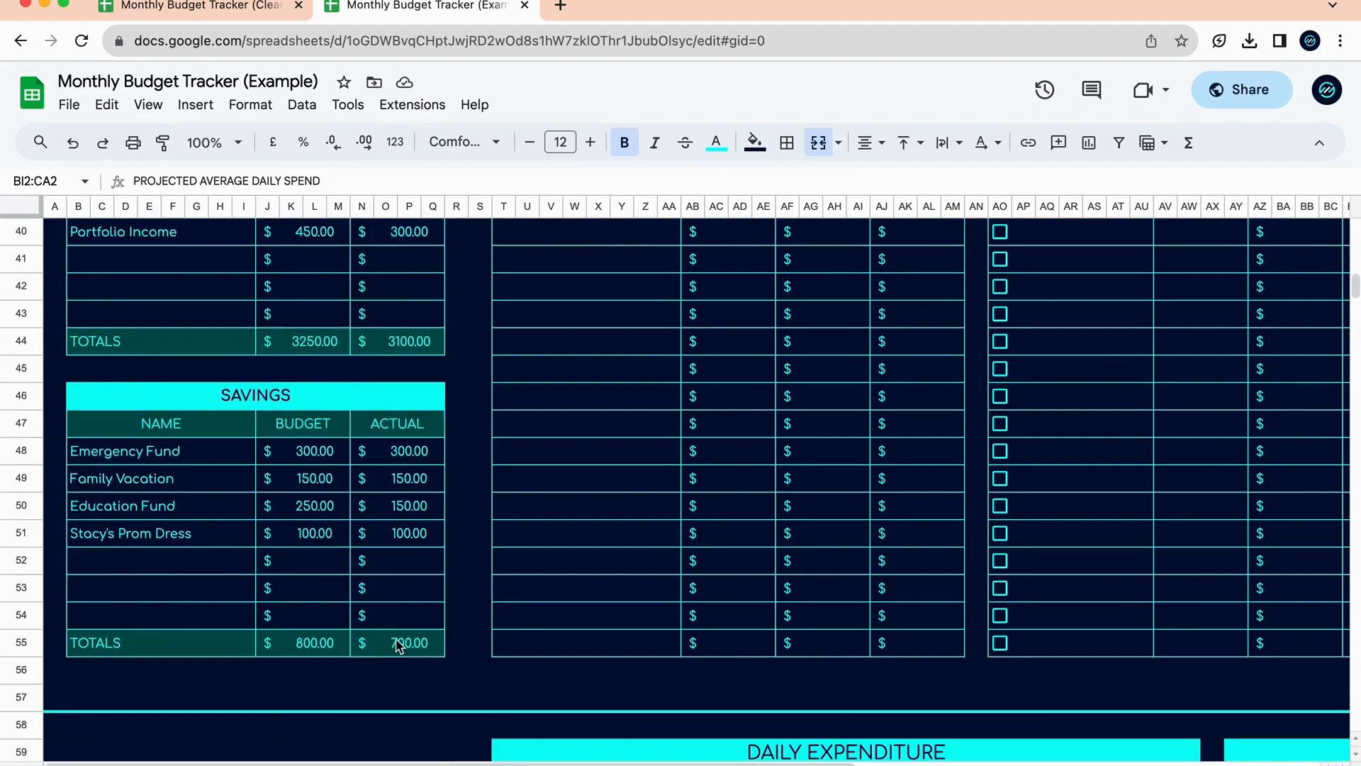
Recheck the Projected Average Daily Spend formula and compare the card with the neighbouring summary cards and charts.
scroll(729, 401, up, 13)
scroll(729, 401, right, 10)
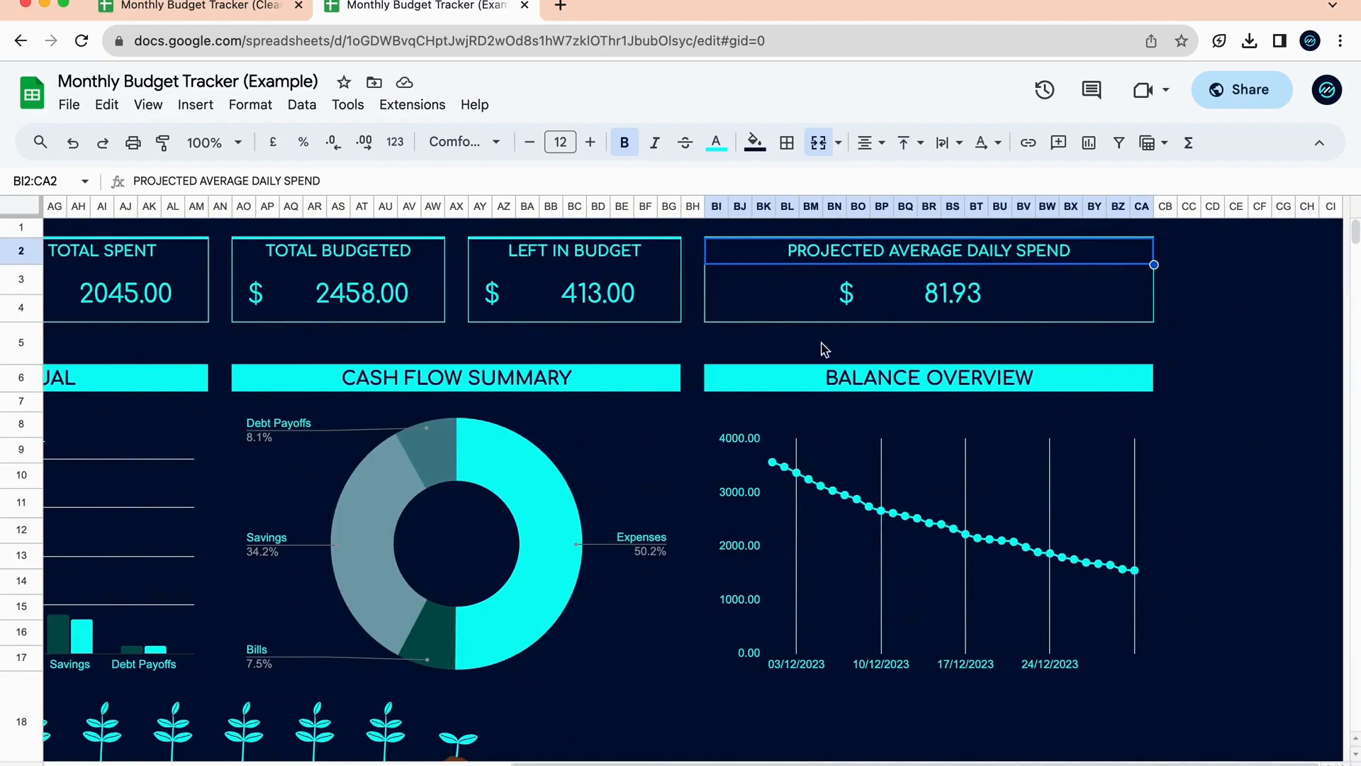
click(957, 305)
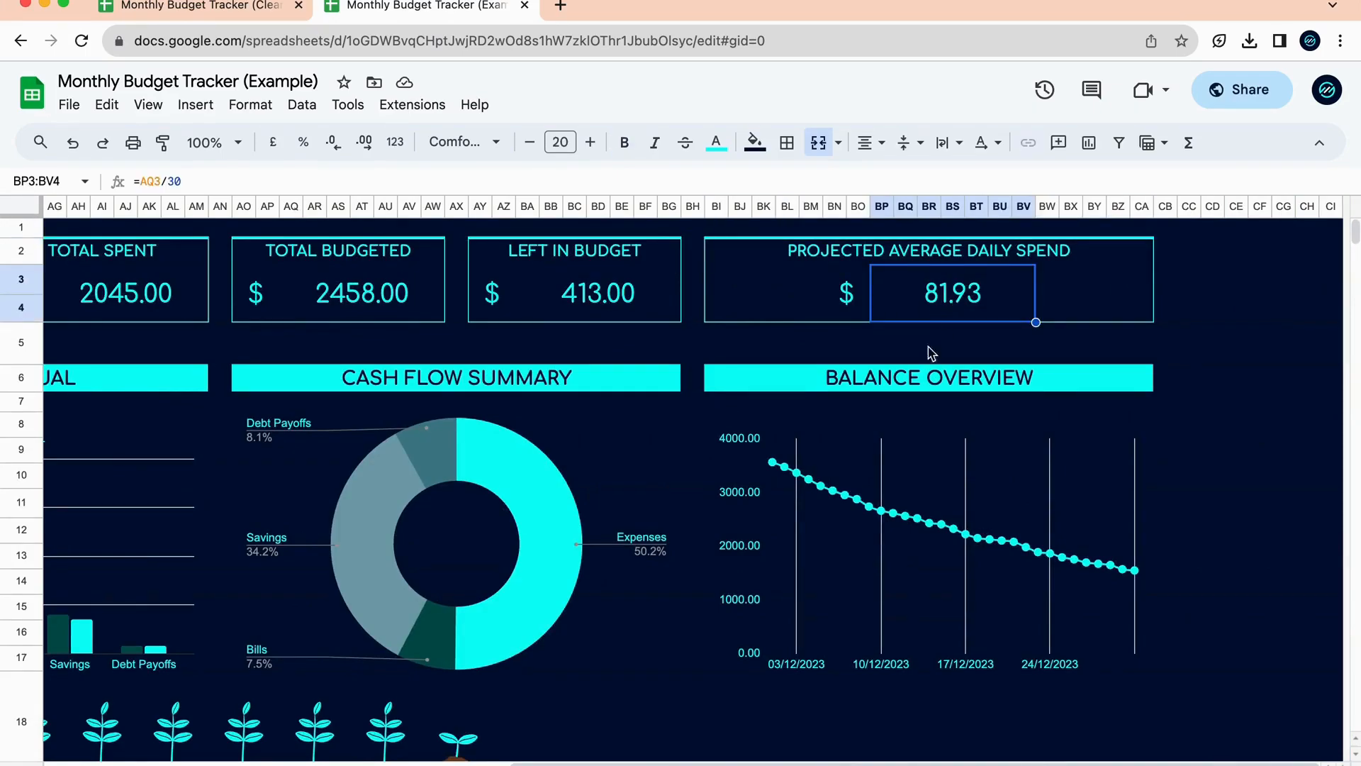
scroll(805, 514, left, 4)
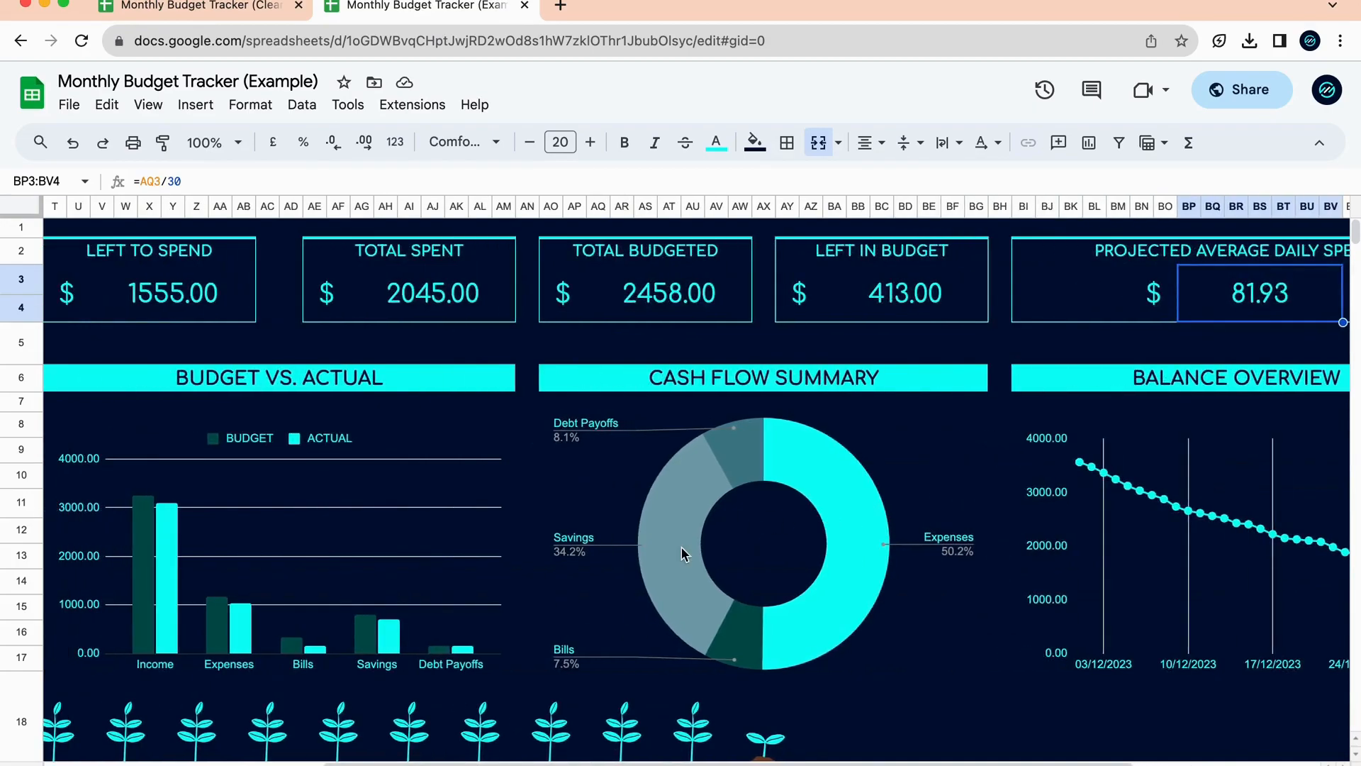
scroll(780, 454, right, 2)
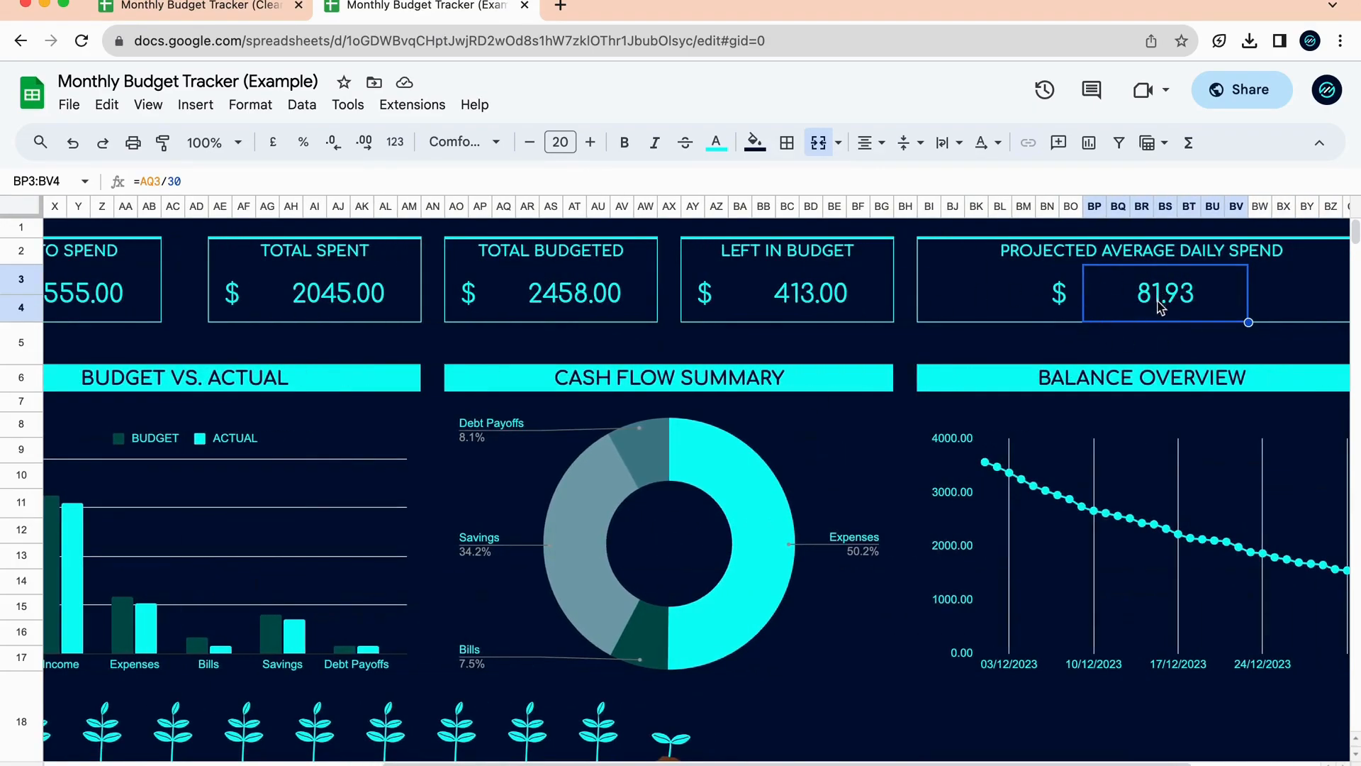
scroll(1012, 365, left, 6)
scroll(1012, 365, right, 8)
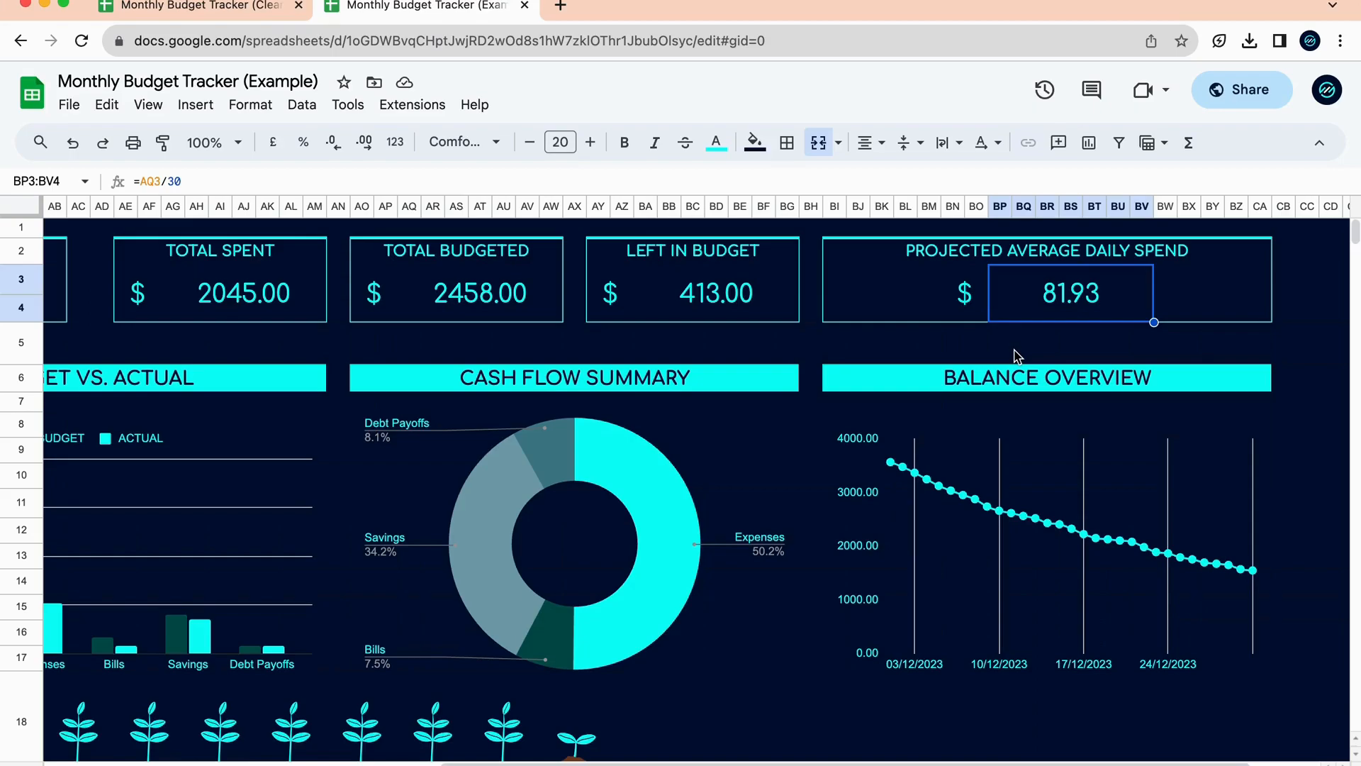
scroll(1021, 553, left, 10)
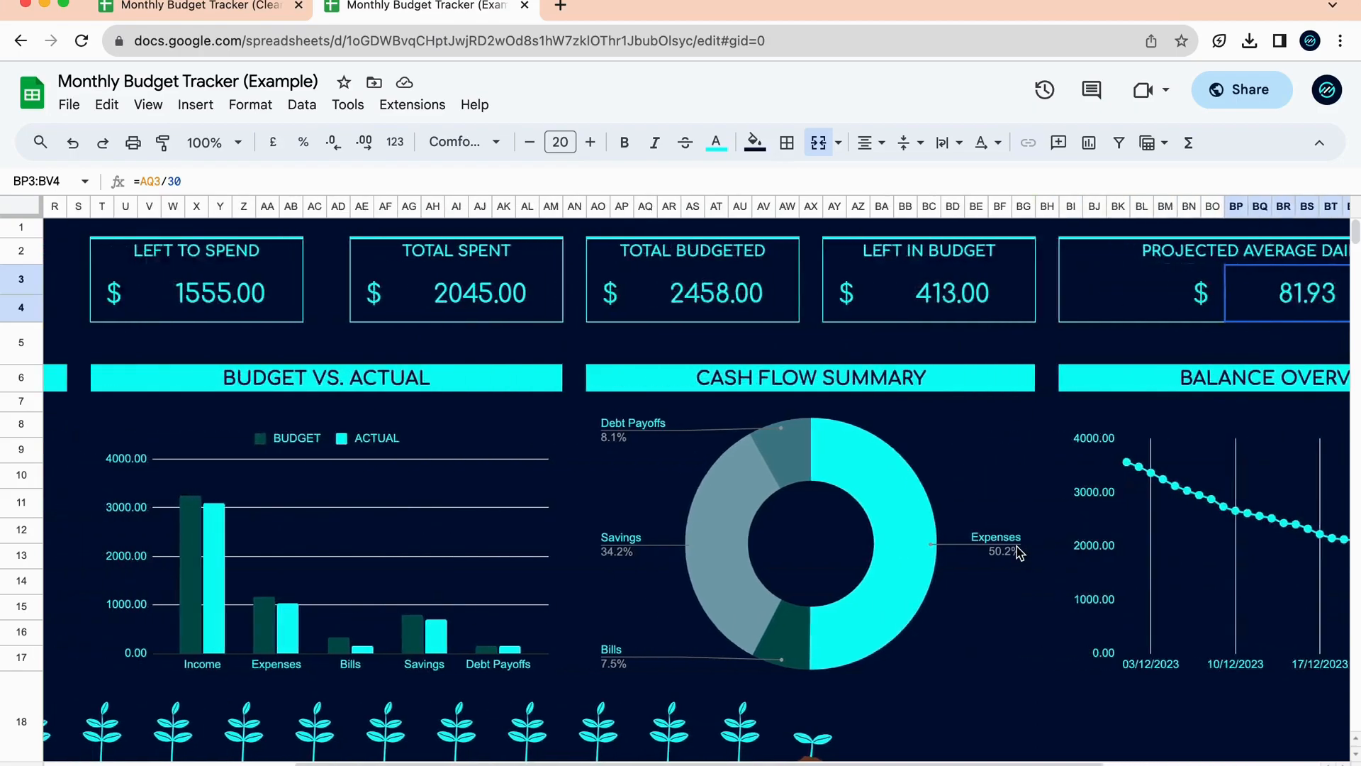
Inspect the Left Over heading, its doughnut chart and the formula of a plant cell in row 18.
scroll(373, 350, down, 3)
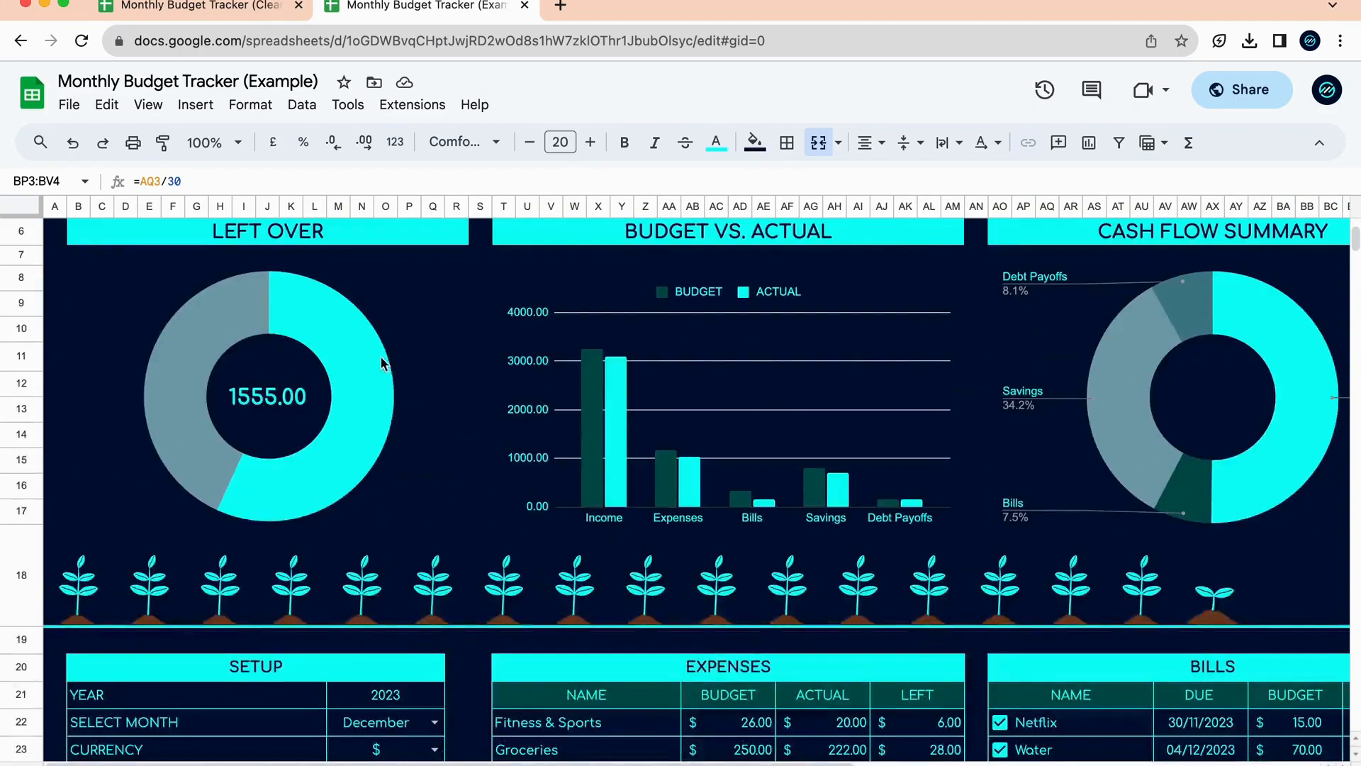
scroll(386, 376, up, 1)
click(305, 284)
click(324, 420)
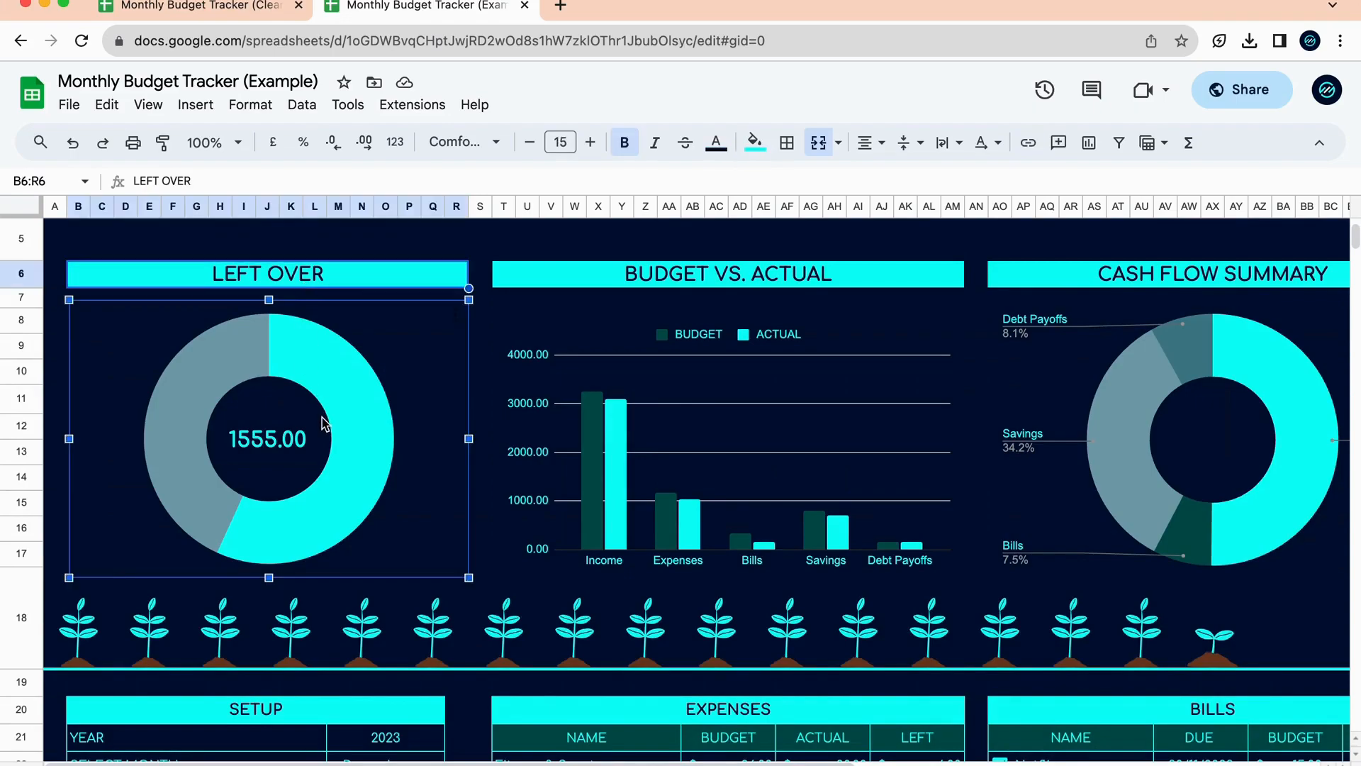
click(325, 605)
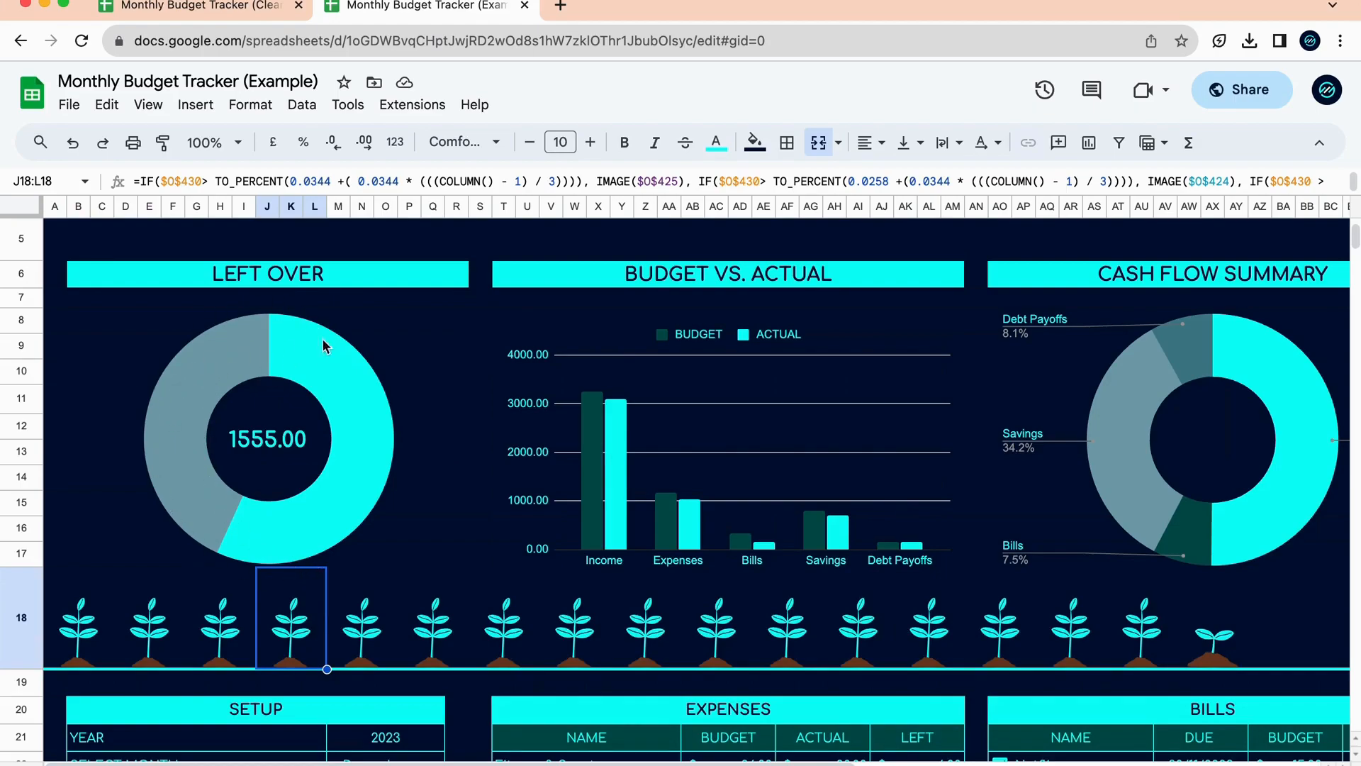
Uncheck the Netflix and Water bills and check both again to see how the Left Over chart and plant row react.
scroll(350, 599, down, 3)
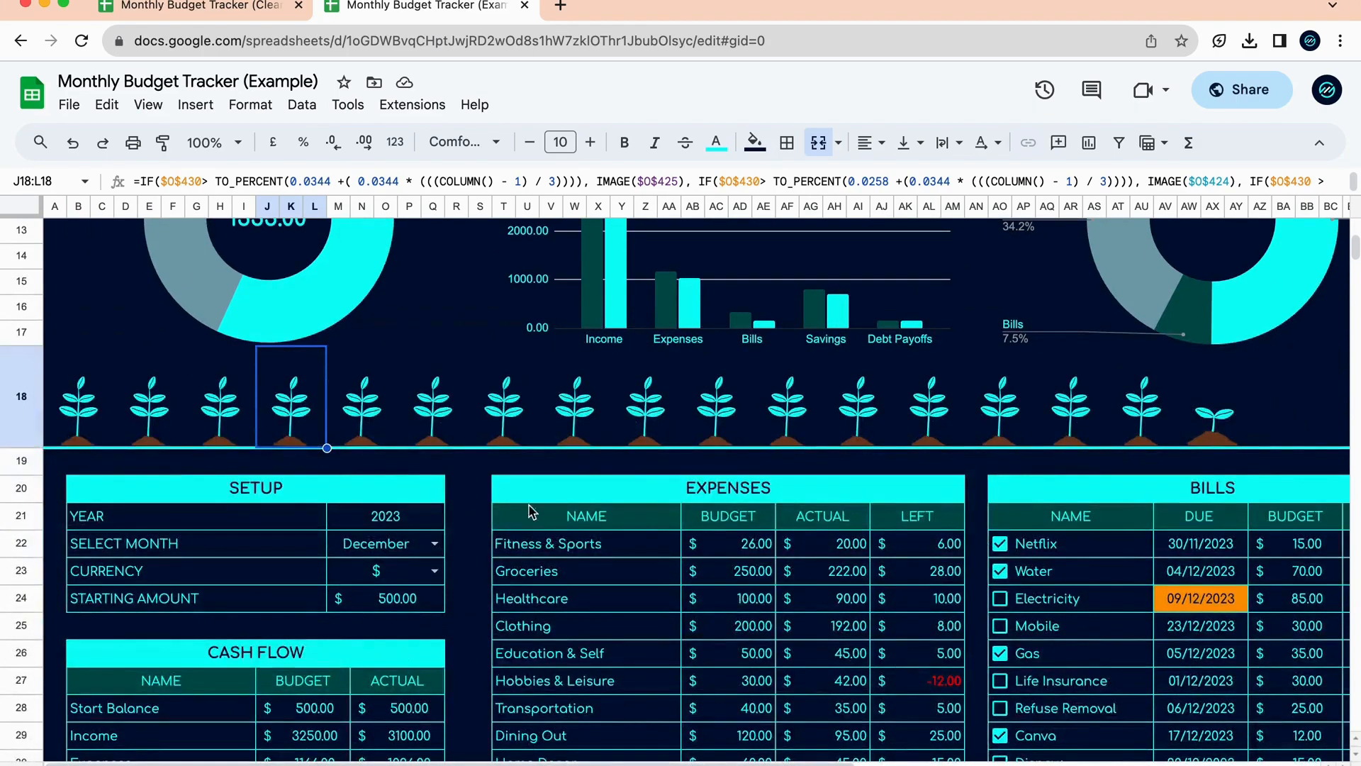
scroll(728, 553, up, 2)
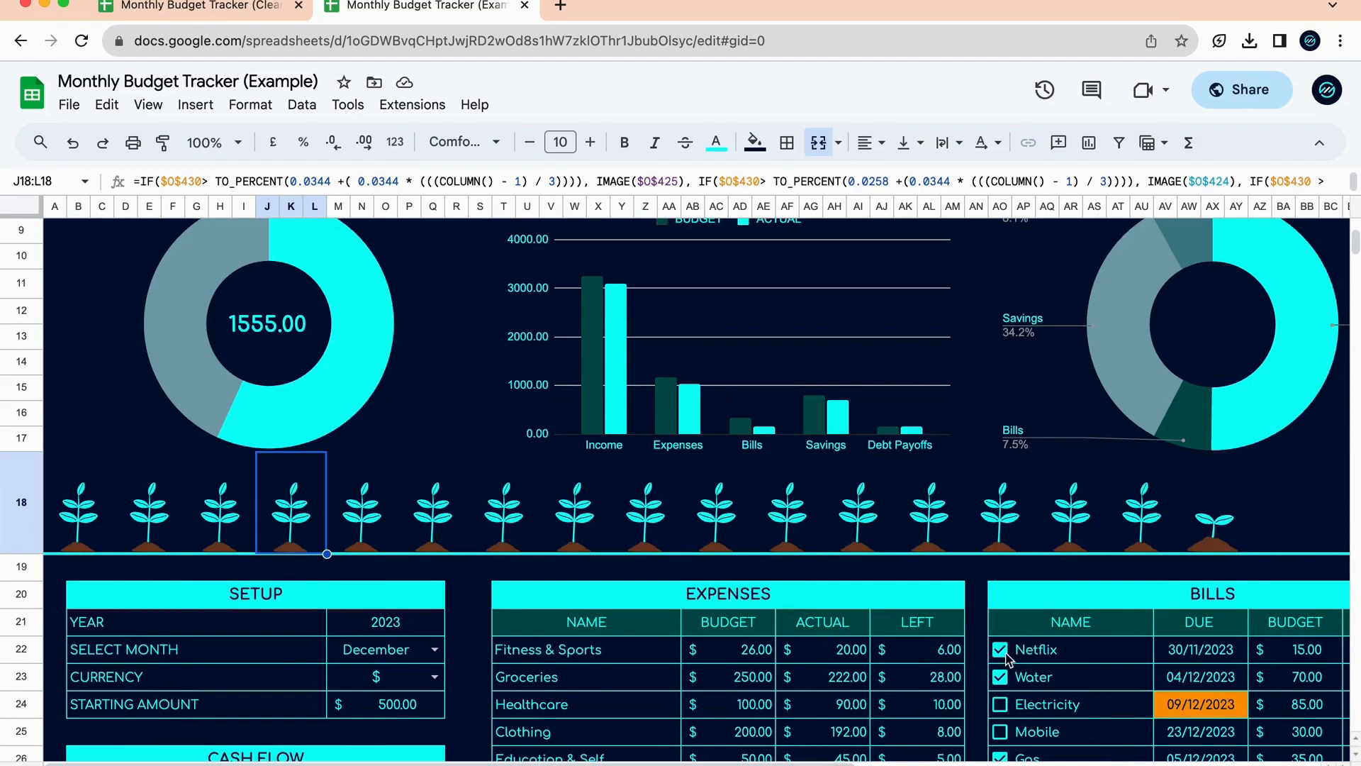
click(1001, 650)
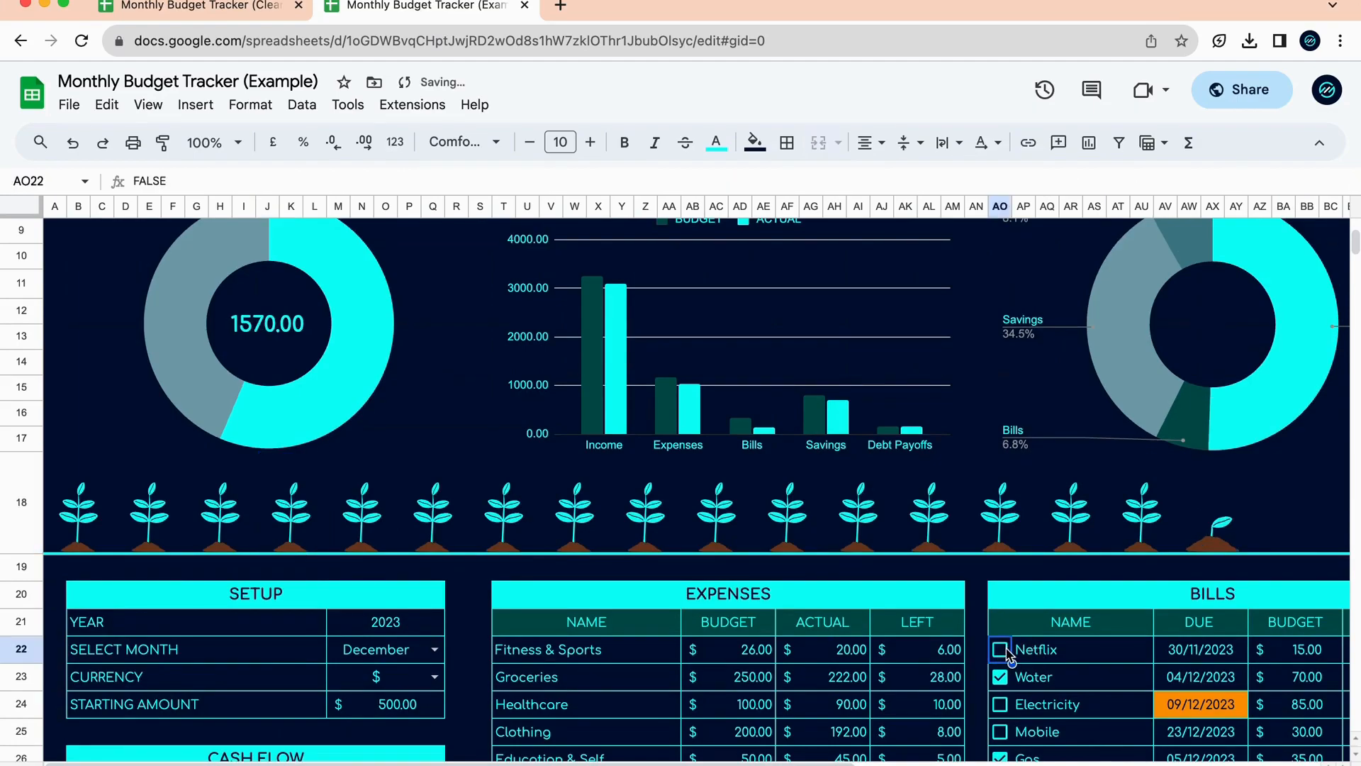
click(1000, 678)
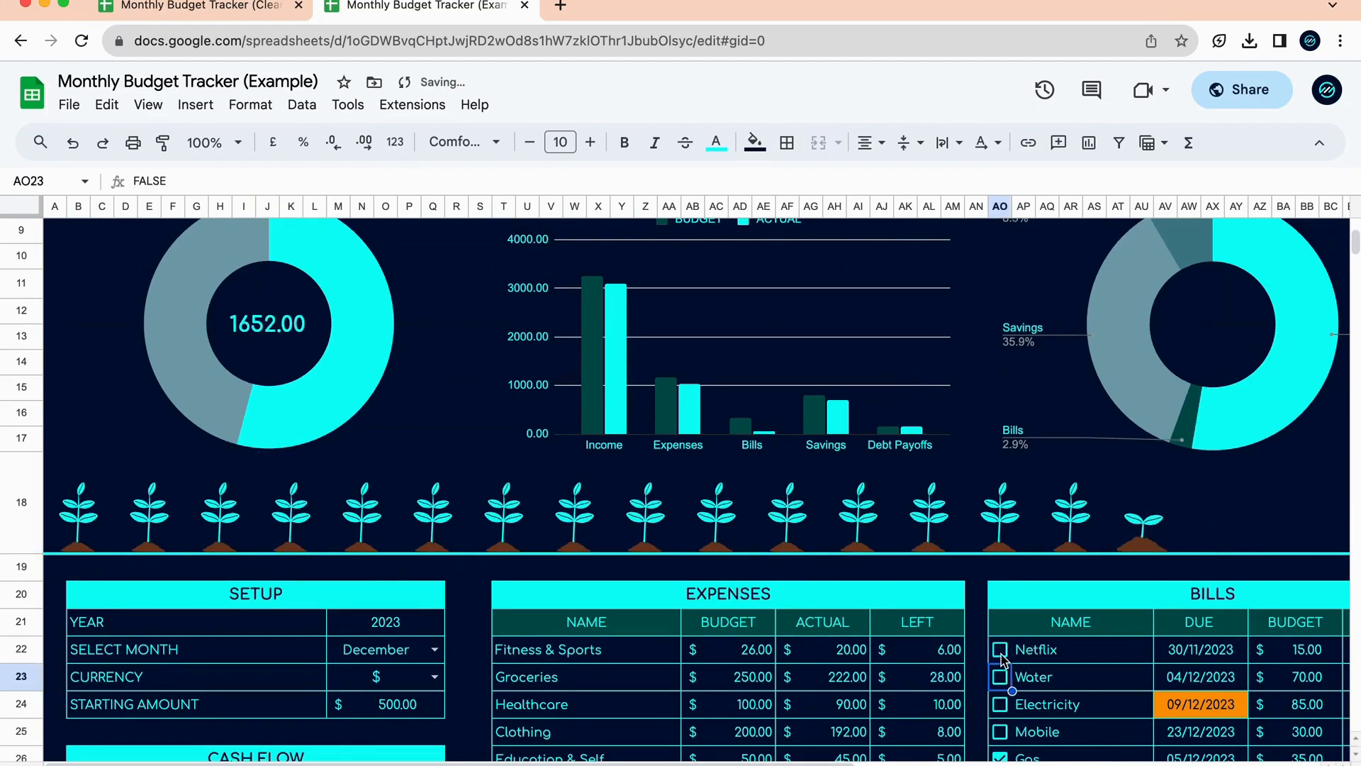
click(1000, 651)
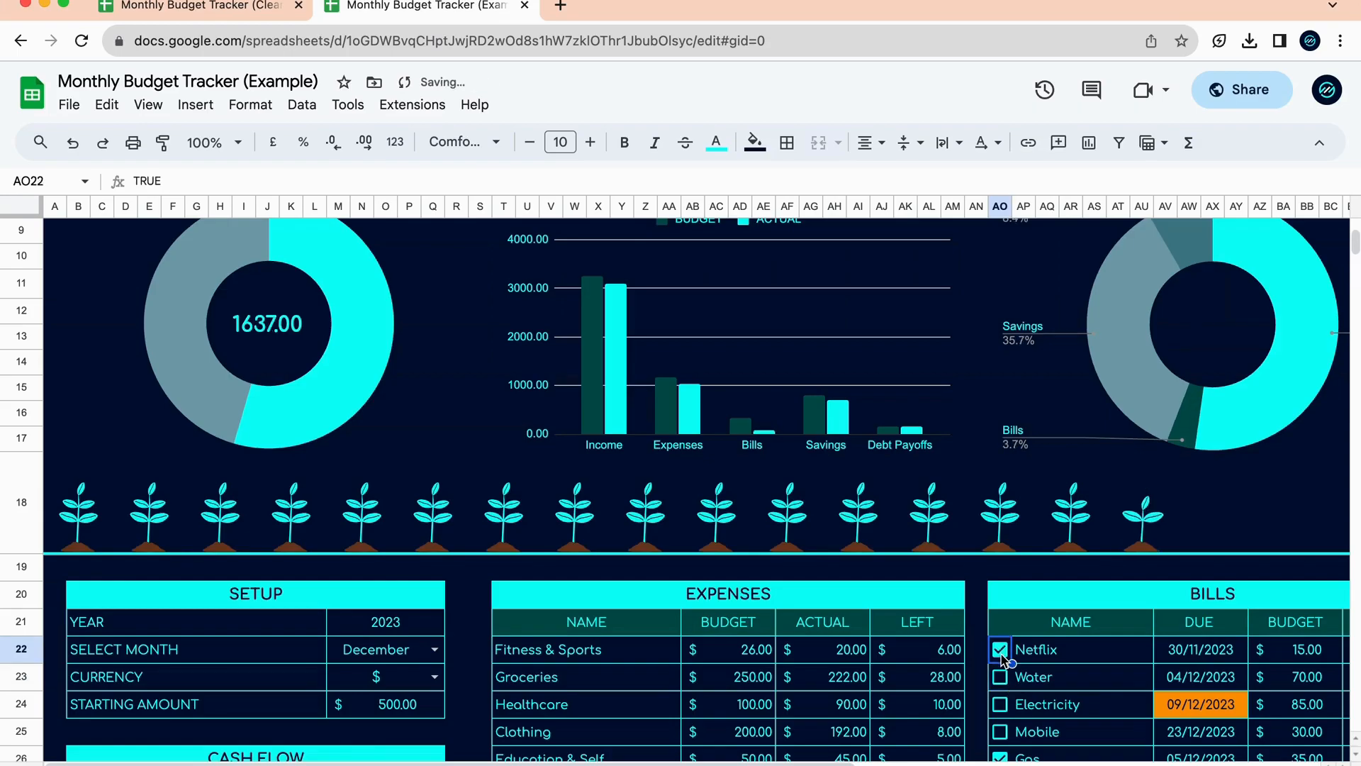
click(1001, 677)
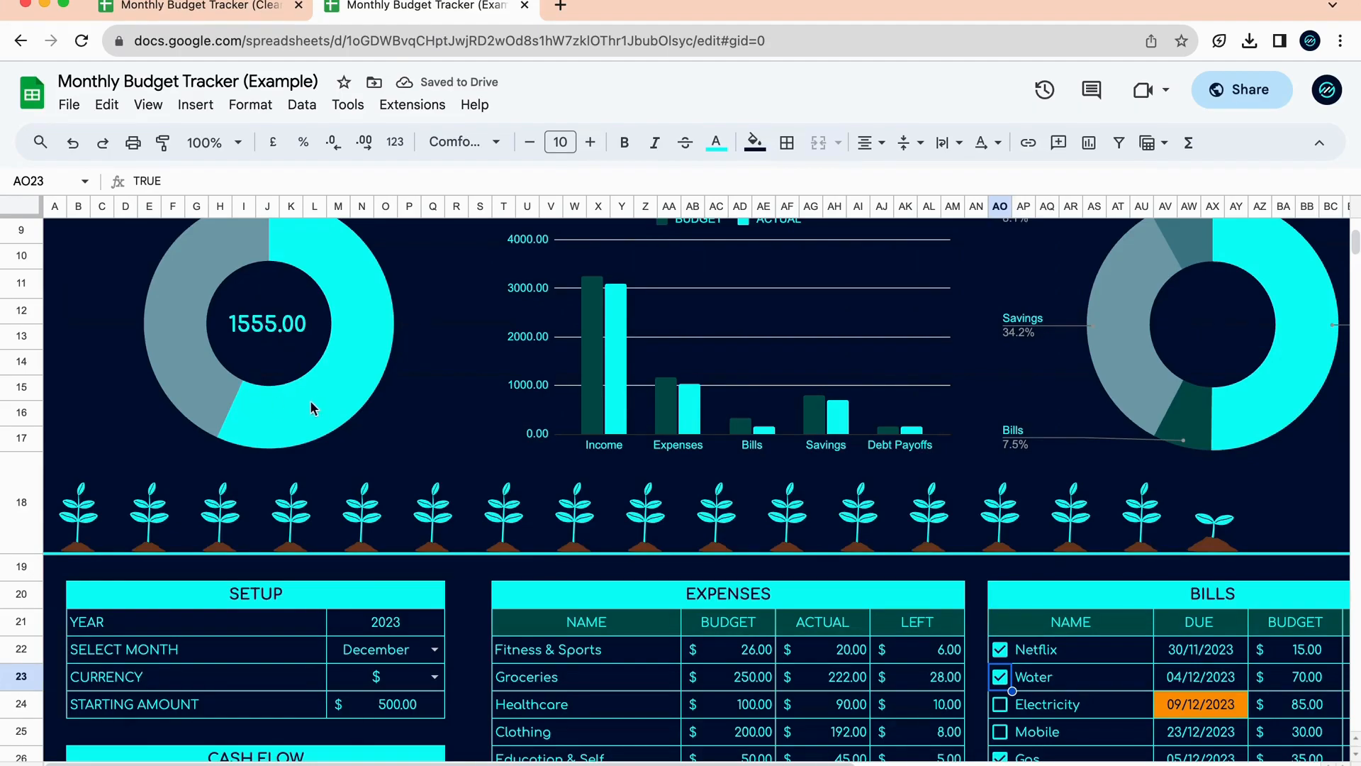
Examine the Budget vs. Actual heading and the bar chart beneath it.
scroll(482, 518, up, 3)
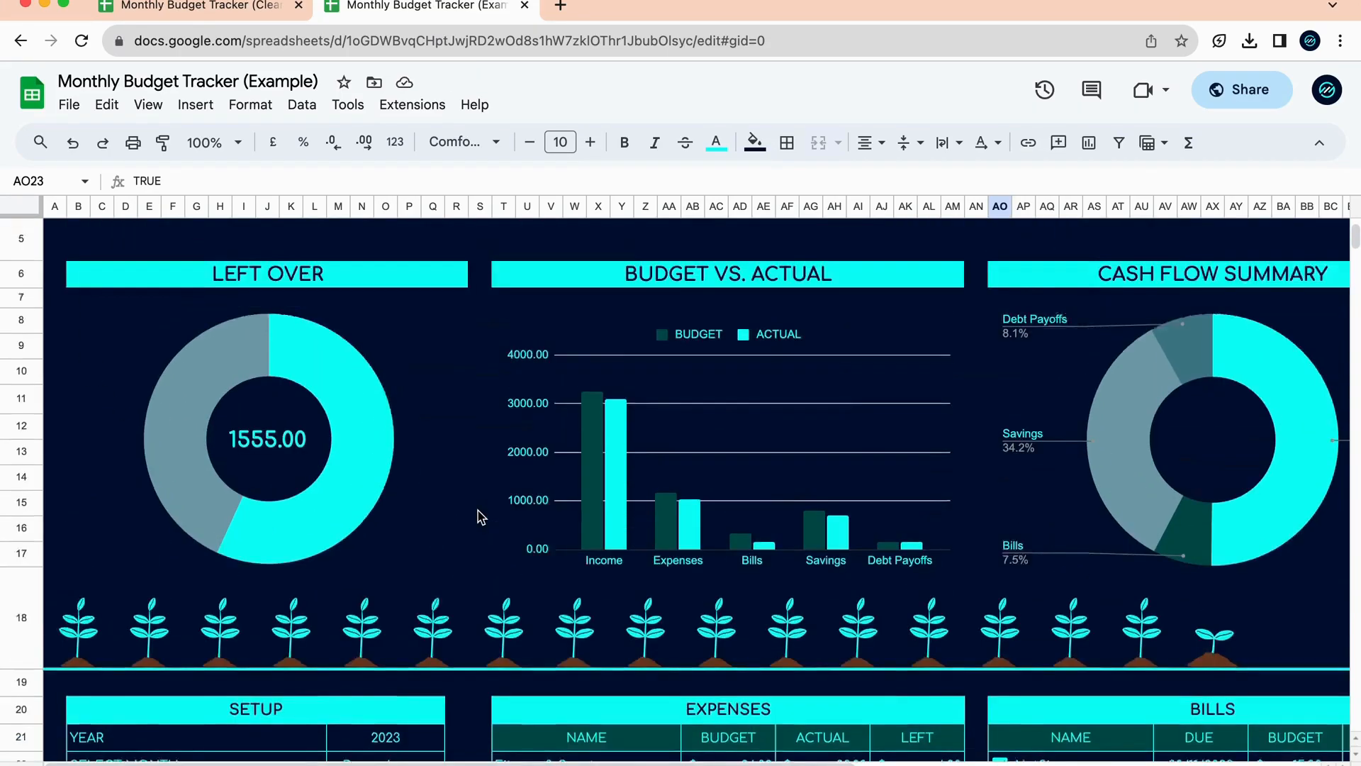
click(765, 311)
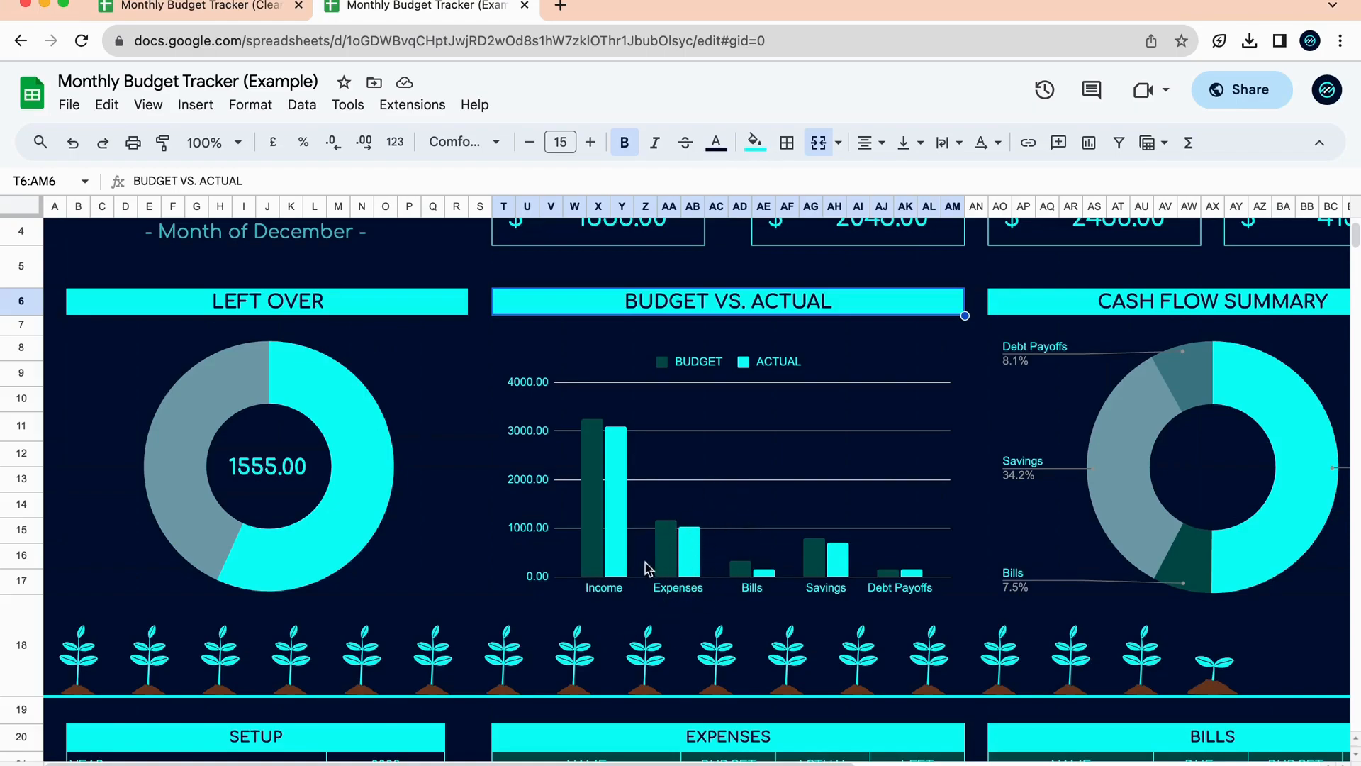
click(678, 552)
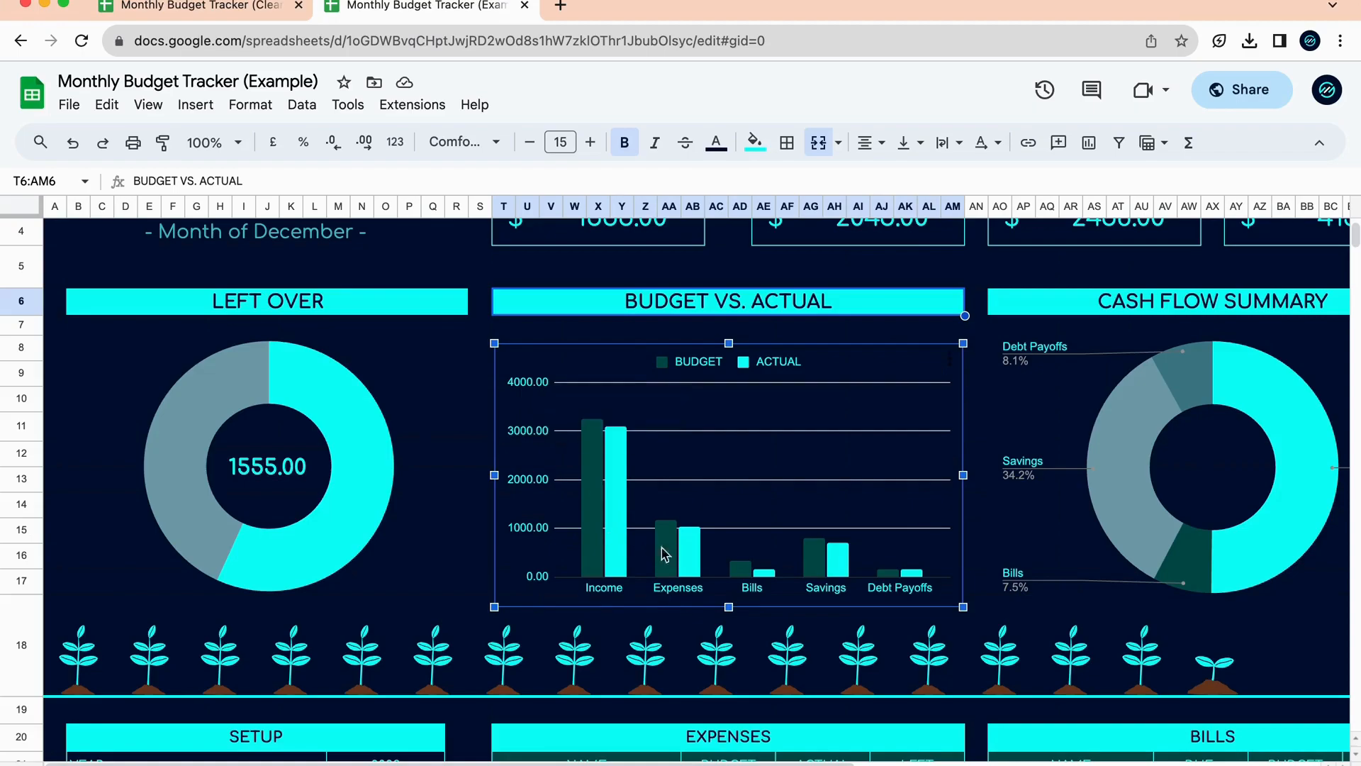
Inspect the Expenses bars in the Budget vs. Actual chart and compare them with the tables below.
mouse_move(666, 557)
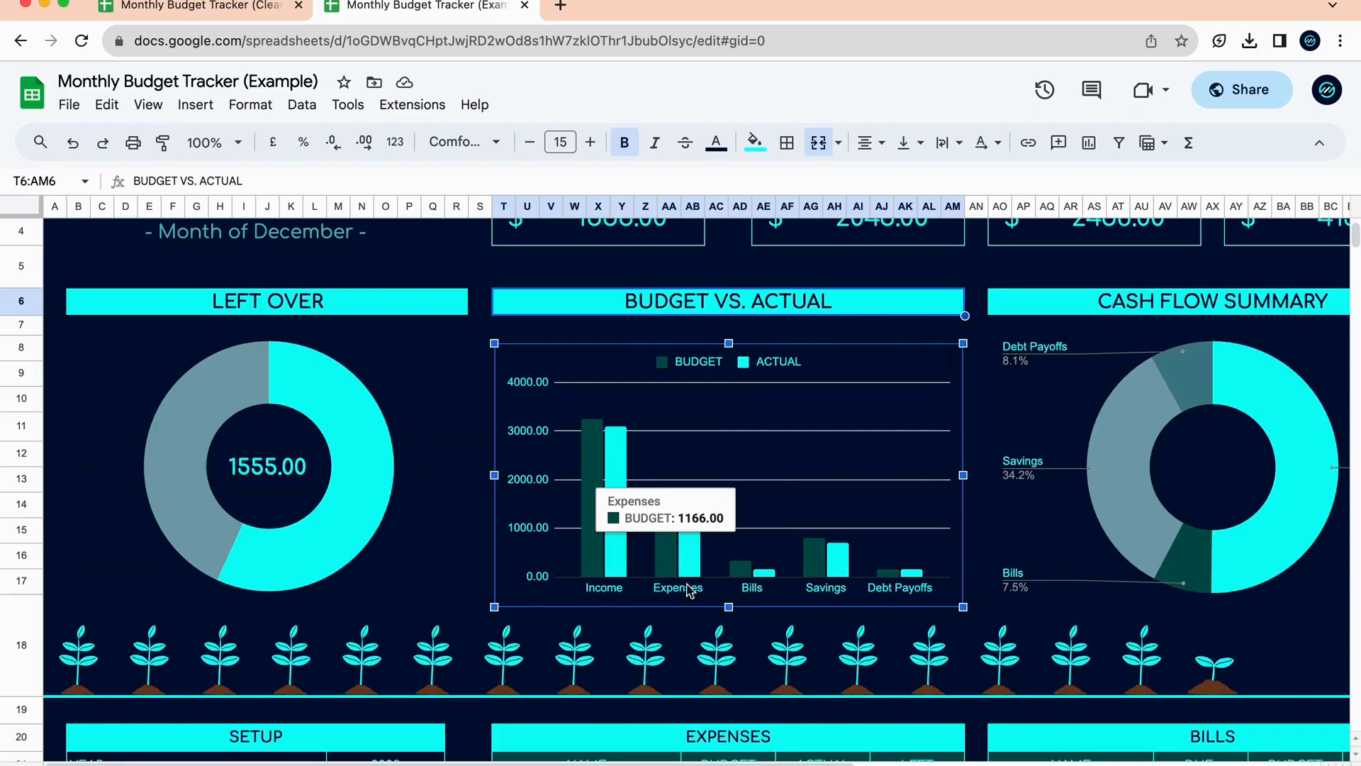
scroll(720, 617, down, 5)
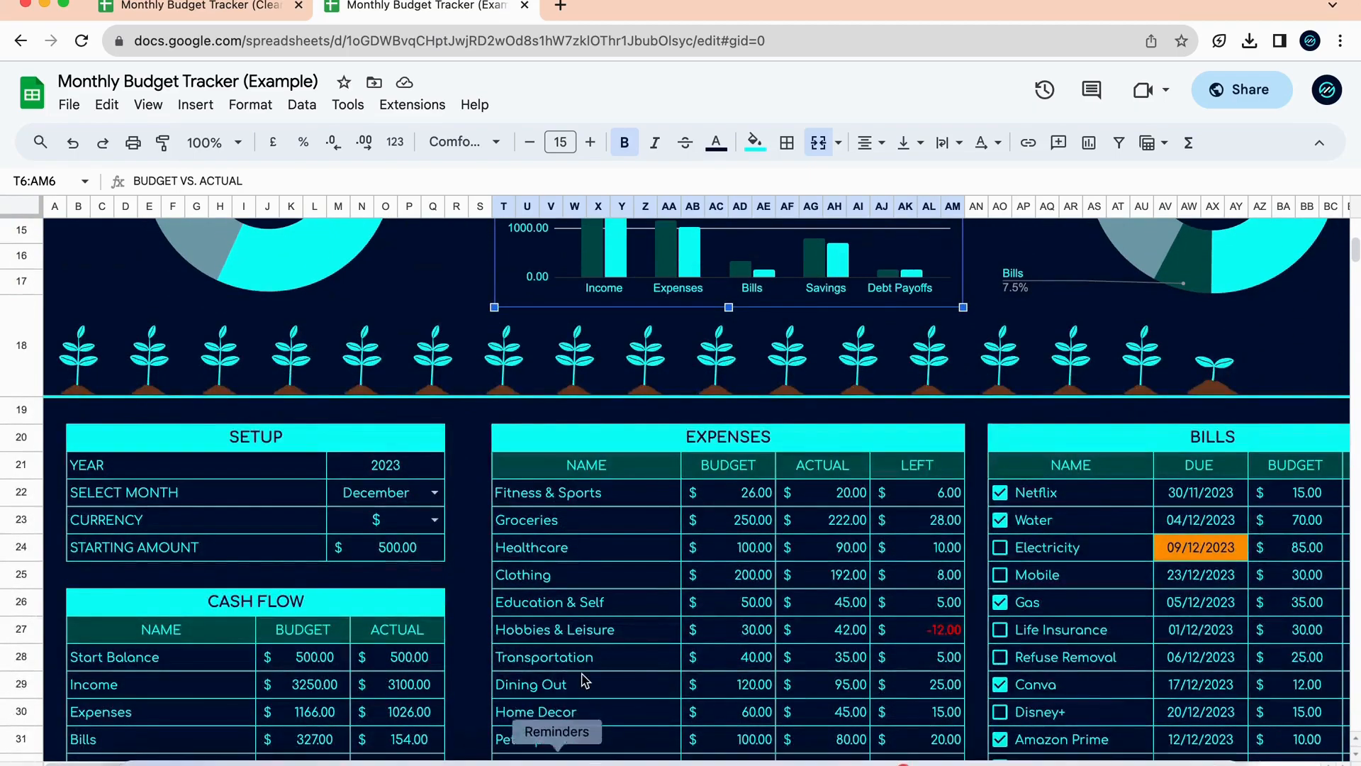
scroll(583, 683, down, 4)
scroll(692, 484, up, 8)
mouse_move(691, 484)
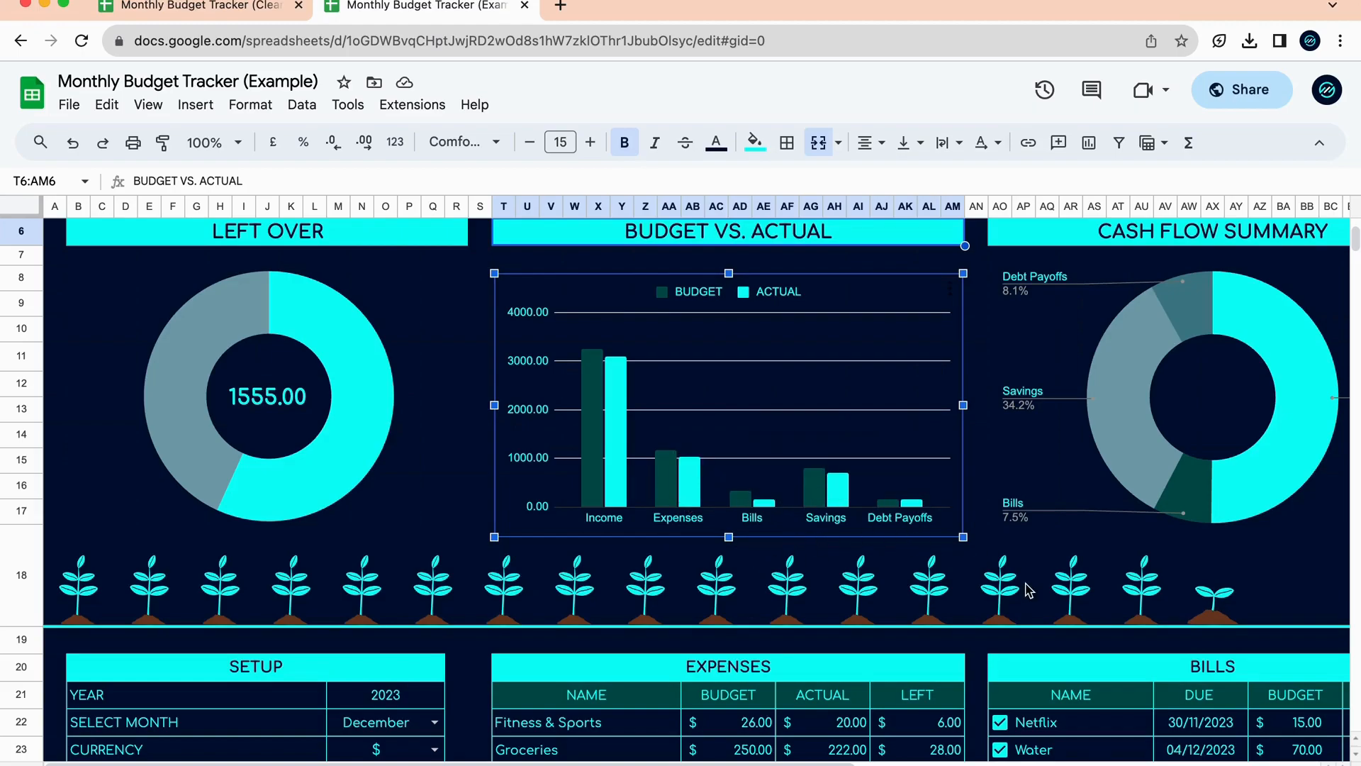
Examine the Cash Flow Summary heading and the doughnut chart beneath it.
scroll(1026, 589, right, 10)
scroll(1028, 590, up, 1)
scroll(1028, 588, up, 2)
scroll(922, 482, right, 2)
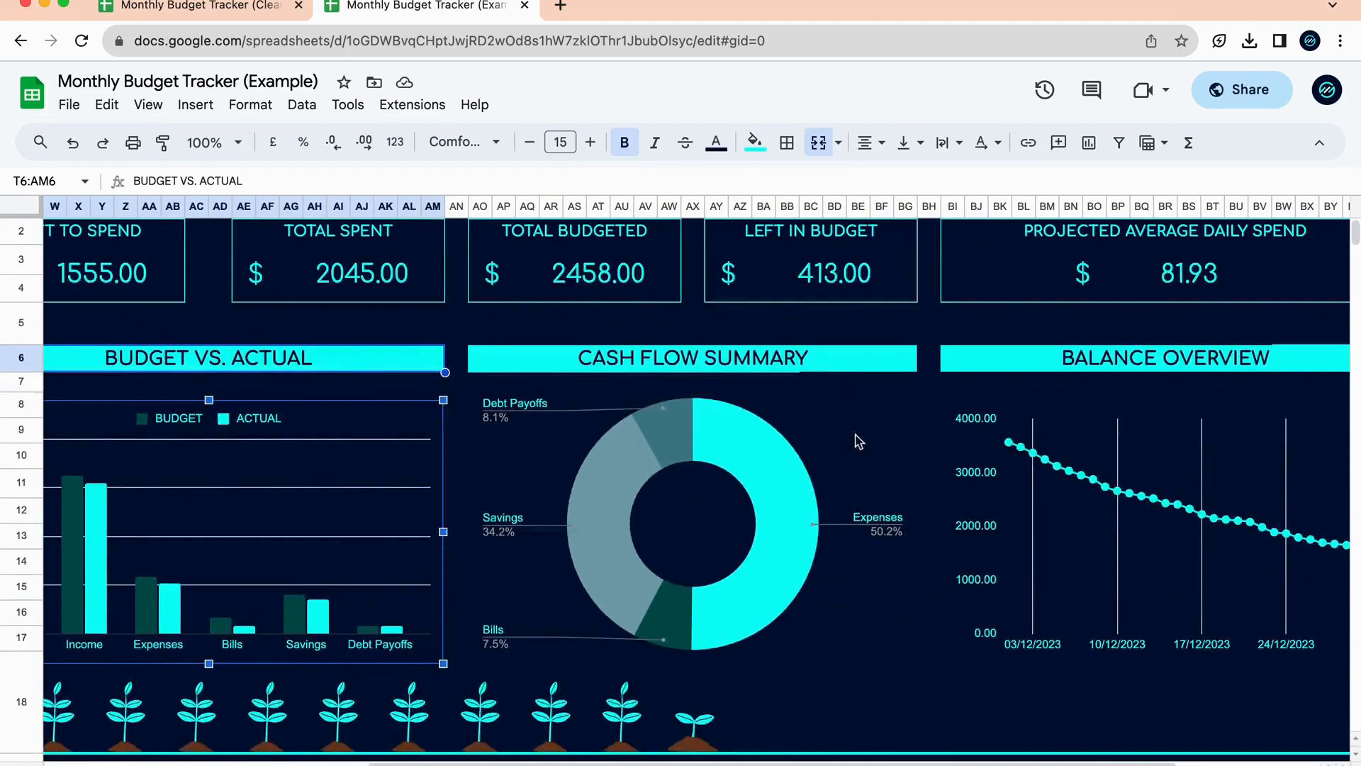
click(836, 368)
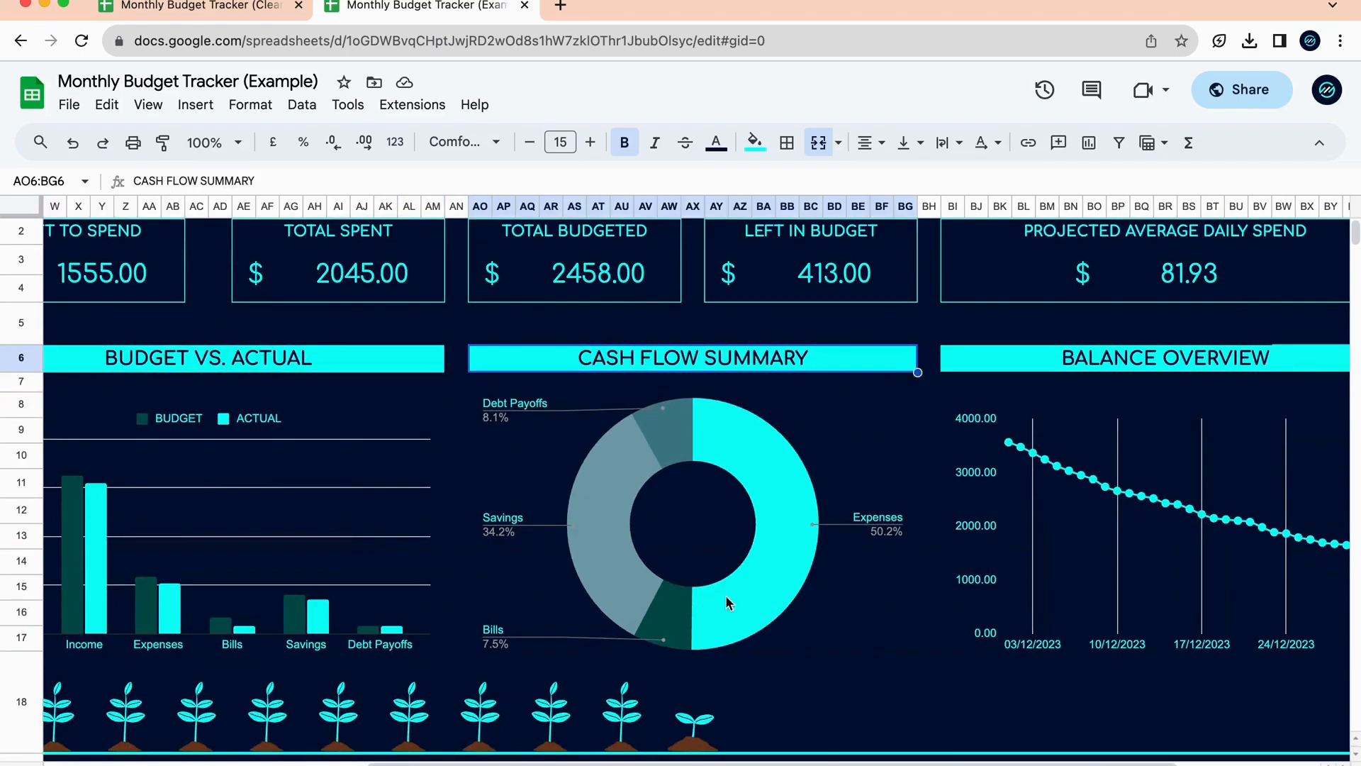
Review the Cash Flow table under Setup and compare its categories with the Cash Flow Summary chart.
scroll(725, 594, left, 7)
scroll(725, 594, down, 3)
scroll(725, 603, left, 3)
scroll(726, 603, down, 5)
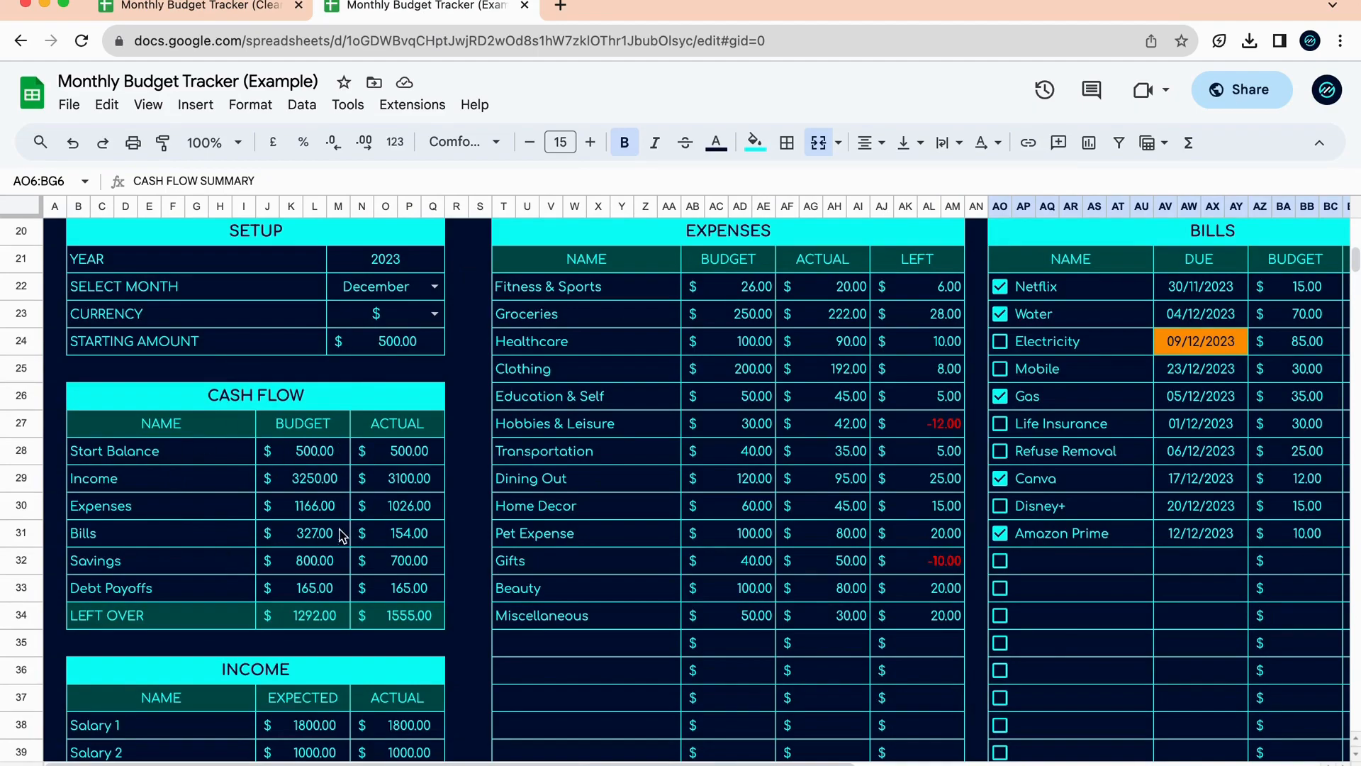
scroll(310, 524, up, 5)
scroll(310, 525, right, 4)
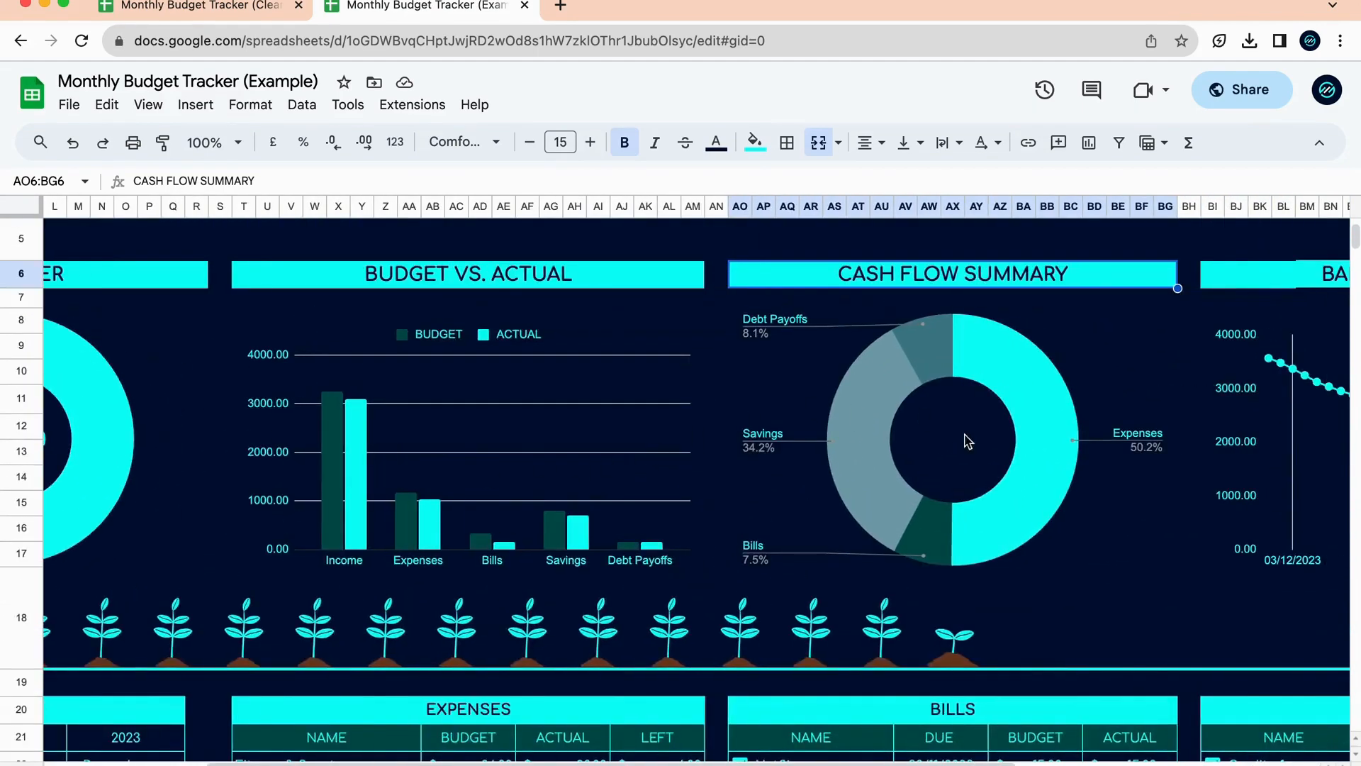
scroll(1025, 471, right, 1)
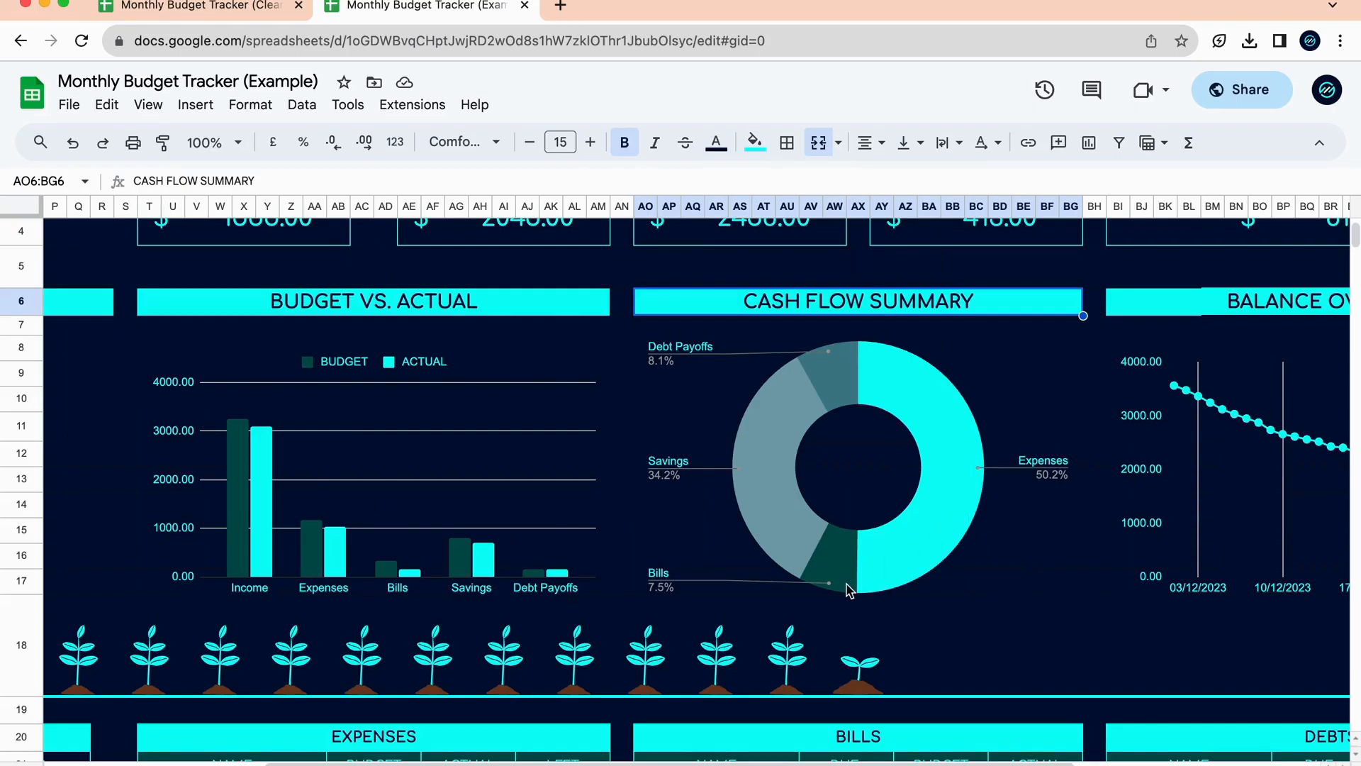
Inspect the Income row of the Cash Flow table and recheck the Cash Flow Summary chart for that category.
scroll(828, 462, down, 3)
scroll(827, 462, left, 5)
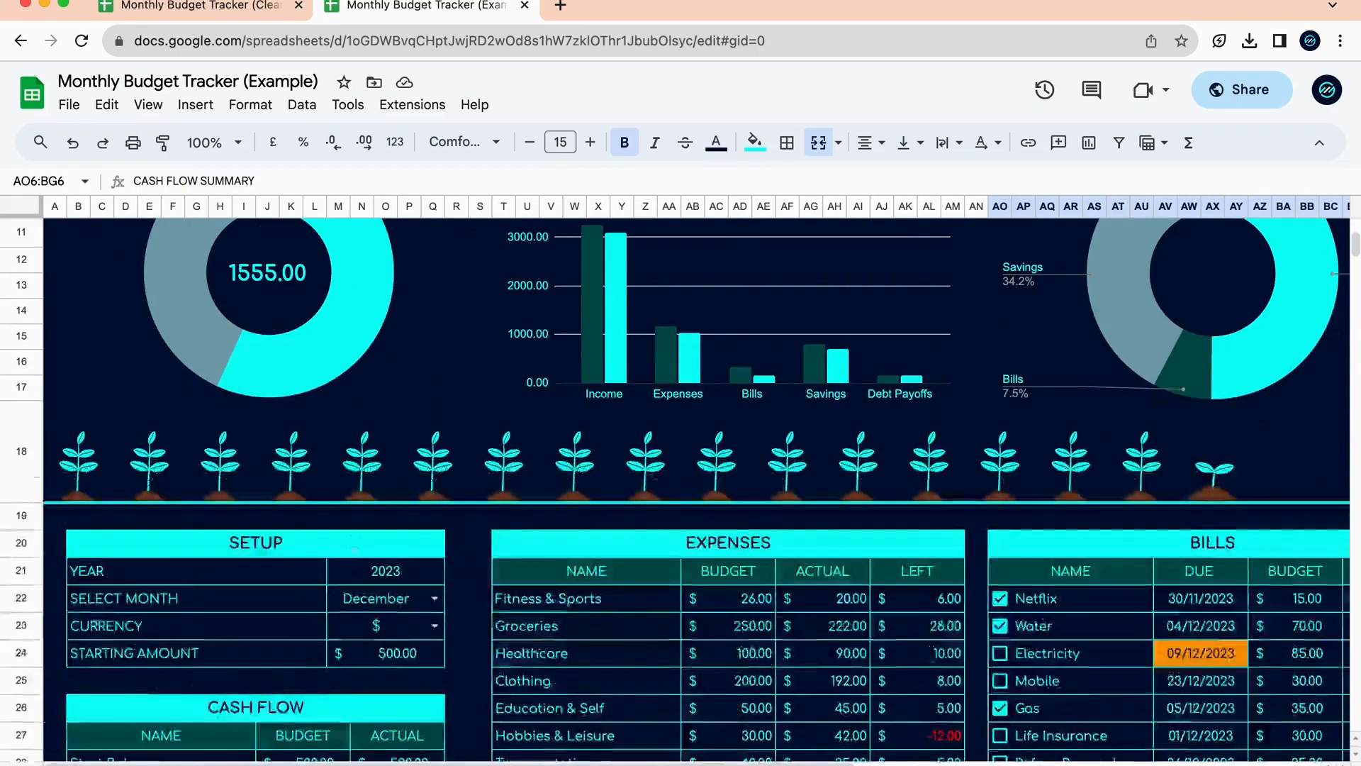
scroll(123, 636, down, 5)
click(136, 509)
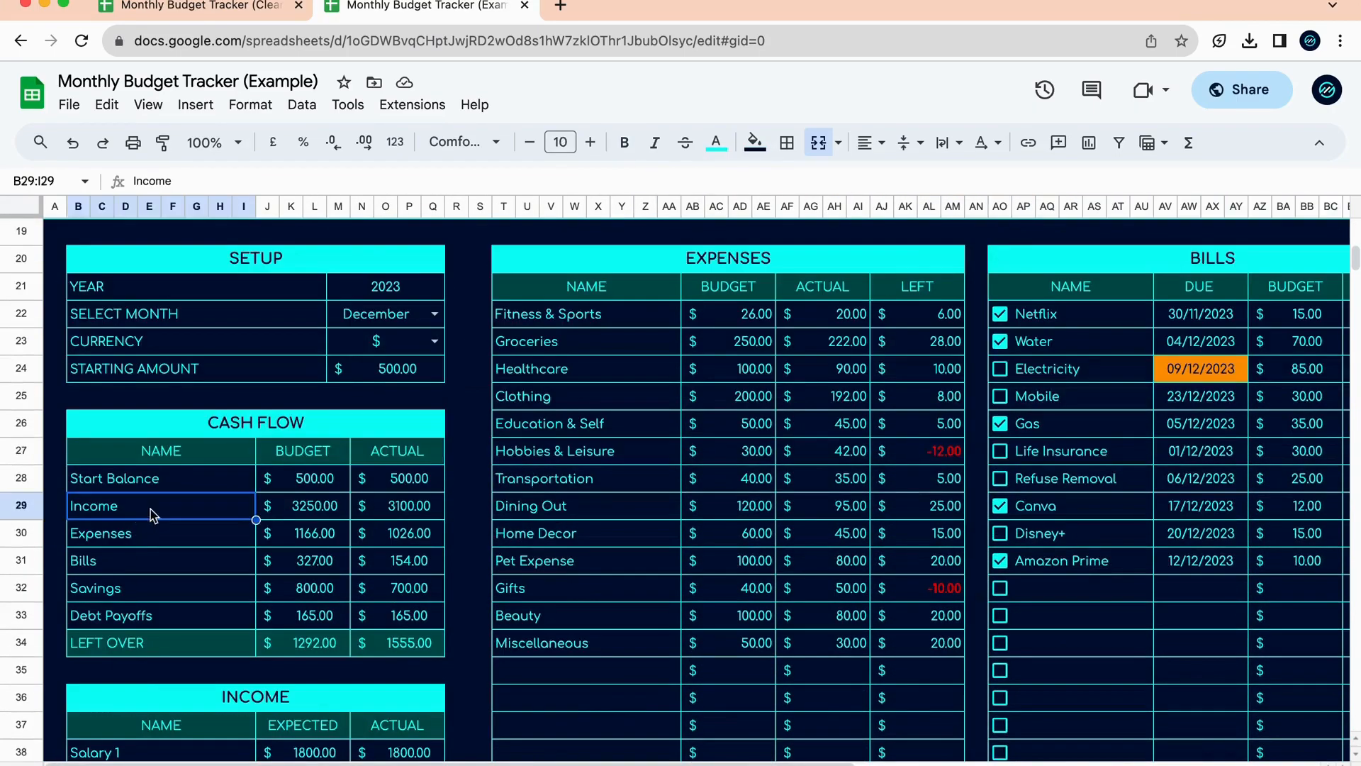
scroll(471, 511, up, 5)
scroll(471, 511, right, 5)
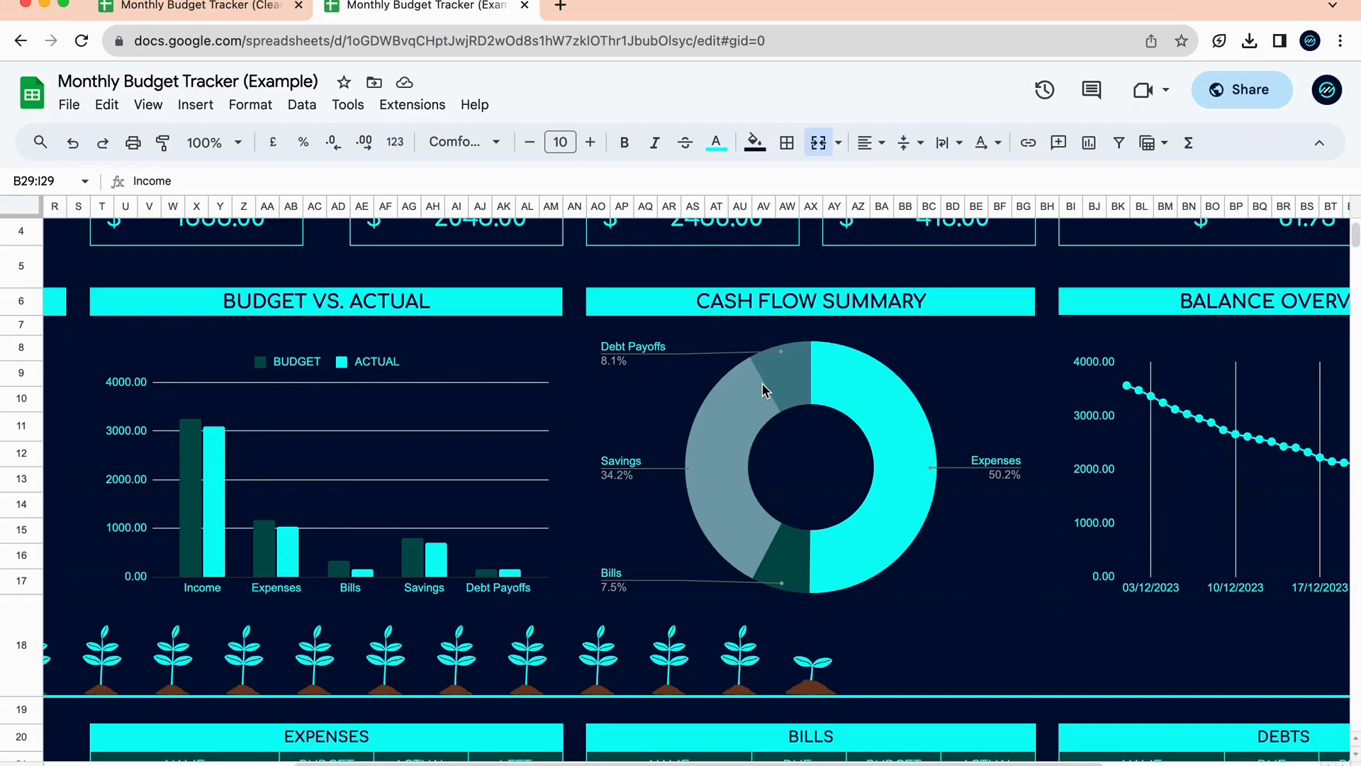
Point out the Expenses, Bills, Debts and Savings table headings that correspond to the Cash Flow Summary slices.
scroll(812, 615, down, 3)
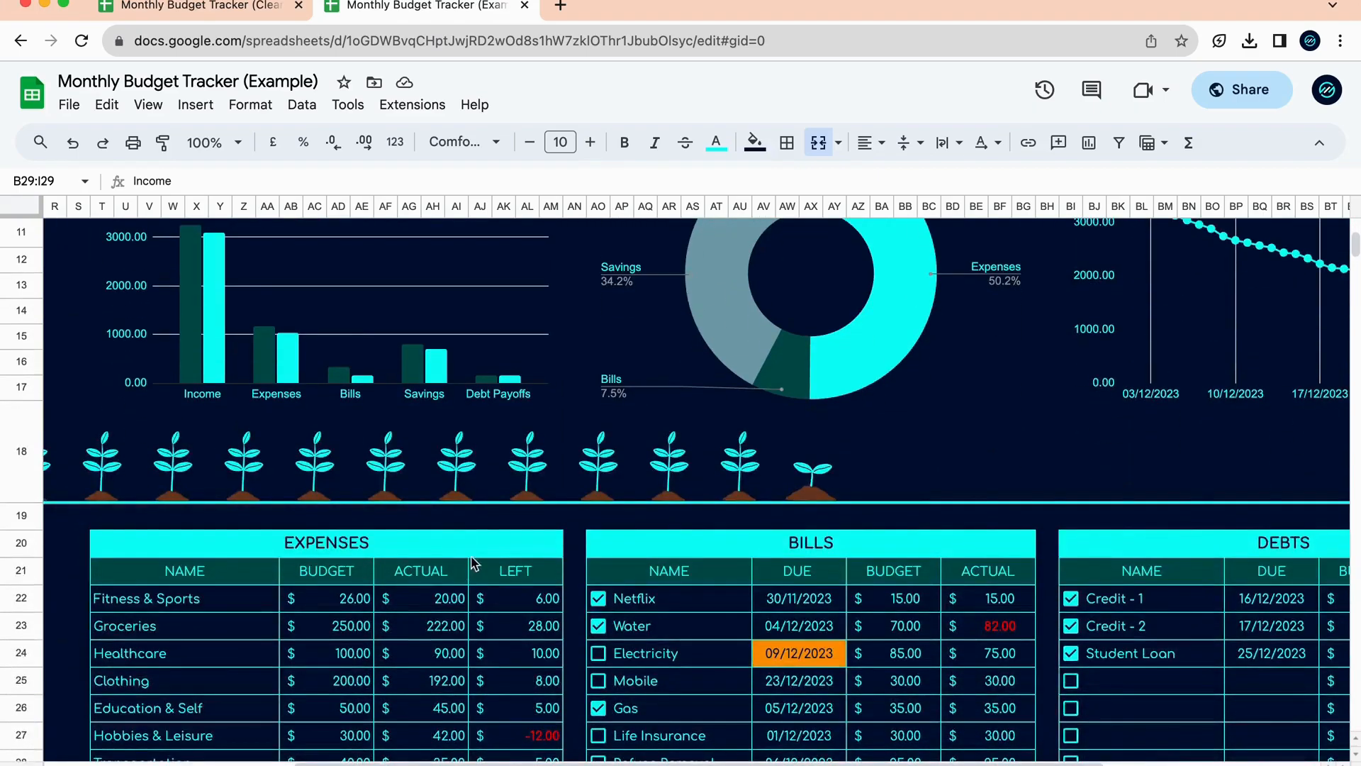
click(482, 550)
click(805, 543)
click(1184, 555)
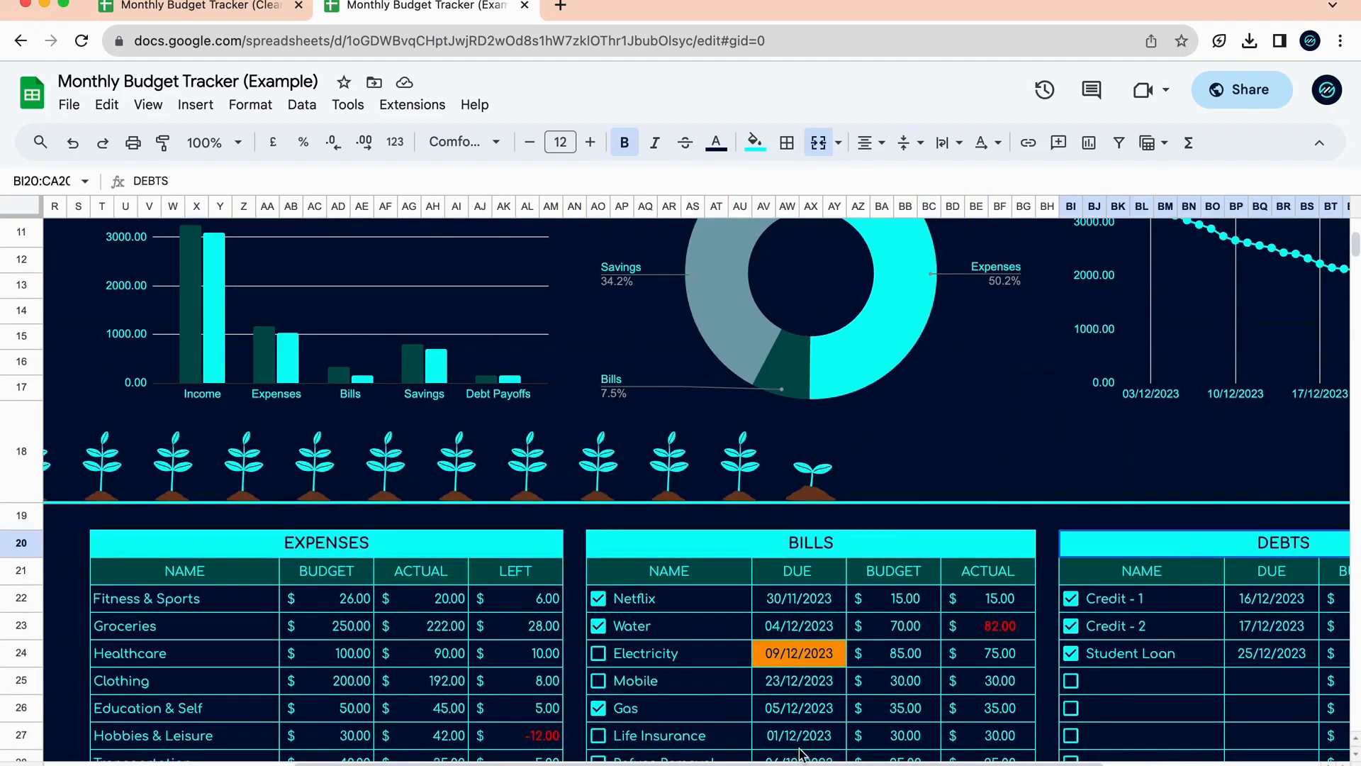
scroll(791, 590, down, 10)
scroll(790, 591, left, 5)
scroll(395, 503, down, 2)
click(397, 501)
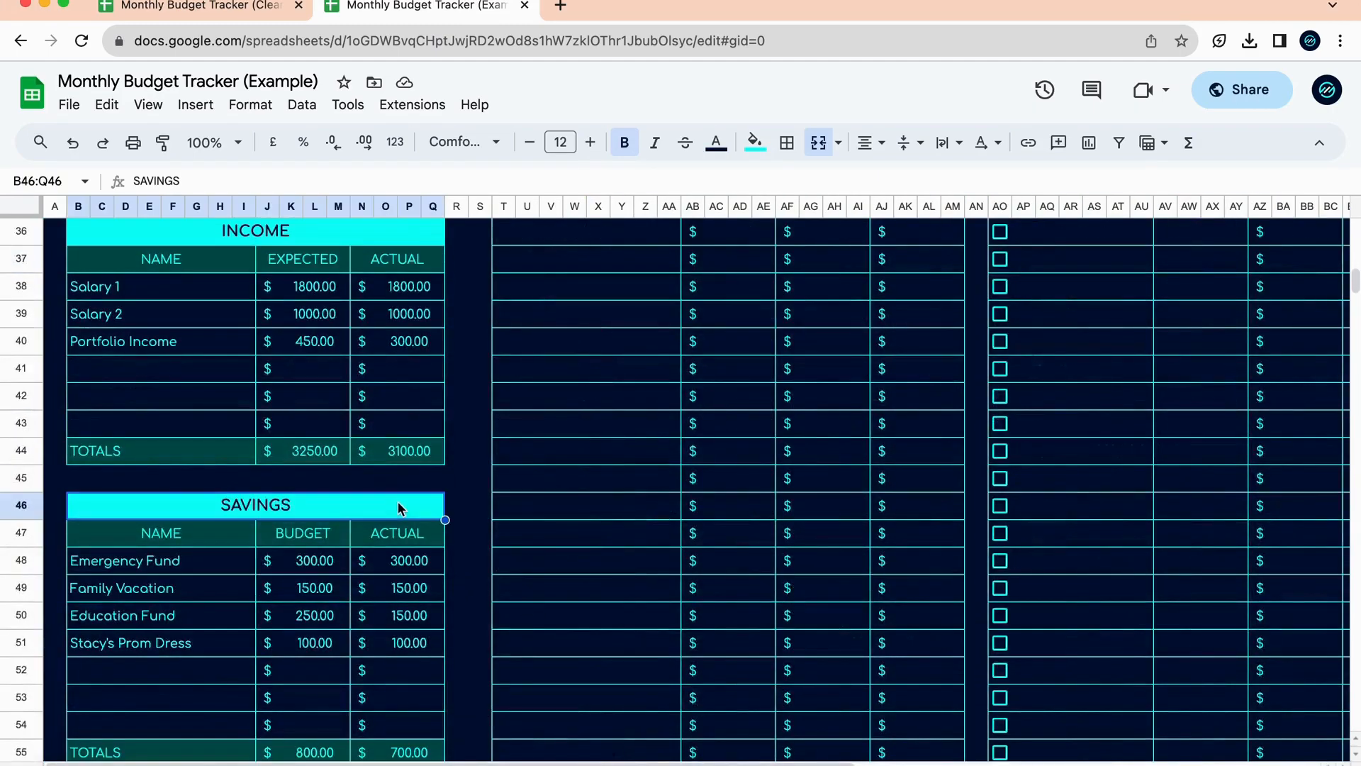
Select the Cash Flow Summary chart to examine its slices, and inspect the formula of the smallest plant cell in row 18.
scroll(787, 468, up, 10)
scroll(787, 468, right, 3)
scroll(789, 468, up, 2)
scroll(790, 468, right, 2)
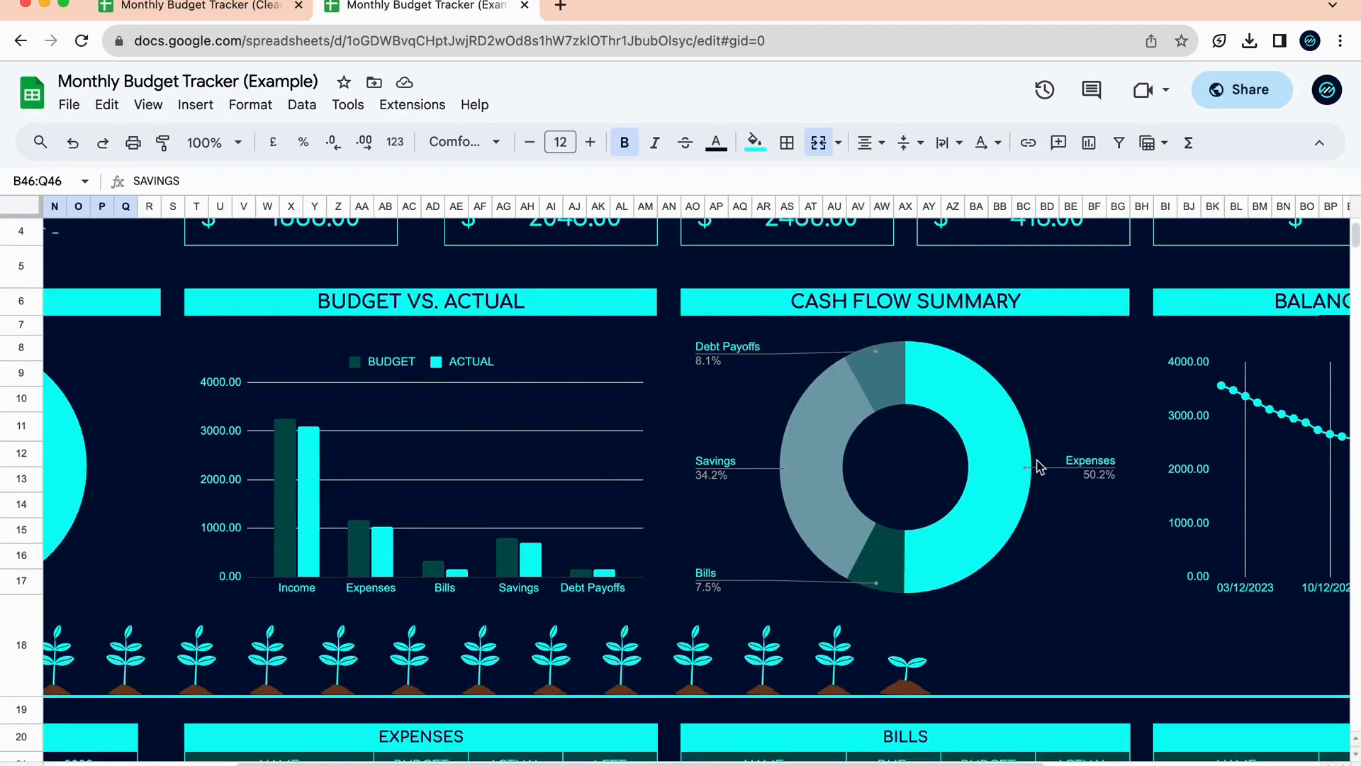
click(1099, 470)
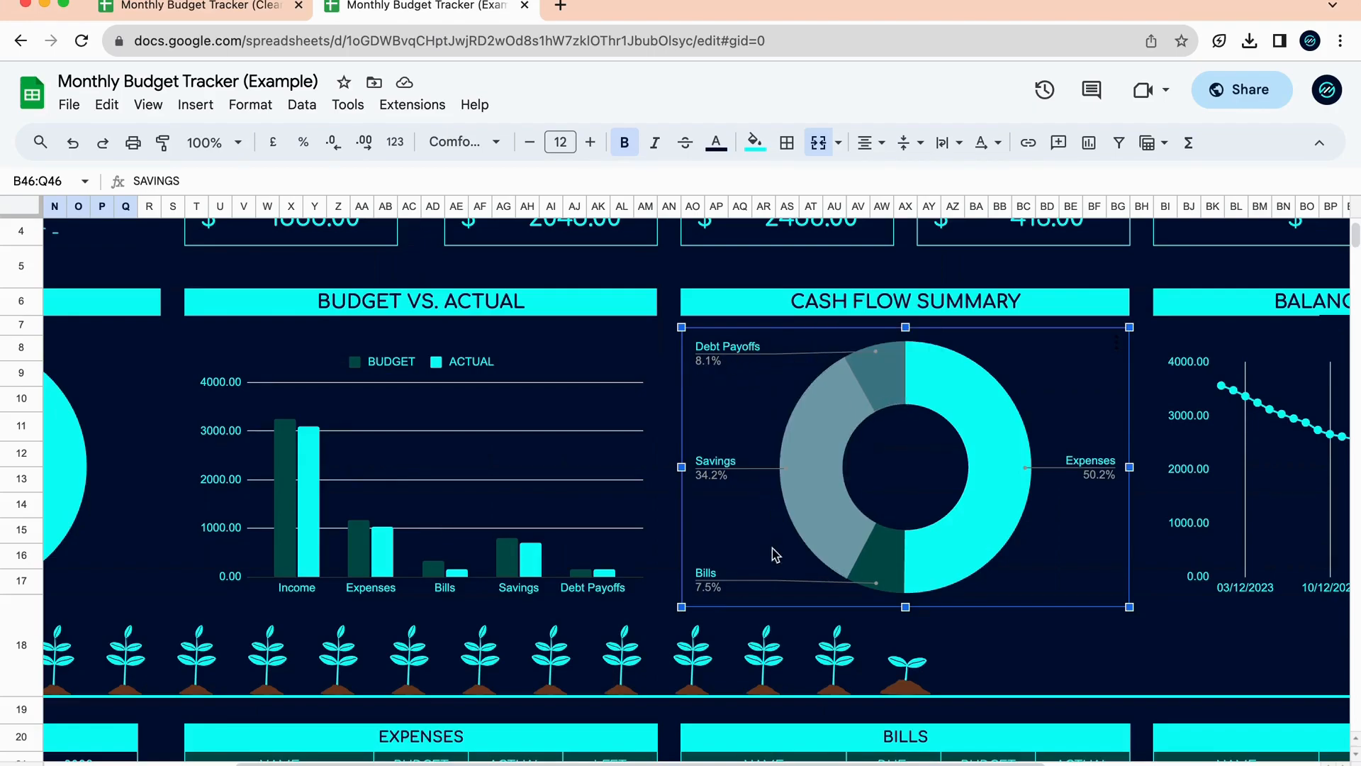
click(930, 646)
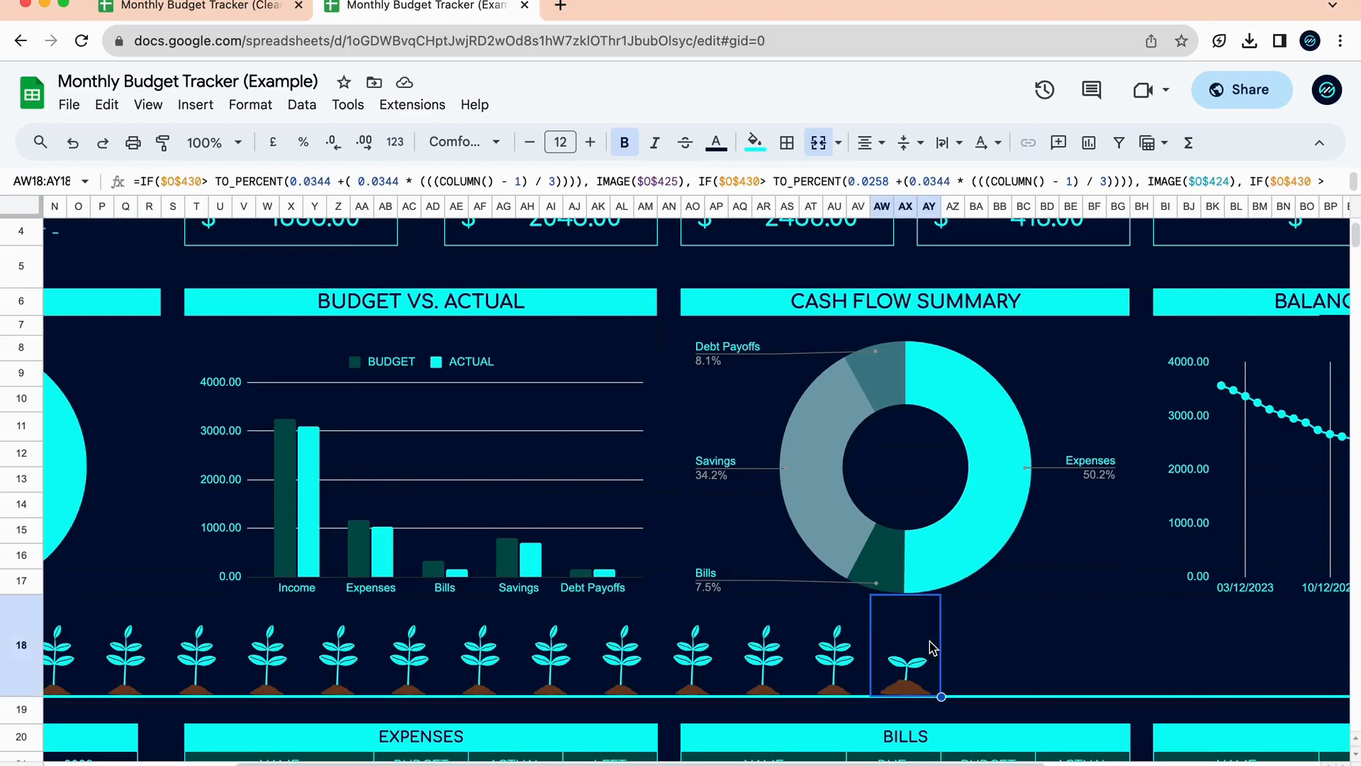
Examine the Balance Overview heading and its line chart, and look through the dated entries in the Transaction Log.
scroll(999, 654, right, 10)
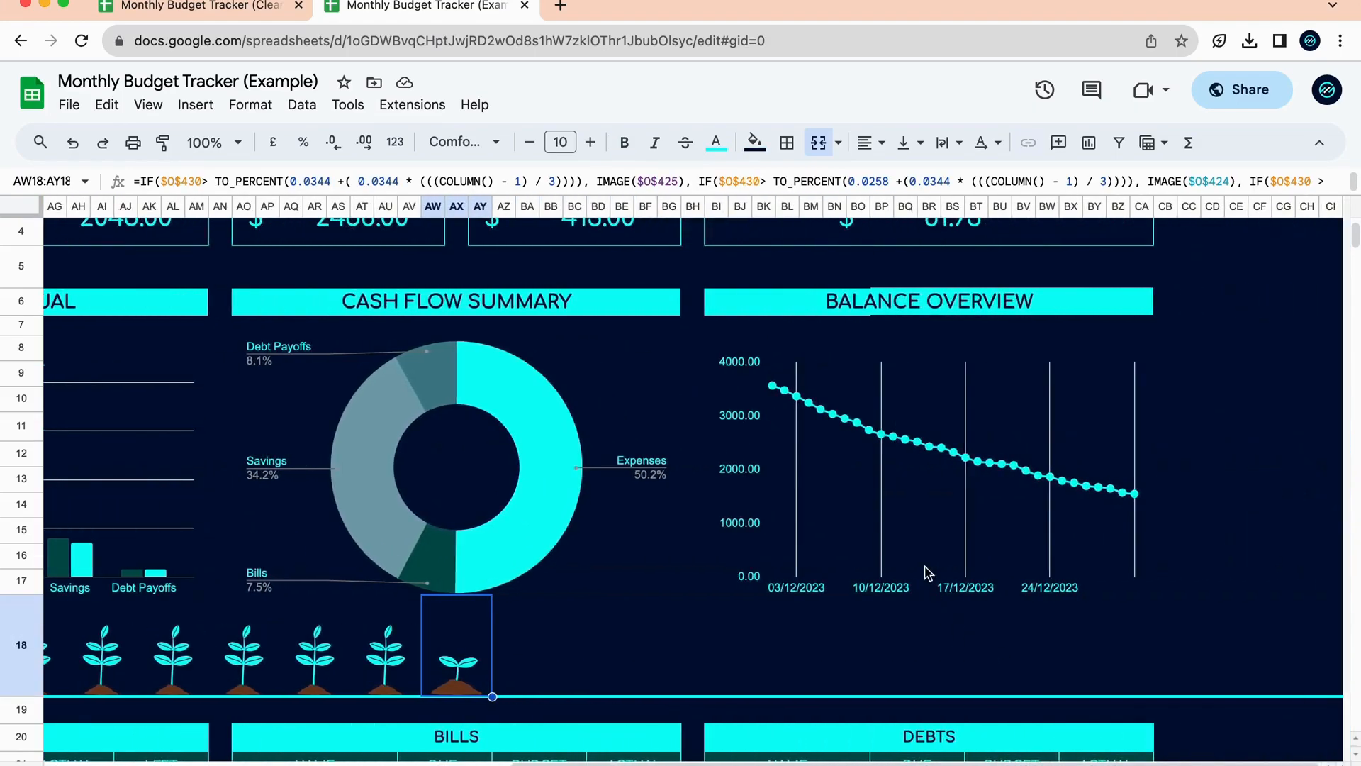
click(920, 314)
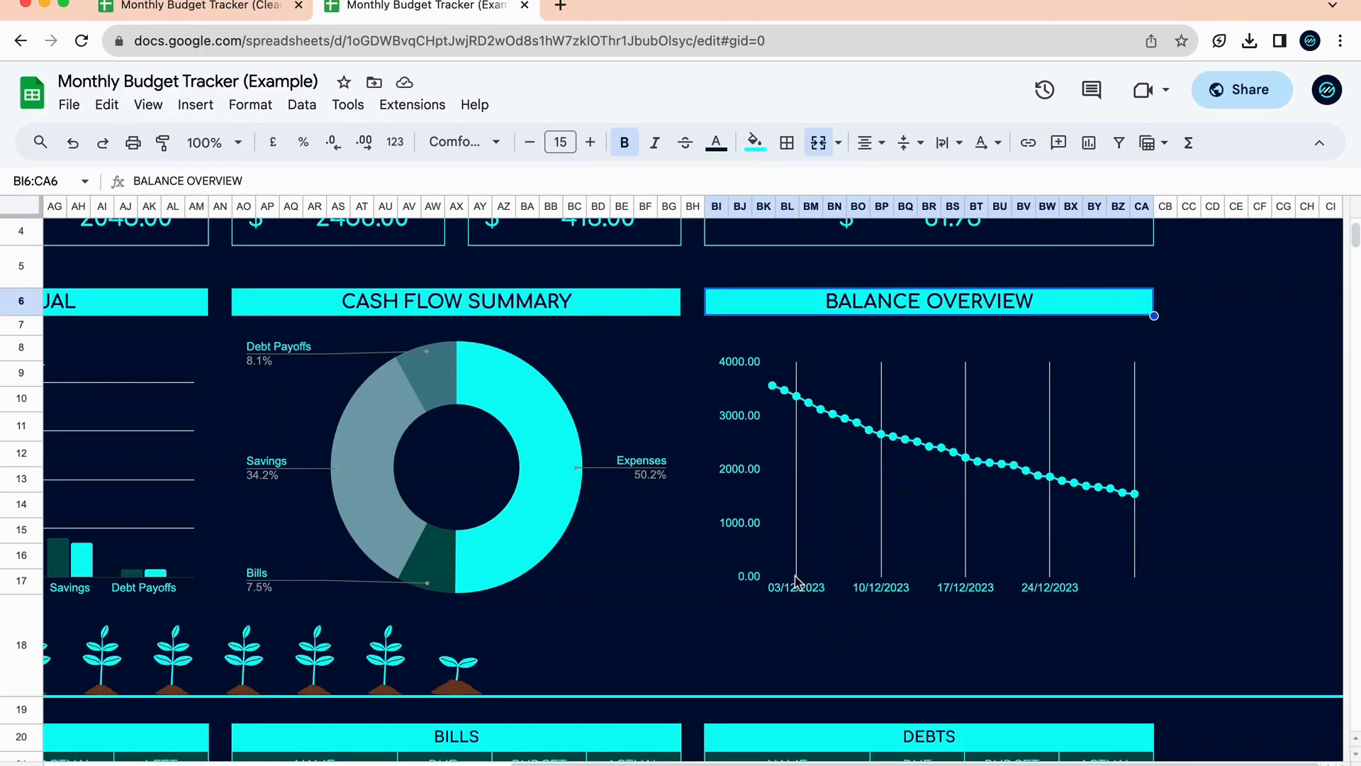
scroll(822, 536, down, 10)
scroll(822, 535, left, 5)
scroll(823, 535, left, 5)
scroll(822, 535, down, 20)
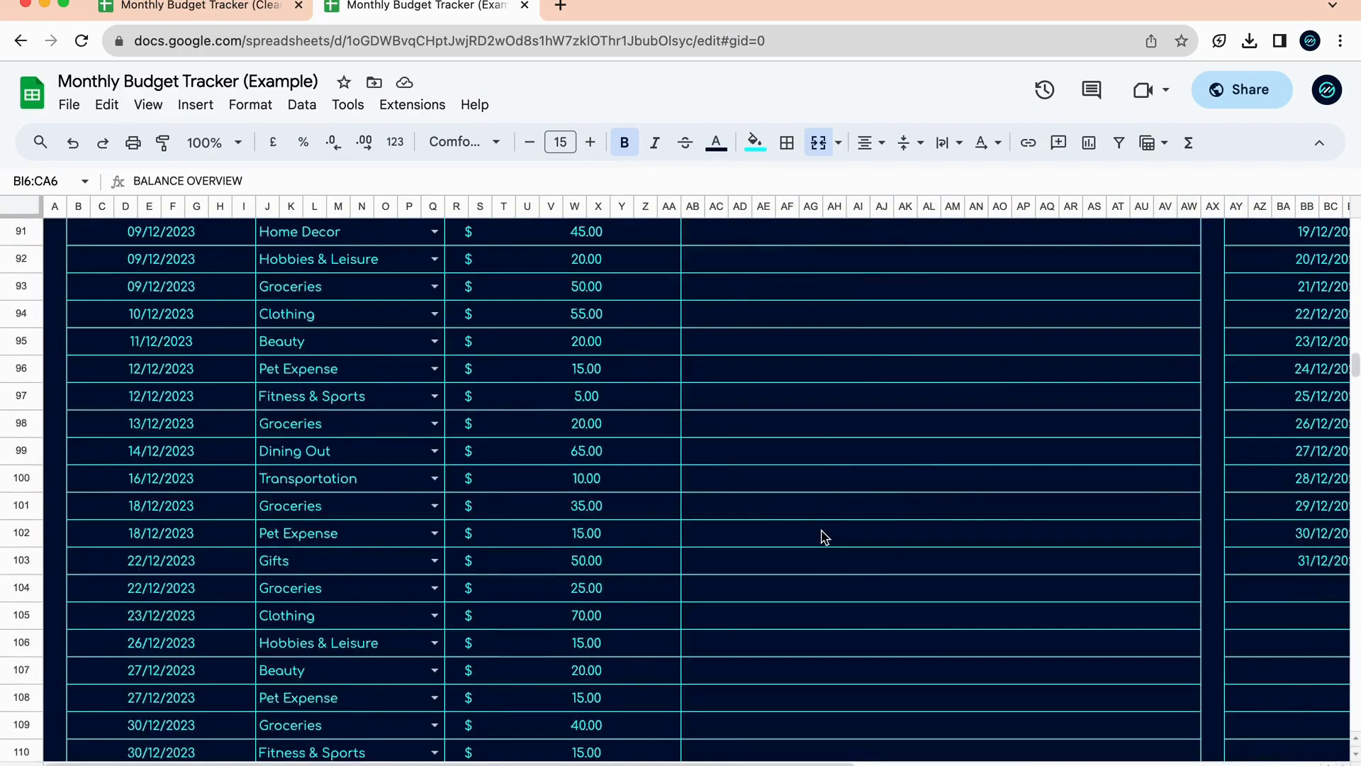
scroll(822, 535, up, 10)
scroll(823, 535, up, 3)
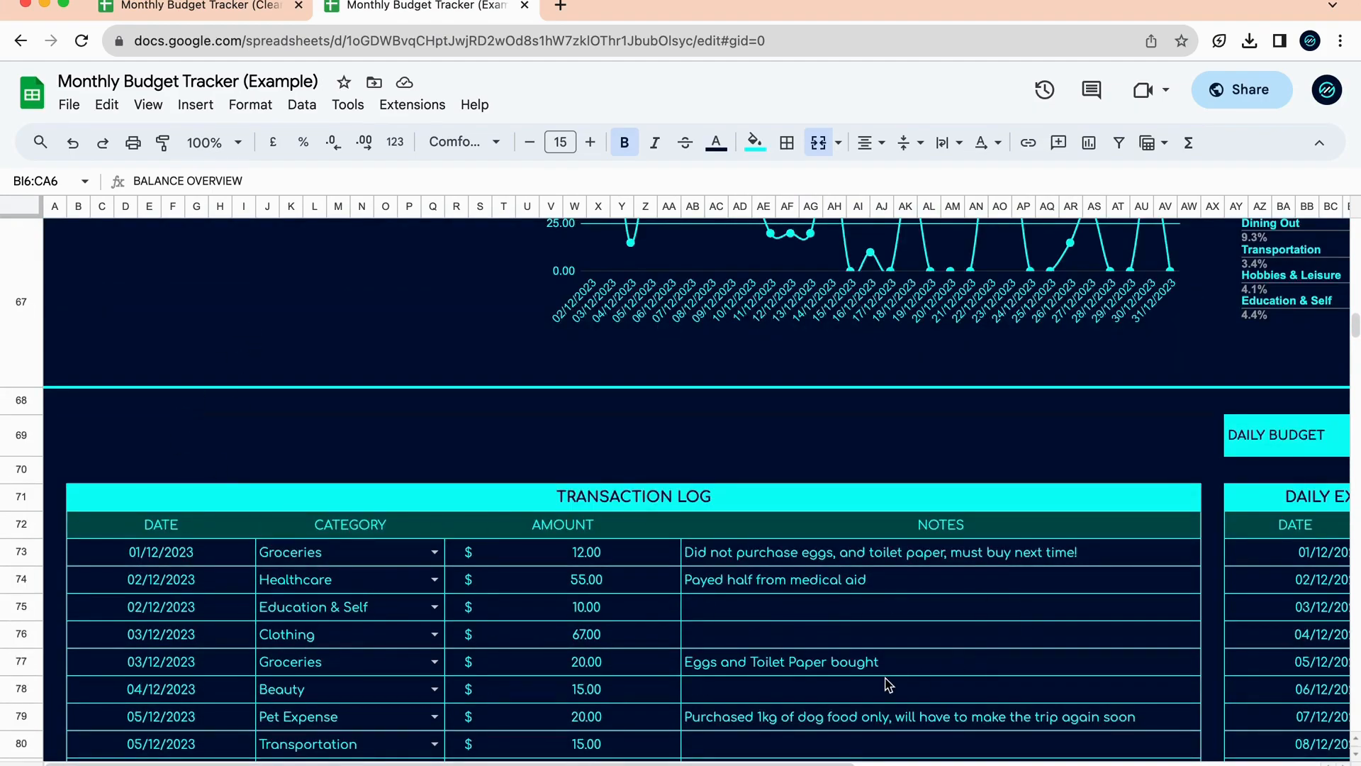
Inspect the Daily Expenditure date and amount formula for 02/12/2023, and compare them with the Balance Overview chart.
scroll(936, 544, right, 10)
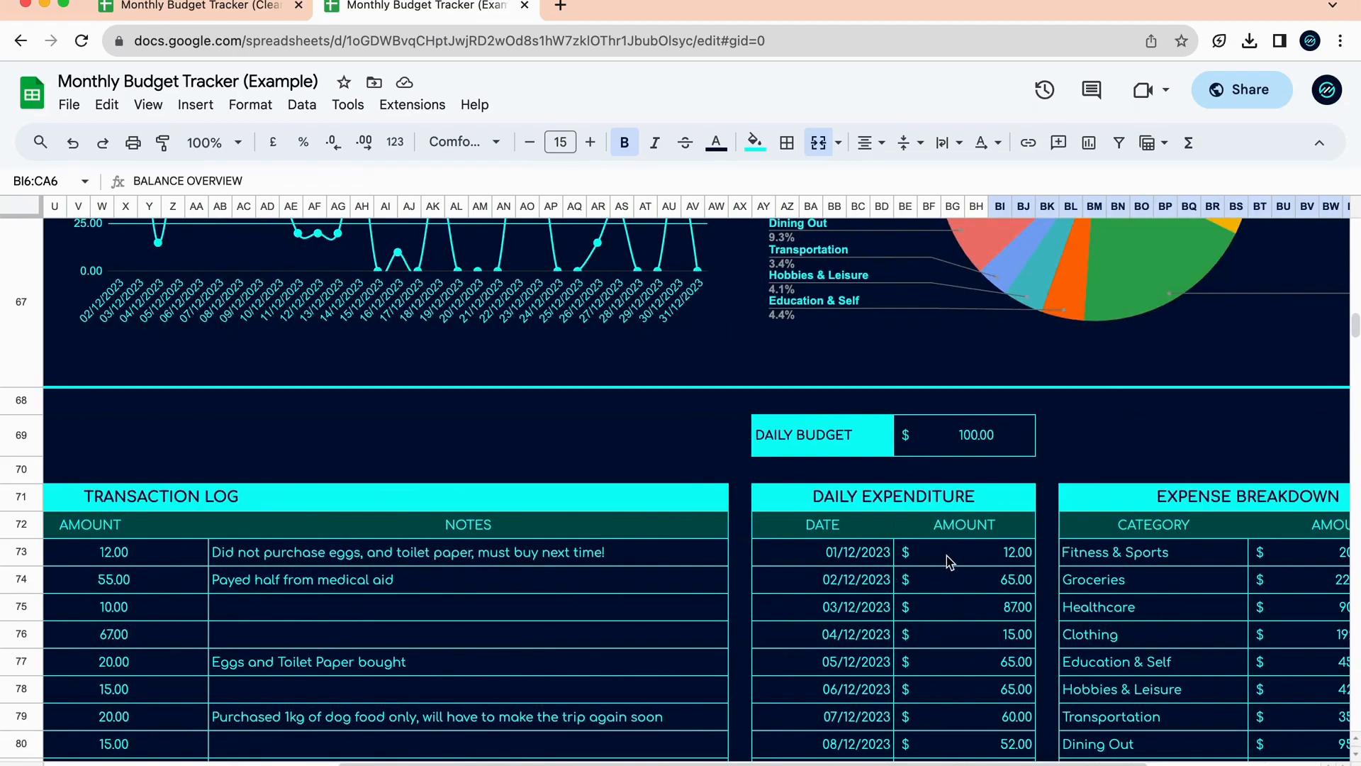
click(851, 576)
click(990, 580)
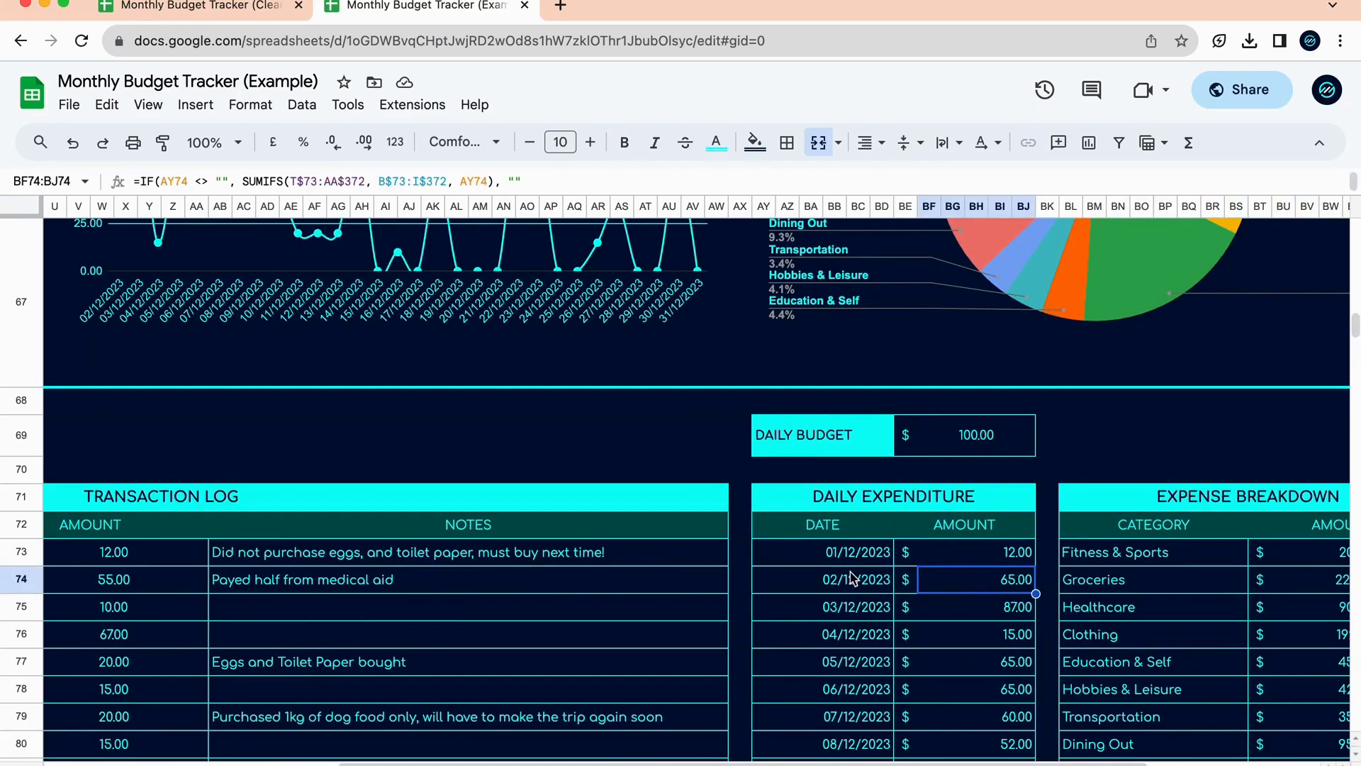
scroll(853, 578, up, 15)
scroll(1140, 532, right, 5)
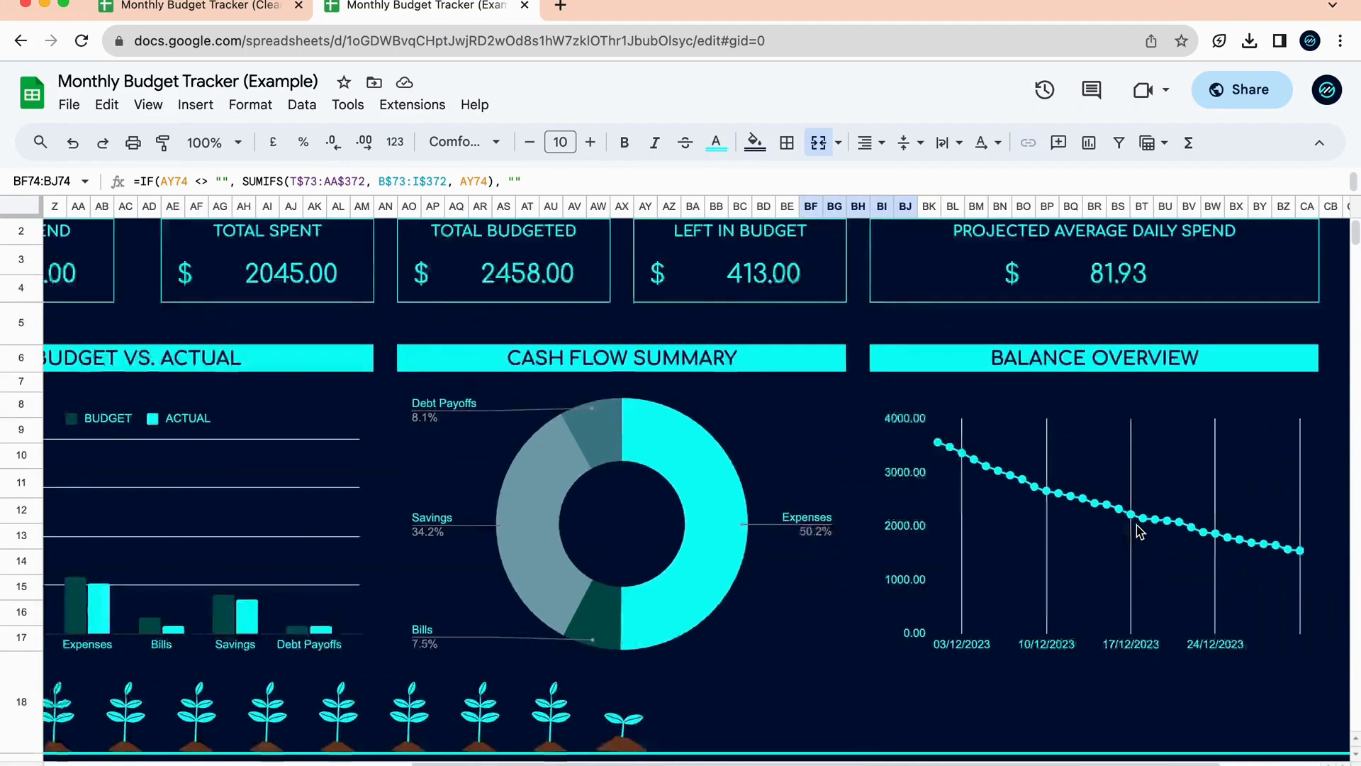
Inspect the Savings table's budget cells for Emergency Fund, Family Vacation and Education Fund, and its actual total formula.
scroll(1055, 624, down, 15)
scroll(1054, 624, left, 10)
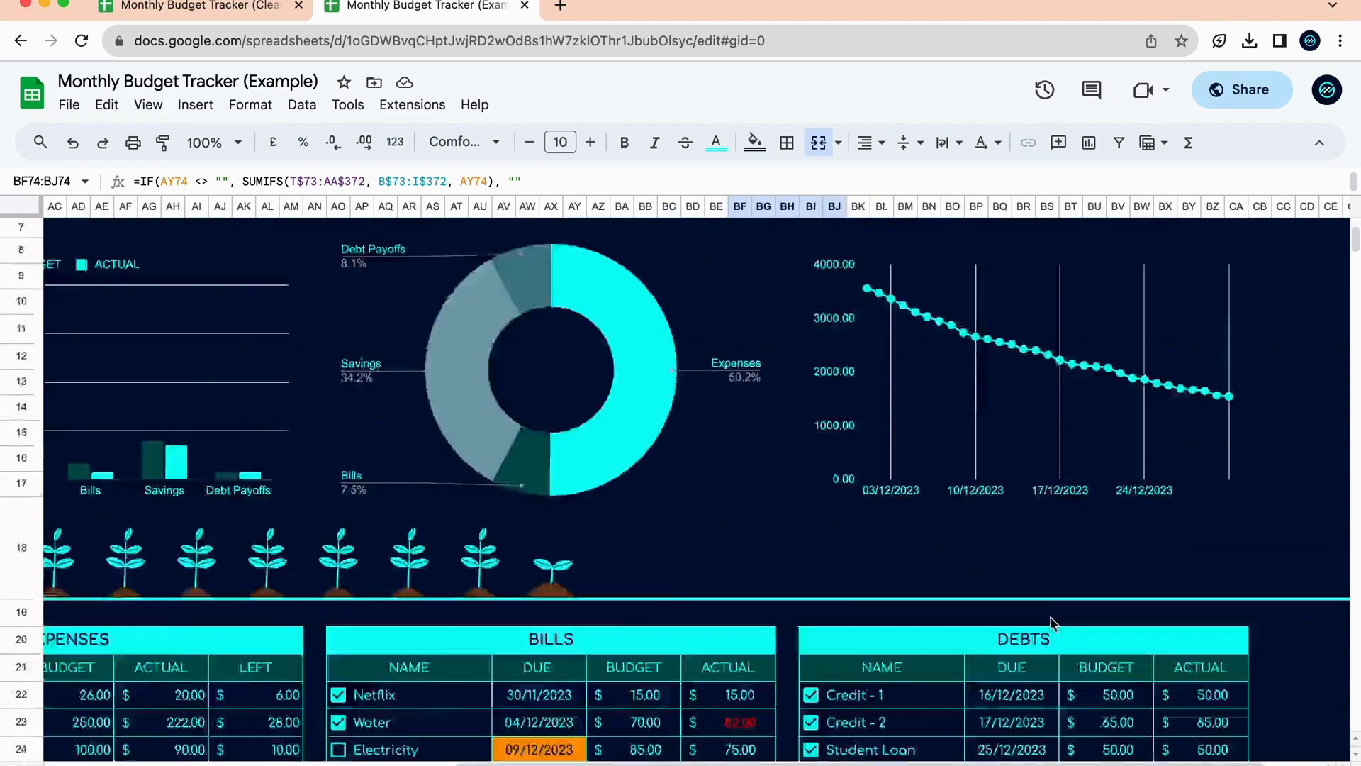
scroll(1054, 624, up, 4)
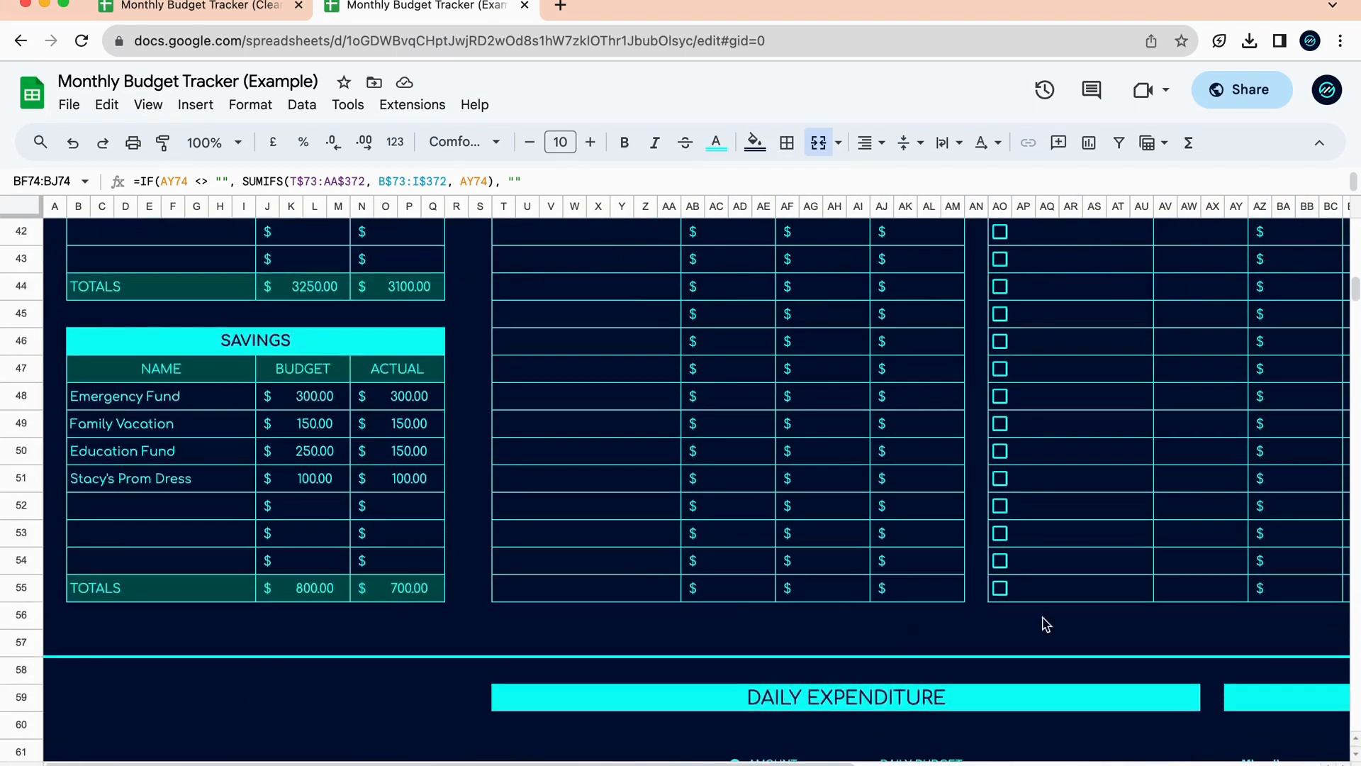
click(303, 404)
click(332, 458)
click(332, 423)
click(335, 402)
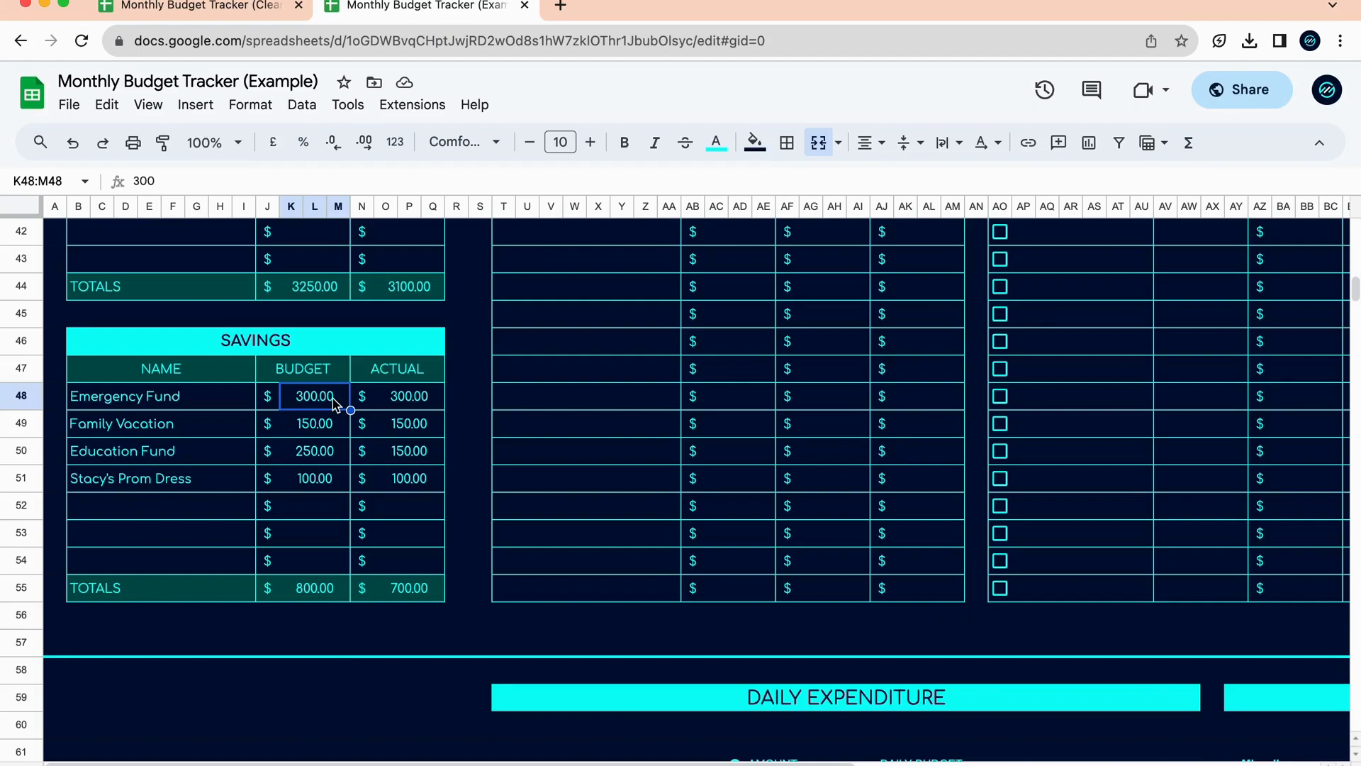
click(416, 591)
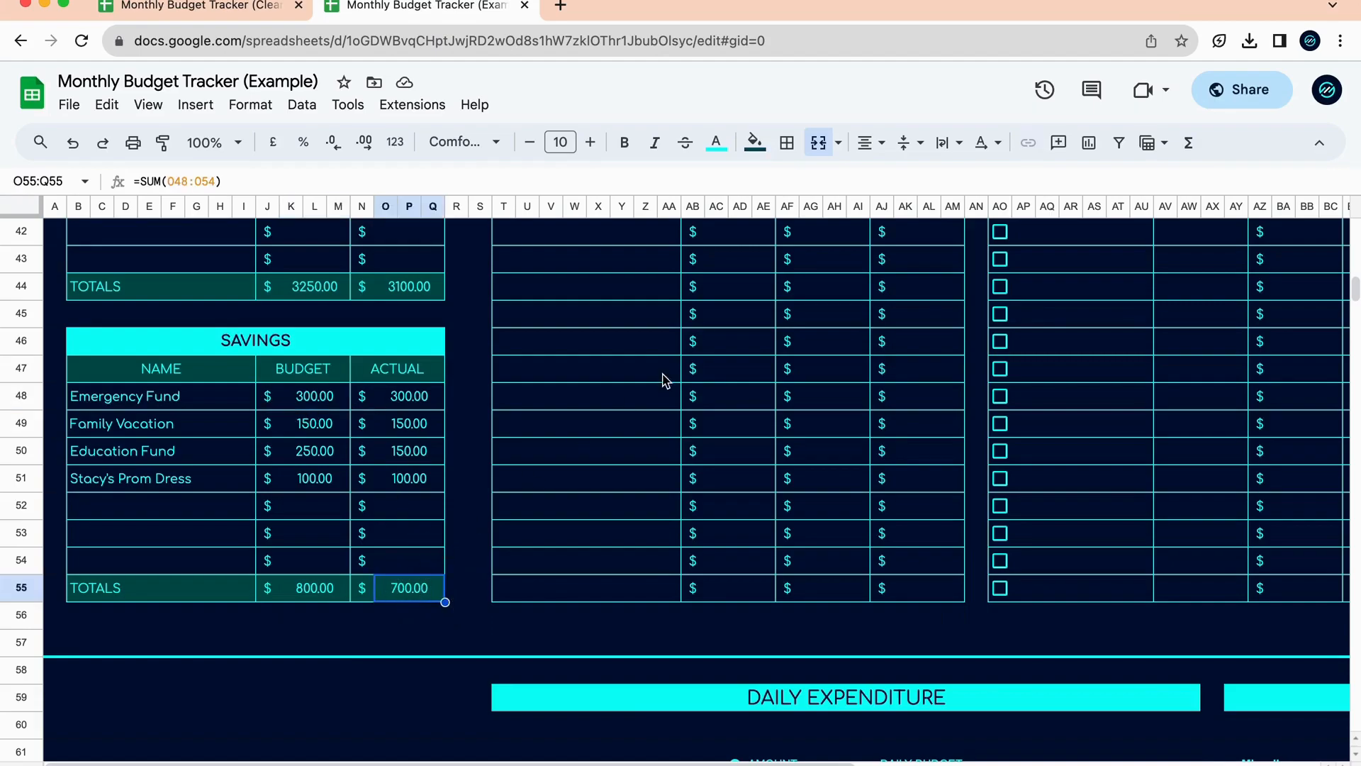
Look over the Daily Expenditure chart and the dashboard's summary cards and charts, ending at the Balance Overview line.
scroll(666, 380, up, 5)
scroll(666, 380, down, 6)
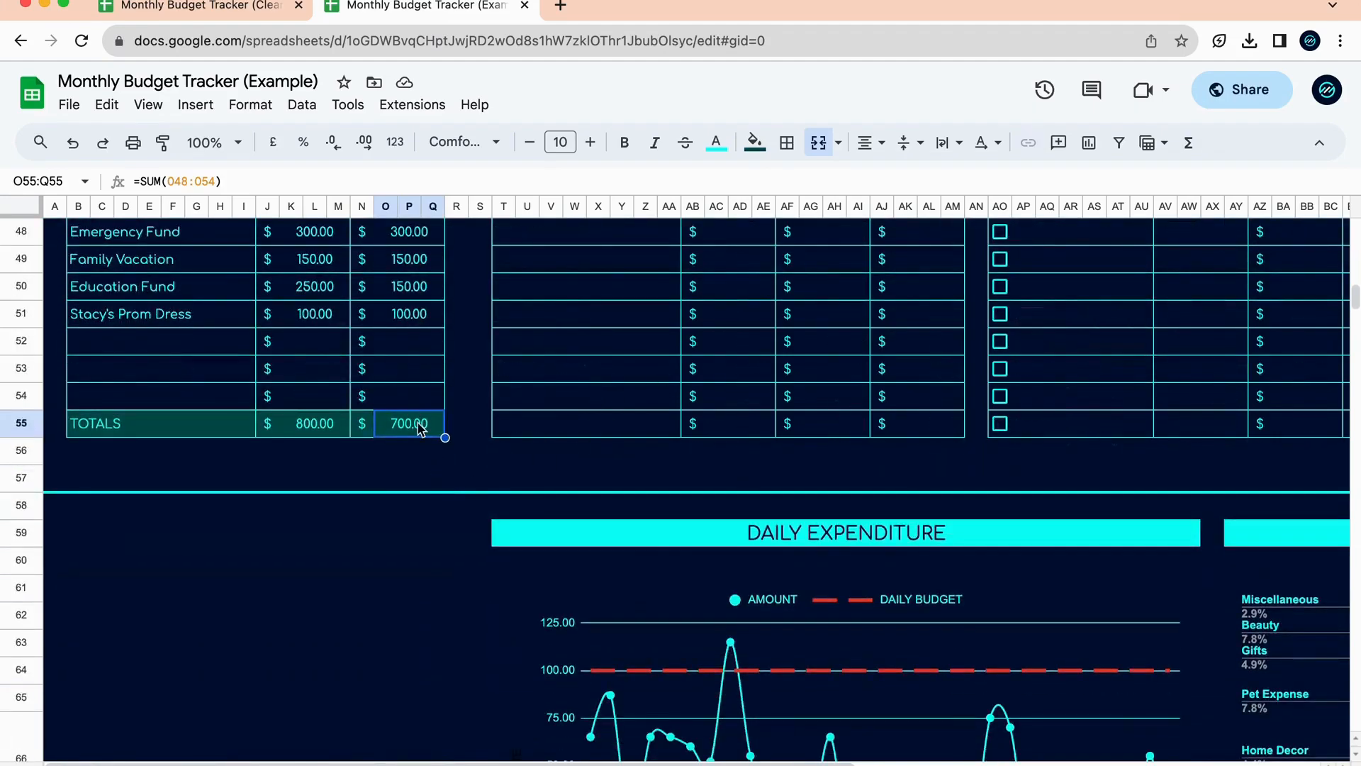
scroll(688, 476, up, 12)
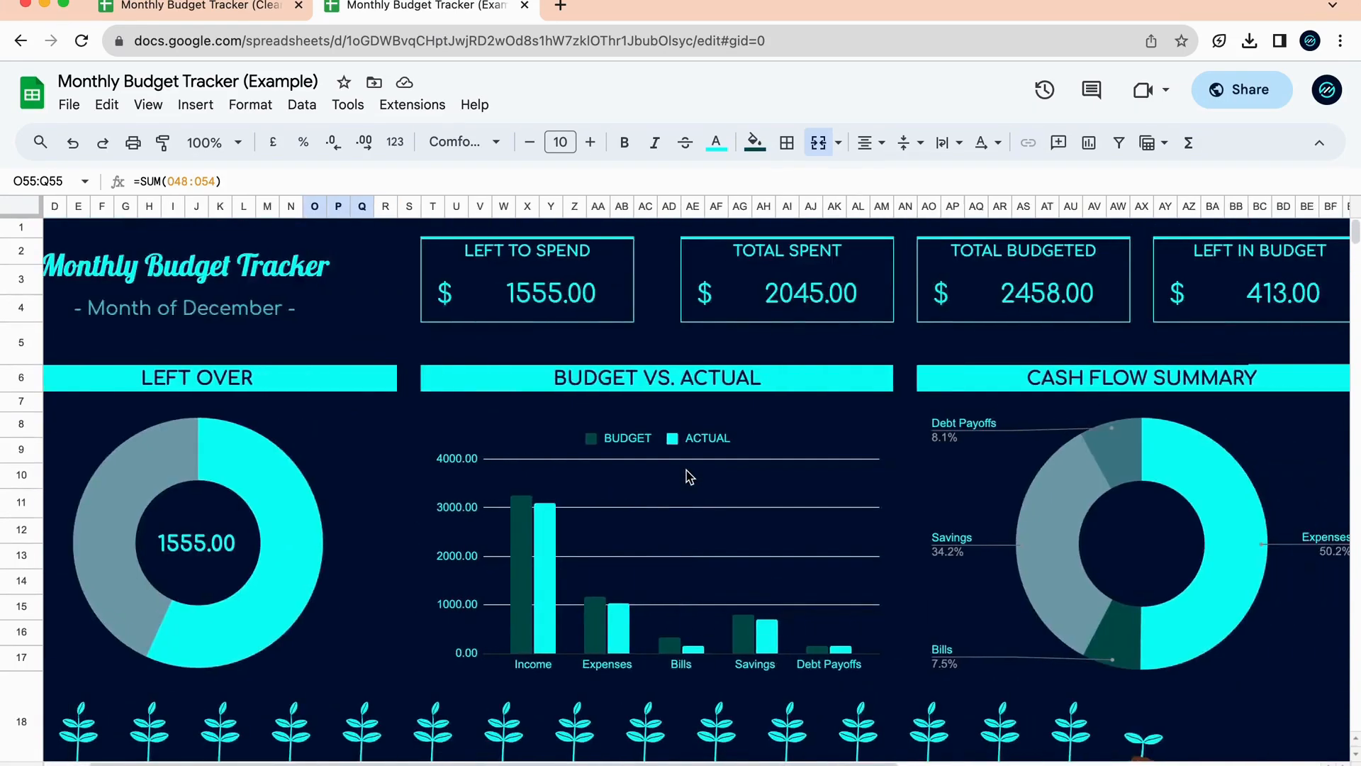
scroll(686, 476, right, 8)
scroll(687, 477, right, 5)
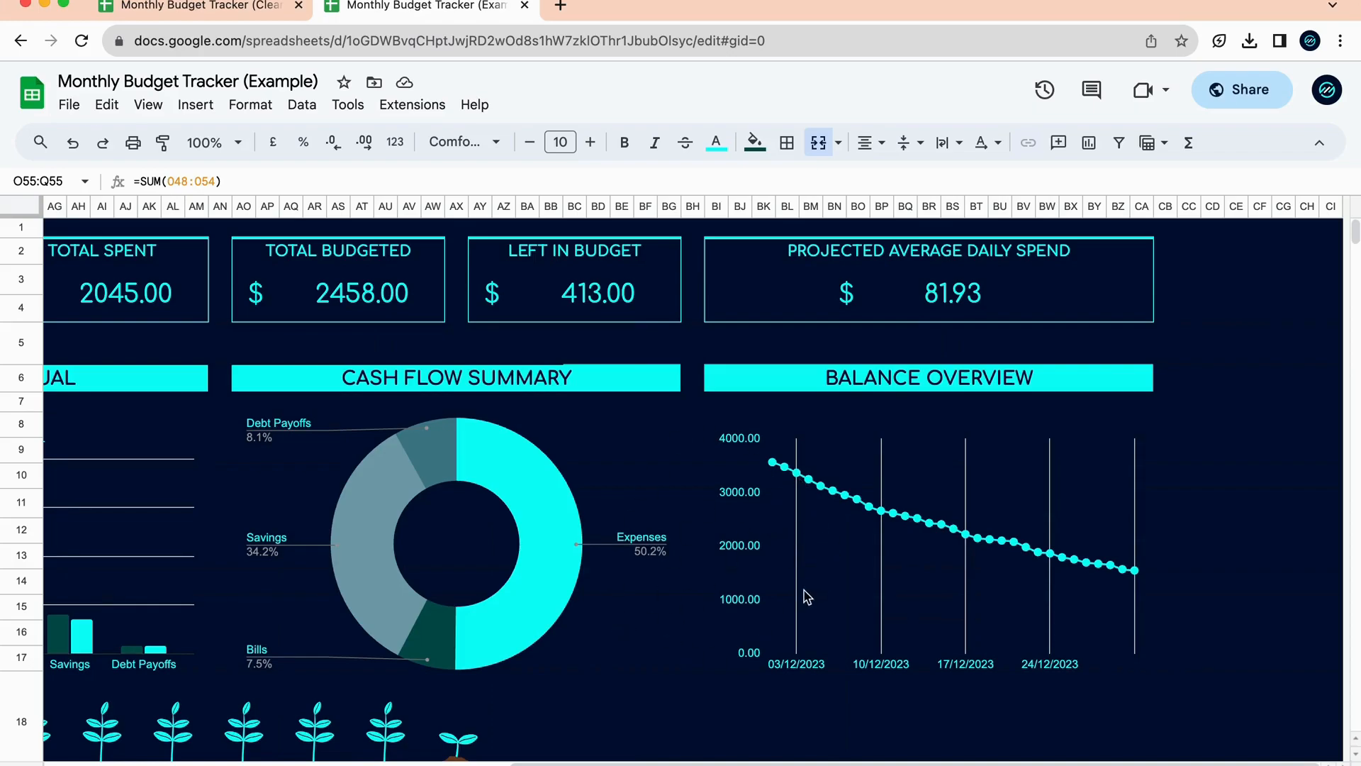
click(798, 469)
Inspect the currency formula in cell BT26 of the Debts table and look through the Debts and Bills rows.
scroll(633, 700, down, 5)
click(979, 604)
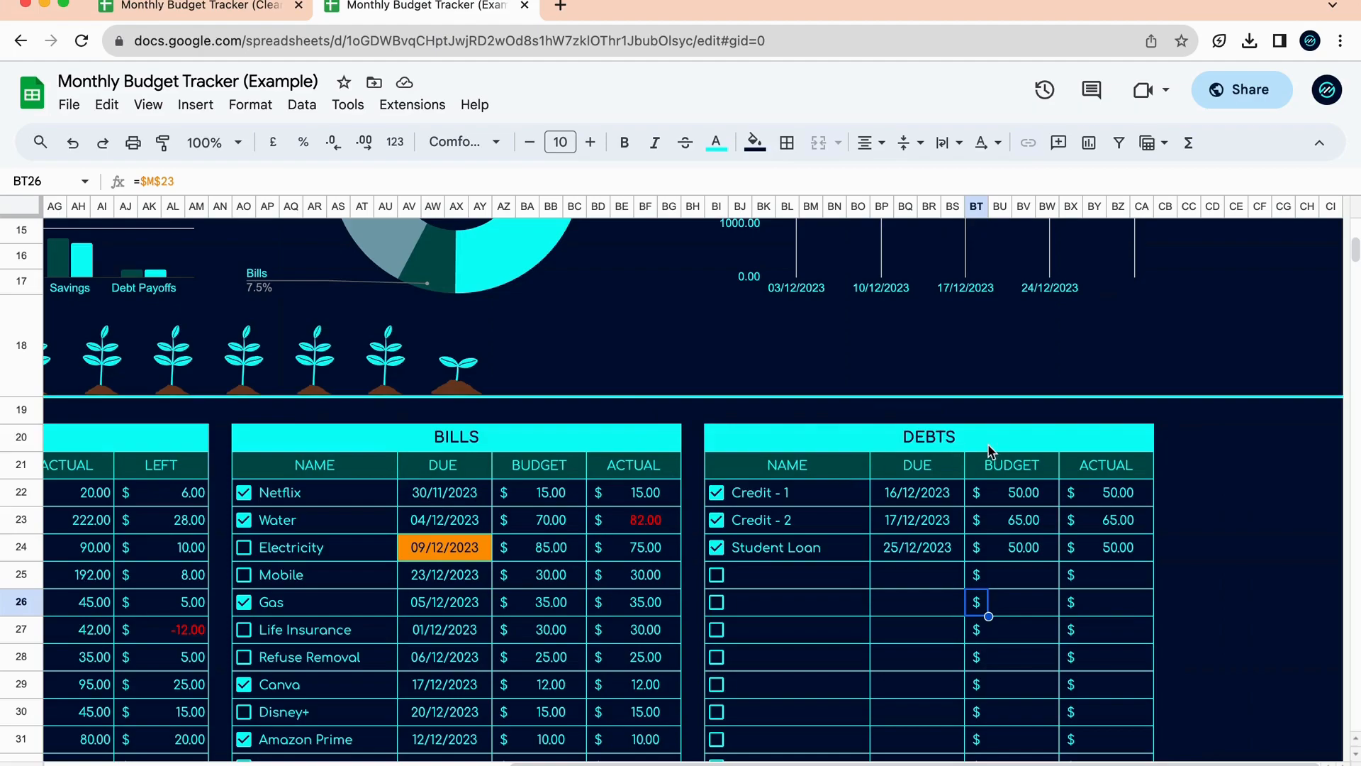
scroll(990, 450, down, 5)
scroll(987, 449, up, 5)
scroll(966, 440, left, 8)
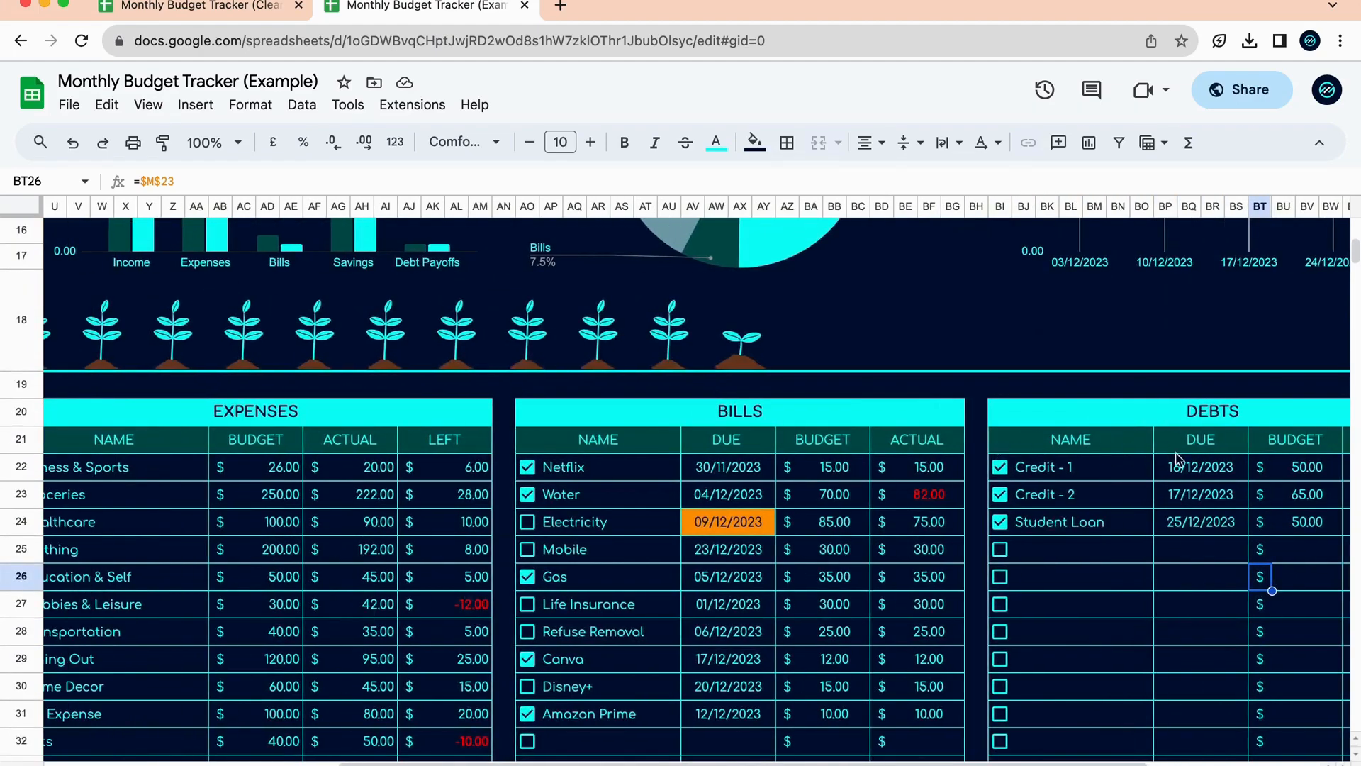
Check the due date cells of Credit - 1 and Netflix, and compare them with the Expenses table.
click(1174, 462)
click(747, 476)
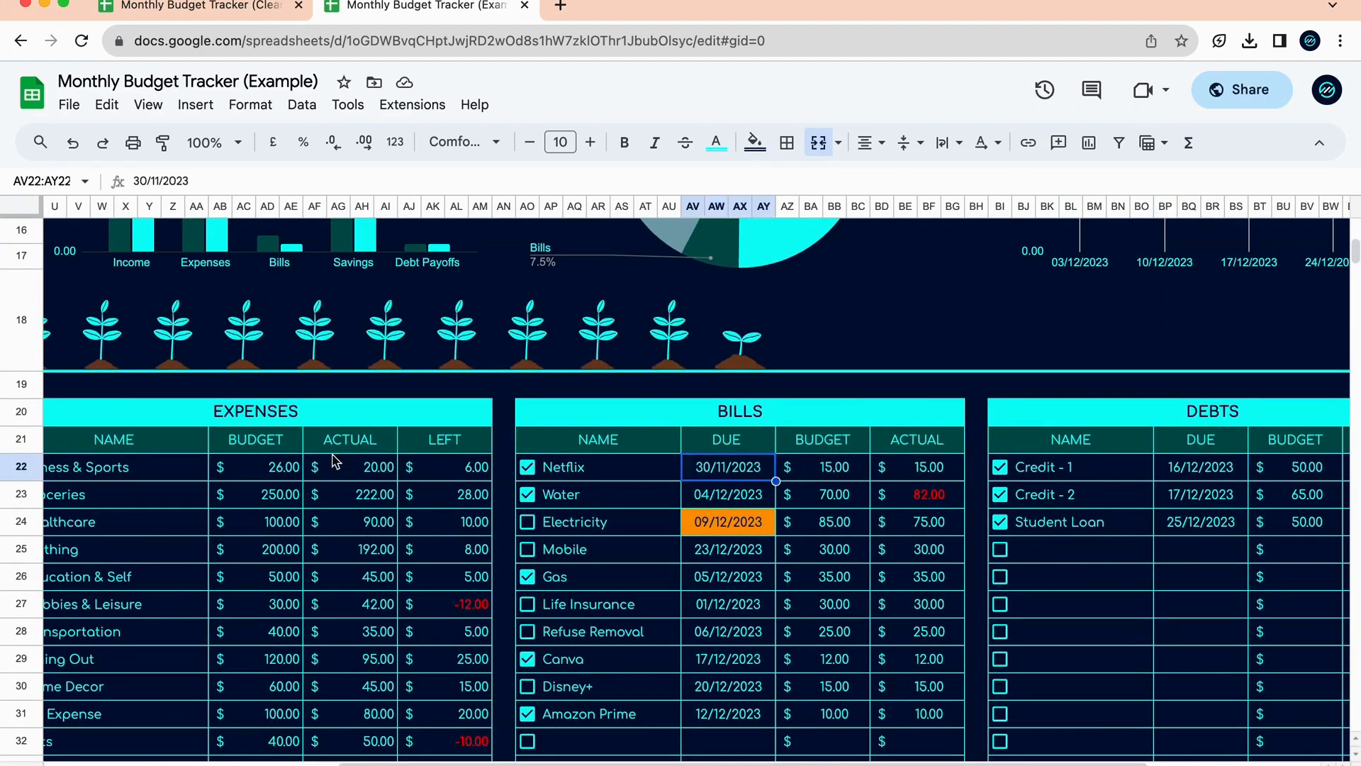
scroll(368, 512, left, 5)
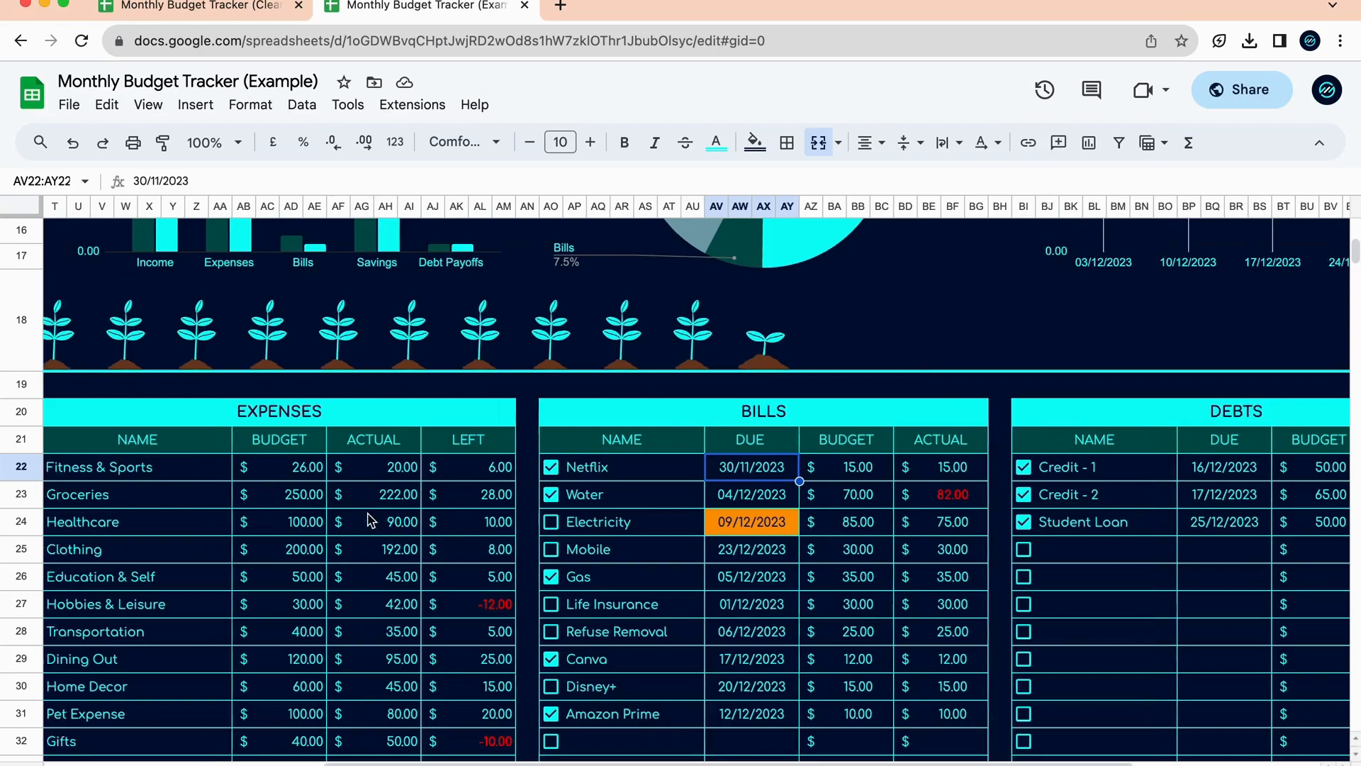
Examine the Balance Overview chart, comparing its first data point, 01/12/2023, with the end of the line.
scroll(366, 468, down, 6)
scroll(428, 441, down, 10)
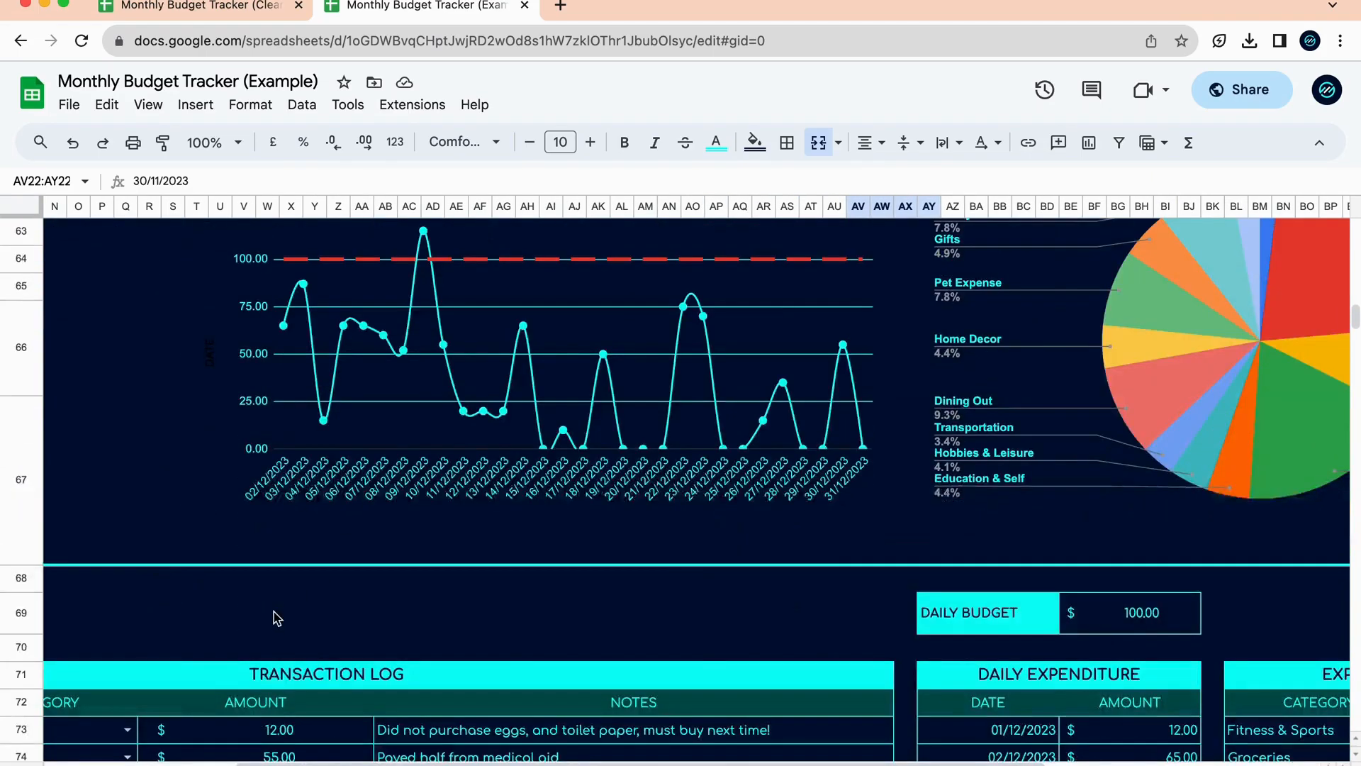
scroll(327, 678, up, 12)
scroll(378, 638, up, 8)
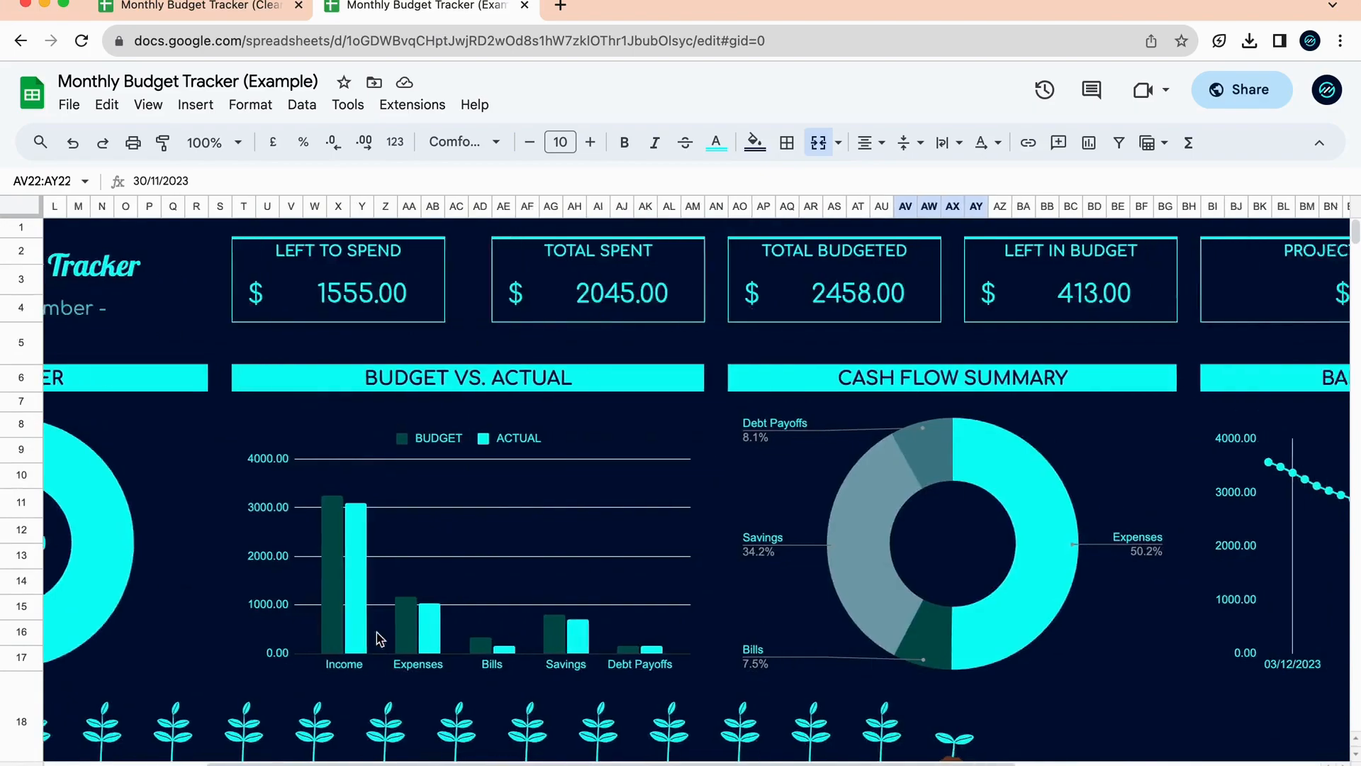
scroll(738, 598, right, 6)
click(1120, 426)
click(918, 389)
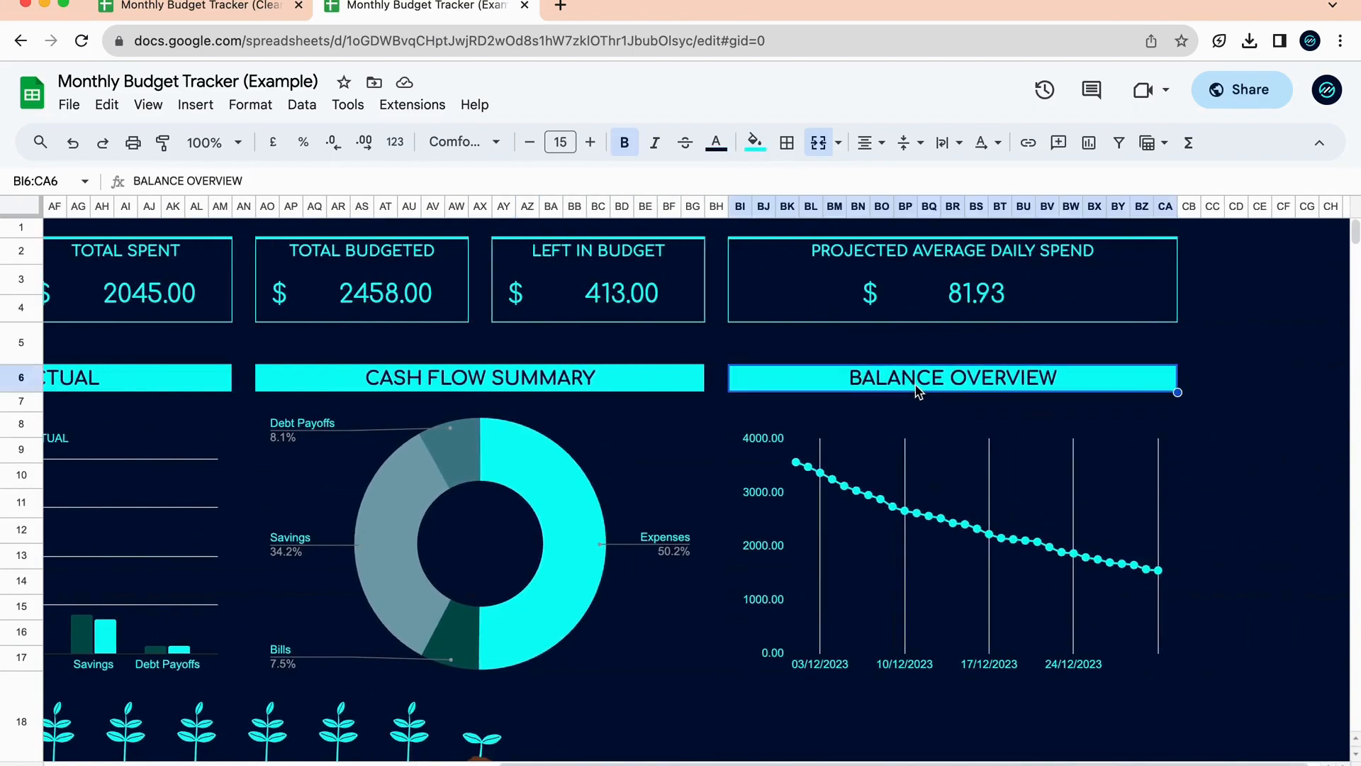
click(785, 460)
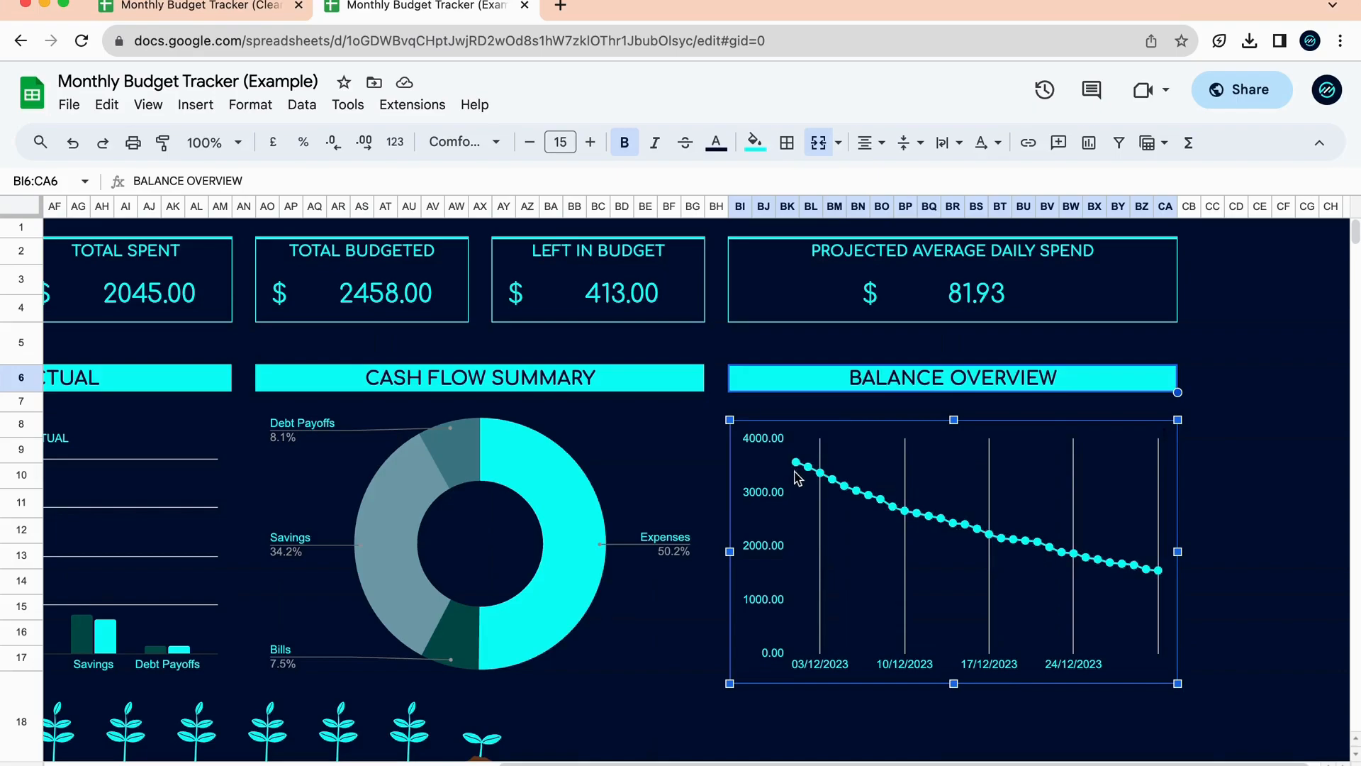
mouse_move(800, 475)
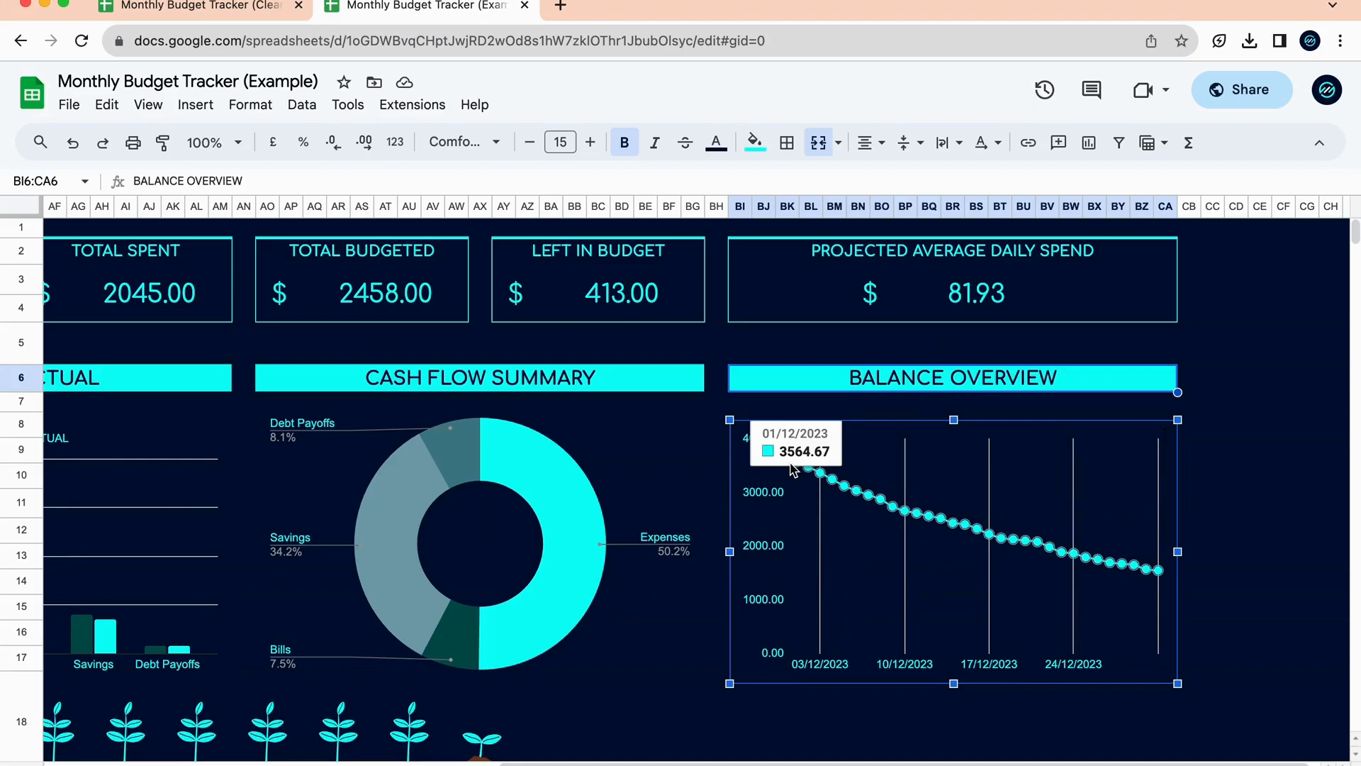
mouse_move(1161, 578)
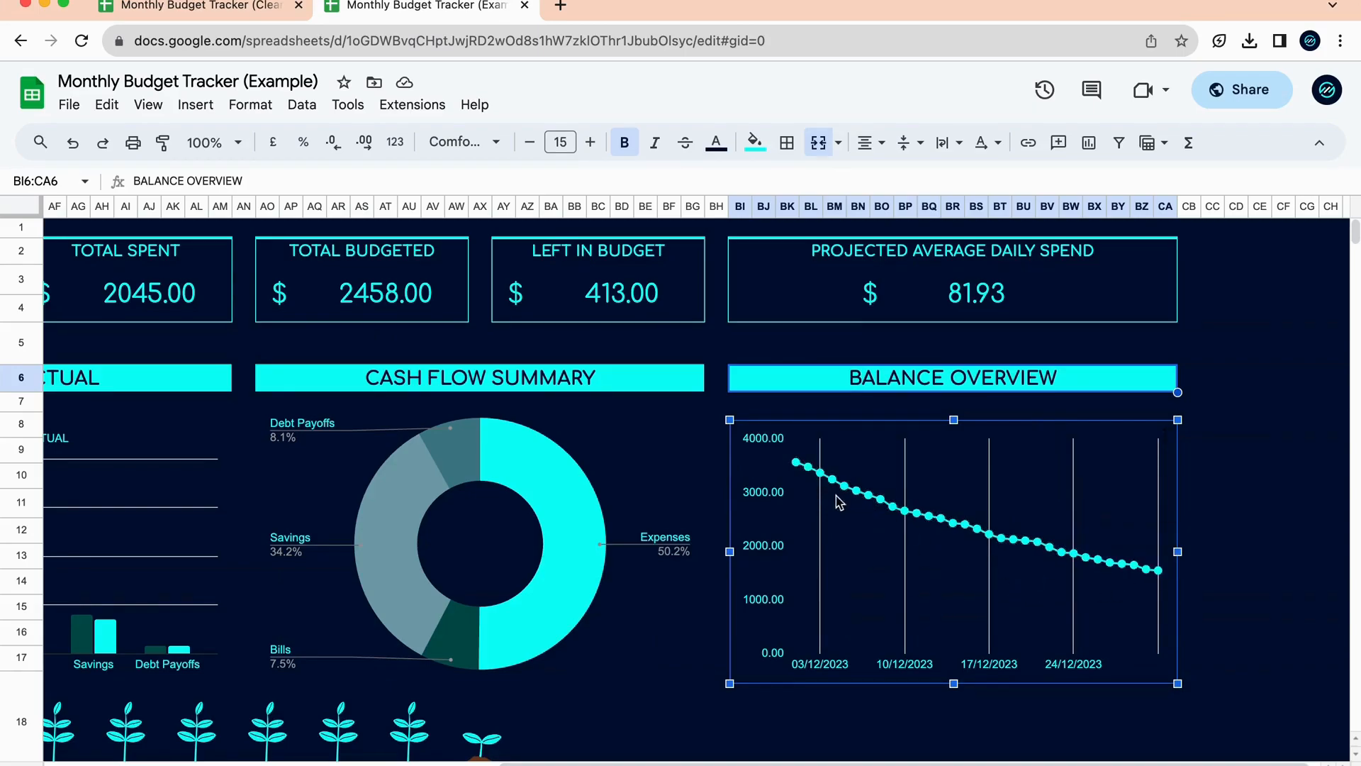
Look over the dashboard charts and the Setup, Cash Flow, Expenses, Bills and Debts tables beneath them.
scroll(1051, 729, left, 10)
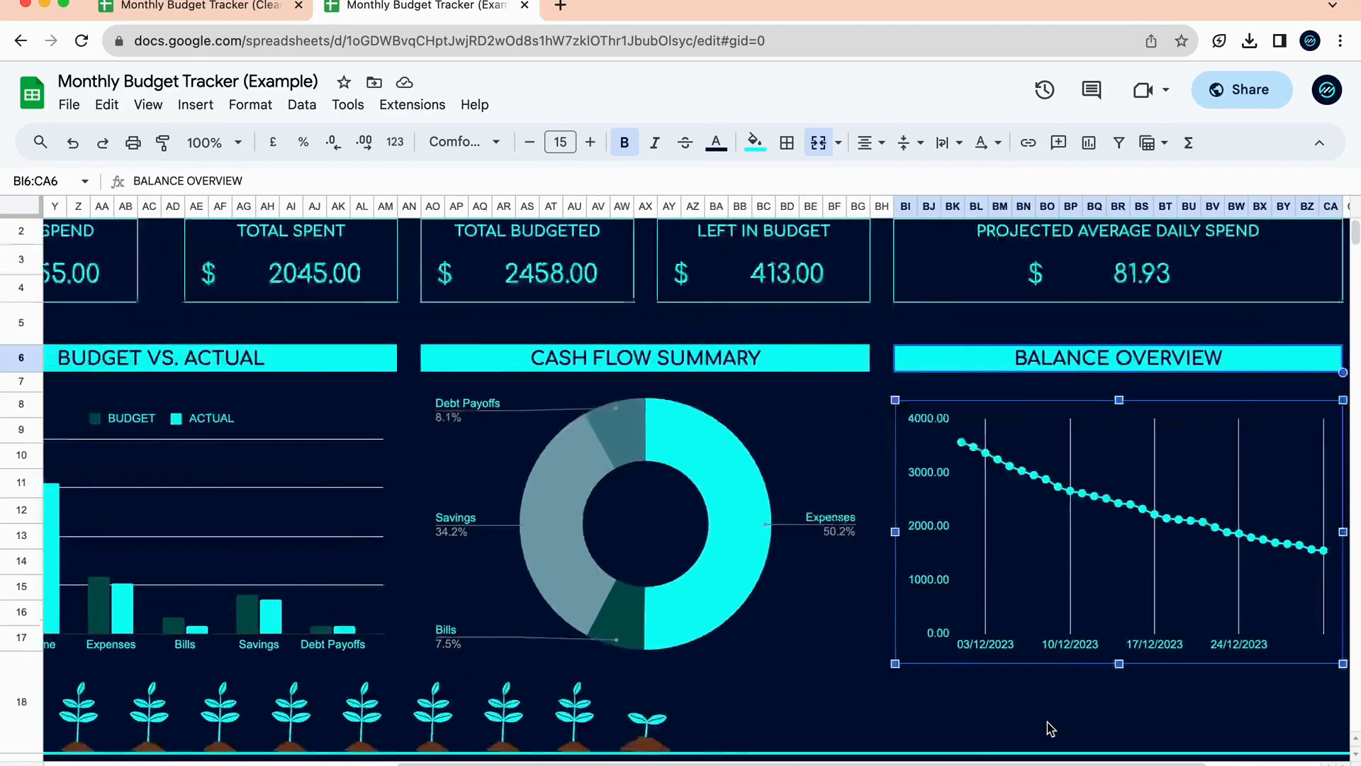
scroll(1051, 729, down, 10)
scroll(1051, 729, up, 5)
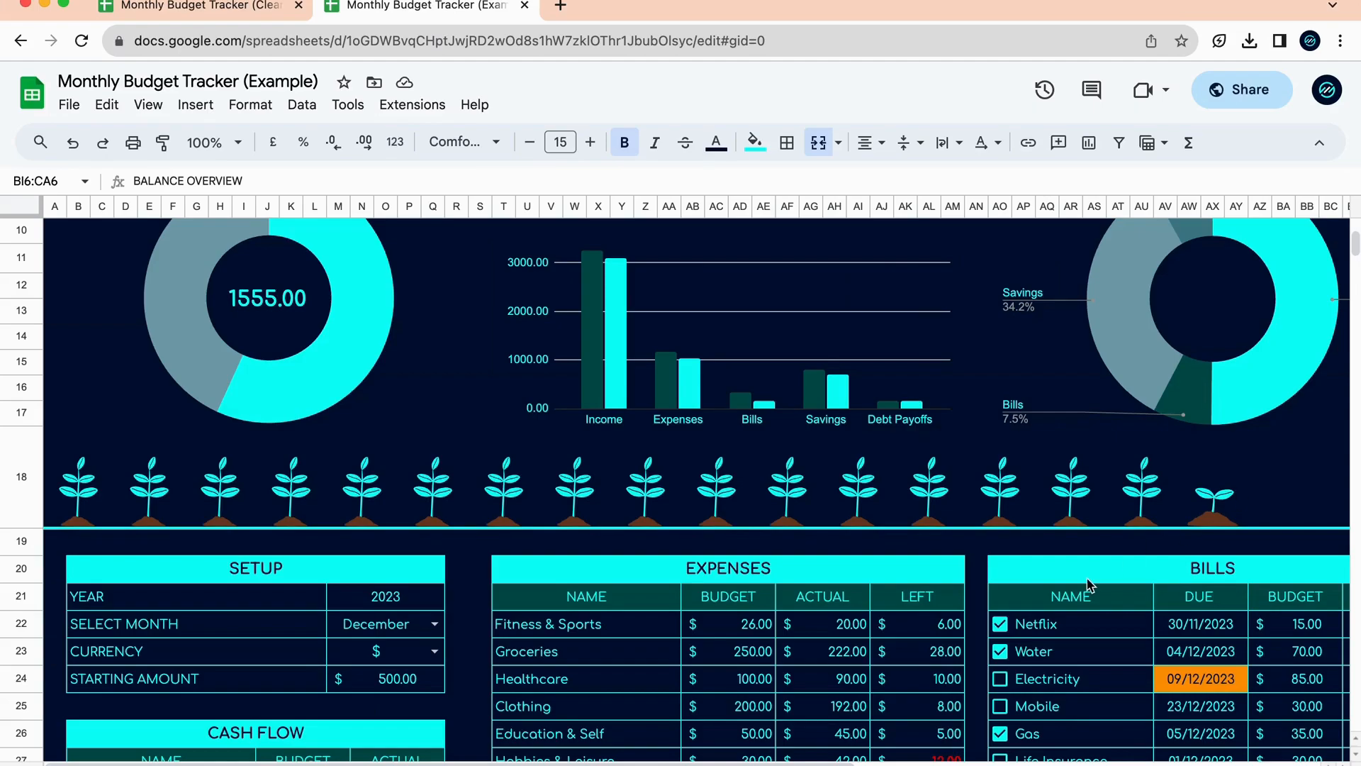
scroll(865, 592, right, 10)
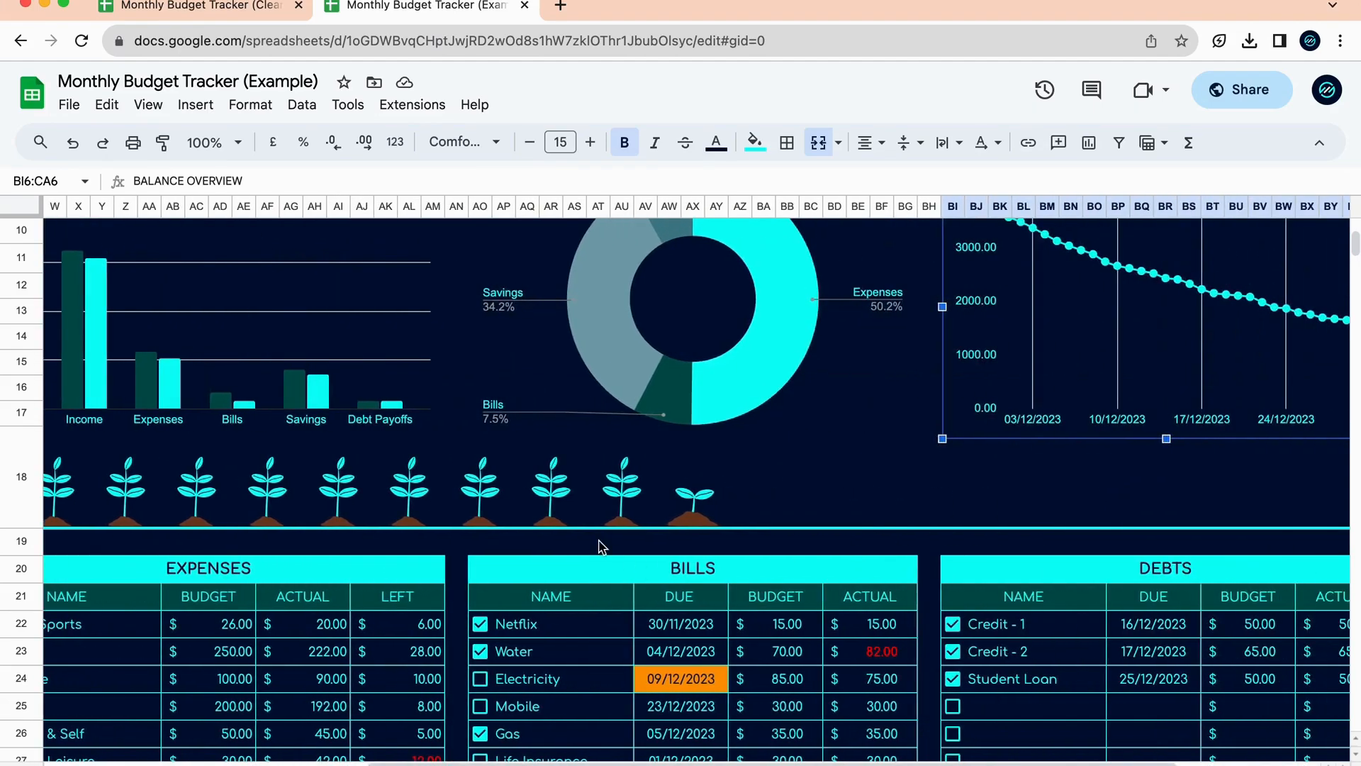
scroll(599, 546, left, 10)
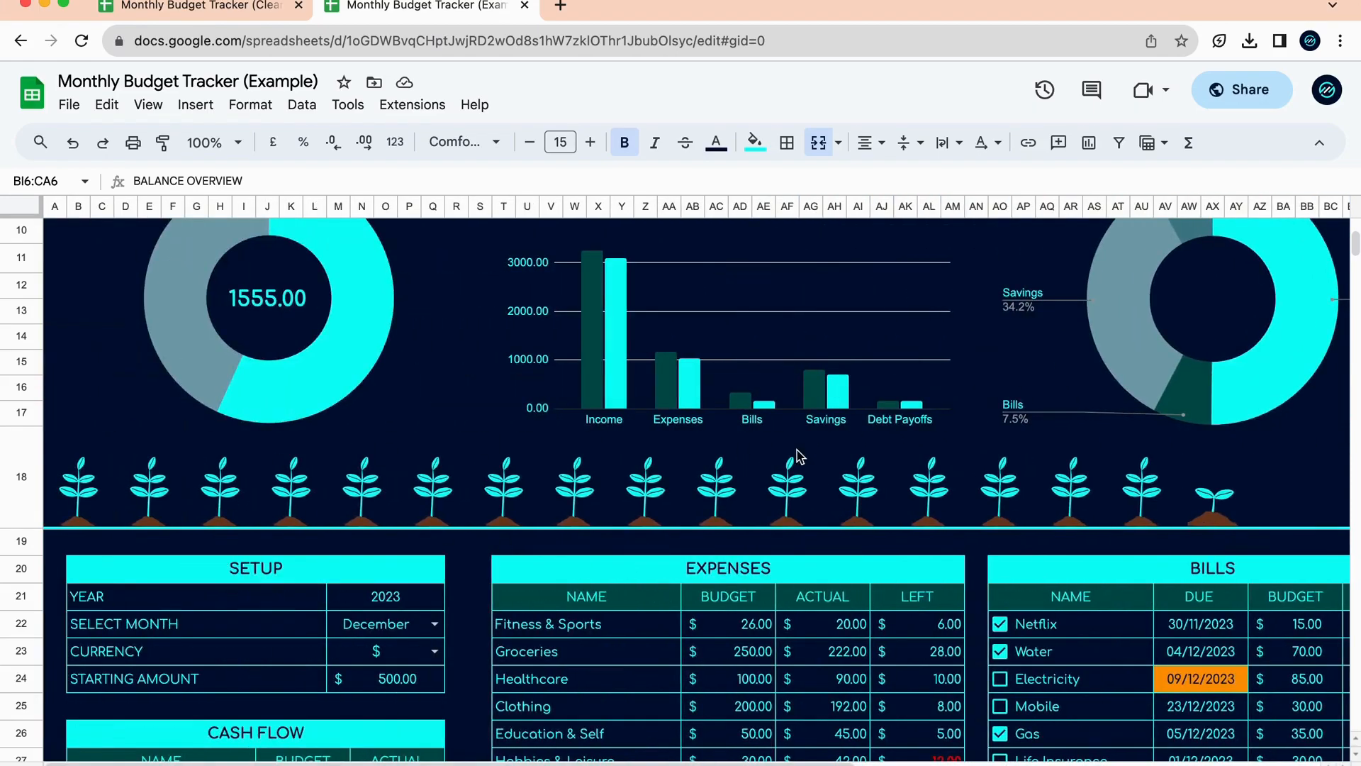
scroll(796, 456, right, 10)
scroll(1340, 493, right, 3)
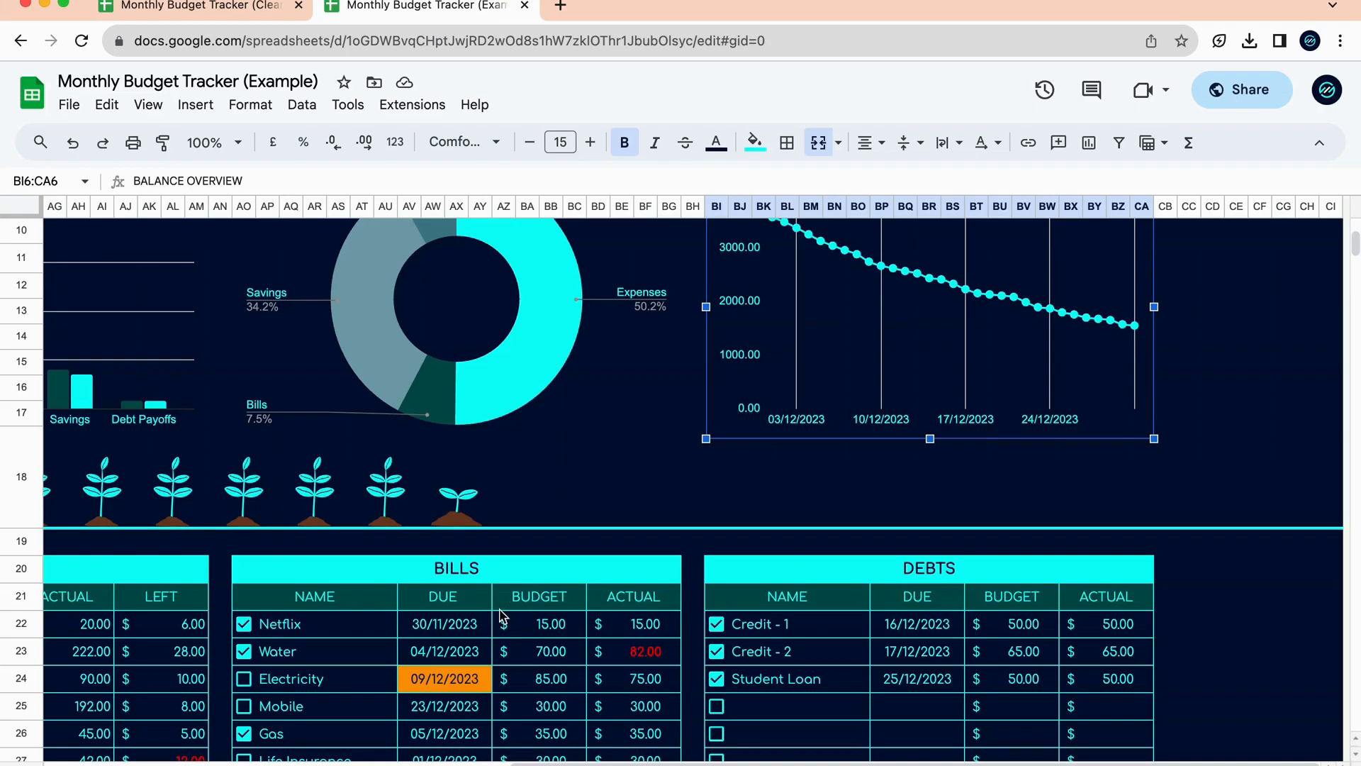
scroll(500, 614, left, 12)
scroll(444, 698, down, 8)
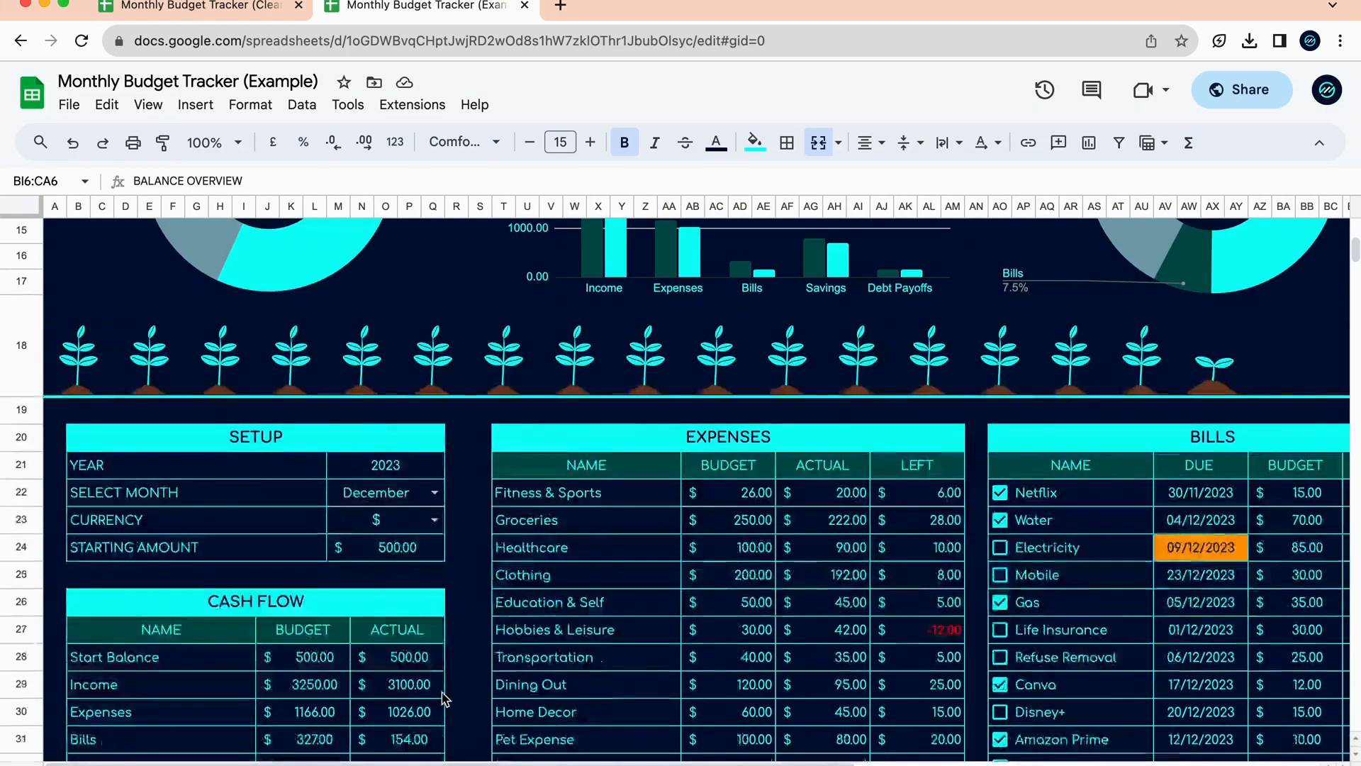
scroll(368, 355, up, 5)
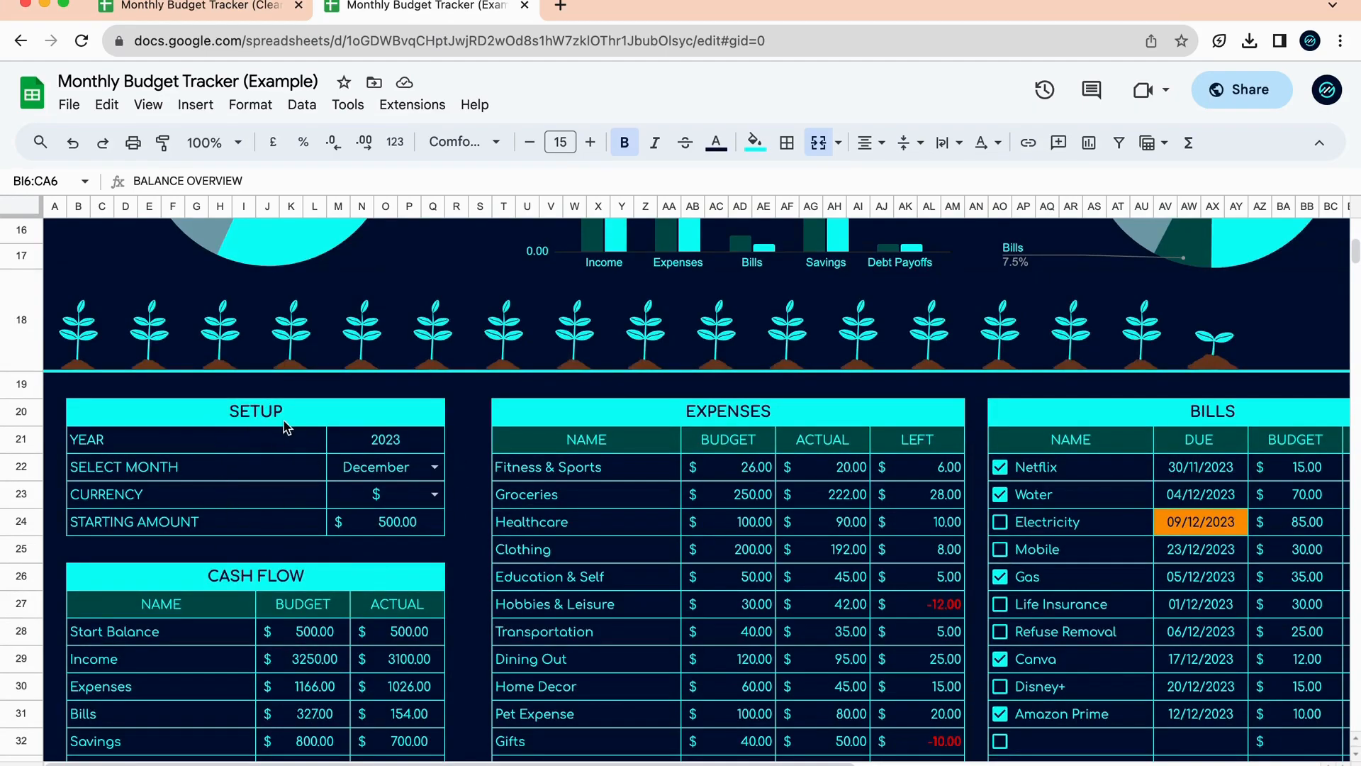
Check the year cell in the Setup table and choose December as the month.
click(266, 438)
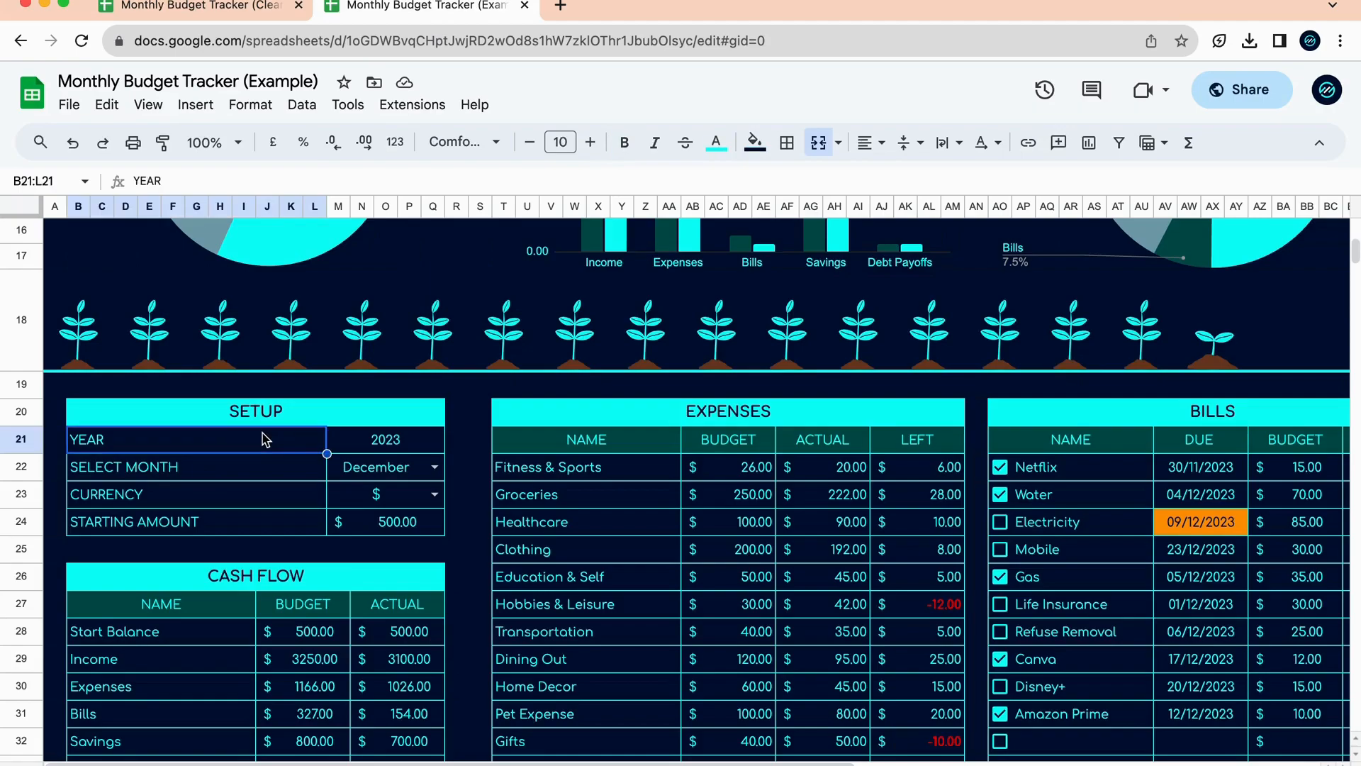
click(383, 439)
click(397, 473)
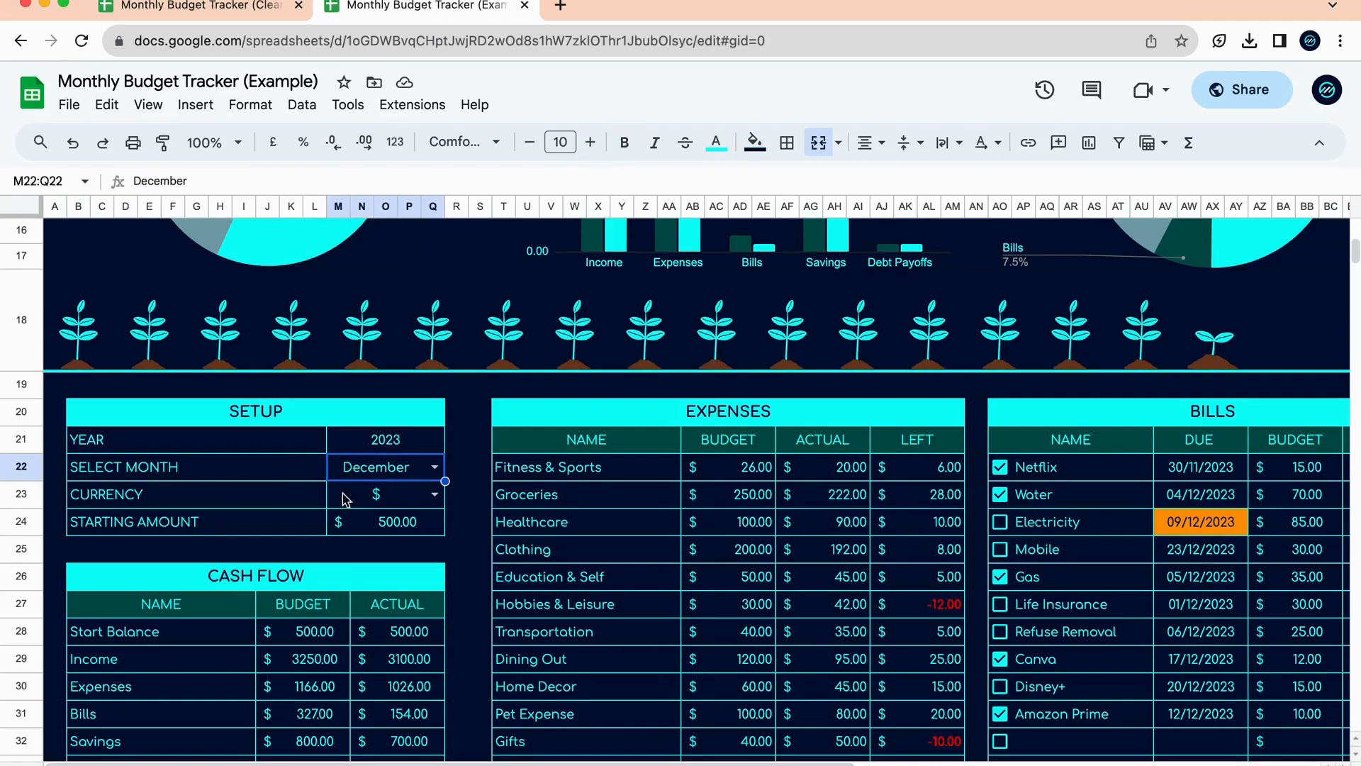
click(434, 467)
scroll(362, 522, down, 1)
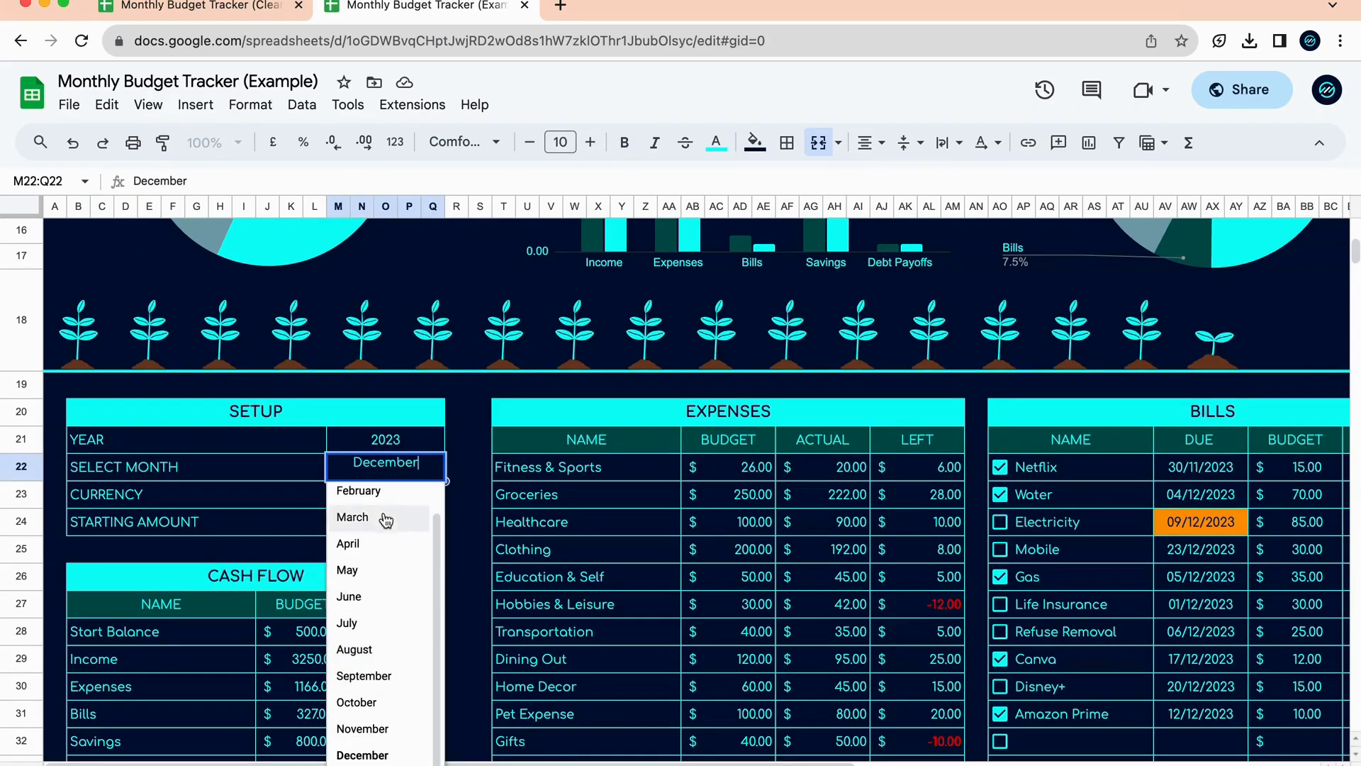
click(367, 756)
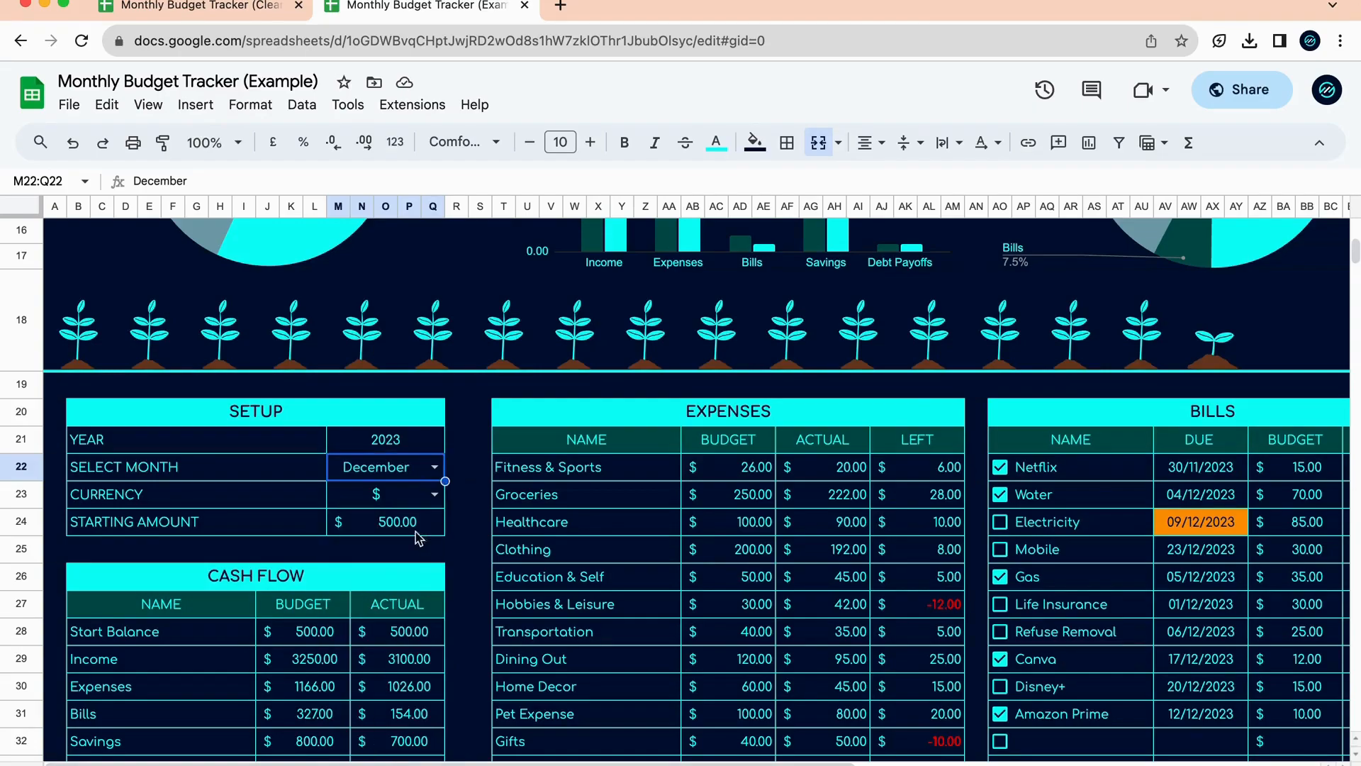
Browse the available currency symbols in the Setup table and set the currency to £.
click(434, 495)
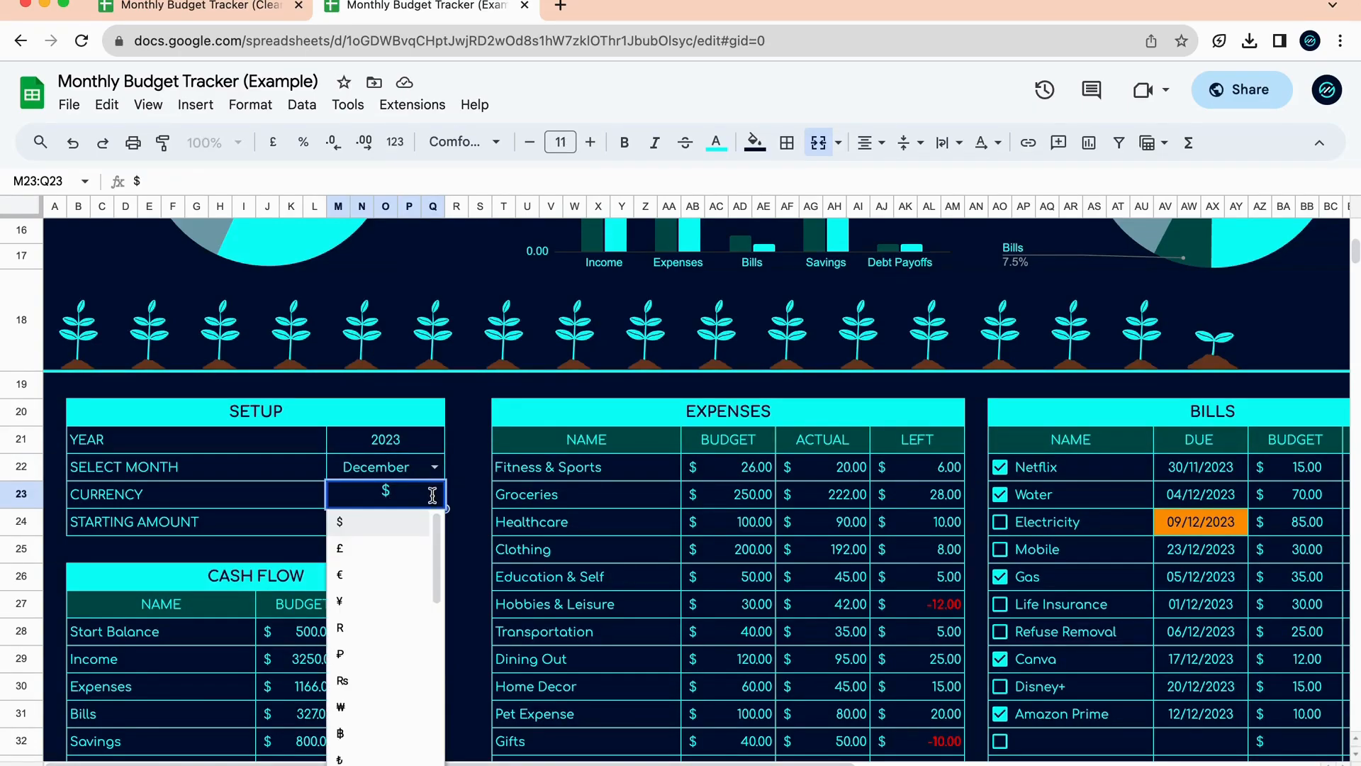
scroll(395, 631, down, 10)
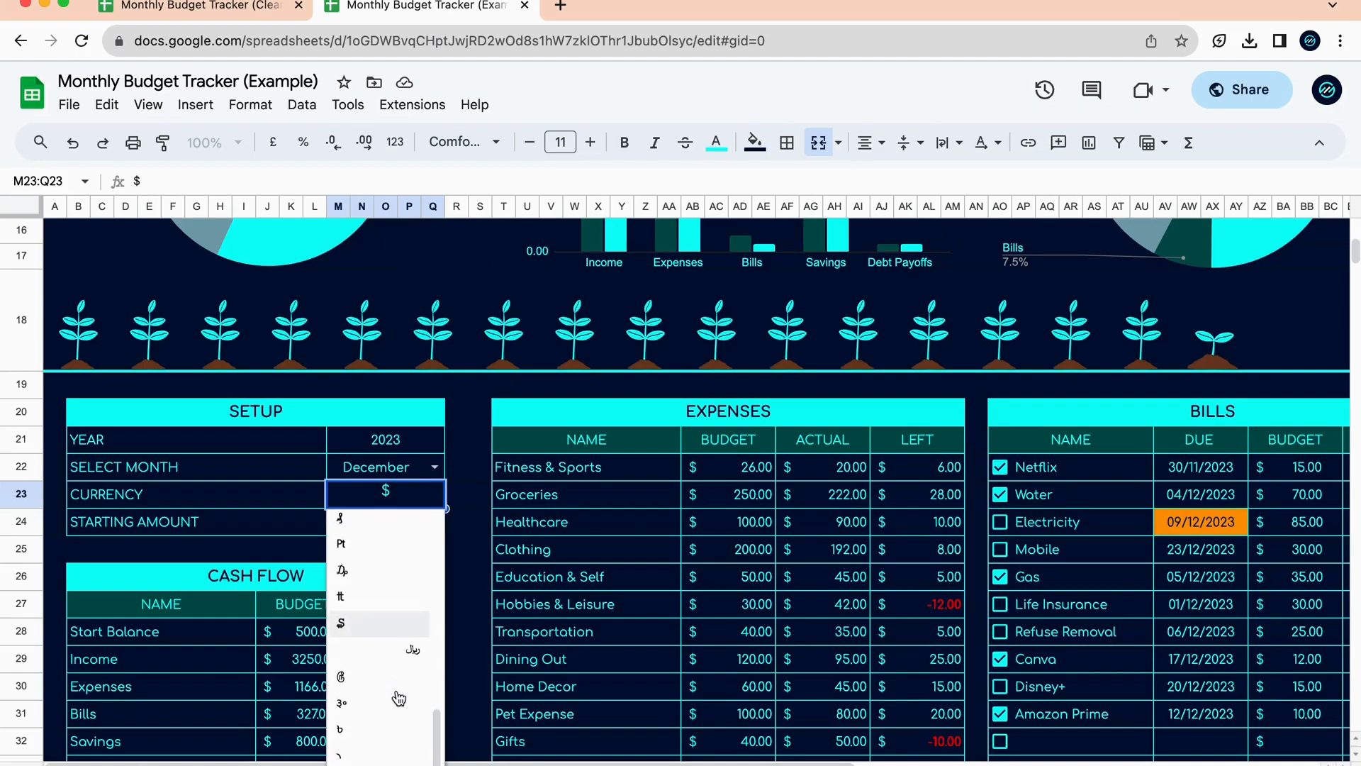
scroll(399, 699, up, 2)
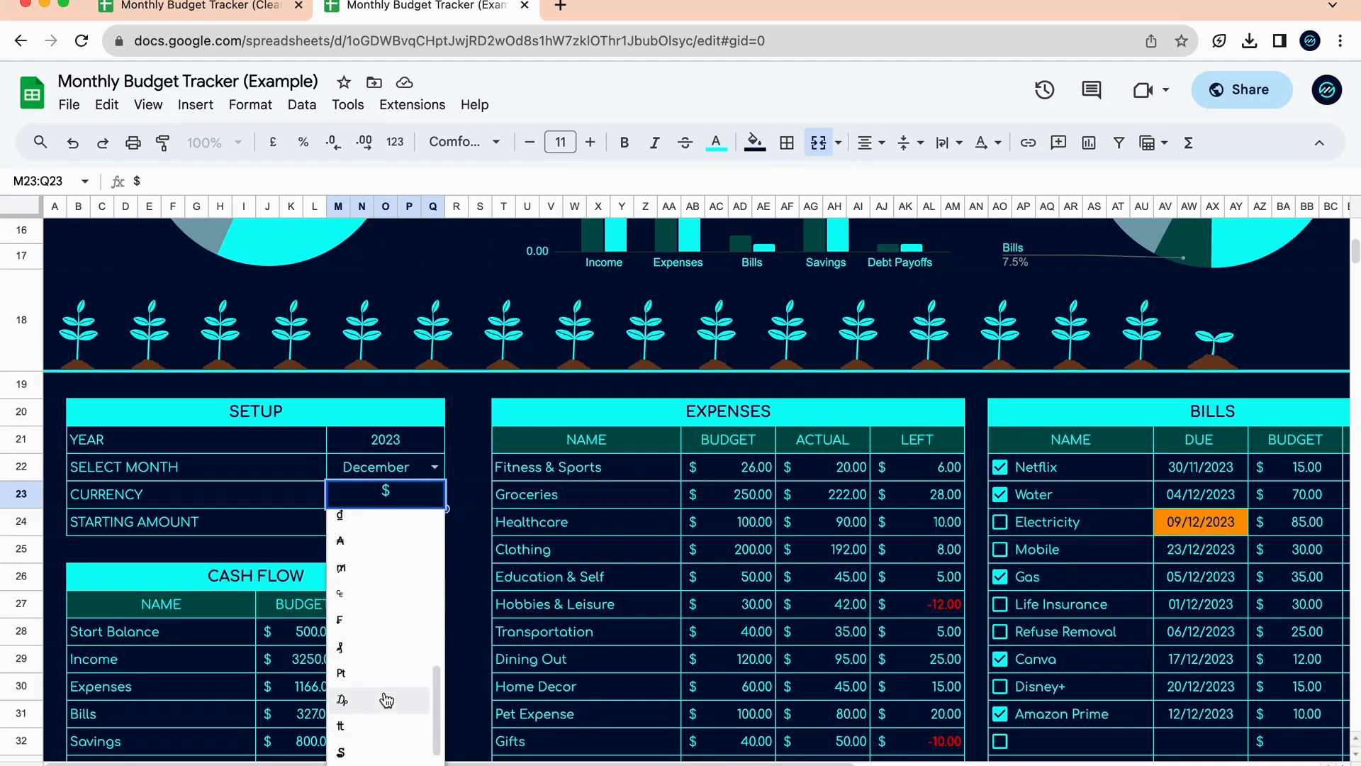
scroll(386, 700, up, 8)
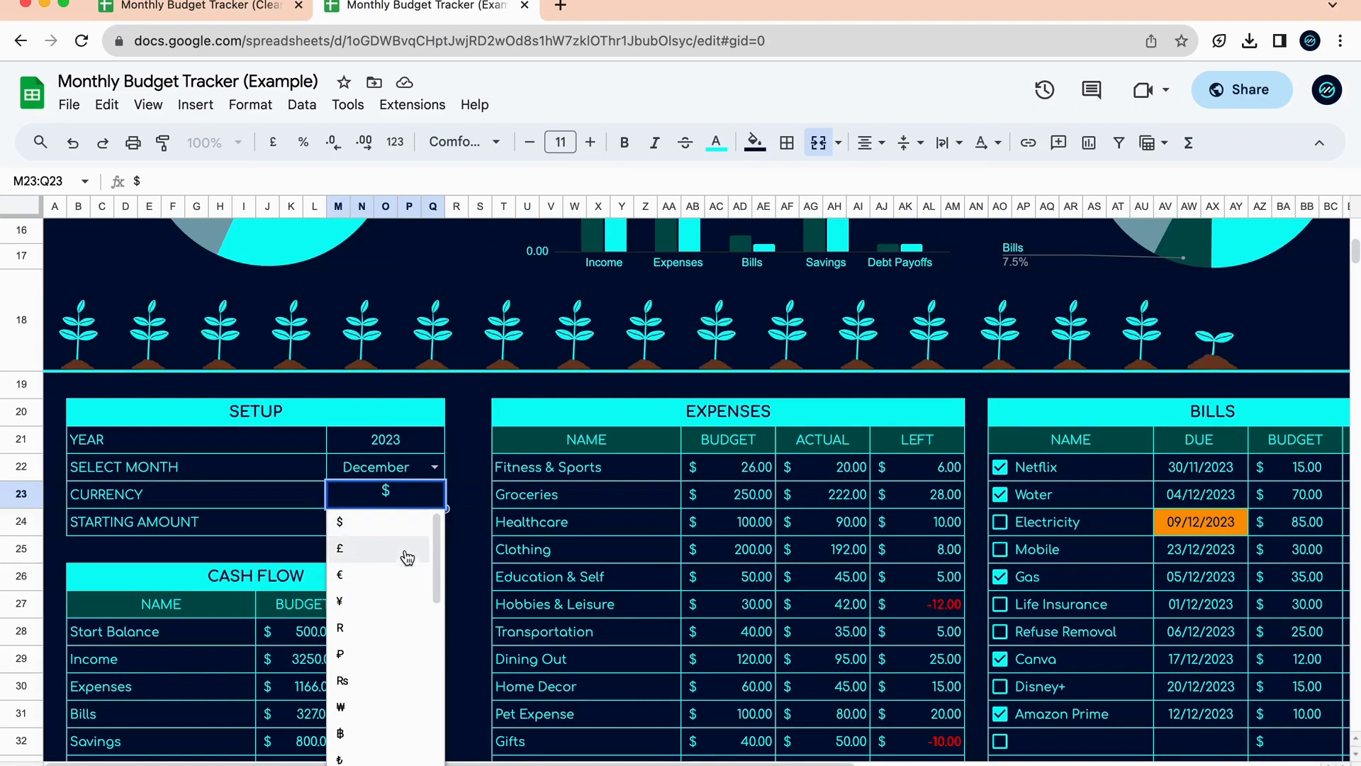
click(369, 550)
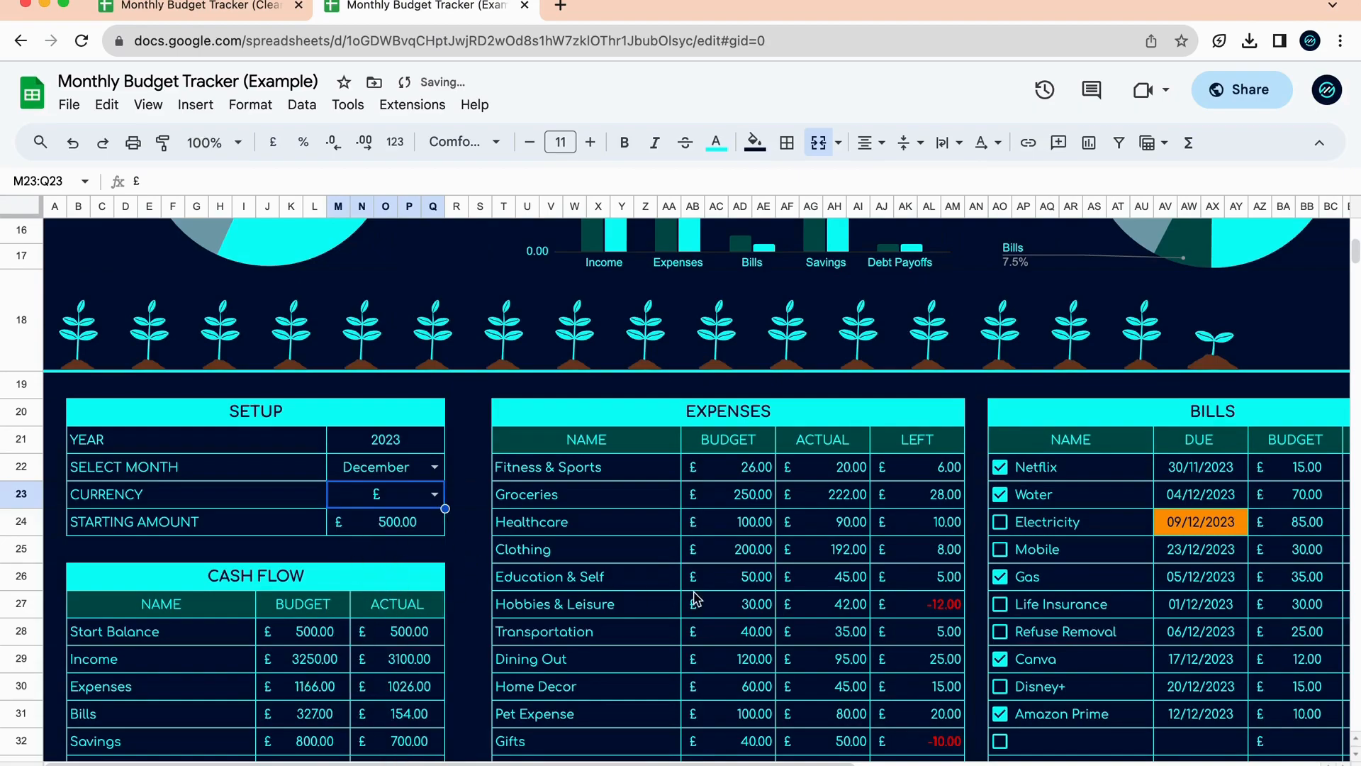
Try ¥ as the tracker's currency and set it back to $.
click(434, 496)
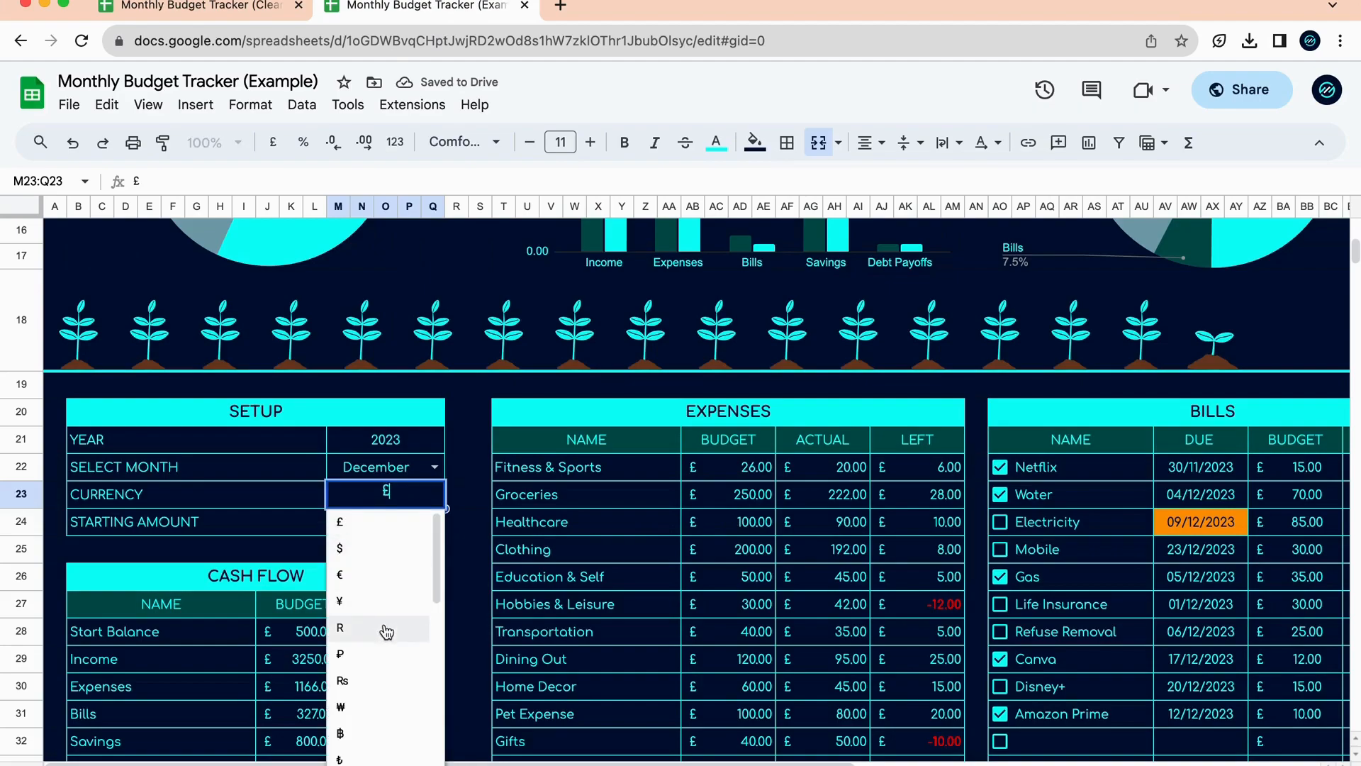
click(392, 602)
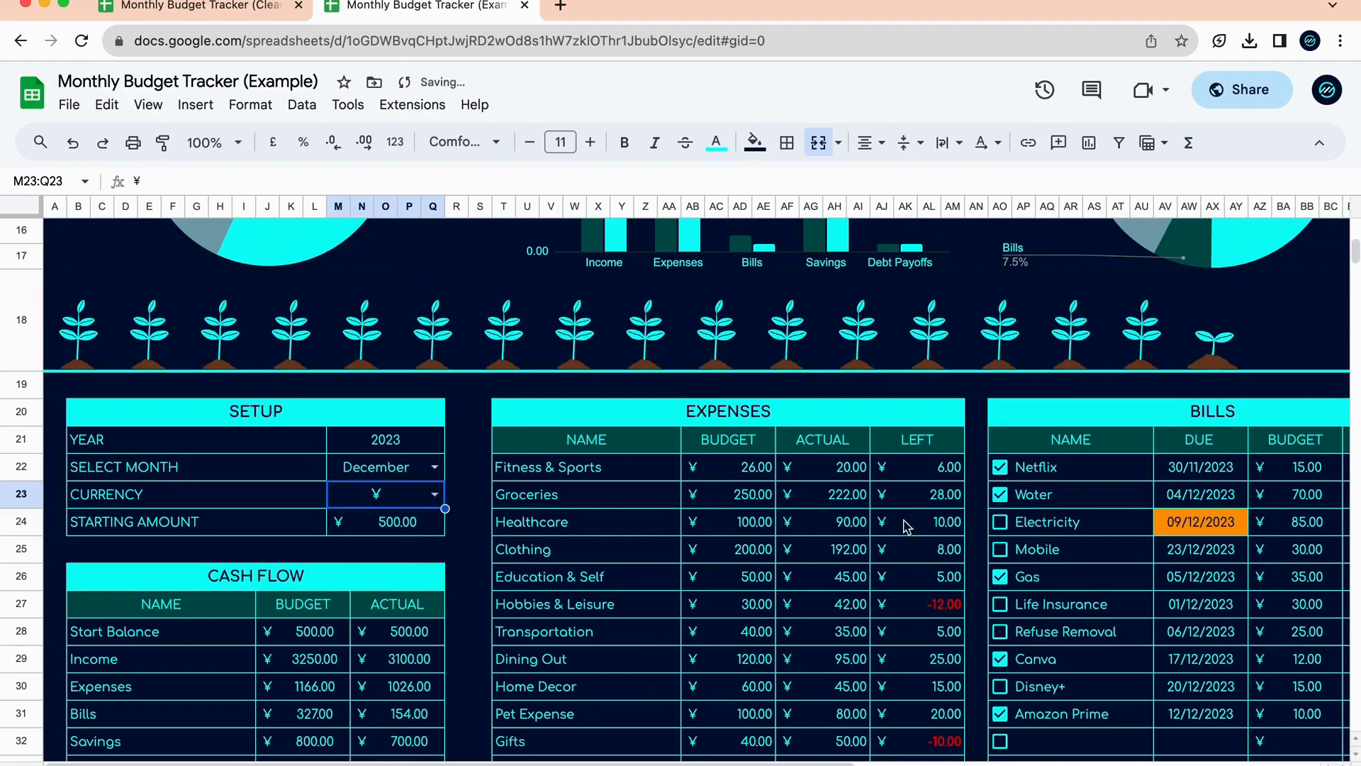
click(435, 495)
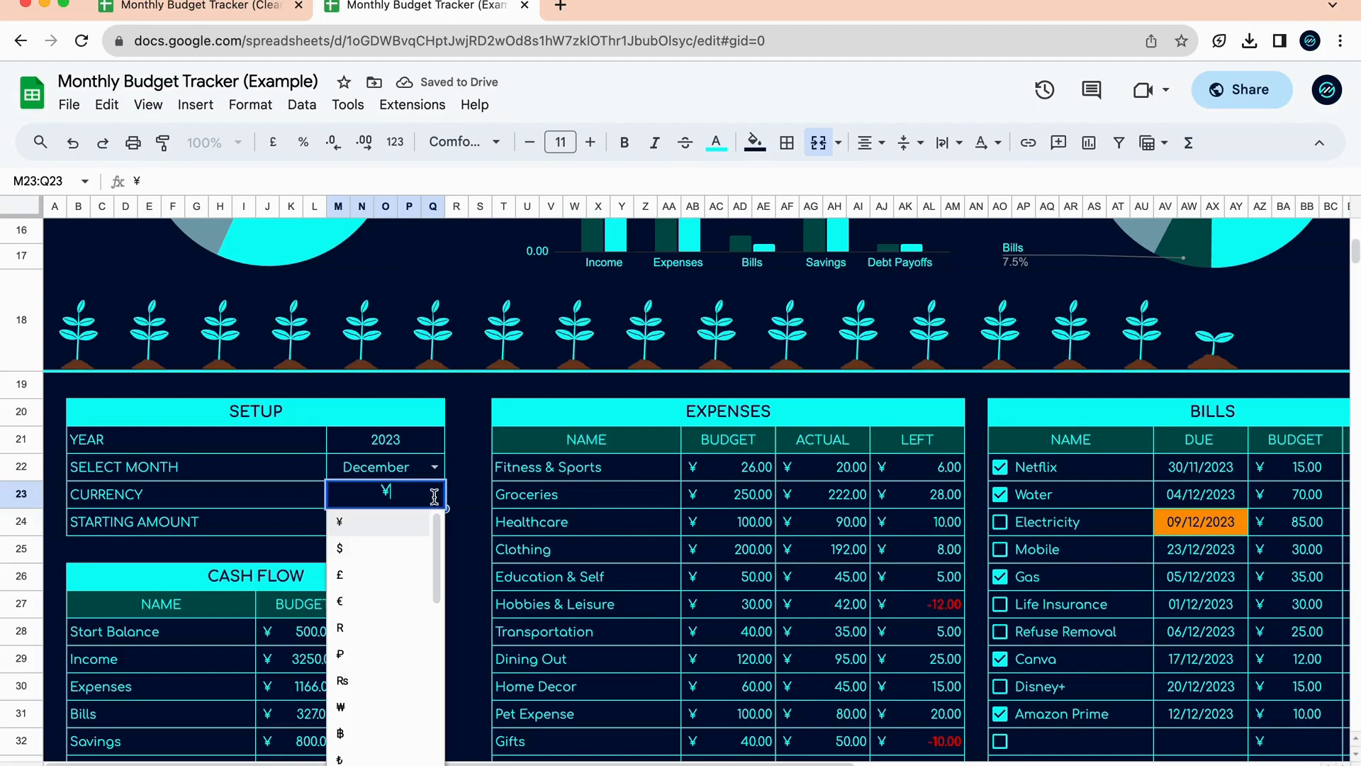
click(373, 561)
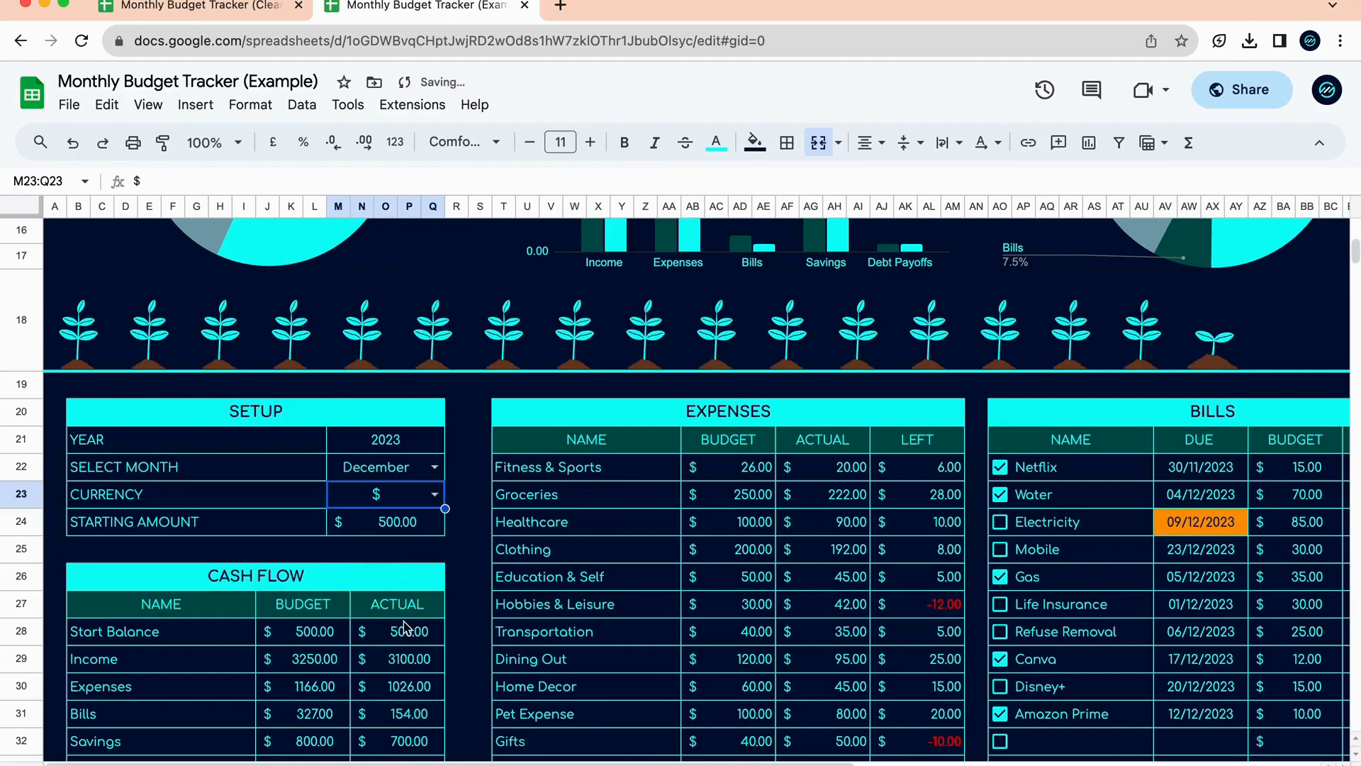
Inspect the Starting Amount value in the Setup table and compare it with the Cash Flow table.
scroll(406, 628, down, 5)
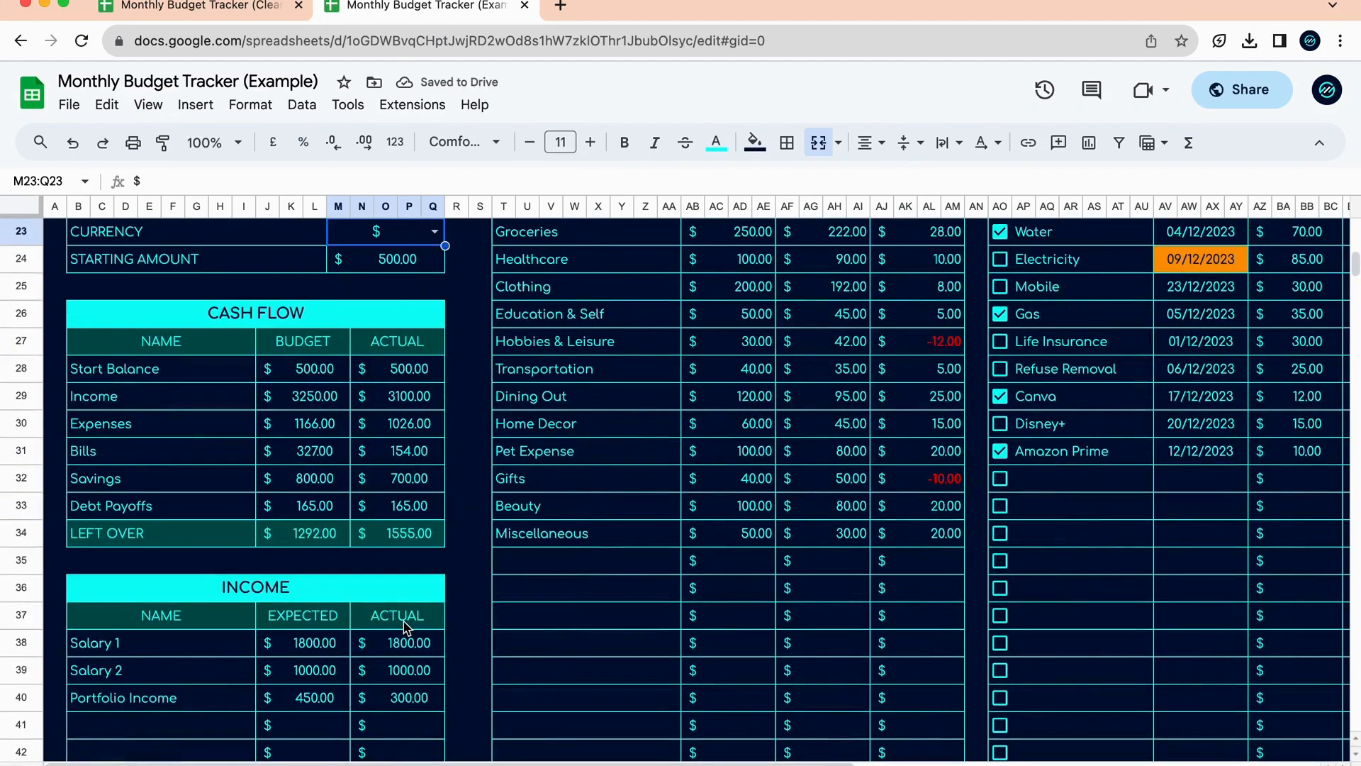
click(425, 264)
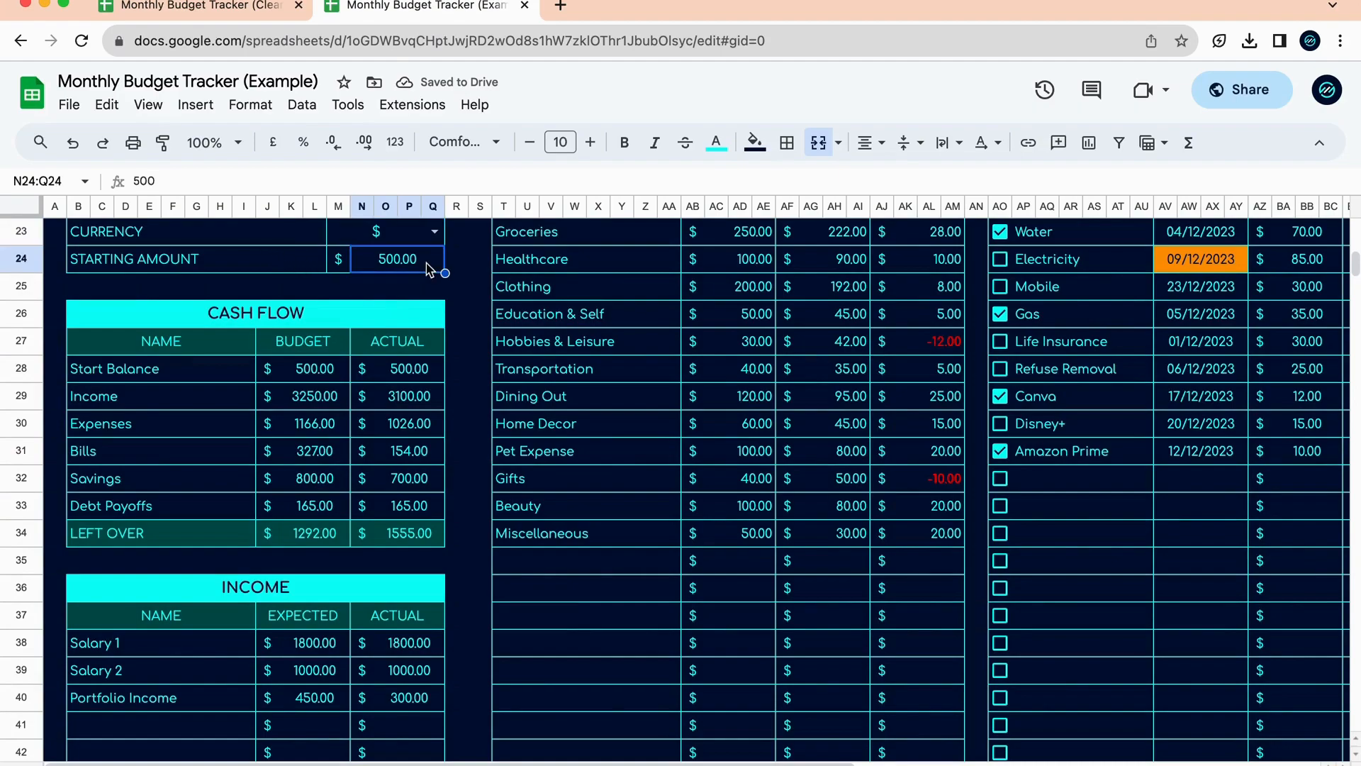
scroll(429, 269, up, 5)
scroll(428, 270, up, 3)
scroll(412, 426, down, 5)
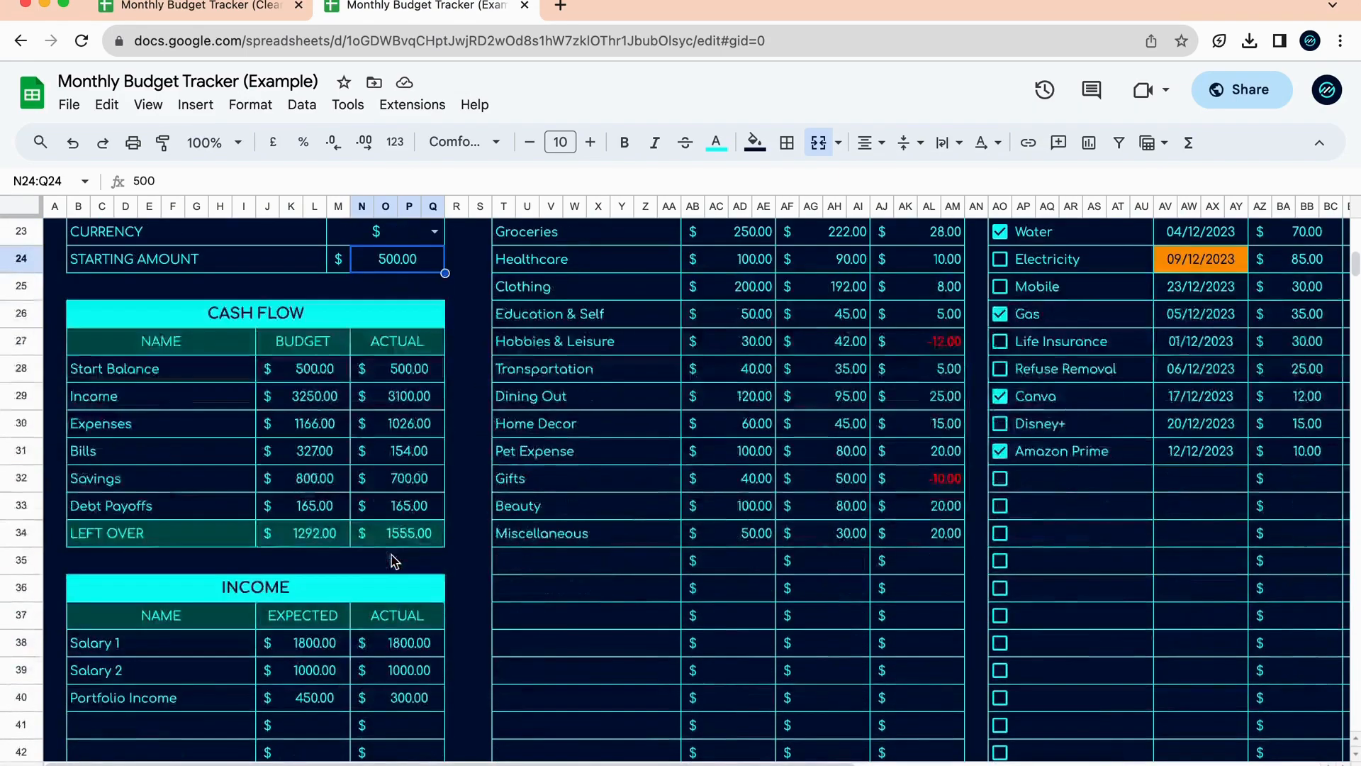
scroll(394, 560, up, 3)
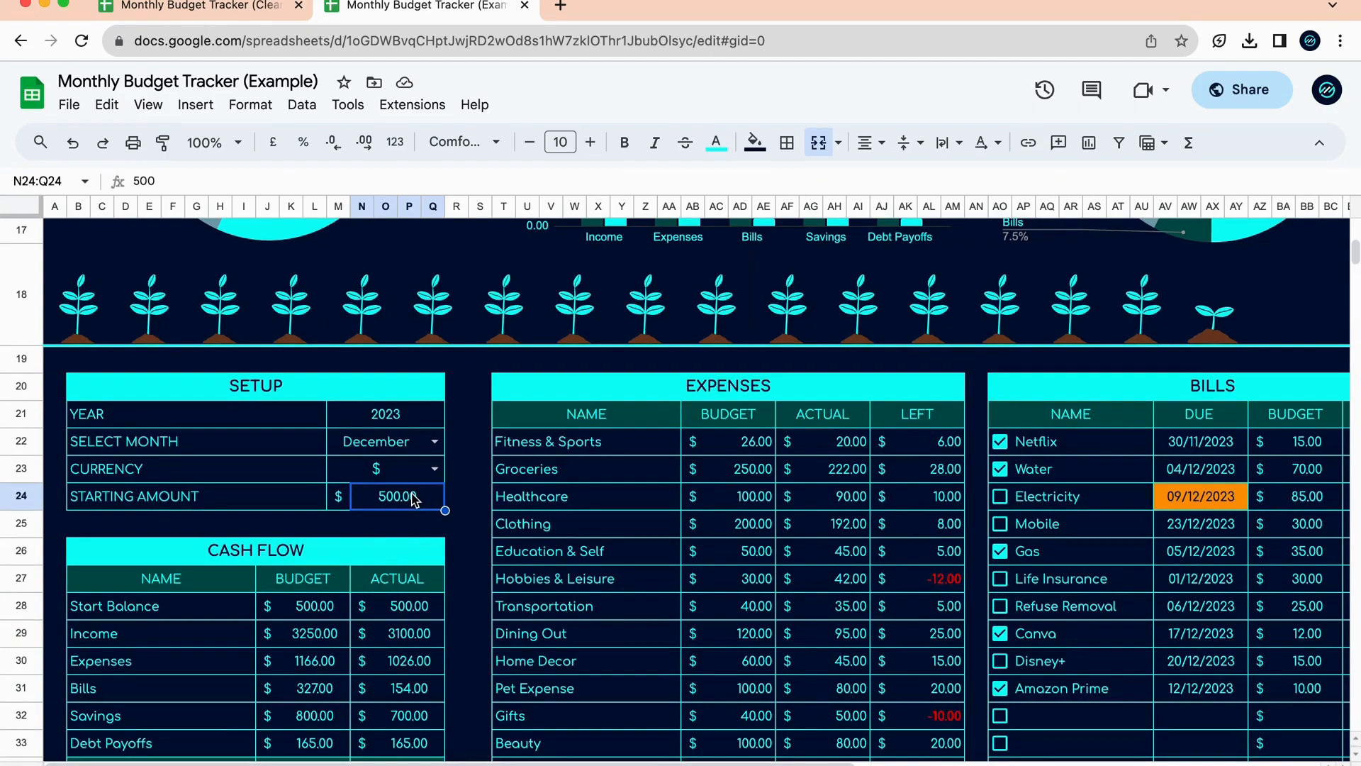
click(224, 497)
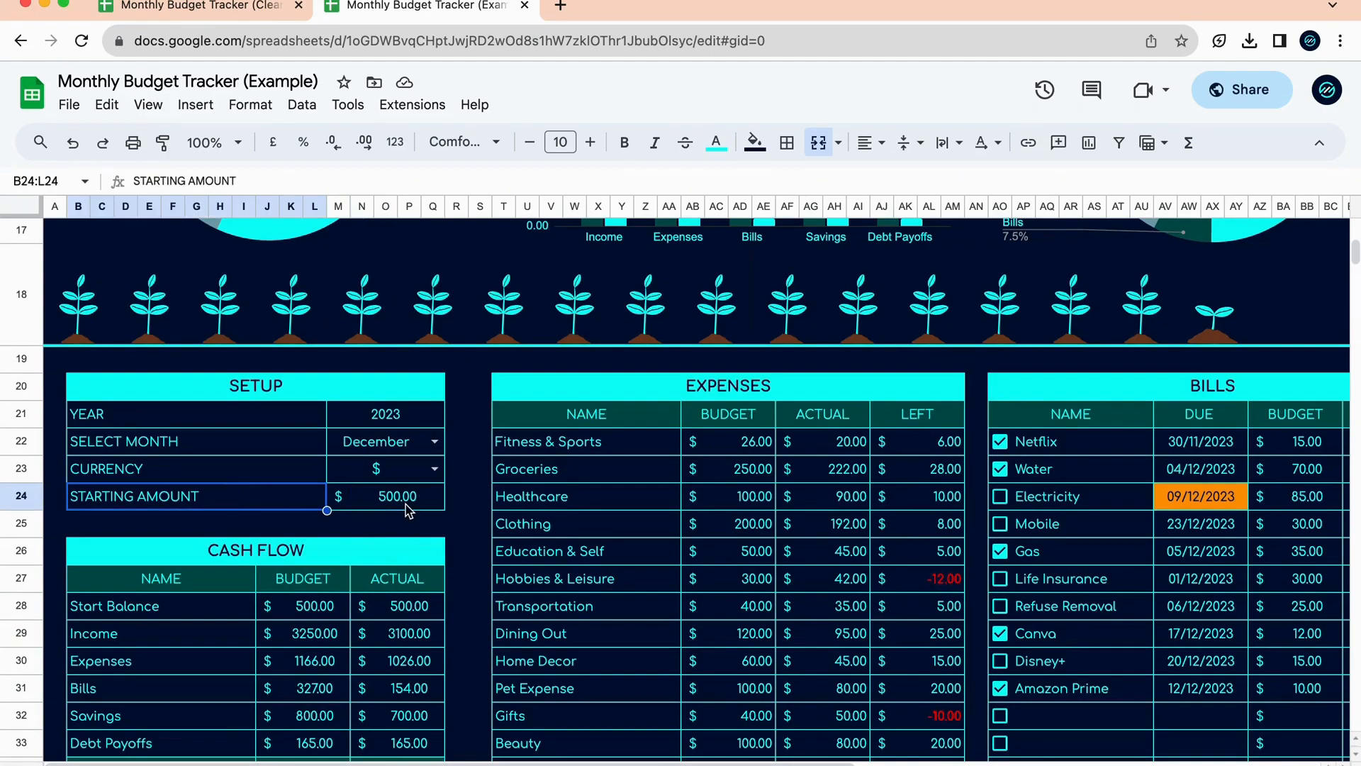
click(378, 501)
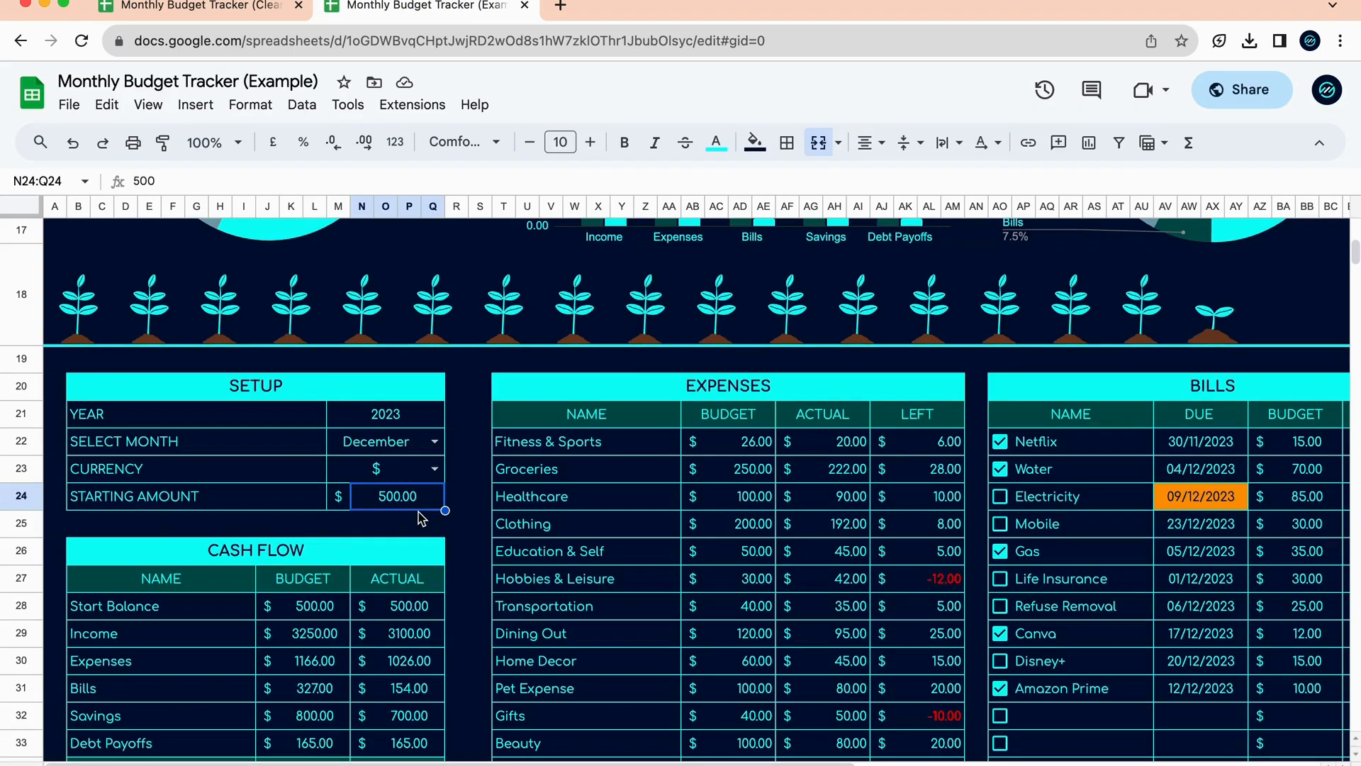
Inspect the formulas behind the budgeted and actual Savings amounts in the Cash Flow table.
click(419, 524)
click(320, 528)
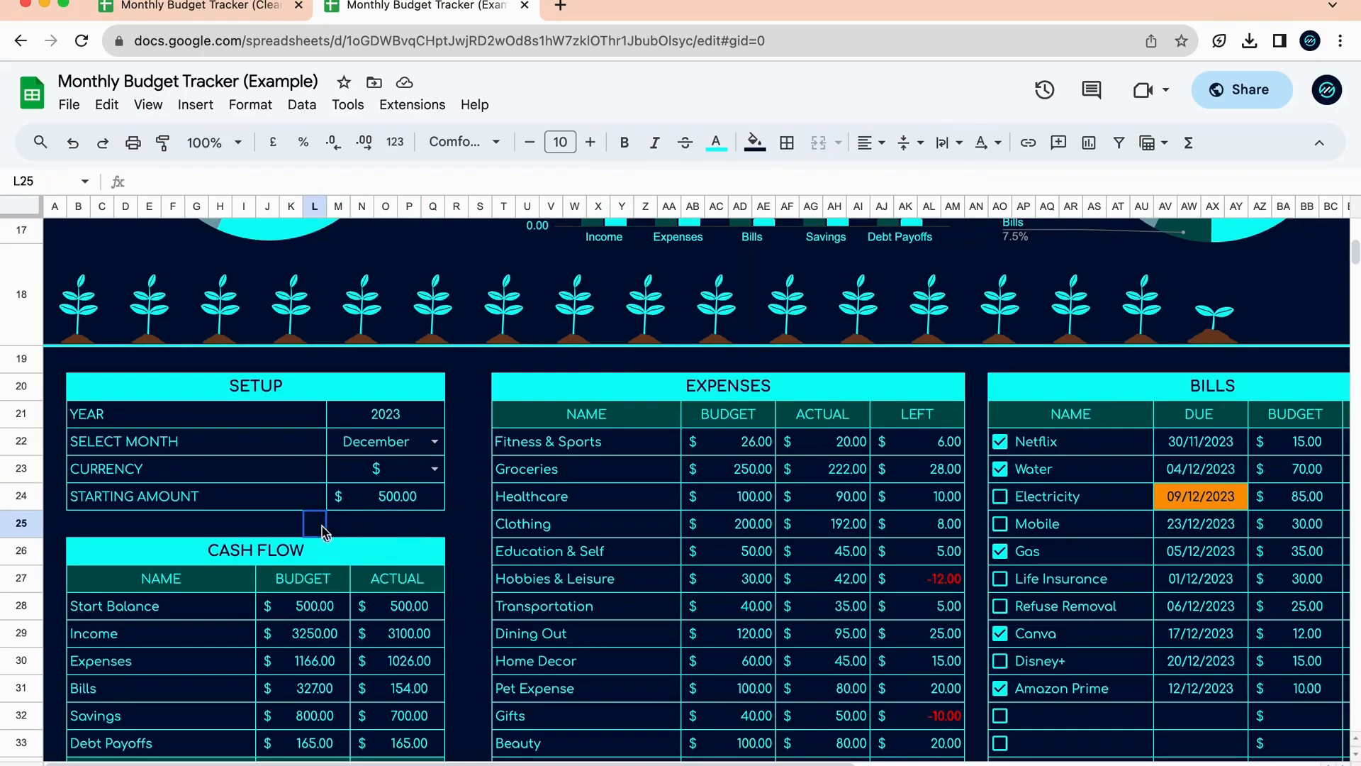
scroll(374, 642, down, 3)
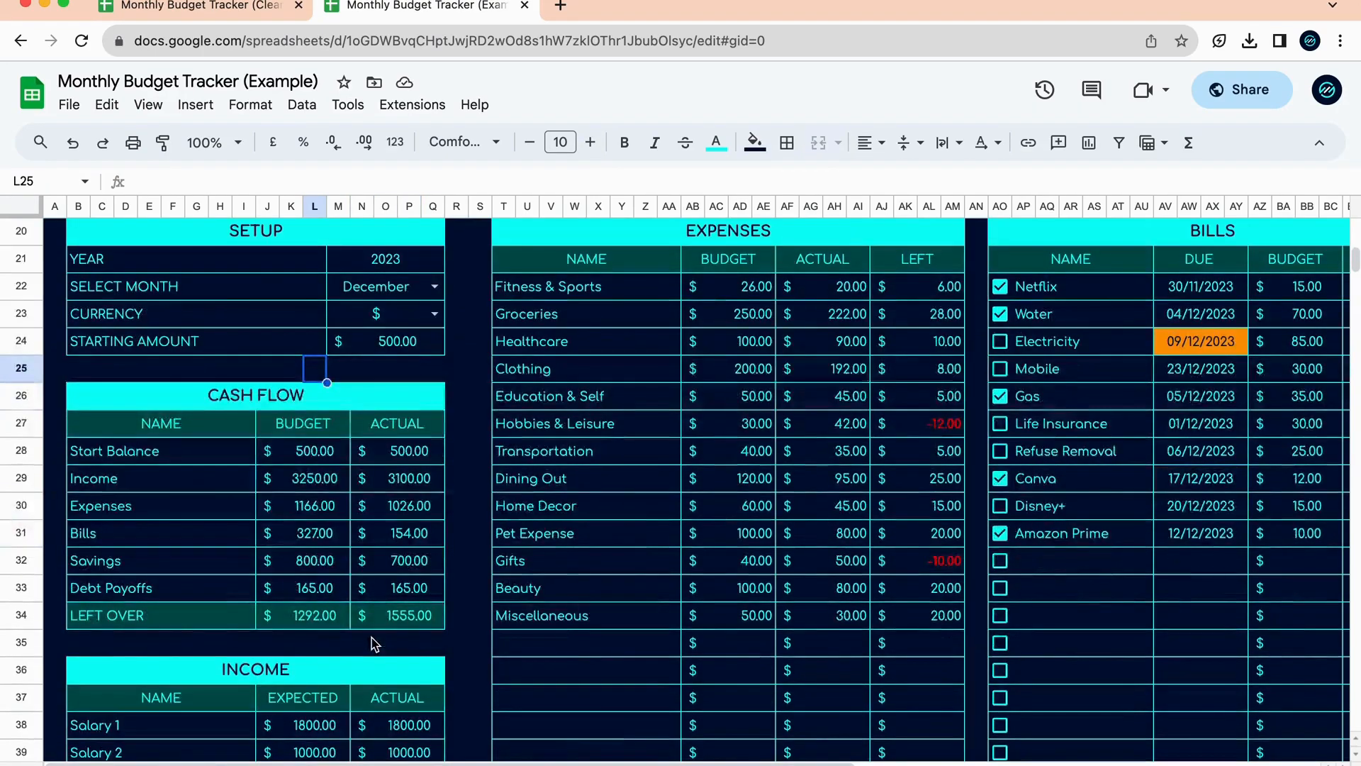
scroll(373, 643, down, 1)
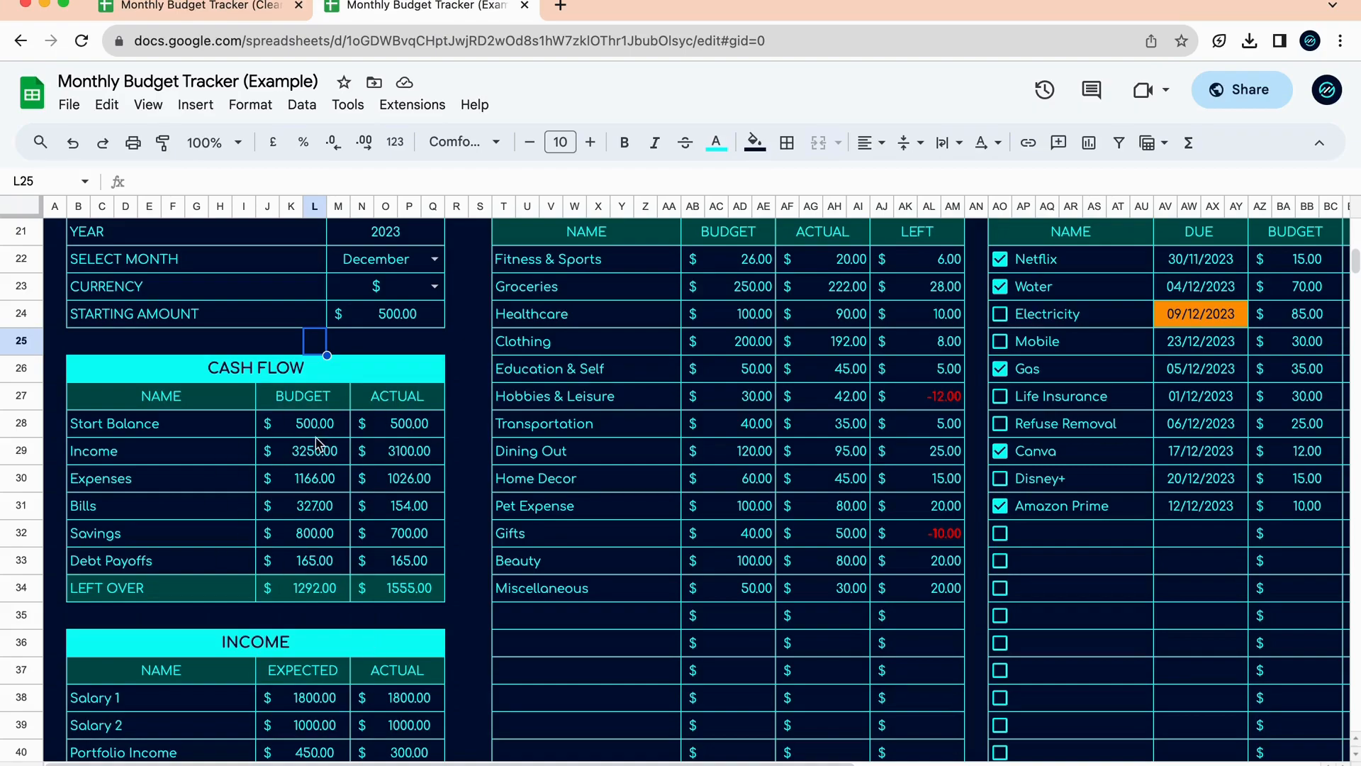
click(327, 529)
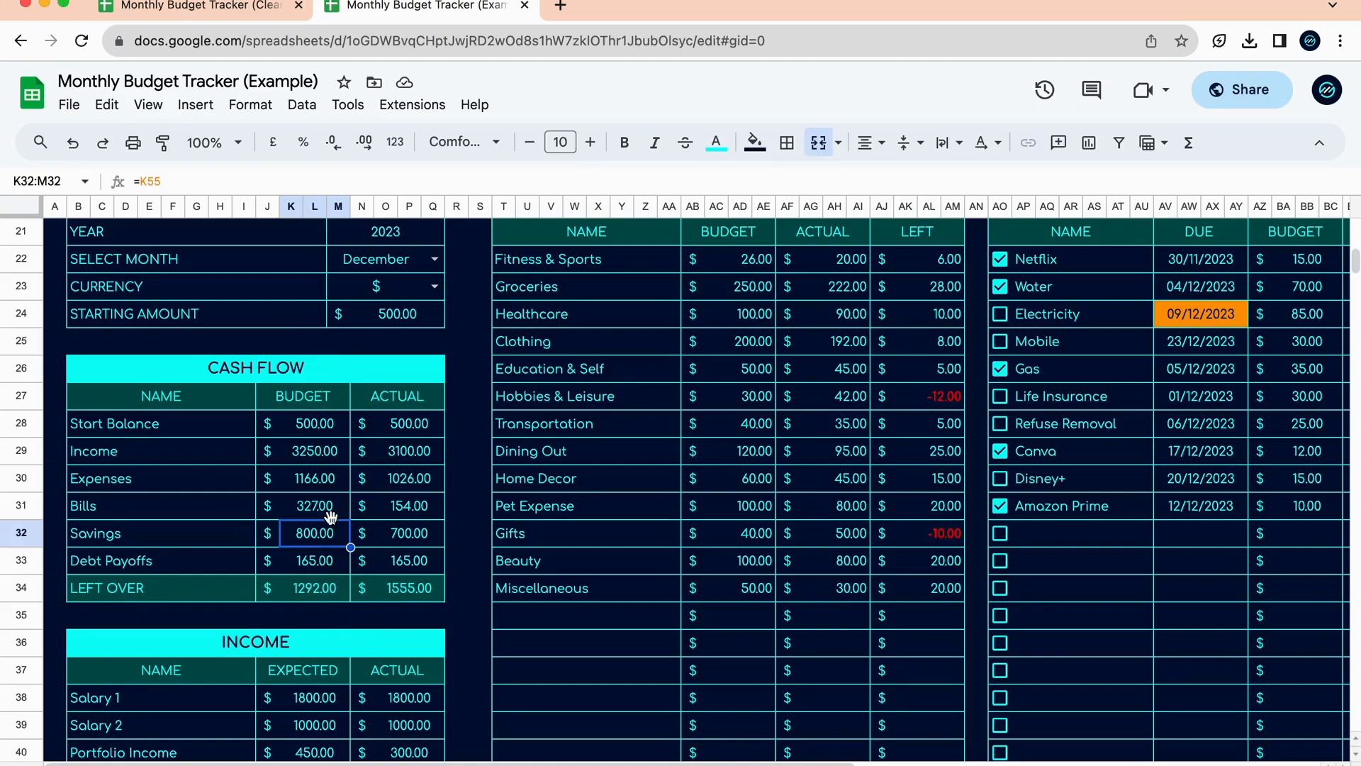
click(385, 542)
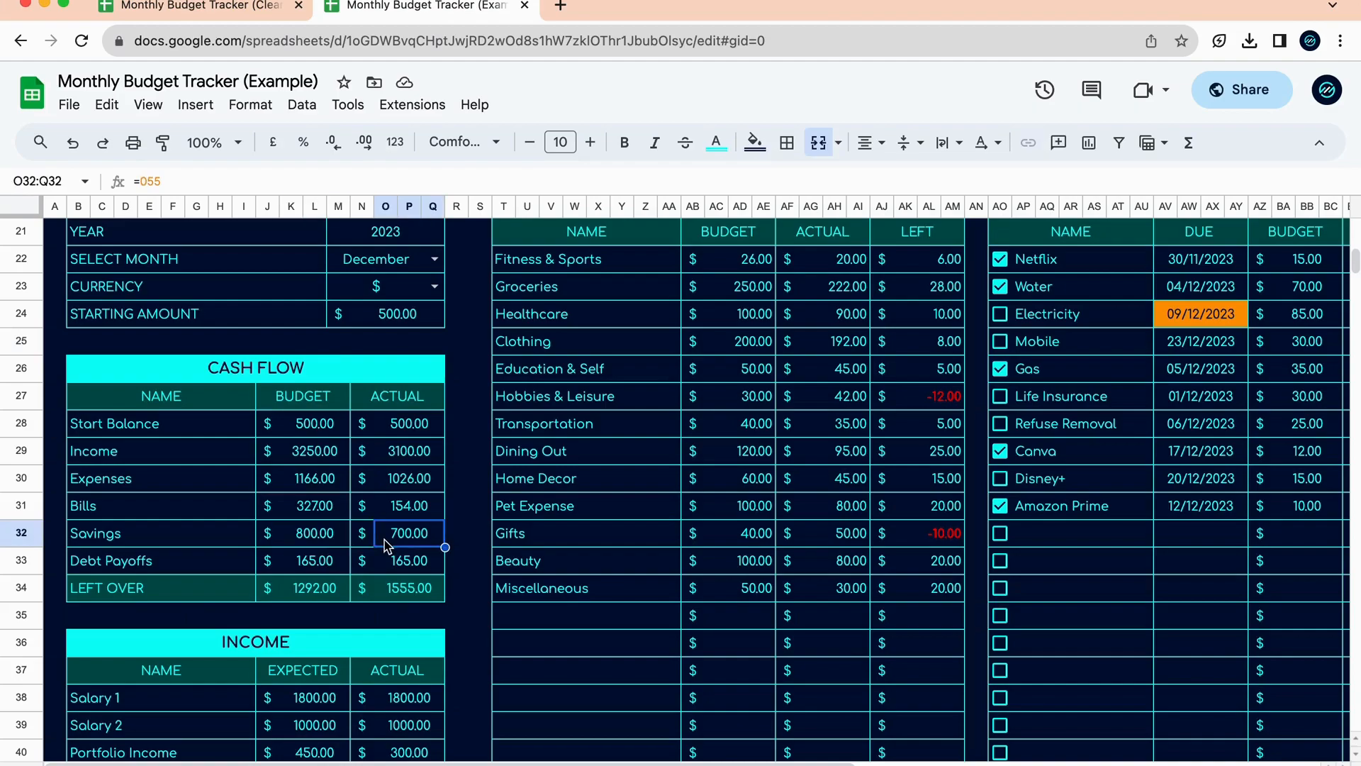
Try to overwrite the budgeted Expenses formula in the Cash Flow table with 1200 and cancel the edit.
click(316, 481)
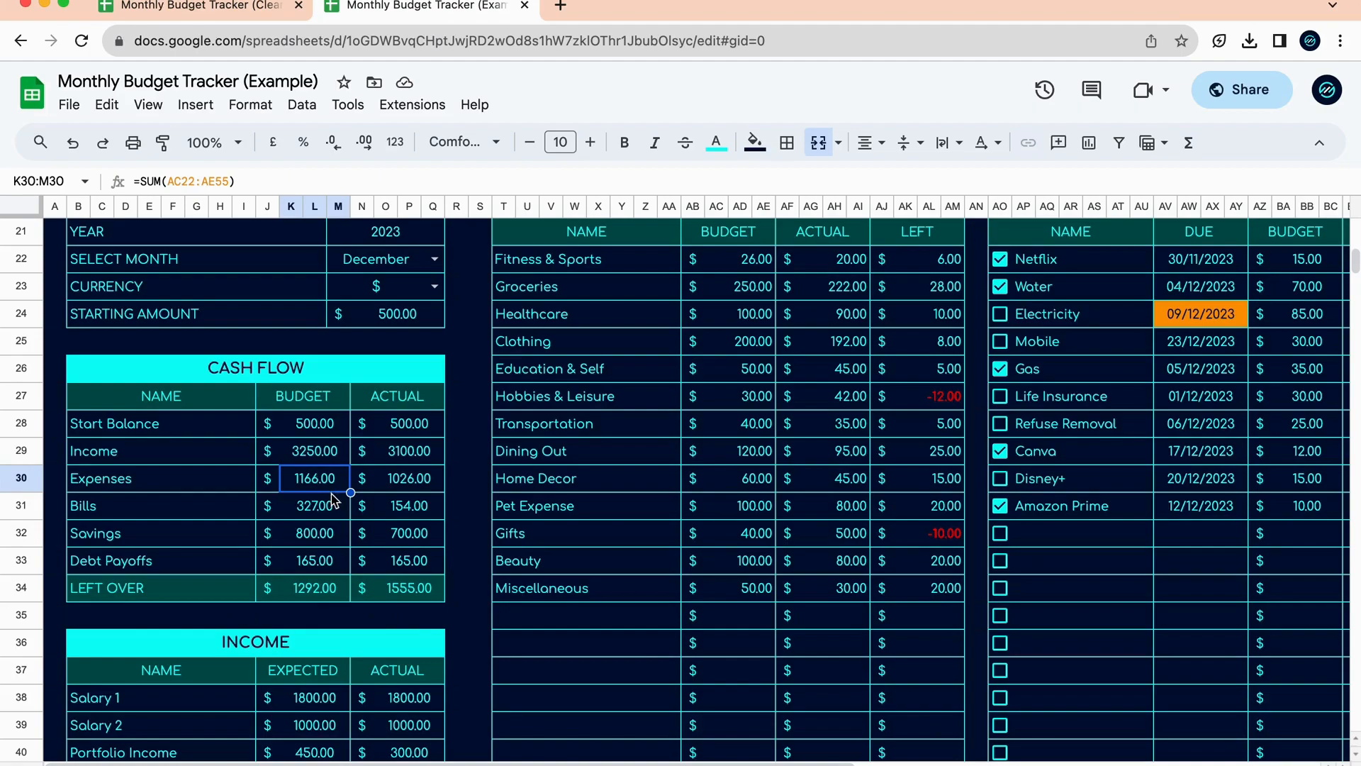
text(1200)
key(Return)
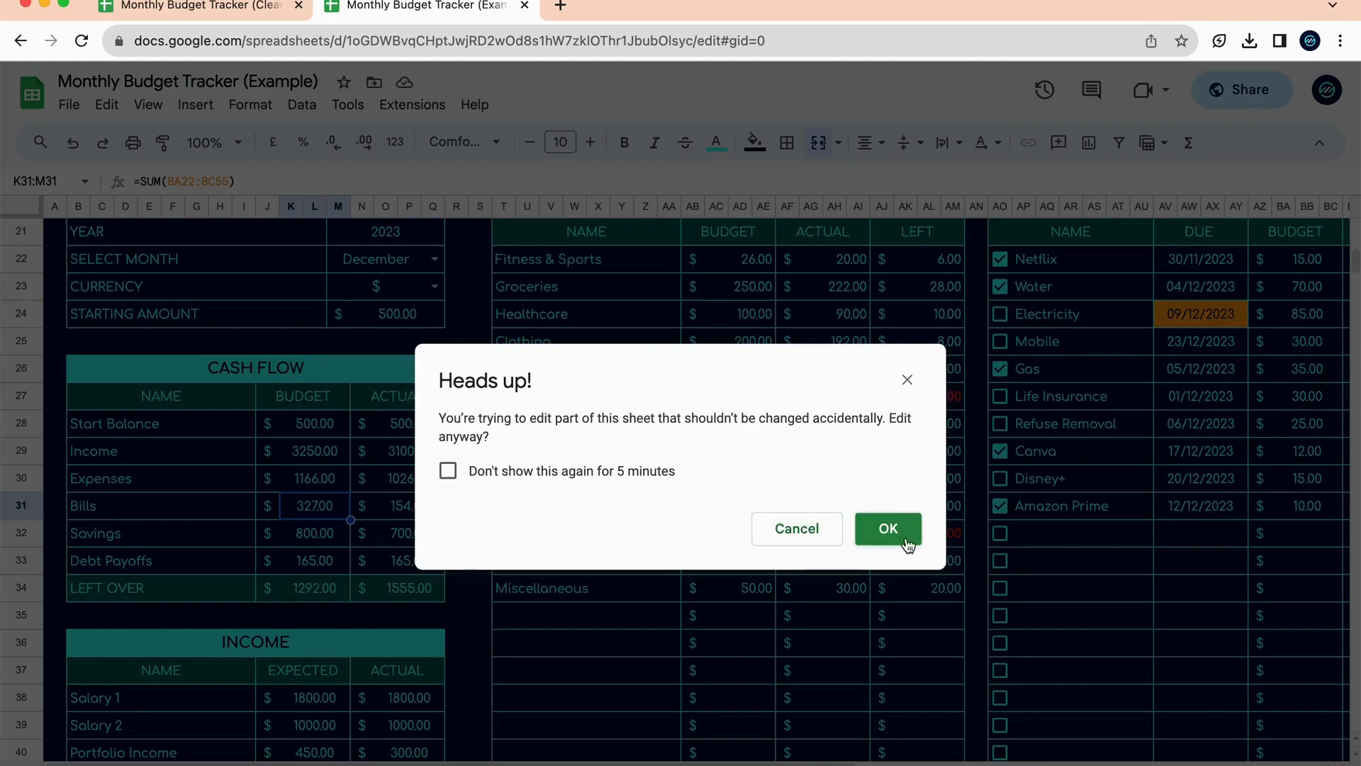
click(807, 541)
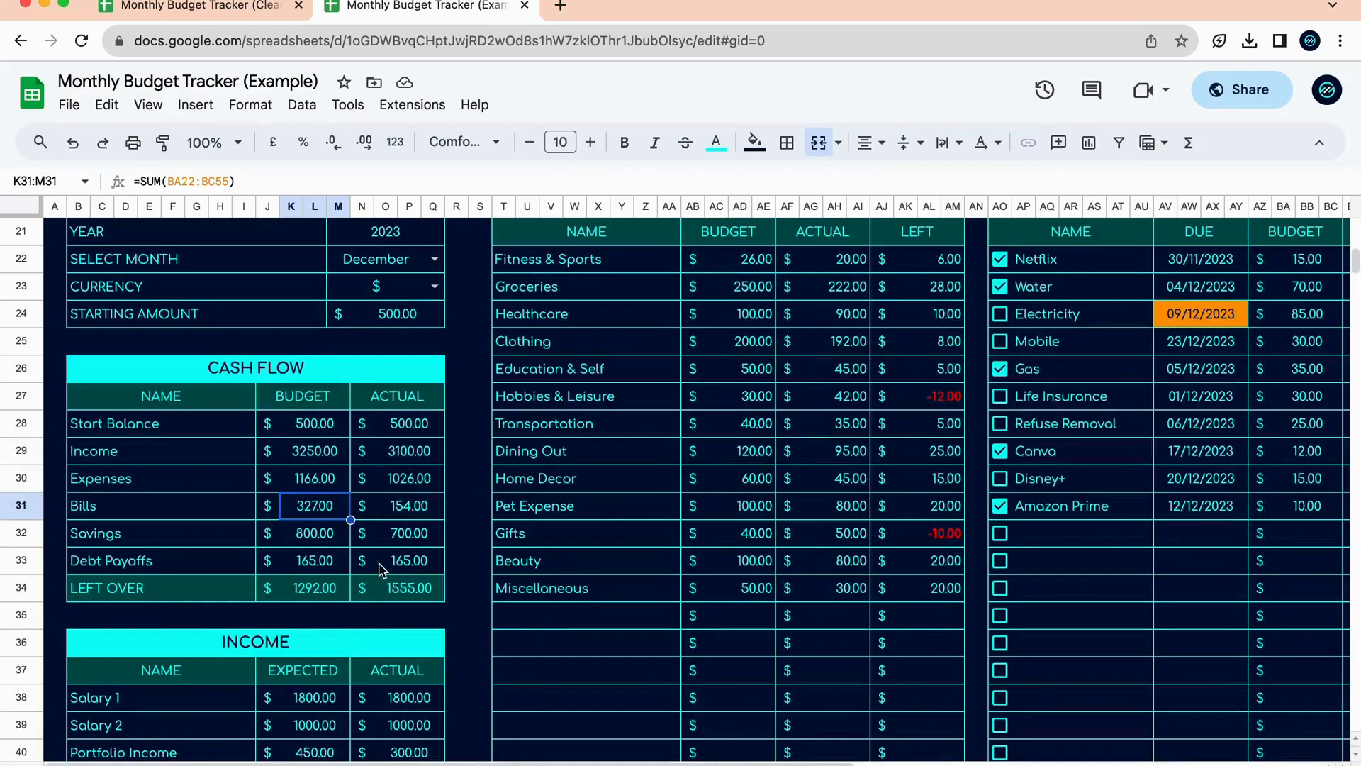
Highlight the Budget and Actual amounts of the Cash Flow table from Start Balance down to Left Over.
drag(323, 423, 322, 587)
drag(408, 427, 408, 588)
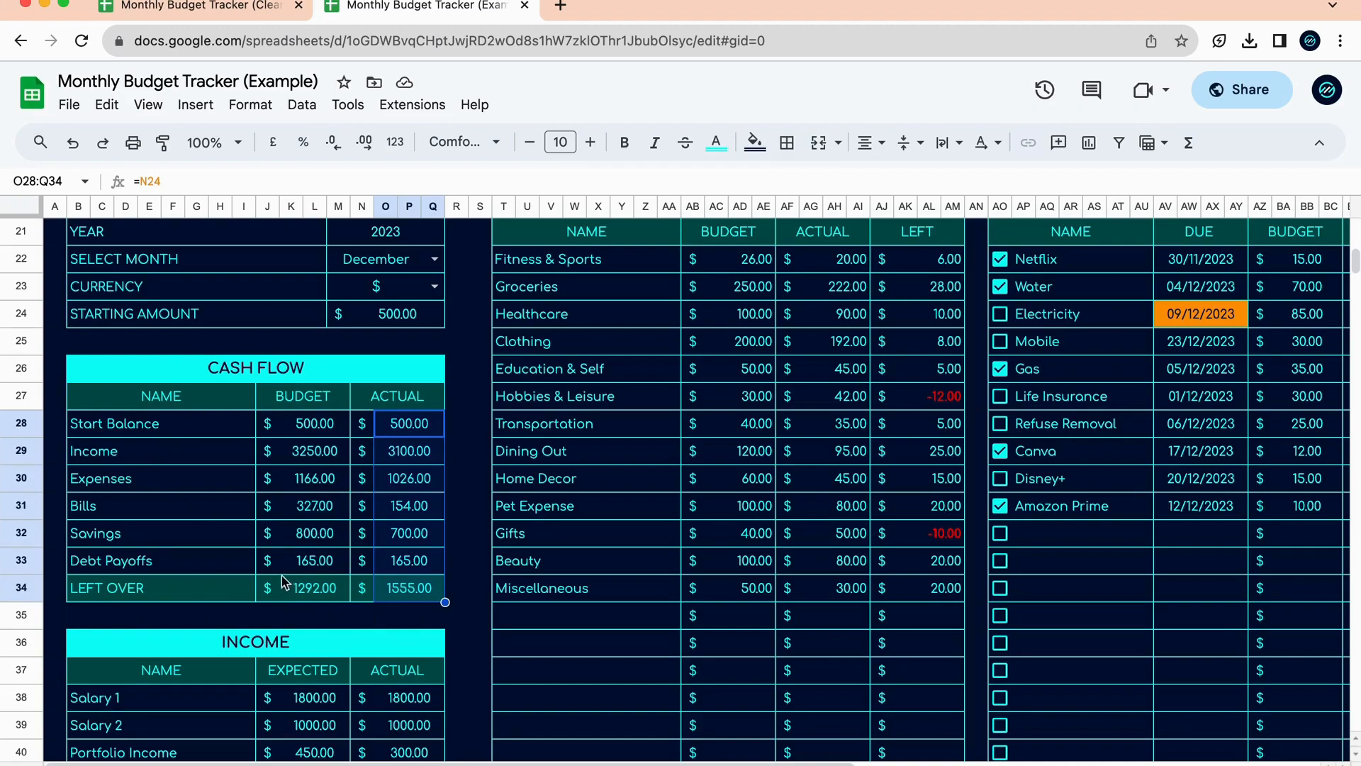
click(335, 615)
Go to the Income table, check its first name entry and highlight the Totals row.
scroll(335, 615, down, 5)
scroll(335, 615, up, 1)
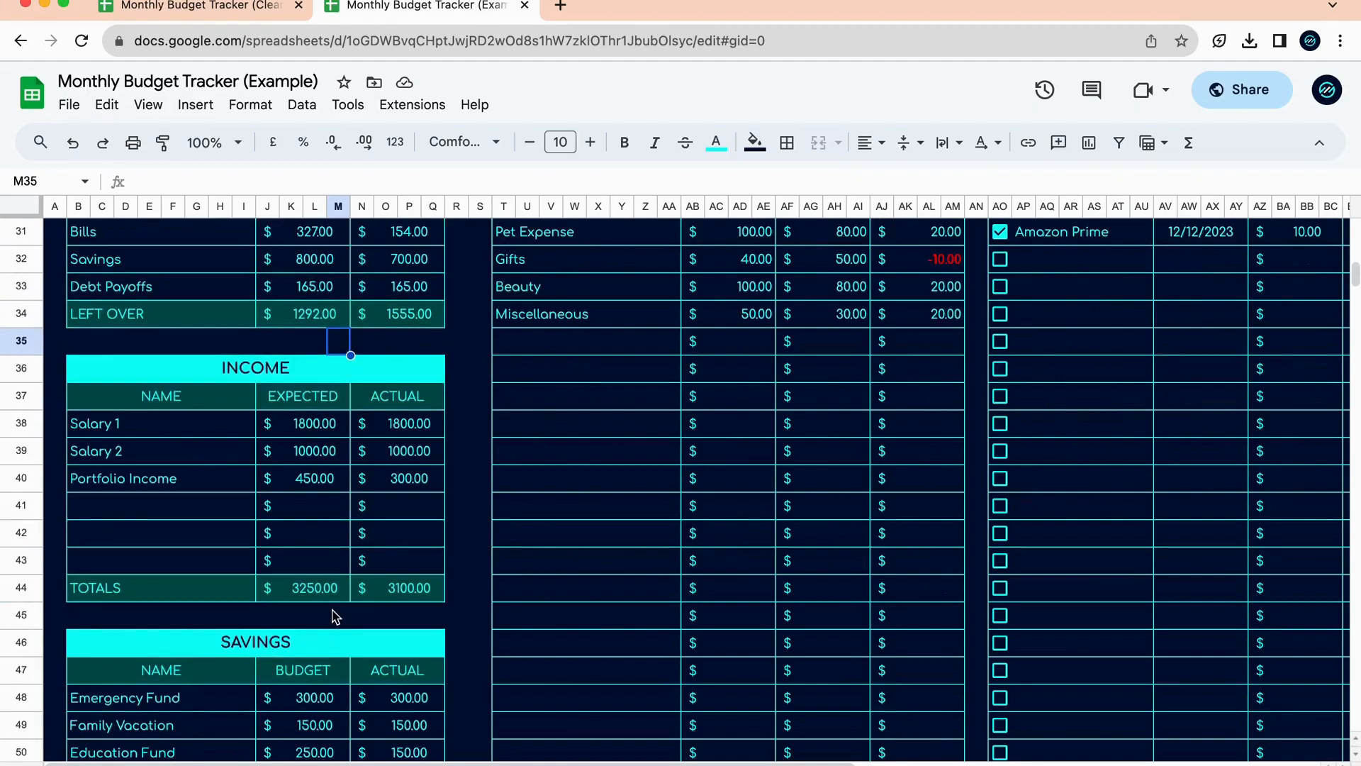
click(215, 432)
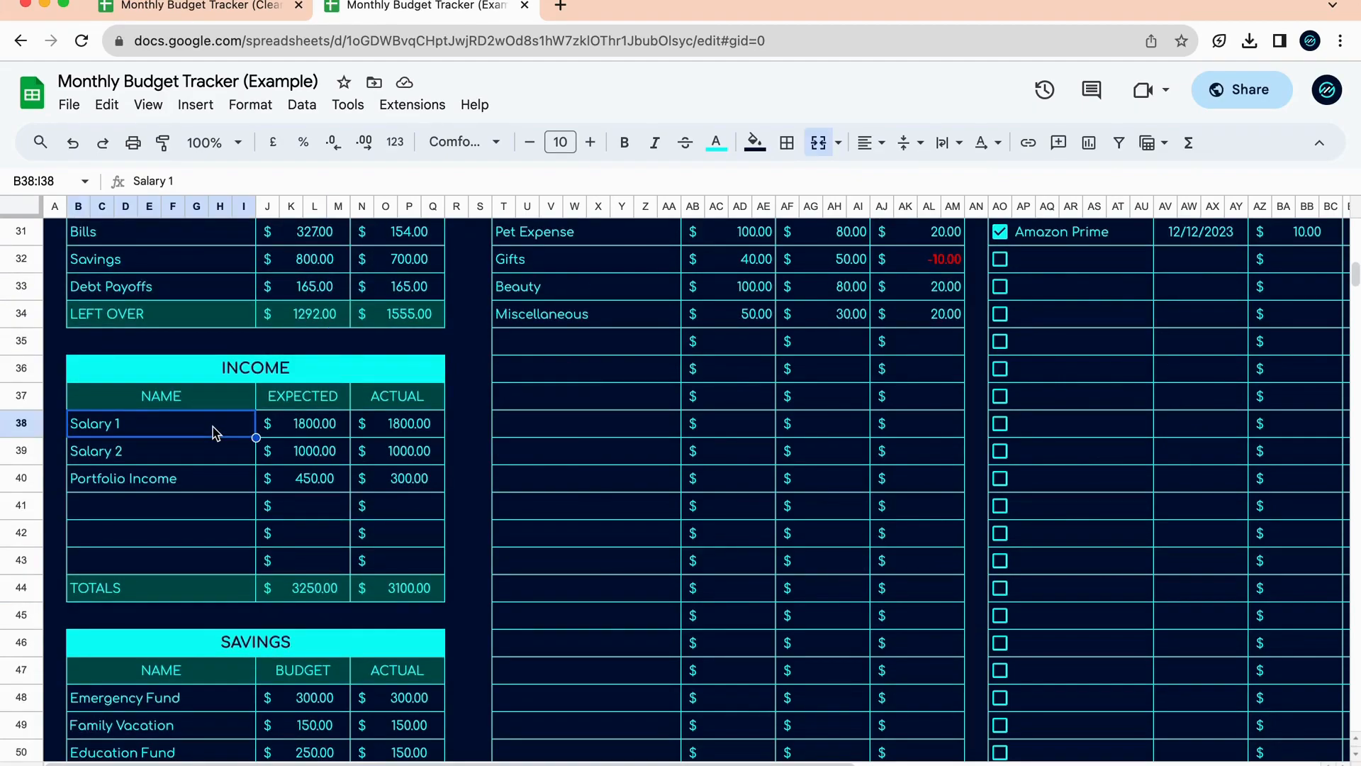
click(108, 595)
drag(270, 599, 395, 605)
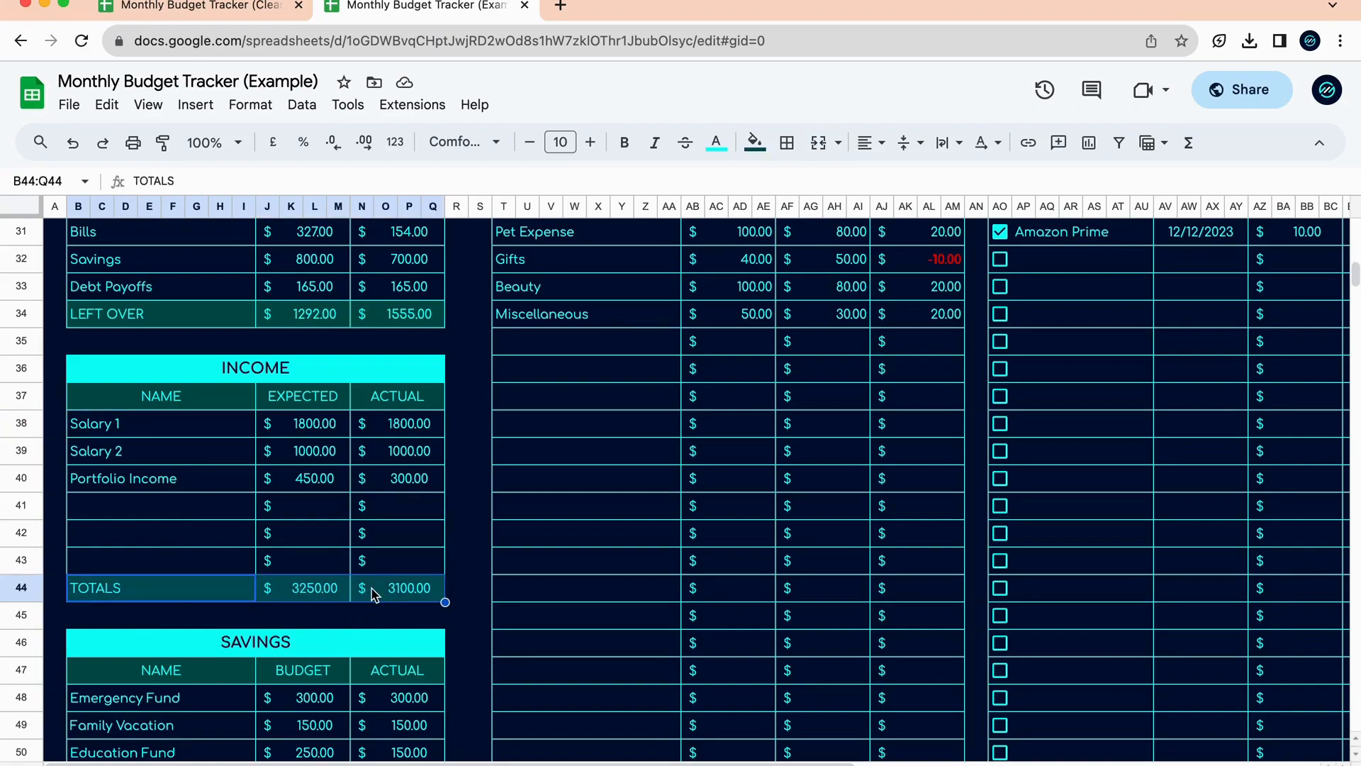
Review the Income table's title and its Name, Expected and Actual column headings.
click(257, 376)
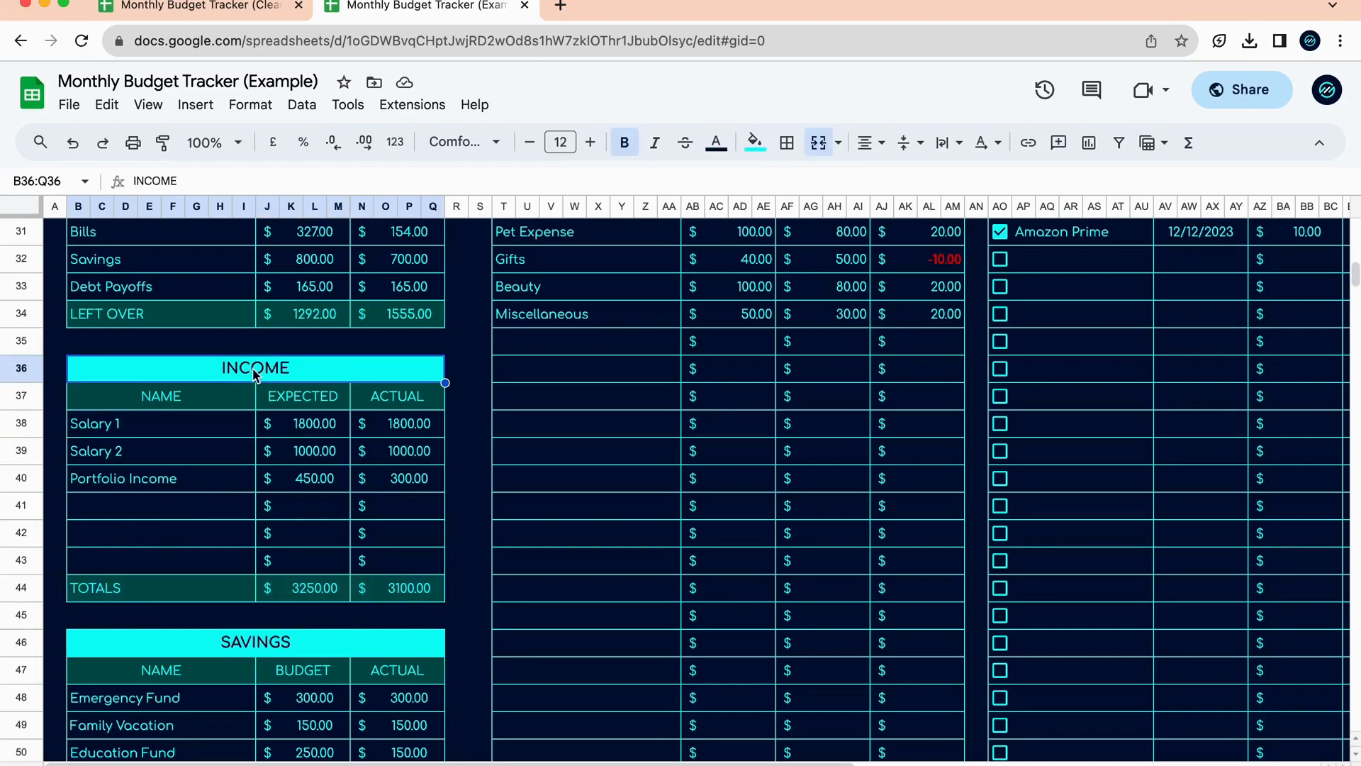
click(183, 396)
drag(237, 395, 380, 398)
double_click(380, 397)
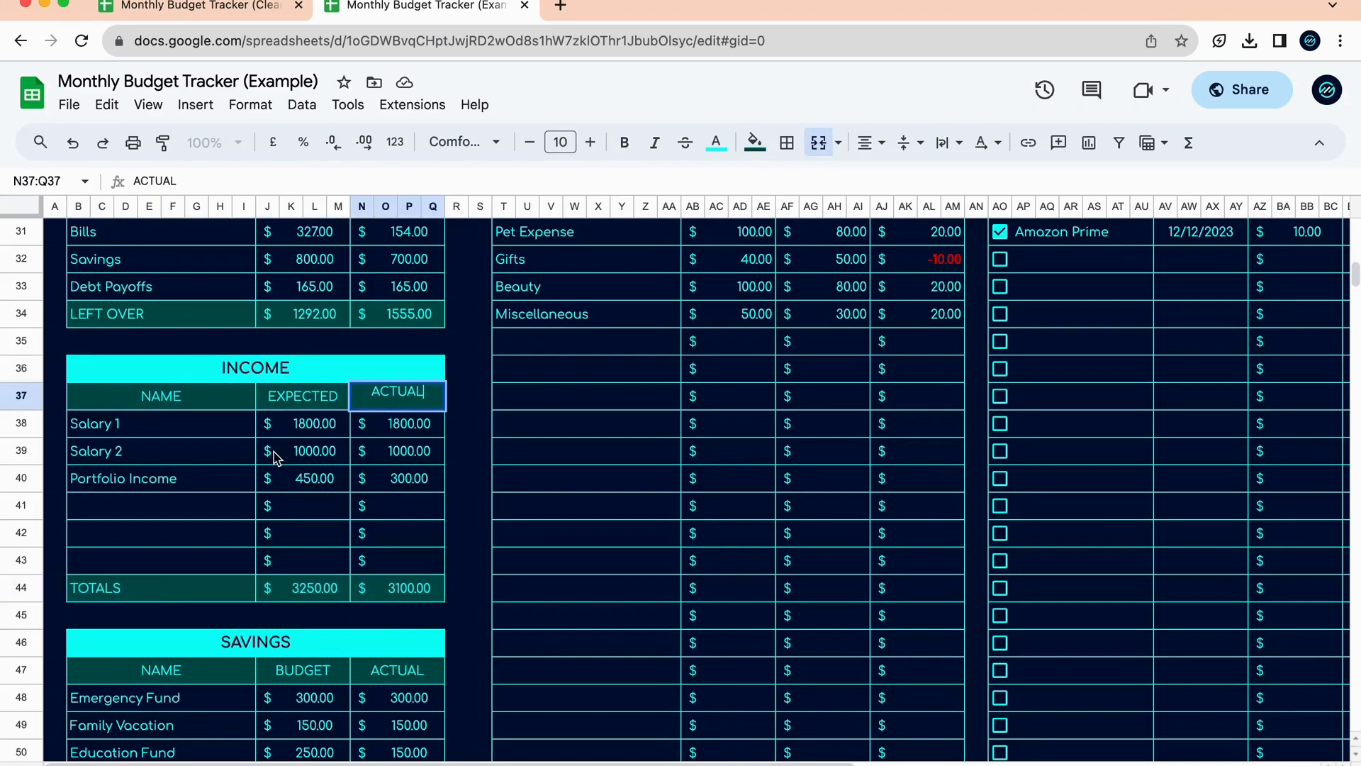
Highlight the Income table's name cells and check the Salary 1, Salary 2 and Portfolio Income entries.
click(187, 477)
drag(219, 431, 217, 564)
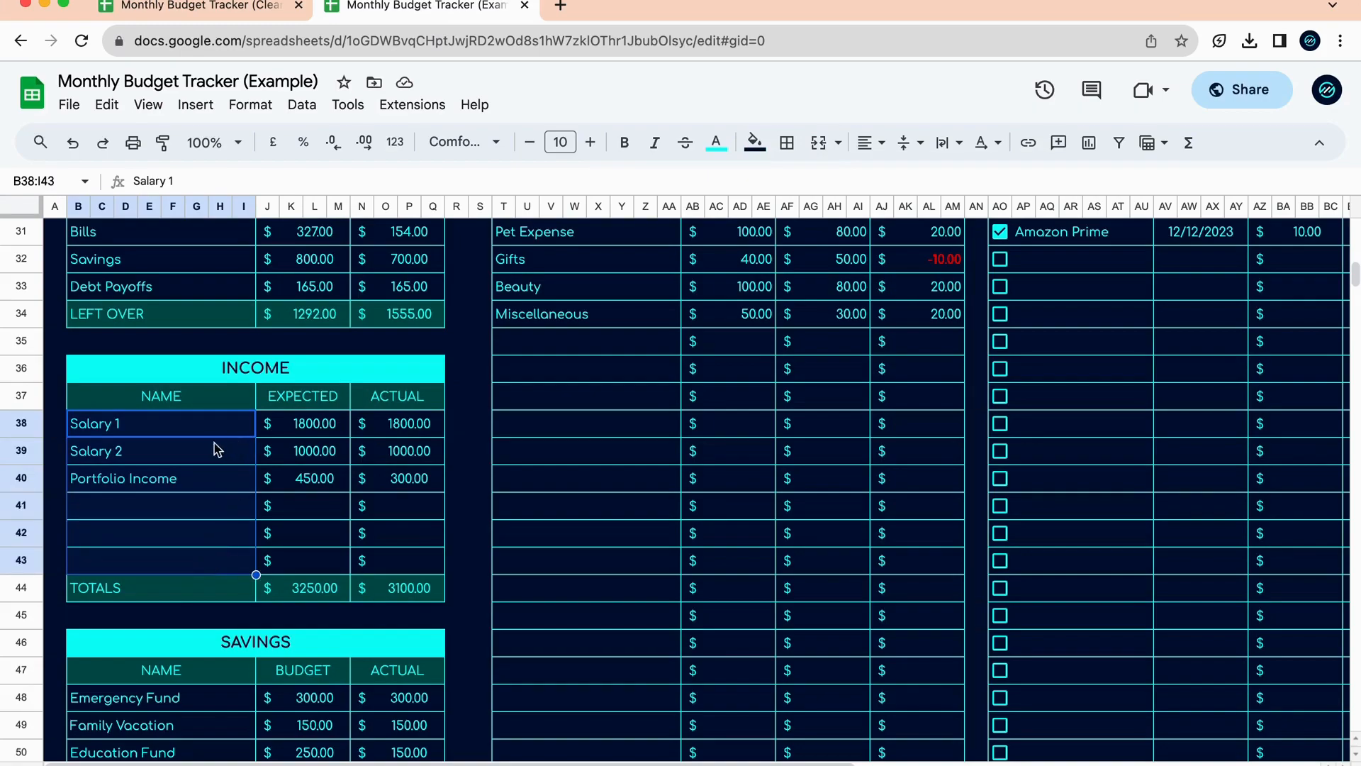
click(171, 433)
click(171, 460)
click(173, 484)
Enter Salary 3 as a name in the first empty Income row and clear it again.
click(197, 513)
text(a)
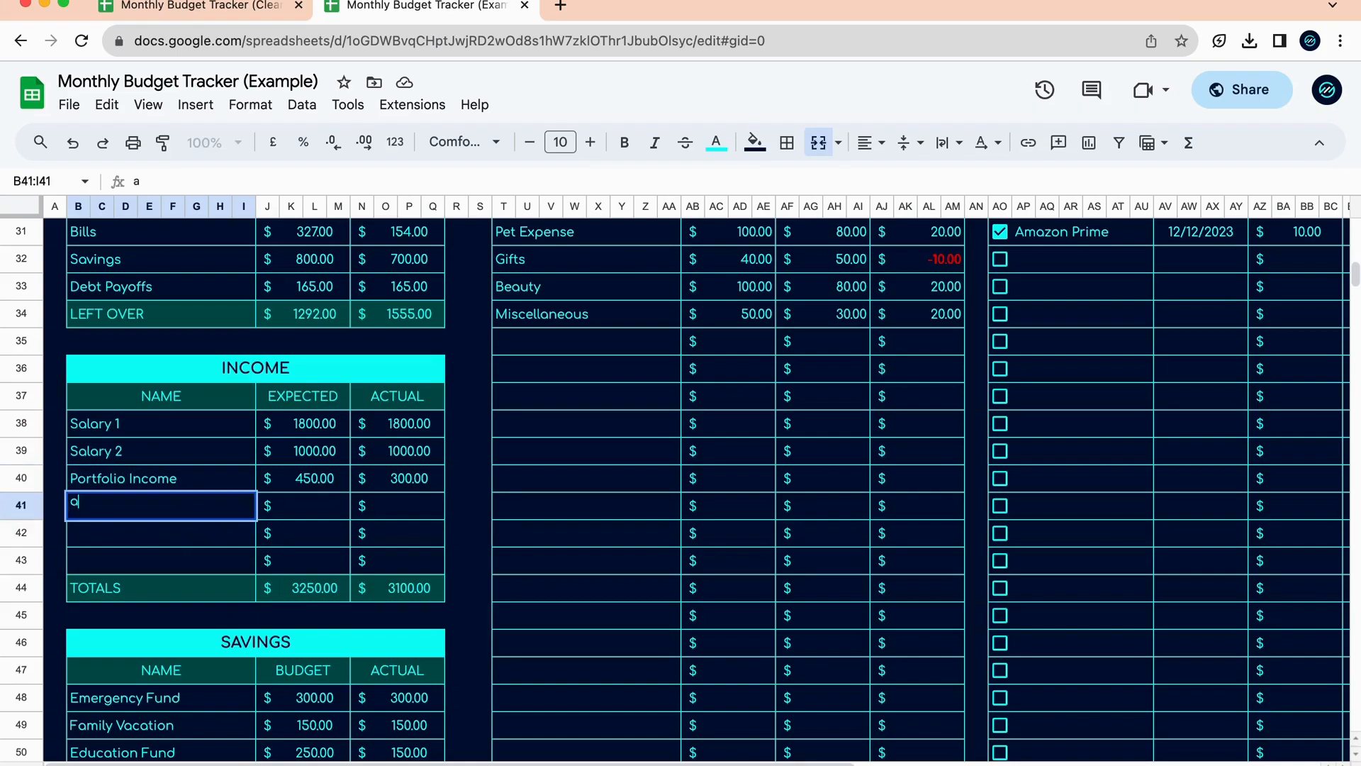
text(Salary 3)
key(Return)
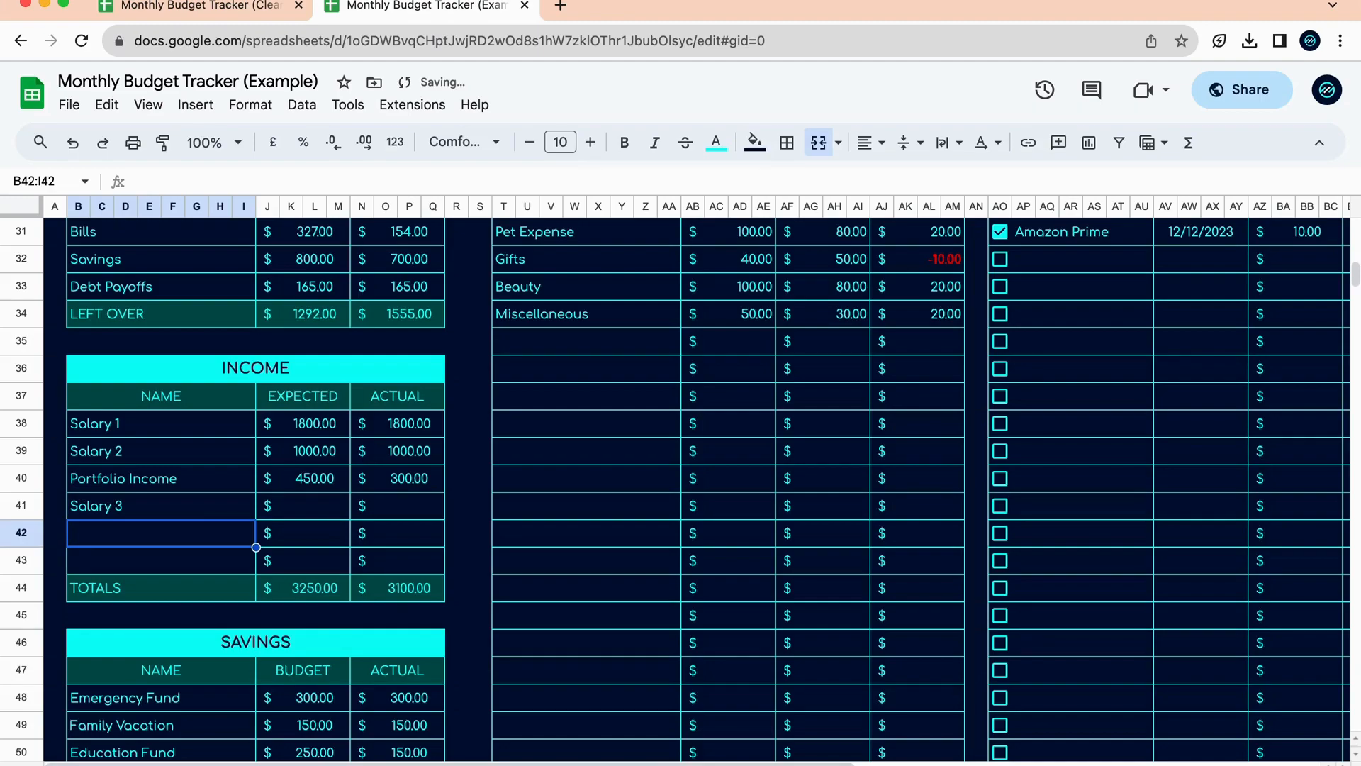
click(162, 508)
key(Delete)
Highlight the Expected amount cells of the Income table from Salary 1 down to the last empty row.
click(305, 451)
click(322, 429)
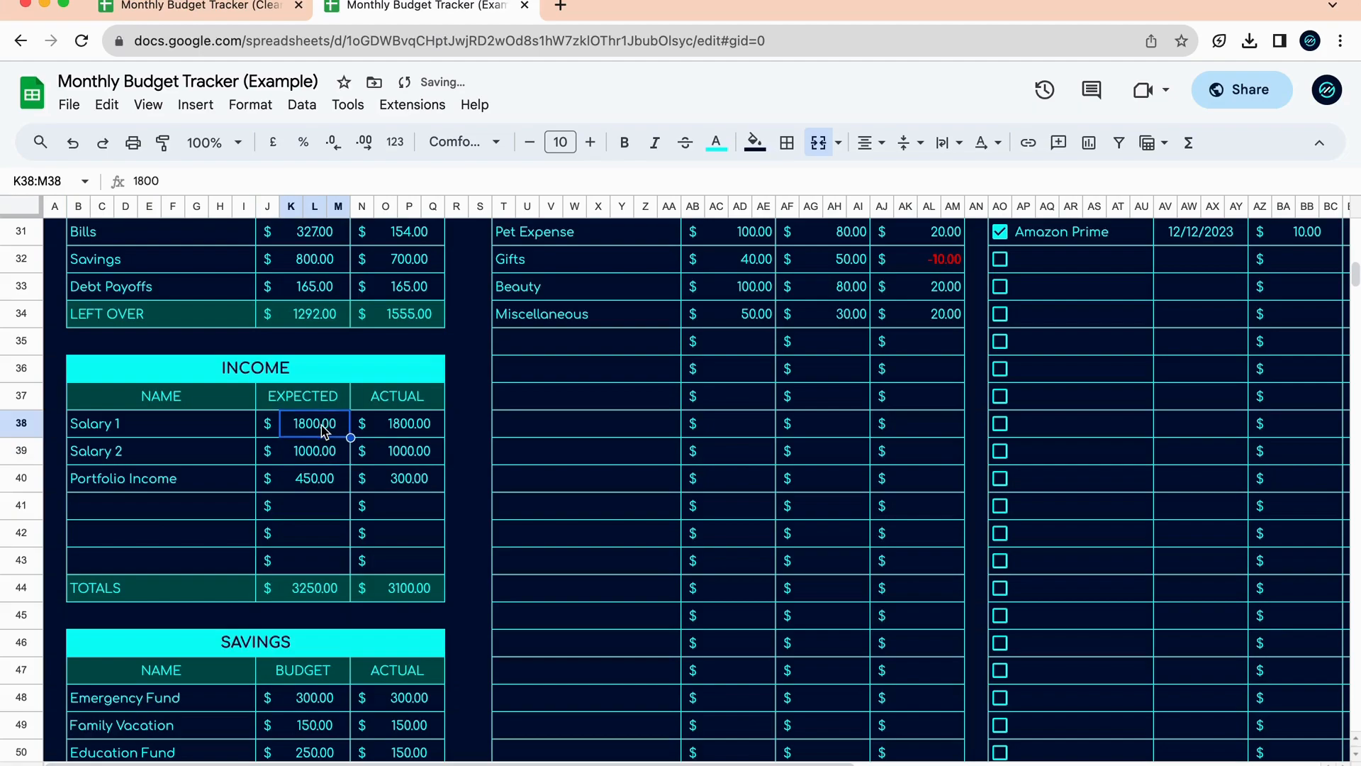
shift+click(324, 565)
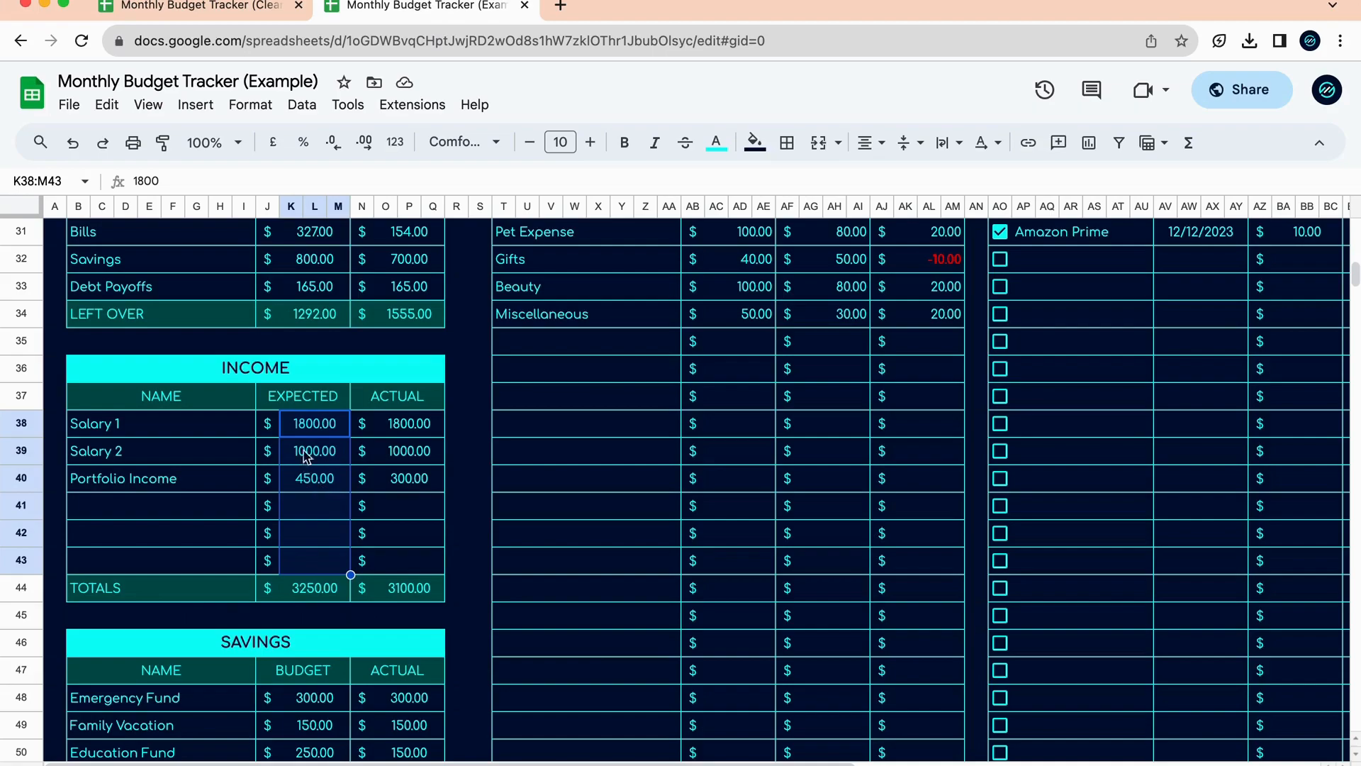
Try 1900 as the expected amount for Salary 1 and set it back to 1800.
click(341, 426)
double_click(333, 427)
double_click(321, 420)
text(1900)
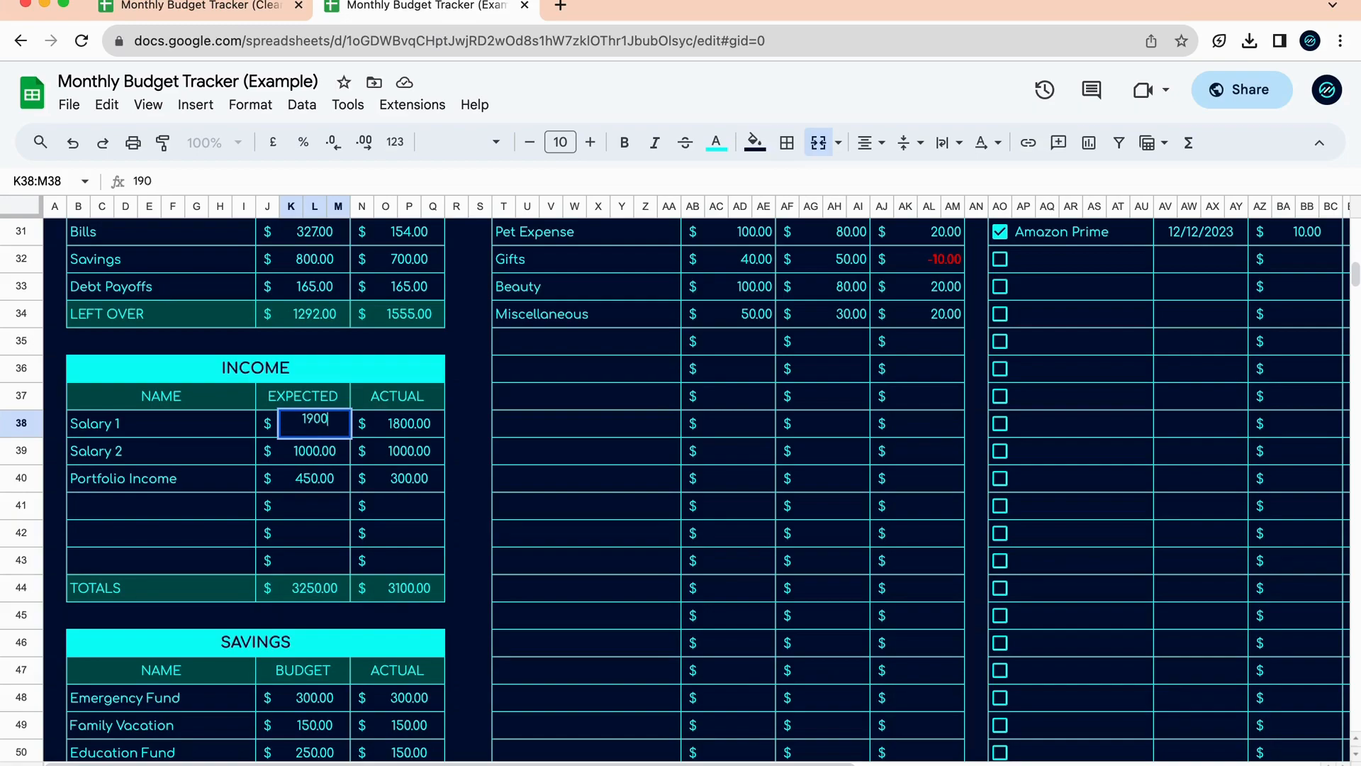
key(Return)
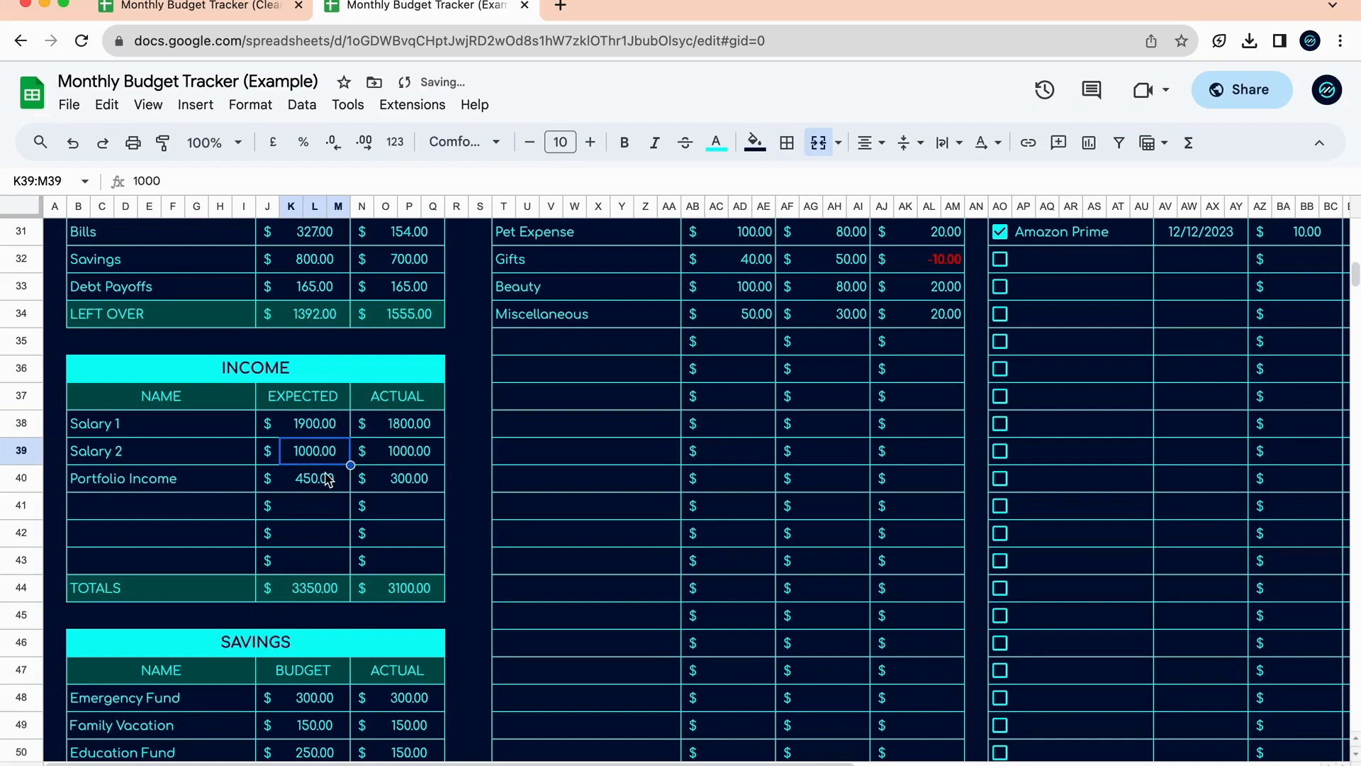
click(324, 434)
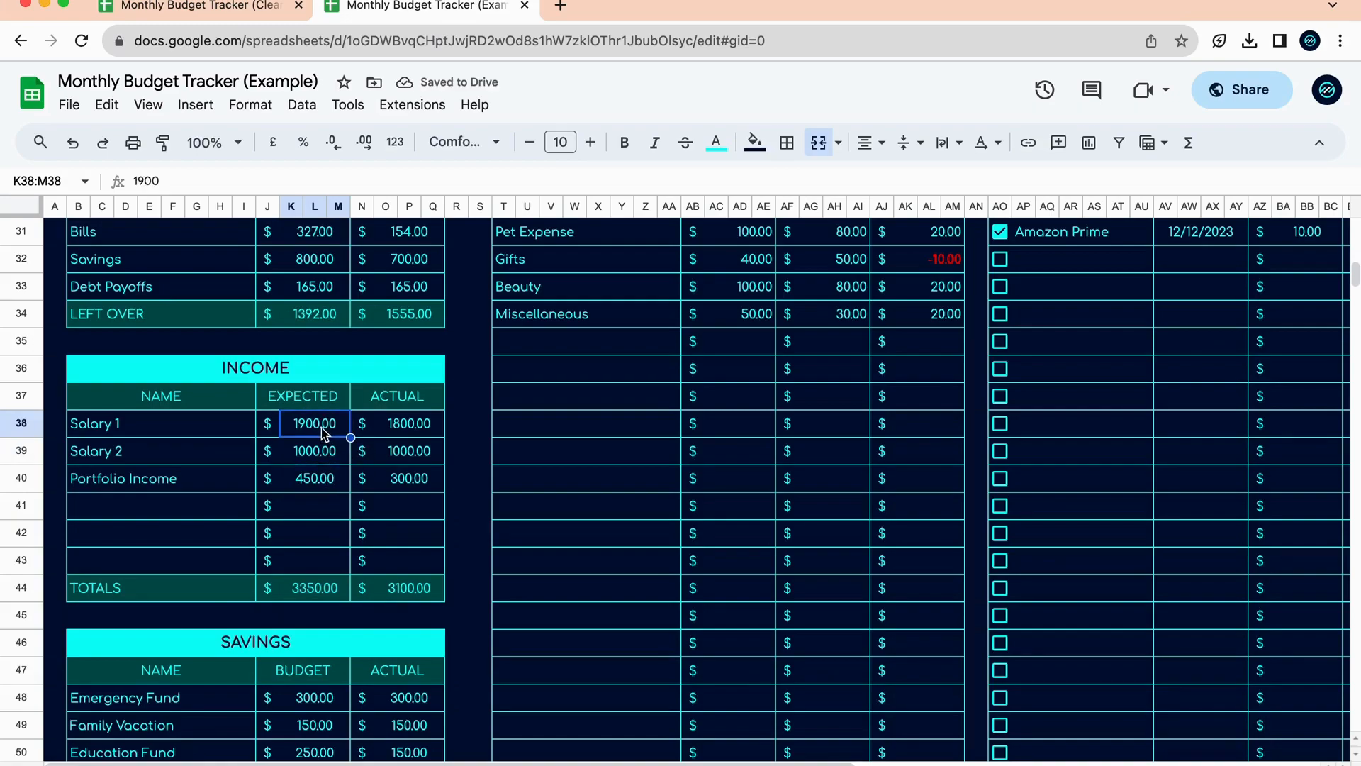
text(1800)
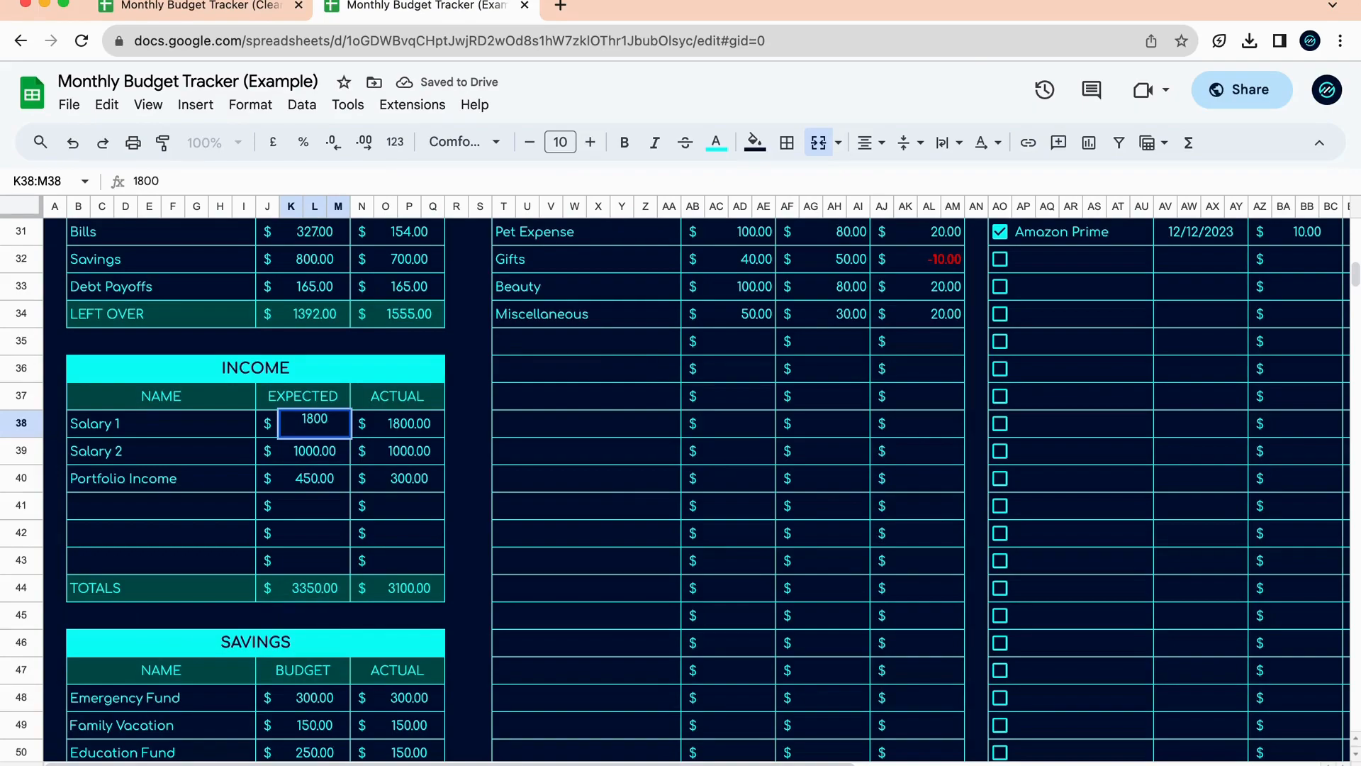
key(Return)
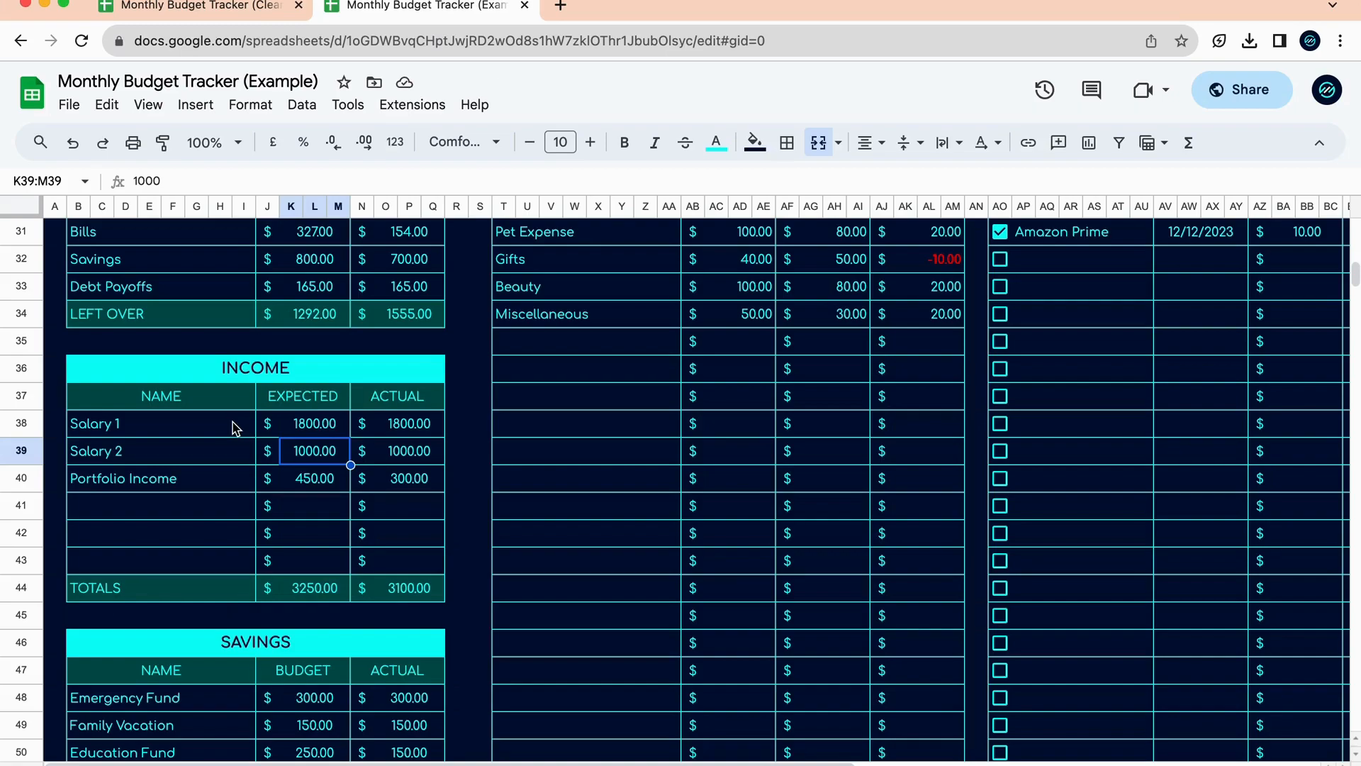
Highlight the Income table's Name, Expected and Actual cells in turn and compare them with the Cash Flow table.
drag(236, 428, 236, 577)
drag(334, 427, 335, 564)
drag(428, 422, 428, 550)
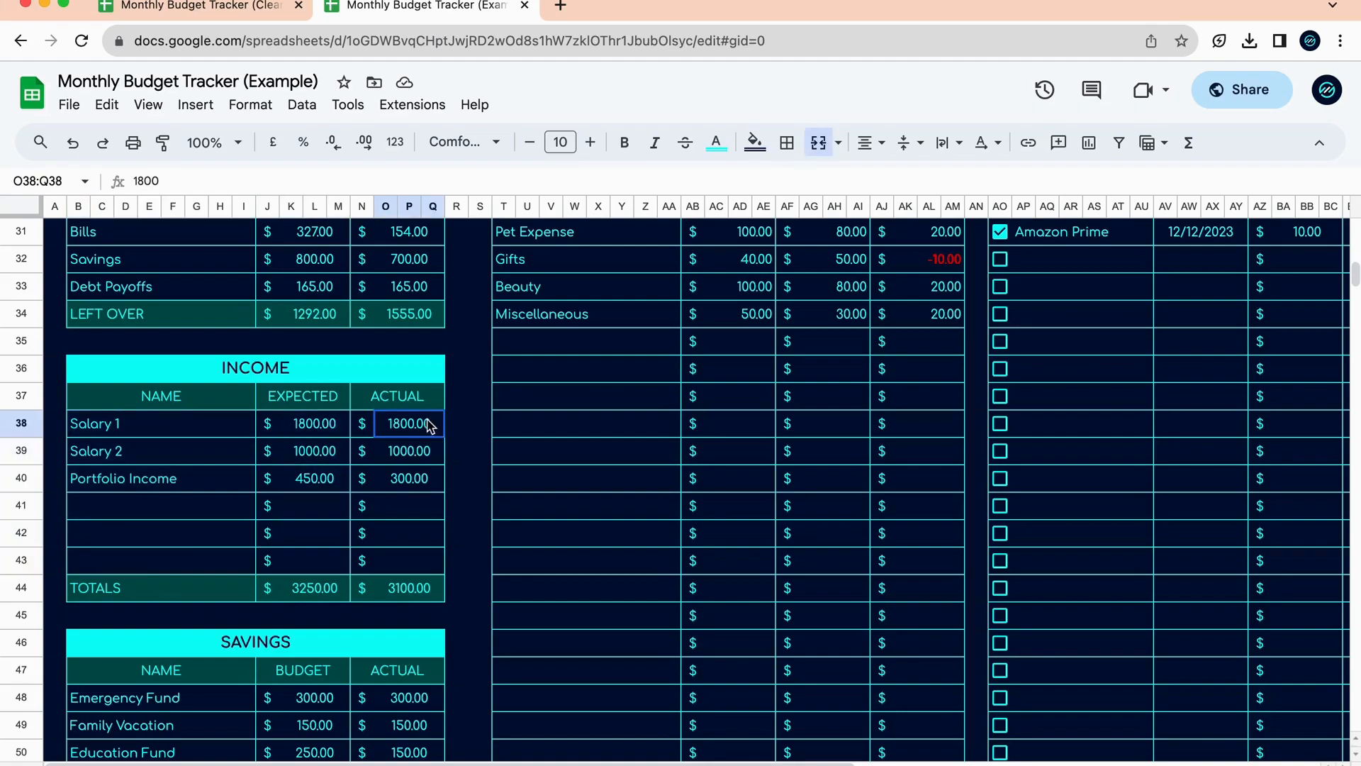
scroll(428, 583, up, 2)
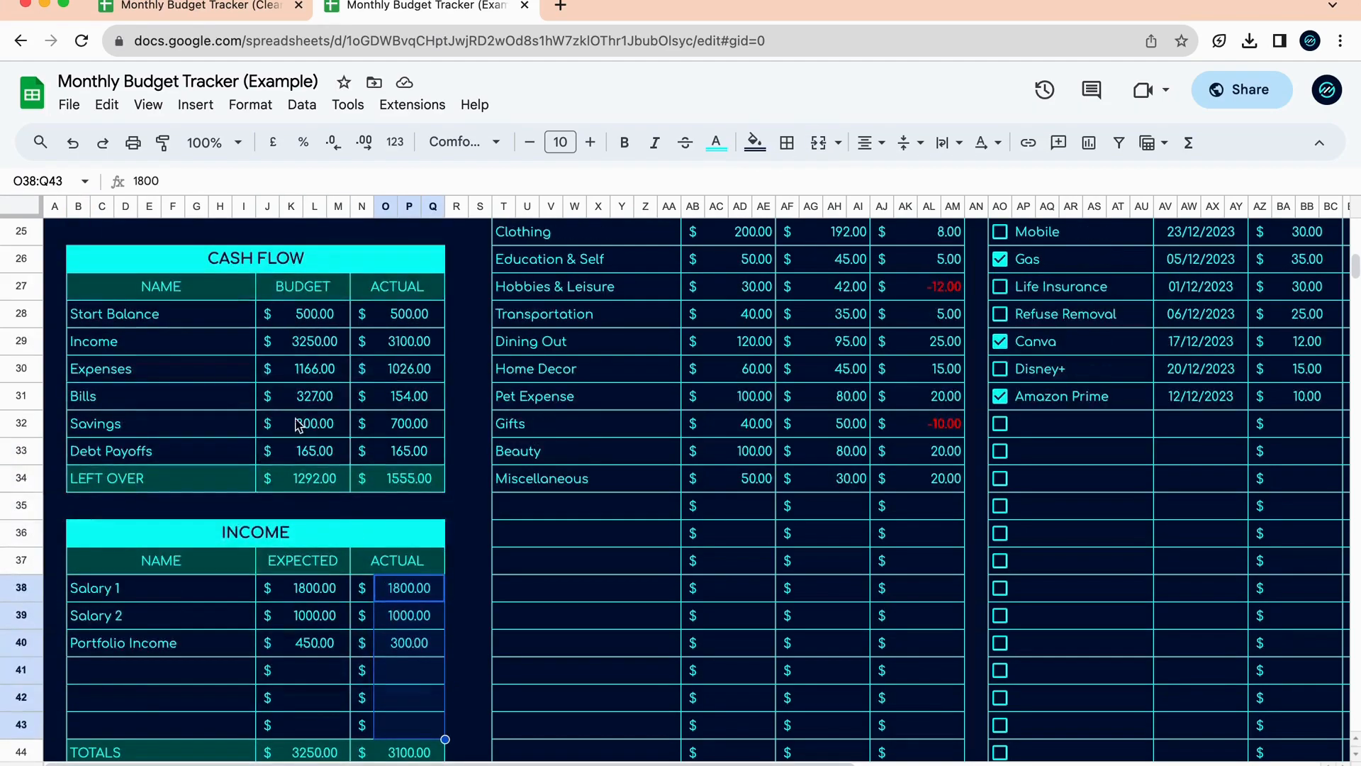
scroll(383, 468, down, 2)
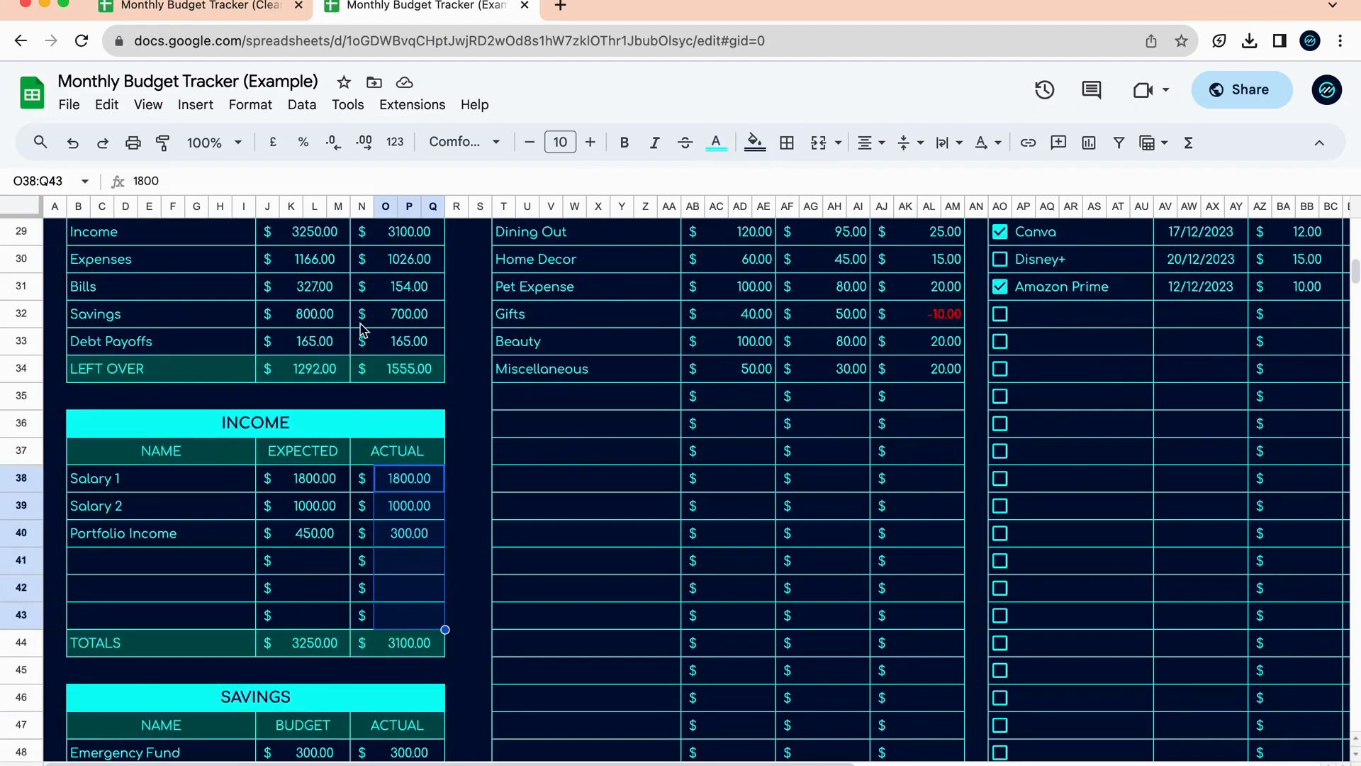
Highlight the Savings table's Name, Budget and Actual cells in turn, followed by its Totals row.
scroll(348, 507, down, 5)
scroll(315, 474, down, 1)
drag(183, 426, 188, 592)
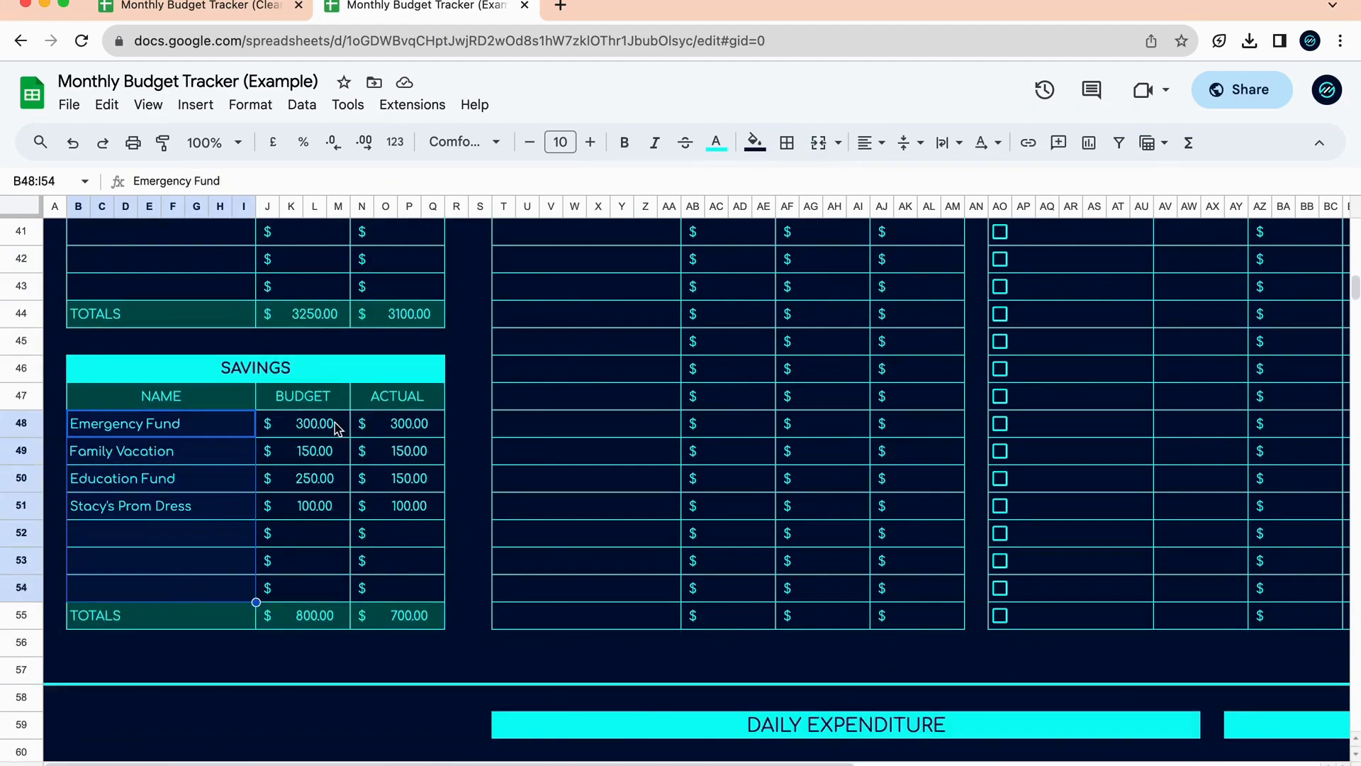
drag(335, 426, 339, 592)
drag(425, 426, 435, 608)
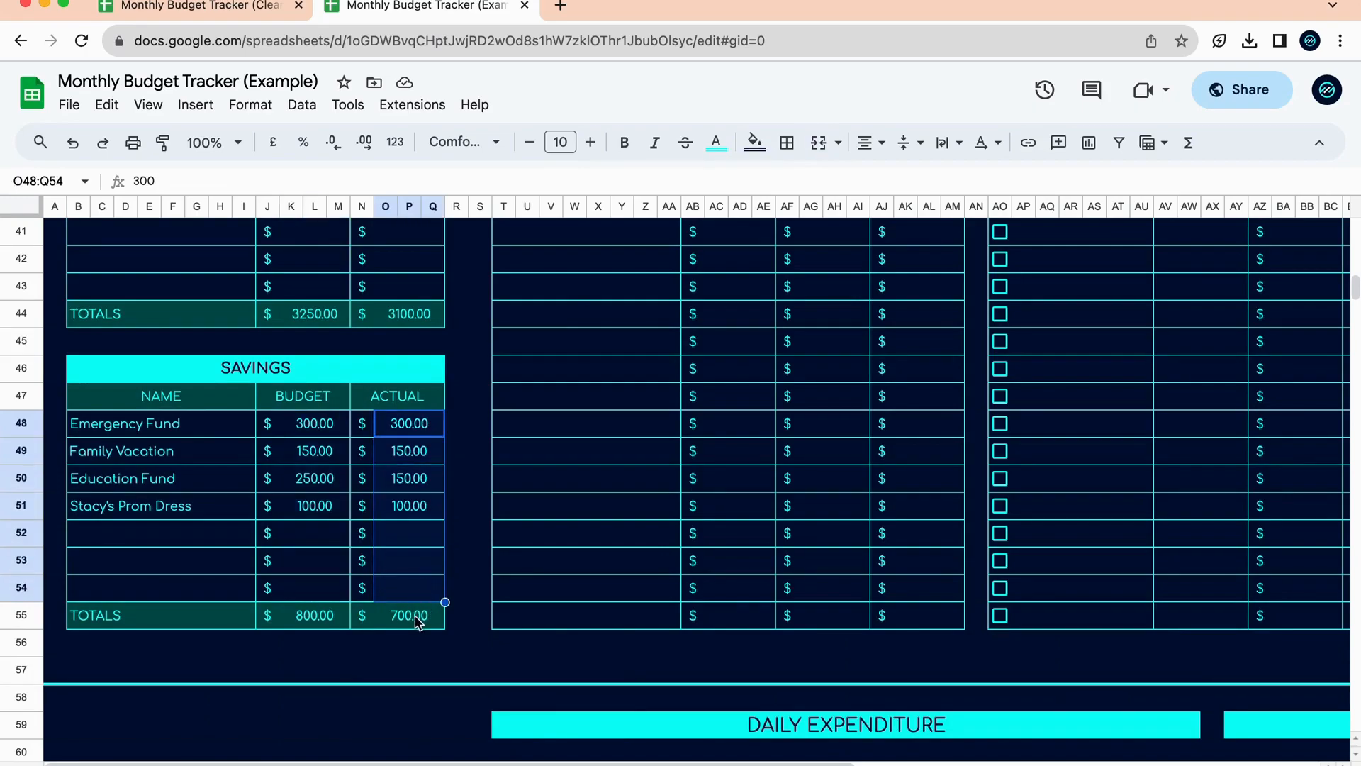
drag(426, 624, 213, 623)
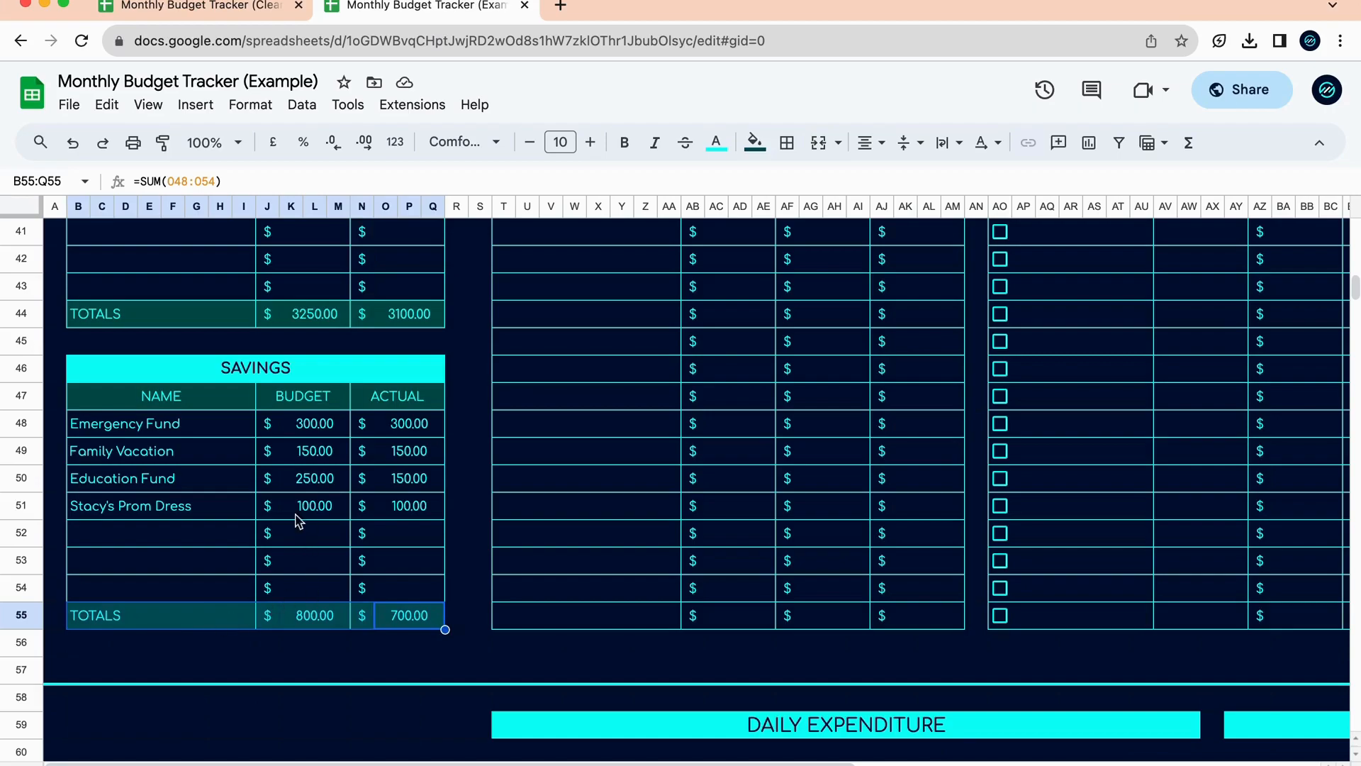
Try to overwrite the currency symbol beside the Family Vacation budget with "r" and cancel the edit.
double_click(271, 451)
click(293, 473)
click(266, 445)
text(r)
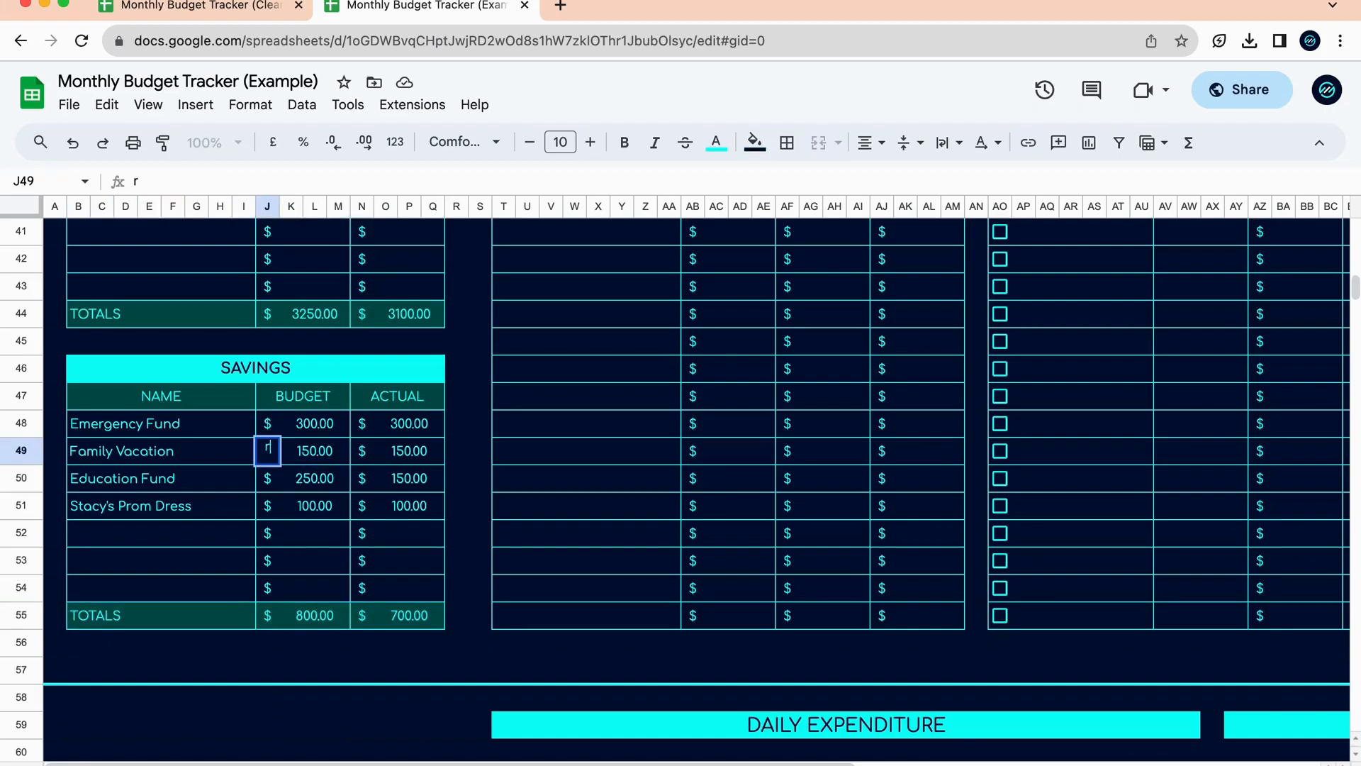
key(Return)
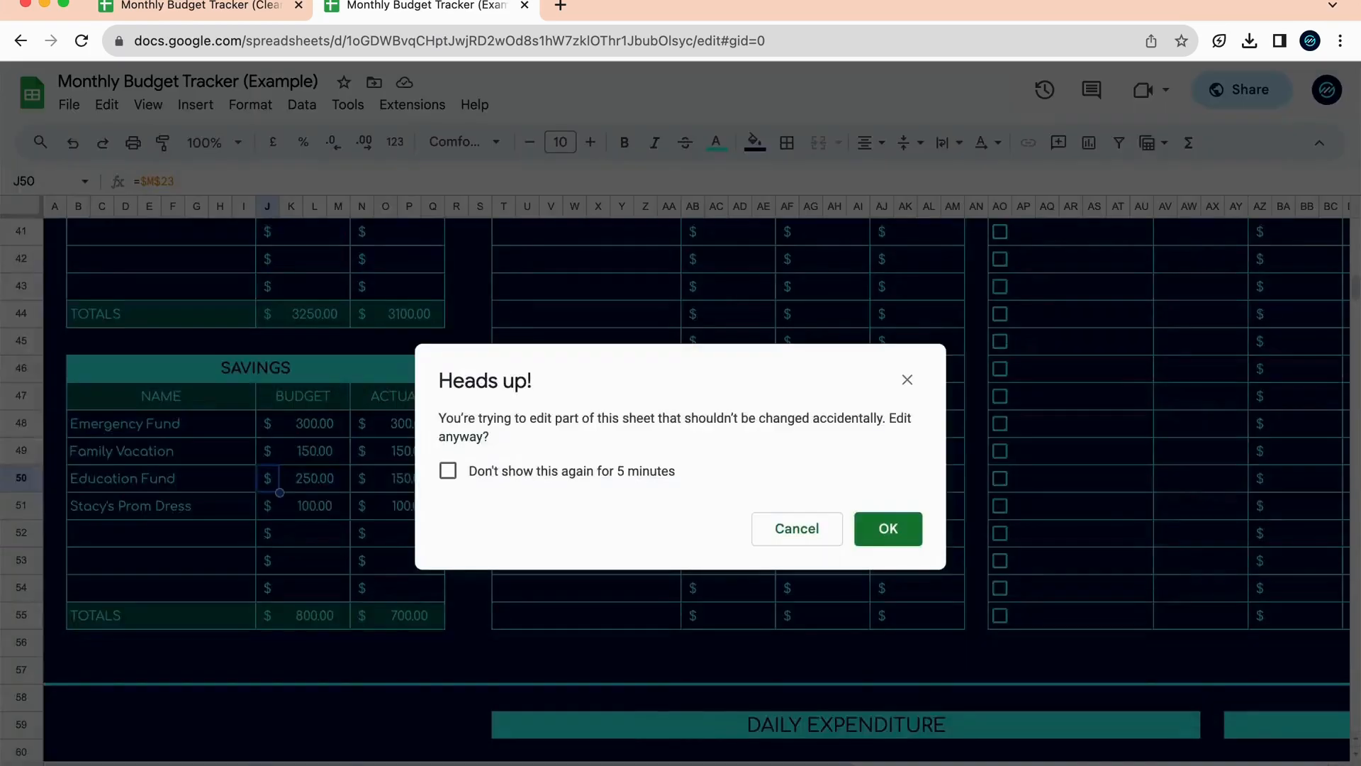
click(824, 541)
Switch the tracker's currency in the Setup table to £ and back to $, and highlight the Setup values.
scroll(825, 547, up, 10)
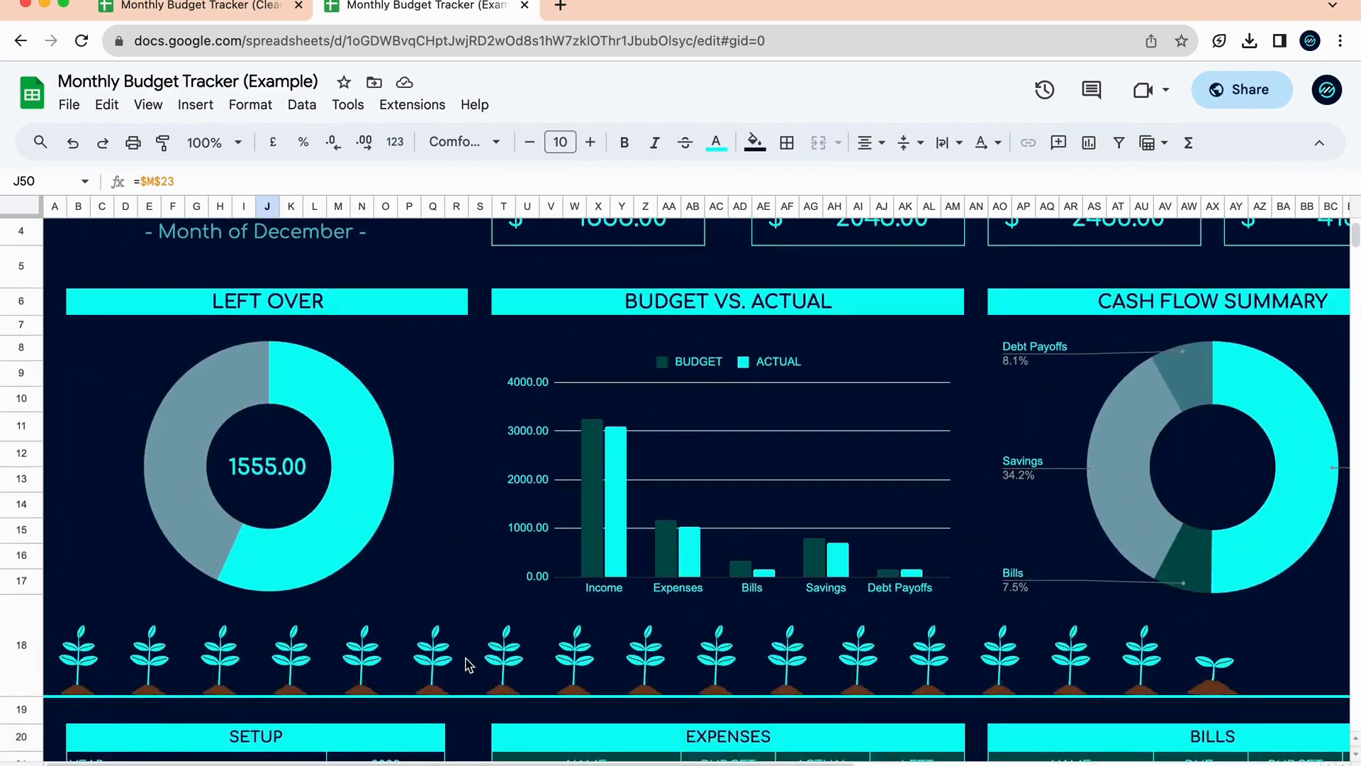
scroll(439, 516, down, 3)
click(434, 494)
click(420, 564)
click(440, 502)
click(392, 548)
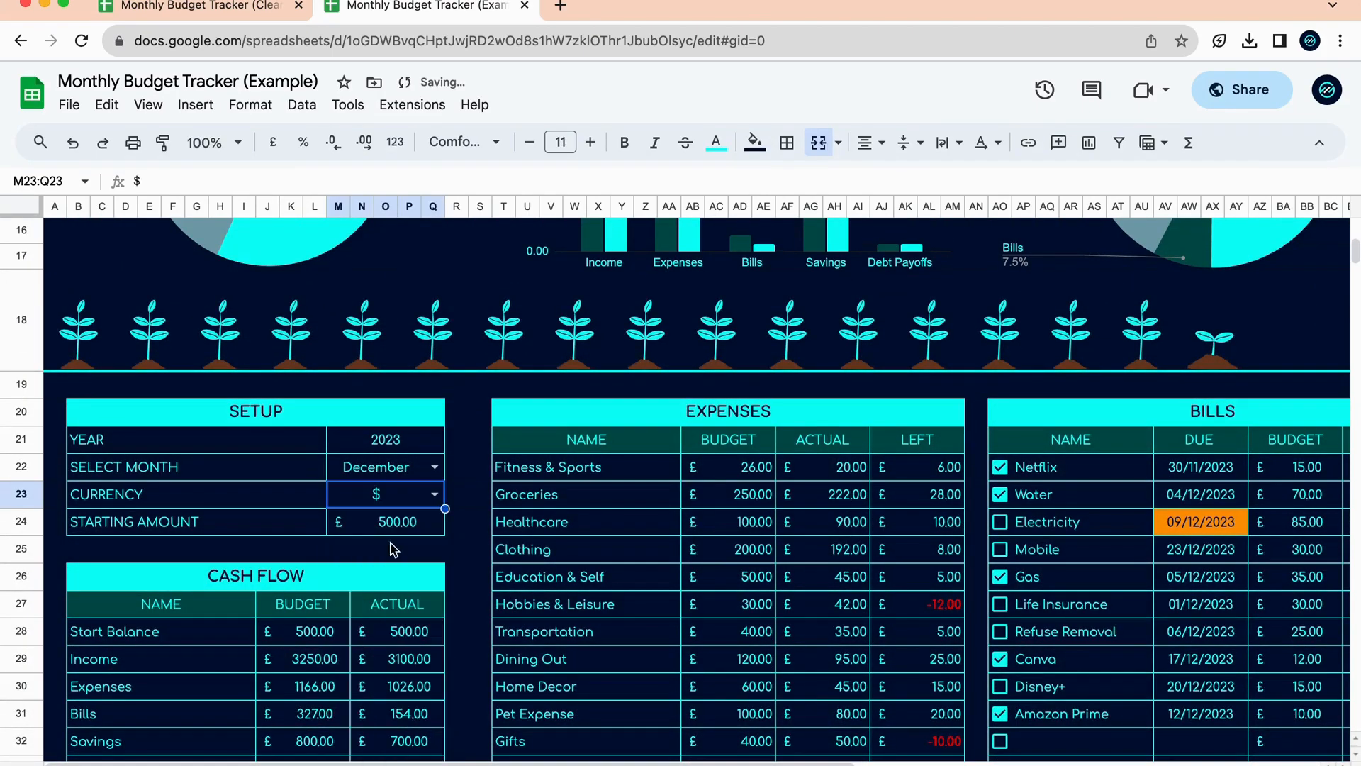
drag(395, 454, 398, 517)
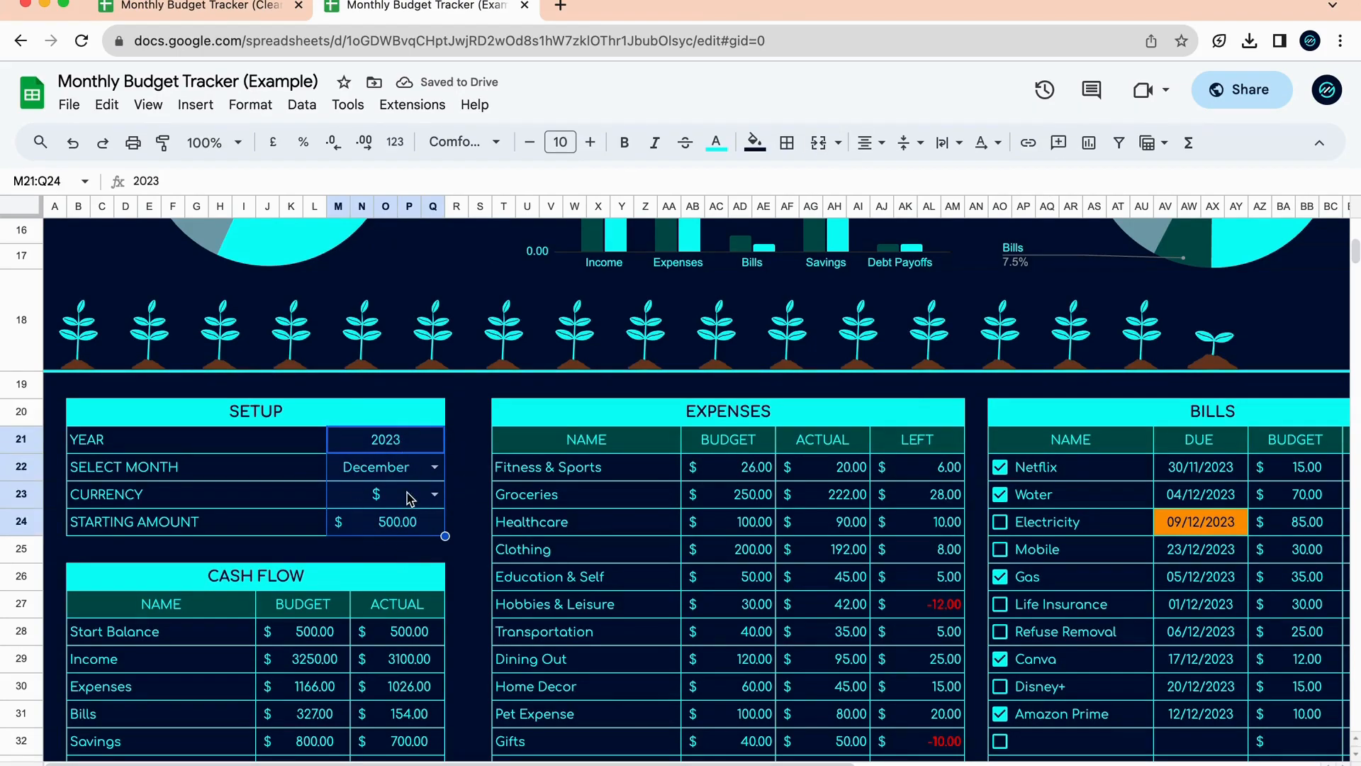
Look over the Expenses, Bills and Debts tables beside the Setup table.
click(470, 560)
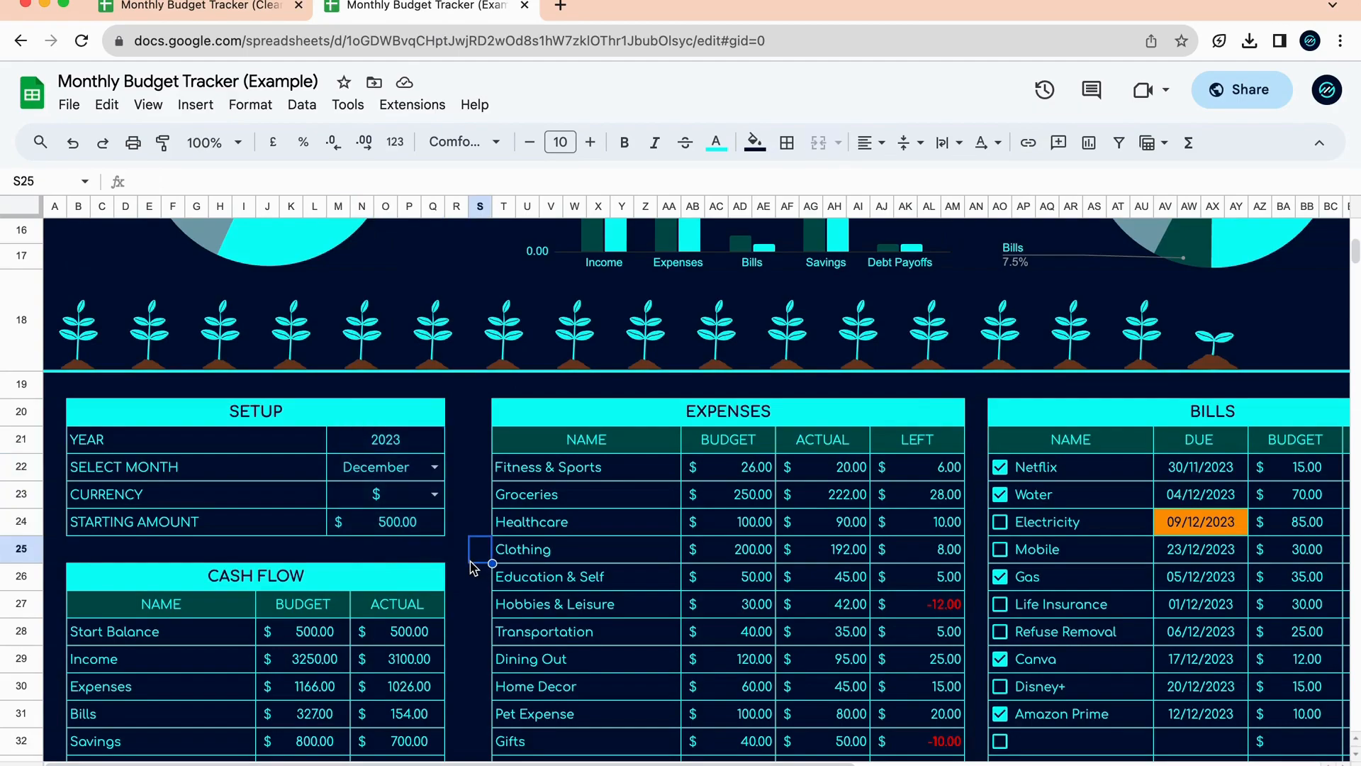
scroll(471, 568, down, 5)
scroll(471, 567, right, 5)
scroll(470, 564, up, 3)
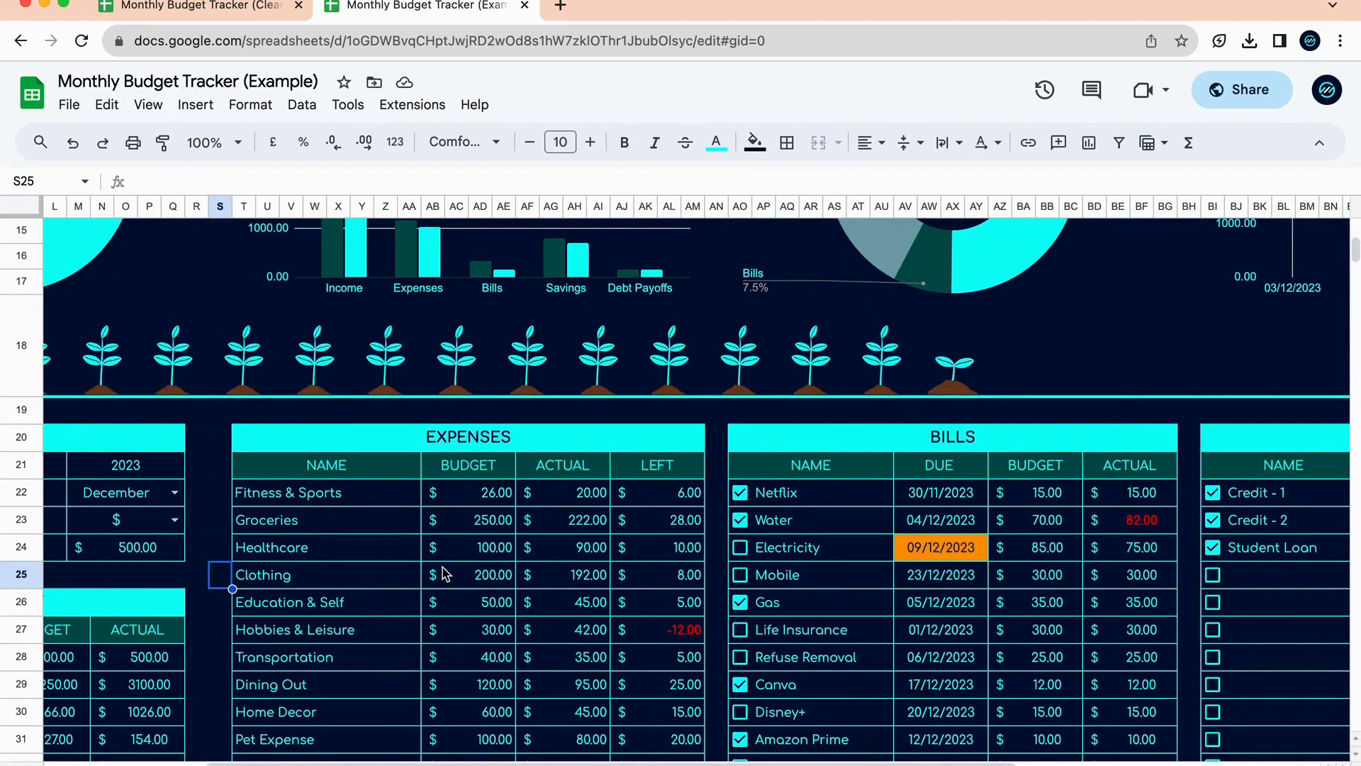
click(217, 407)
click(183, 411)
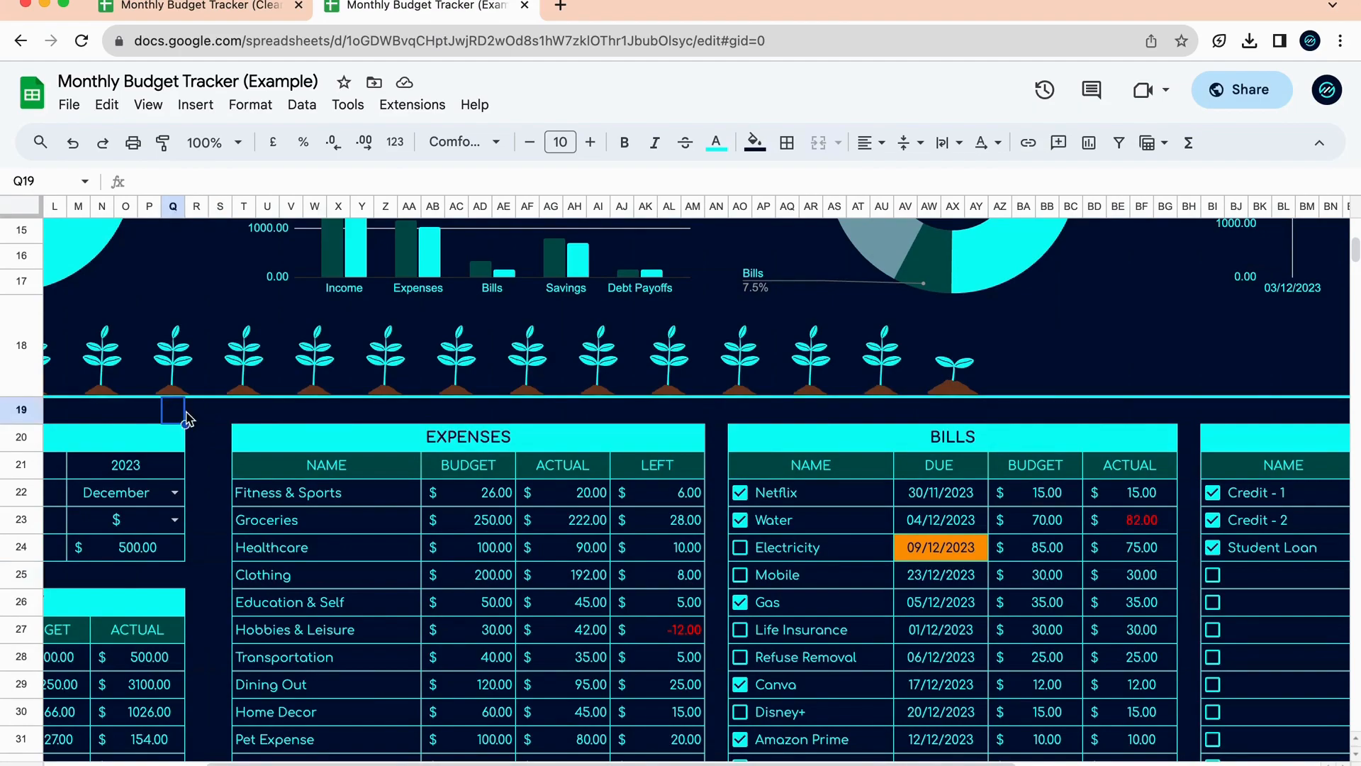
click(205, 411)
scroll(363, 548, down, 1)
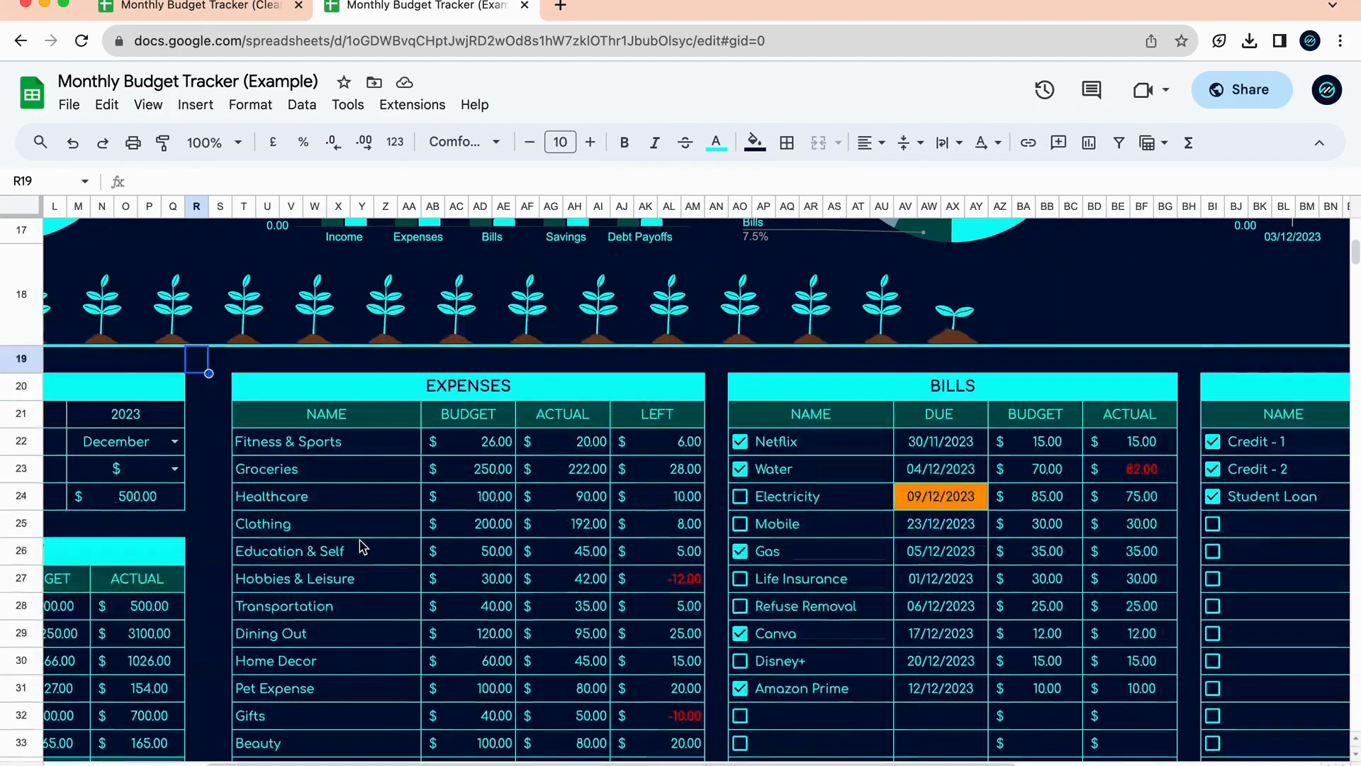
scroll(926, 498, right, 5)
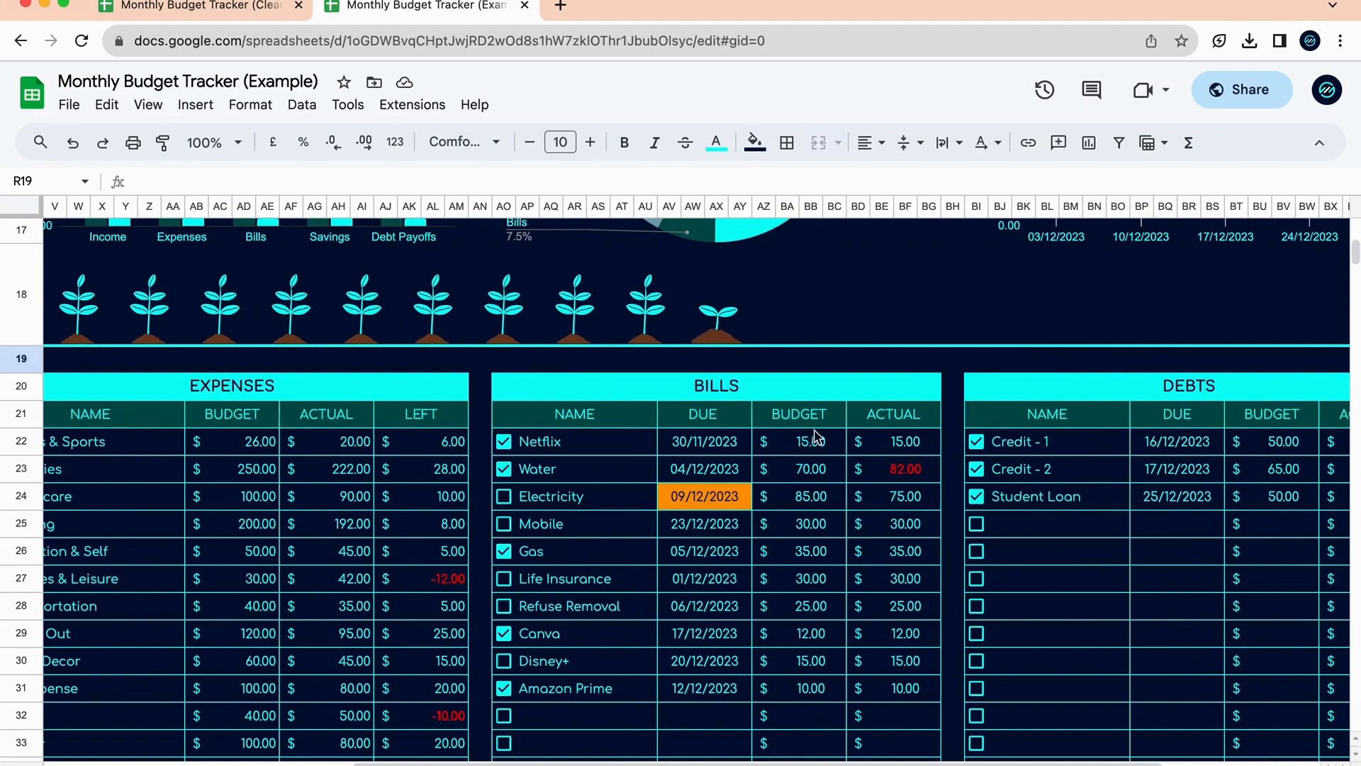
scroll(951, 567, down, 3)
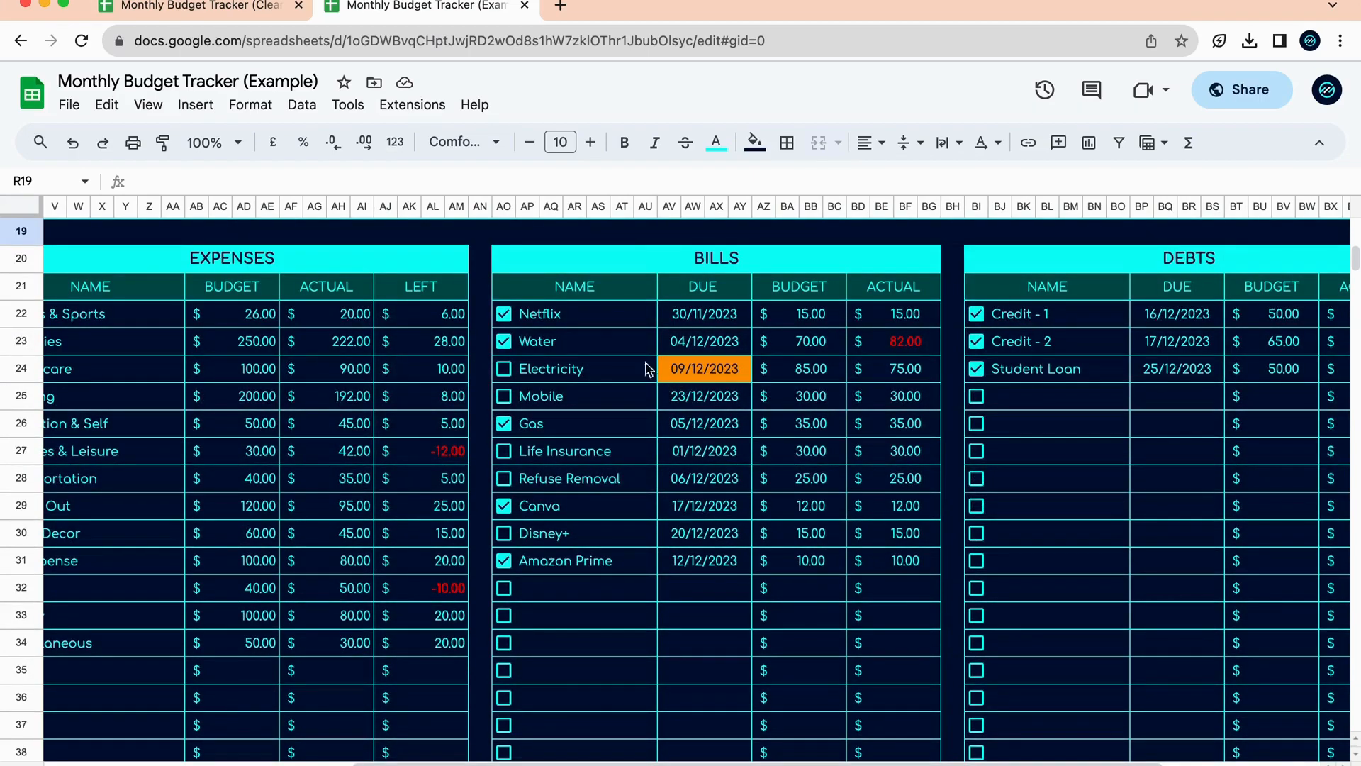
Highlight the Bills table's Name, Due, Budget and Actual cells in turn.
drag(615, 318, 608, 644)
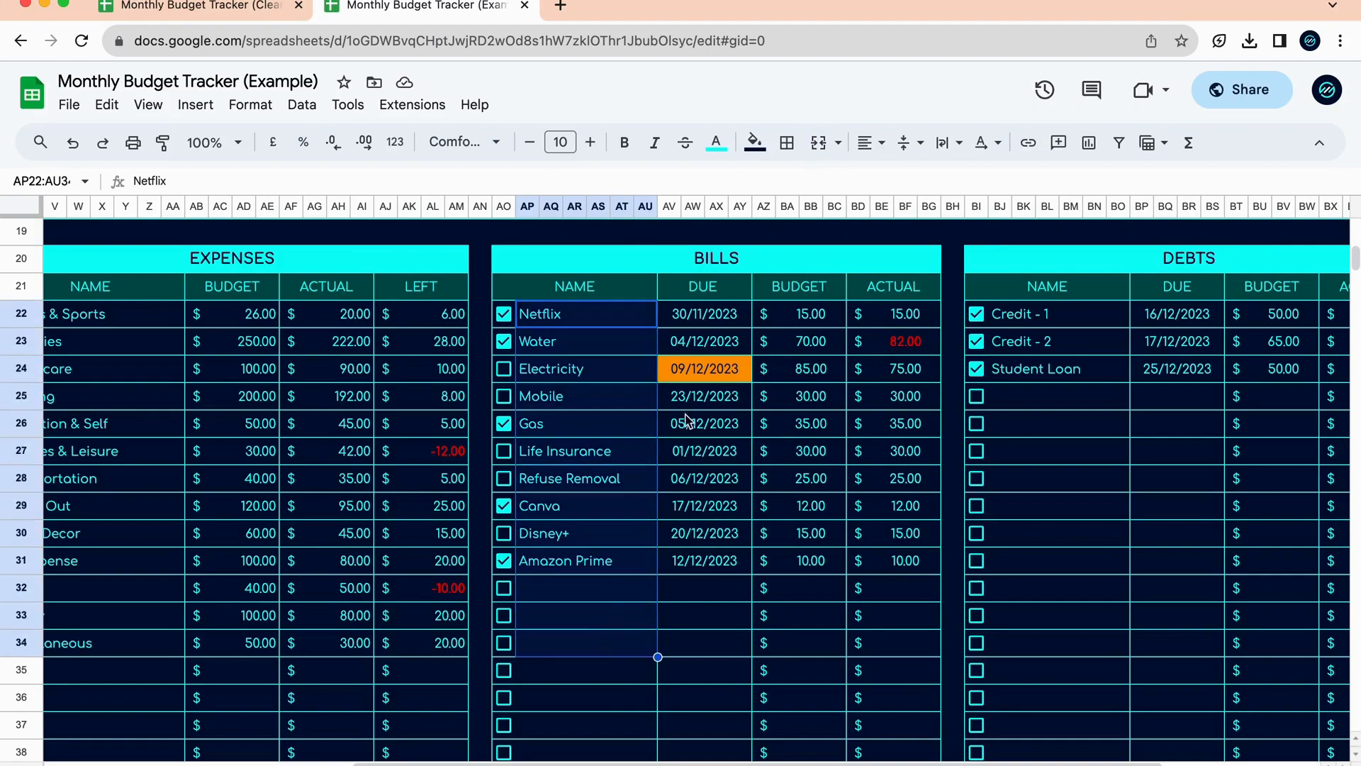
drag(705, 313, 720, 599)
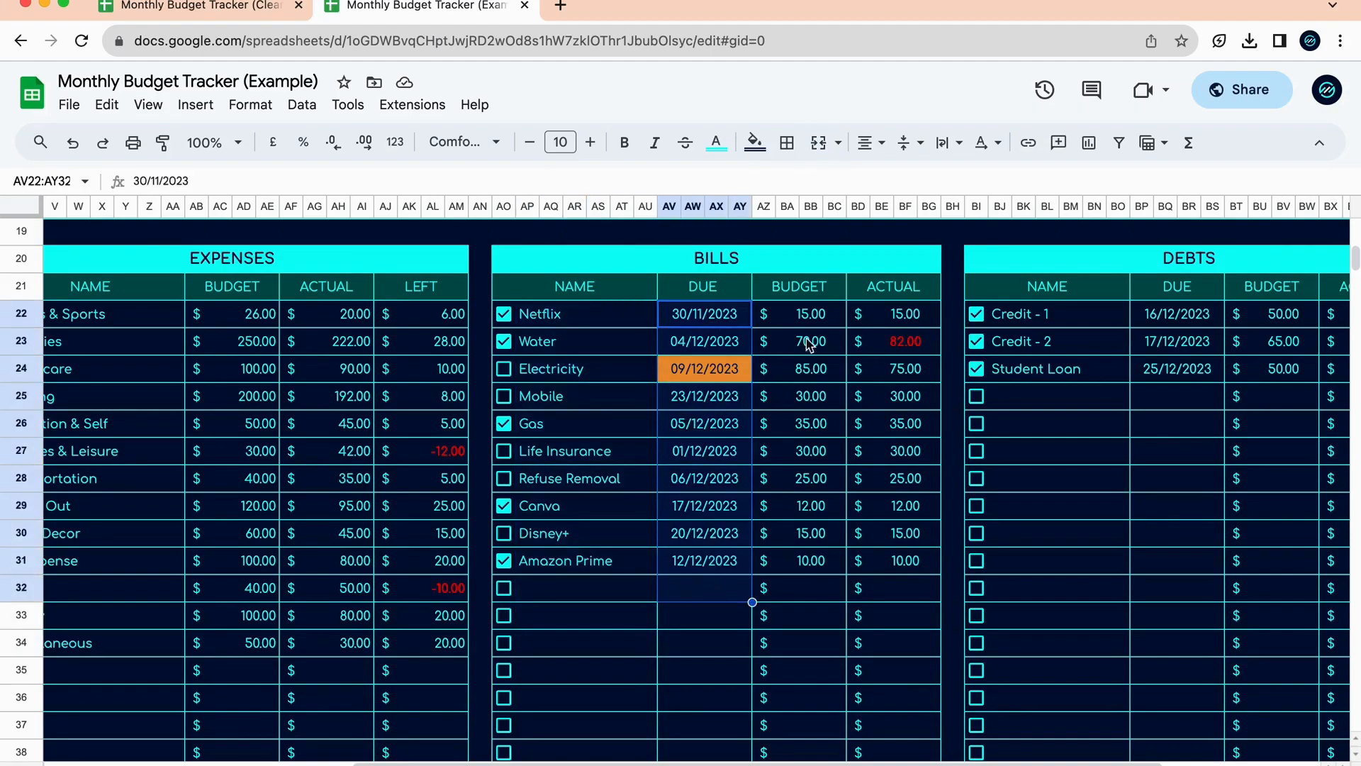
drag(814, 328, 818, 570)
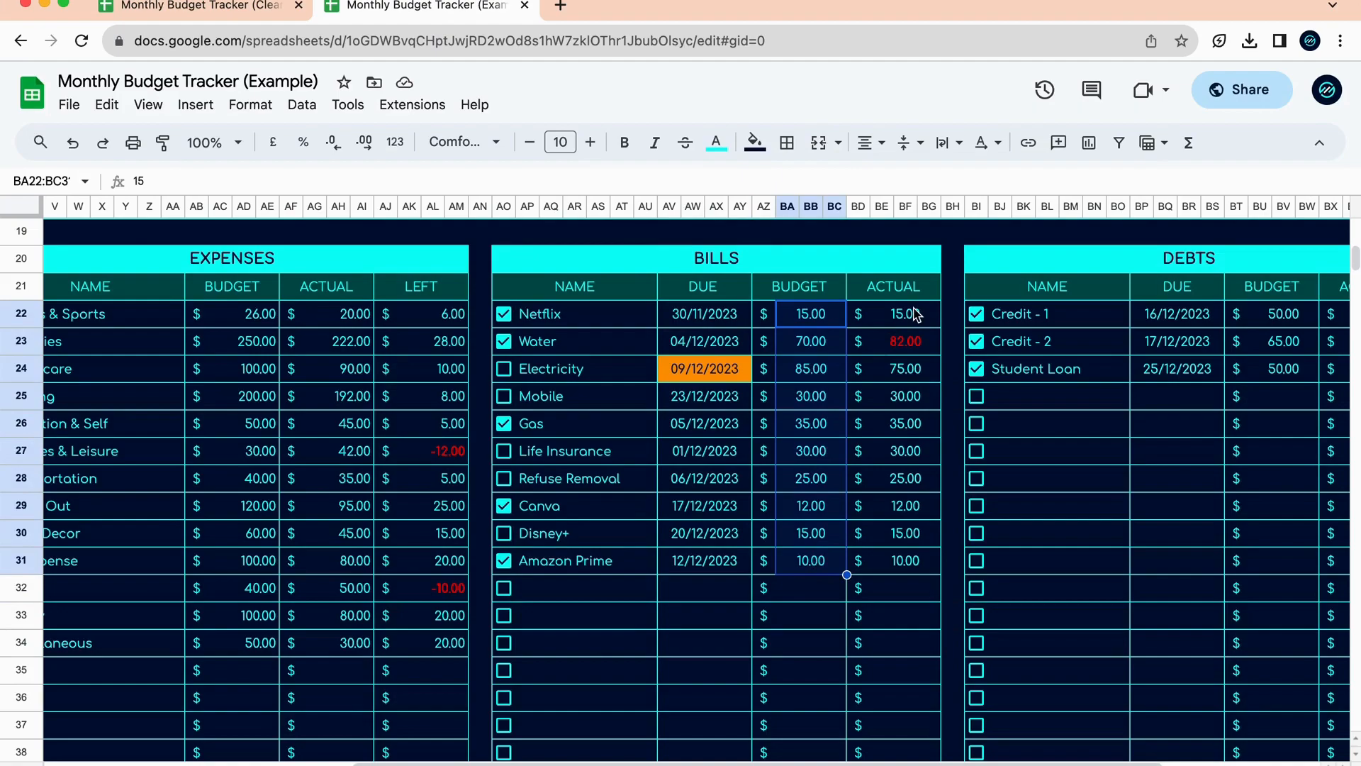
drag(912, 533, 915, 573)
Highlight the Debts table's Name, Due, Budget and Actual cells in turn.
scroll(1085, 397, right, 5)
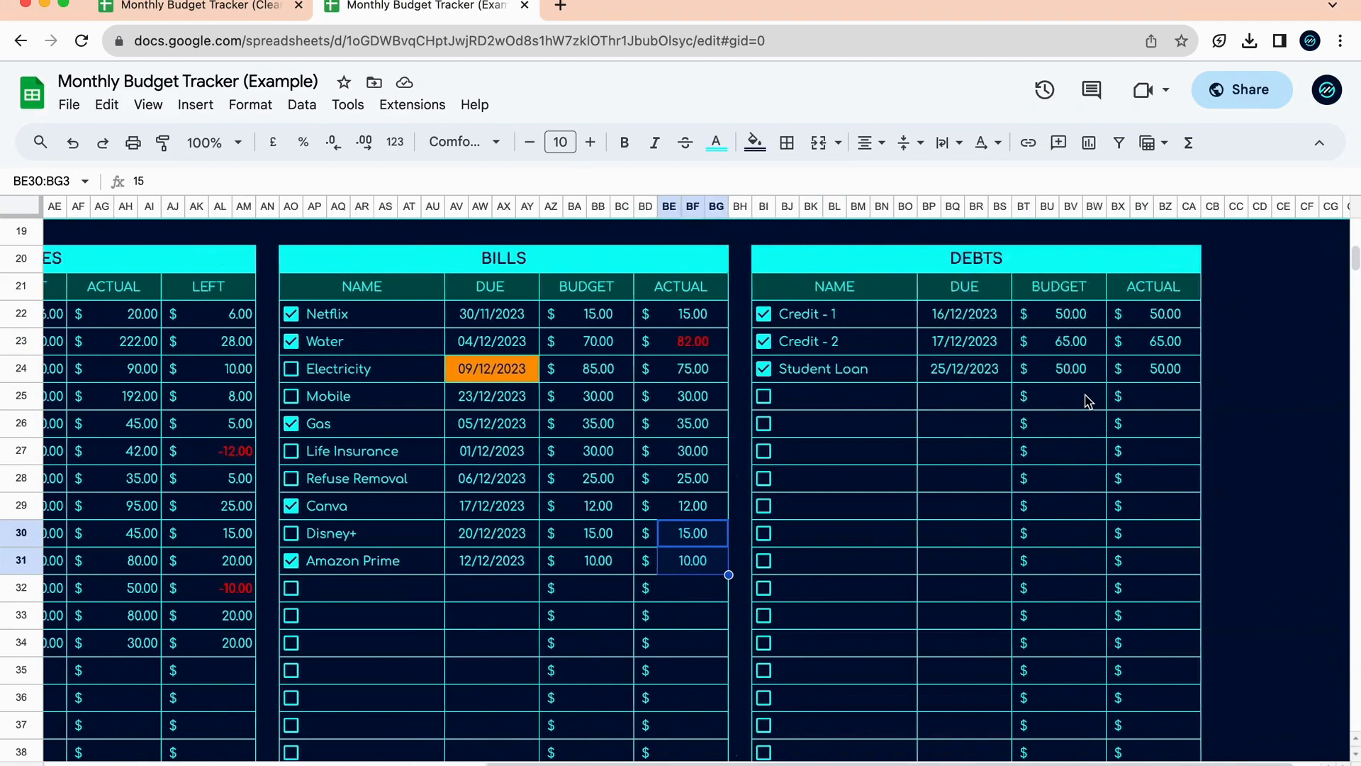
drag(806, 323, 809, 624)
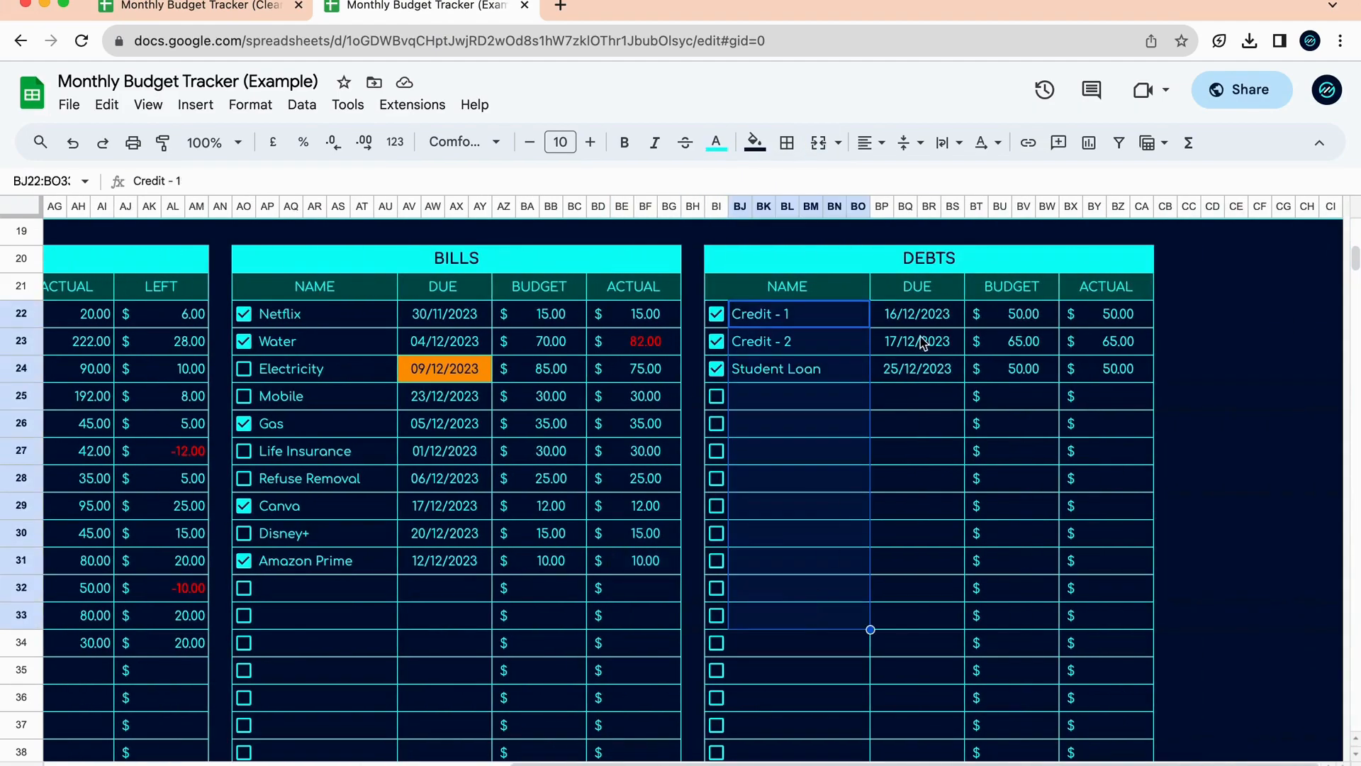
drag(922, 343, 922, 492)
drag(1043, 315, 1044, 564)
drag(1128, 317, 1128, 508)
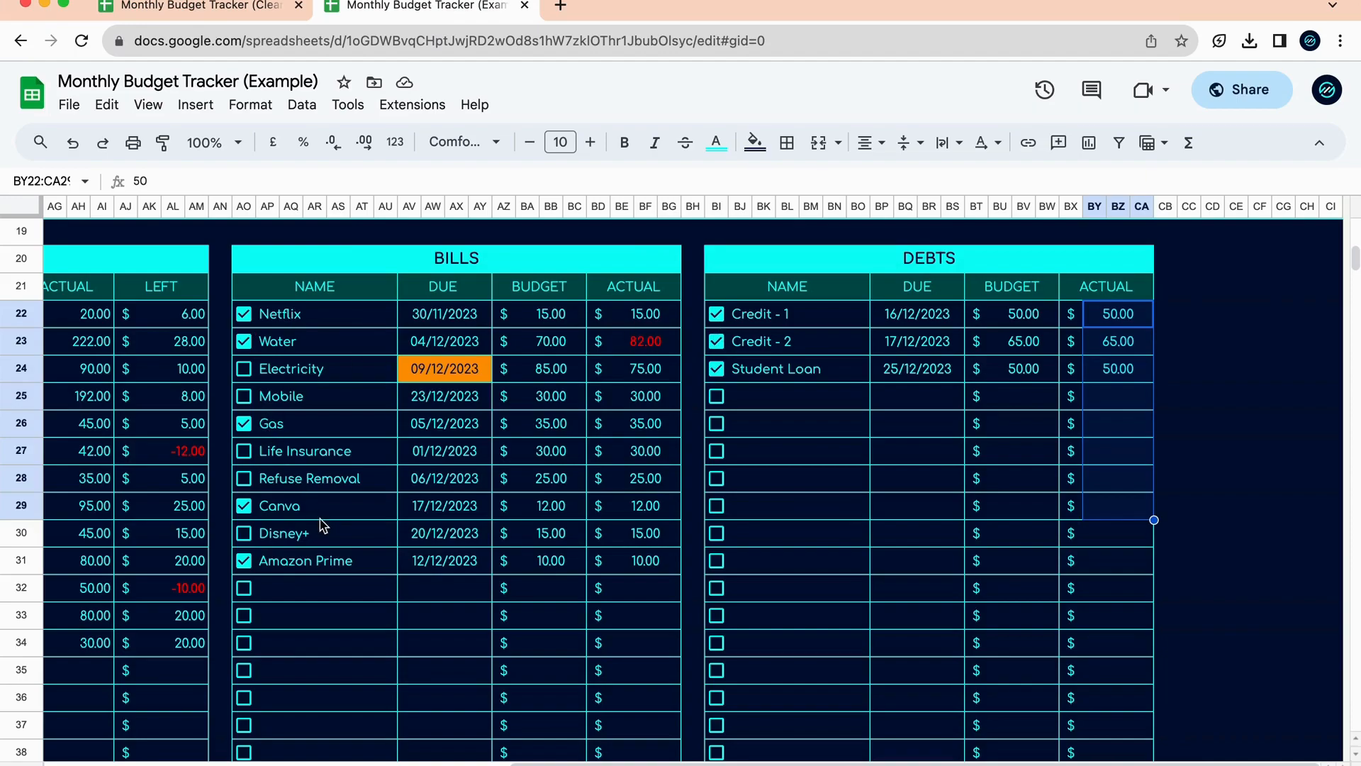
Untick the Netflix bill, check the summary charts above the tables, and tick it again.
click(243, 317)
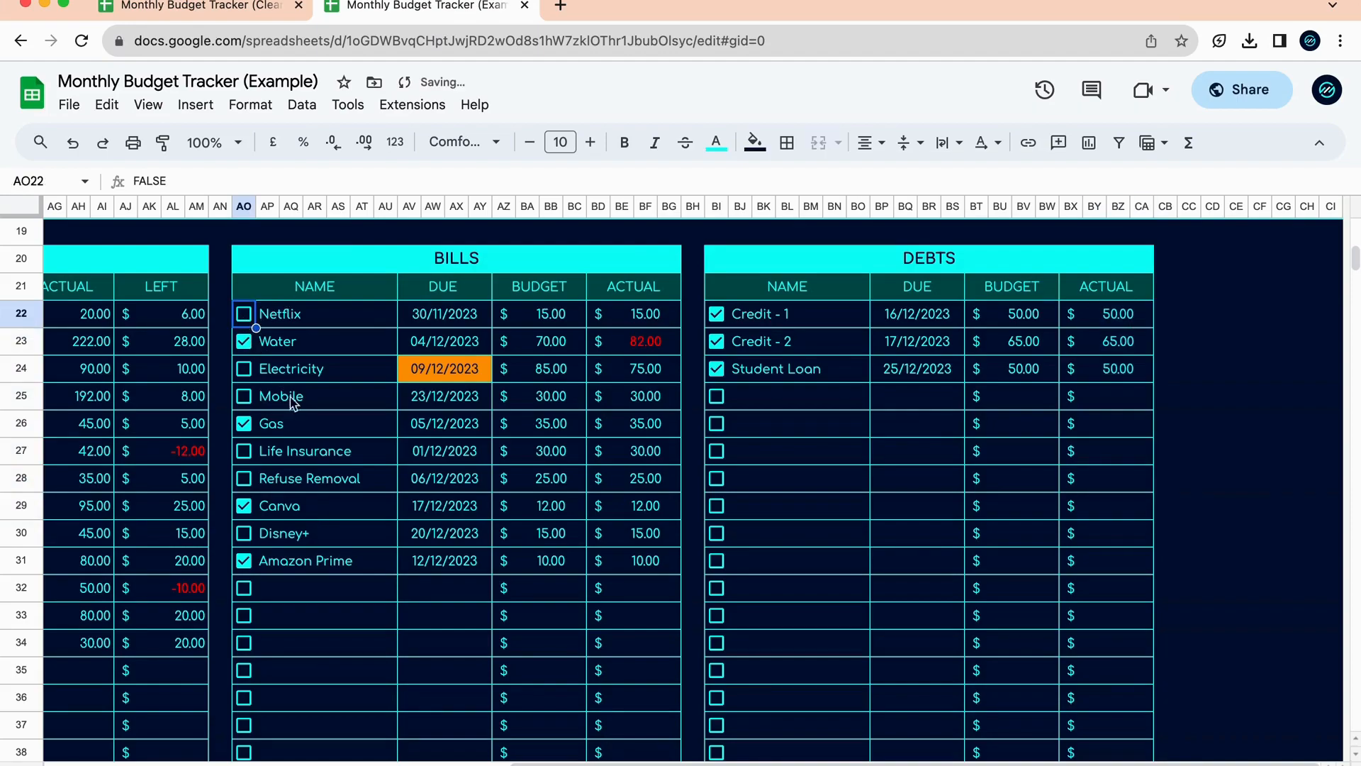
scroll(291, 395, up, 5)
scroll(298, 404, left, 4)
scroll(292, 405, left, 6)
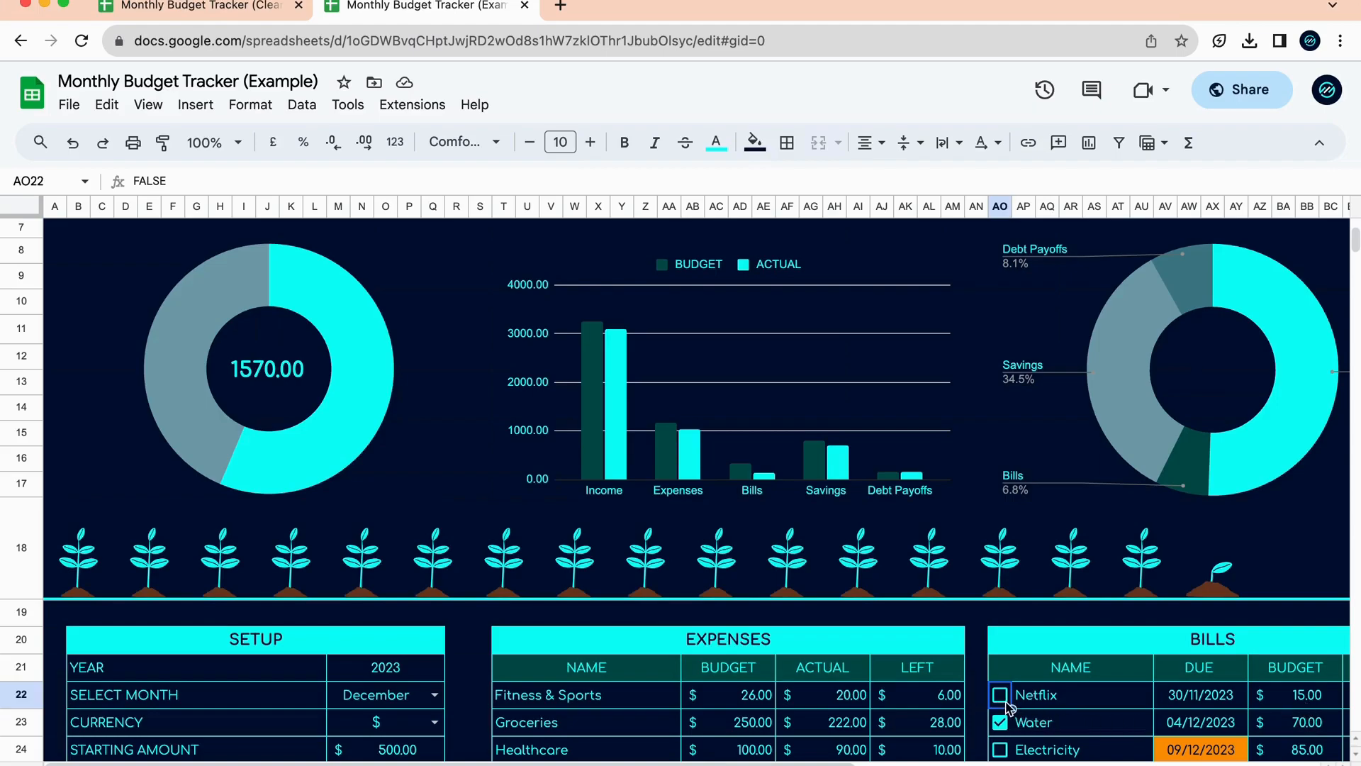
click(1000, 696)
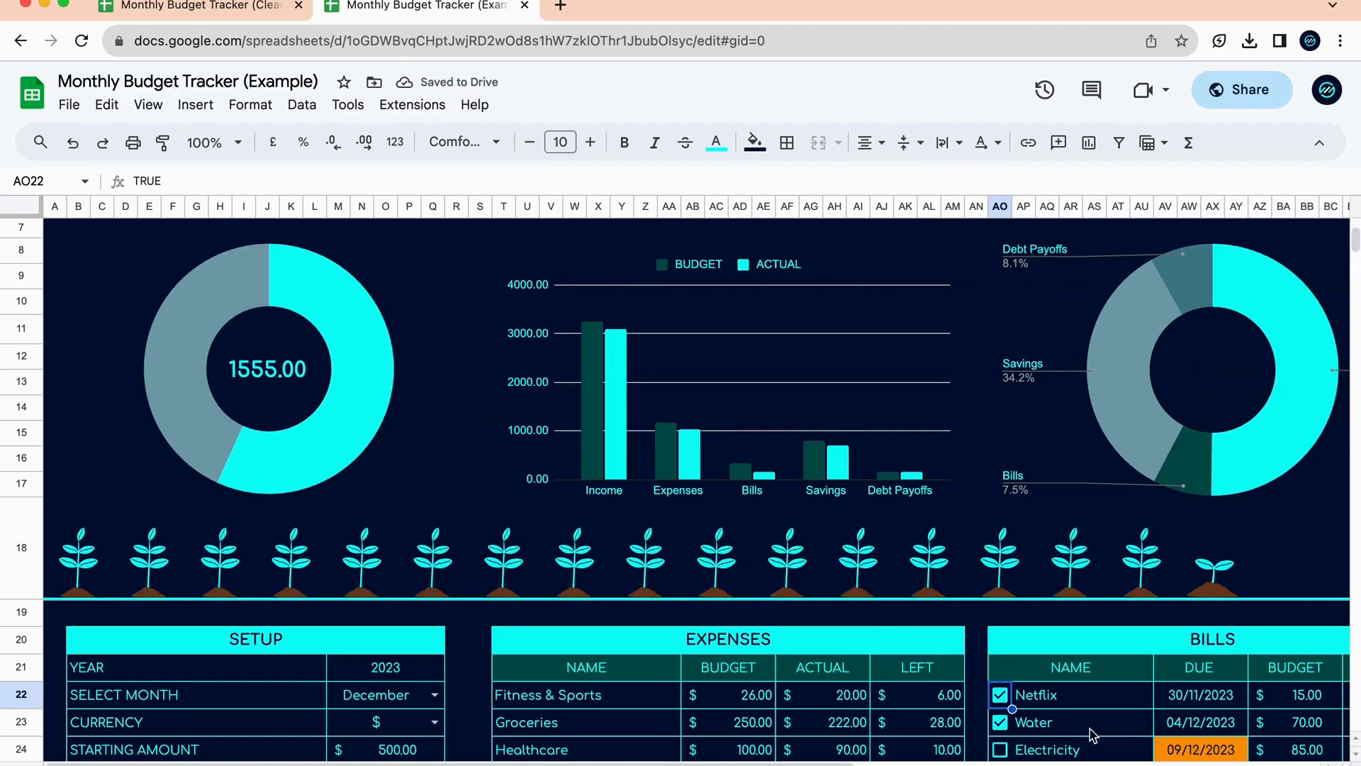
Untick and re-tick the Credit - 1 debt twice while comparing the charts above the tables.
scroll(1113, 716, right, 5)
scroll(1113, 716, down, 2)
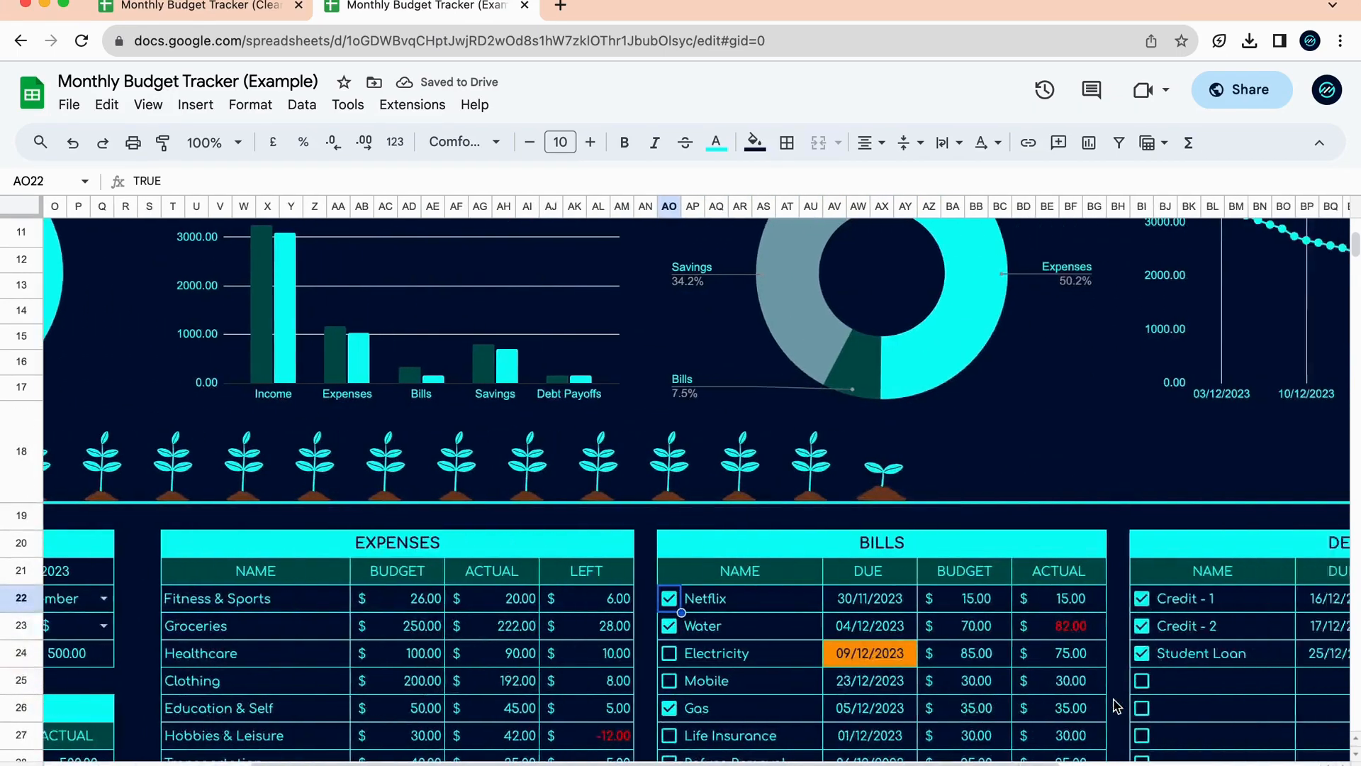
scroll(1113, 706, right, 6)
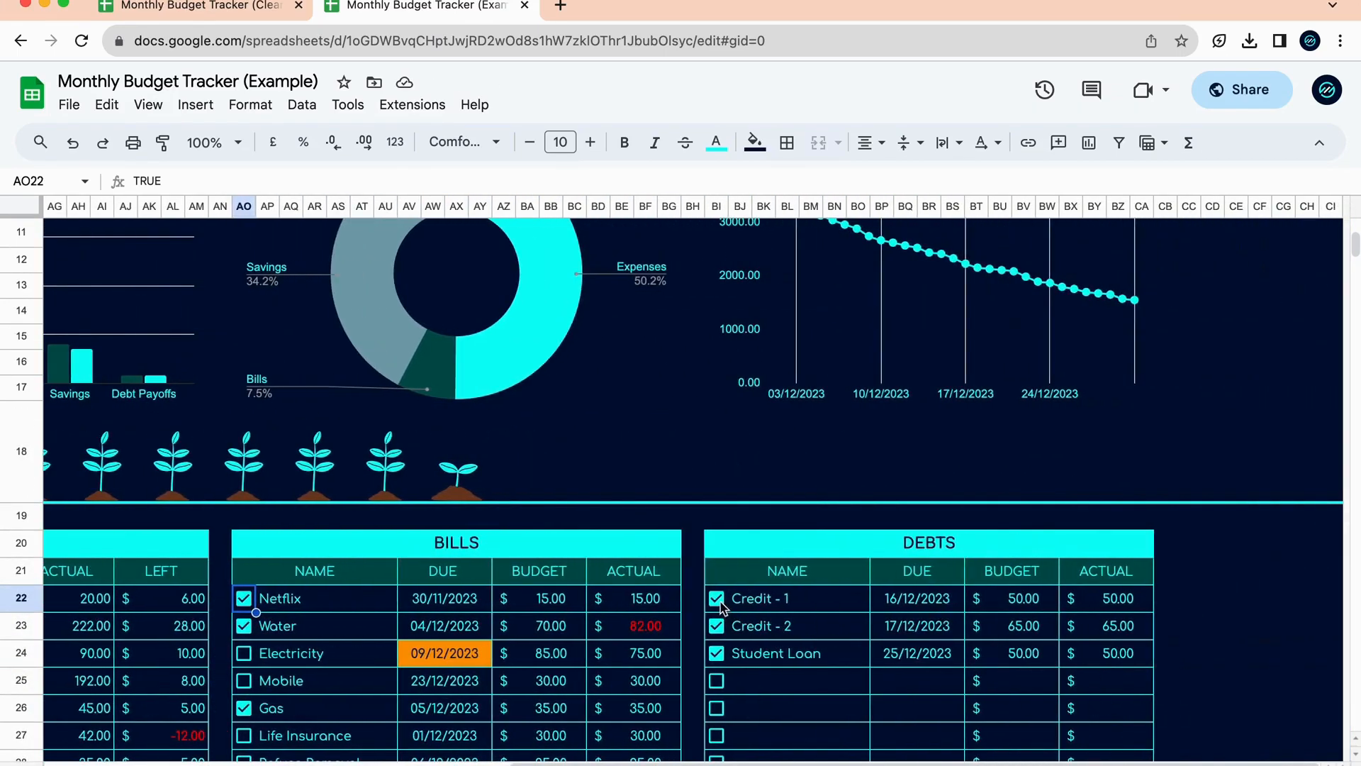
click(717, 600)
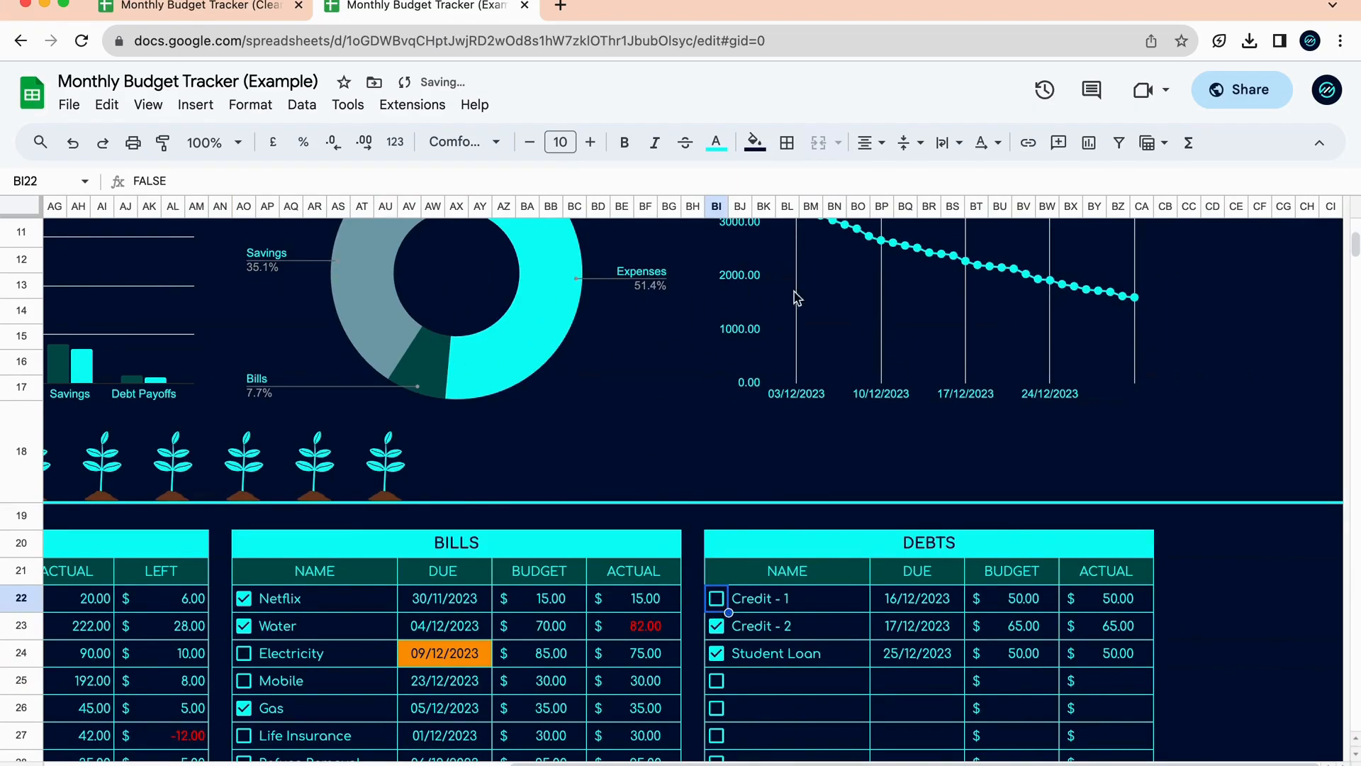
click(721, 601)
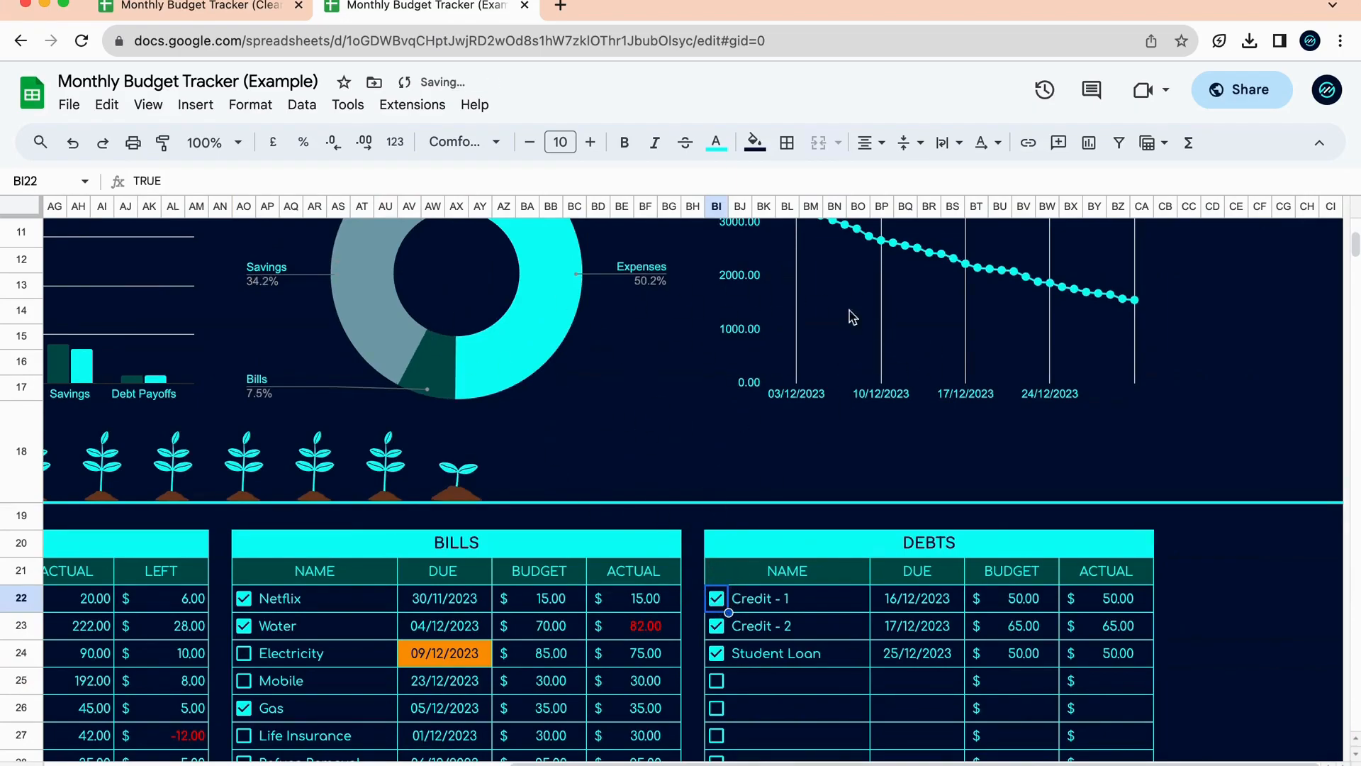
click(717, 600)
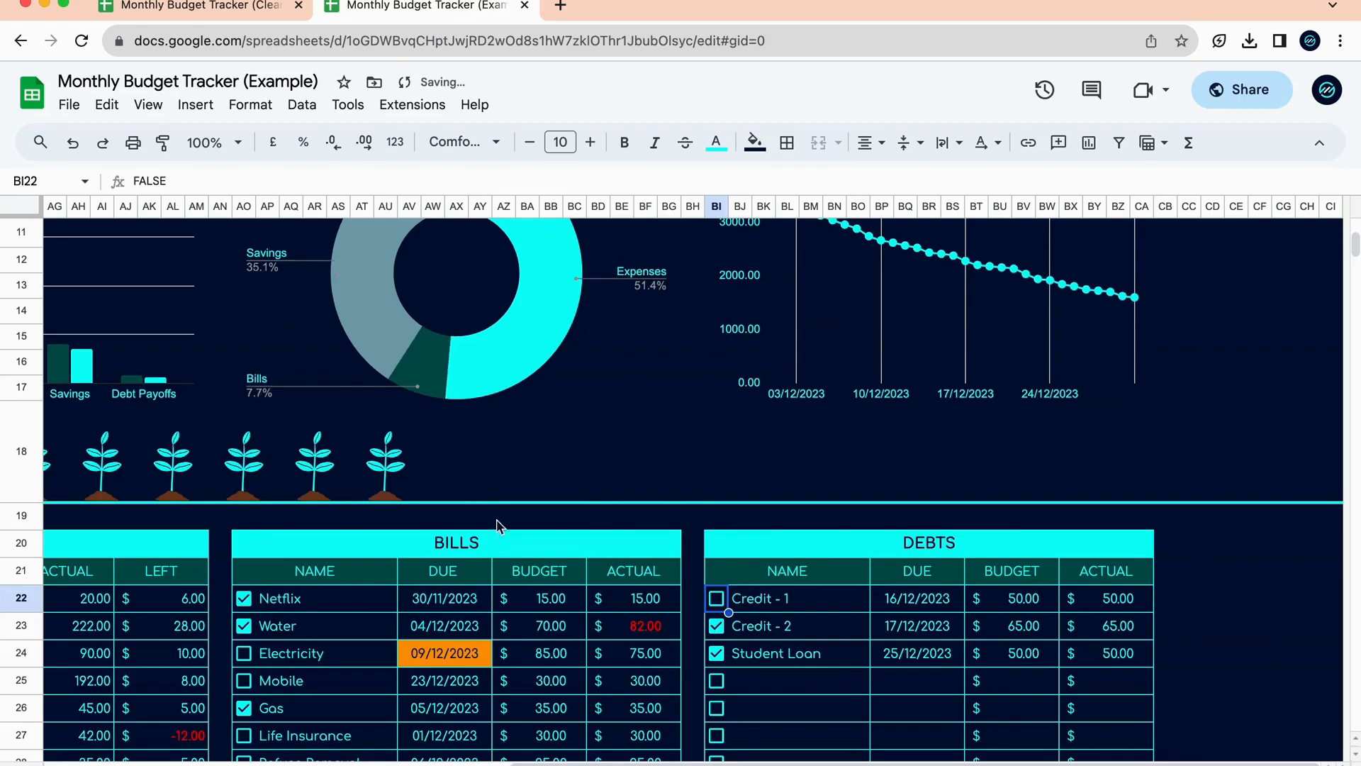
click(723, 602)
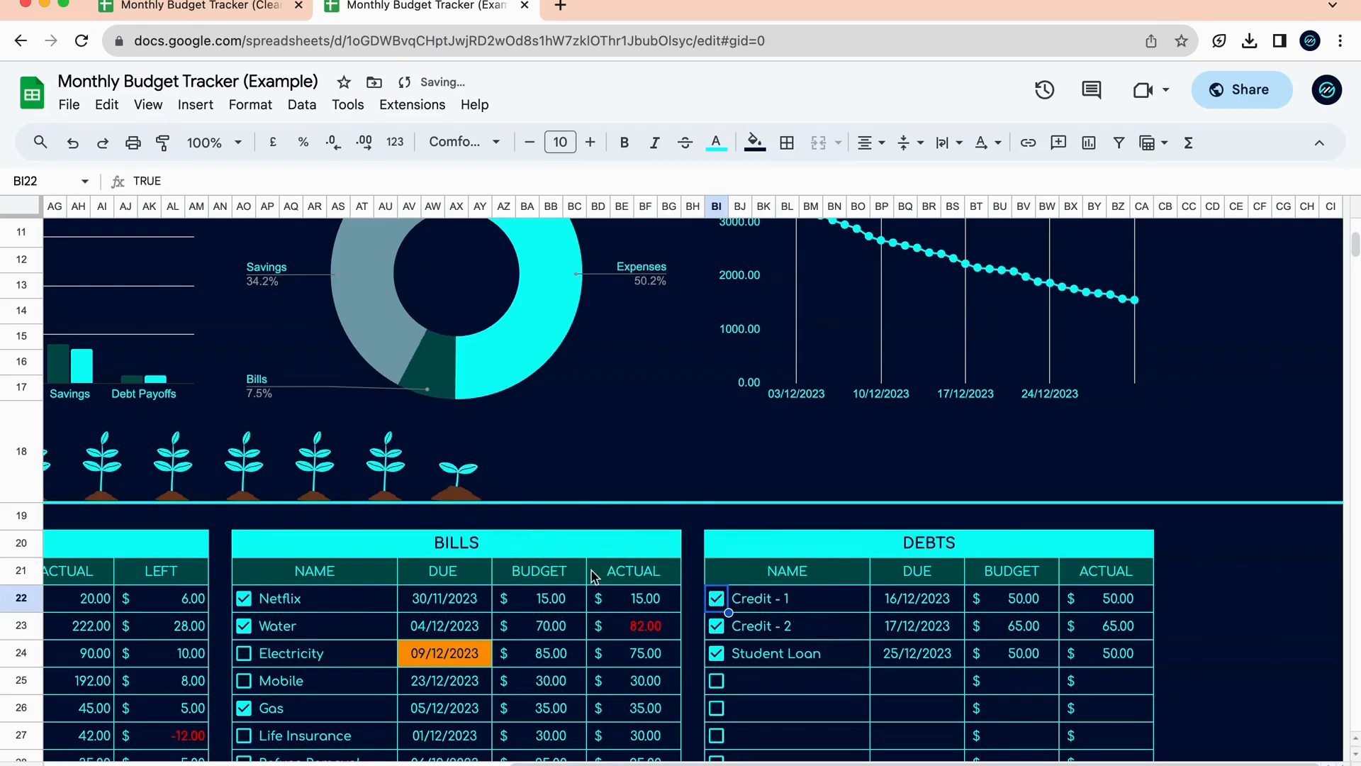
Select the Electricity bill's due date, and tick and untick that bill to compare the date's highlighting.
scroll(566, 555, down, 3)
scroll(672, 631, left, 5)
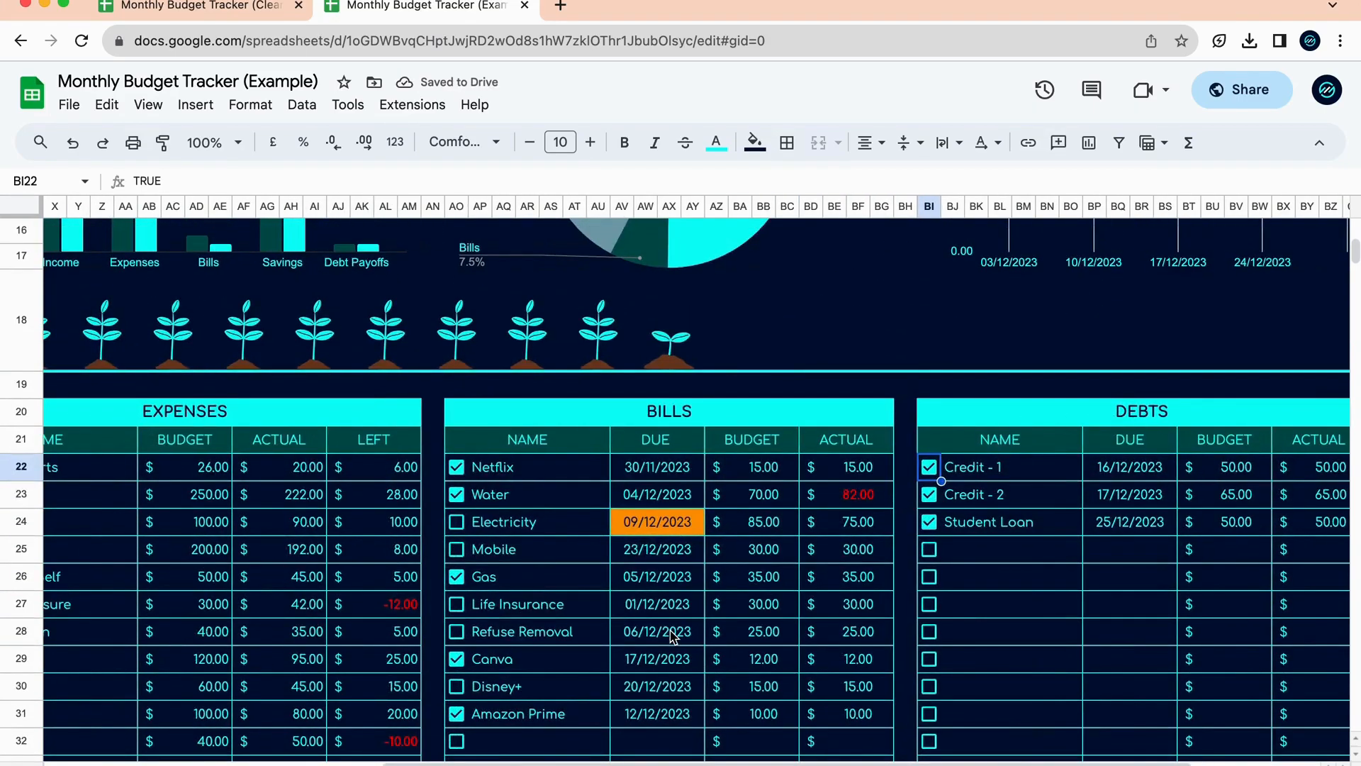
click(672, 517)
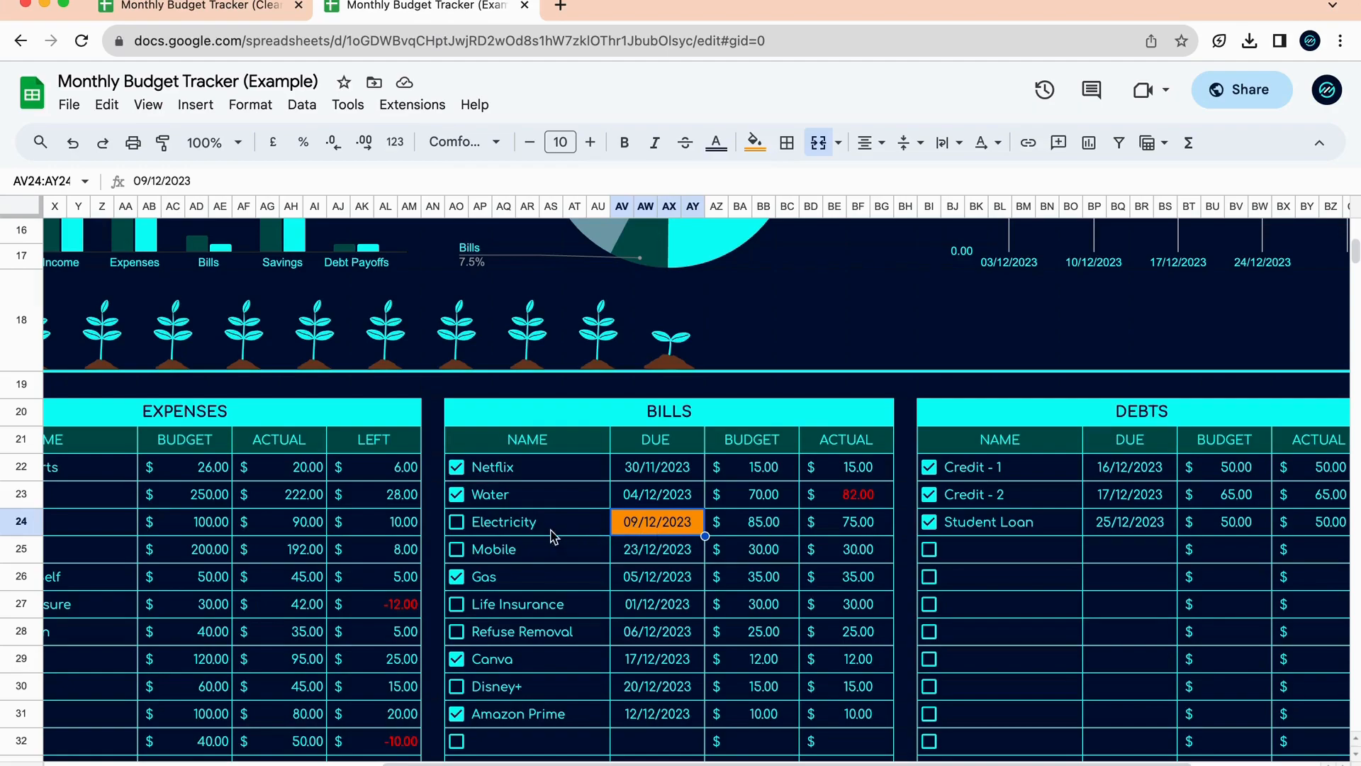
click(456, 525)
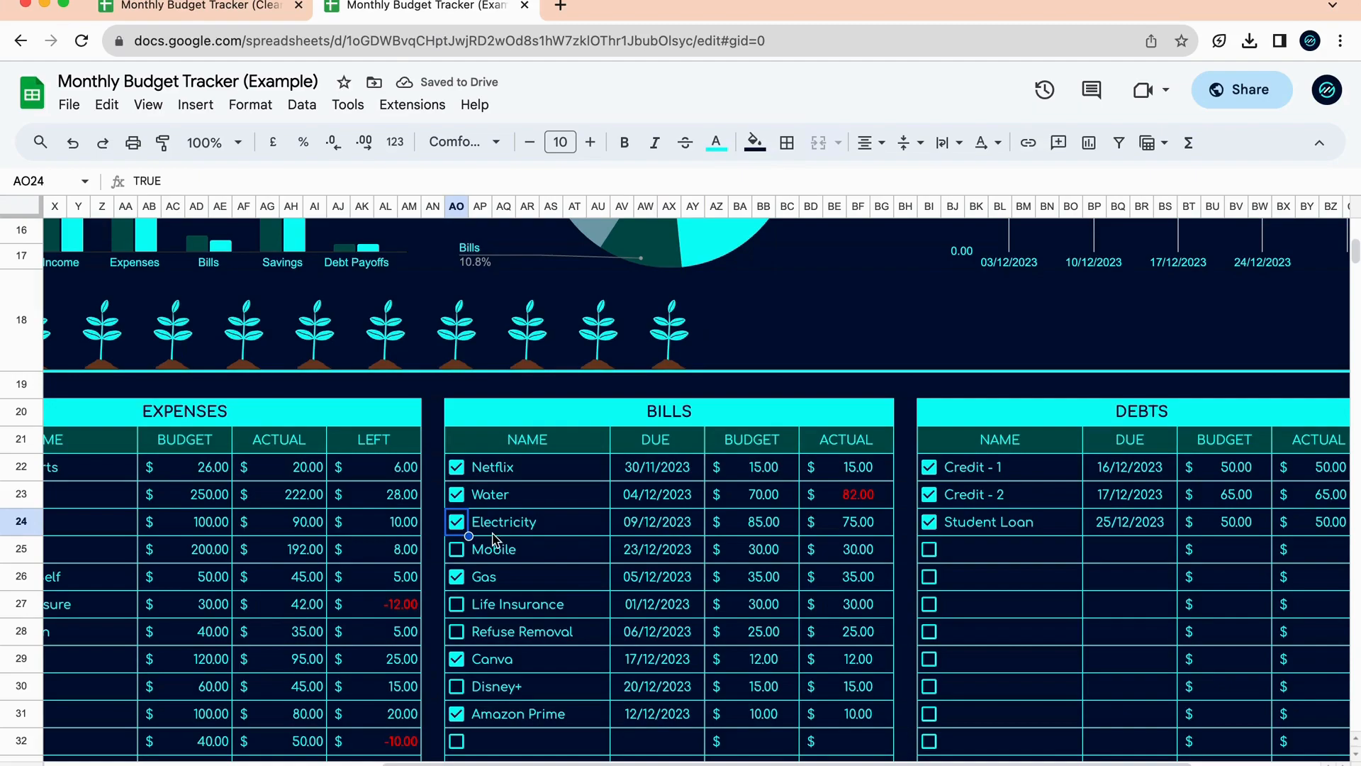
click(456, 525)
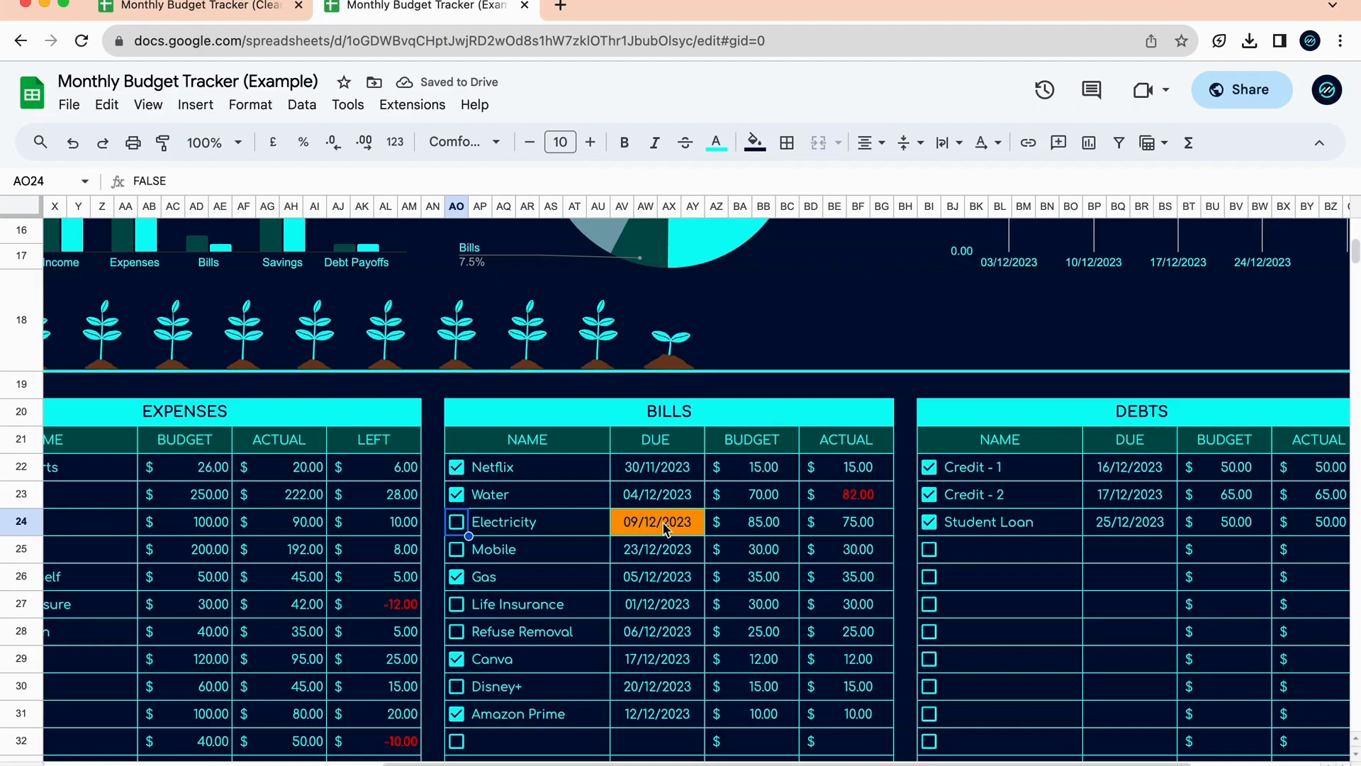
Set the Electricity bill's due date to 8 Dec.
click(658, 530)
click(660, 556)
click(661, 528)
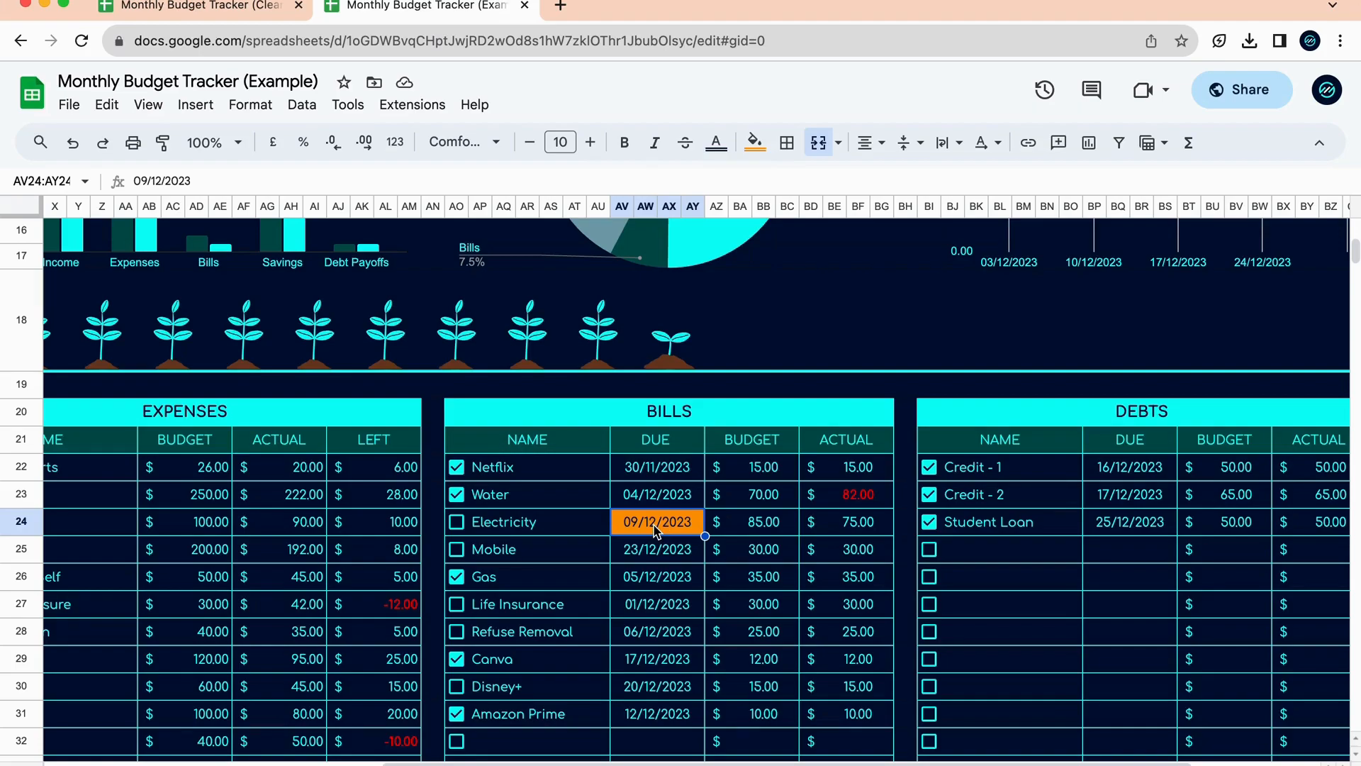
text(8 Dec)
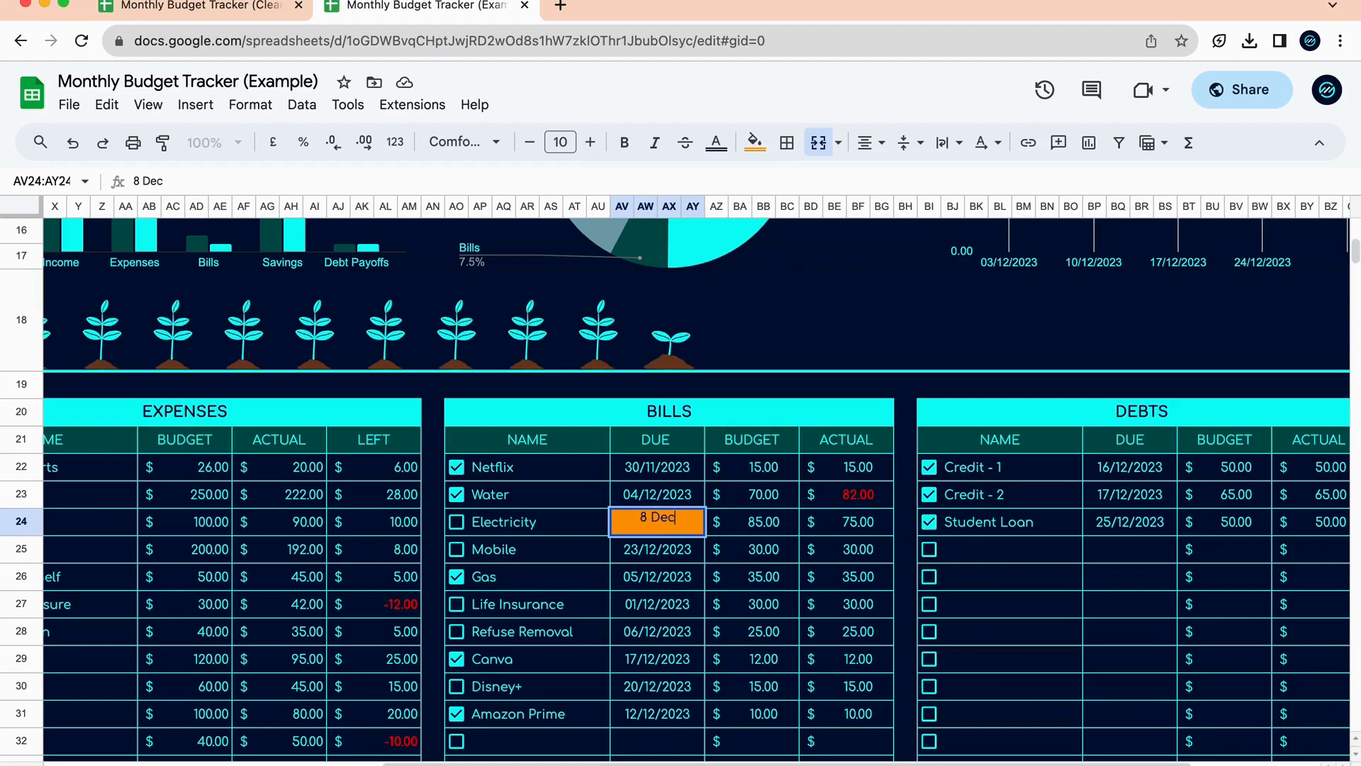
key(Return)
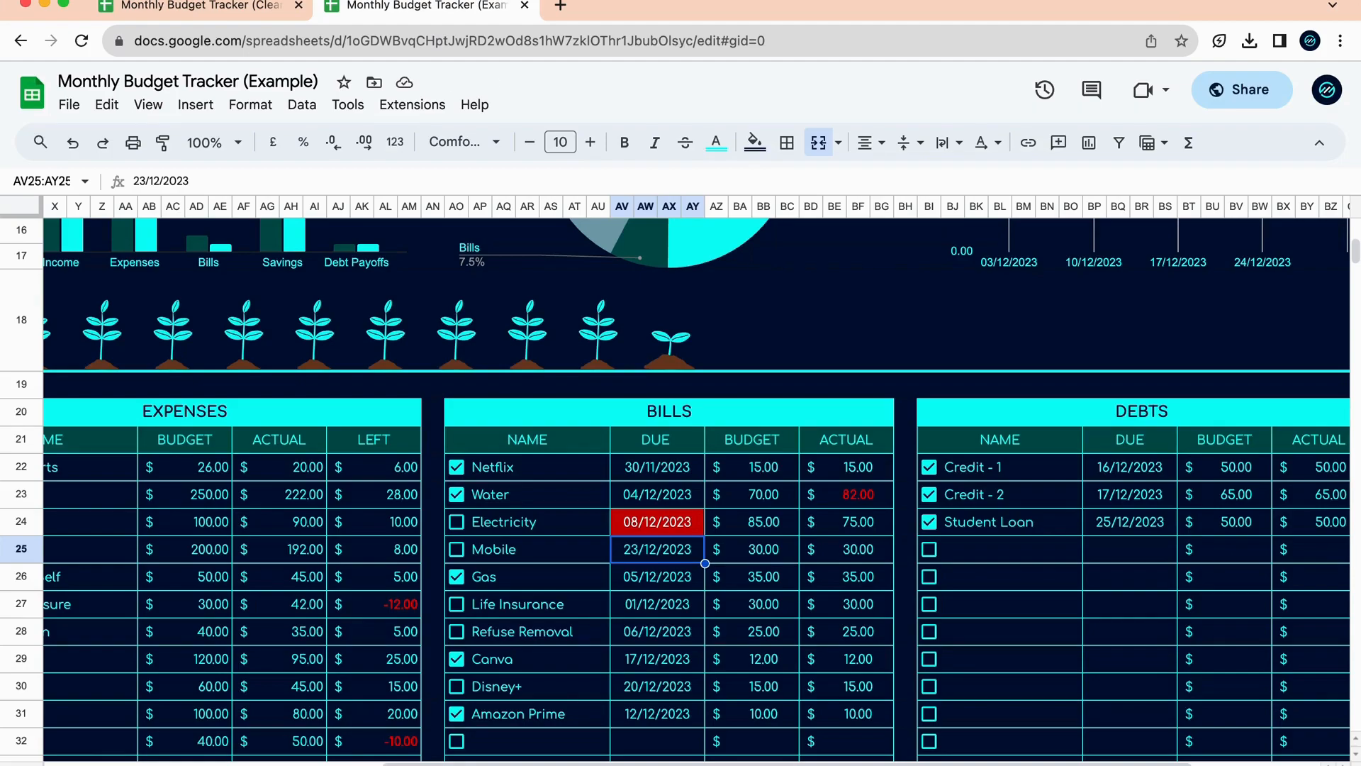
Tick and untick the Electricity bill, and set its due date back to 9 Dec.
click(456, 521)
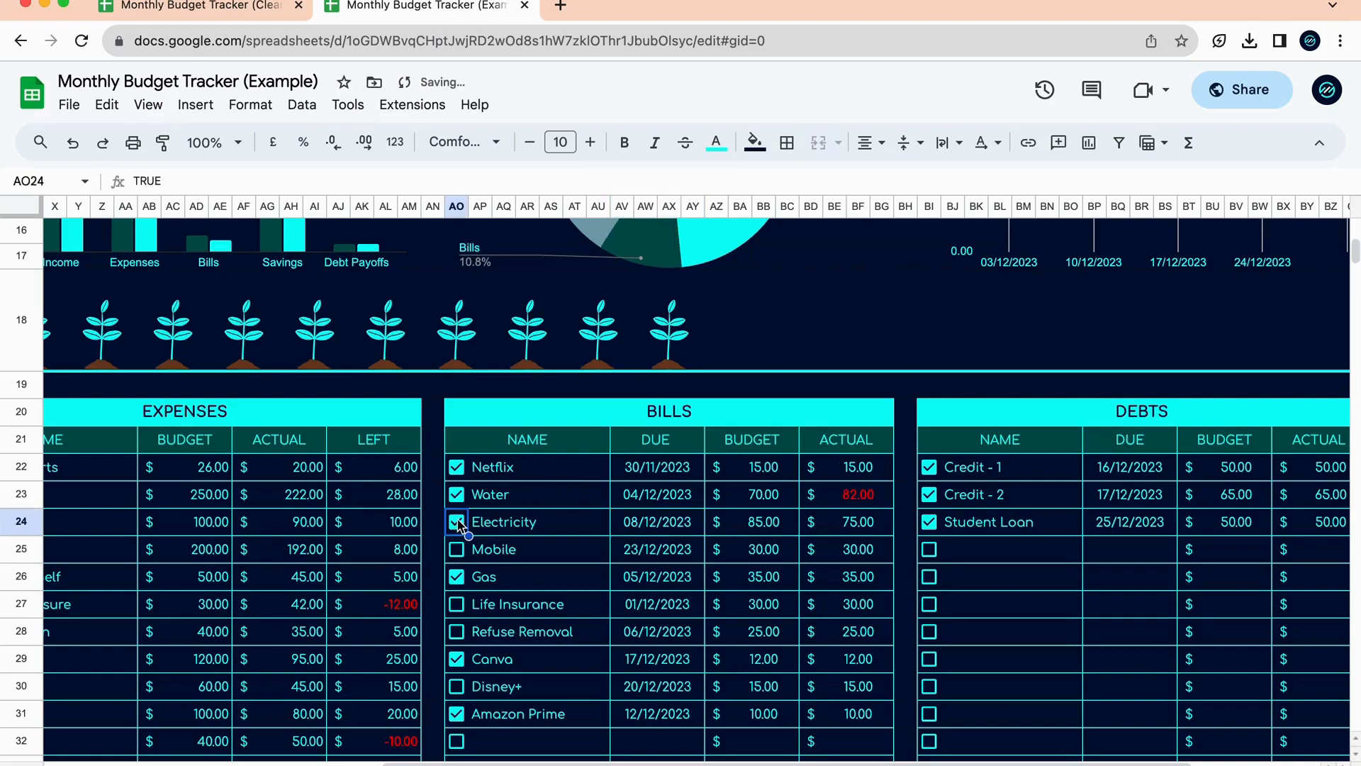
click(460, 525)
click(672, 528)
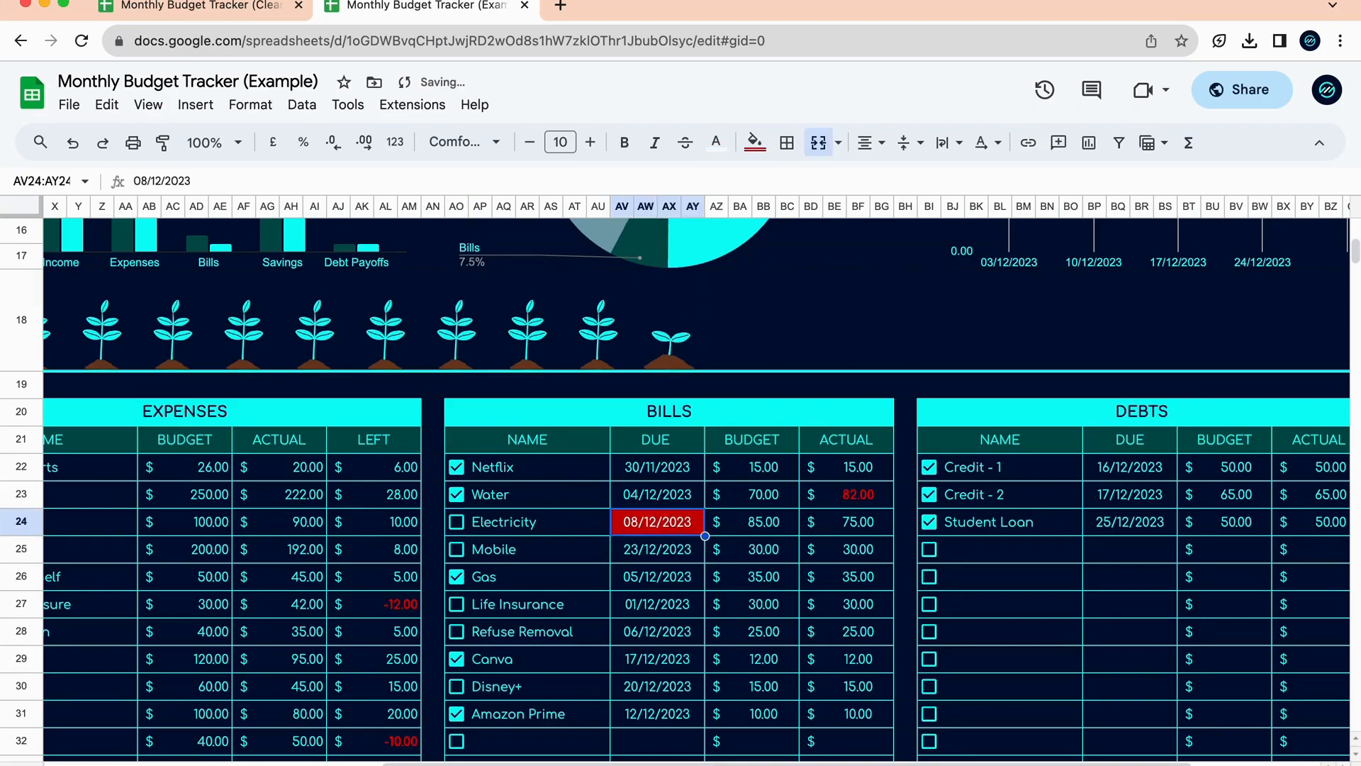
text(9 Dec)
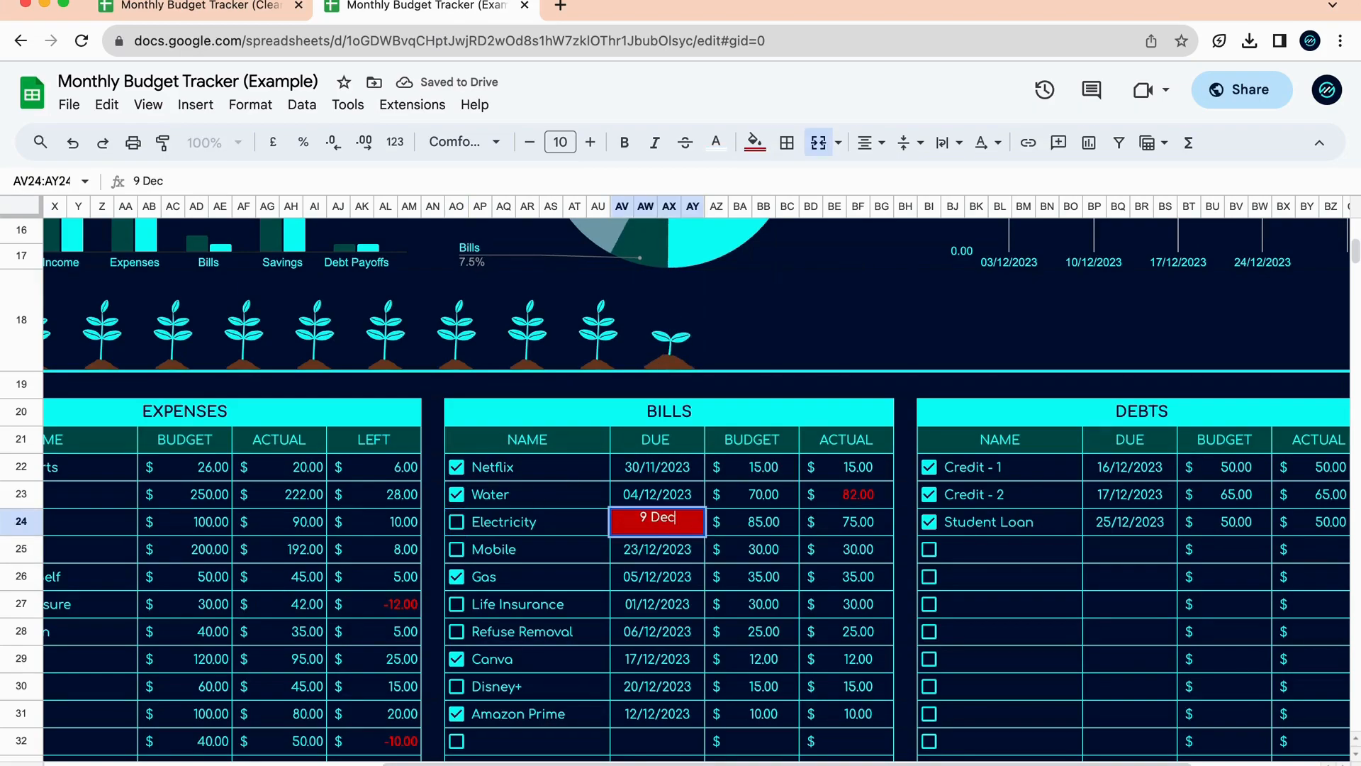
key(Return)
Enter the due date 25/12/2023 in the first empty Bills row, below Amazon Prime.
scroll(645, 628, down, 1)
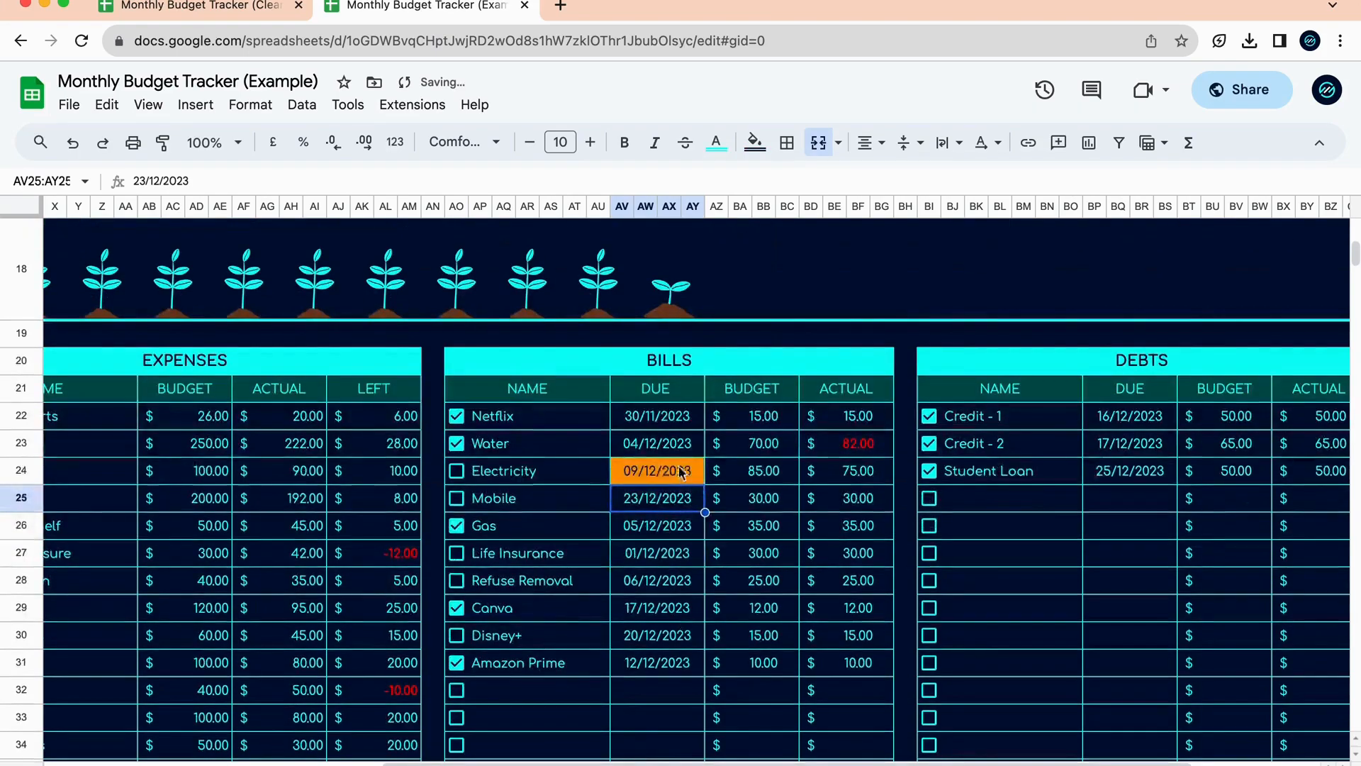
scroll(617, 639, down, 3)
drag(691, 528, 683, 510)
click(684, 512)
click(687, 567)
click(699, 517)
double_click(698, 517)
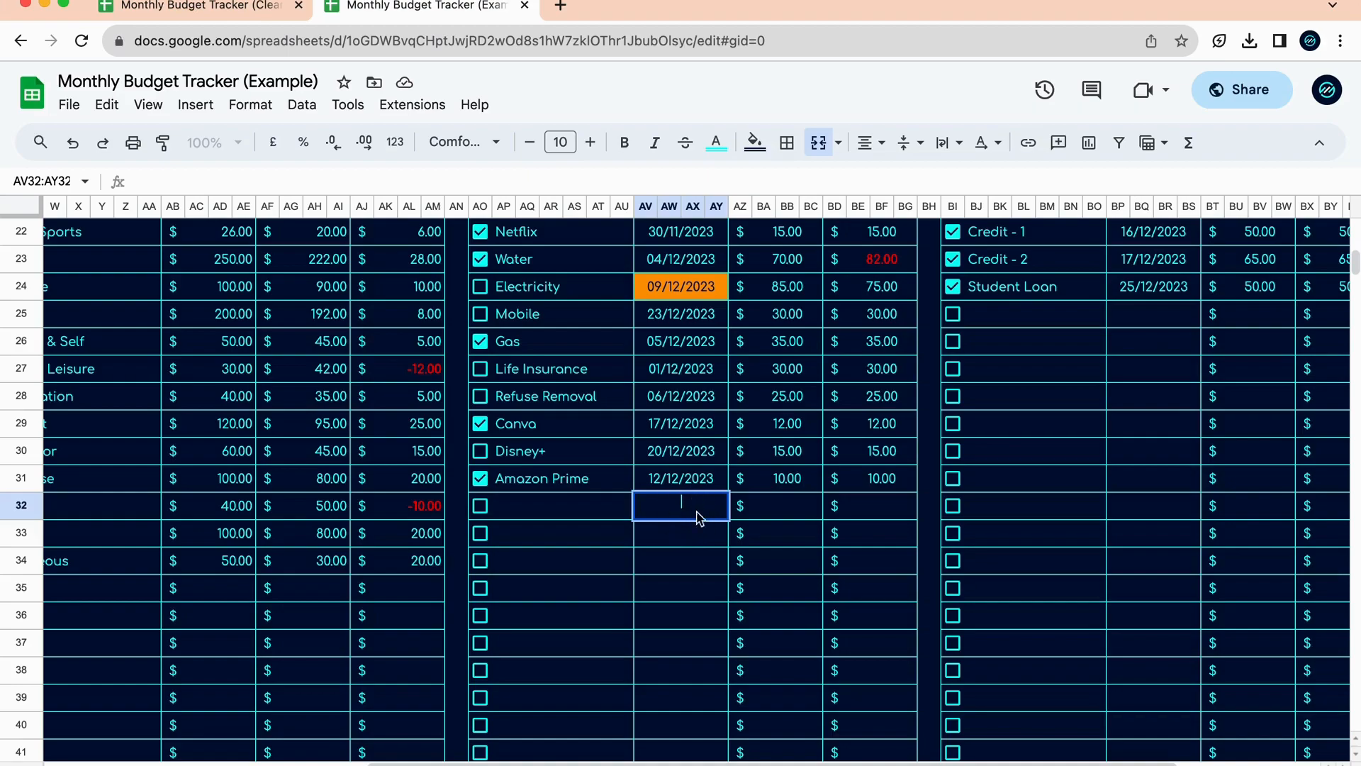
key(Escape)
text(25/12/2023)
key(Return)
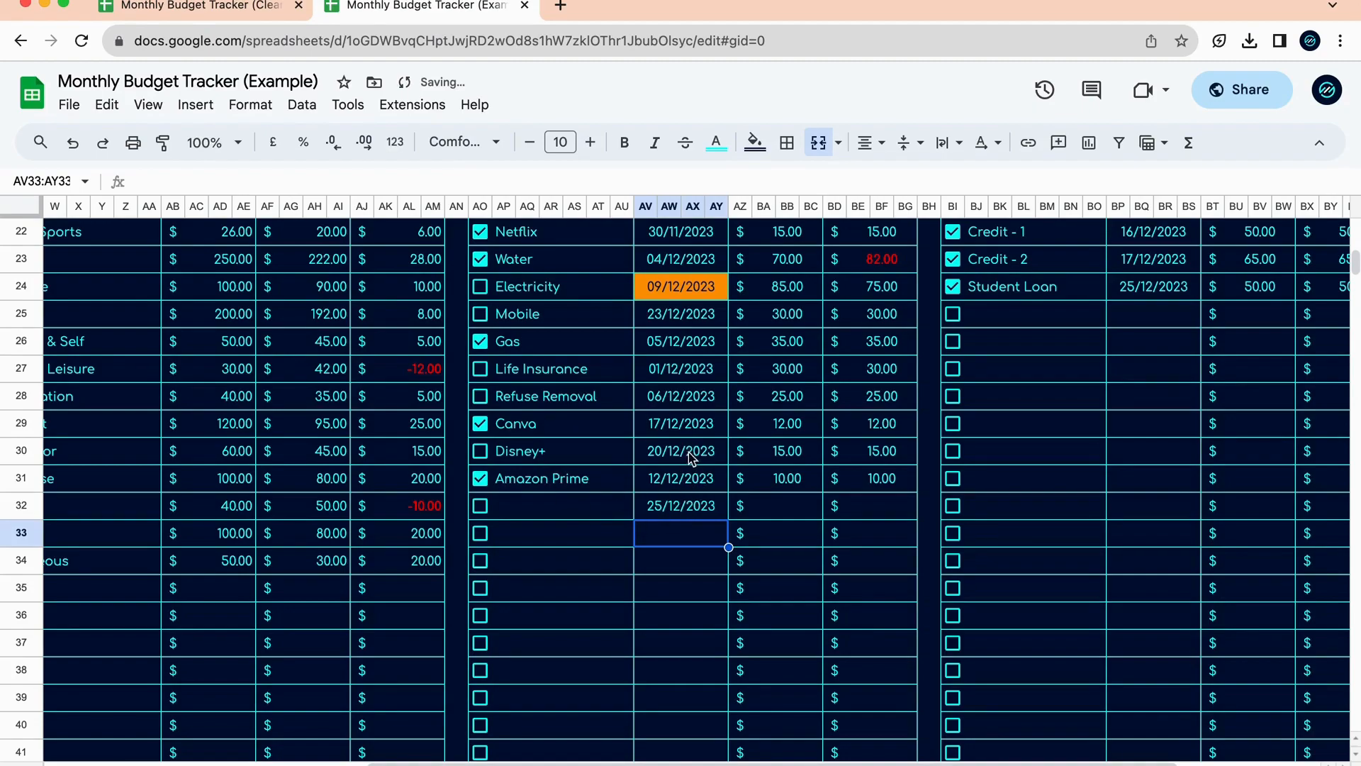
Clear the due date from the Bills row below Amazon Prime.
double_click(692, 510)
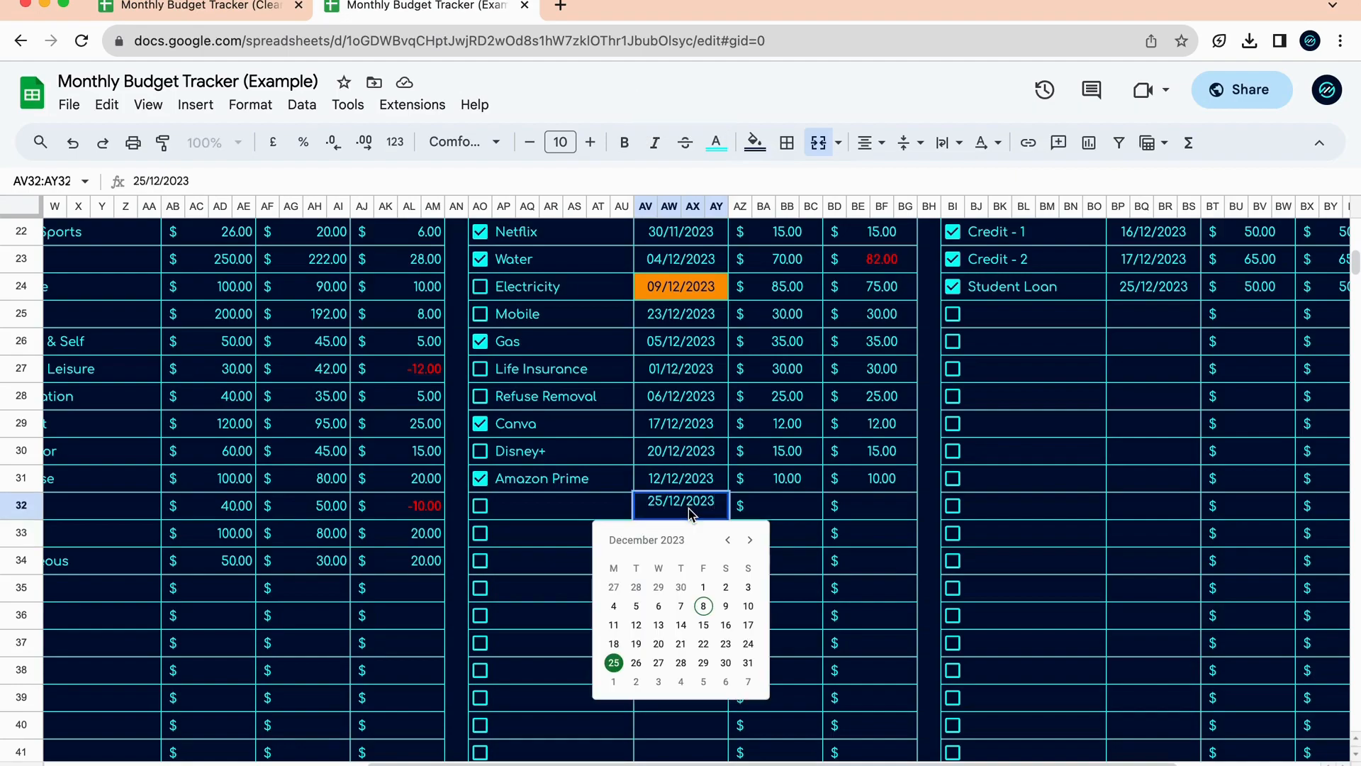
click(589, 508)
click(675, 511)
key(Delete)
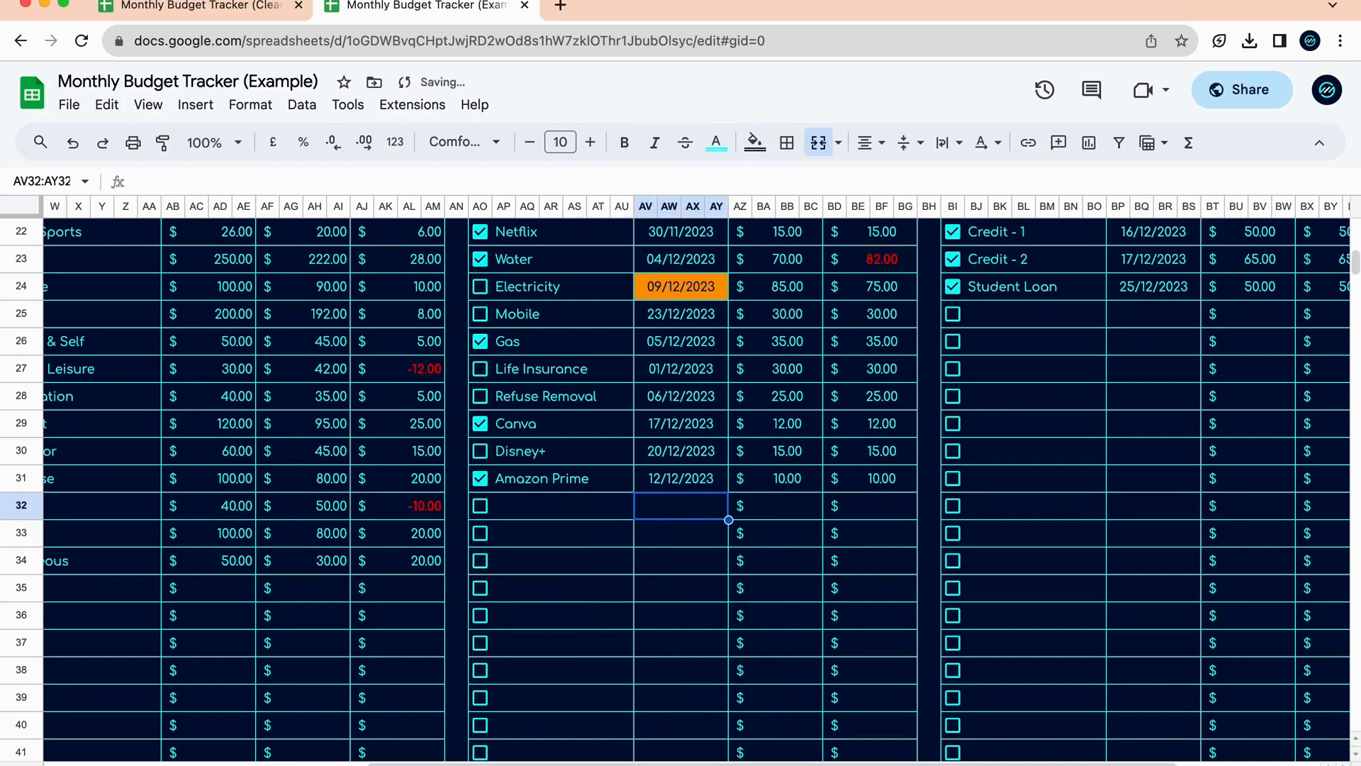
click(788, 561)
Highlight the Debts due dates, and the names, budgets and actual amounts in the Bills table.
scroll(1106, 363, up, 3)
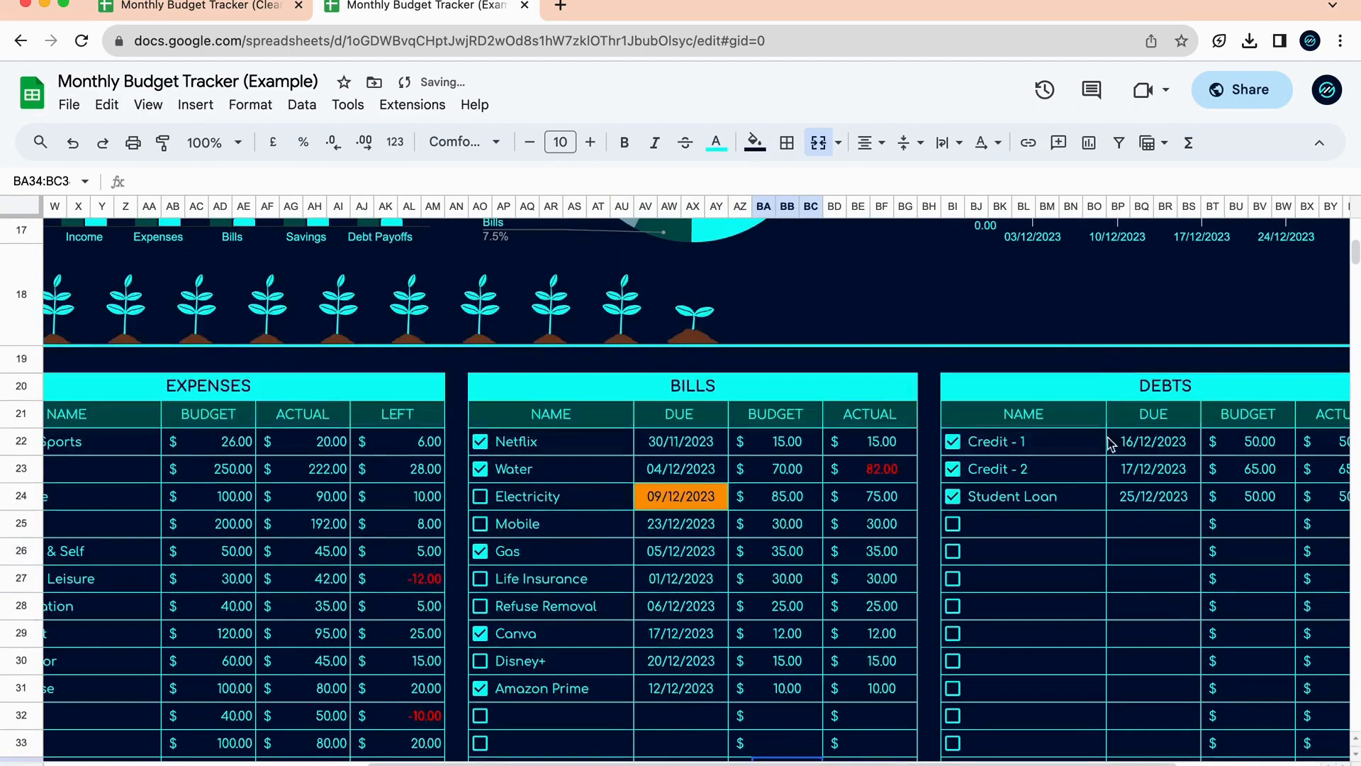
drag(1146, 452, 1154, 669)
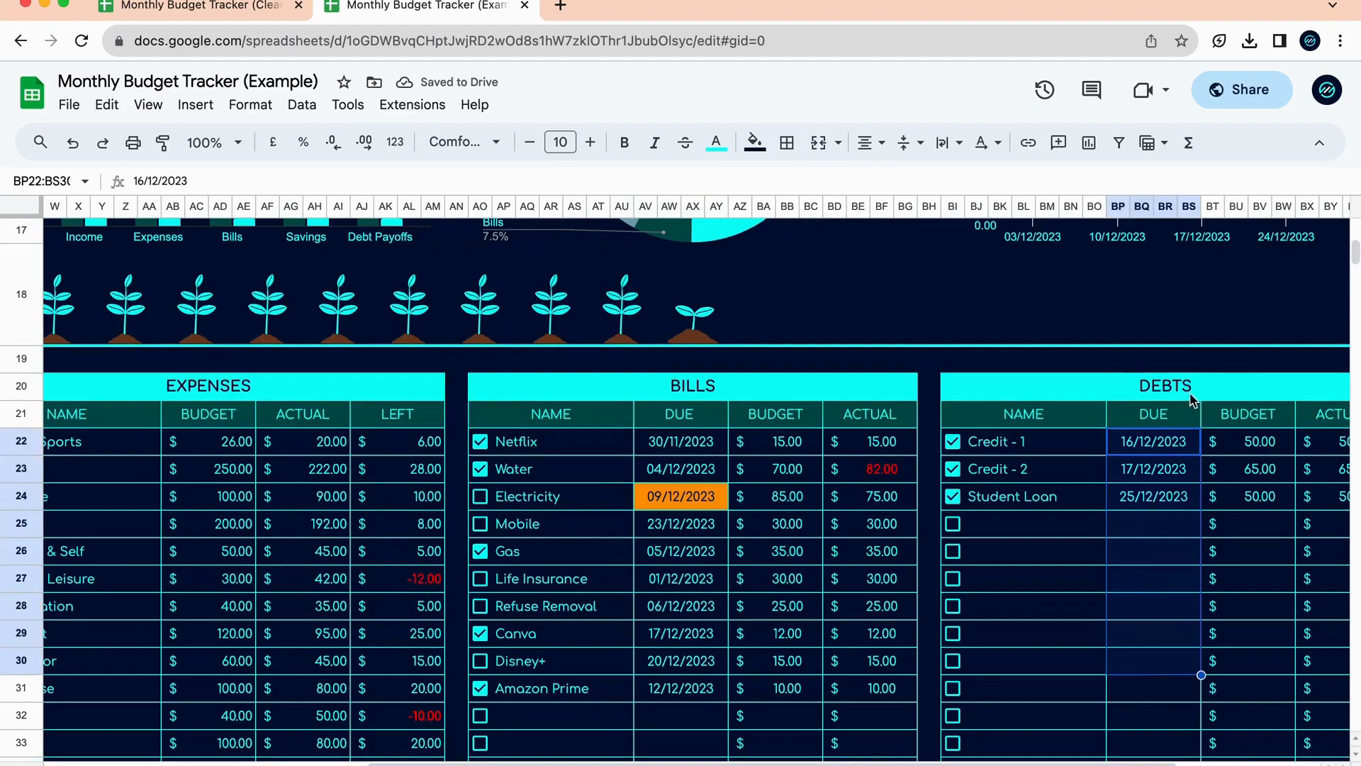
scroll(915, 420, left, 4)
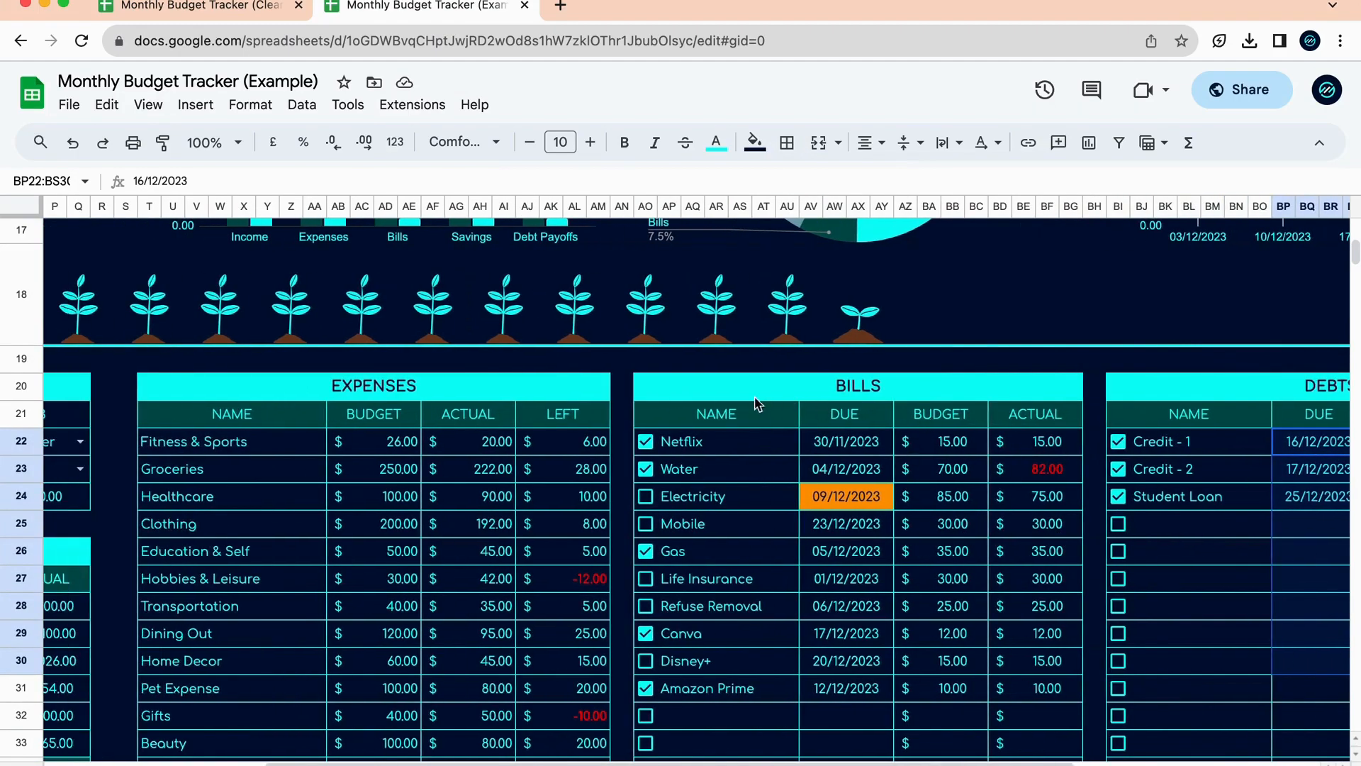
drag(691, 441, 697, 721)
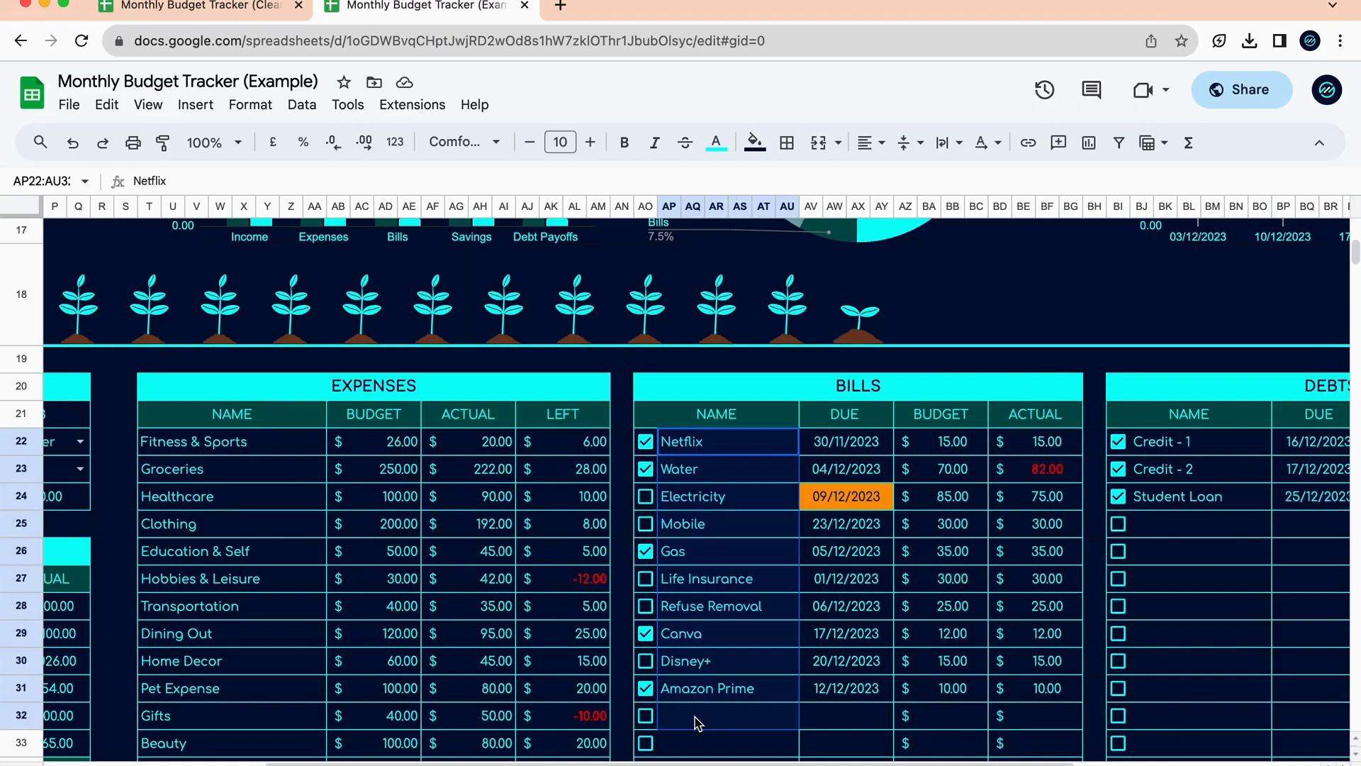
drag(953, 441, 958, 695)
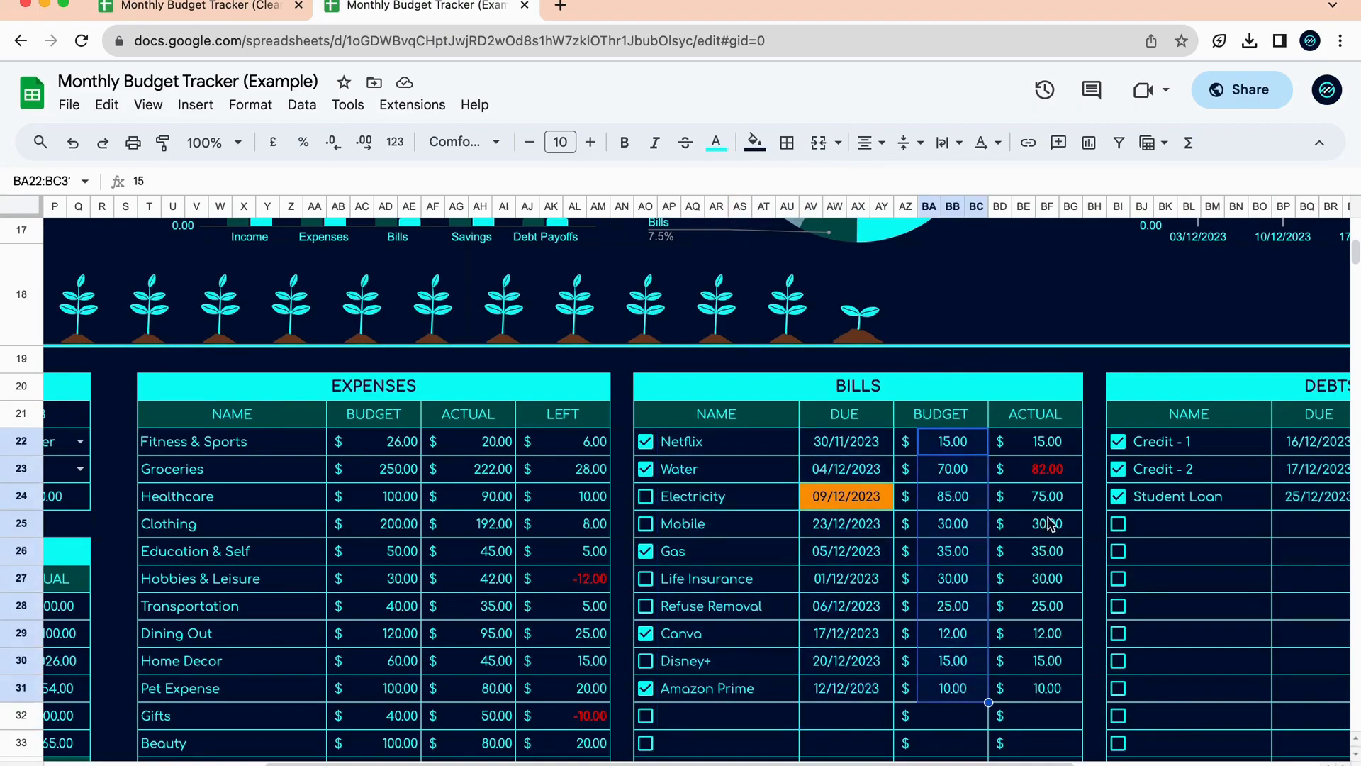
drag(1060, 441, 1064, 717)
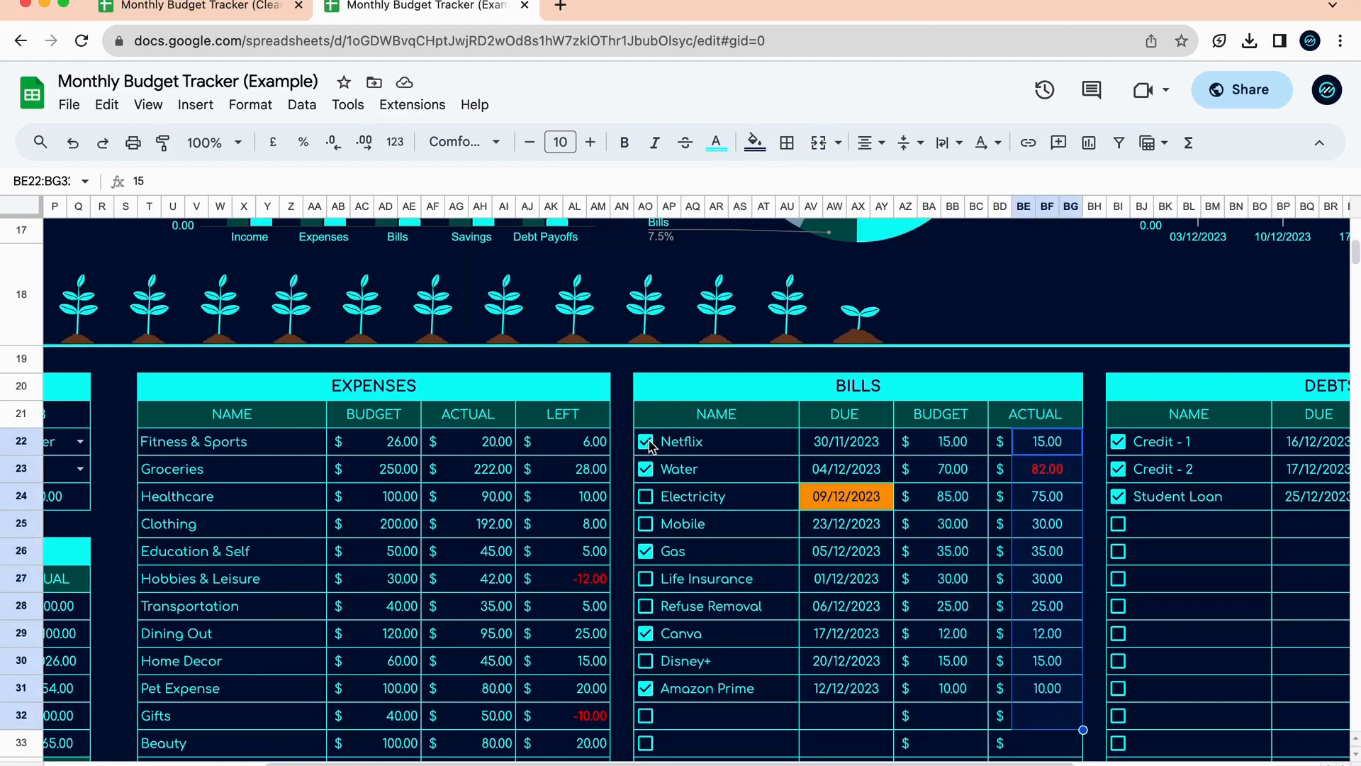
Select cells in the name and due date columns of the Debts table to point them out.
scroll(936, 535, right, 5)
click(804, 443)
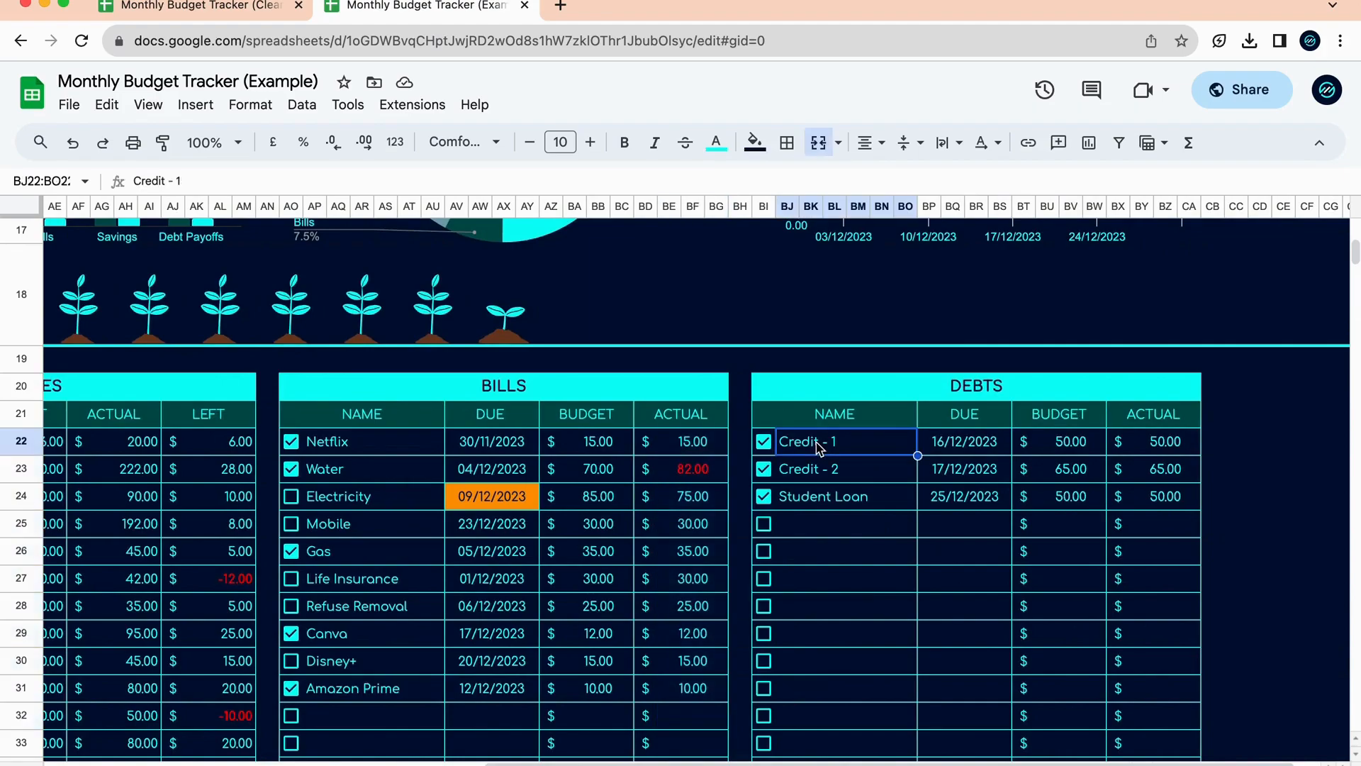
click(823, 609)
click(866, 454)
click(963, 443)
shift+click(965, 549)
click(988, 441)
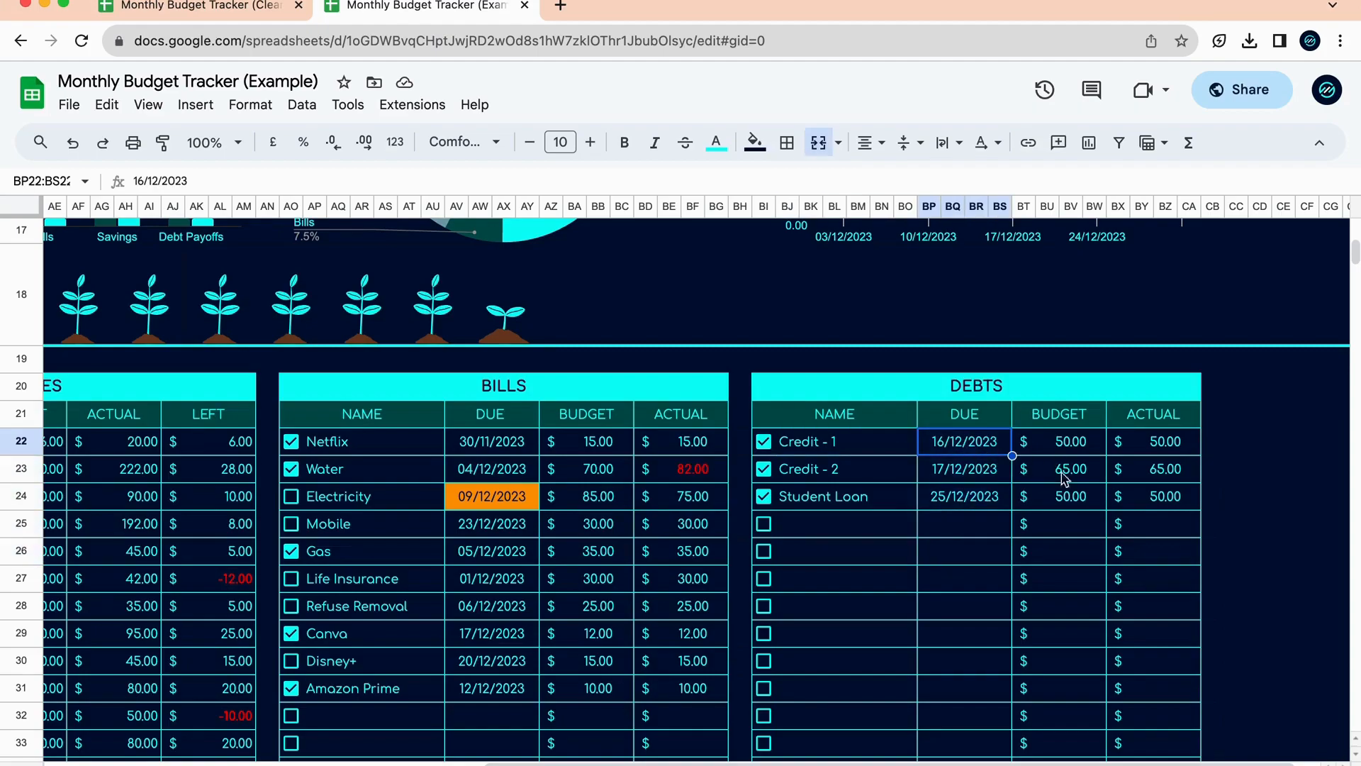
Highlight the Debts budget and actual amounts, and untick and re-tick the Credit - 1 debt.
drag(1086, 443, 1083, 566)
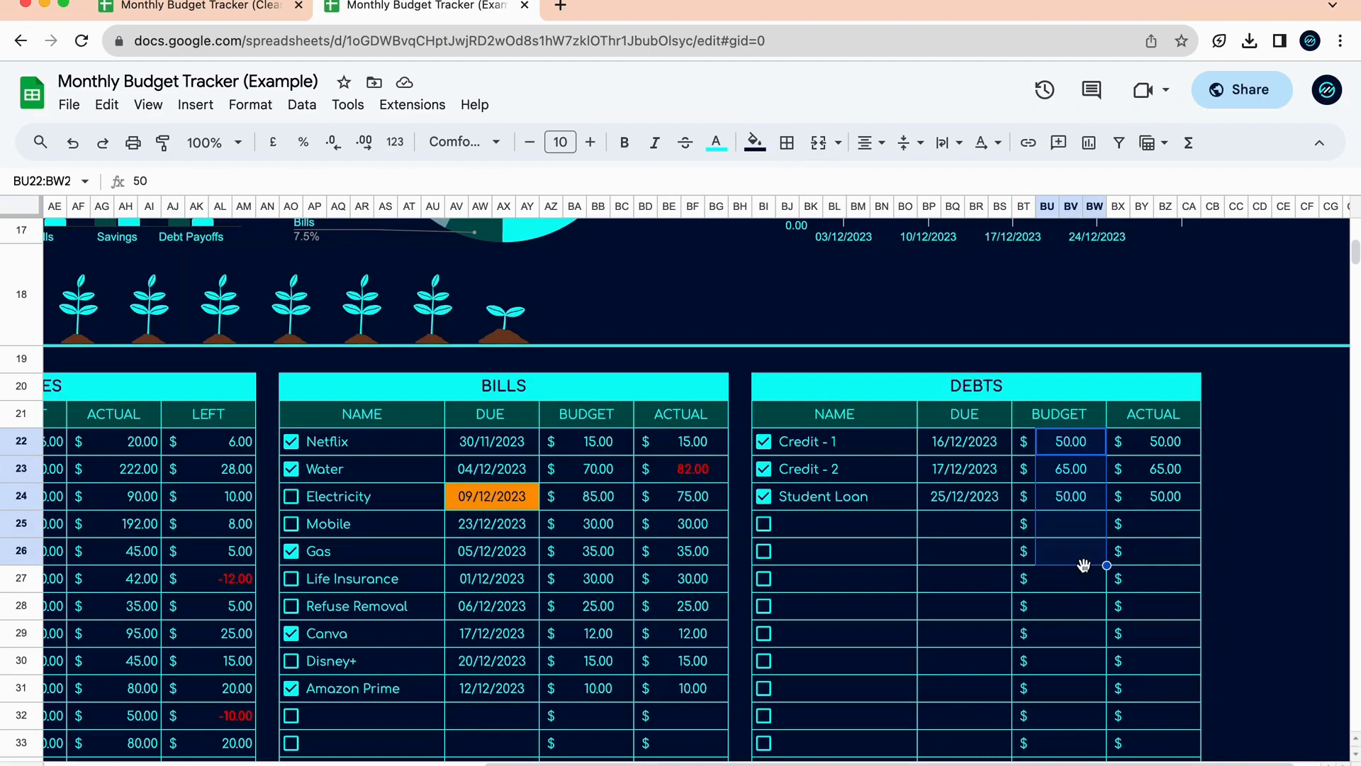
click(1085, 445)
click(1185, 454)
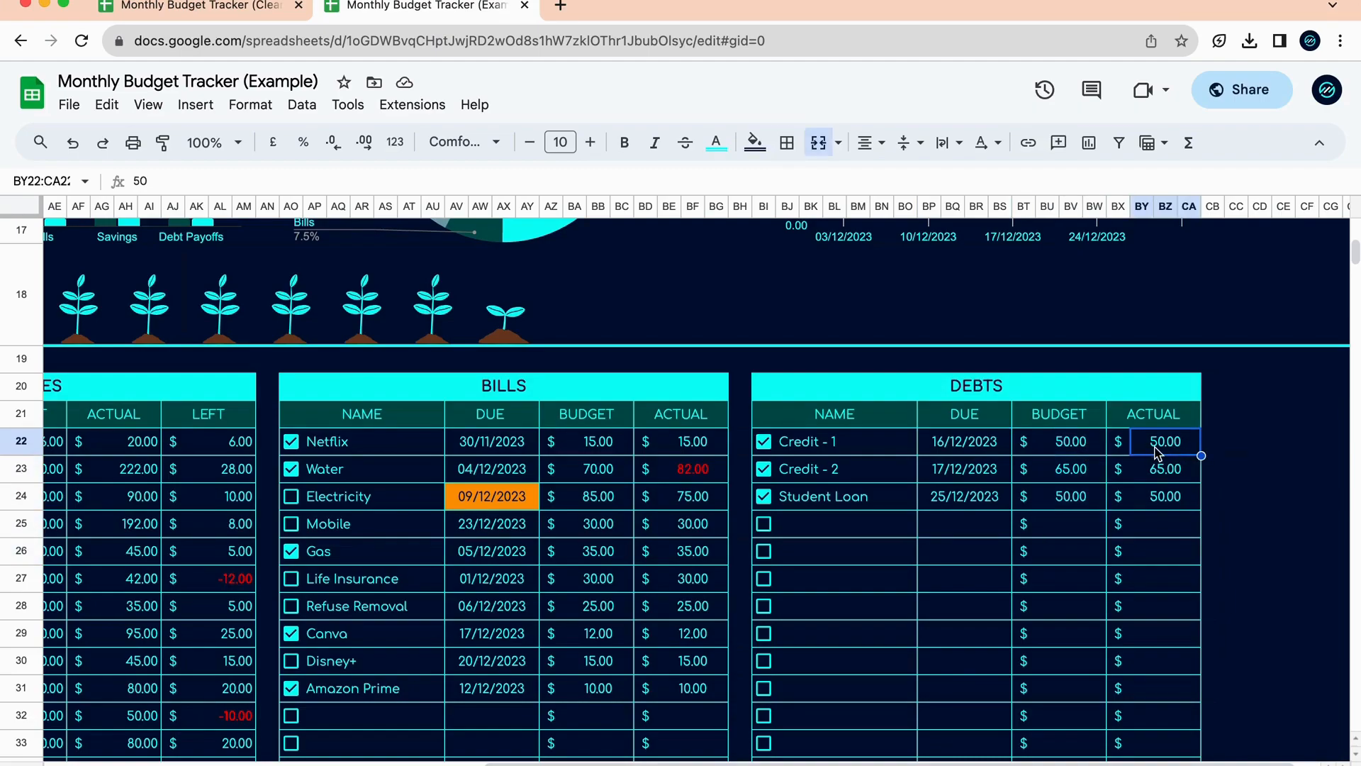
click(1164, 476)
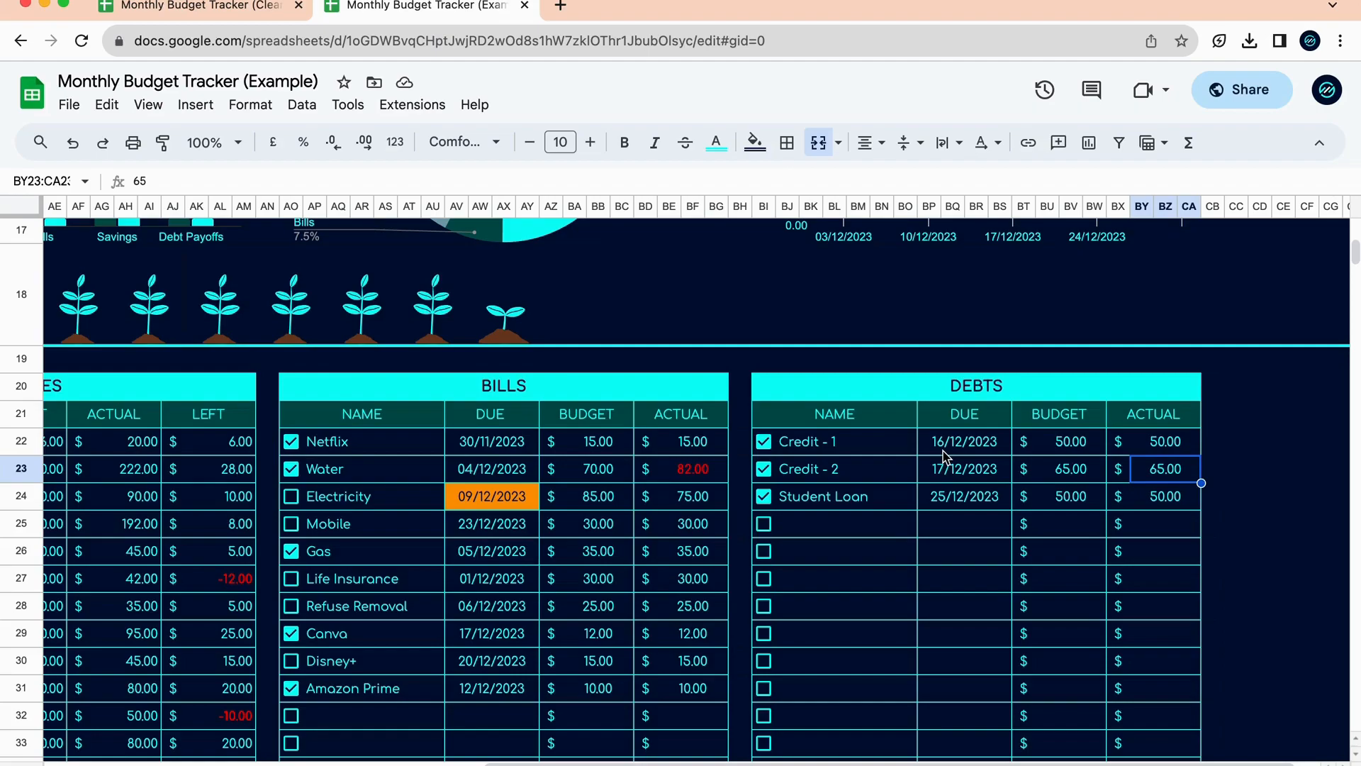
click(764, 441)
click(763, 441)
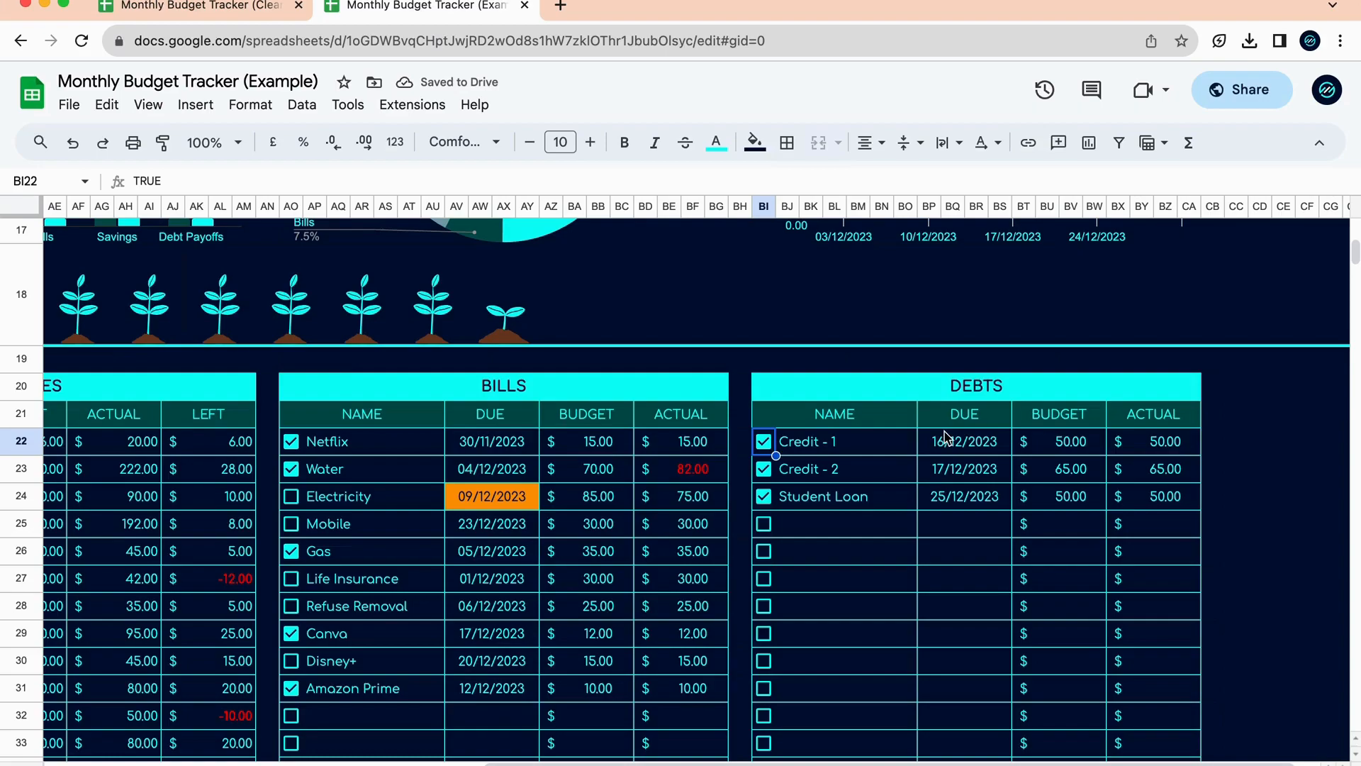
Select the amounts left for Hobbies & Leisure and Gifts in the Expenses table to examine their formulas.
scroll(947, 436, left, 10)
scroll(947, 436, down, 5)
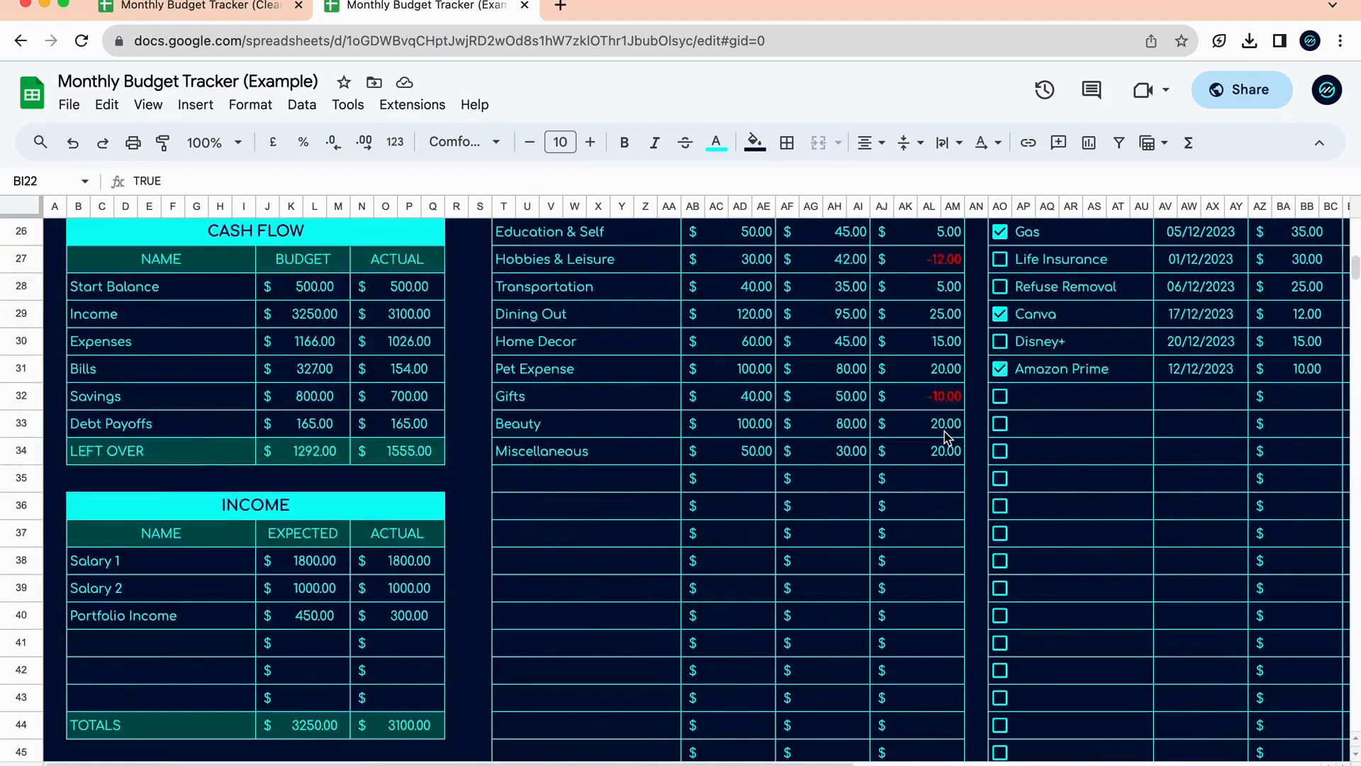
scroll(946, 436, up, 2)
scroll(947, 436, right, 1)
click(922, 370)
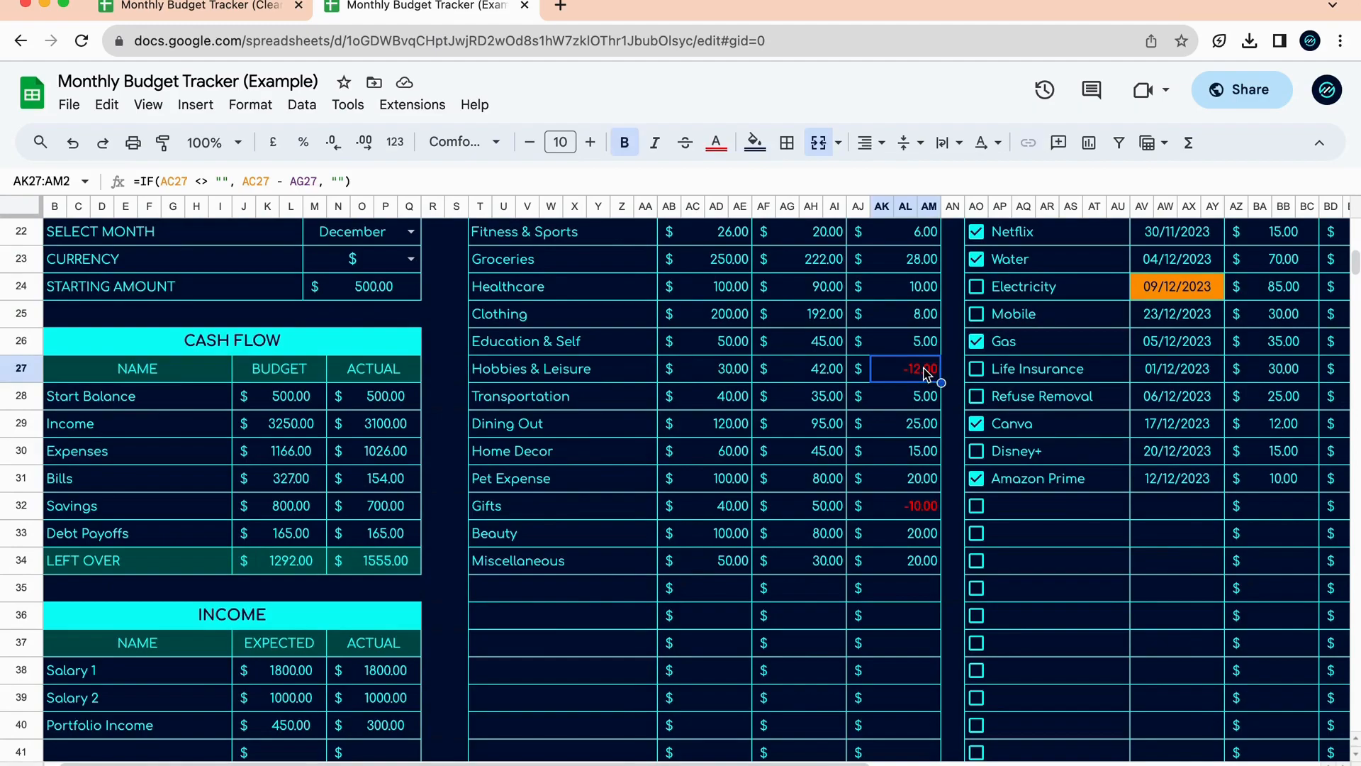
click(925, 508)
scroll(926, 539, up, 4)
scroll(925, 569, down, 3)
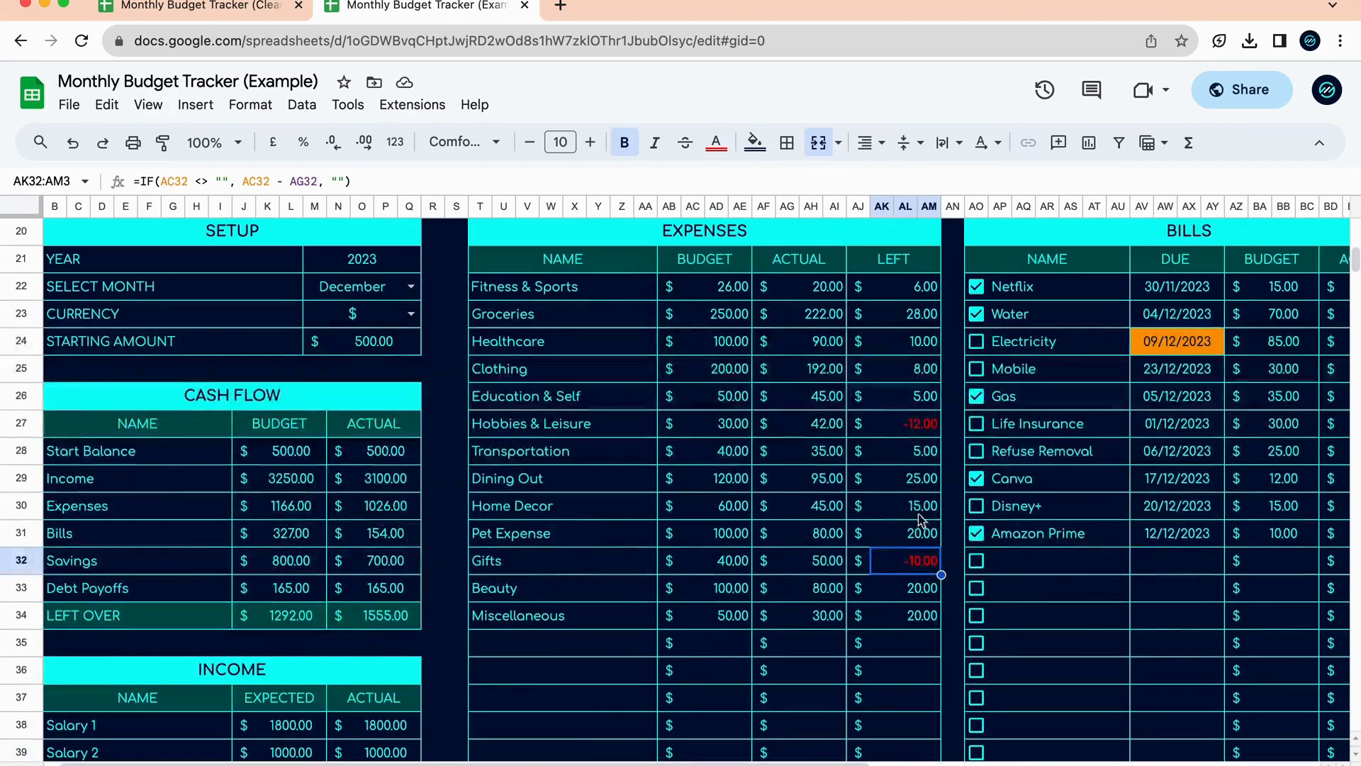
Compare the budget, actual and left amounts of the Hobbies & Leisure expense.
click(925, 432)
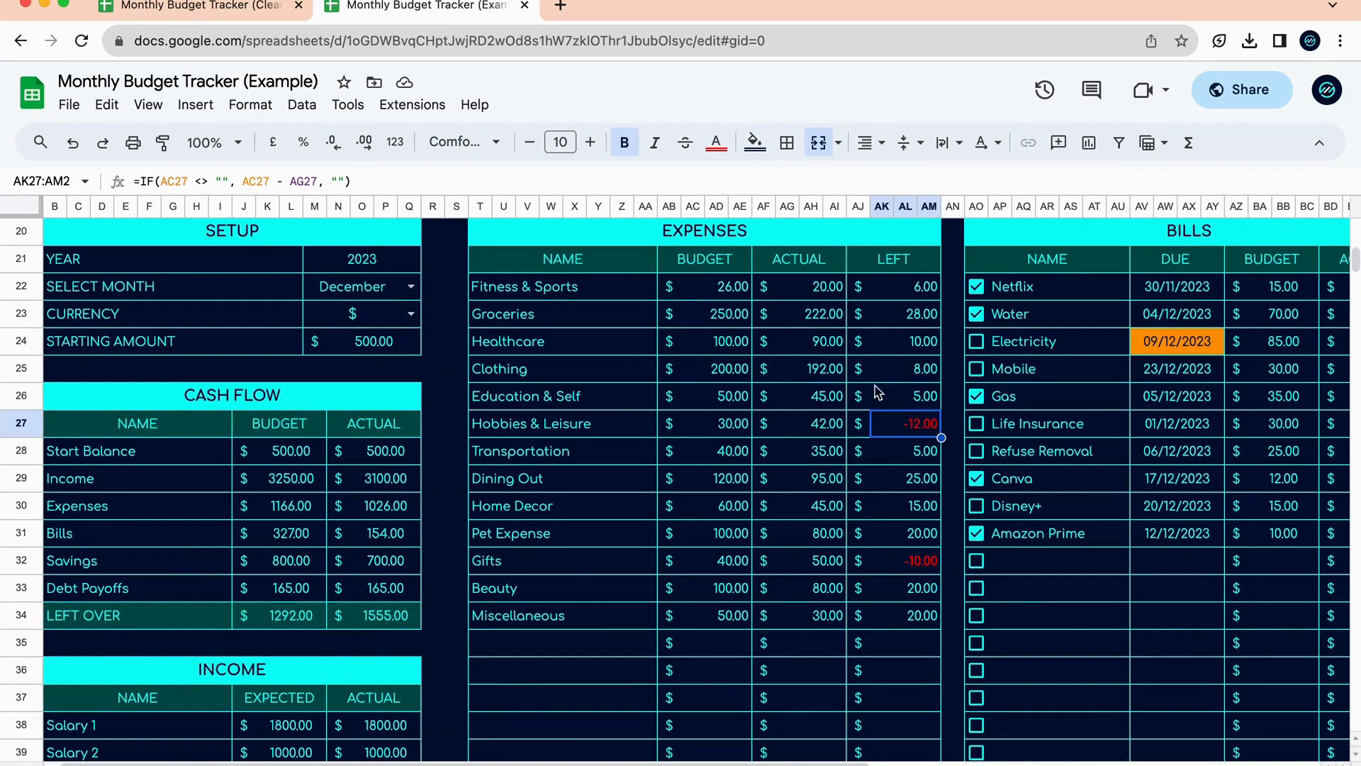
click(741, 433)
click(826, 432)
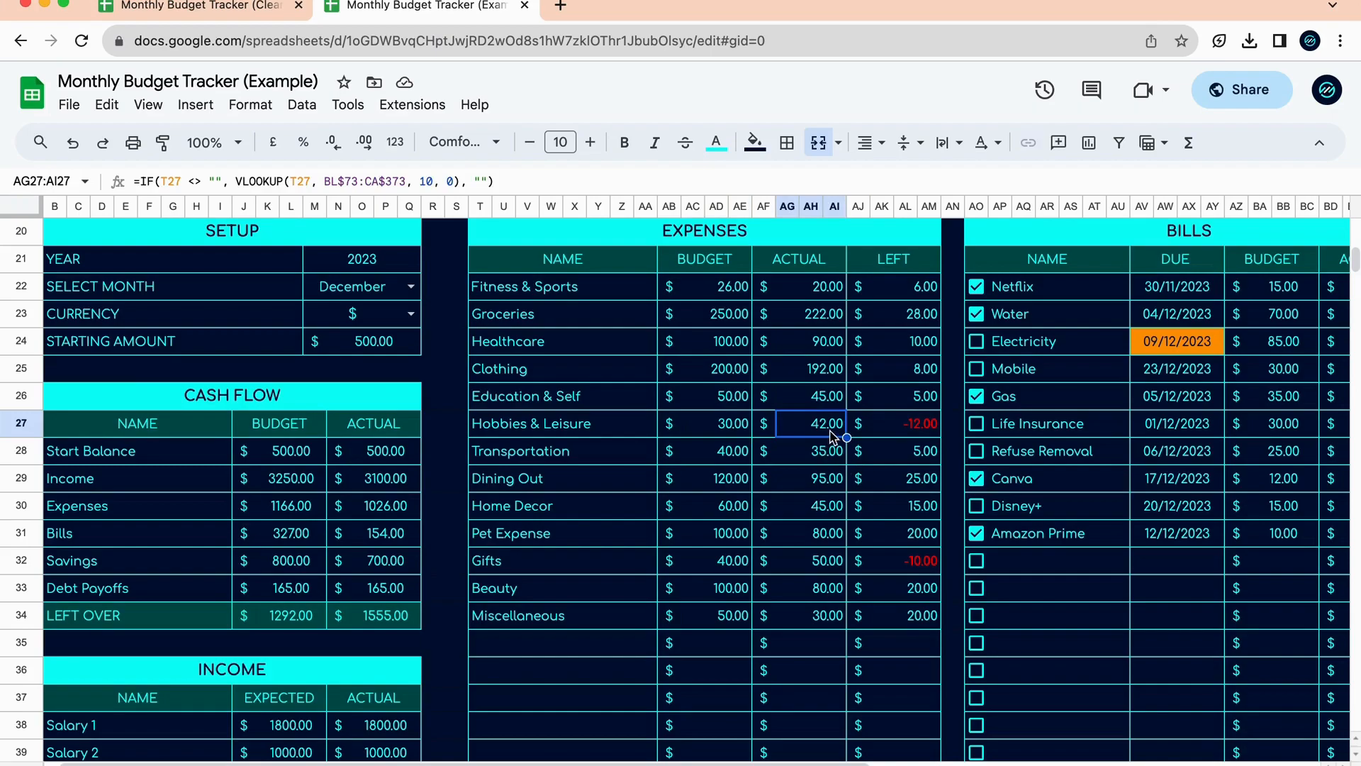
click(935, 434)
Compare the actual and budget amounts of the Water bill.
scroll(939, 558, right, 6)
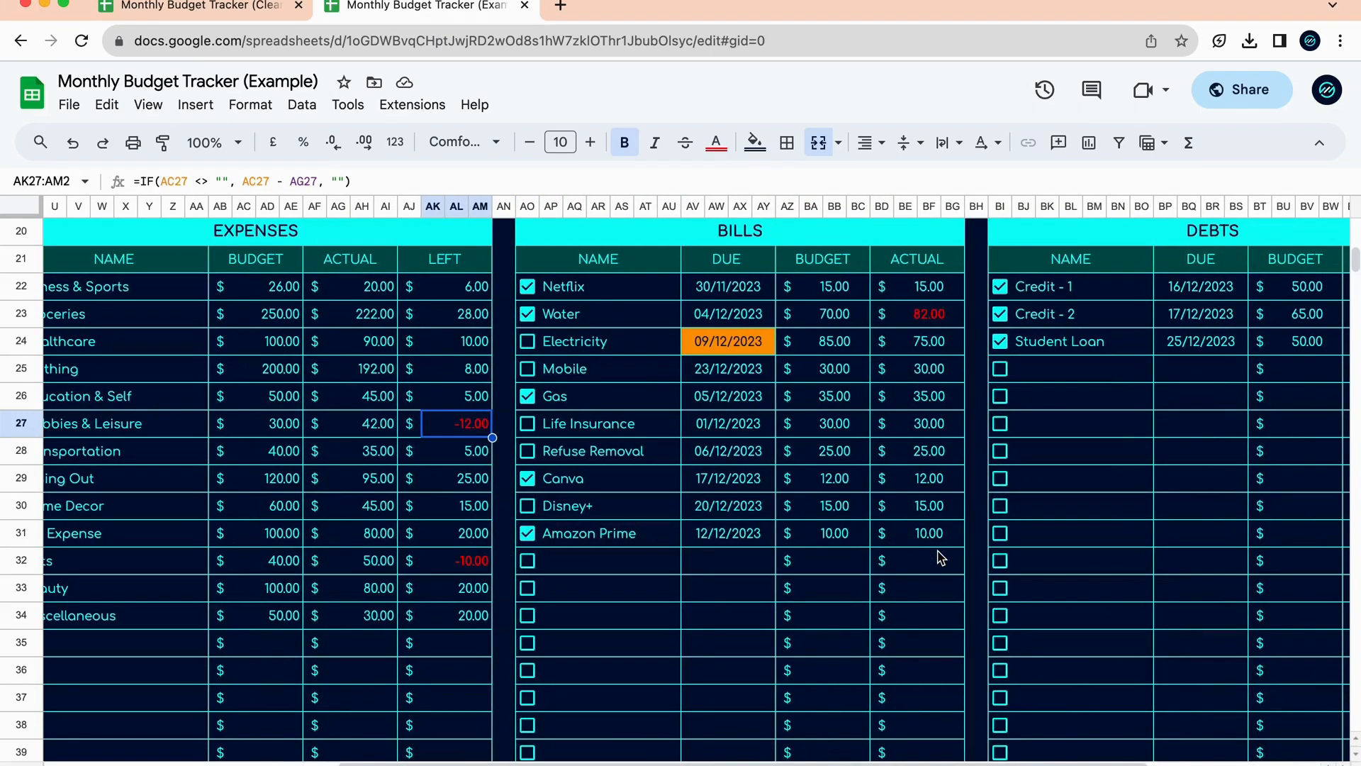
scroll(897, 561, up, 3)
scroll(897, 560, right, 3)
click(752, 471)
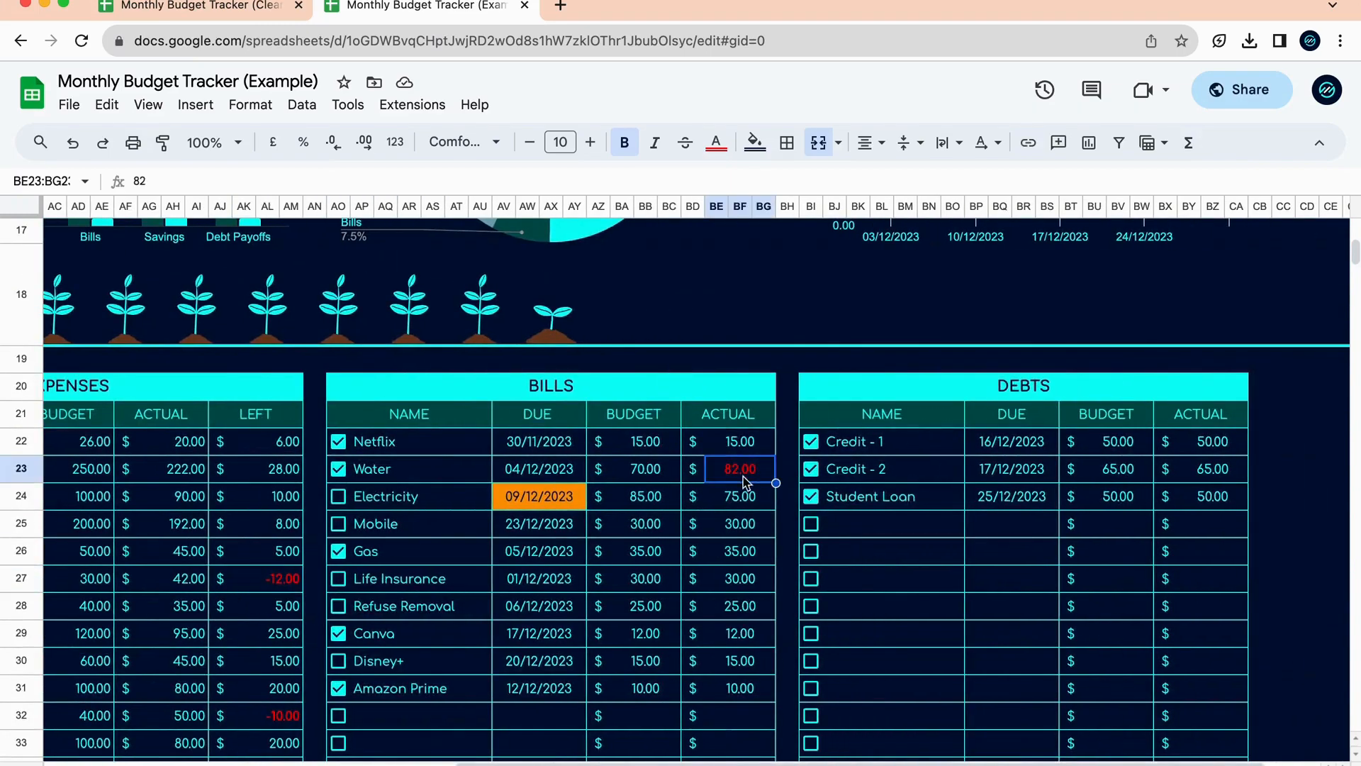
click(650, 470)
click(748, 483)
click(642, 480)
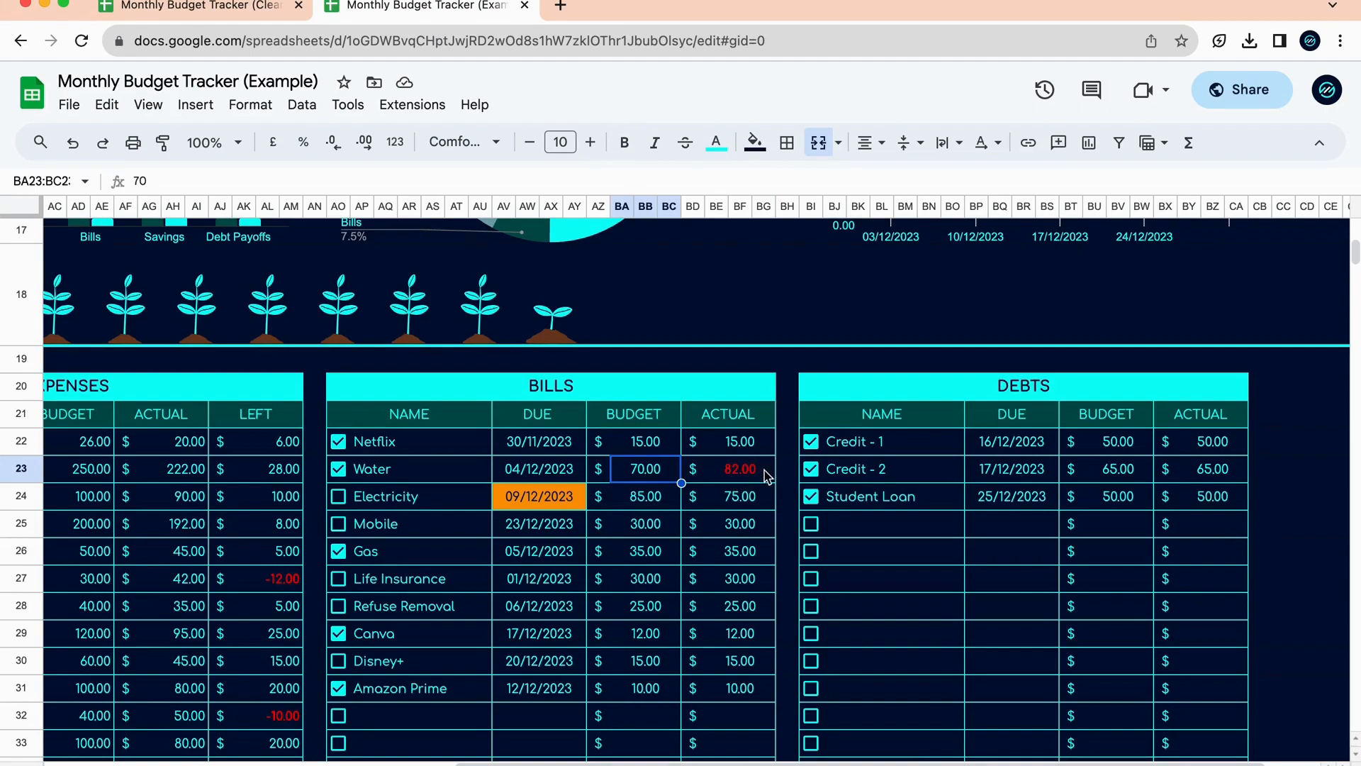
Select the Electricity bill's actual amount and due date, and the Water bill's actual amount, to compare their formatting.
click(767, 502)
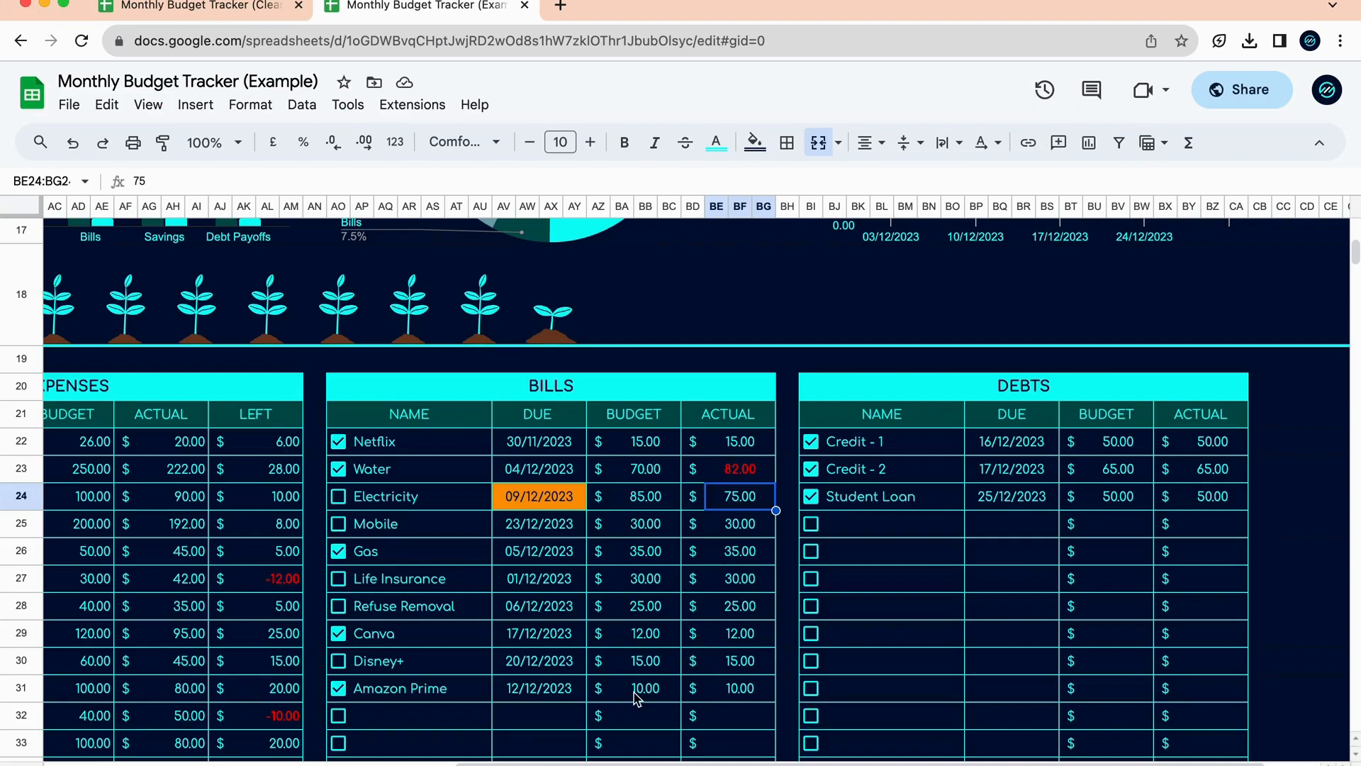
click(751, 477)
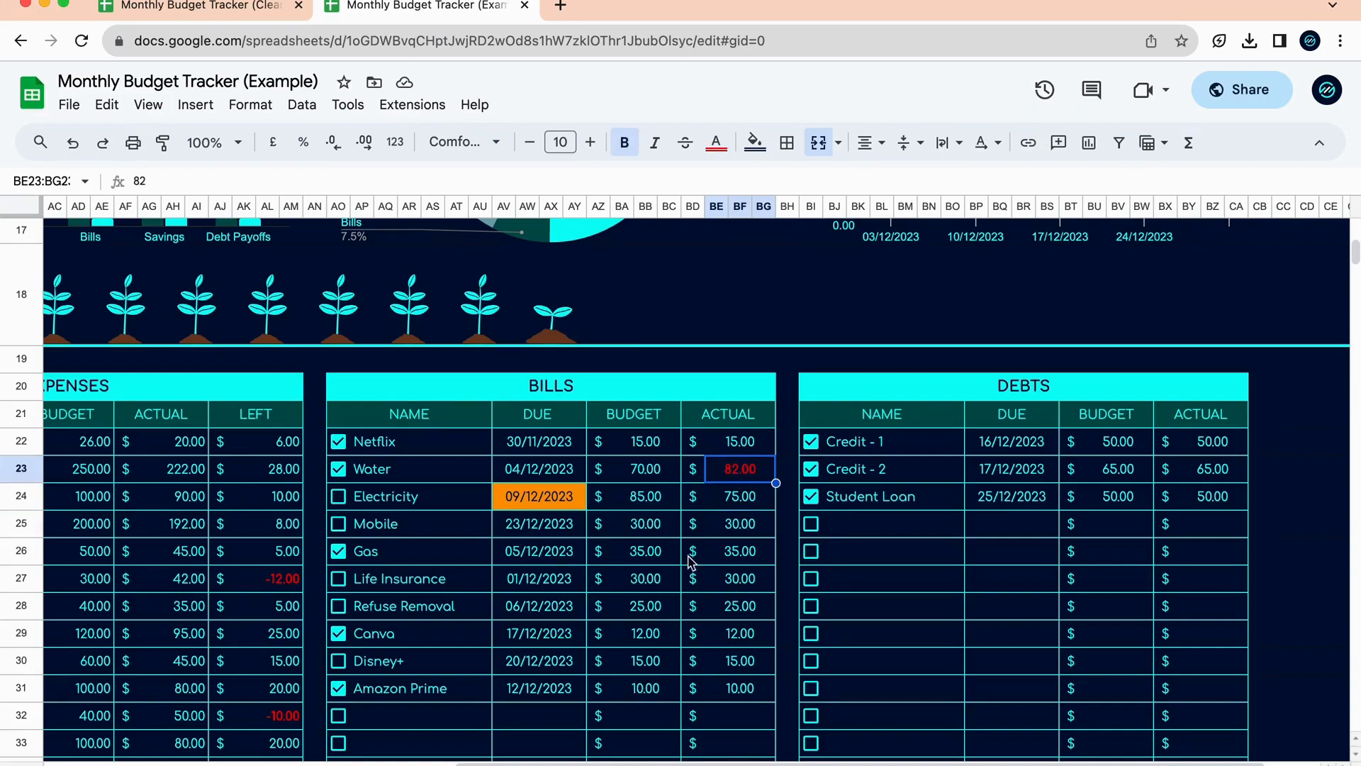
click(566, 499)
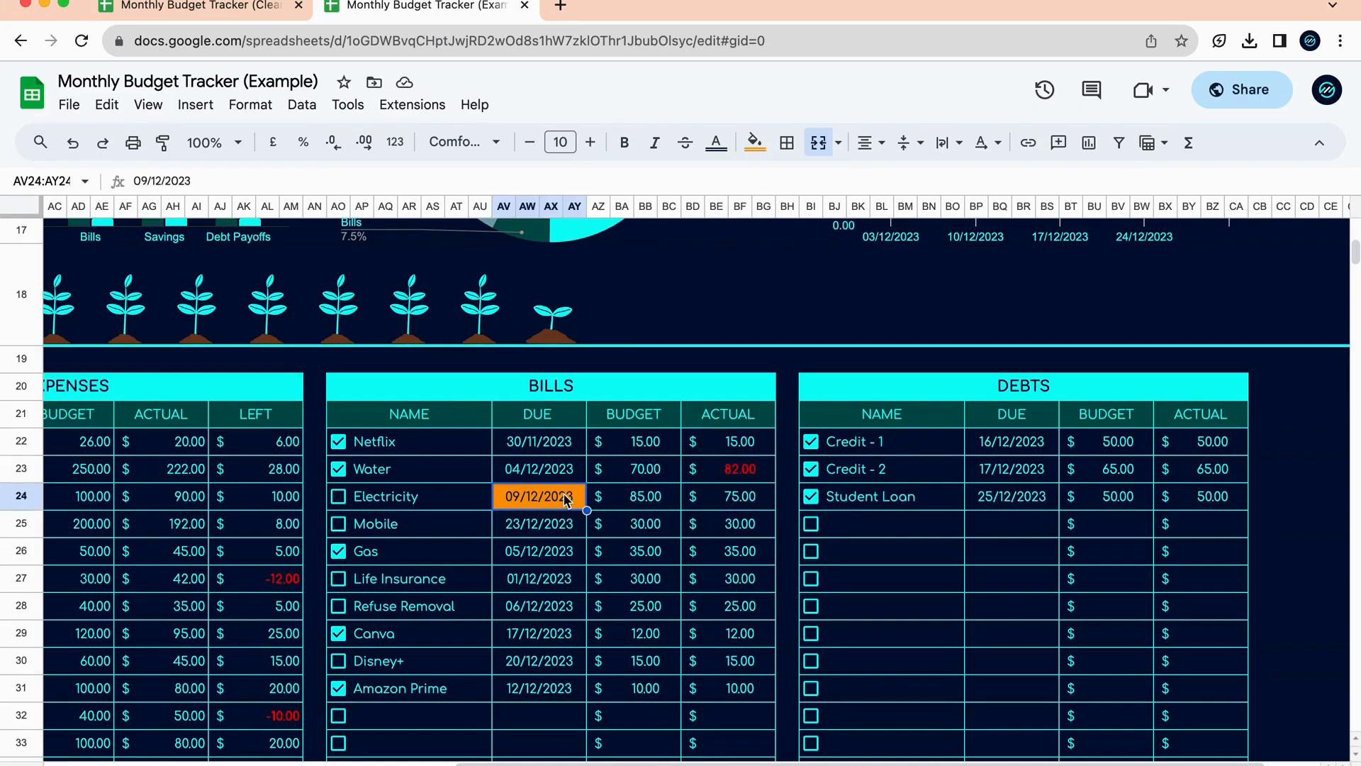
click(717, 476)
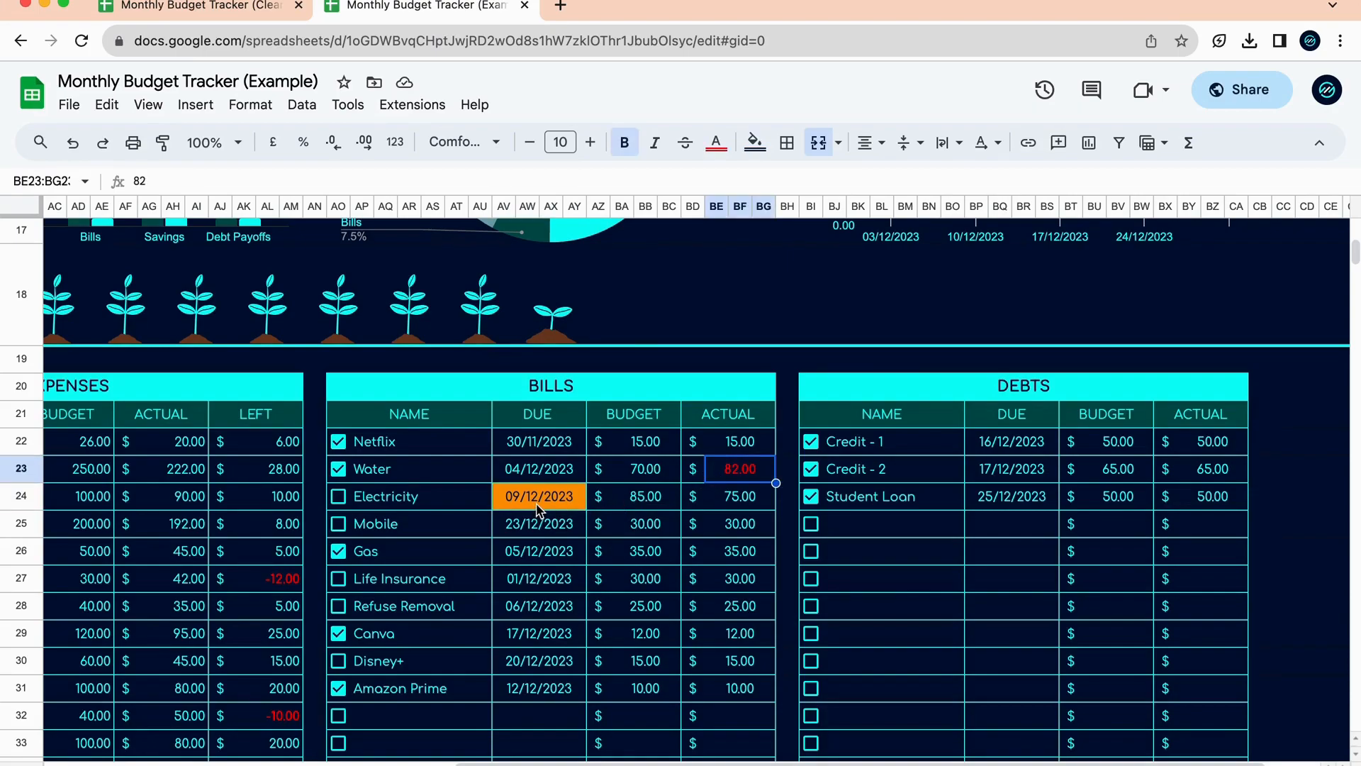
Return to the Expenses table and select its heading and the Fitness & Sports category.
scroll(539, 511, left, 10)
scroll(398, 541, down, 3)
scroll(398, 550, up, 3)
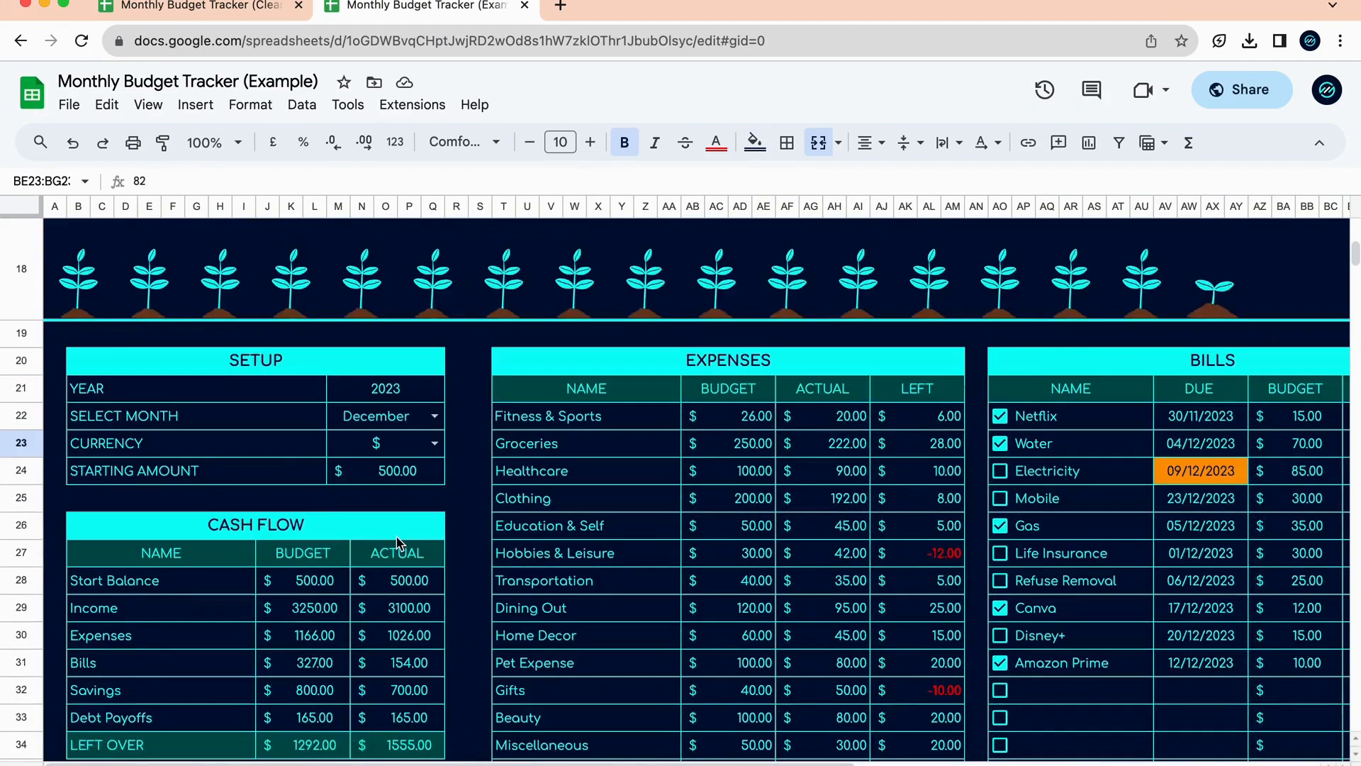
scroll(566, 566, down, 7)
scroll(567, 565, up, 4)
scroll(567, 565, up, 5)
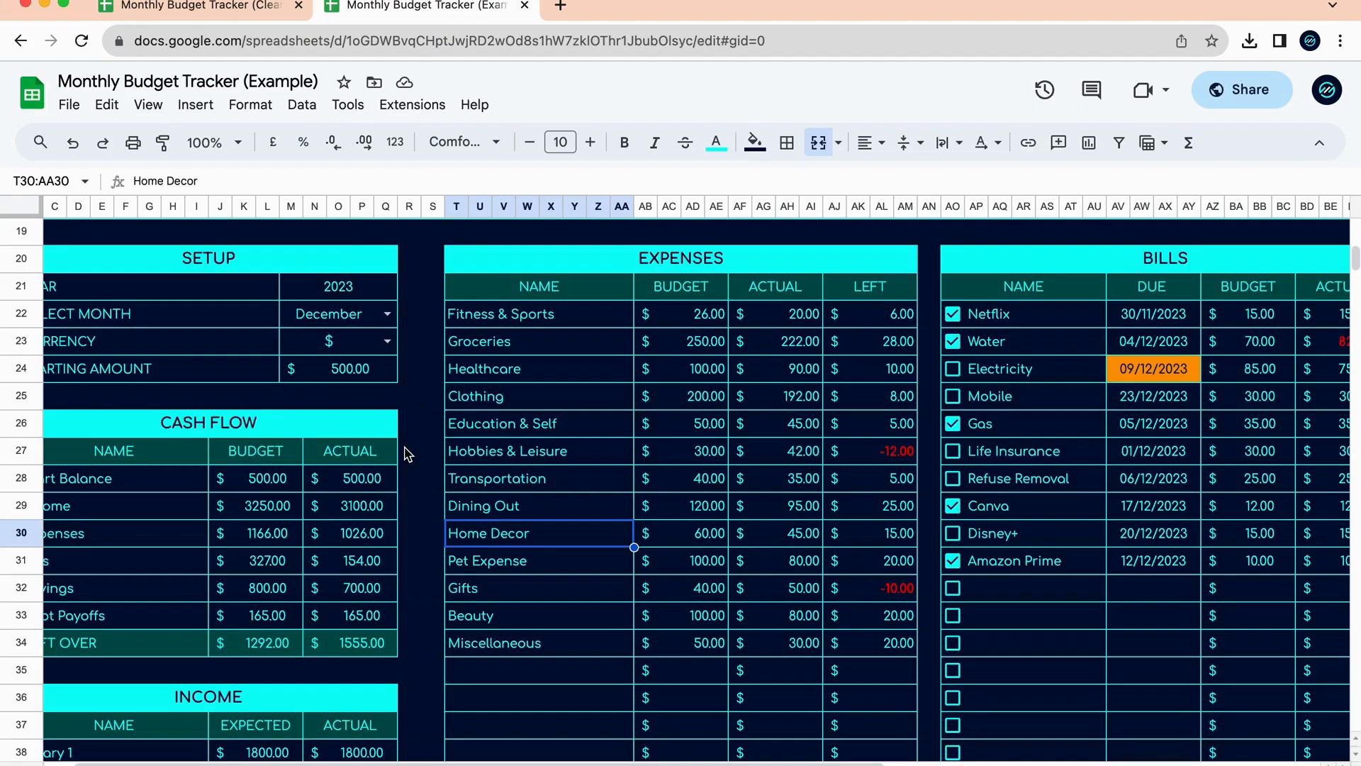
click(739, 270)
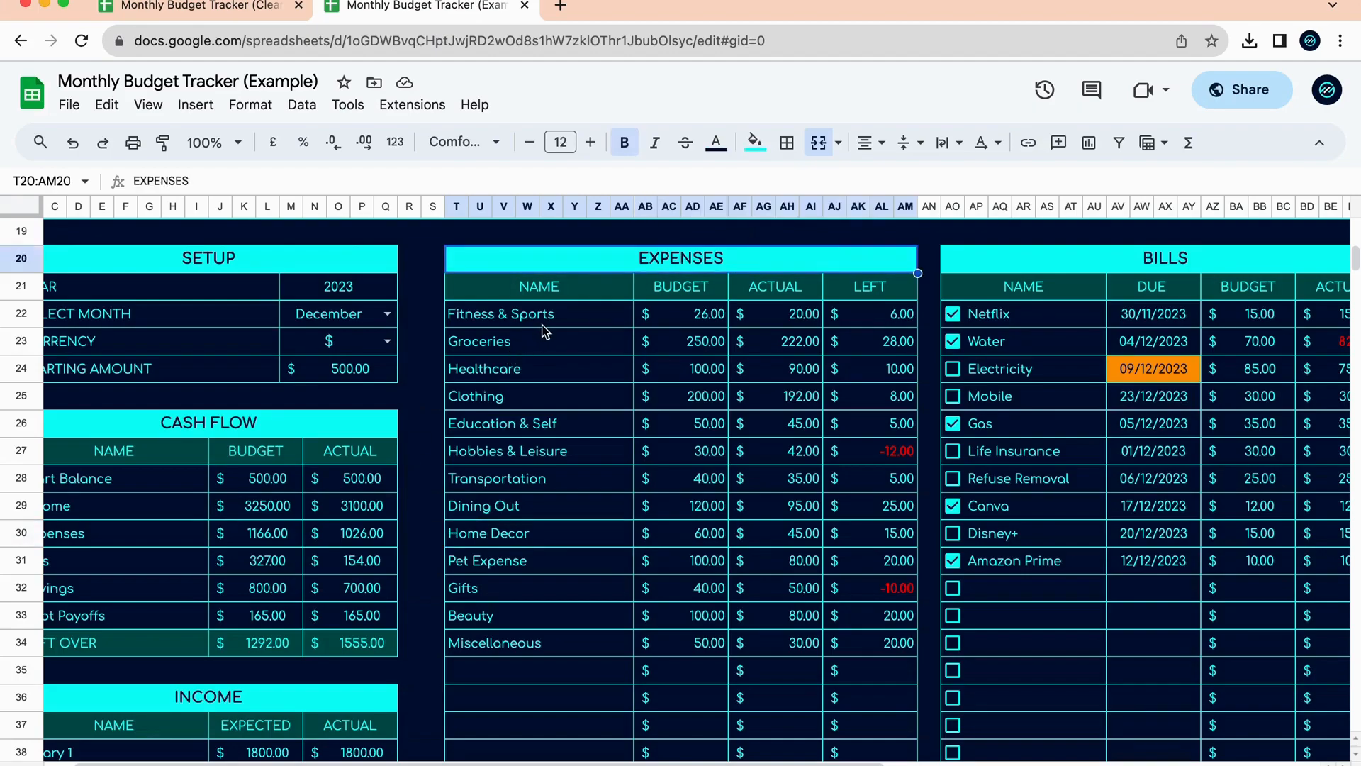
click(542, 324)
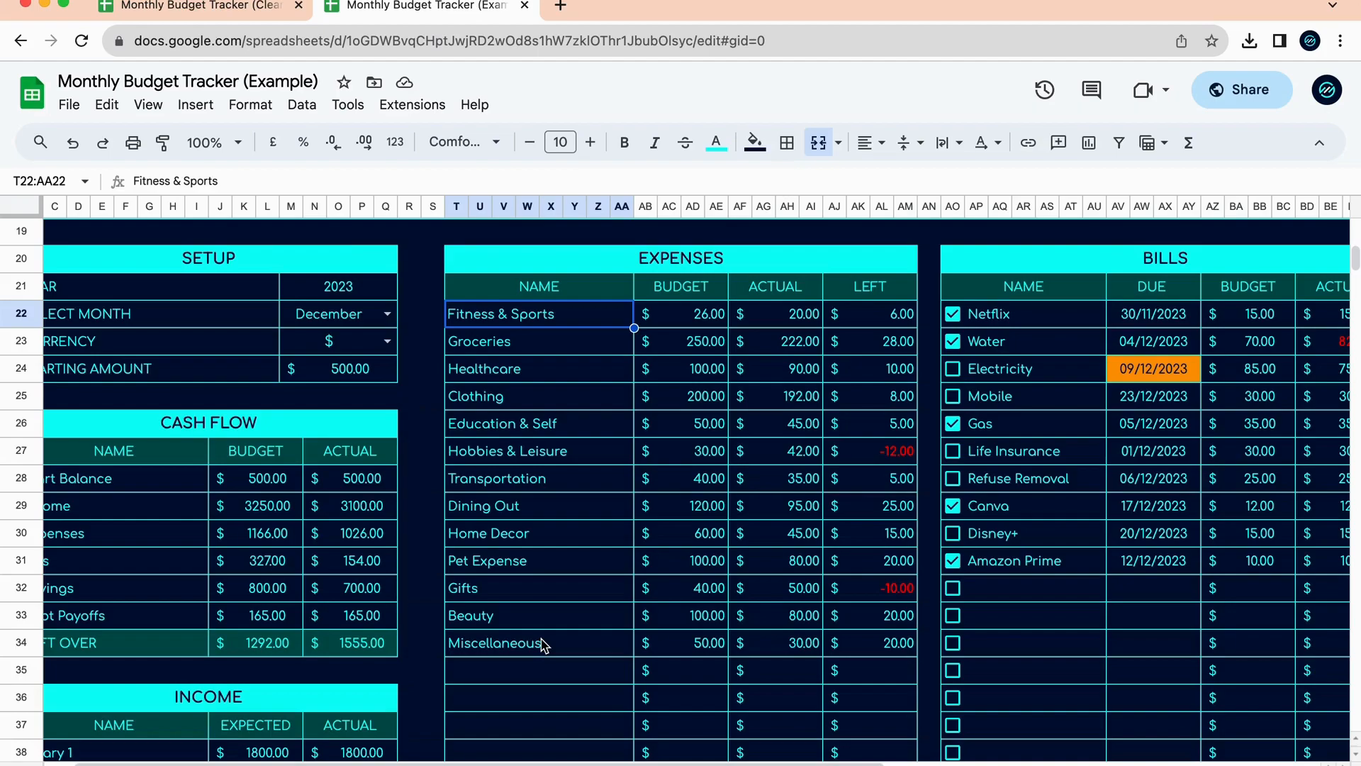
Select the Home Decor expense category and move through its neighbouring categories and back.
click(597, 546)
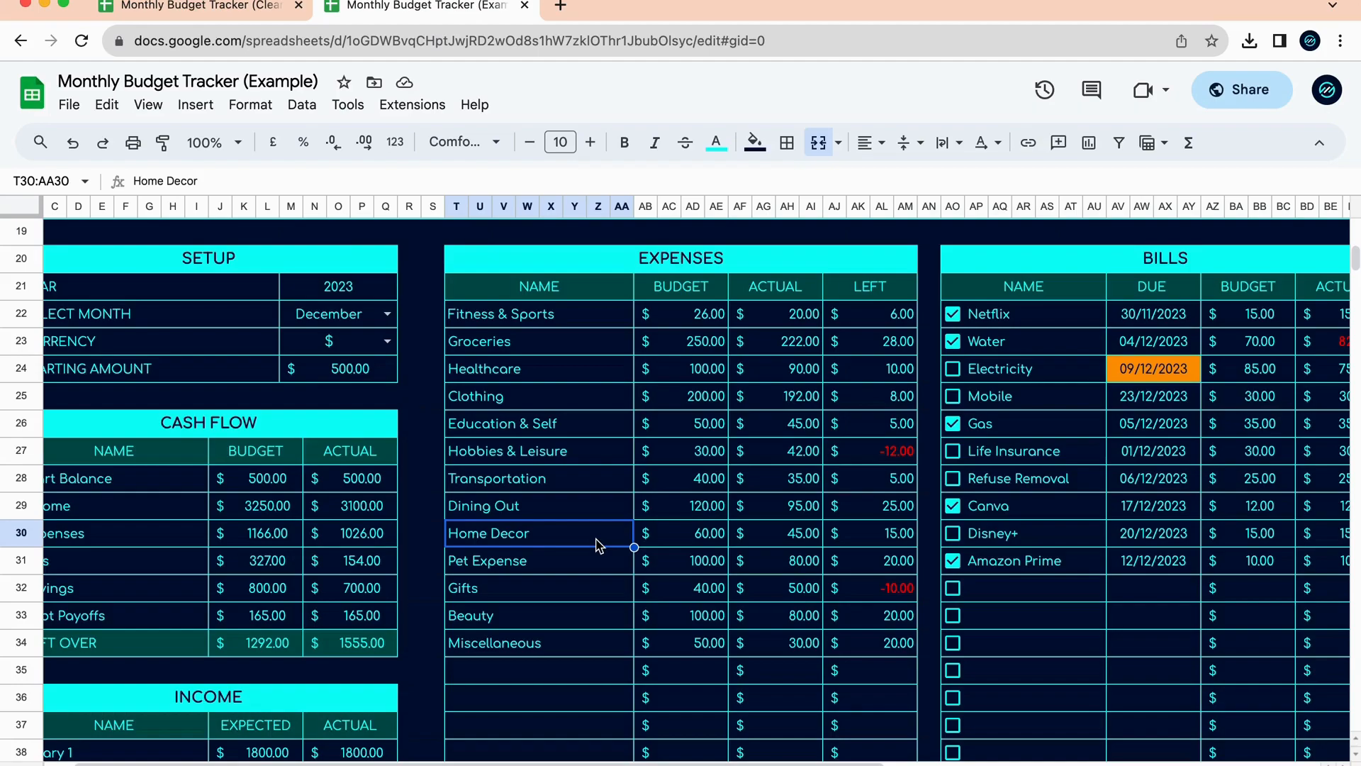
key(Down)
key(Up)
key(Up)
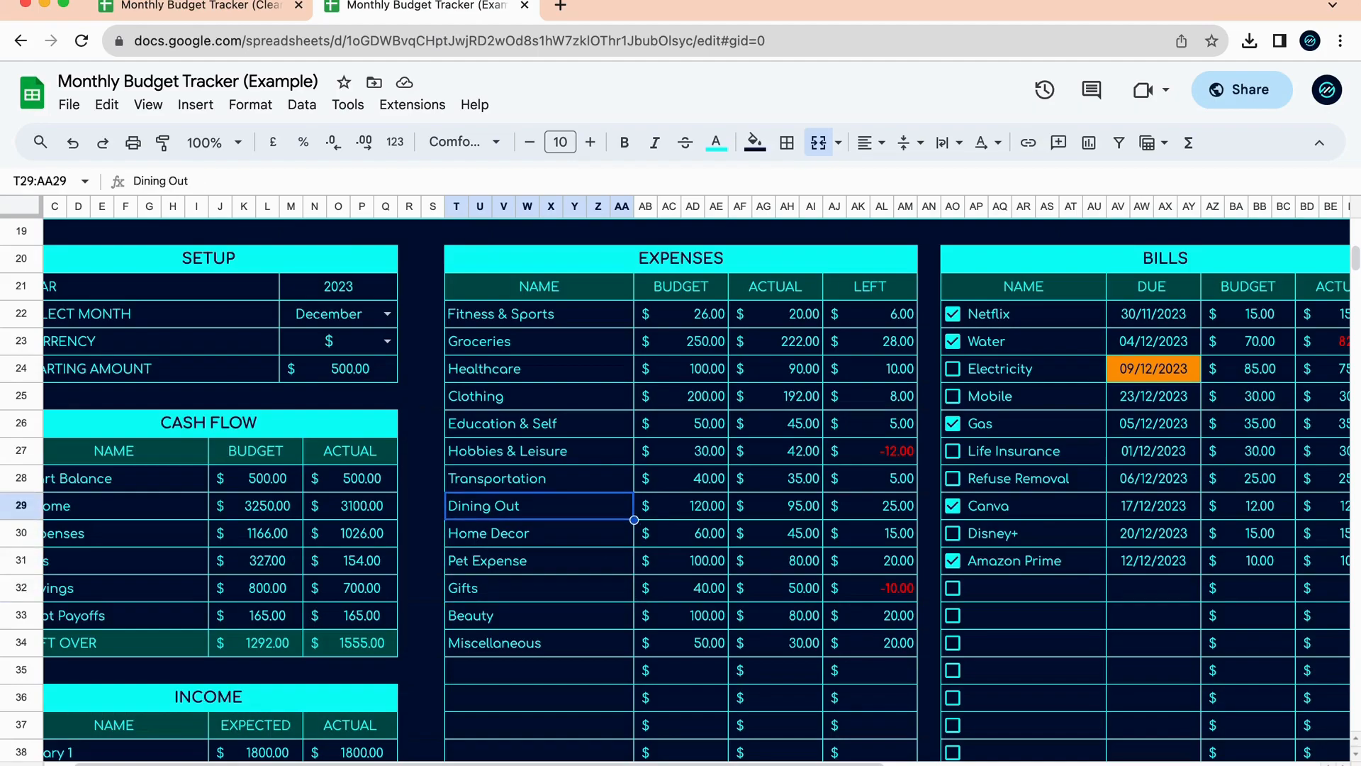
key(Down)
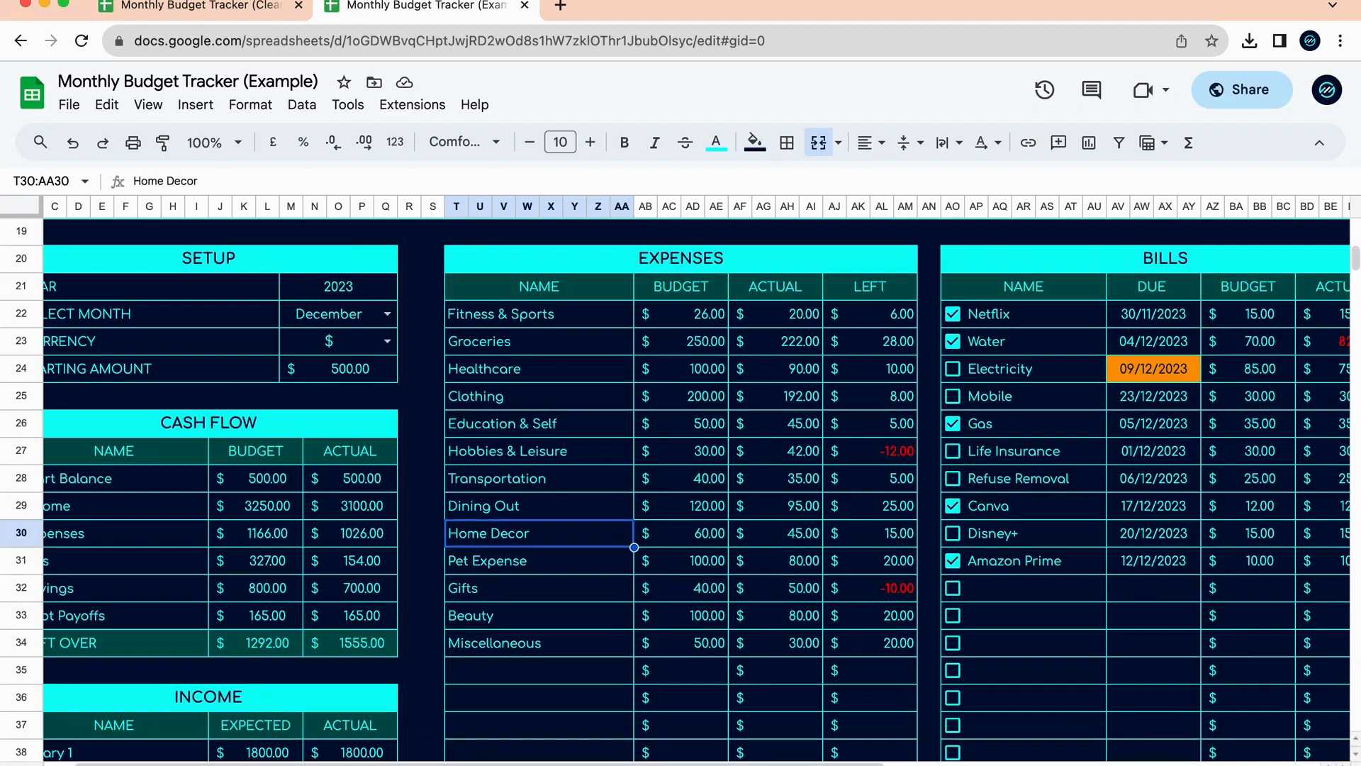
Go to the Transaction Log and select the date of the 02/12/2023 Education & Self entry.
scroll(681, 489, down, 15)
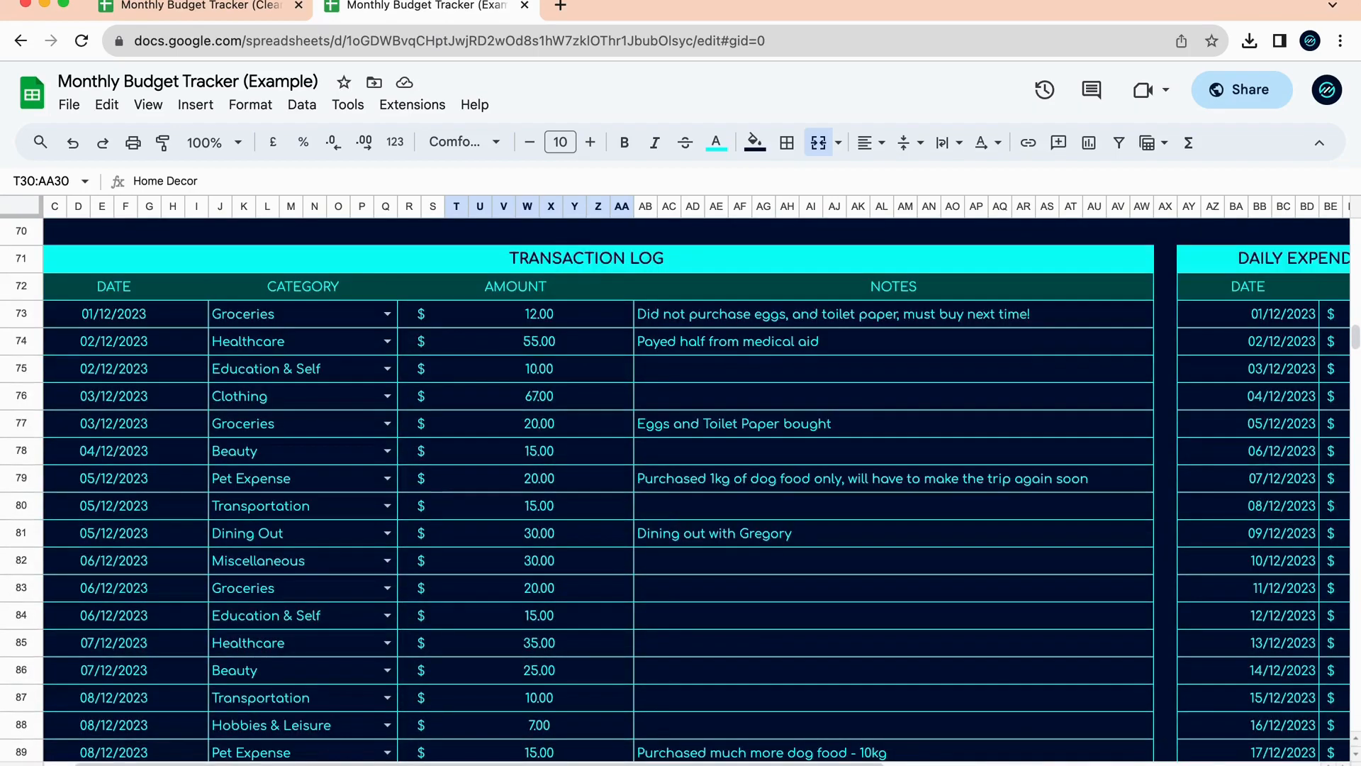
scroll(680, 490, left, 3)
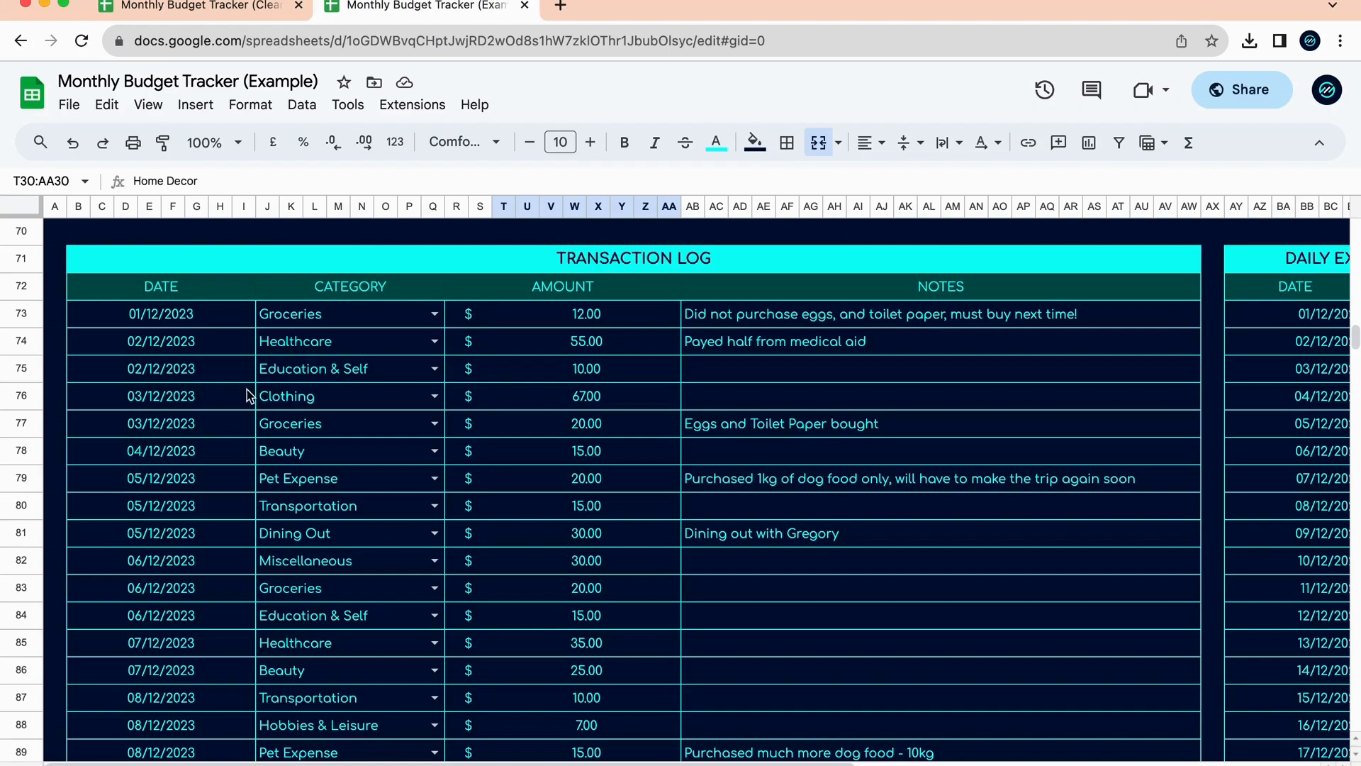
click(224, 350)
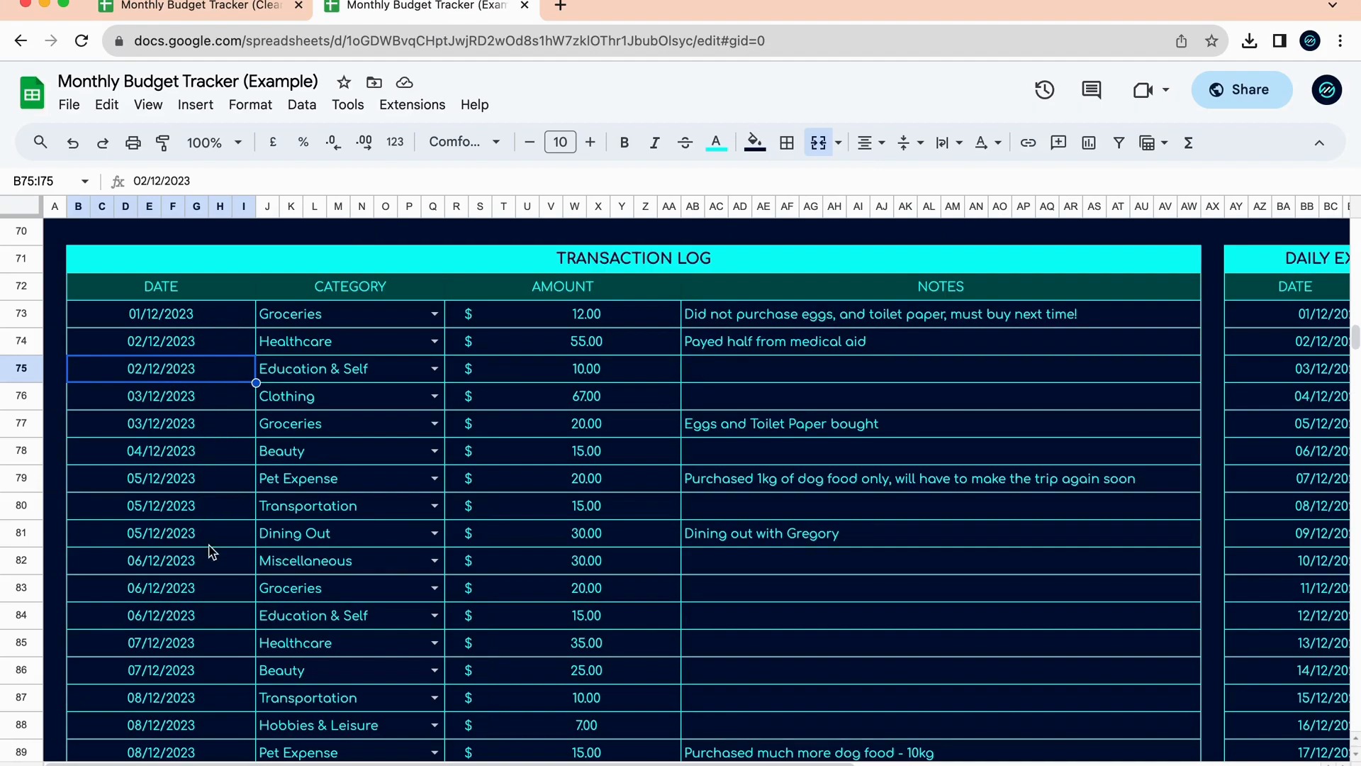
scroll(212, 591, down, 3)
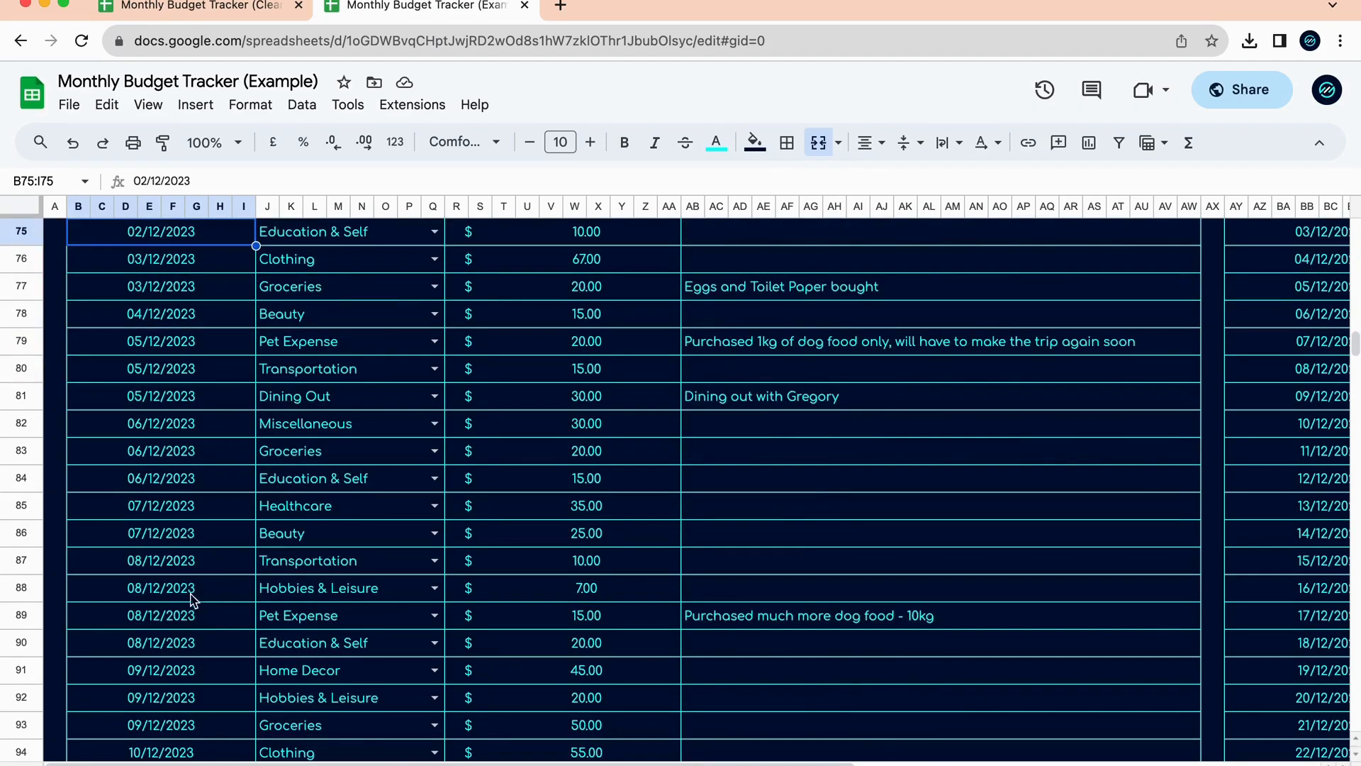
Select the date, category and amount of the 09/12/2023 Home Decor transaction in turn.
click(190, 672)
click(291, 680)
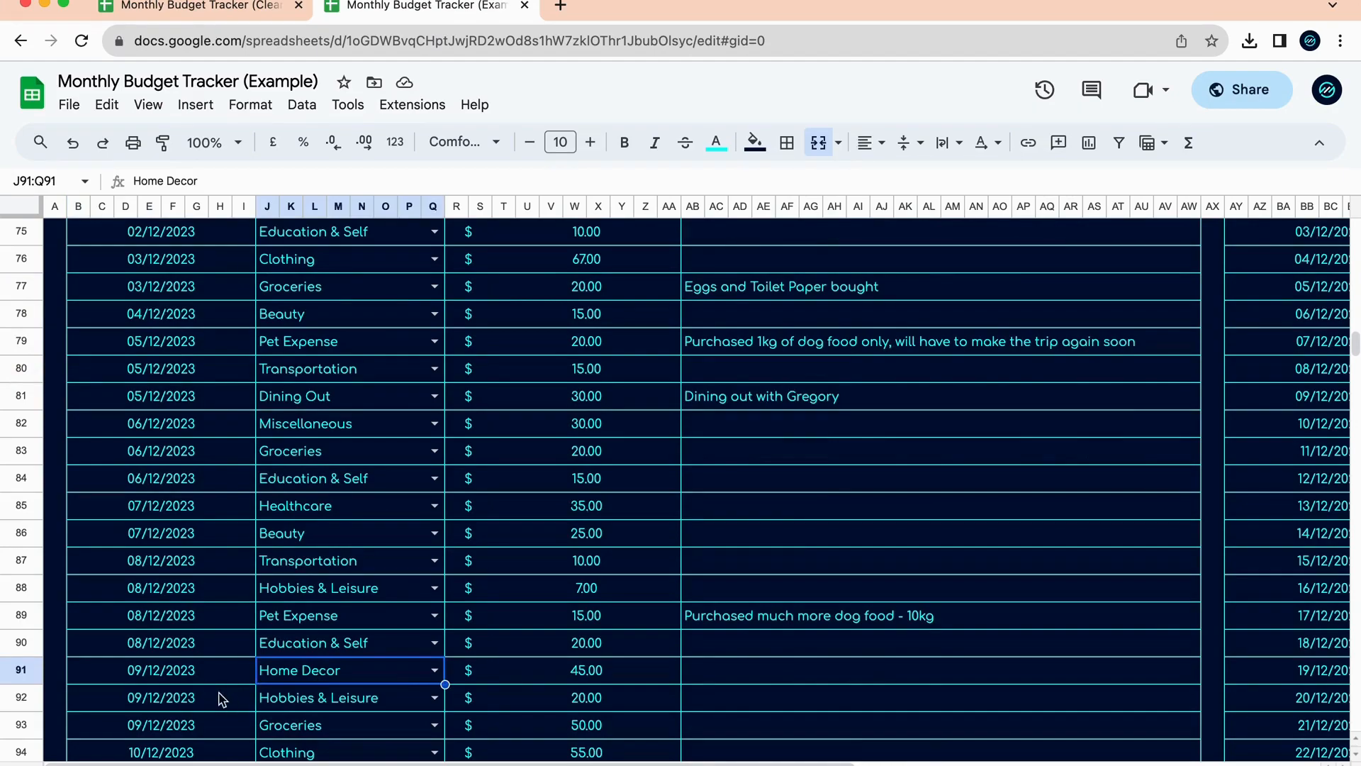
click(190, 681)
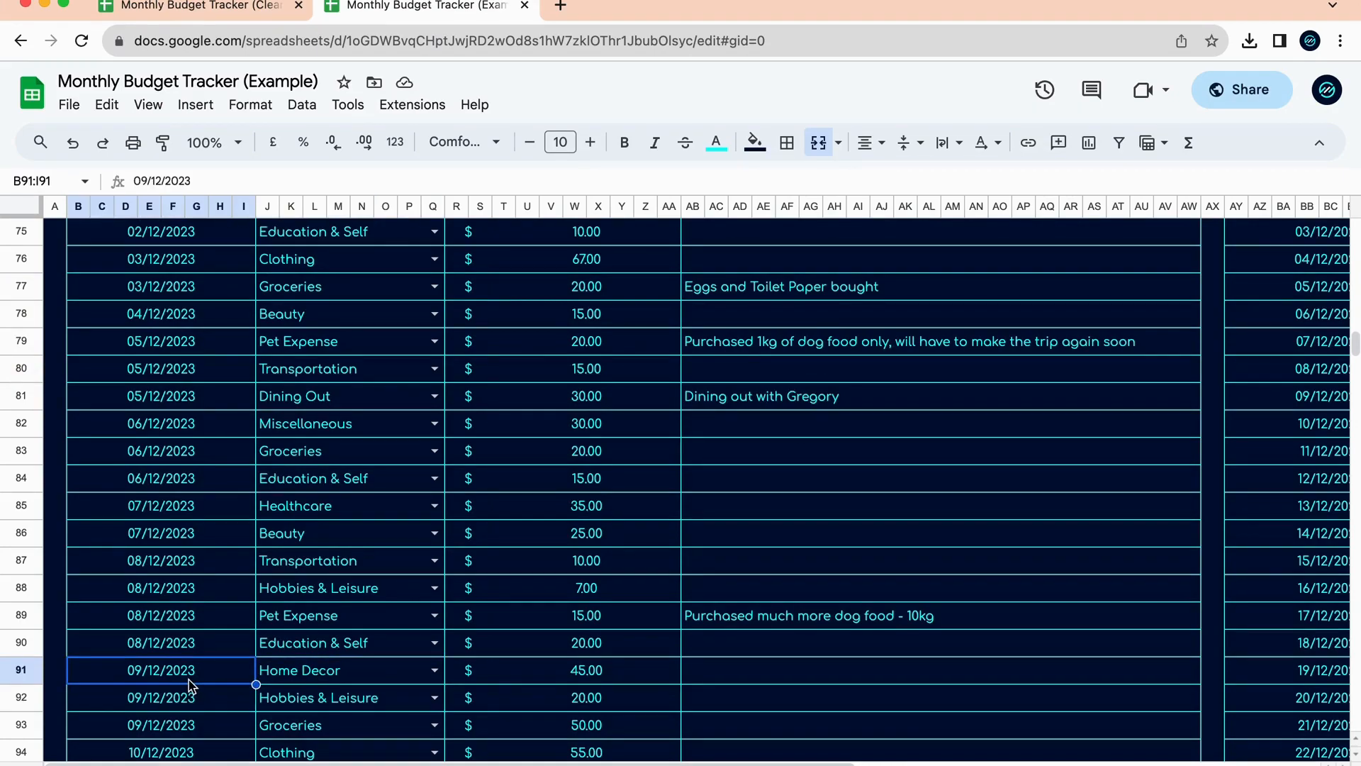
click(334, 682)
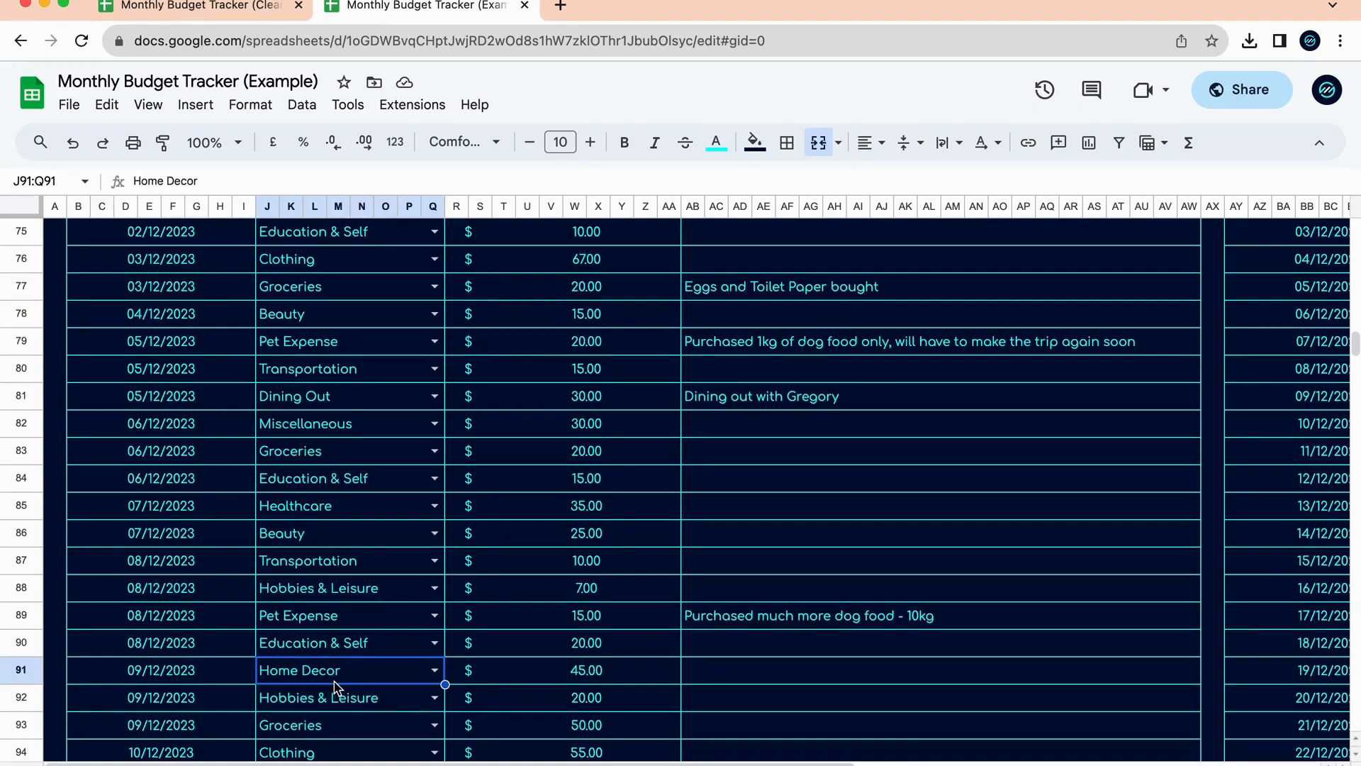
click(624, 685)
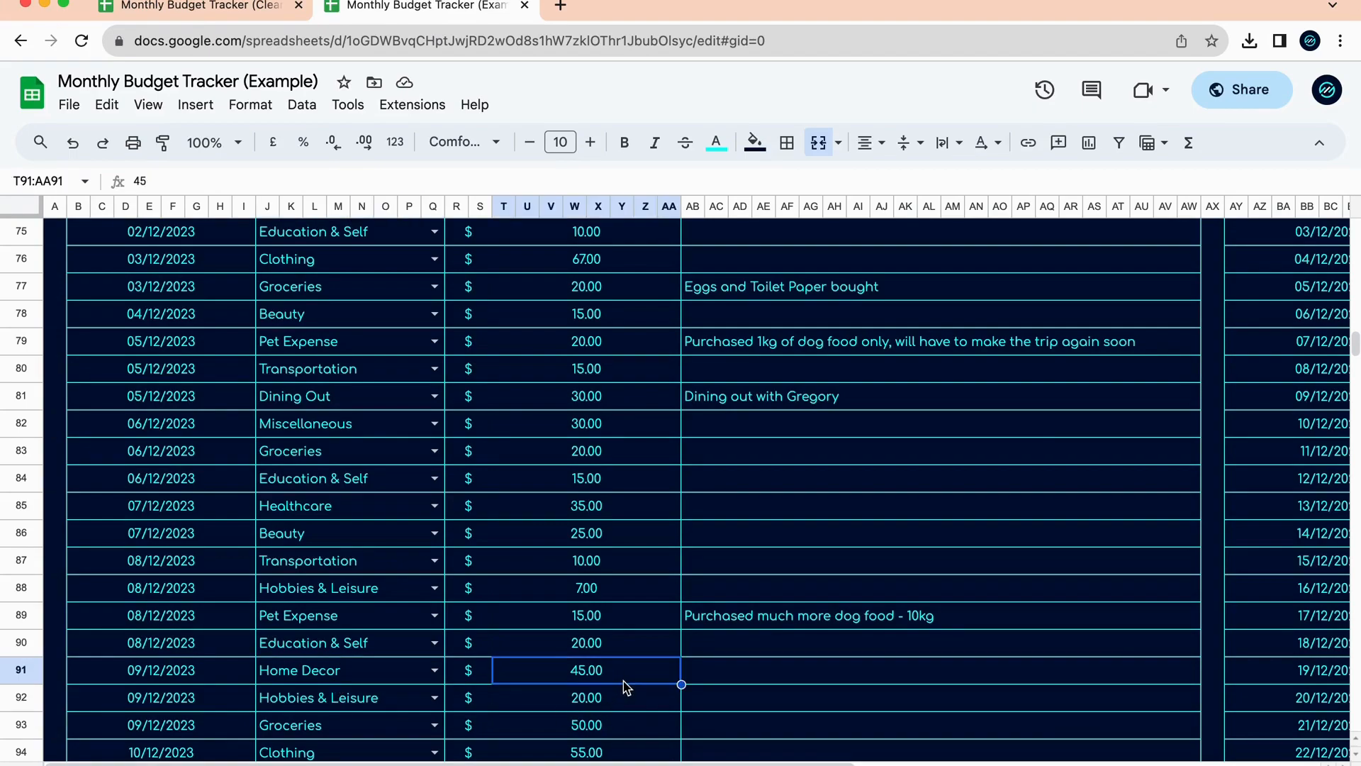
Enter the note "Christmas Lights" for the 09/12/2023 Home Decor transaction.
click(729, 683)
scroll(755, 620, up, 9)
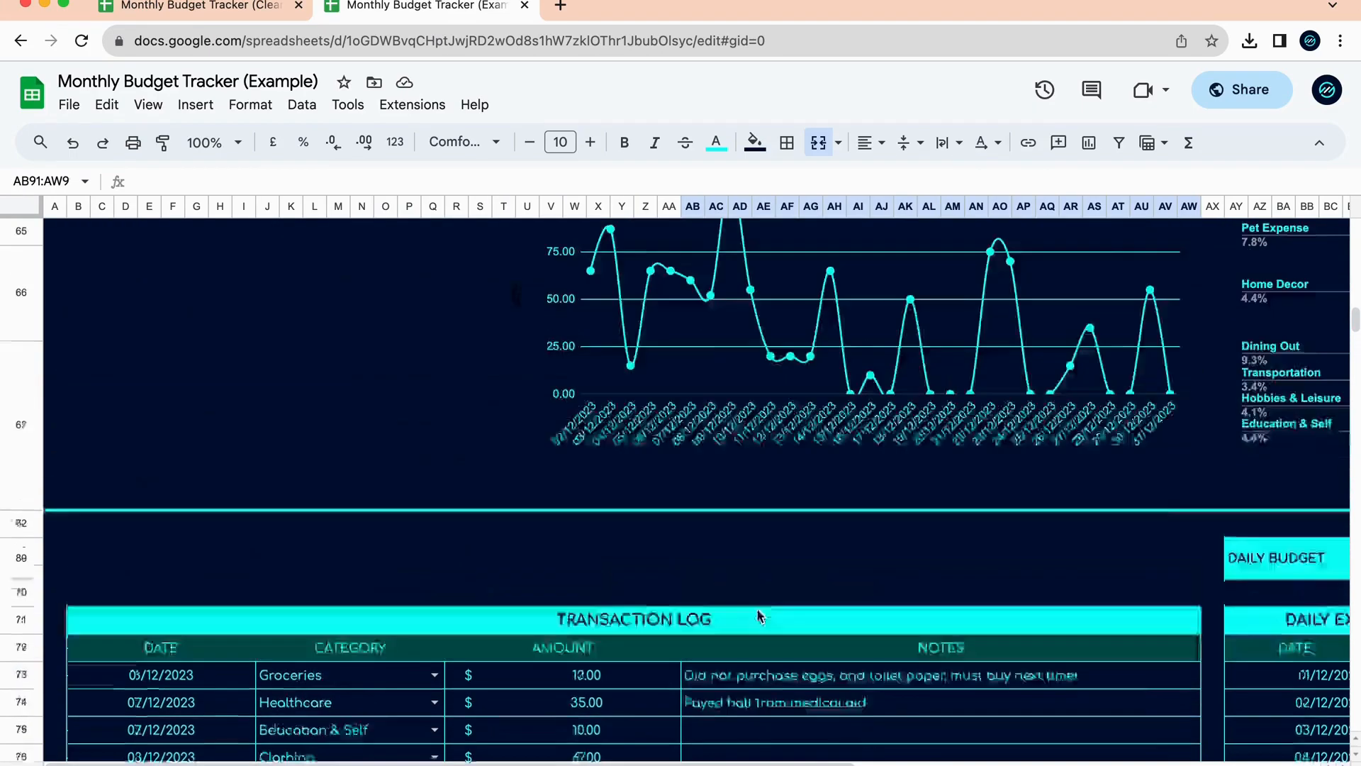
scroll(775, 647, down, 9)
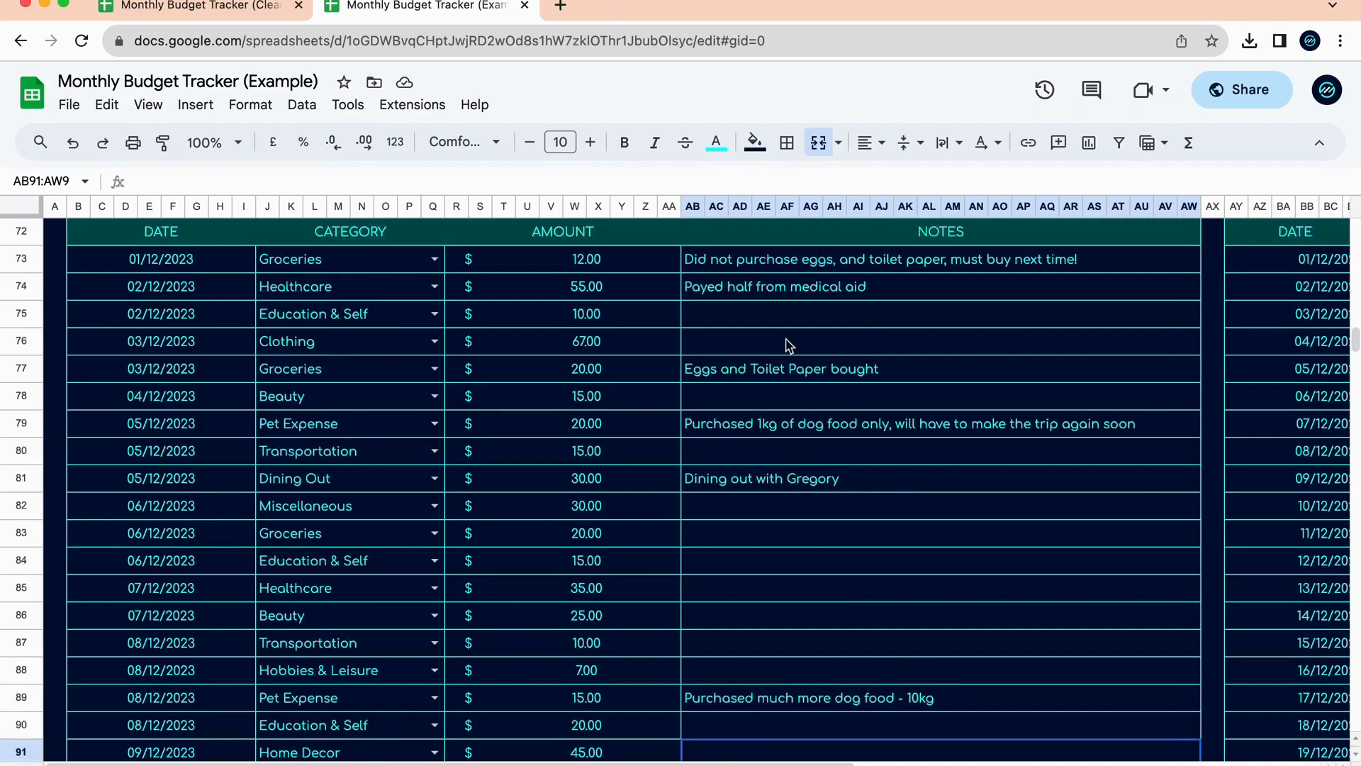
scroll(814, 475, down, 8)
text(Chritmas)
key(BackSpace)
key(BackSpace)
key(BackSpace)
key(BackSpace)
text(stm)
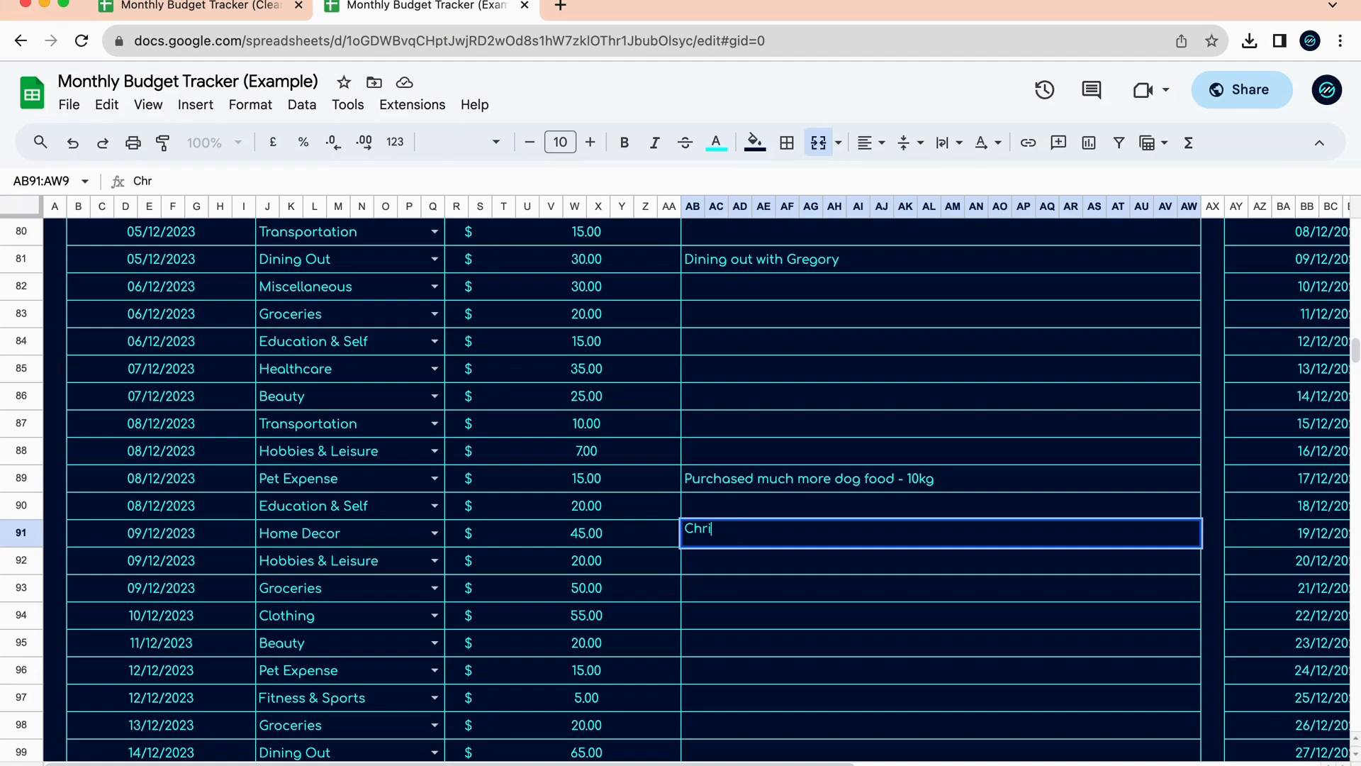
text(as Lights)
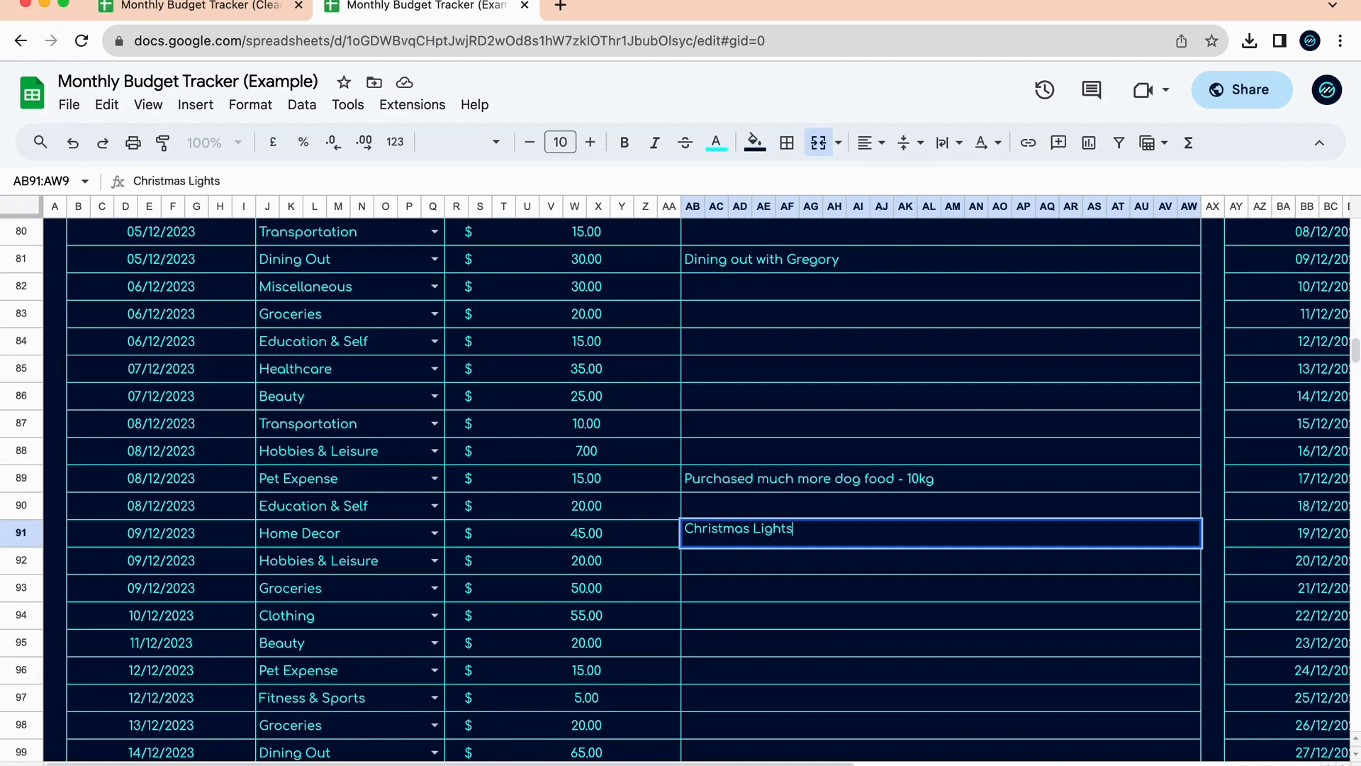
click(819, 628)
Select the date, category, amount and note of the 05/12/2023 Pet Expense transaction in turn.
scroll(819, 635, up, 4)
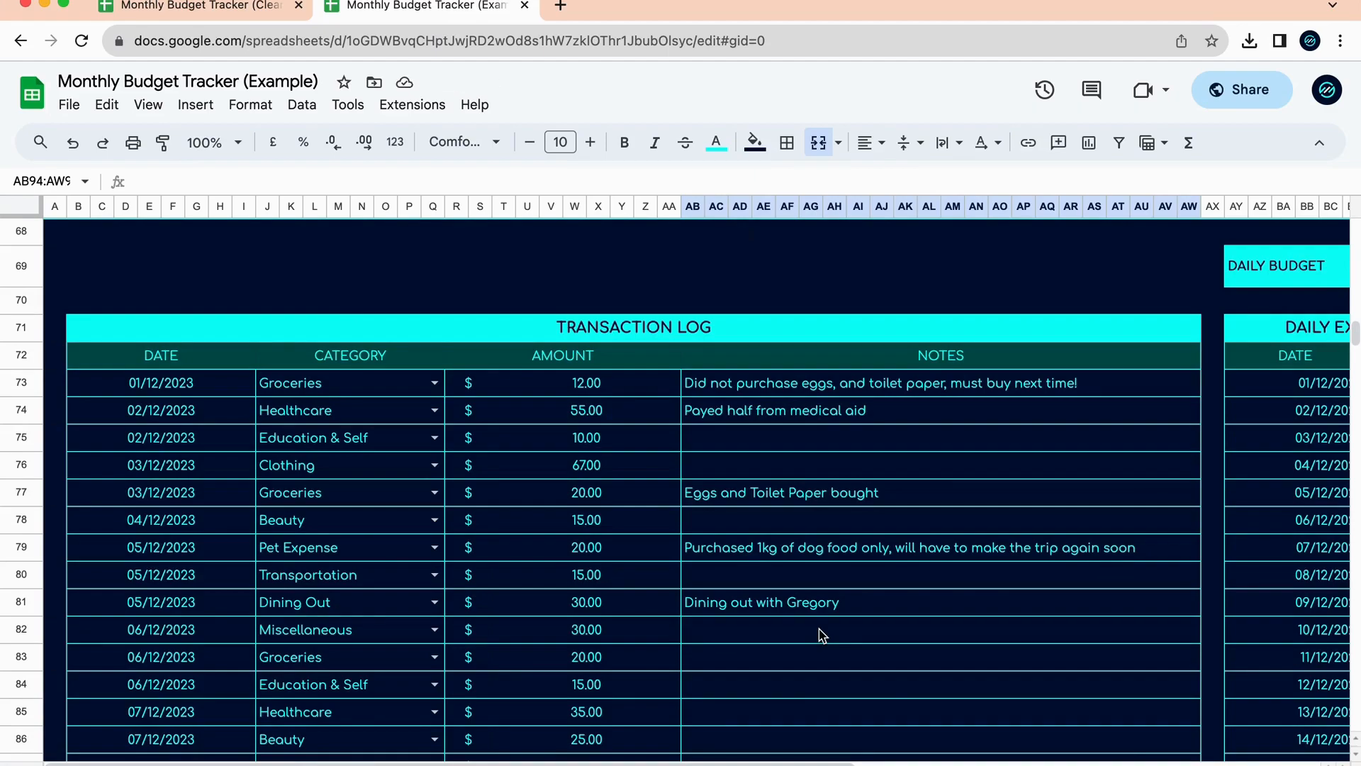
click(178, 557)
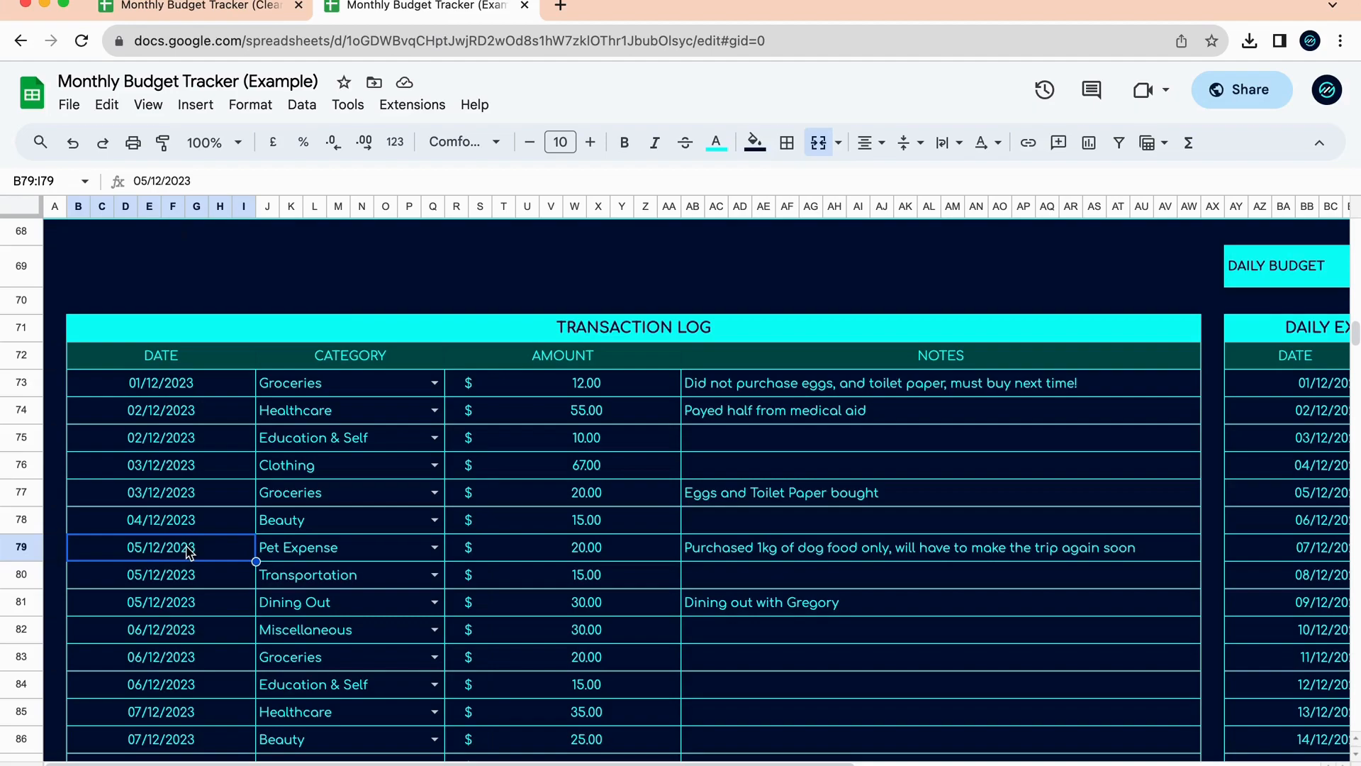
click(320, 548)
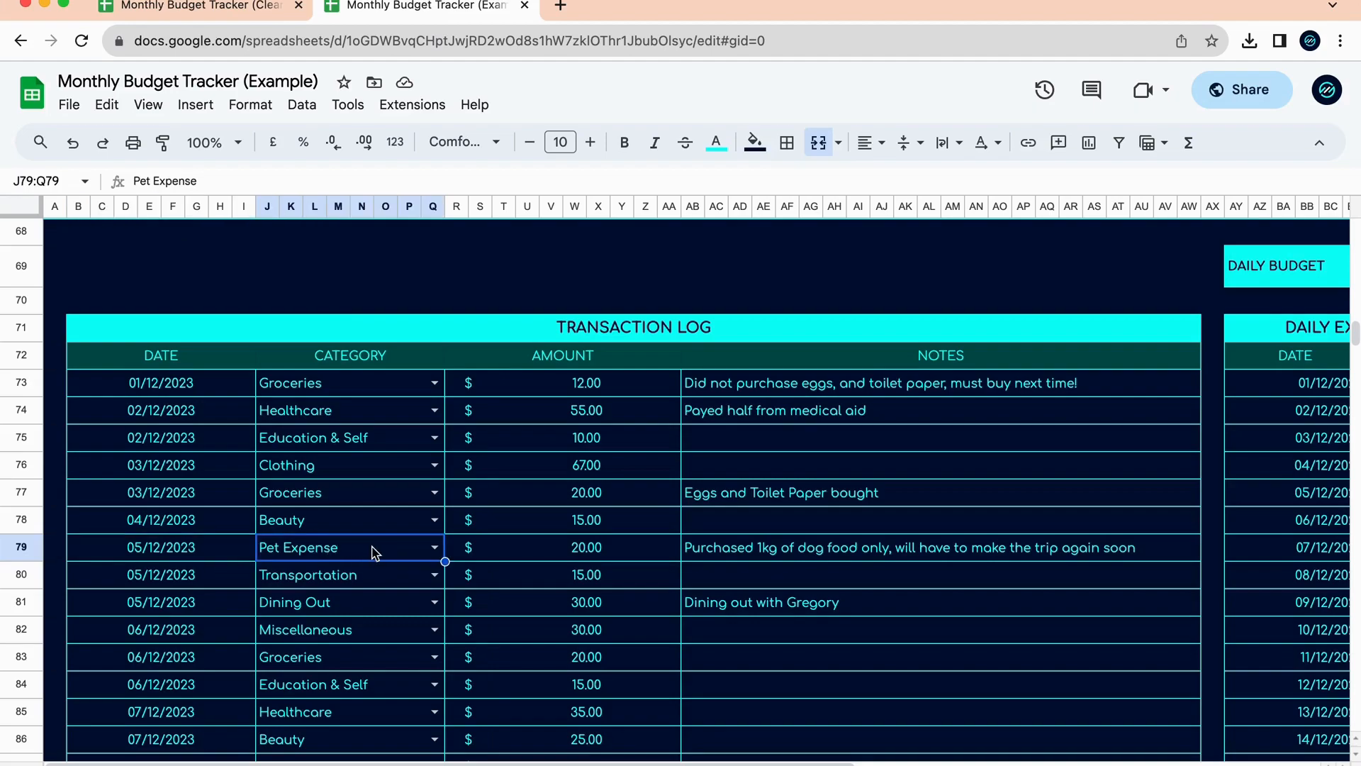
click(572, 555)
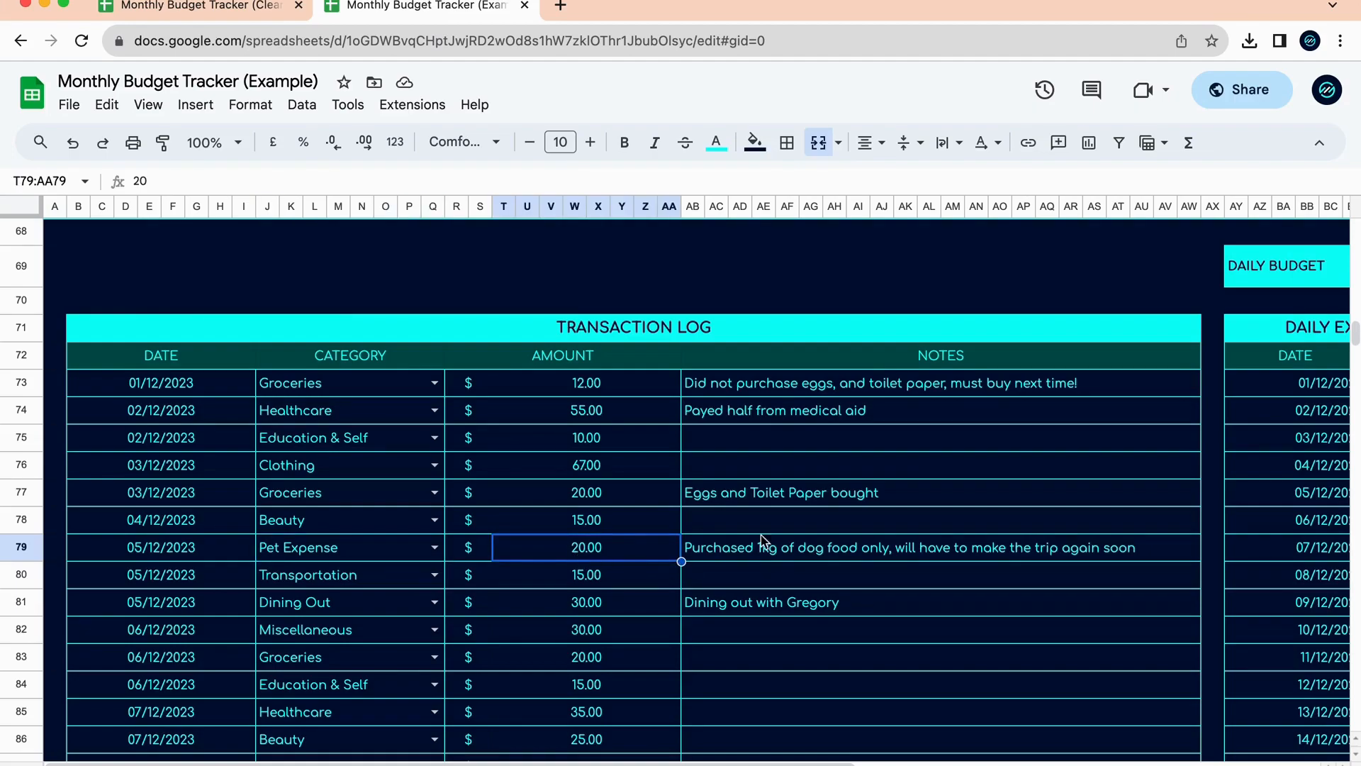
click(844, 558)
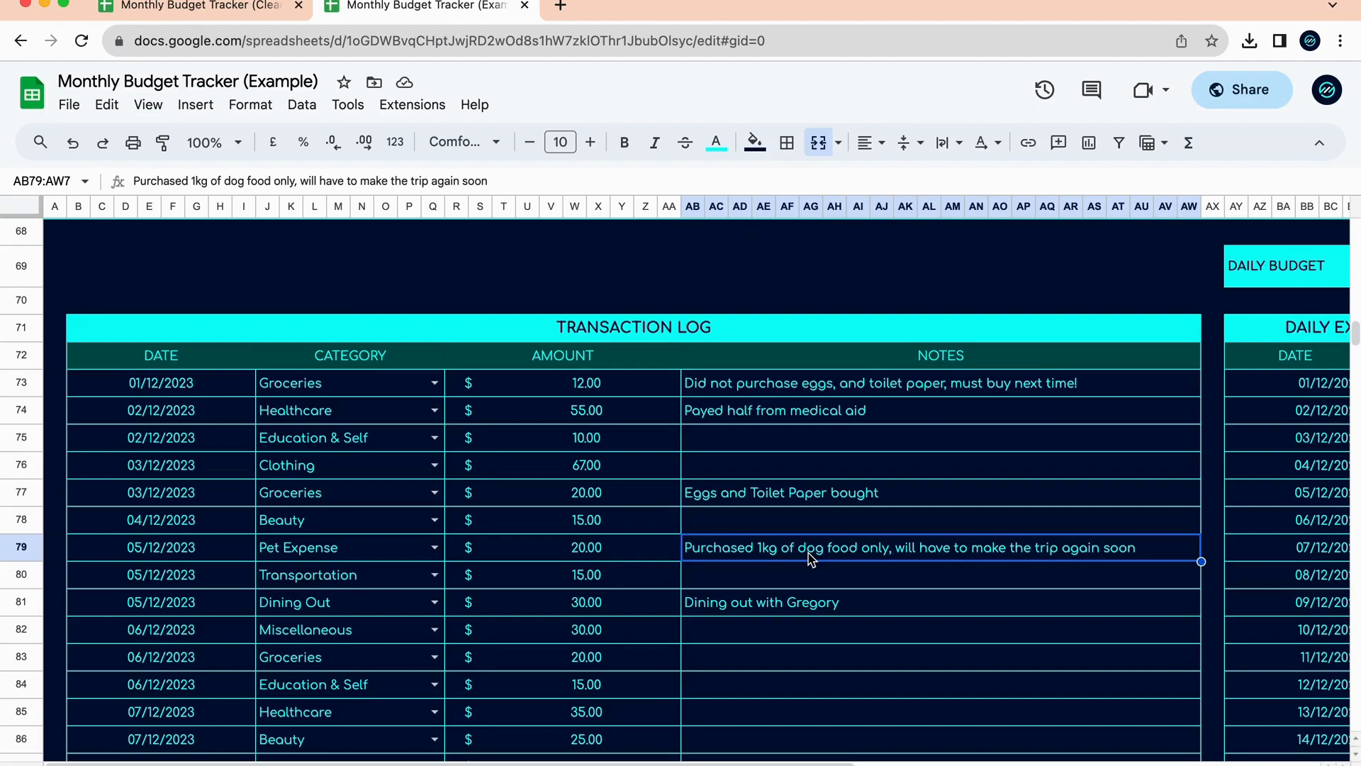
Browse the category choices of the first Groceries transaction in the Transaction Log and leave its category as it is.
scroll(812, 560, up, 5)
scroll(295, 516, down, 8)
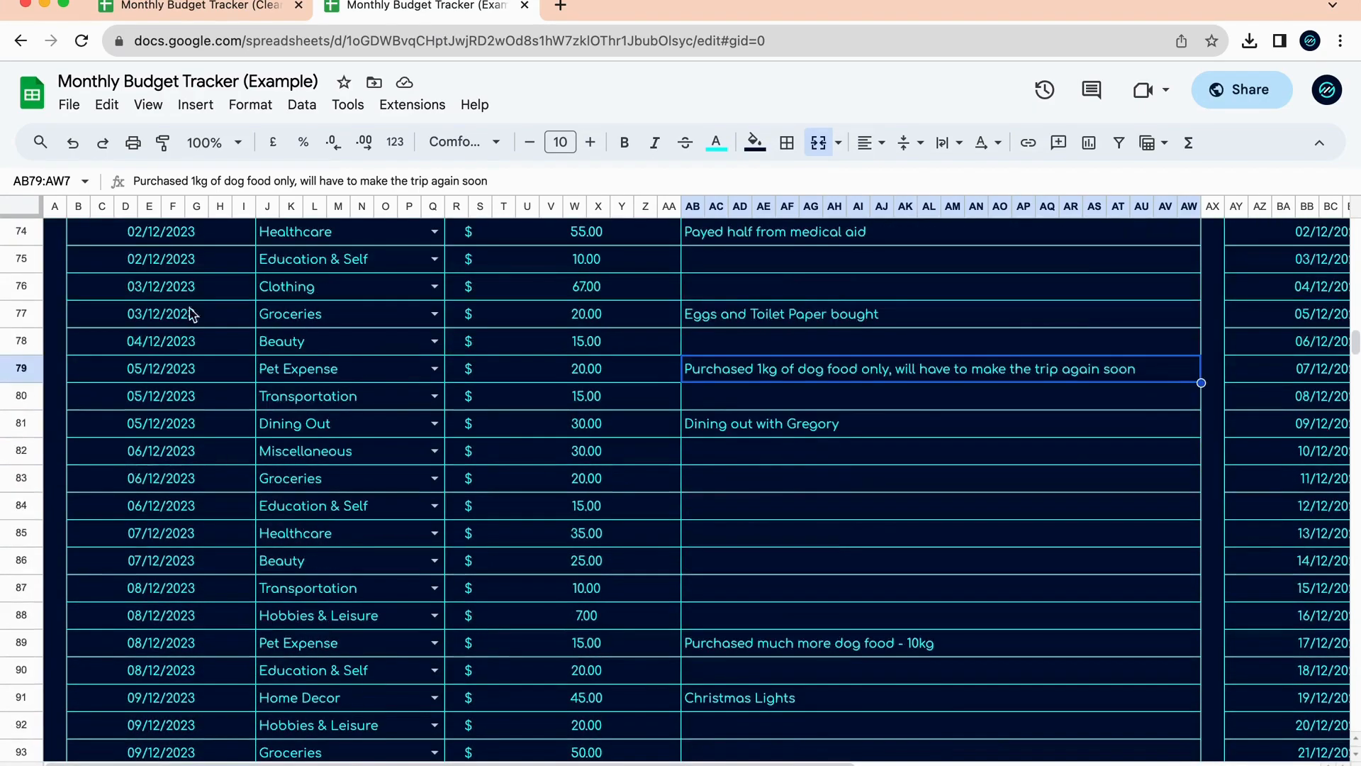
scroll(257, 416, up, 3)
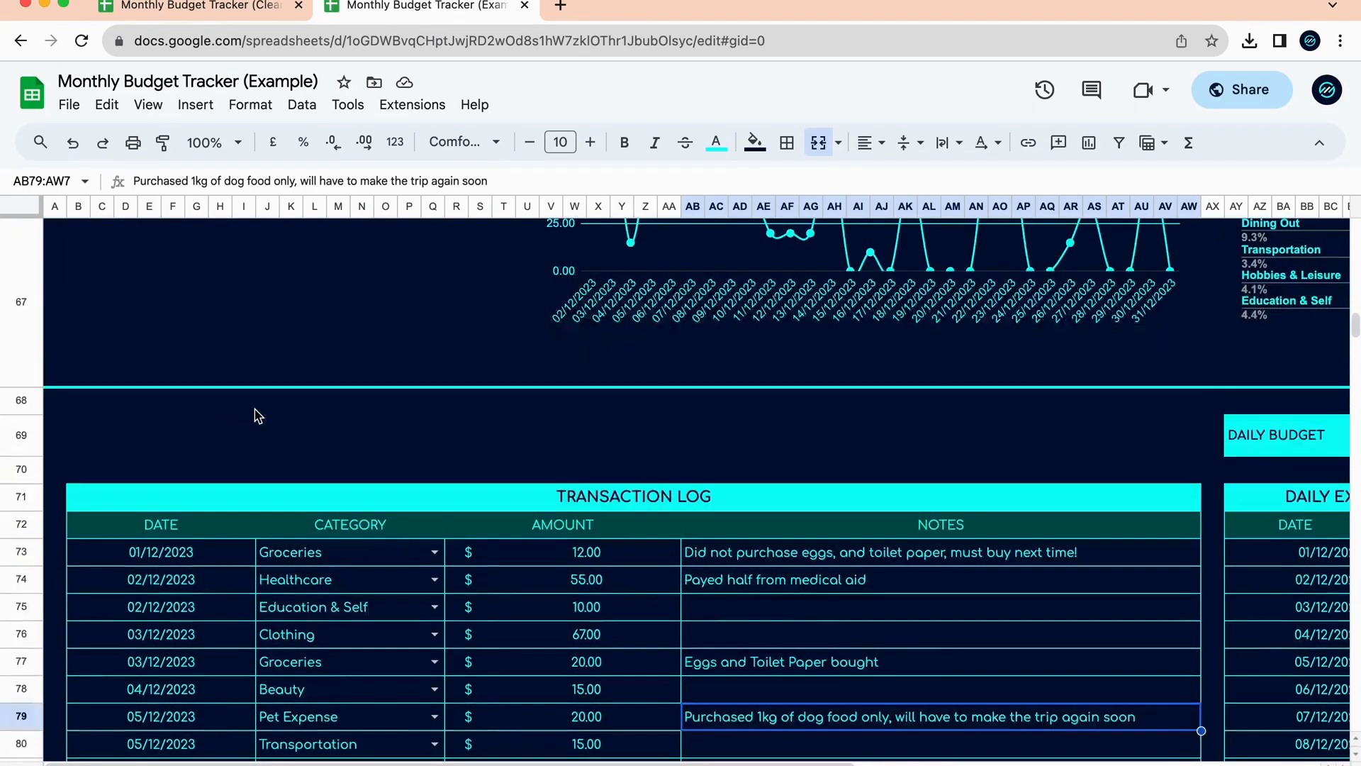
click(434, 552)
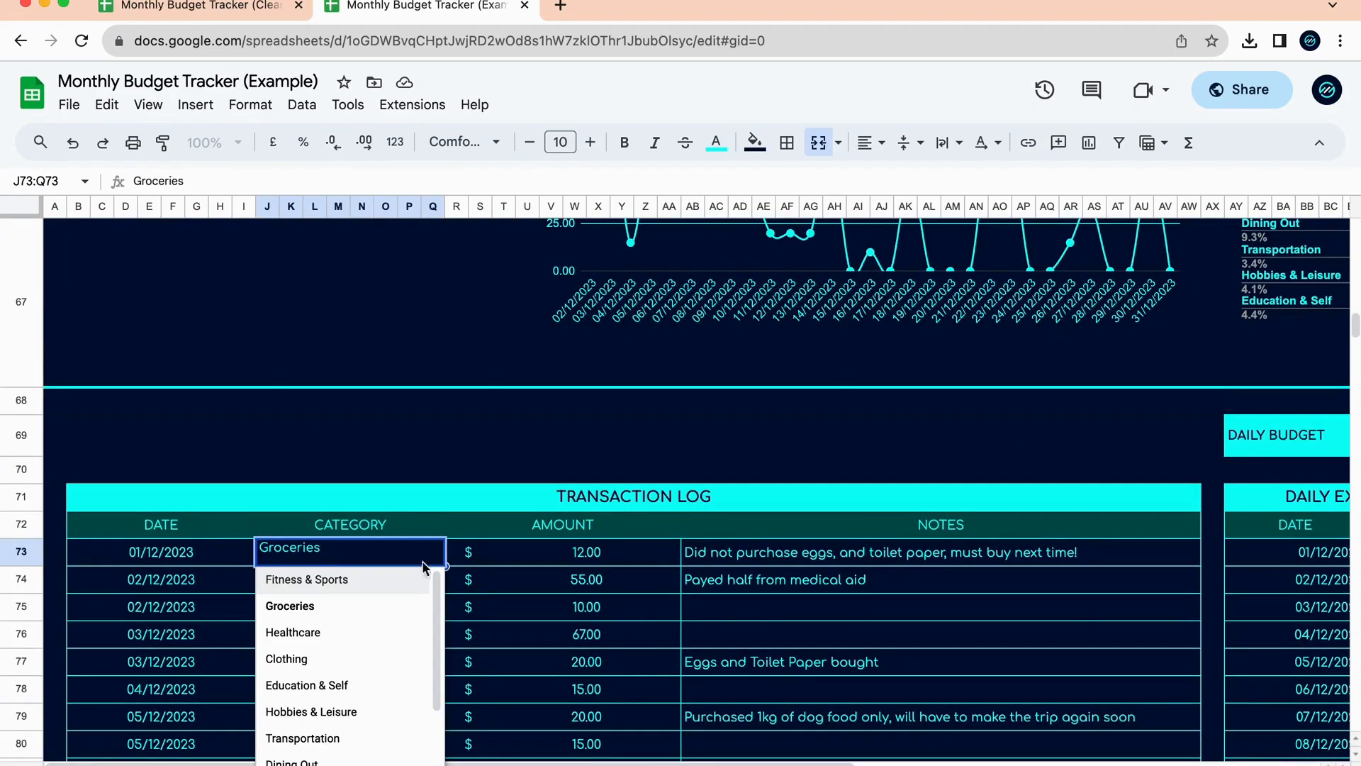
scroll(383, 717, down, 1)
scroll(383, 721, down, 1)
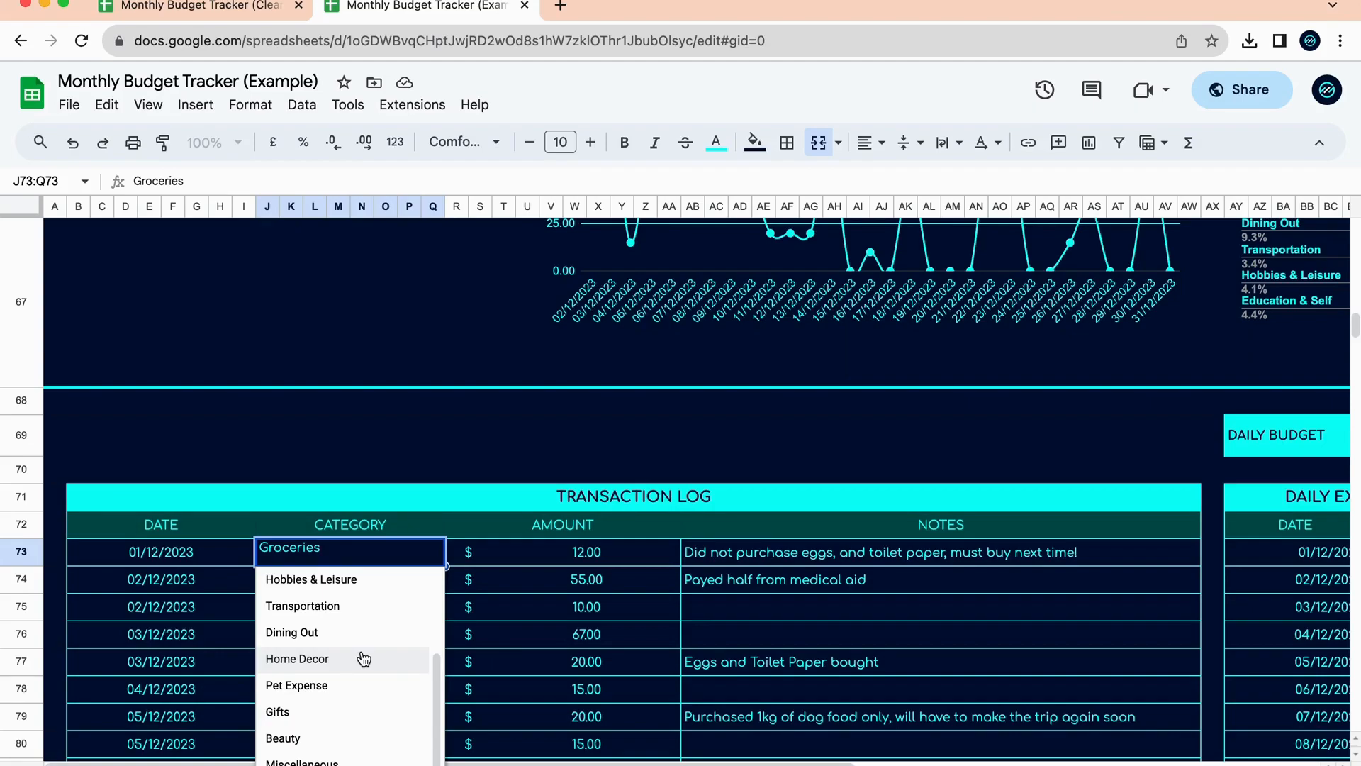
click(543, 564)
Return to the Expenses table to compare its category names with the Transaction Log's category choices.
scroll(543, 564, up, 10)
scroll(543, 564, up, 8)
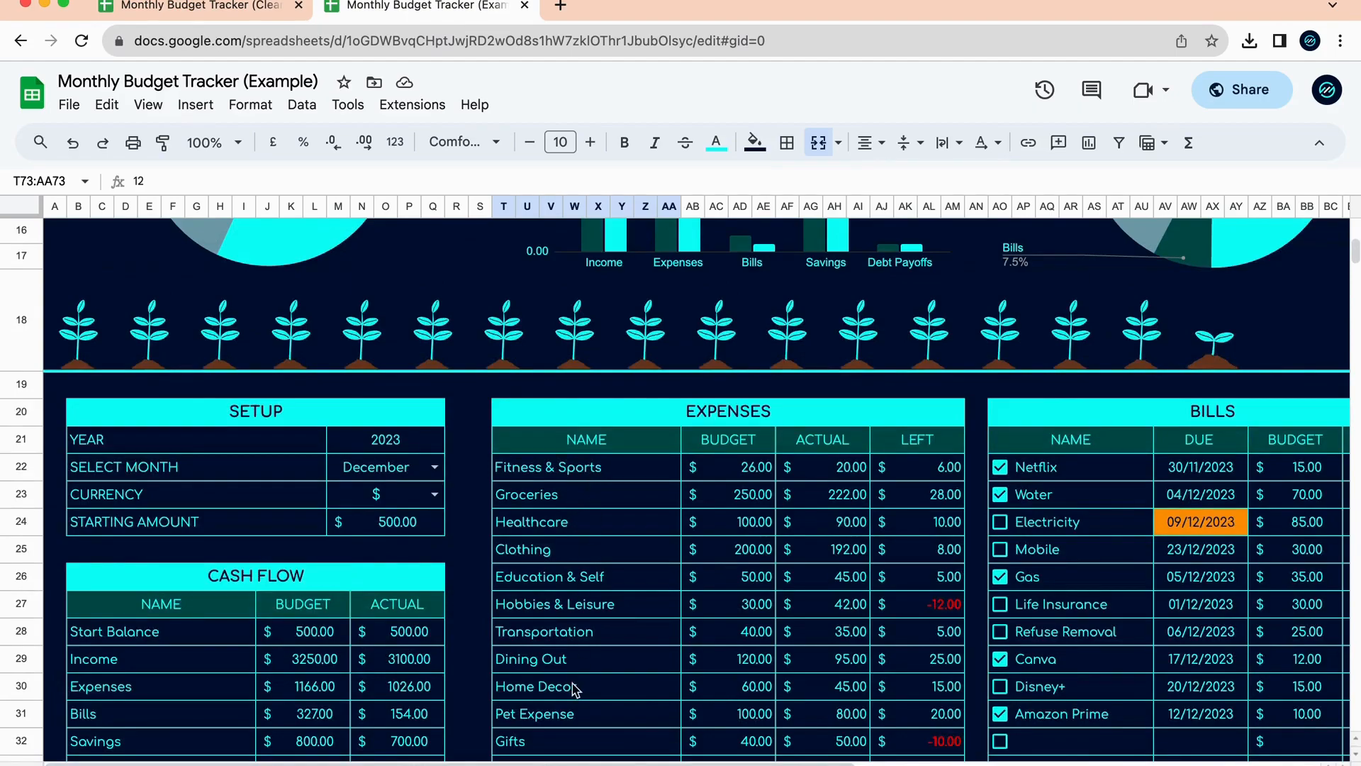
scroll(573, 687, down, 3)
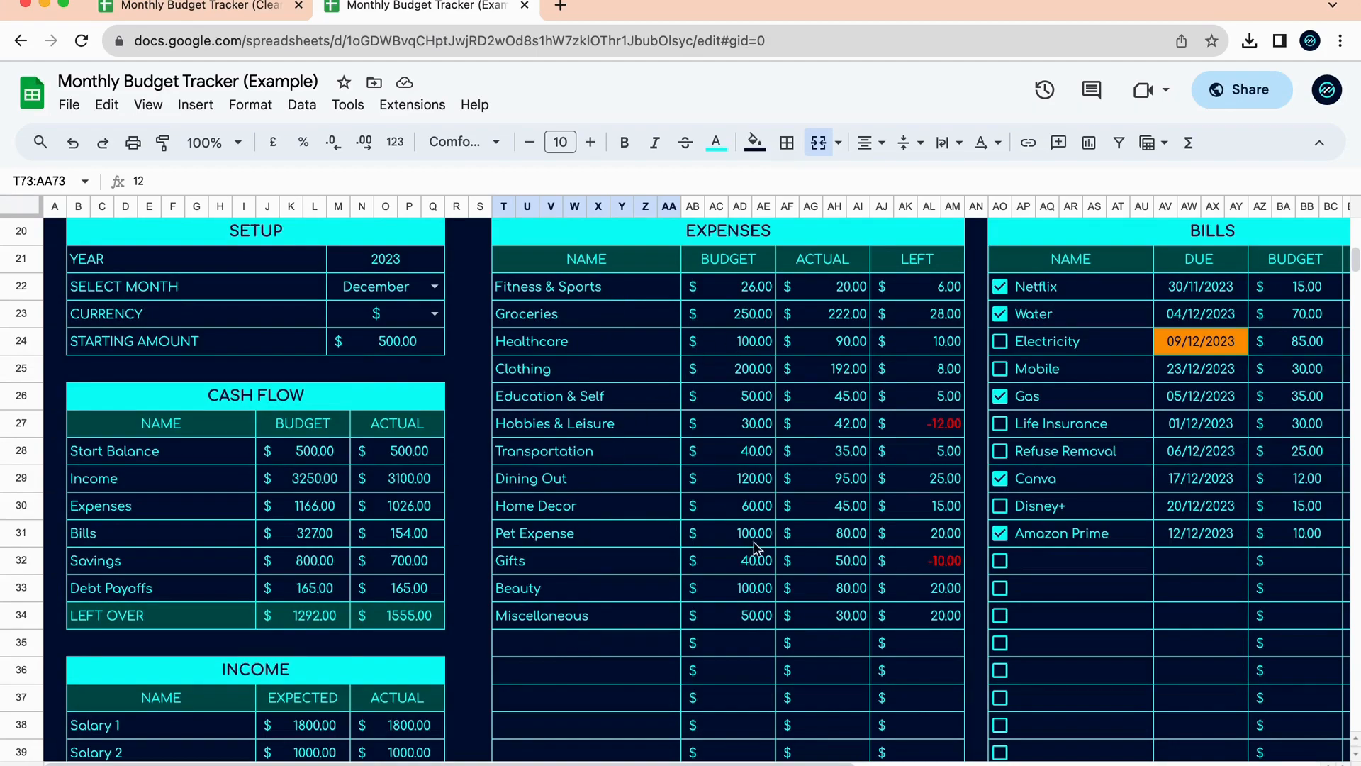
Change the category of the 05/12/2023 Dining Out transaction in the Transaction Log to Healthcare.
scroll(744, 564, down, 6)
scroll(744, 564, down, 10)
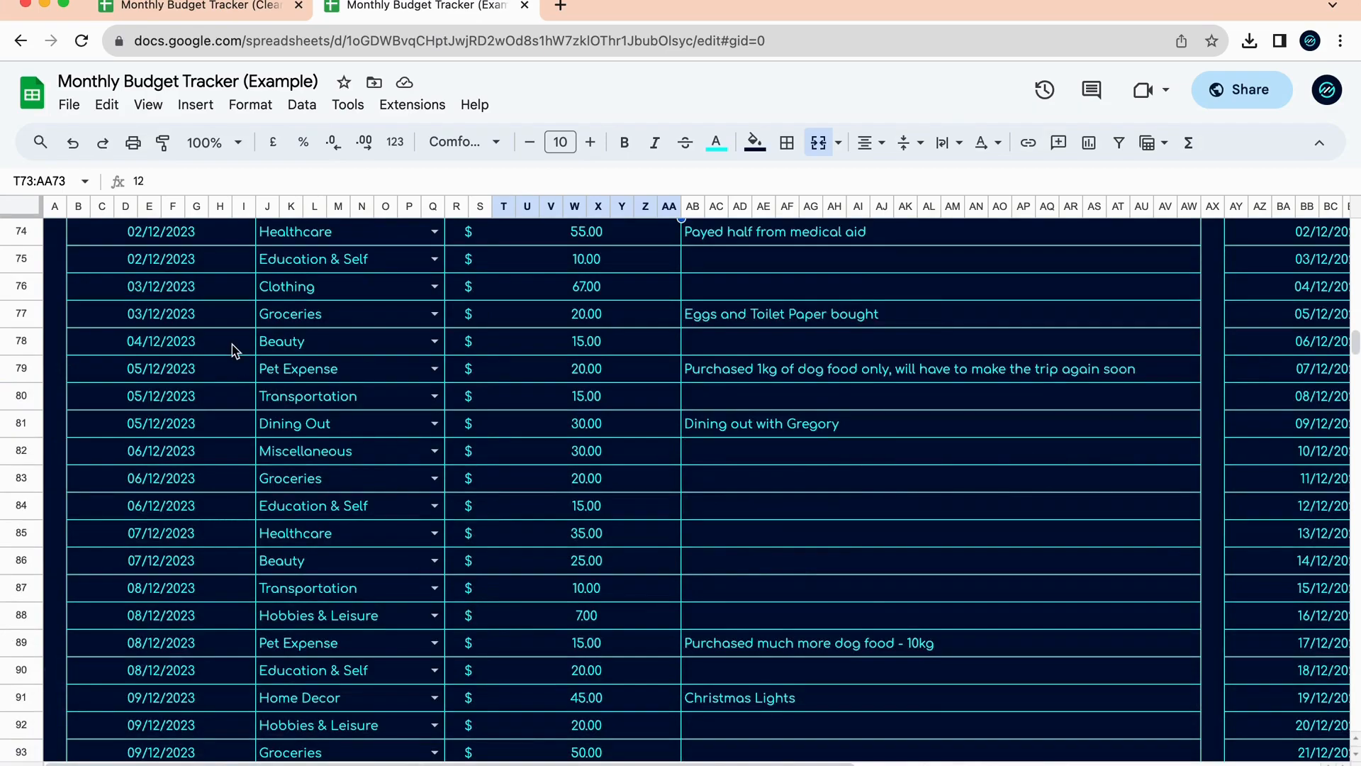
scroll(206, 346, up, 2)
scroll(229, 550, down, 2)
click(434, 424)
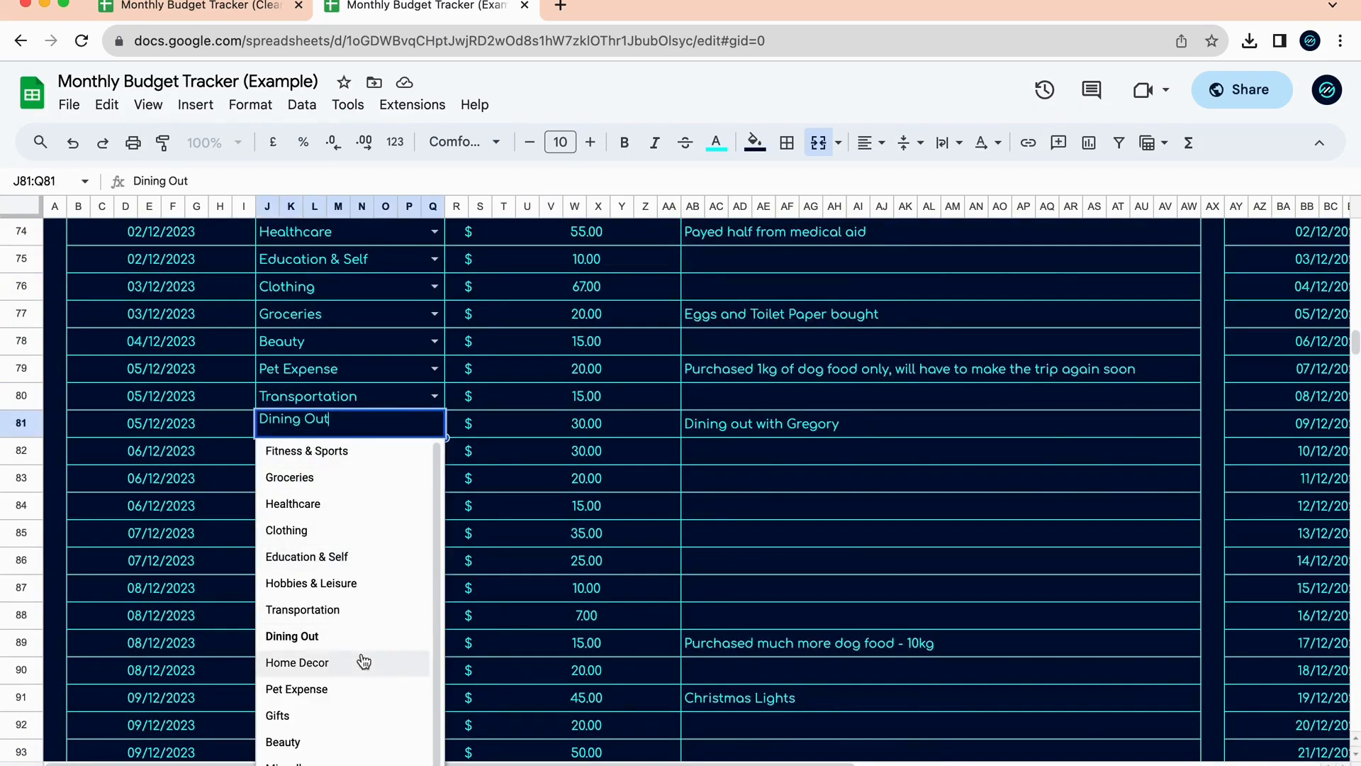
click(387, 504)
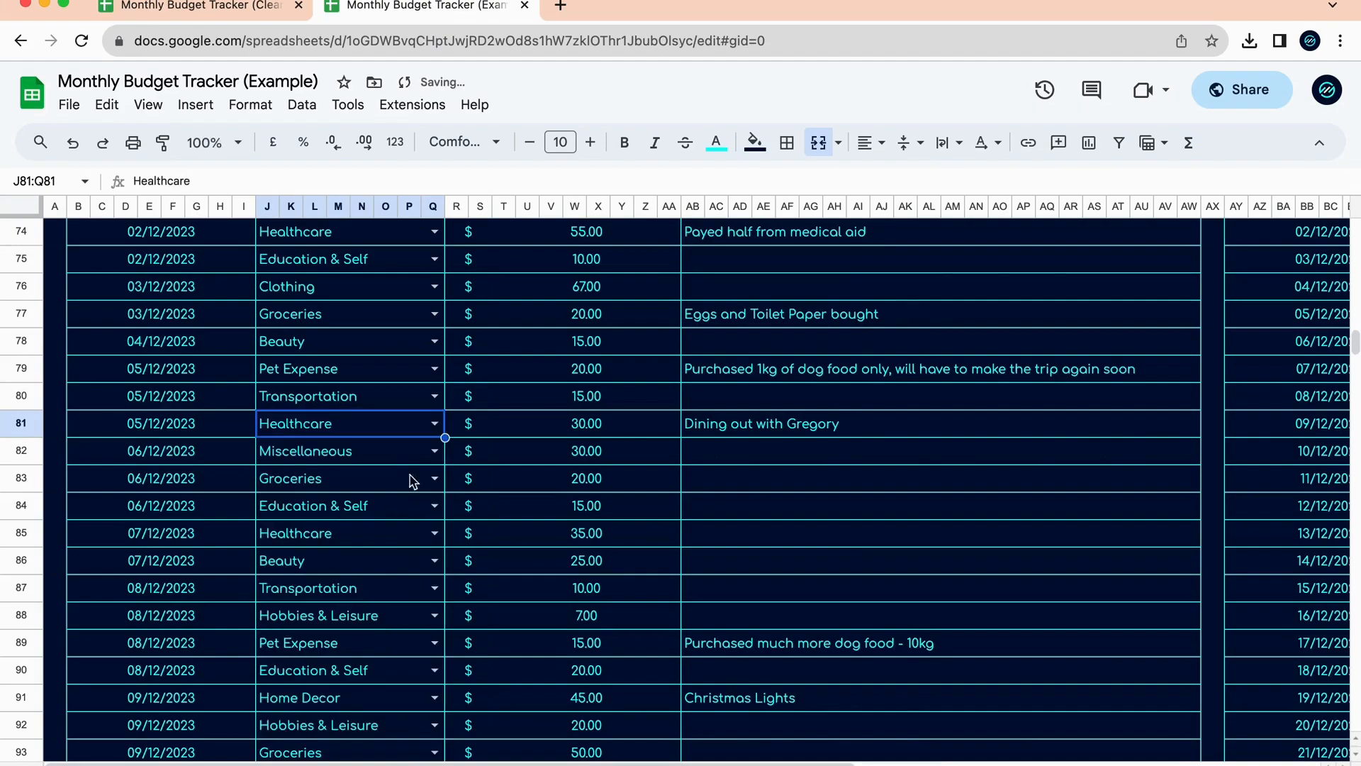
Check the Healthcare and Dining Out amounts in the Expenses table after the category change.
scroll(495, 417, up, 15)
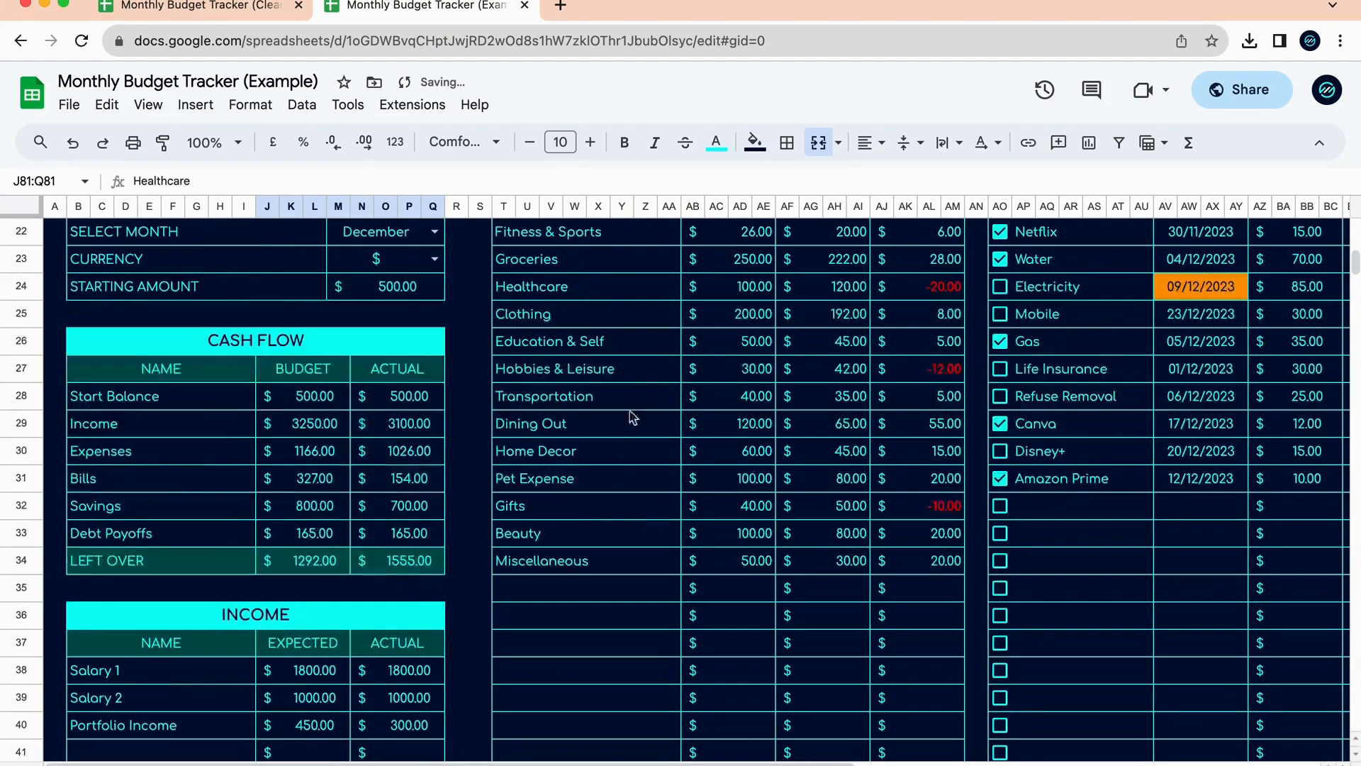
scroll(629, 482, up, 4)
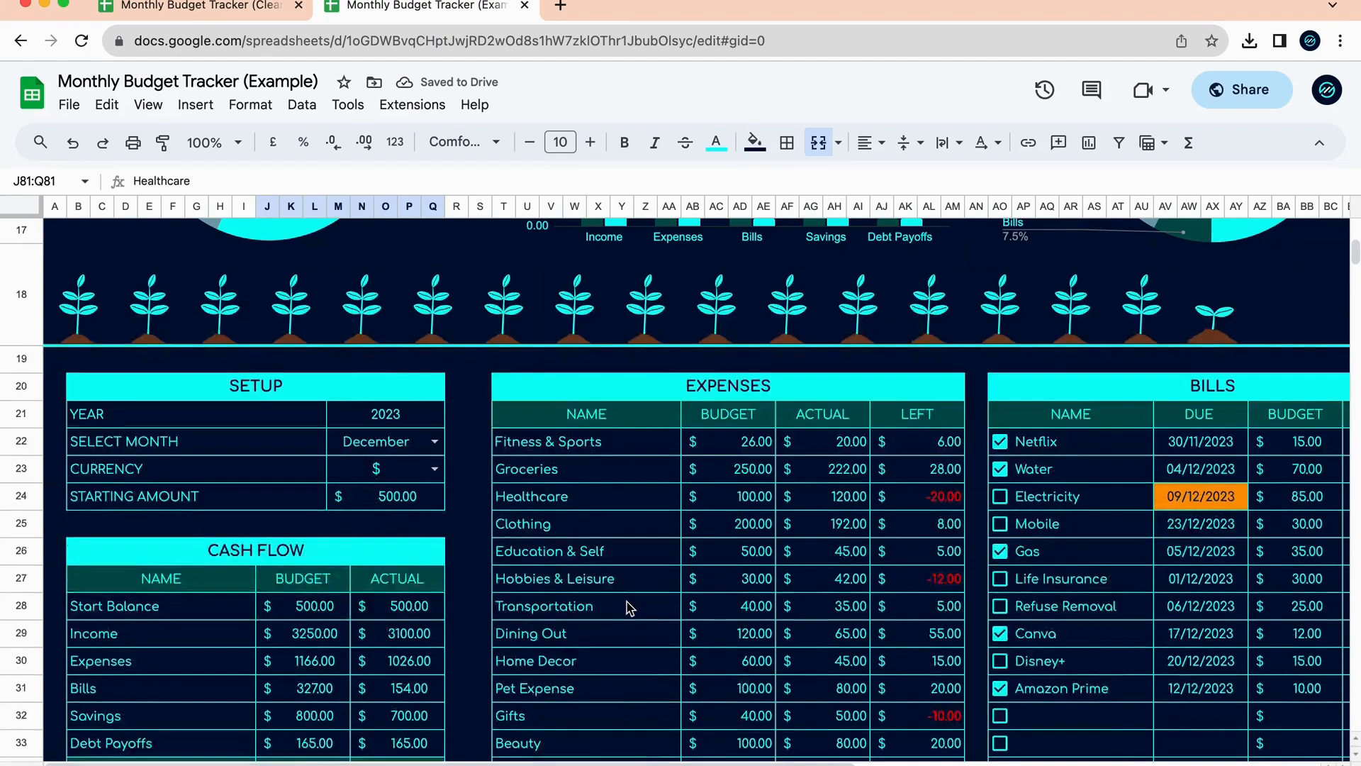
scroll(629, 608, down, 2)
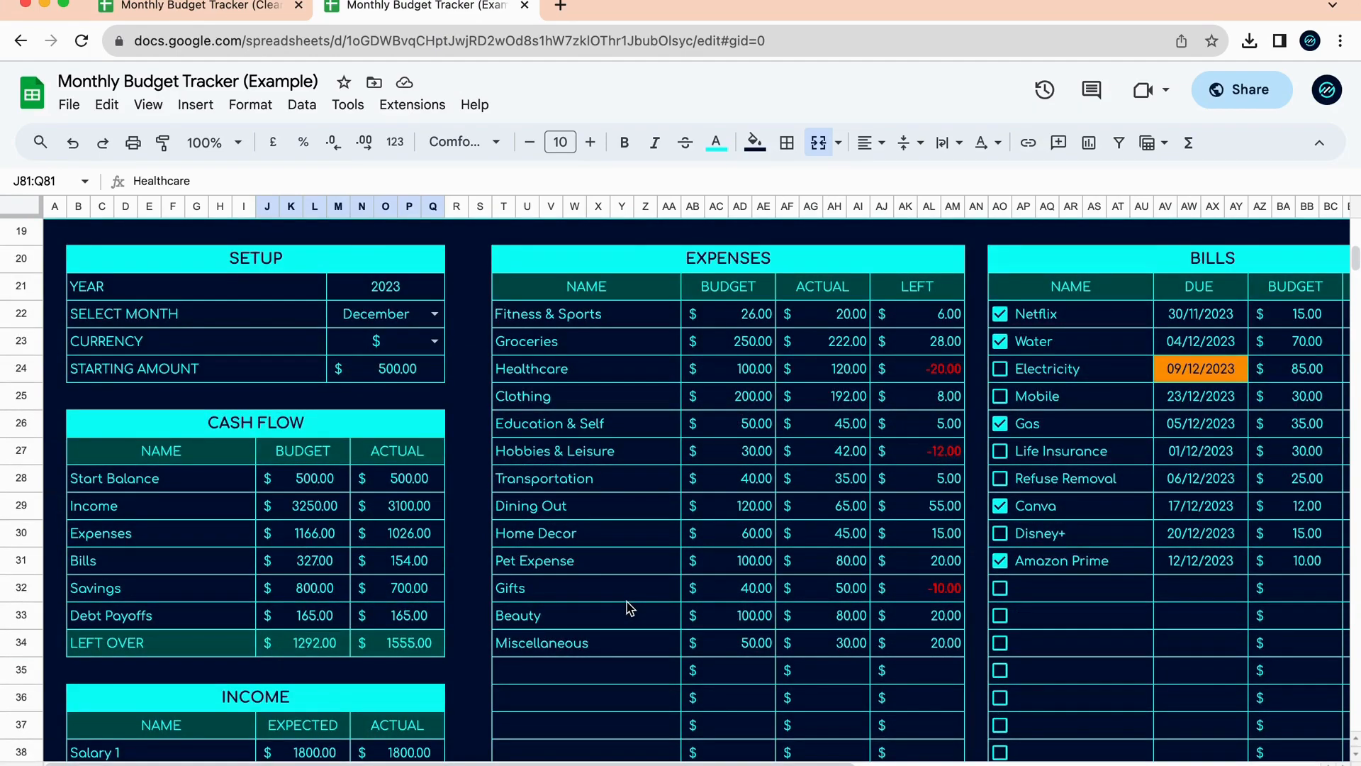
Switch to the Monthly Budget Tracker (Clear) spreadsheet and enter Entertainment as the first category name in the Expenses table.
click(218, 12)
scroll(410, 404, down, 10)
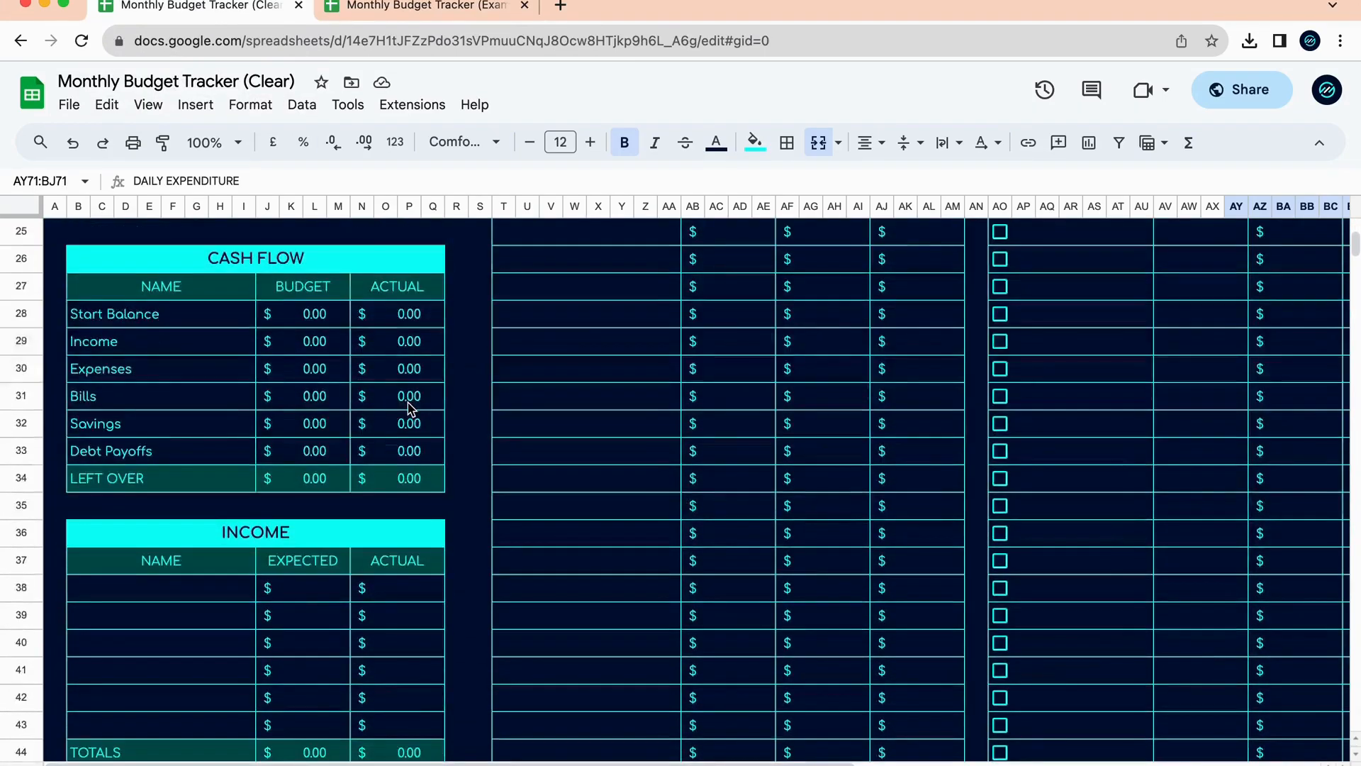
scroll(411, 406, up, 4)
click(618, 415)
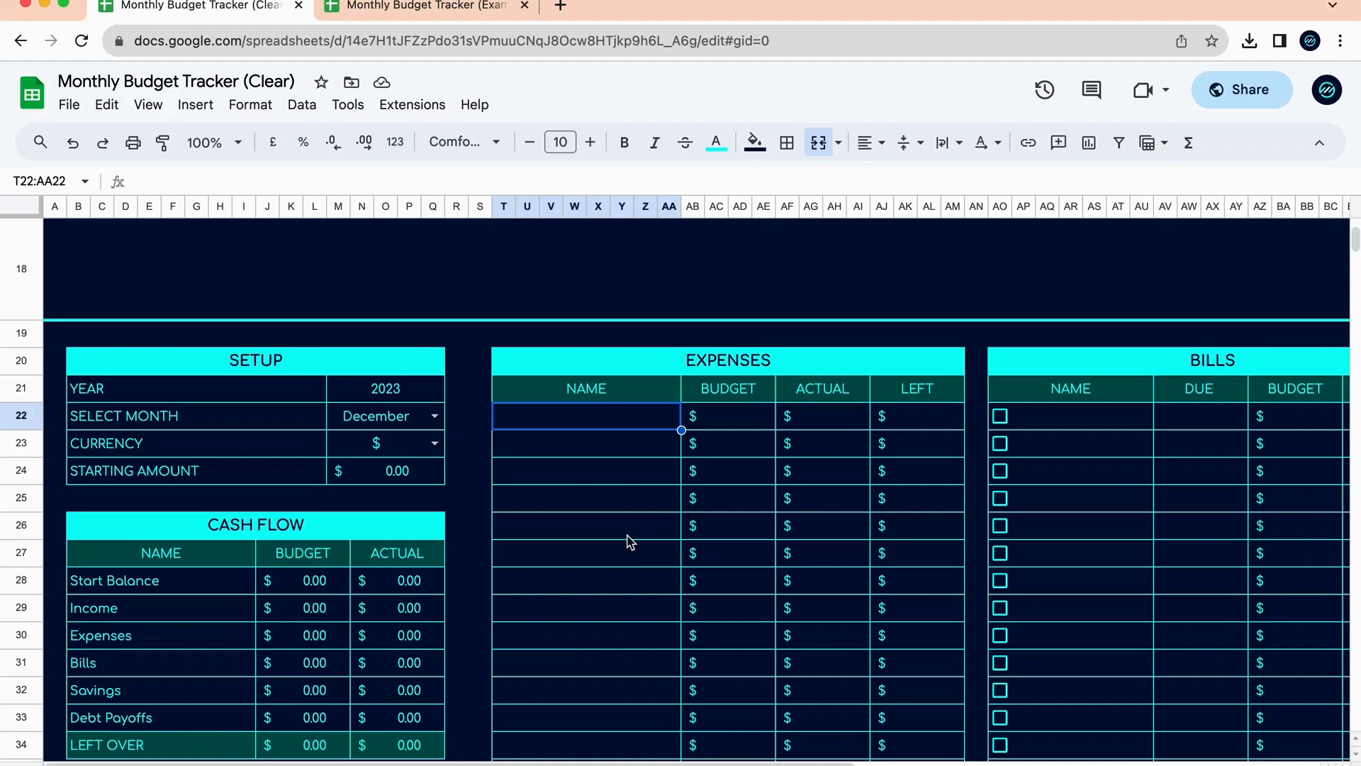
text(Enter)
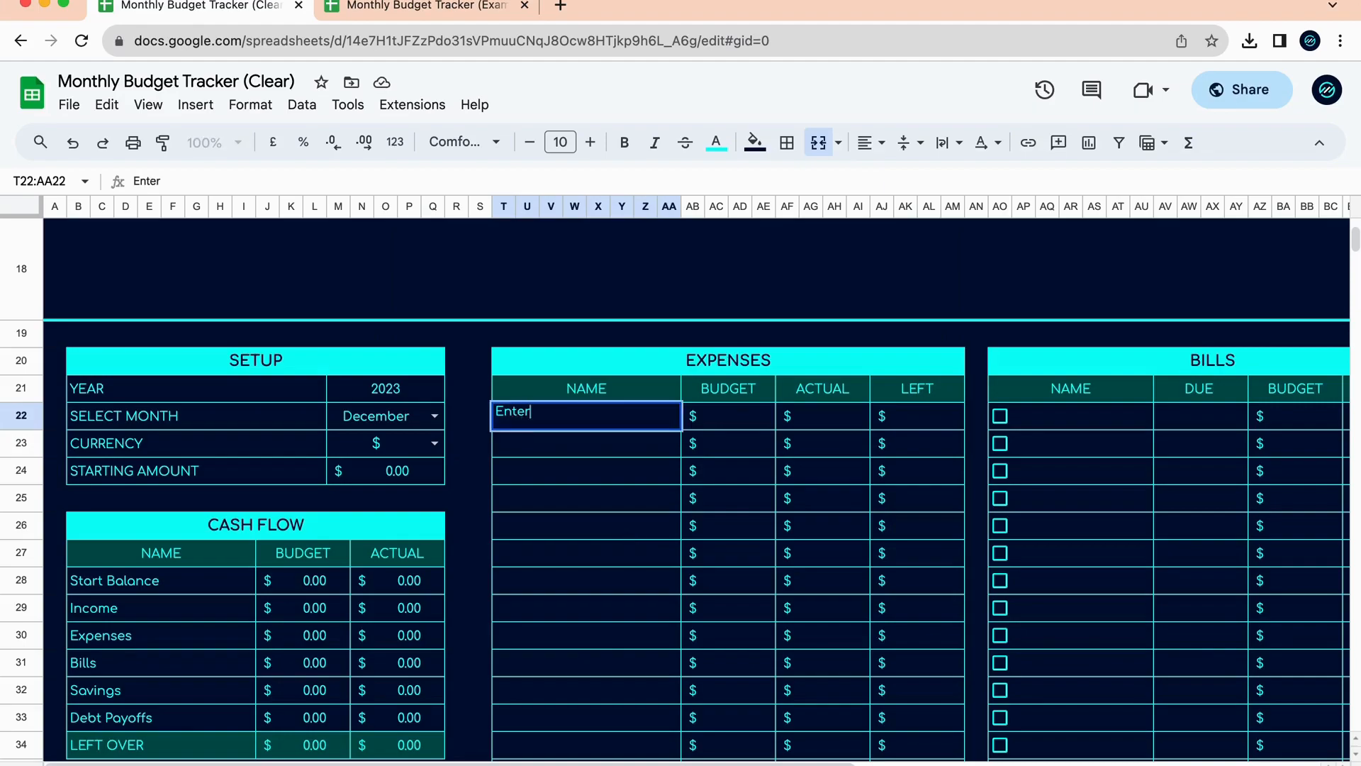
text(tainment)
key(Return)
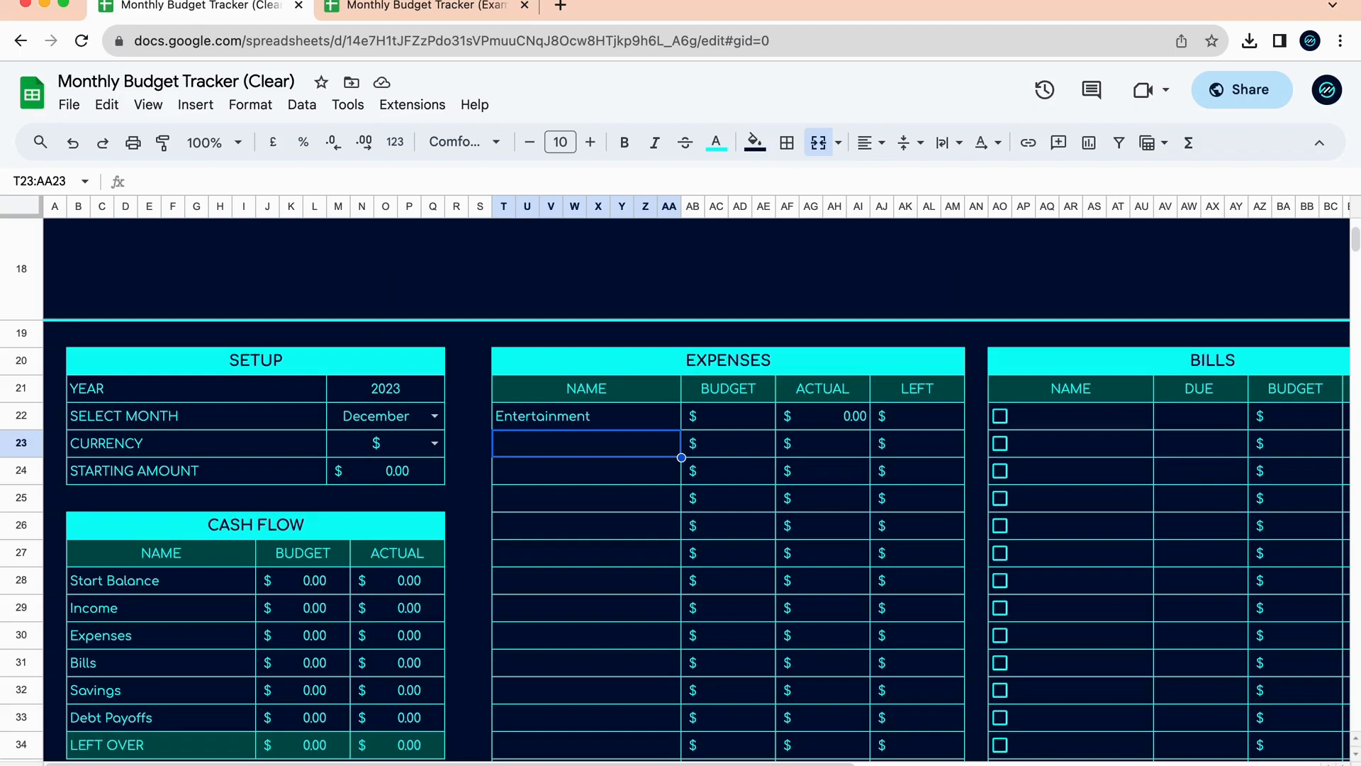
Add Pet Expense as the second category name in the Expenses table and select the empty name cell below it.
text(Pet Expe nse)
key(BackSpace)
key(BackSpace)
key(BackSpace)
key(BackSpace)
text(nse)
key(Up)
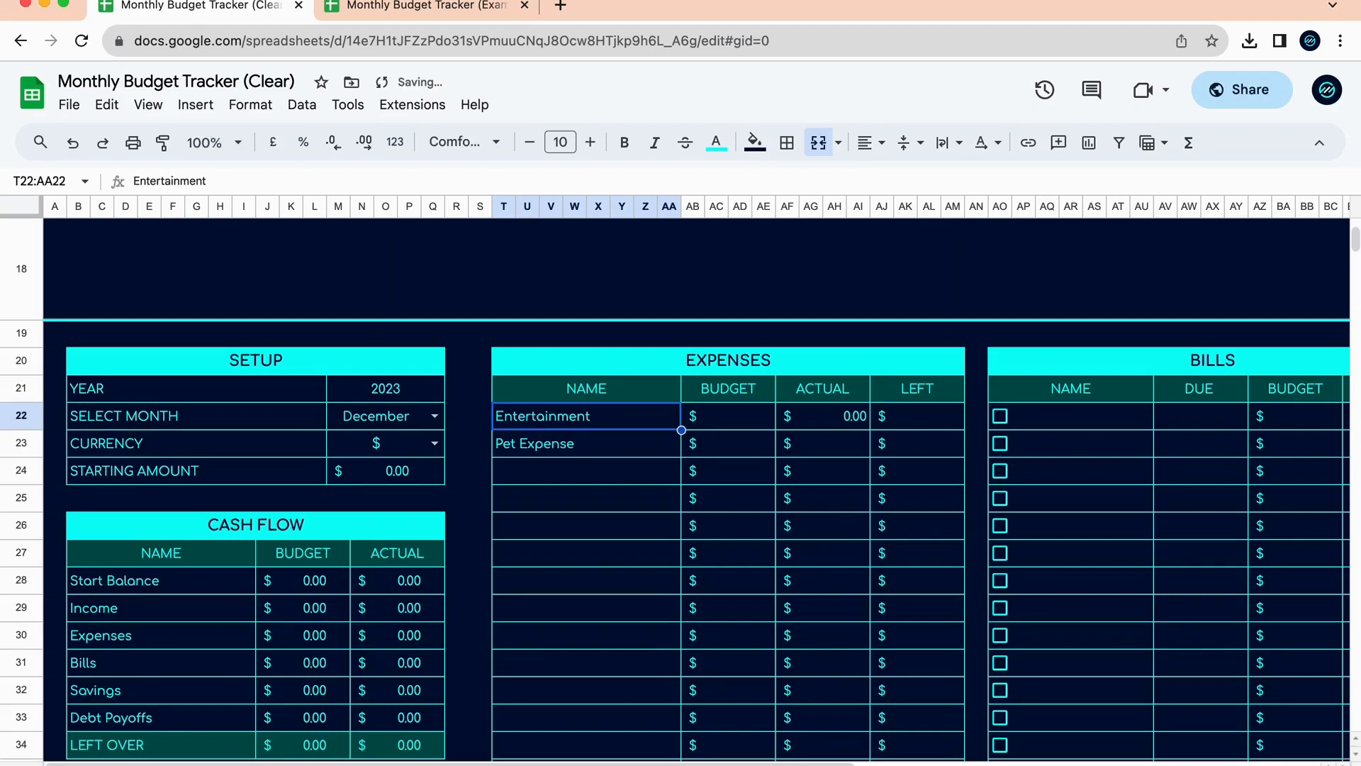
click(647, 479)
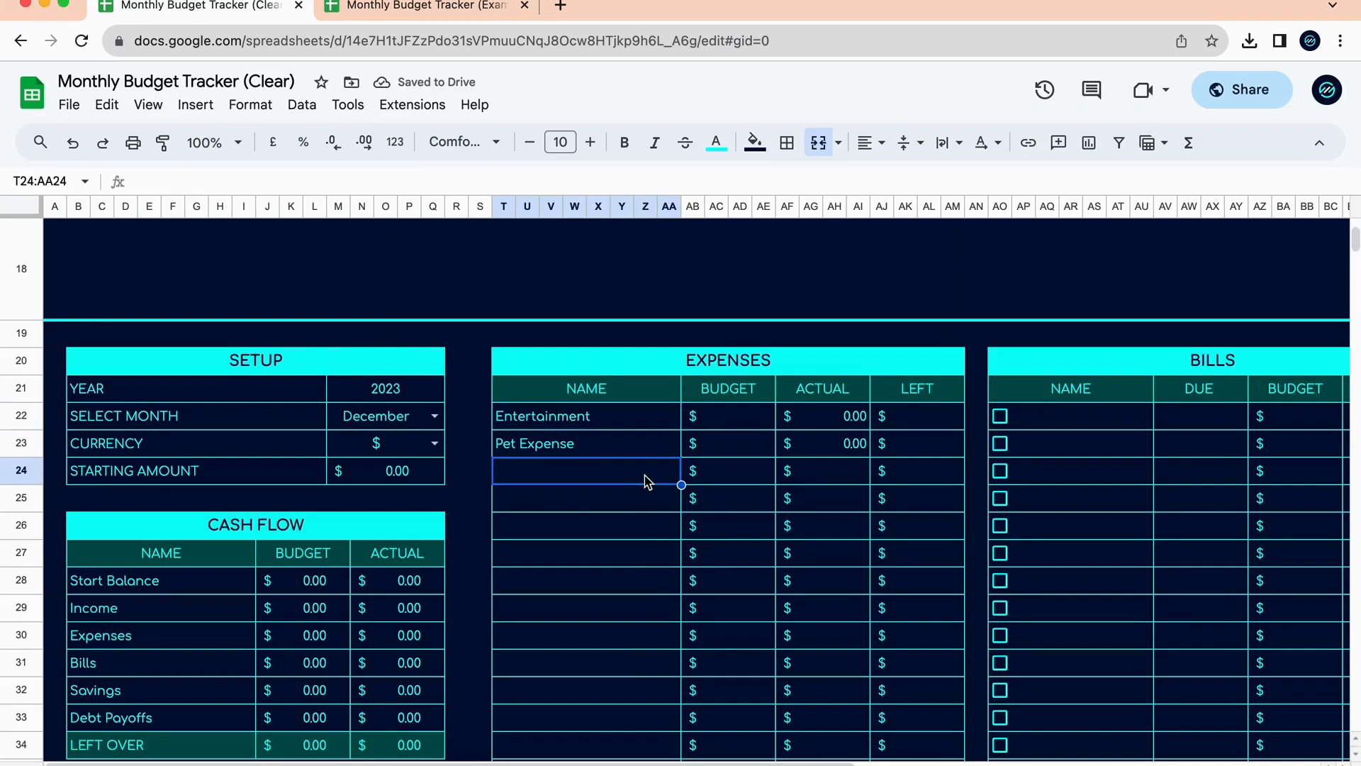
Add Healthcare and Leisure as the third and fourth category names in the Expenses table.
text(Healthcare)
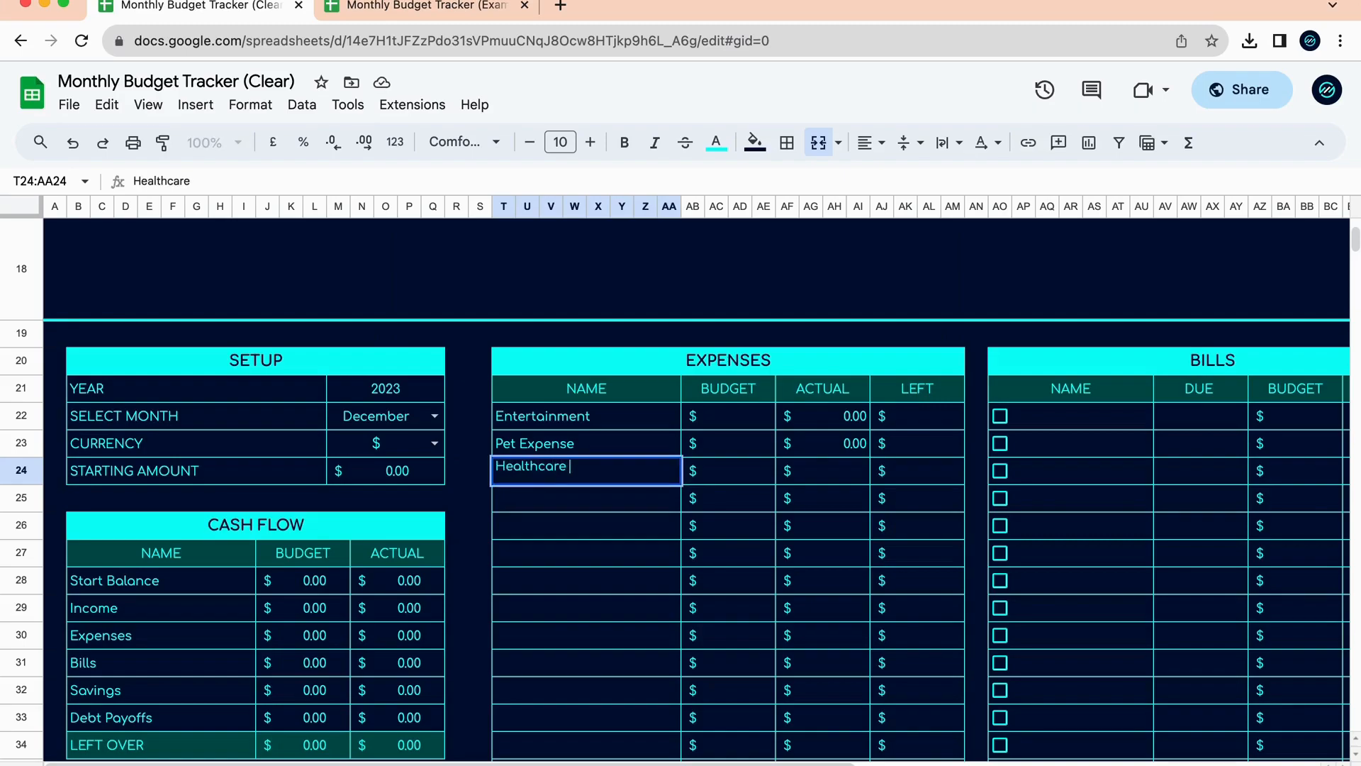
key(Return)
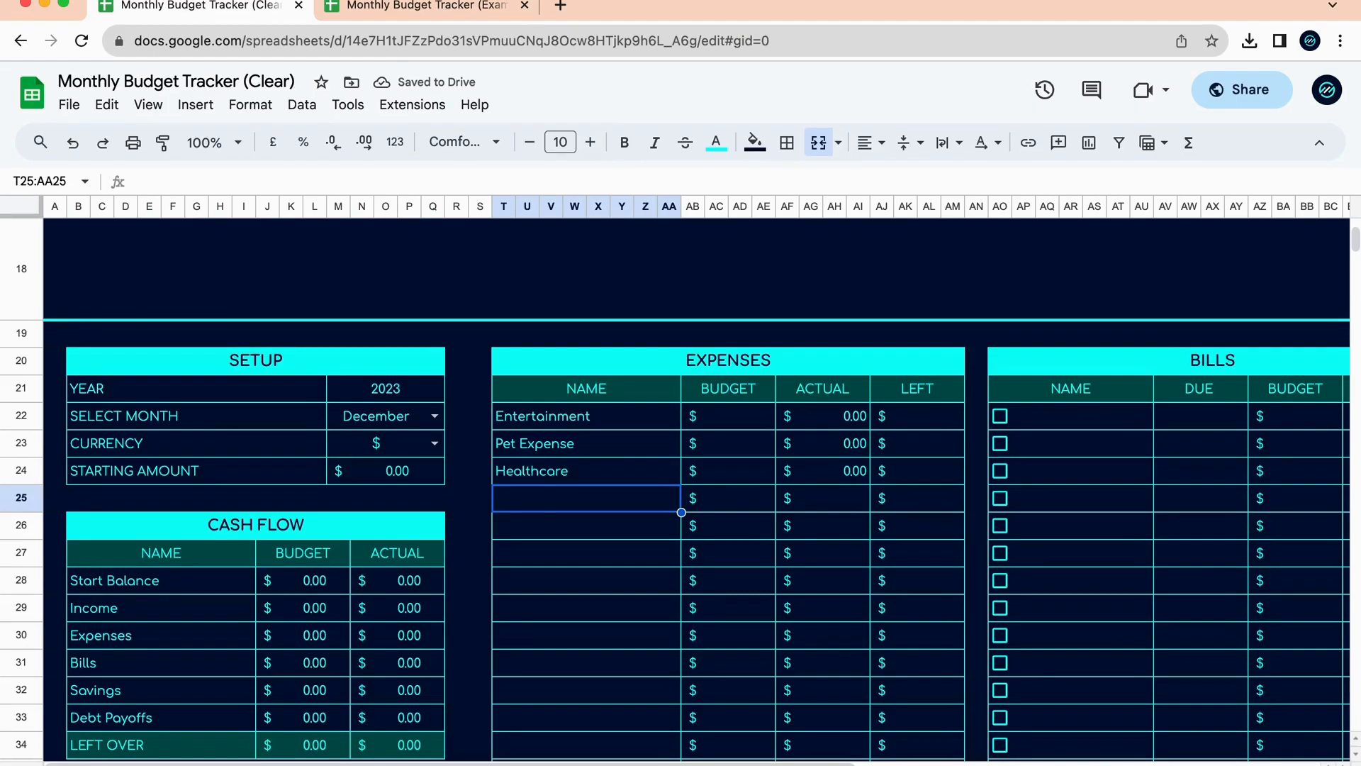
text(Leisure)
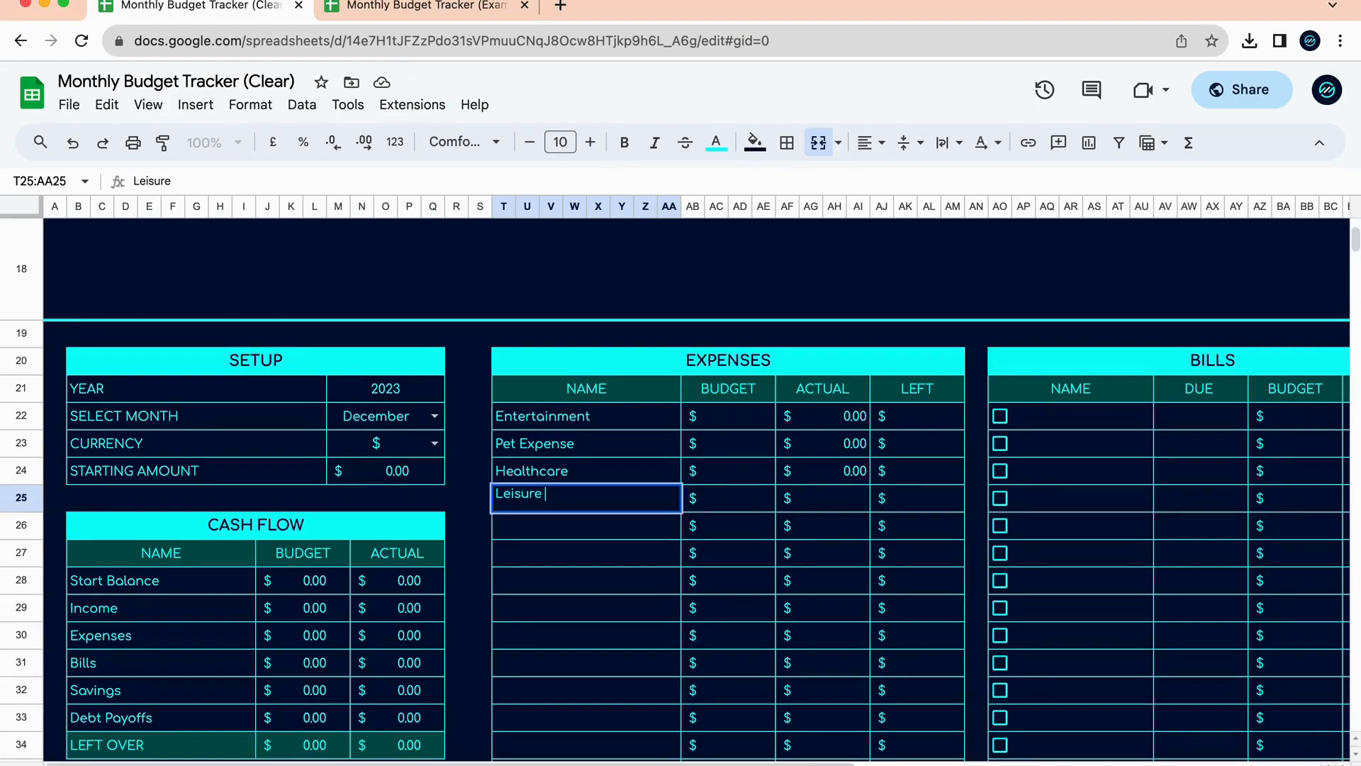
key(Return)
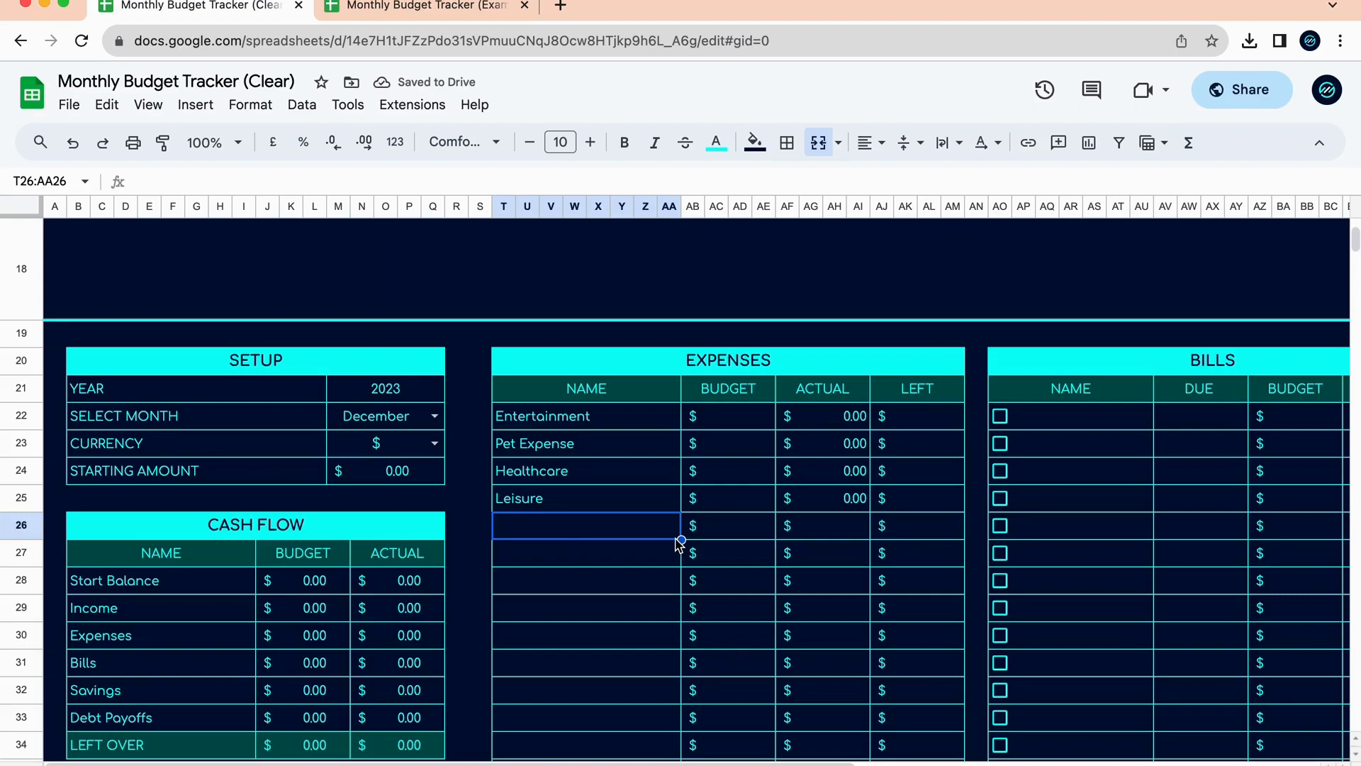
Set the Expenses budgets to 150 for Entertainment, 50 for Pet Expense, 75 for Healthcare and 30 for Leisure.
click(761, 425)
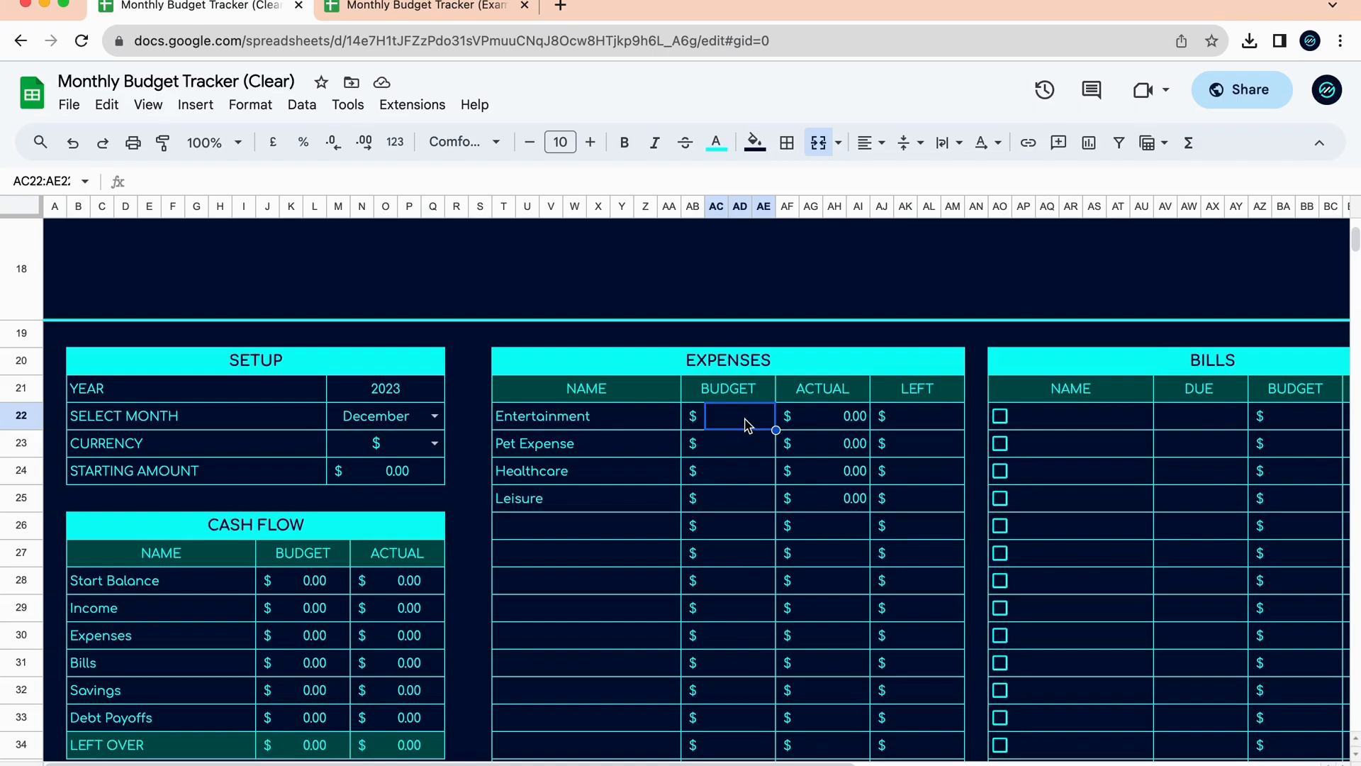
text(150)
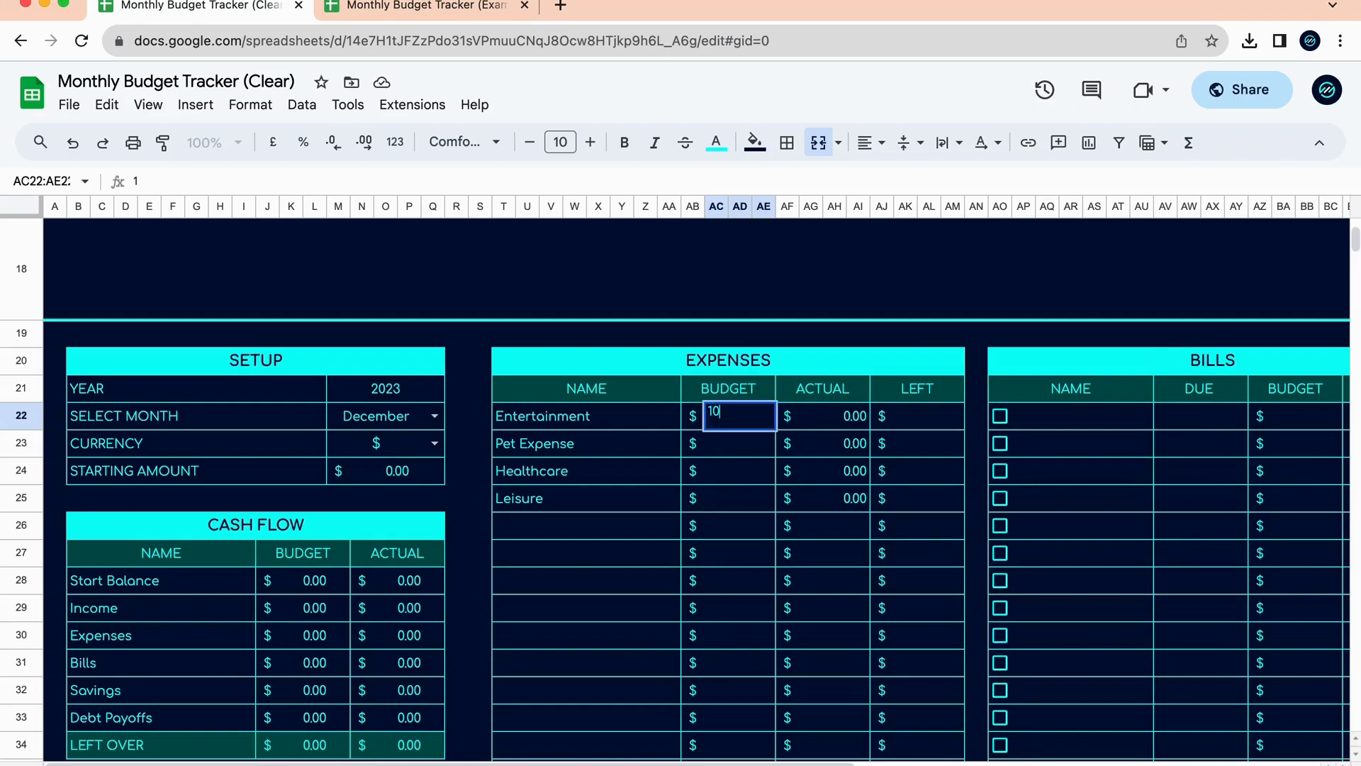
key(Return)
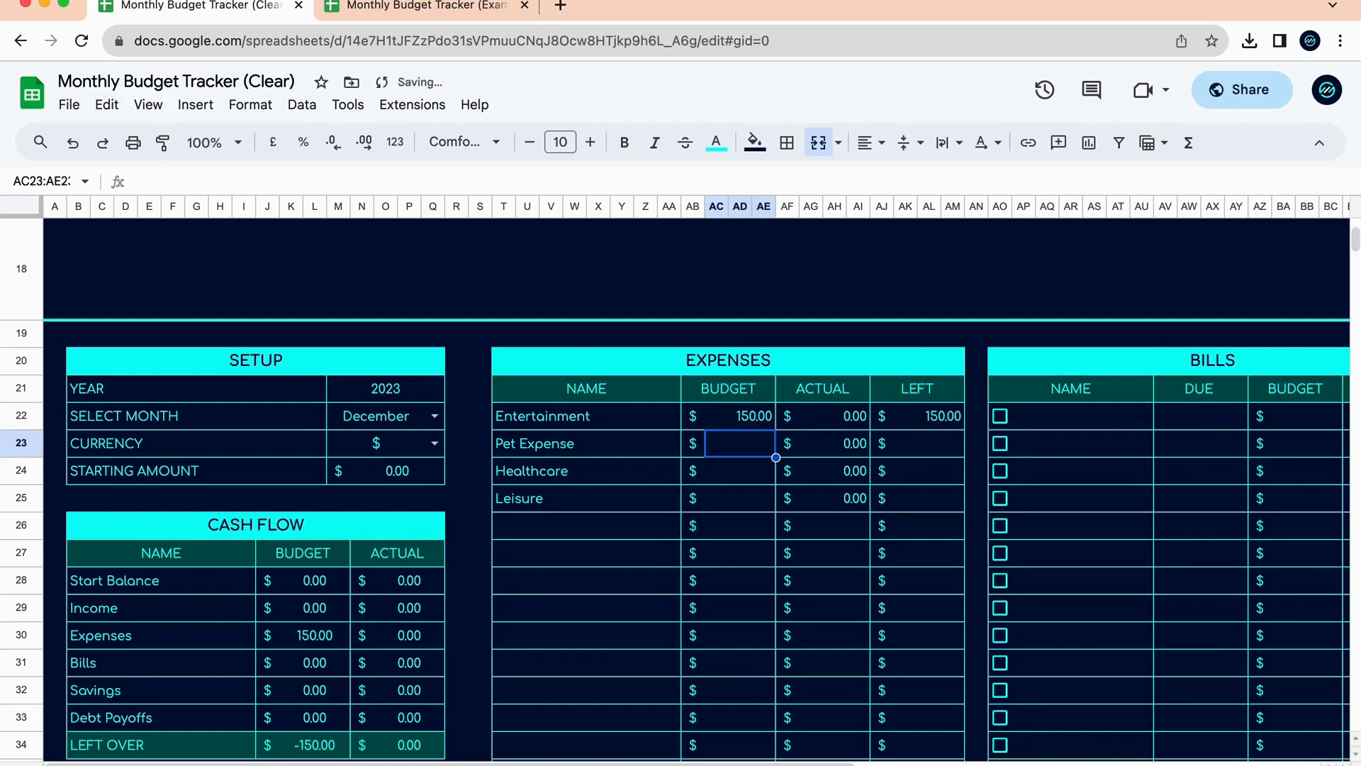
text(50)
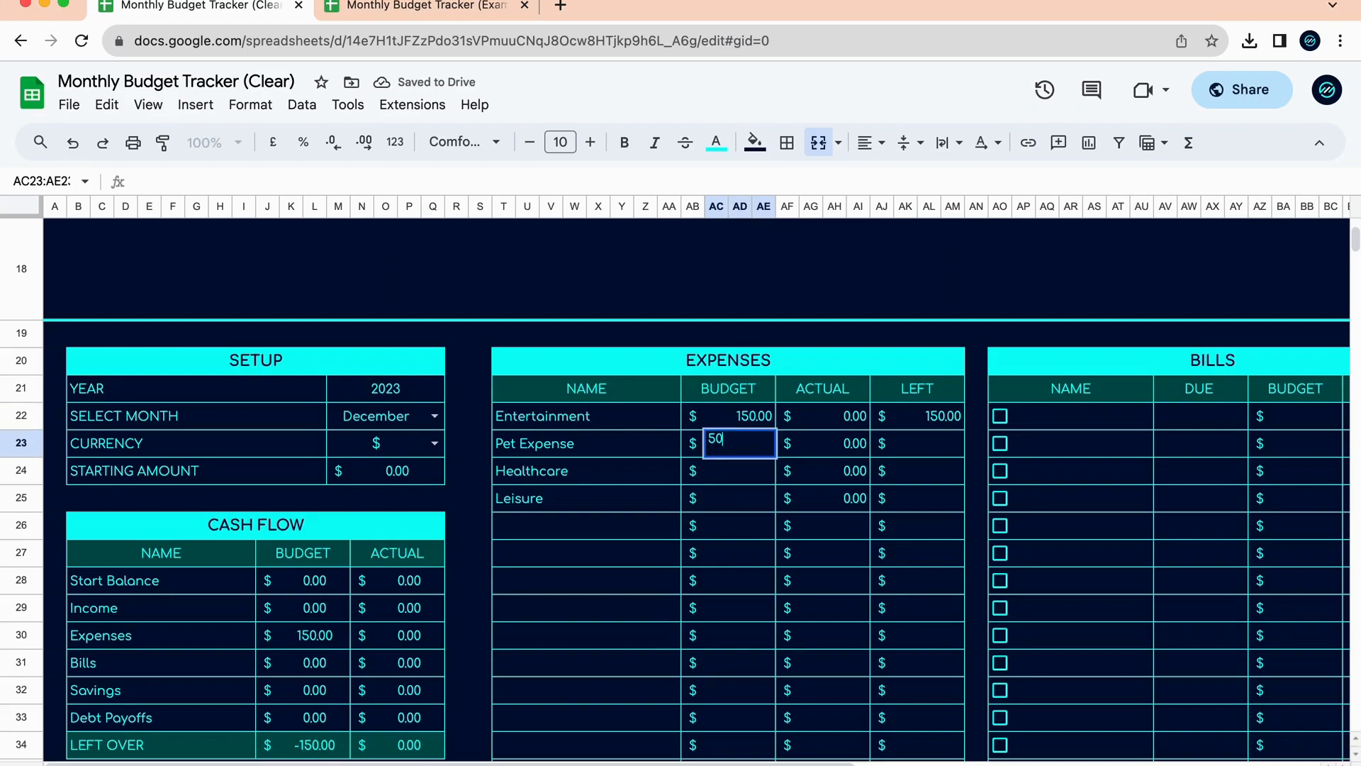
key(Return)
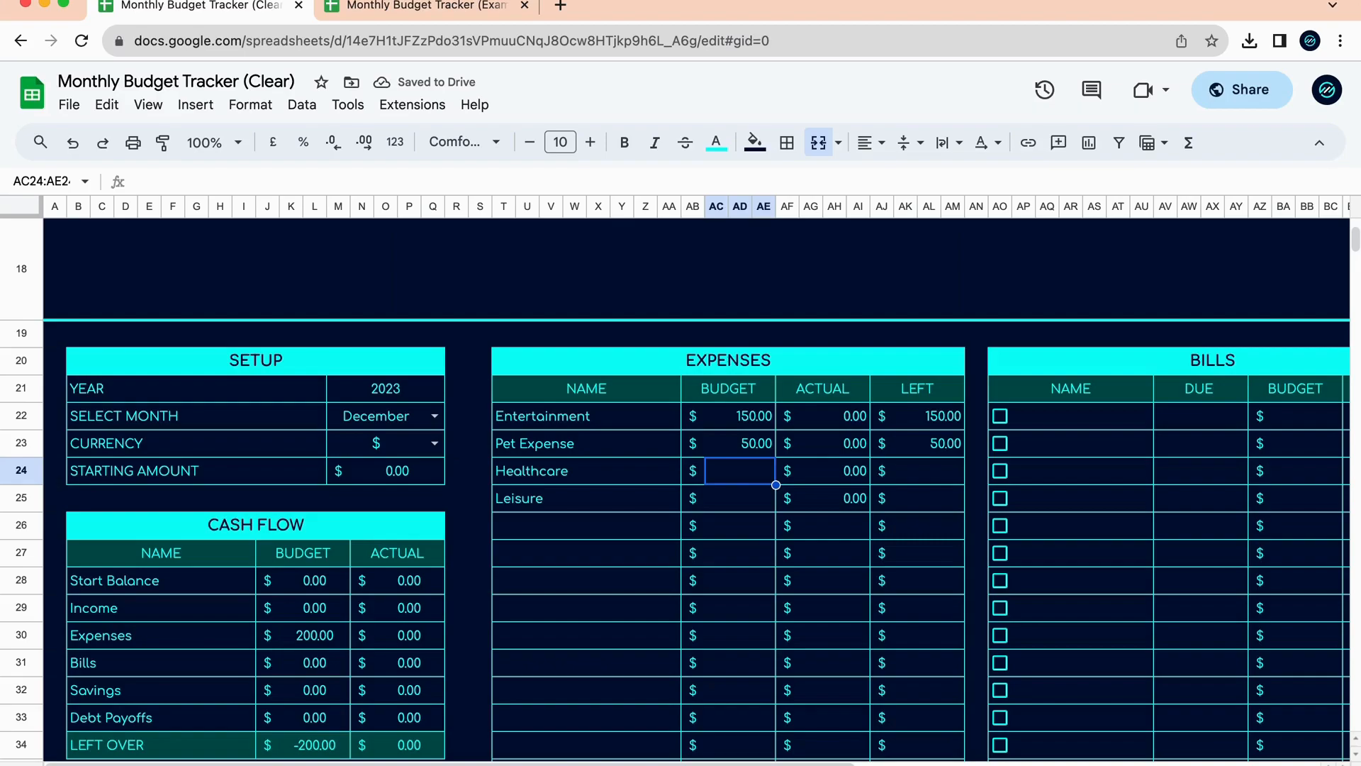
text(40)
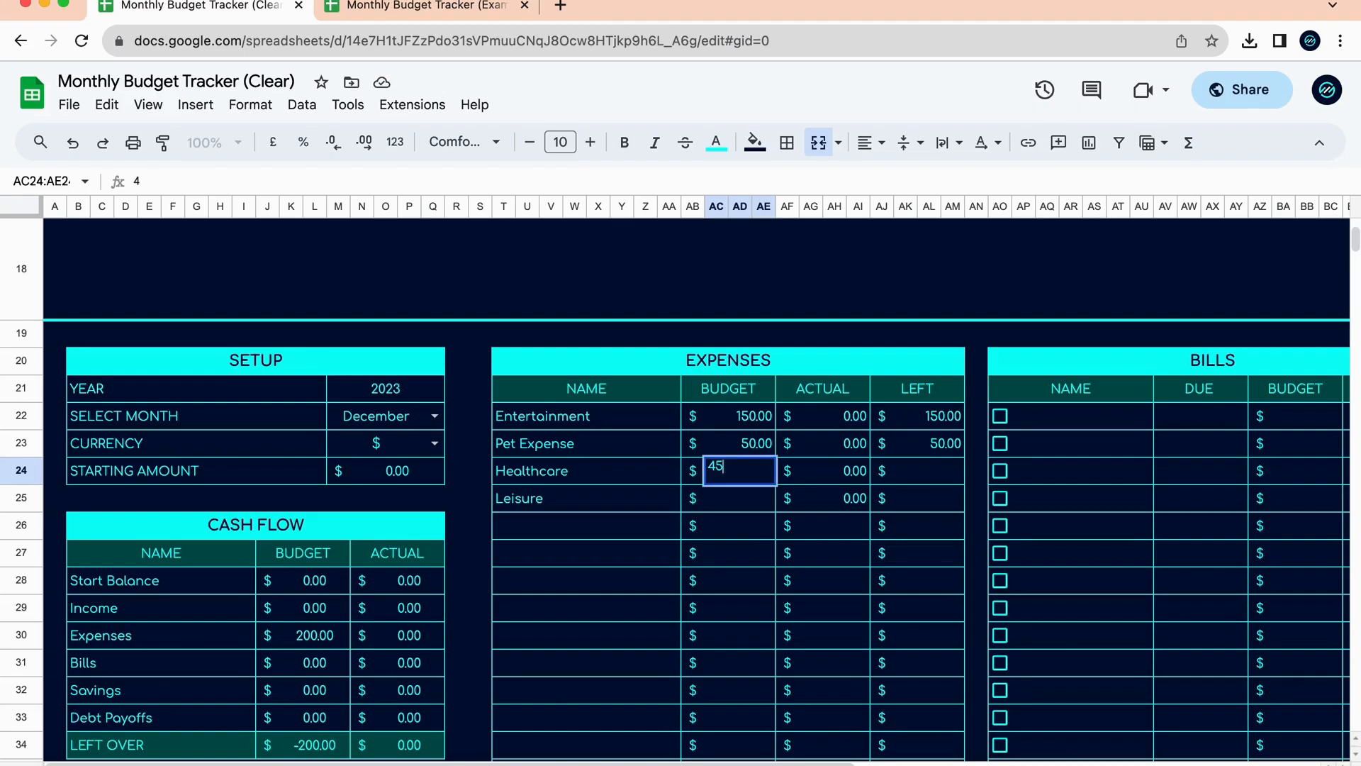
key(BackSpace)
key(BackSpace)
text(75)
key(Return)
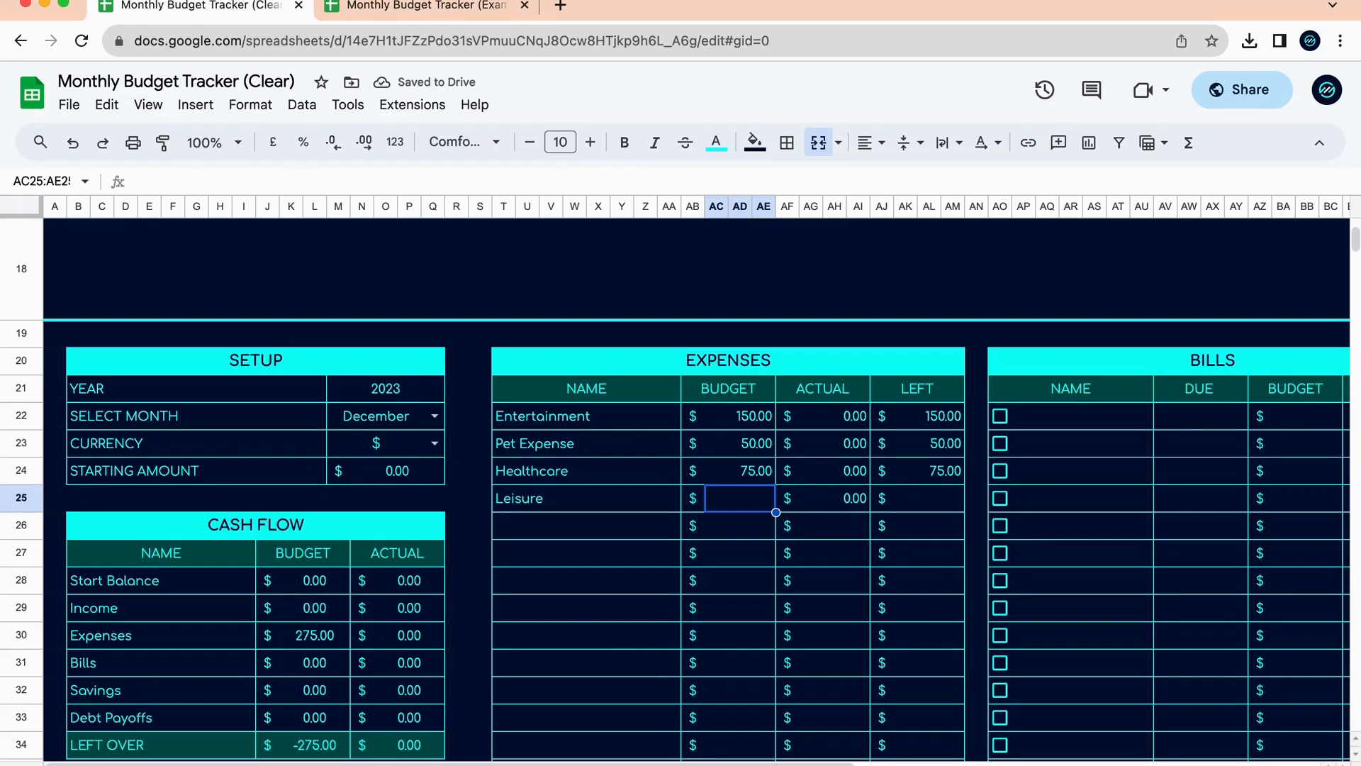
text(30)
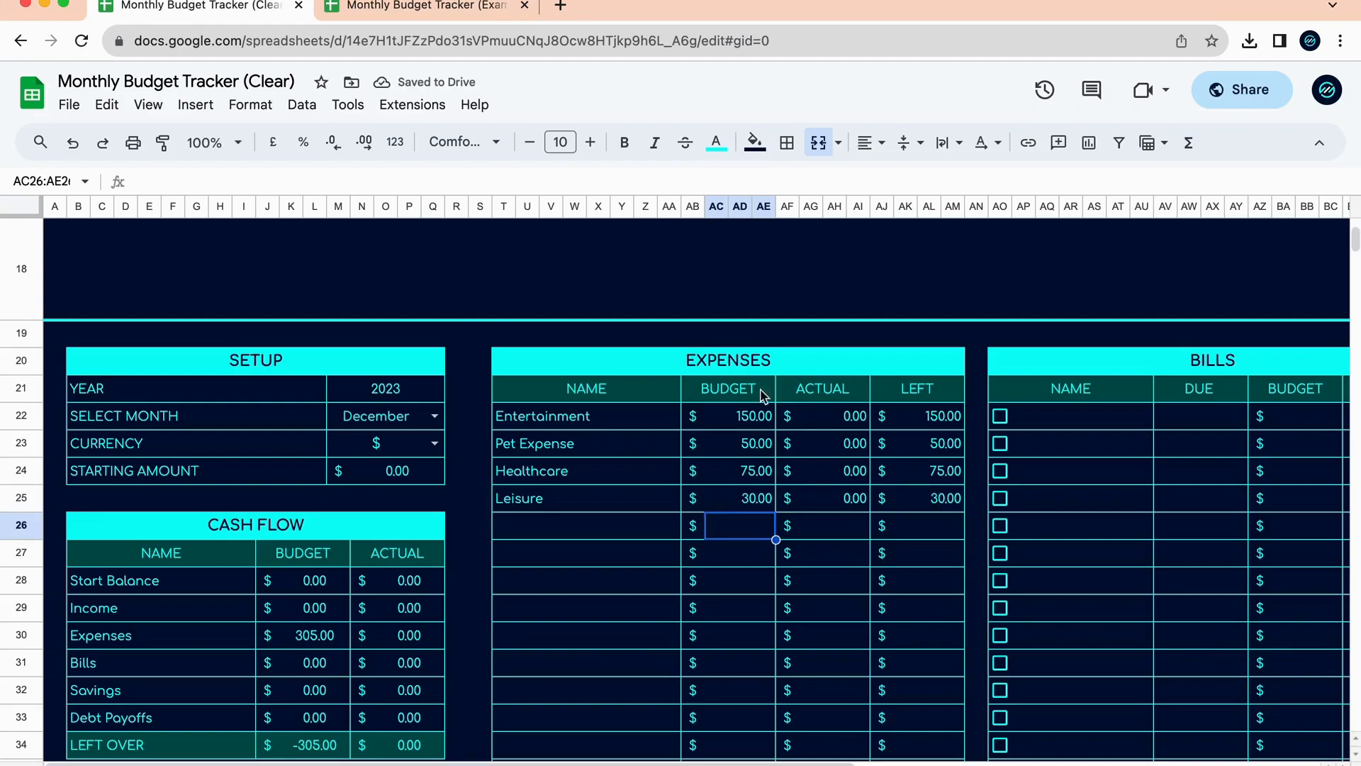
Try to overwrite the protected Entertainment actual amount in the Expenses table with 100, and cancel the edit.
click(846, 423)
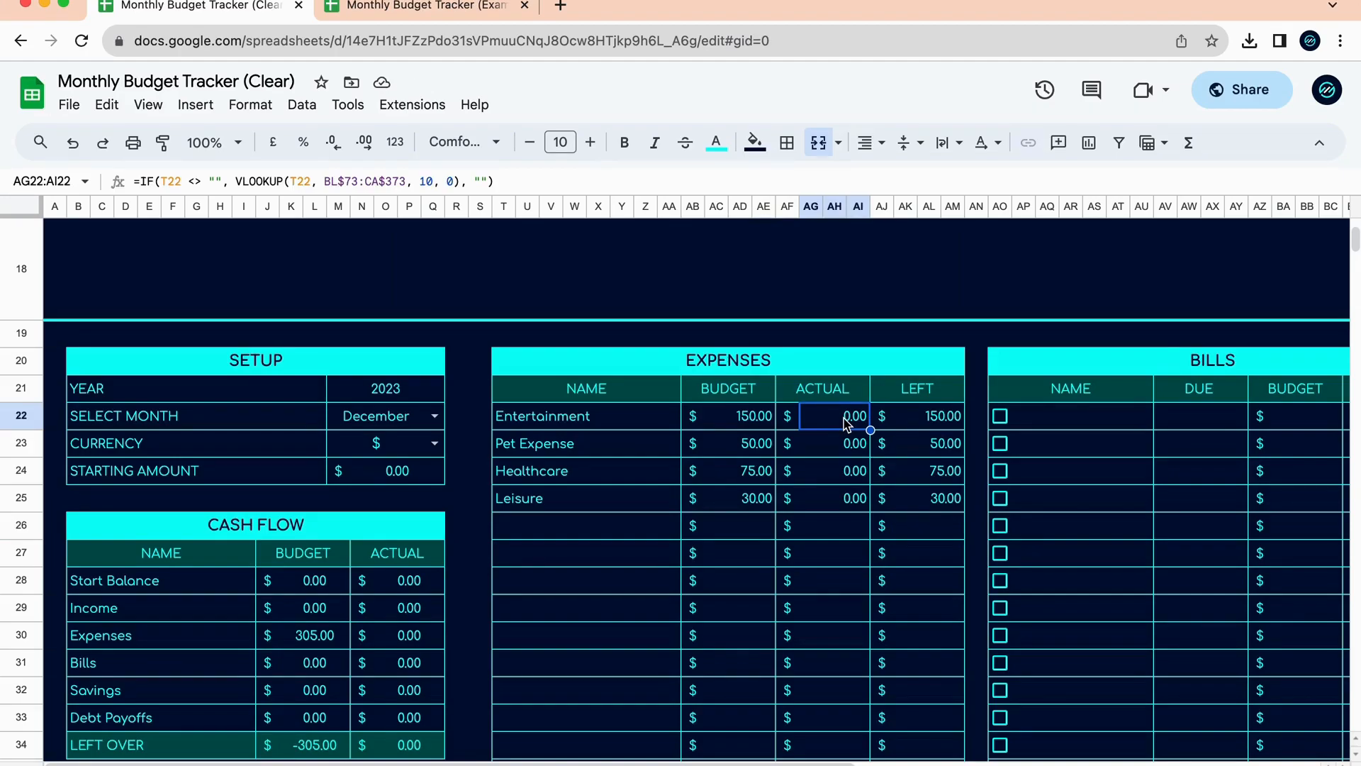
text(100)
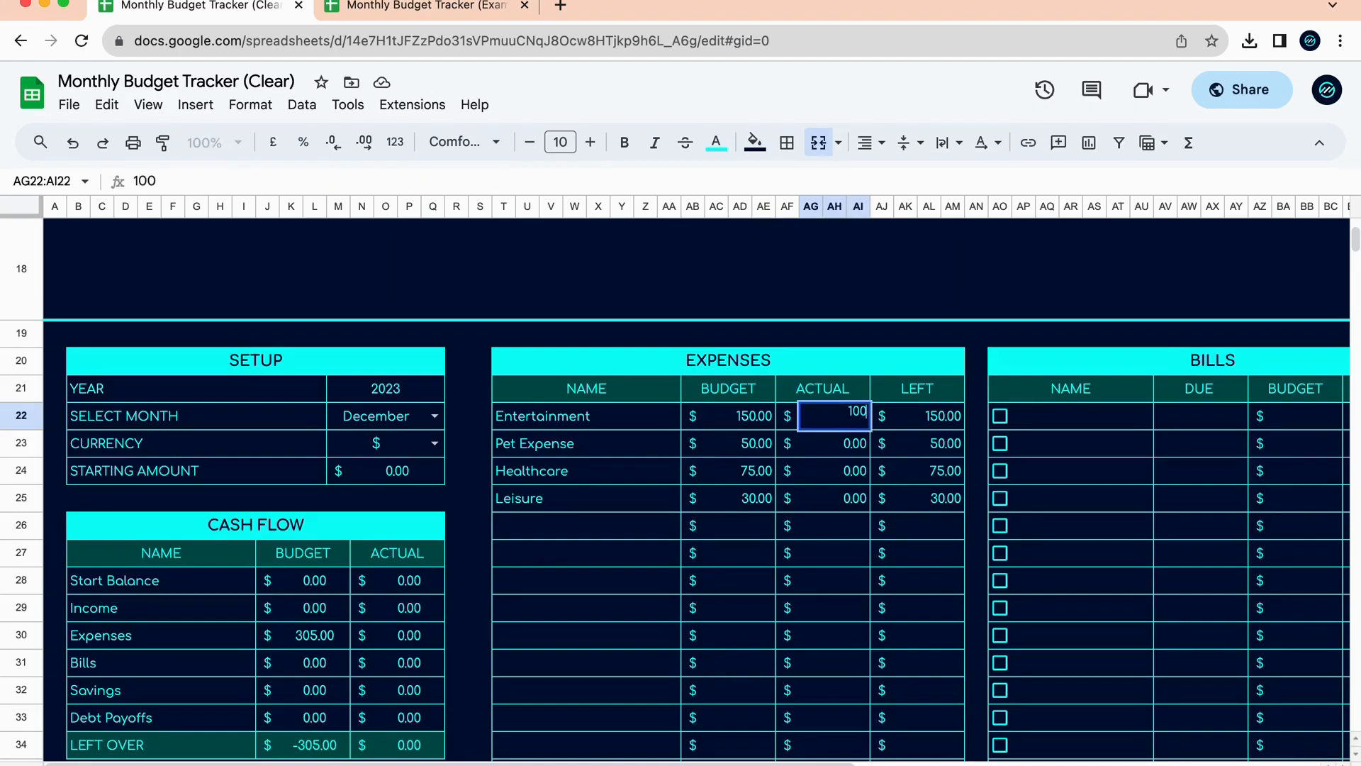
key(Return)
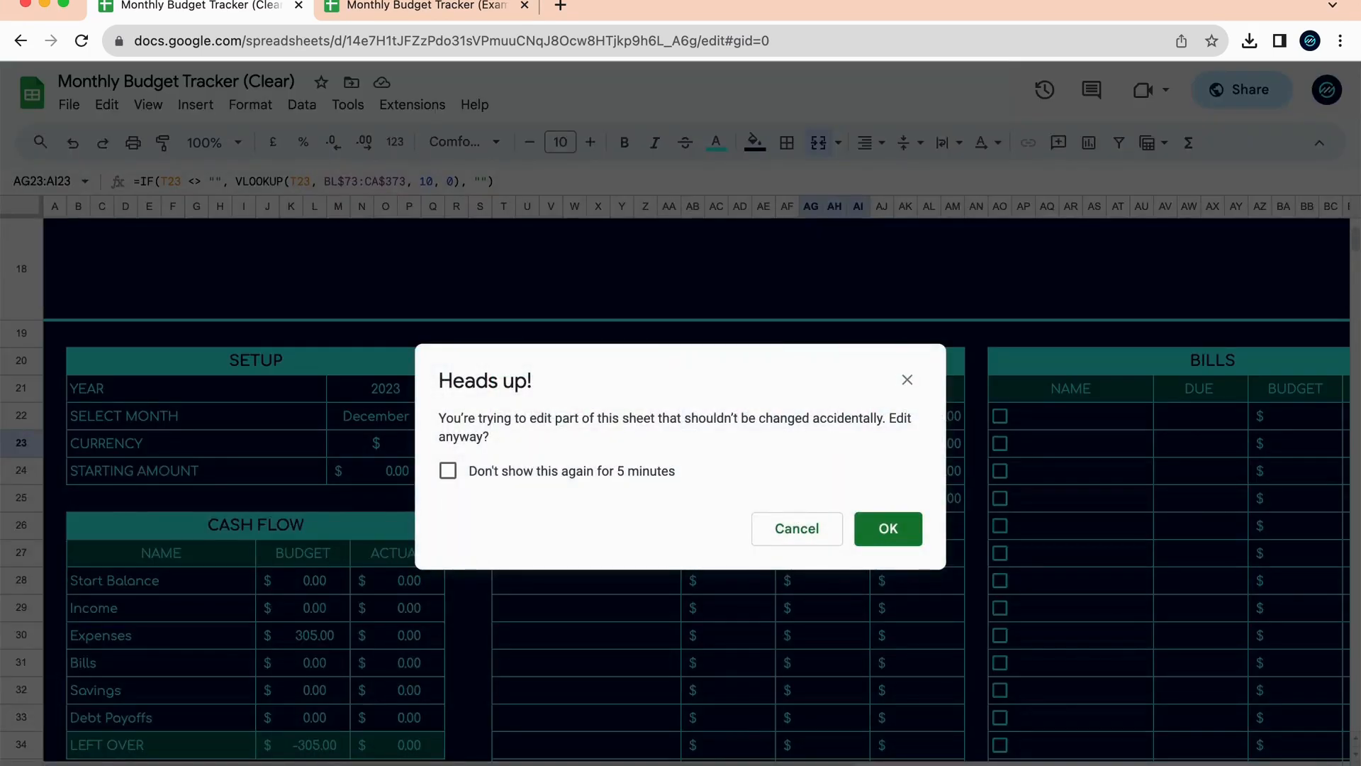
click(806, 533)
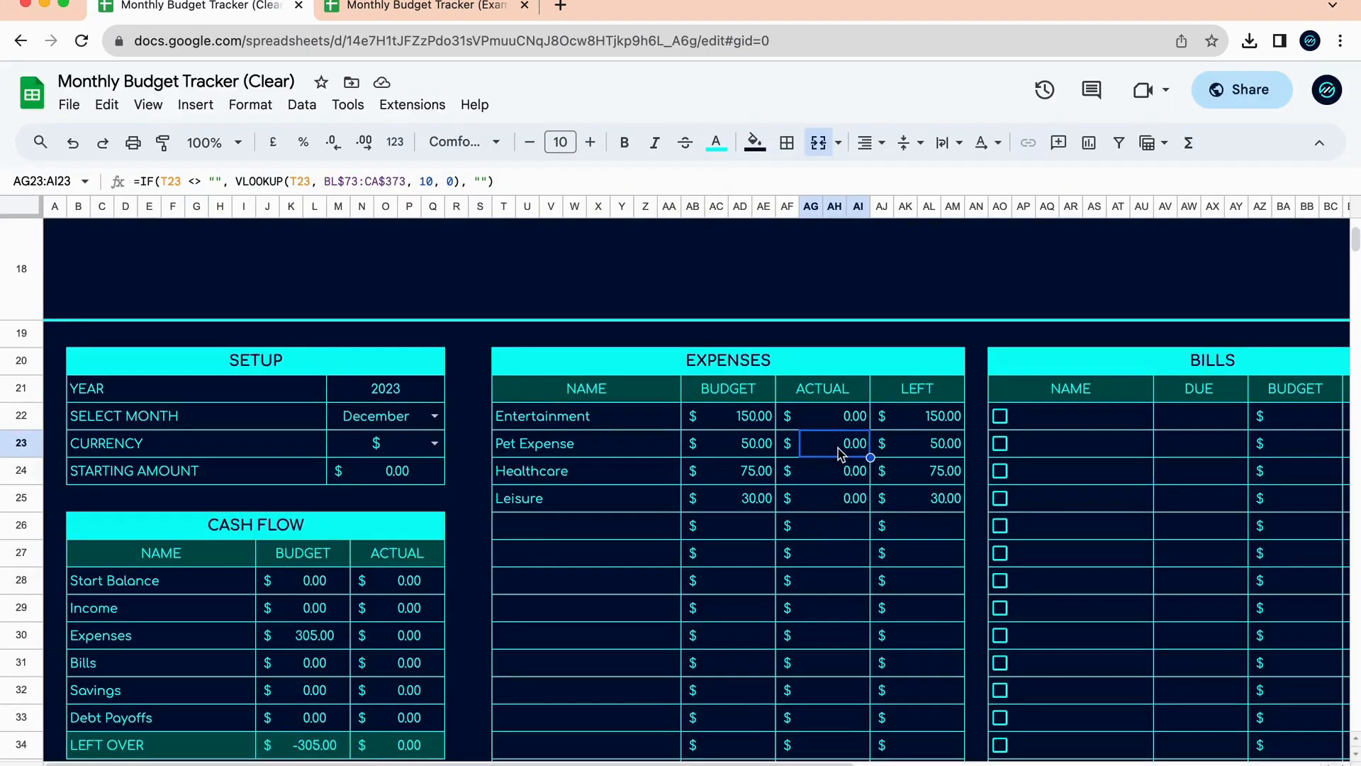
Review the Entertainment row's name, budget and actual cells in the Expenses table against the empty Transaction Log.
click(859, 423)
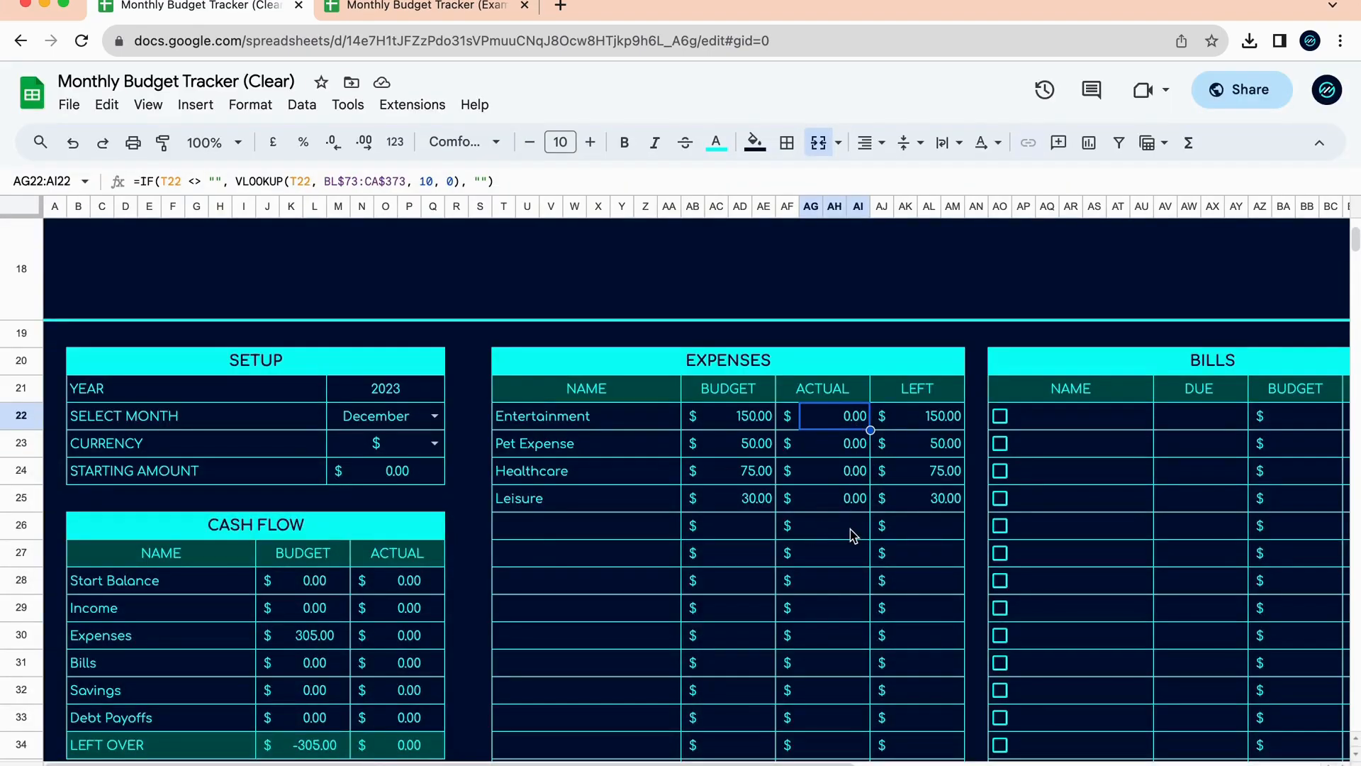
scroll(853, 535, down, 15)
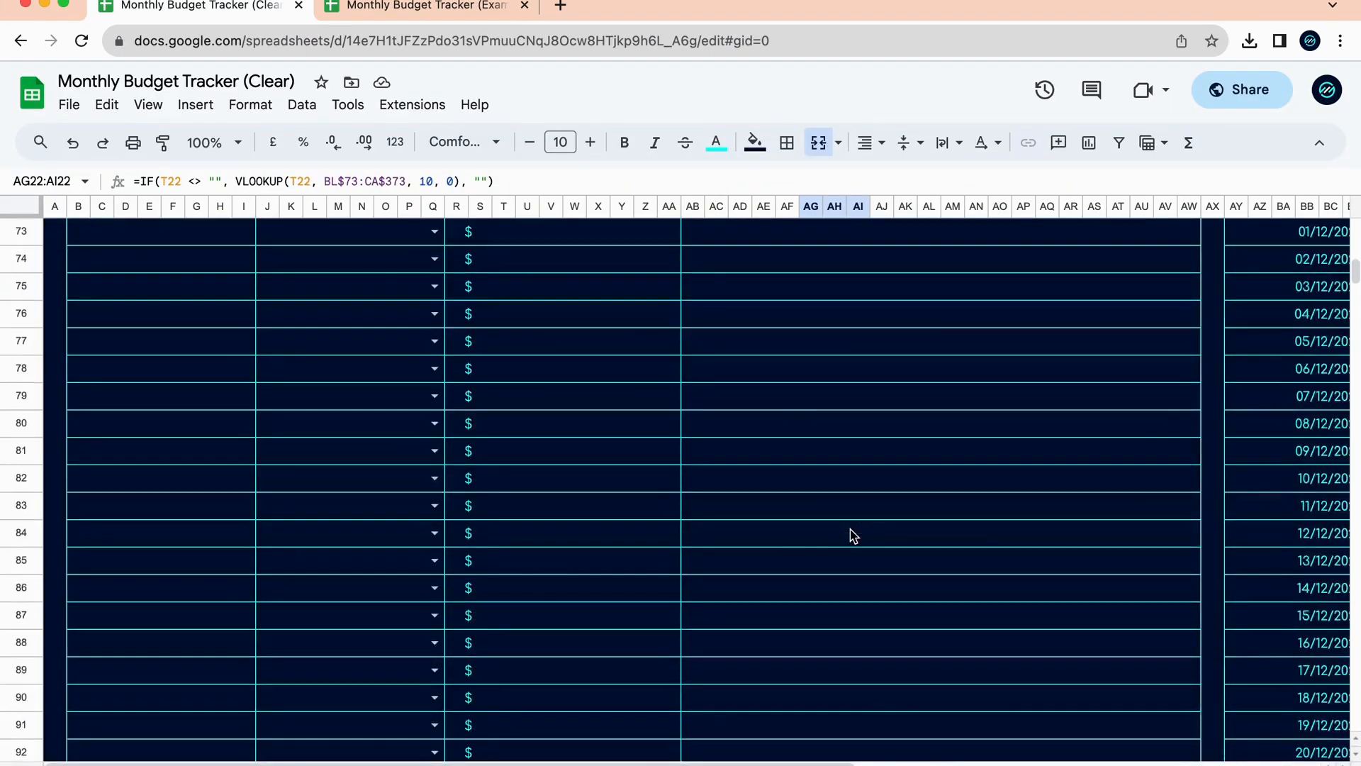
scroll(853, 536, up, 3)
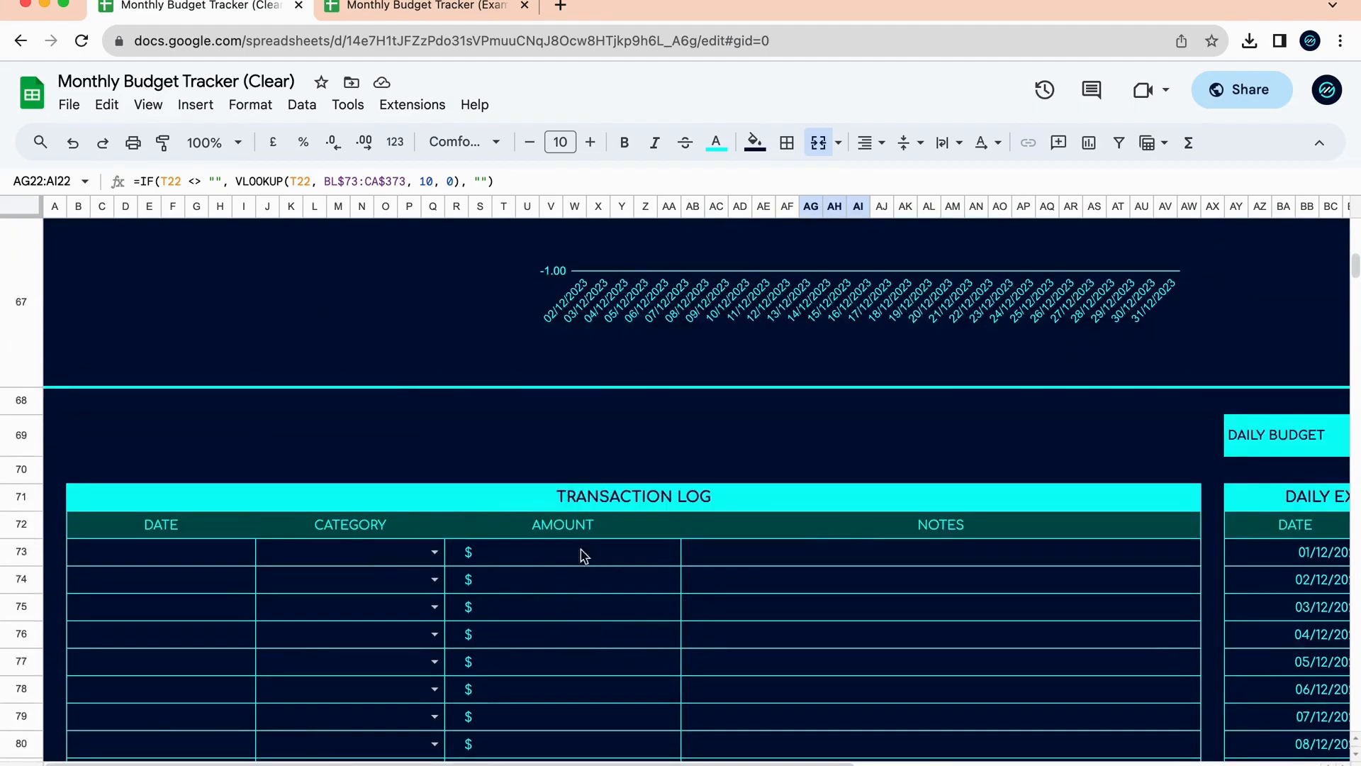
scroll(608, 490, up, 15)
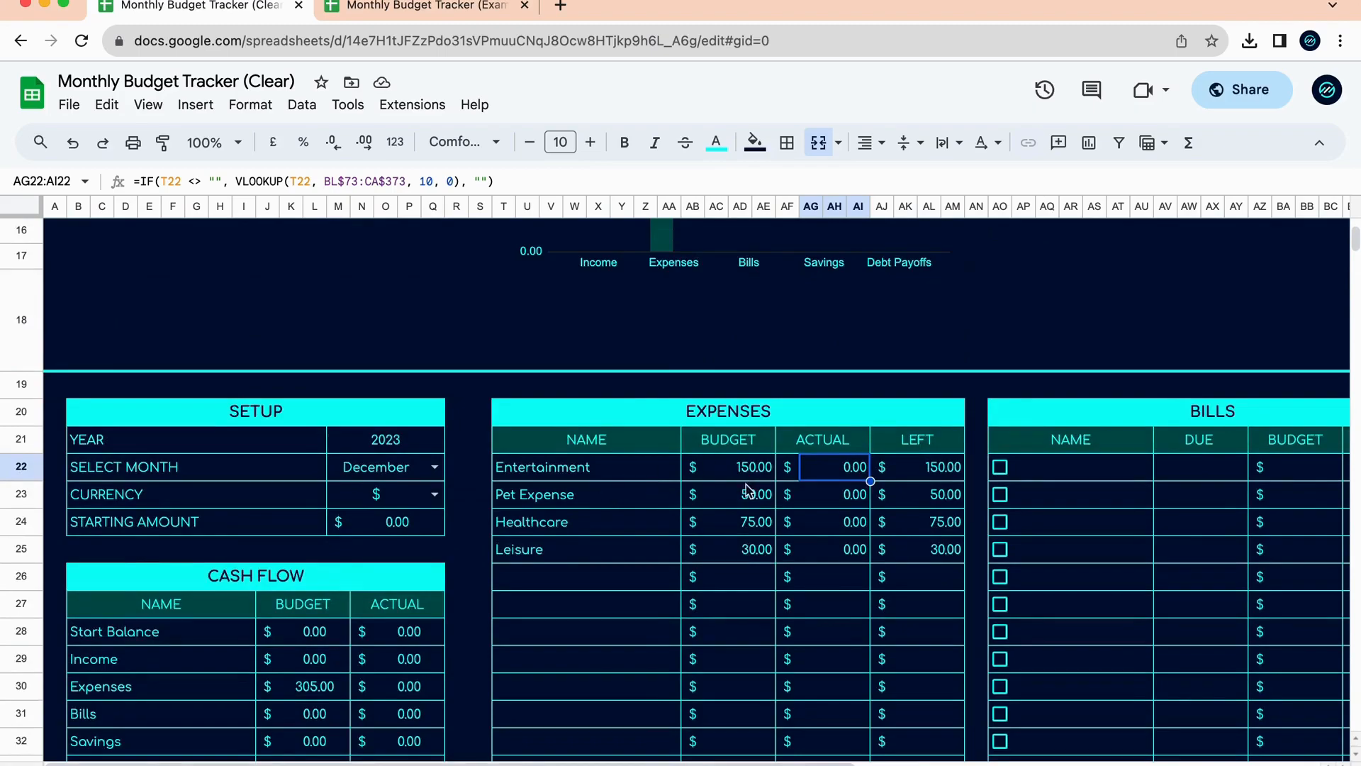
click(631, 474)
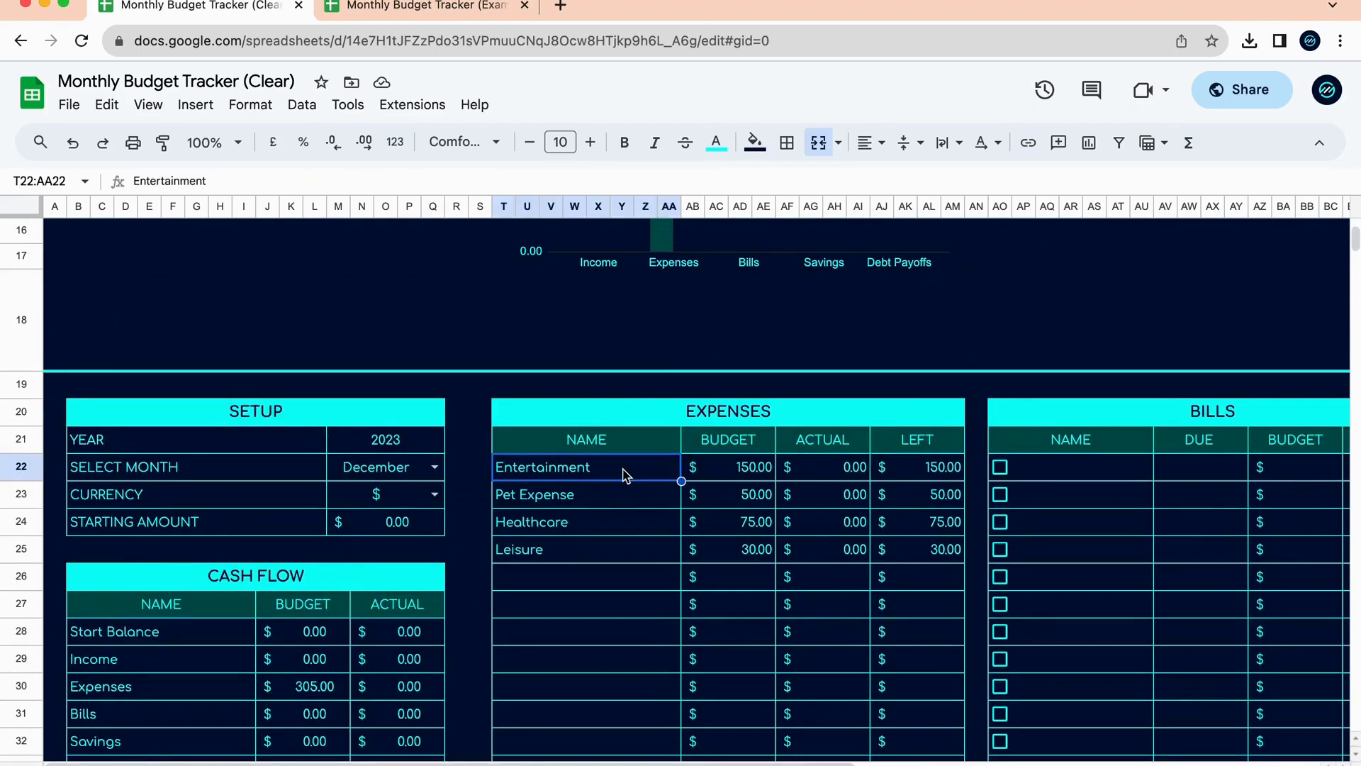
click(742, 482)
click(624, 474)
click(759, 472)
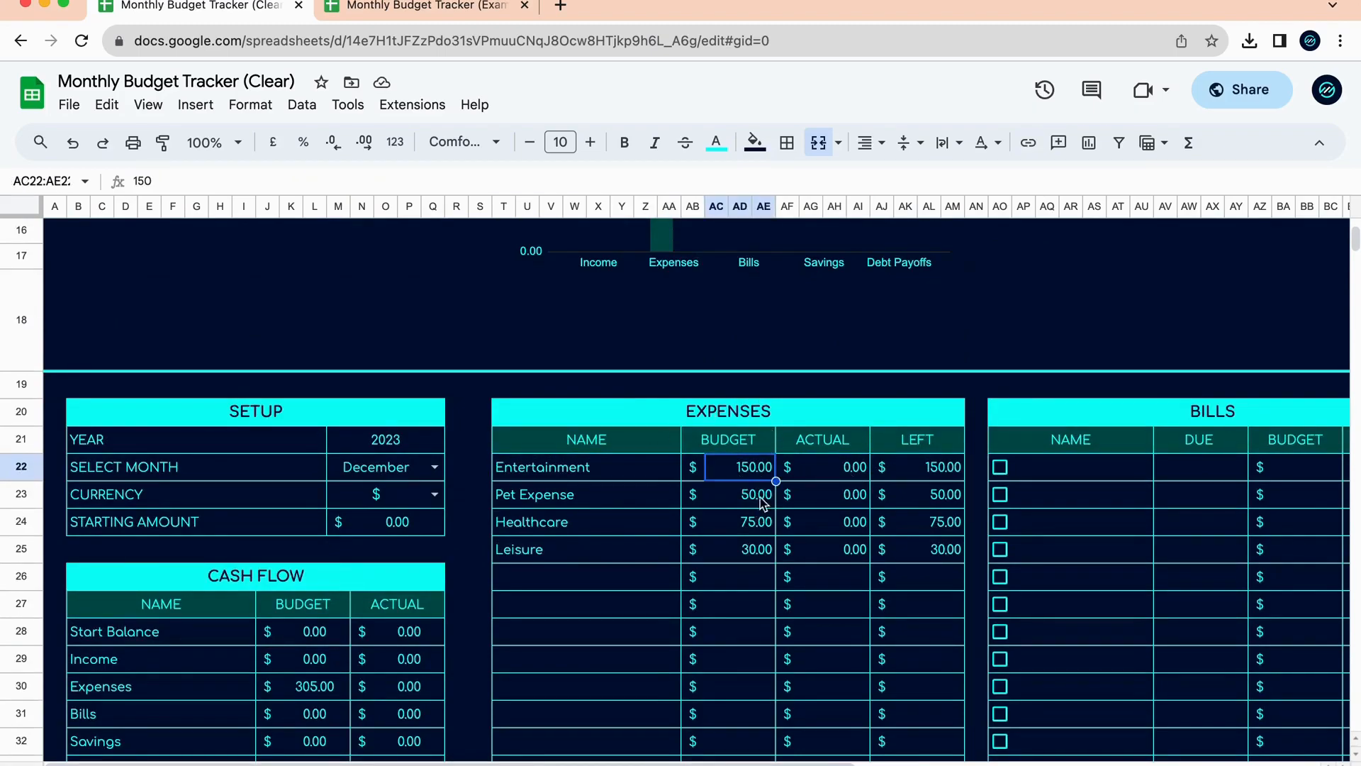
click(838, 481)
Start the first Transaction Log entry with the date 2 Dec and the category Entertainment.
scroll(708, 610, down, 15)
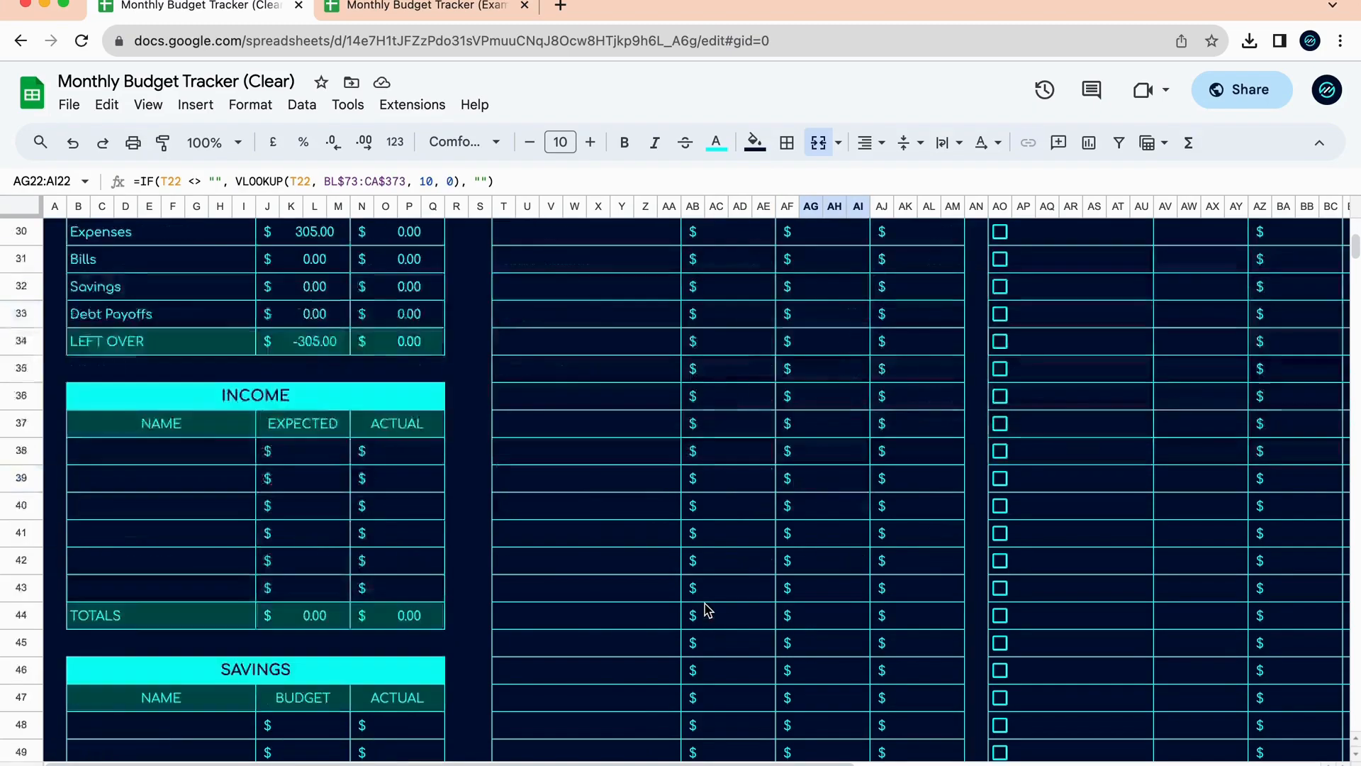
scroll(705, 608, down, 5)
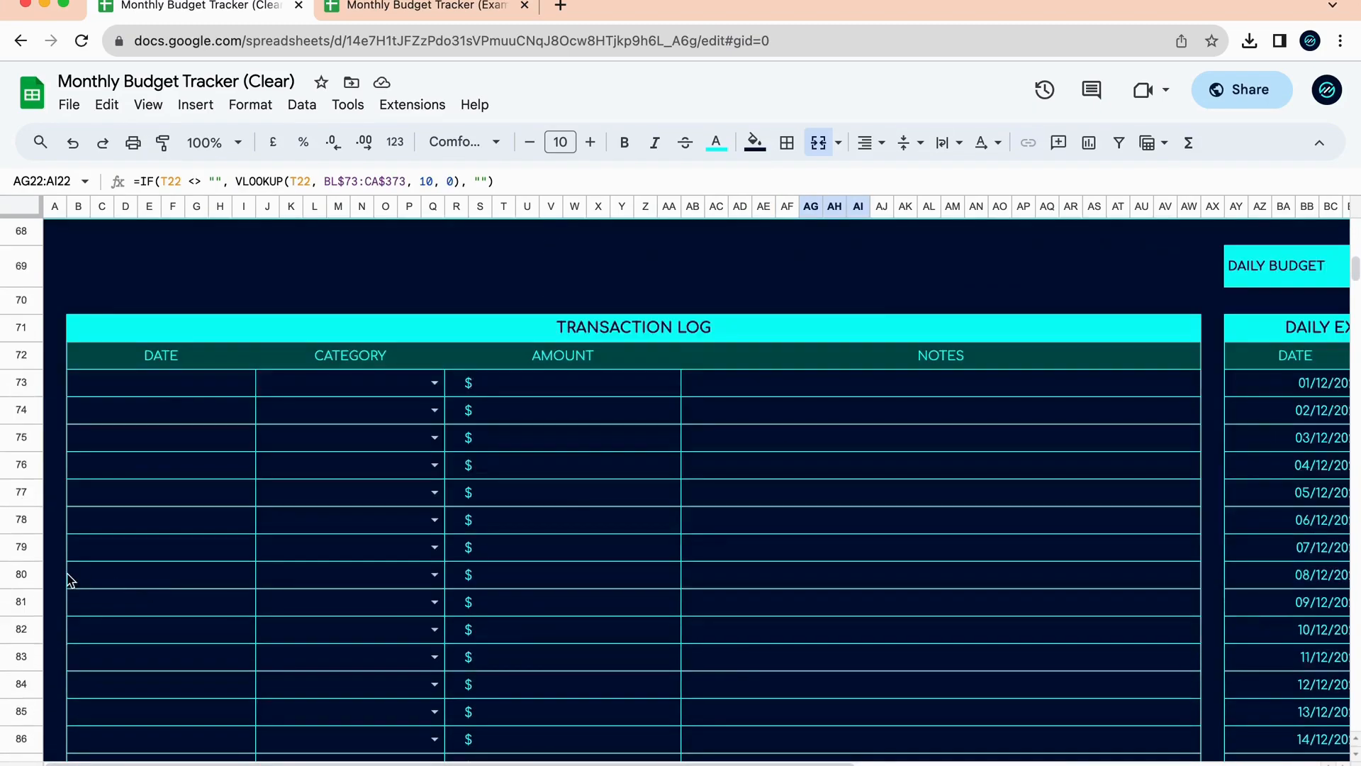
click(174, 392)
text(2 Dec)
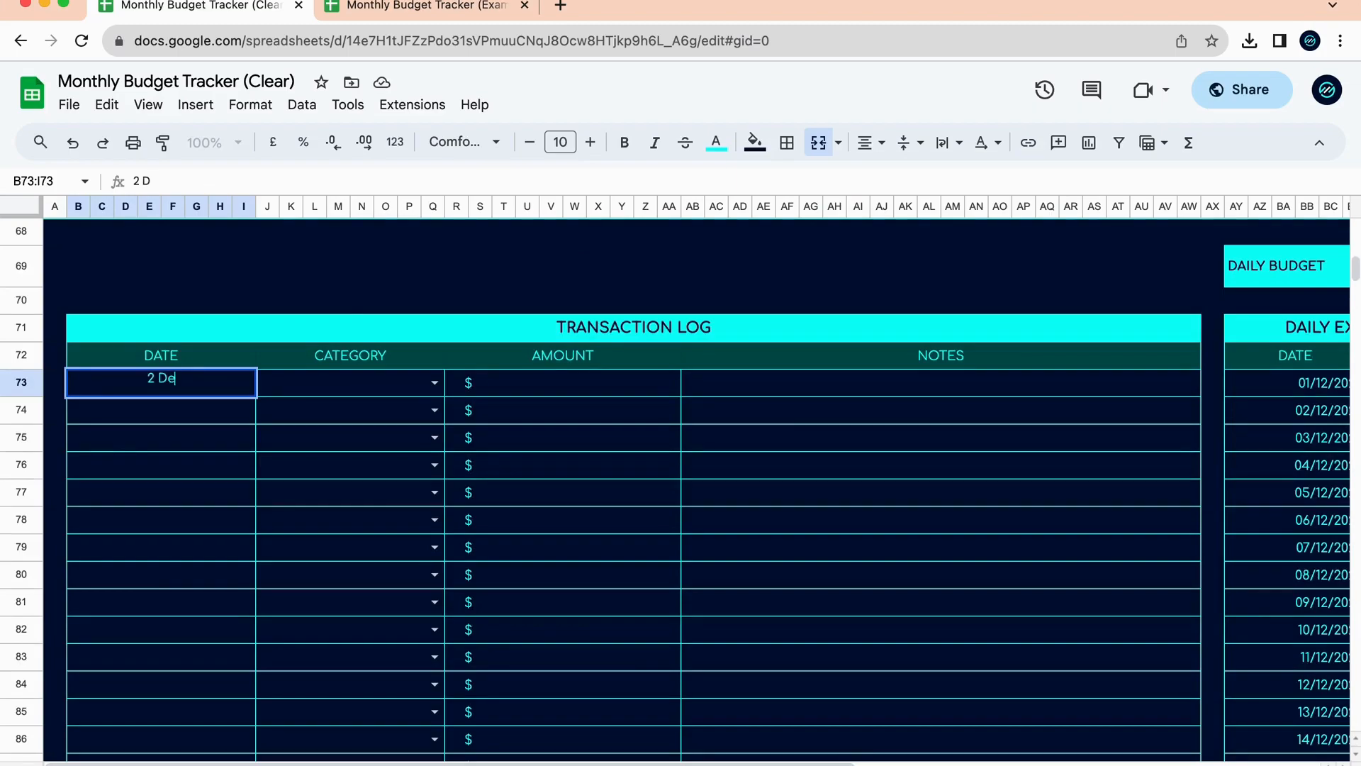
click(207, 491)
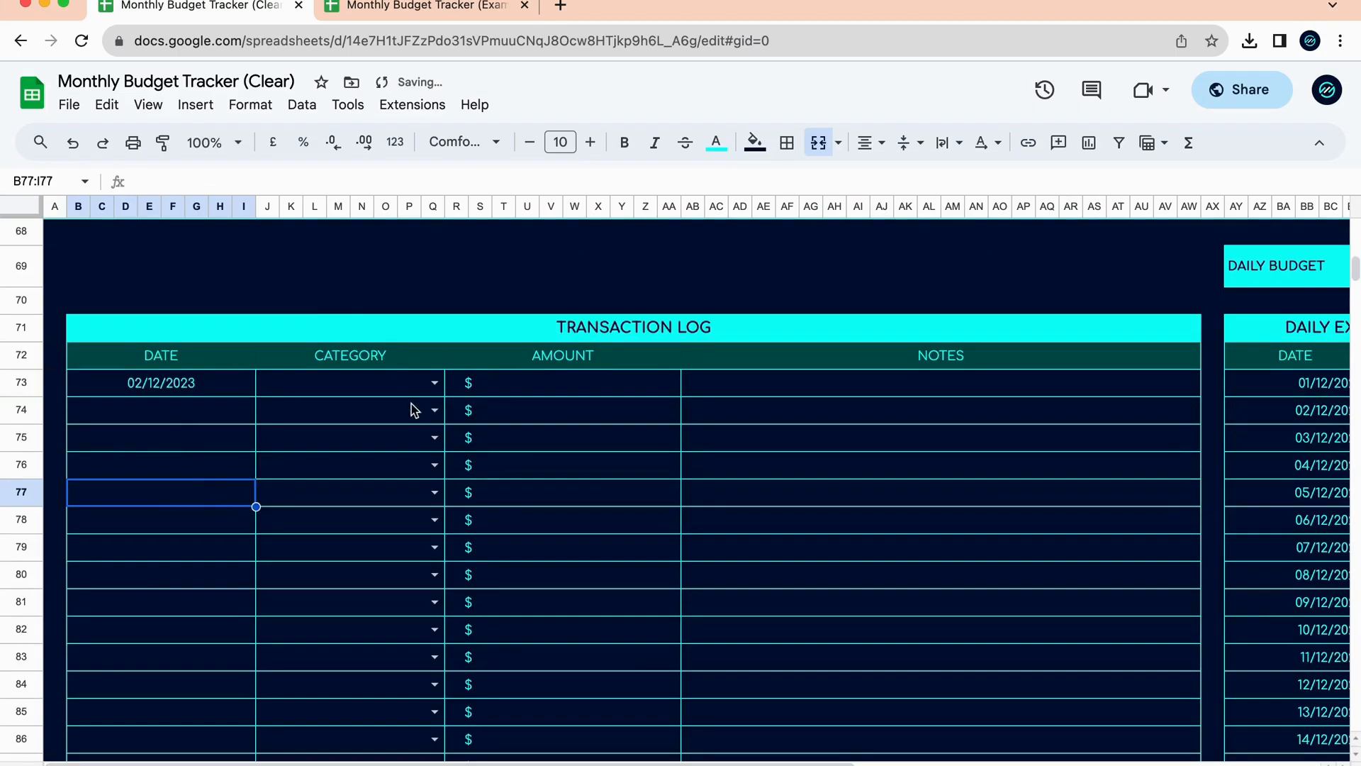
click(434, 382)
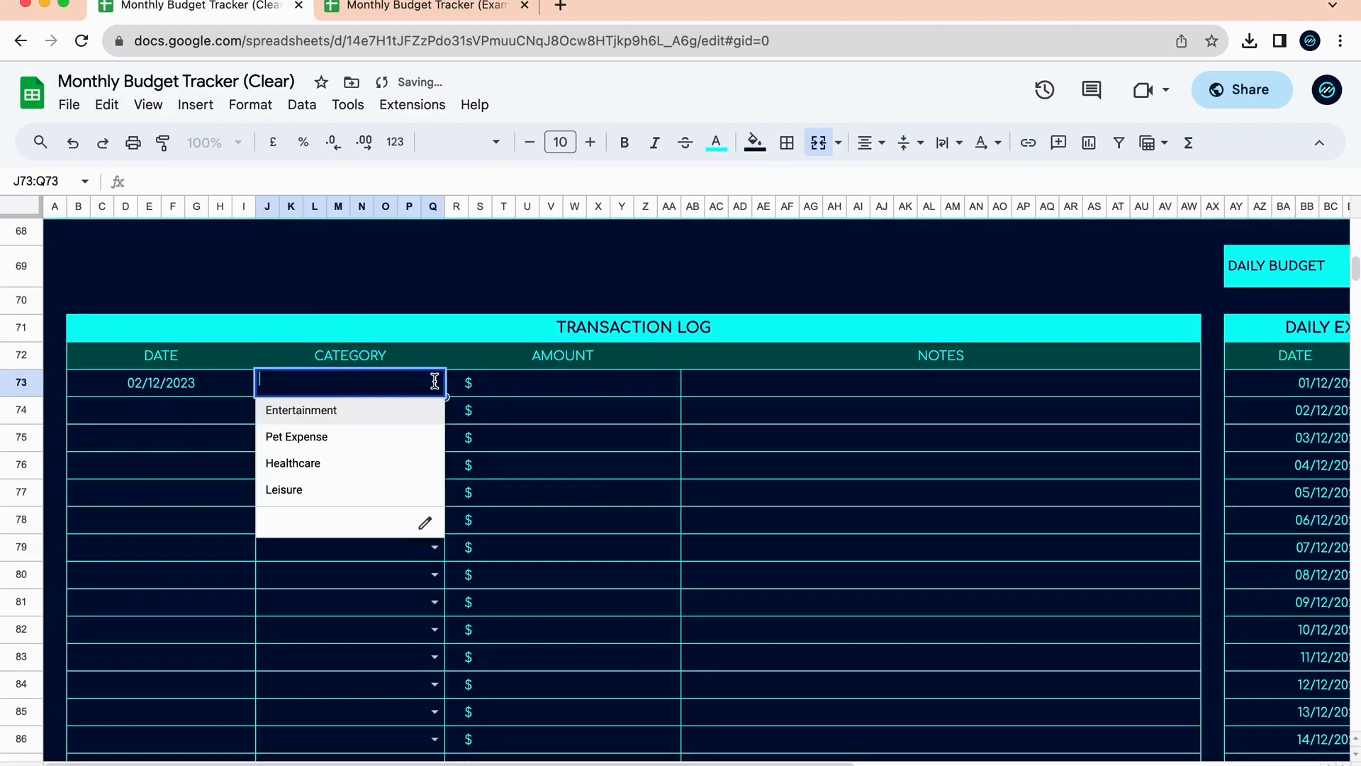
click(337, 412)
Set the Entertainment transaction's amount to 35 and its note to Concert Ticket.
click(565, 388)
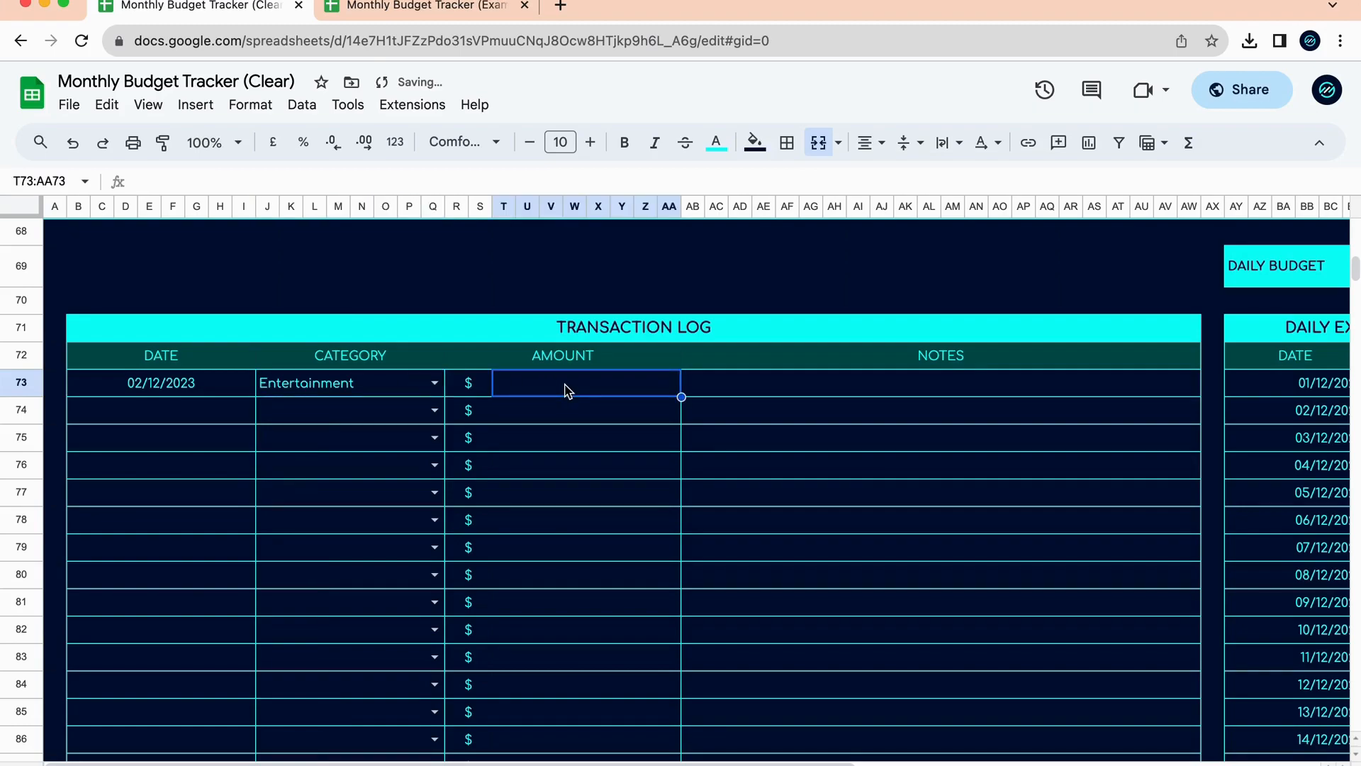
text(3)
key(Return)
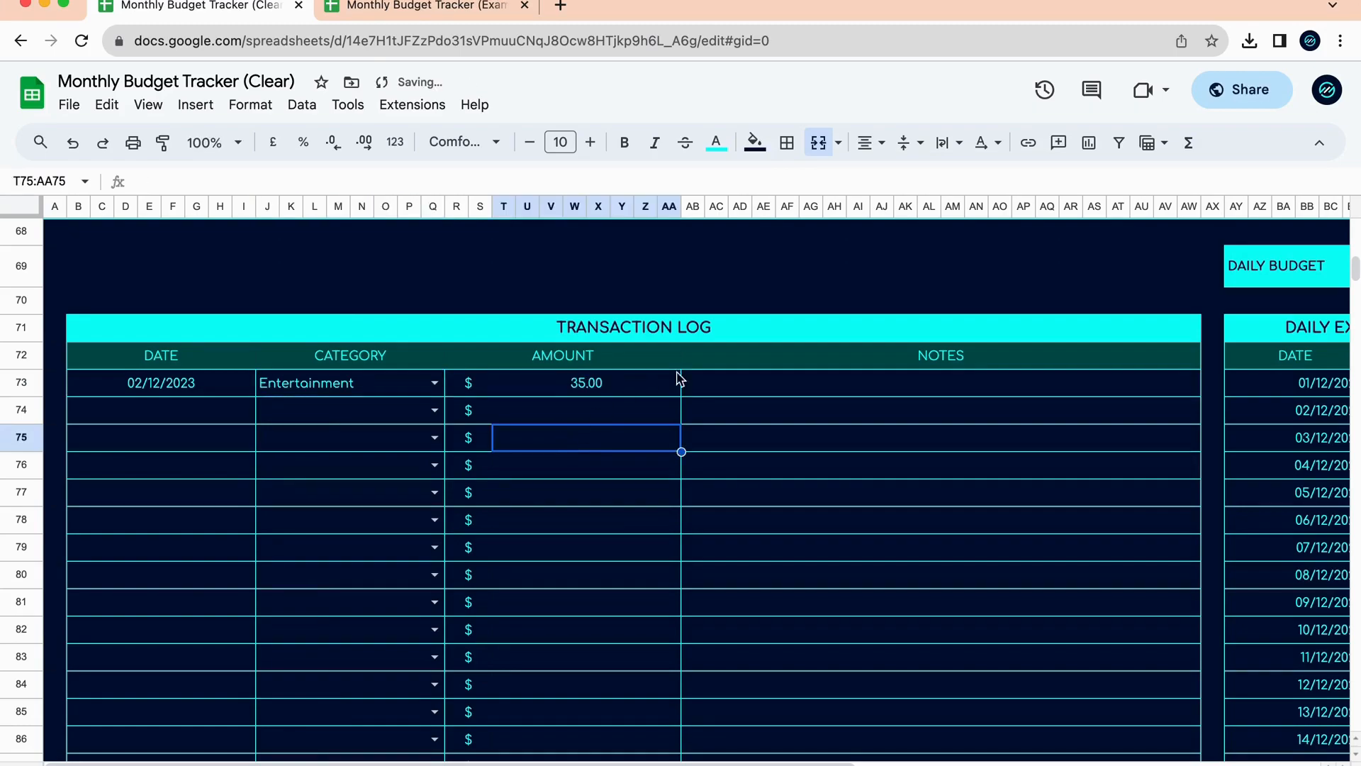
click(753, 398)
text(O)
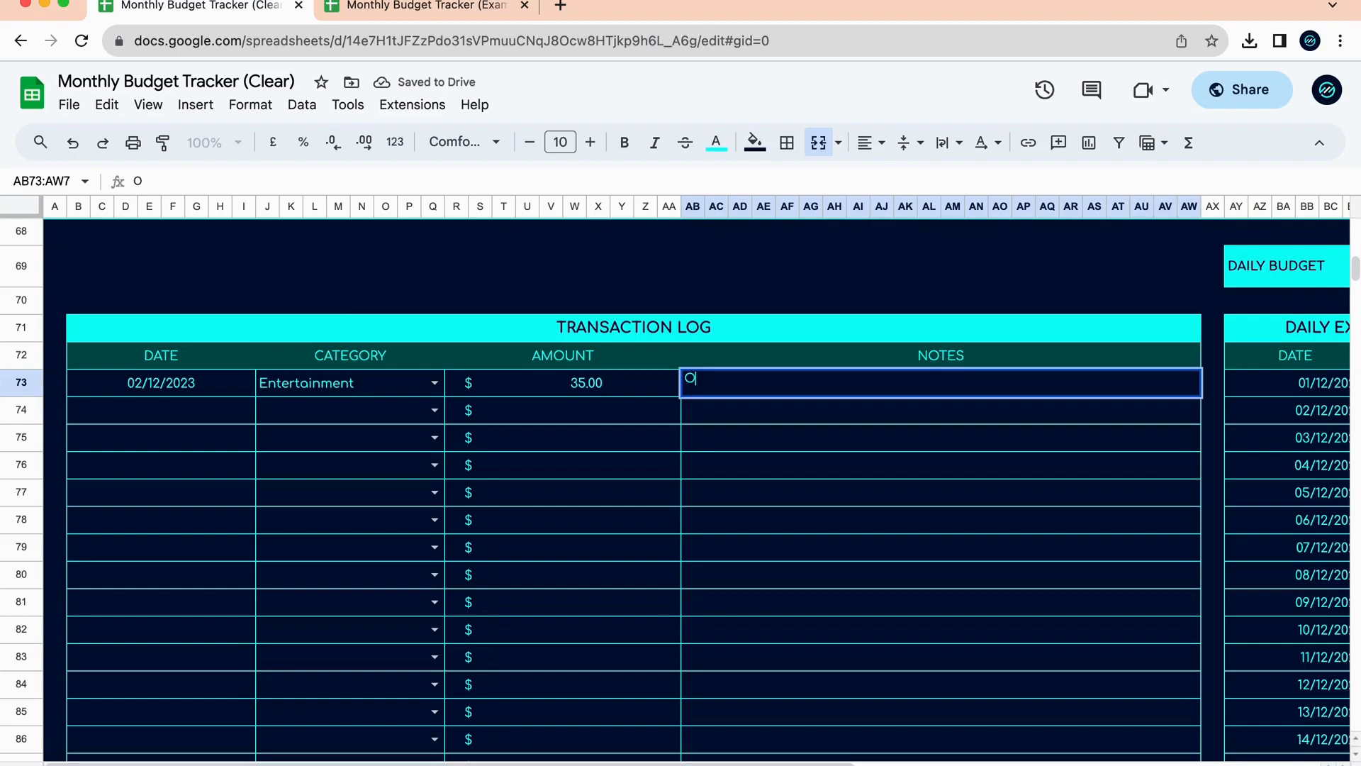
text(oncert Ticket)
click(686, 492)
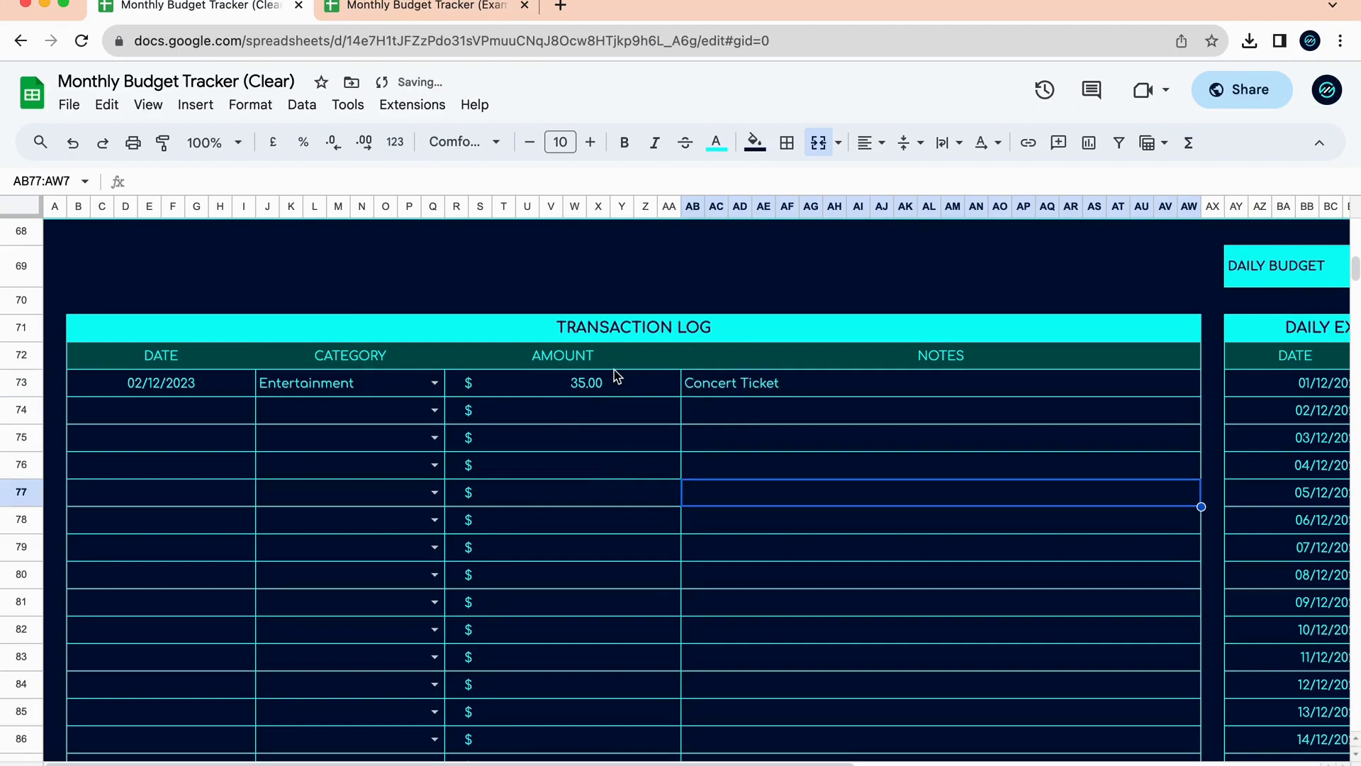
Check the Entertainment actual and left amounts in the Expenses table, and return to the Transaction Log.
scroll(614, 394, up, 15)
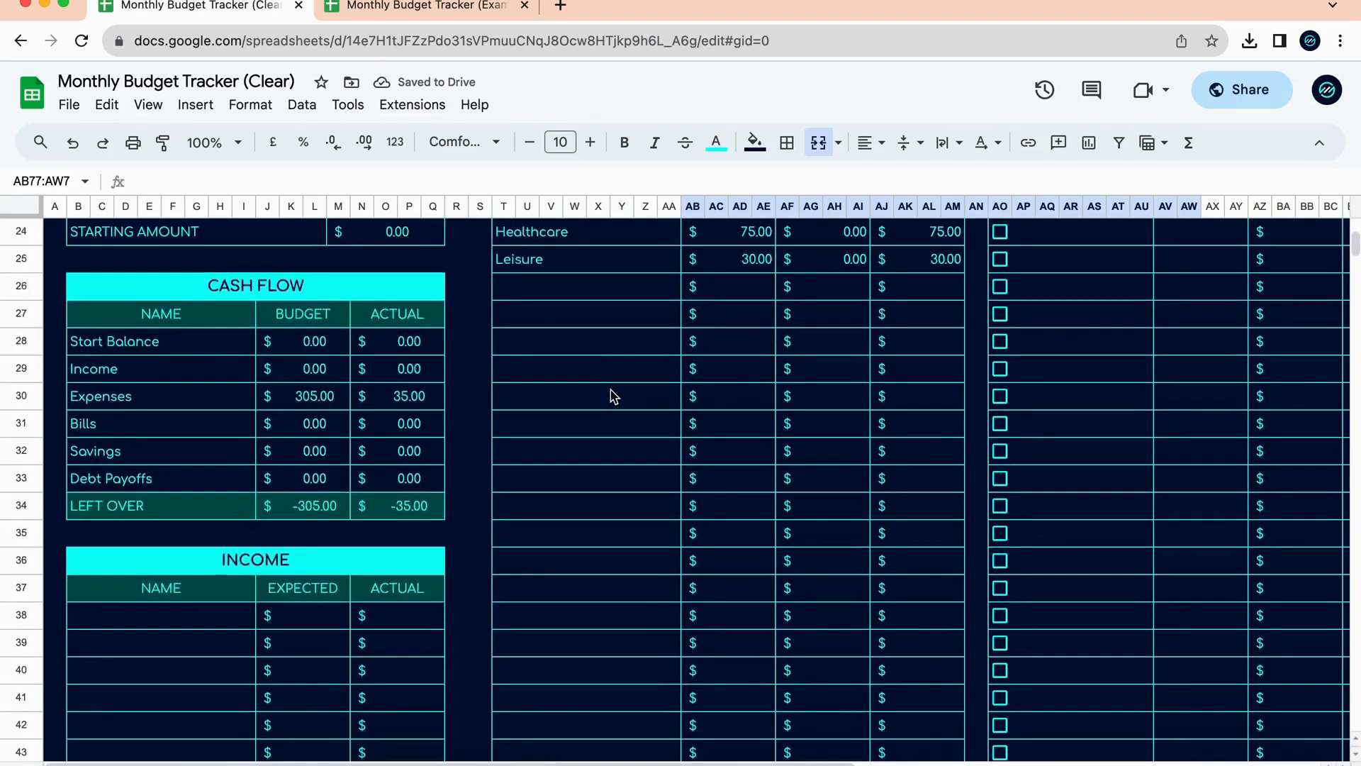
scroll(614, 395, up, 1)
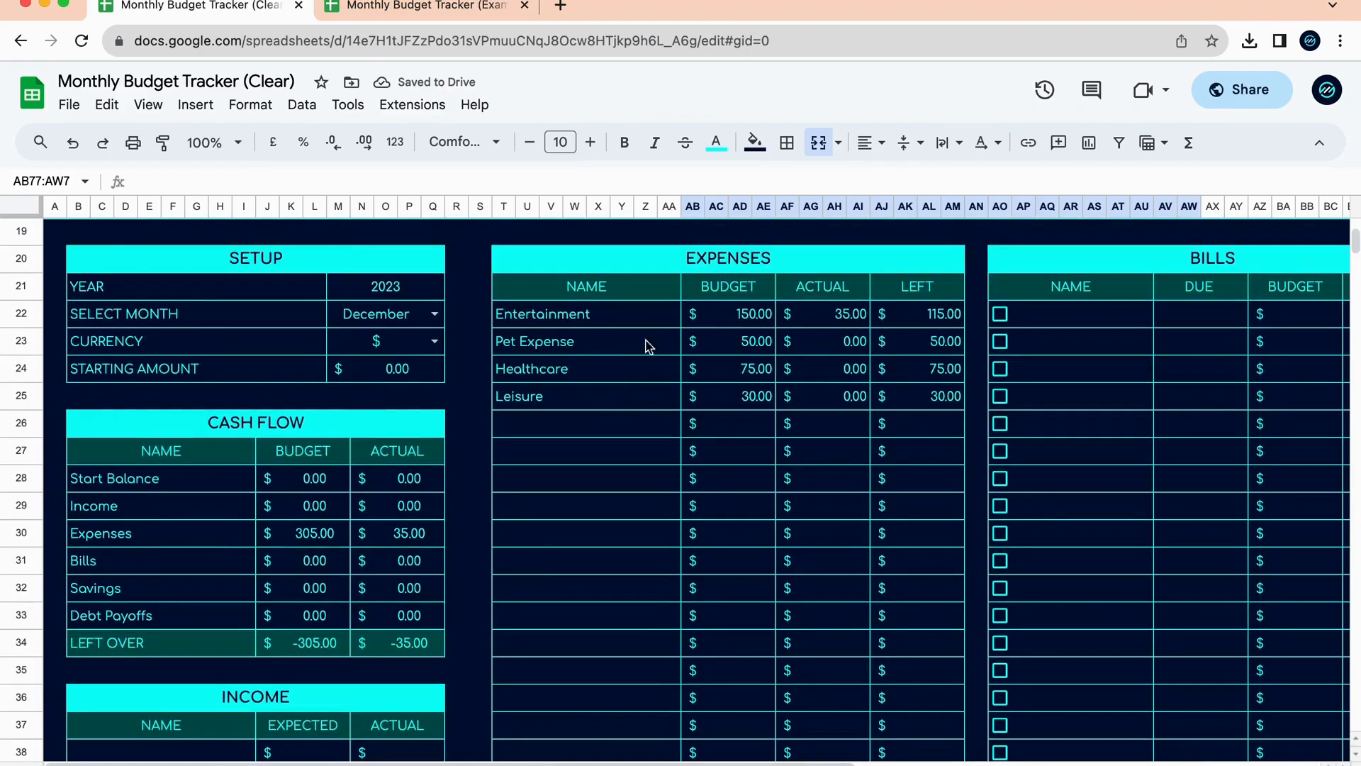
click(854, 324)
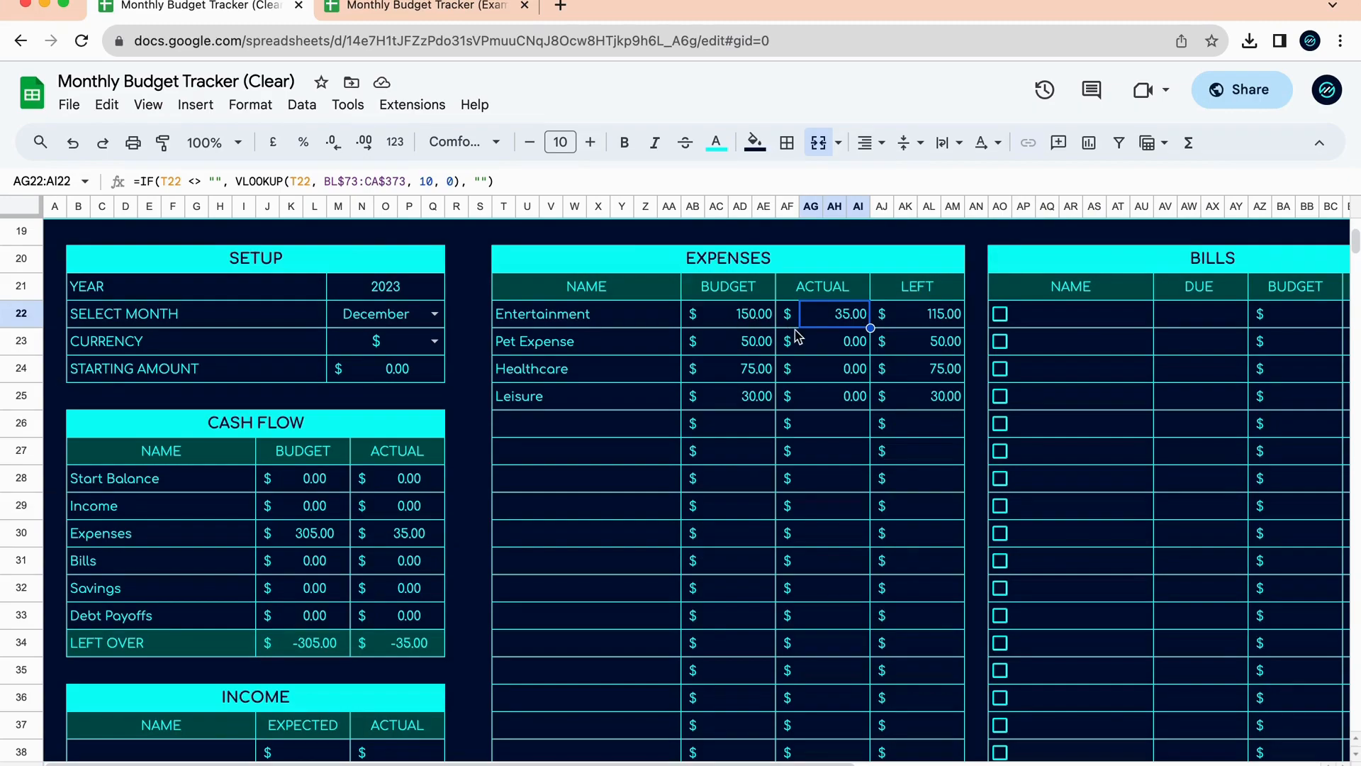
scroll(692, 647, down, 20)
scroll(690, 651, up, 5)
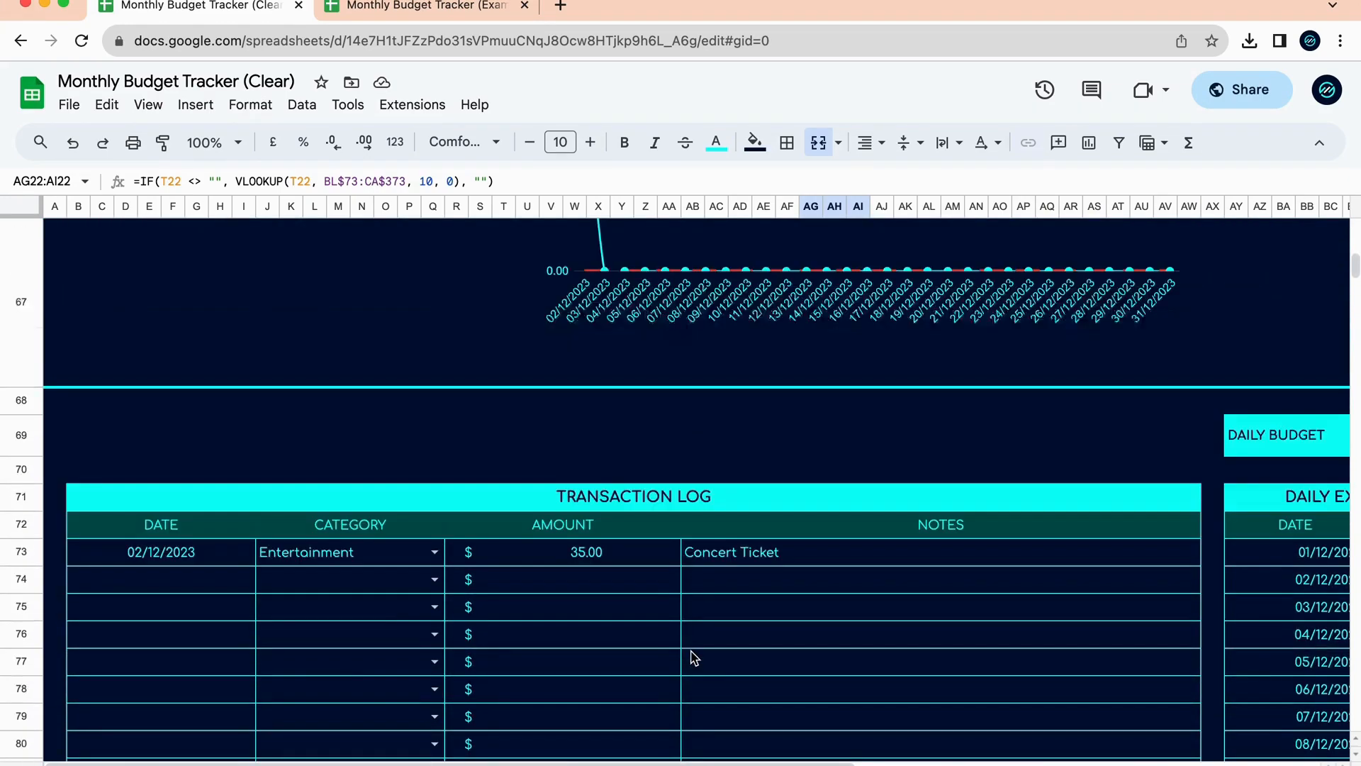
Start the second Transaction Log entry with the date 4 Dec and the category Entertainment.
click(194, 585)
text(4 Dec)
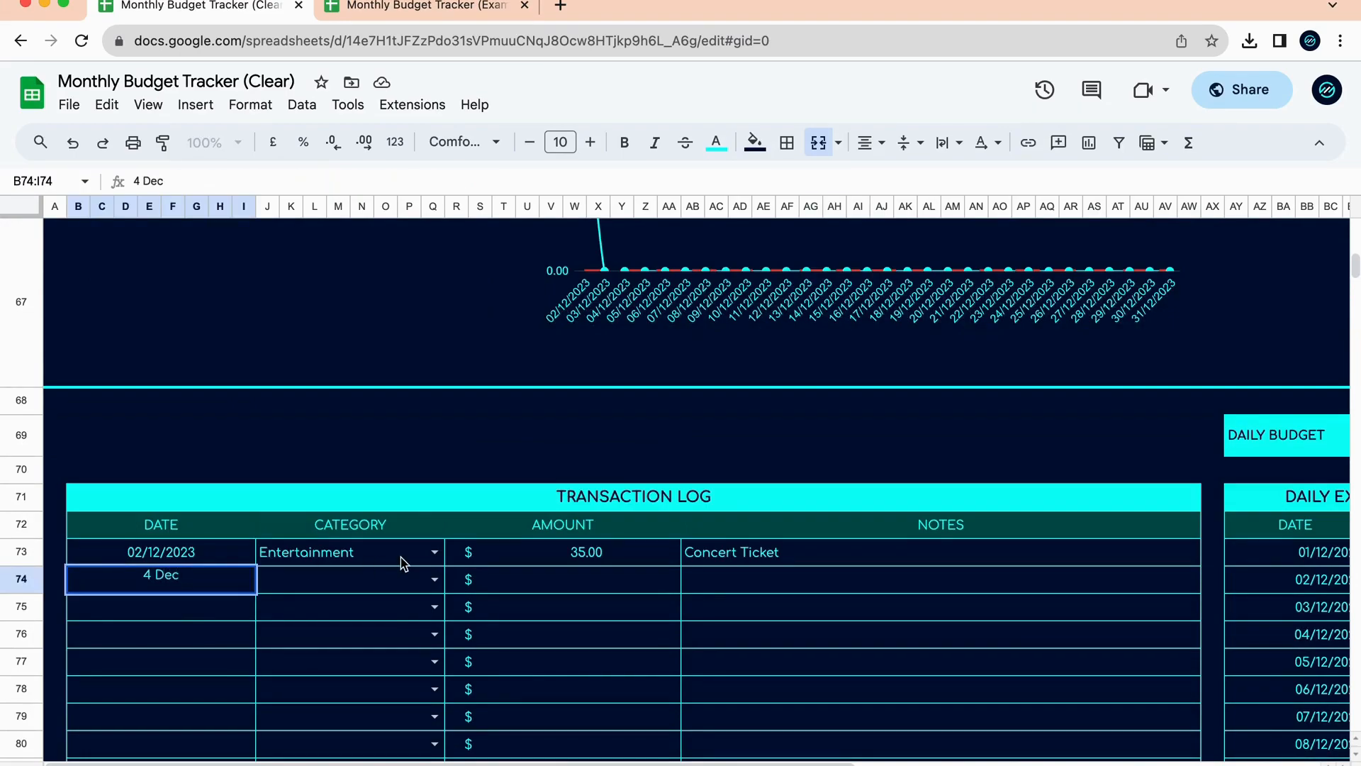
key(Tab)
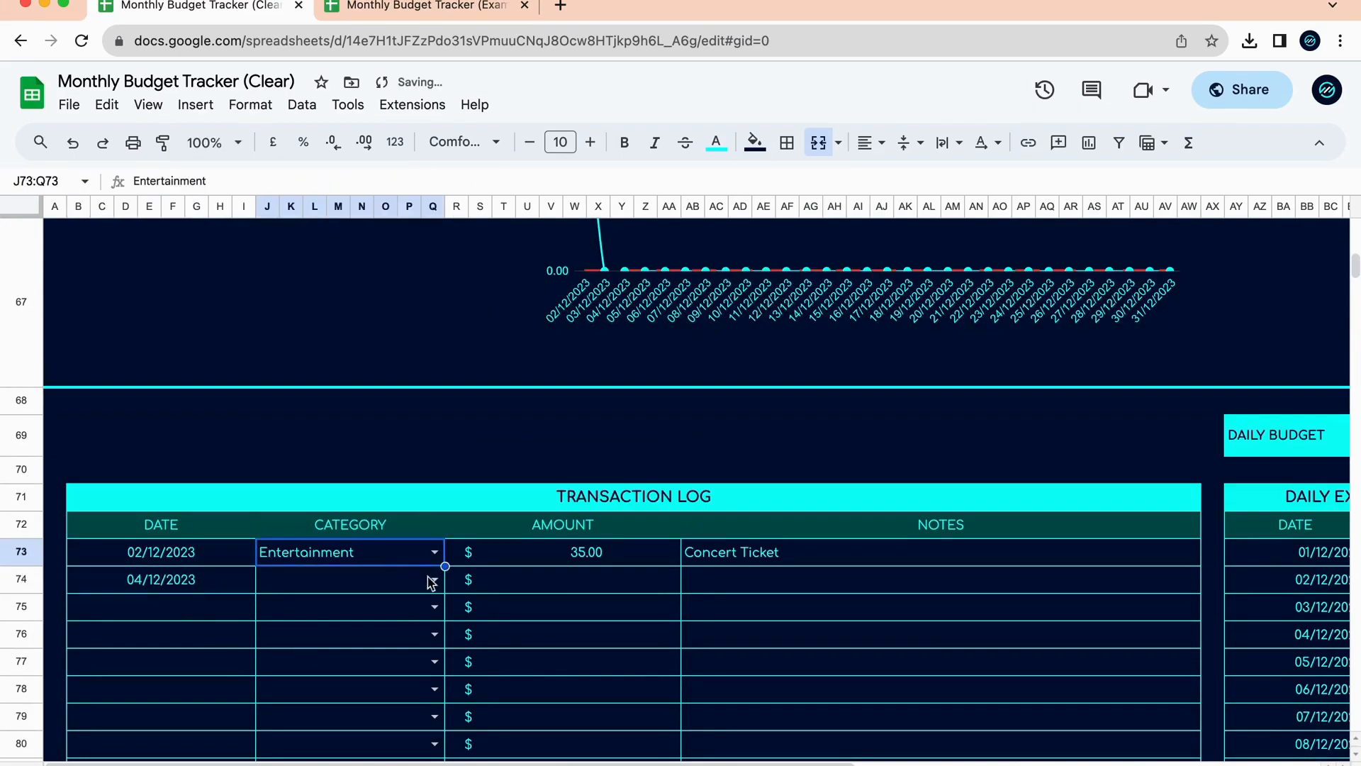
click(432, 579)
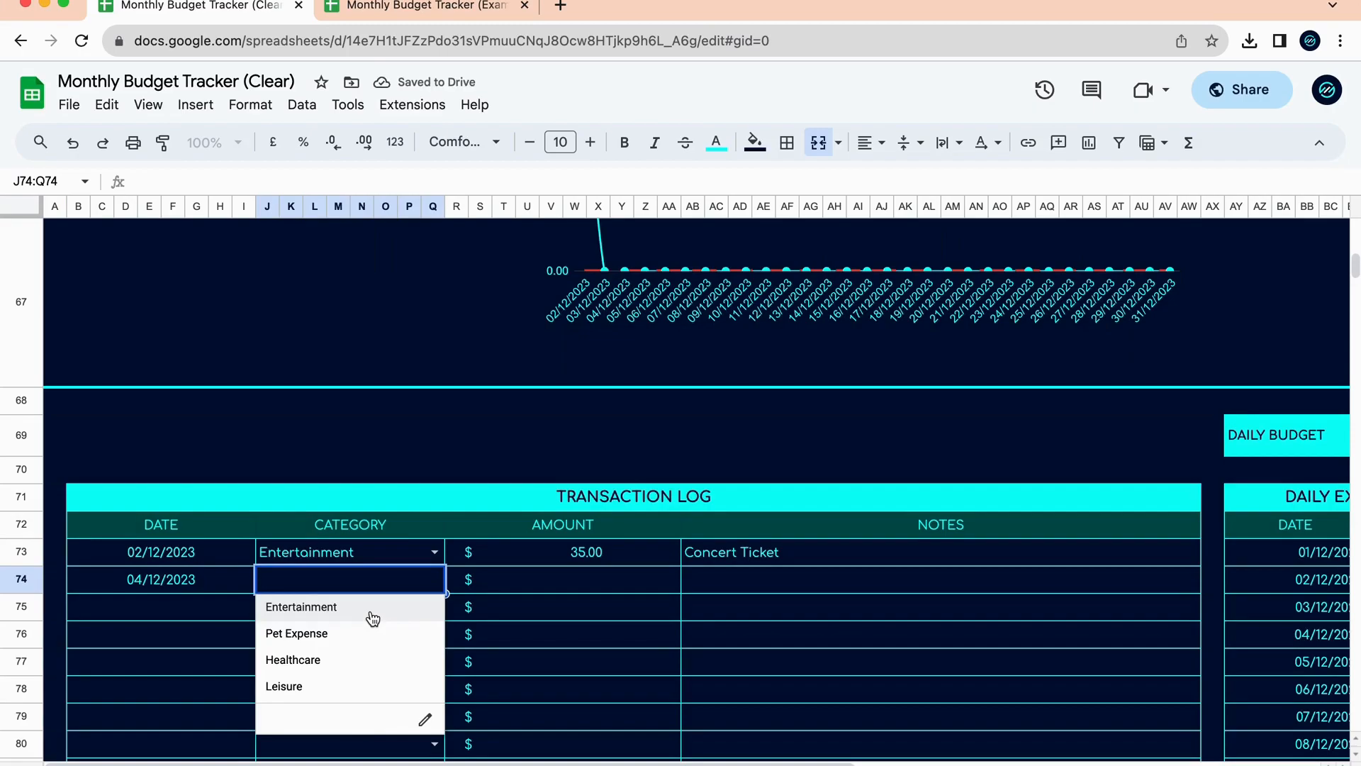
click(372, 615)
Set the second Entertainment transaction's amount to 20 and its note to Spent on a Movie.
click(571, 584)
text(20)
key(Return)
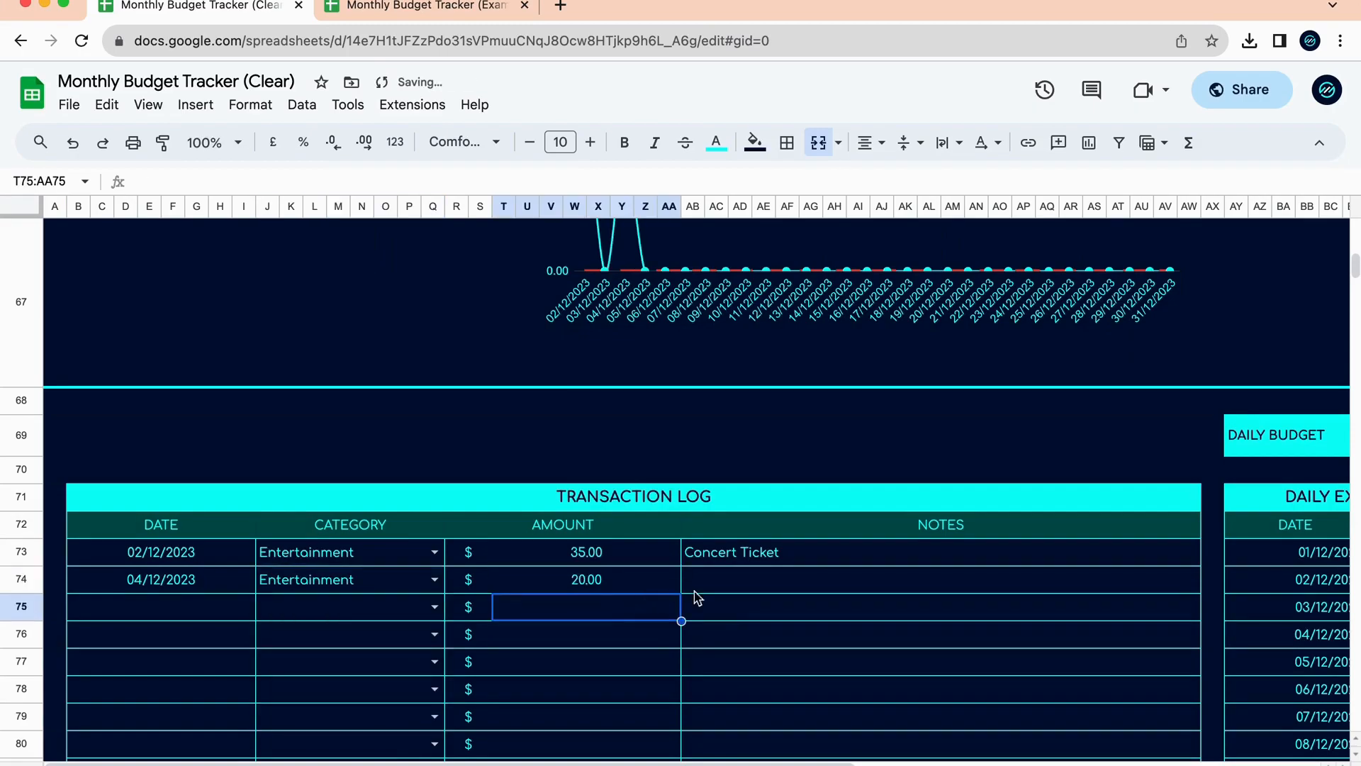
click(751, 587)
text(Spent o)
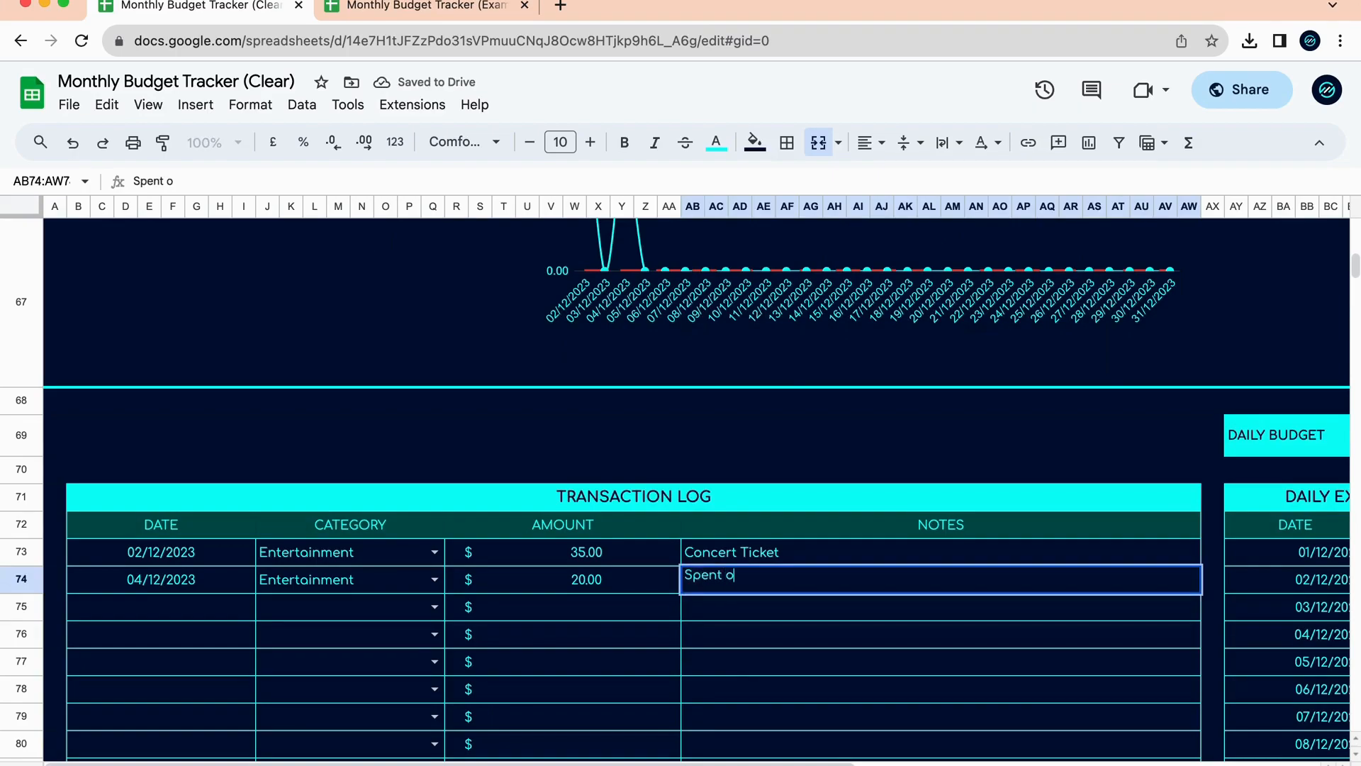
text(n a mo)
key(BackSpace)
key(BackSpace)
text(M)
click(844, 672)
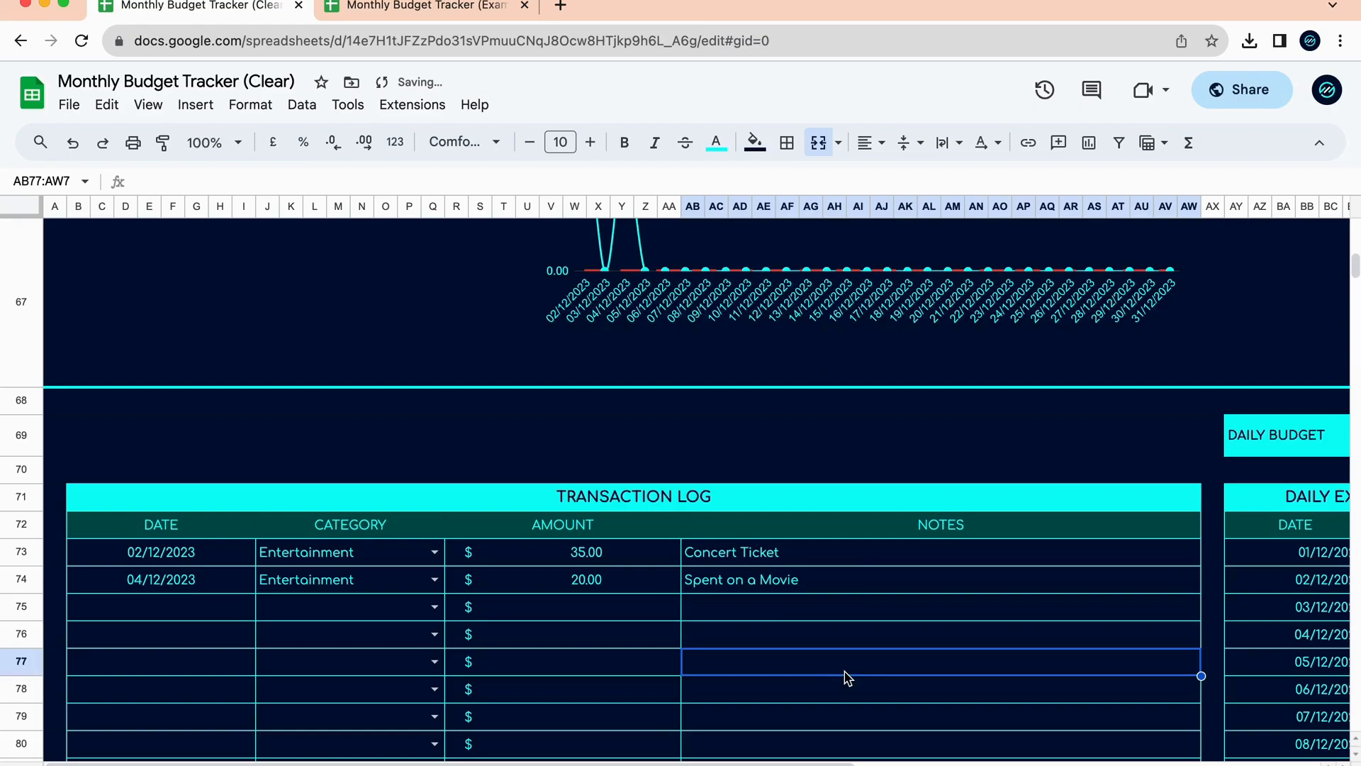
Check the Entertainment row's actual, budget and left amounts in the Expenses table.
scroll(851, 560, up, 20)
scroll(851, 569, down, 5)
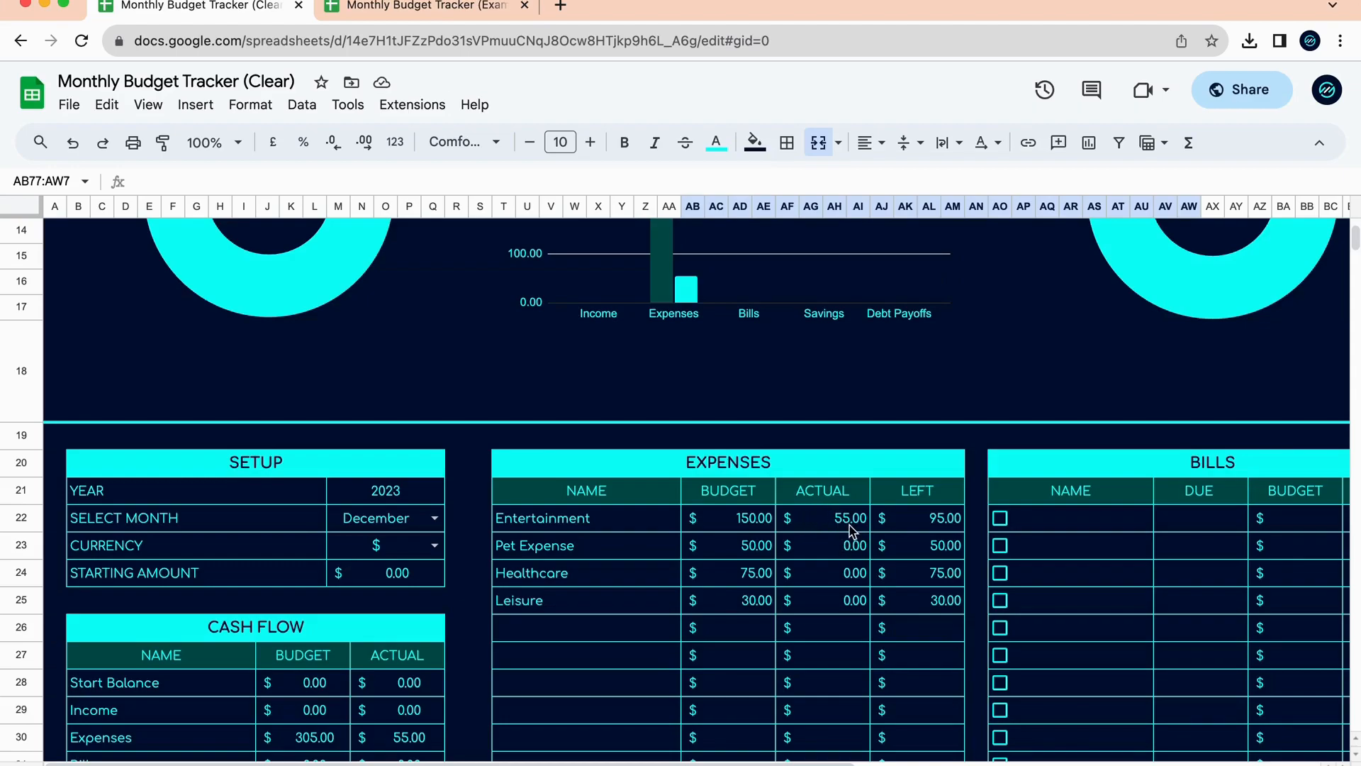
click(852, 526)
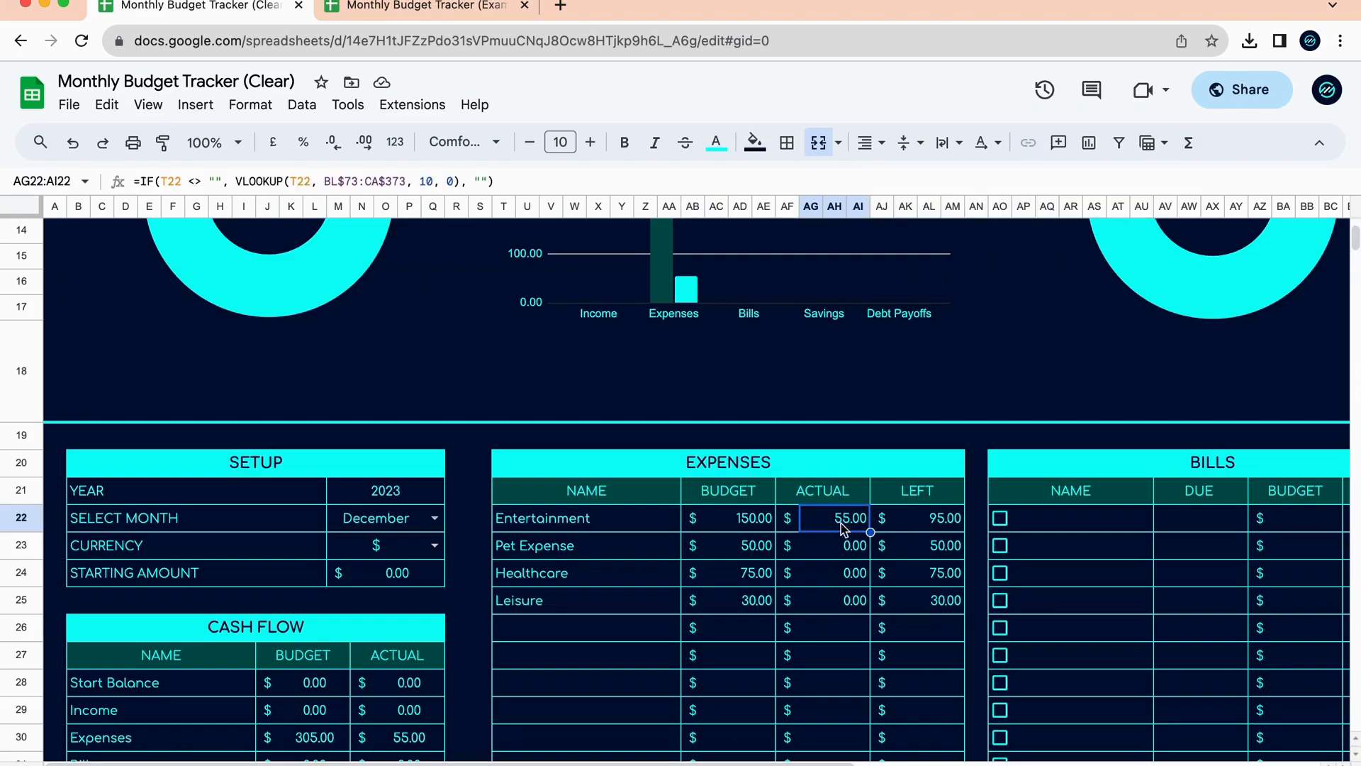
click(762, 524)
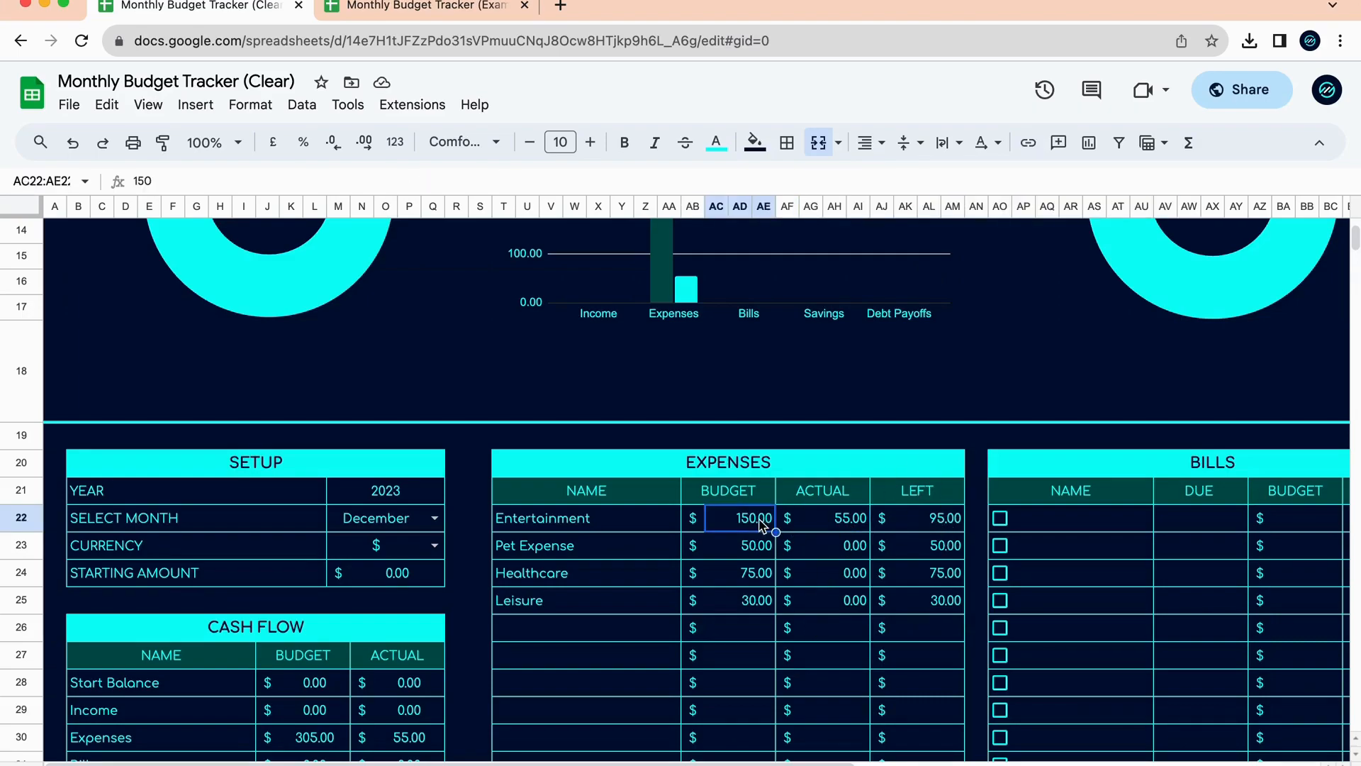
click(851, 528)
click(958, 525)
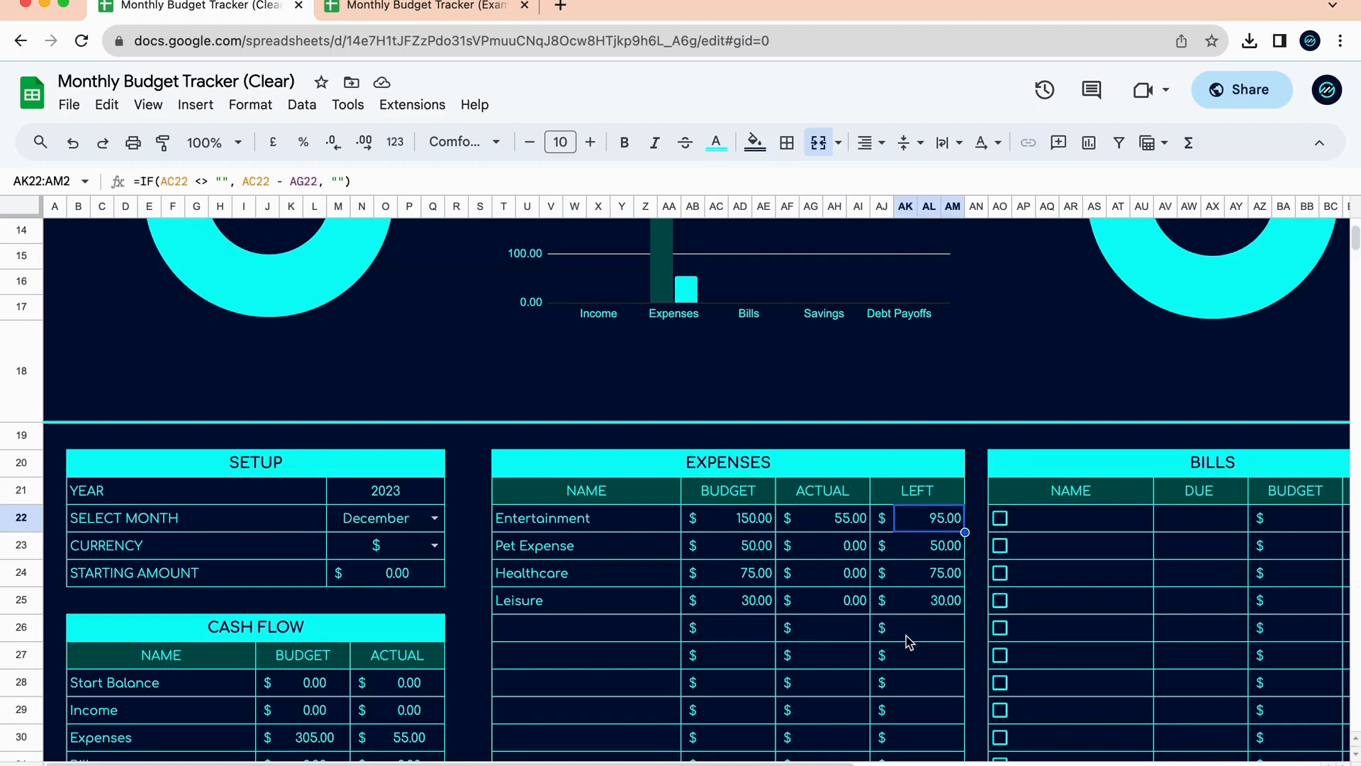
Compare the two logged transactions with the points plotted in the Daily Expenditure chart.
scroll(908, 686, down, 5)
scroll(904, 687, down, 7)
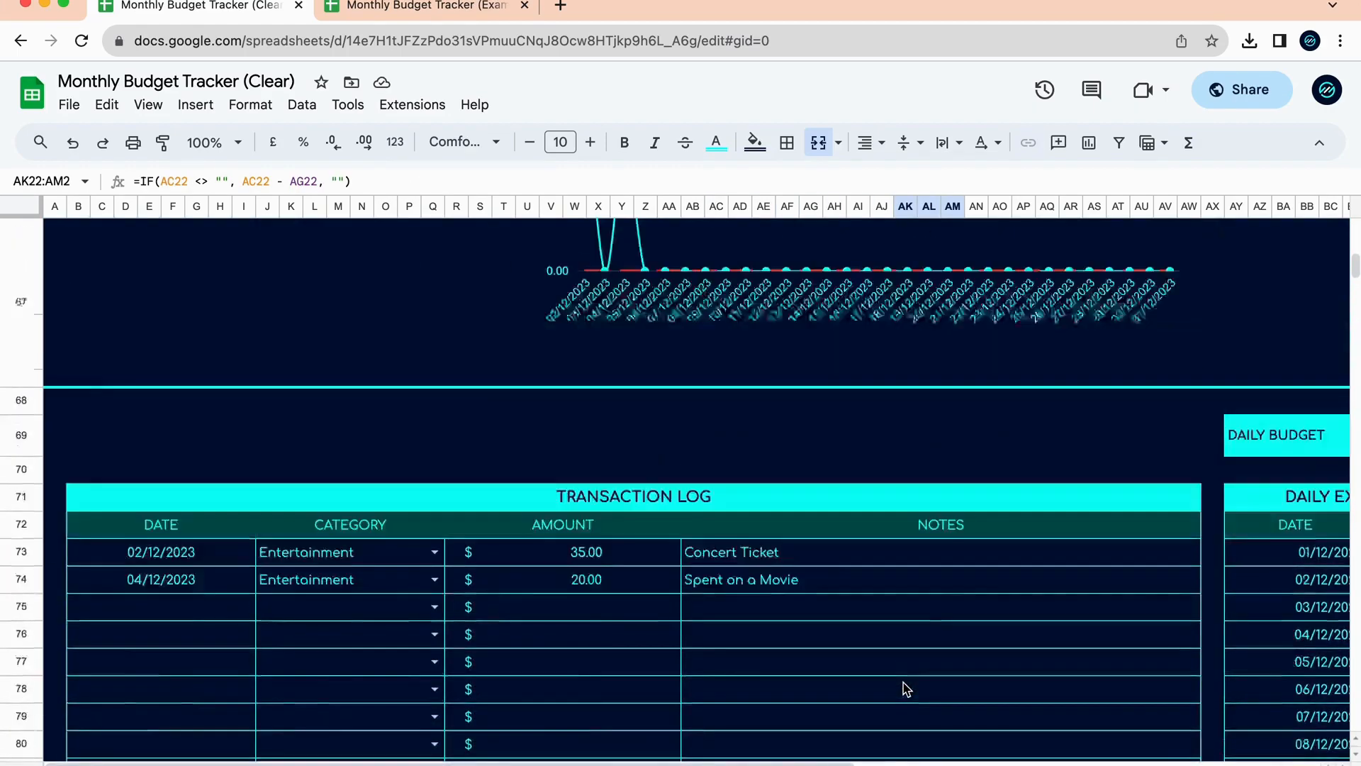
scroll(894, 687, up, 3)
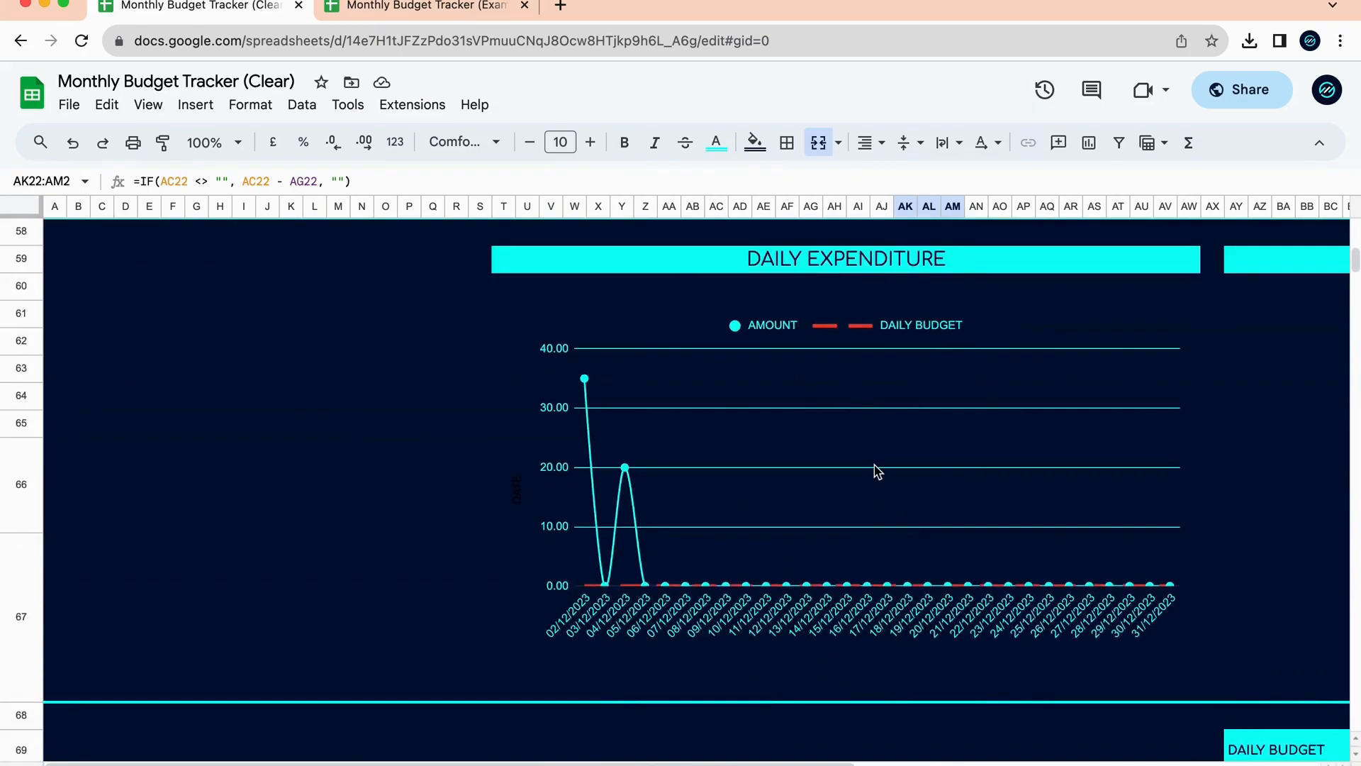
scroll(700, 599, down, 5)
scroll(615, 398, up, 5)
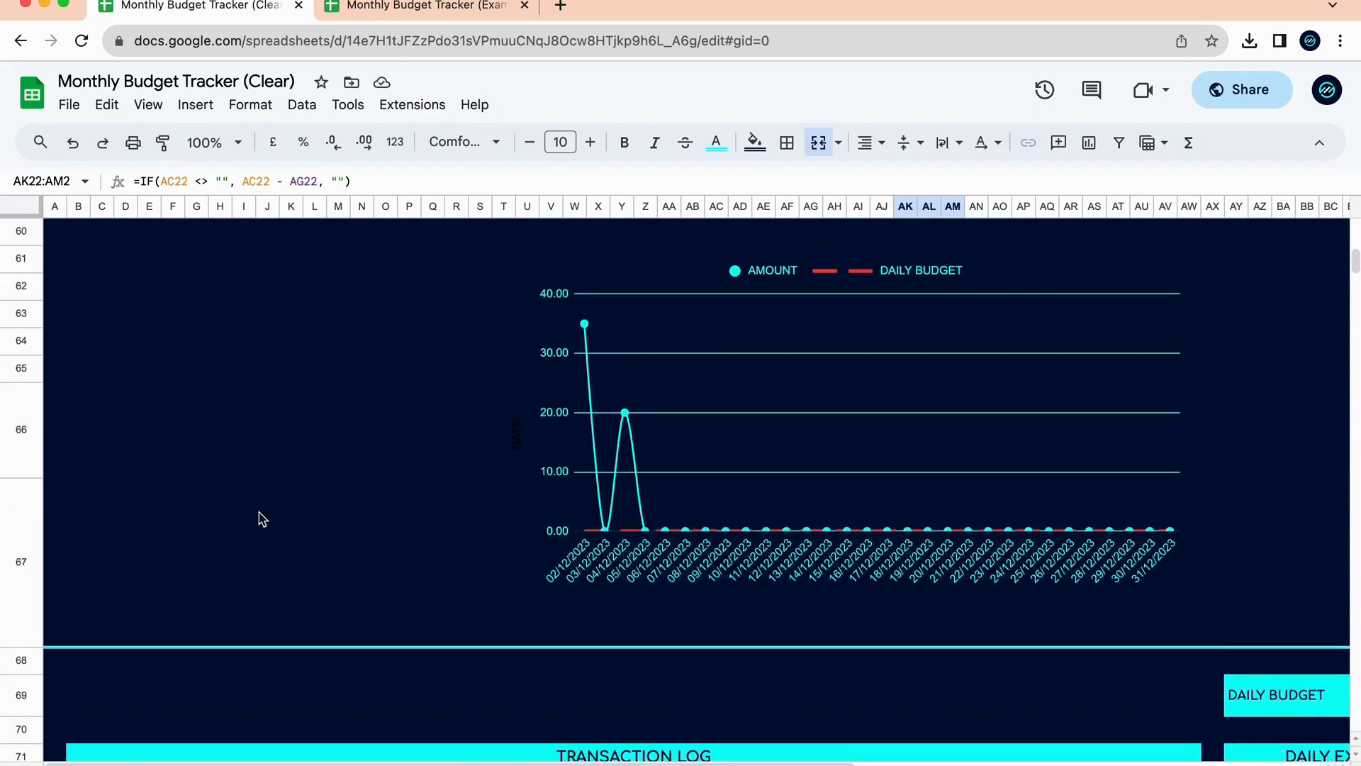
scroll(255, 482, down, 3)
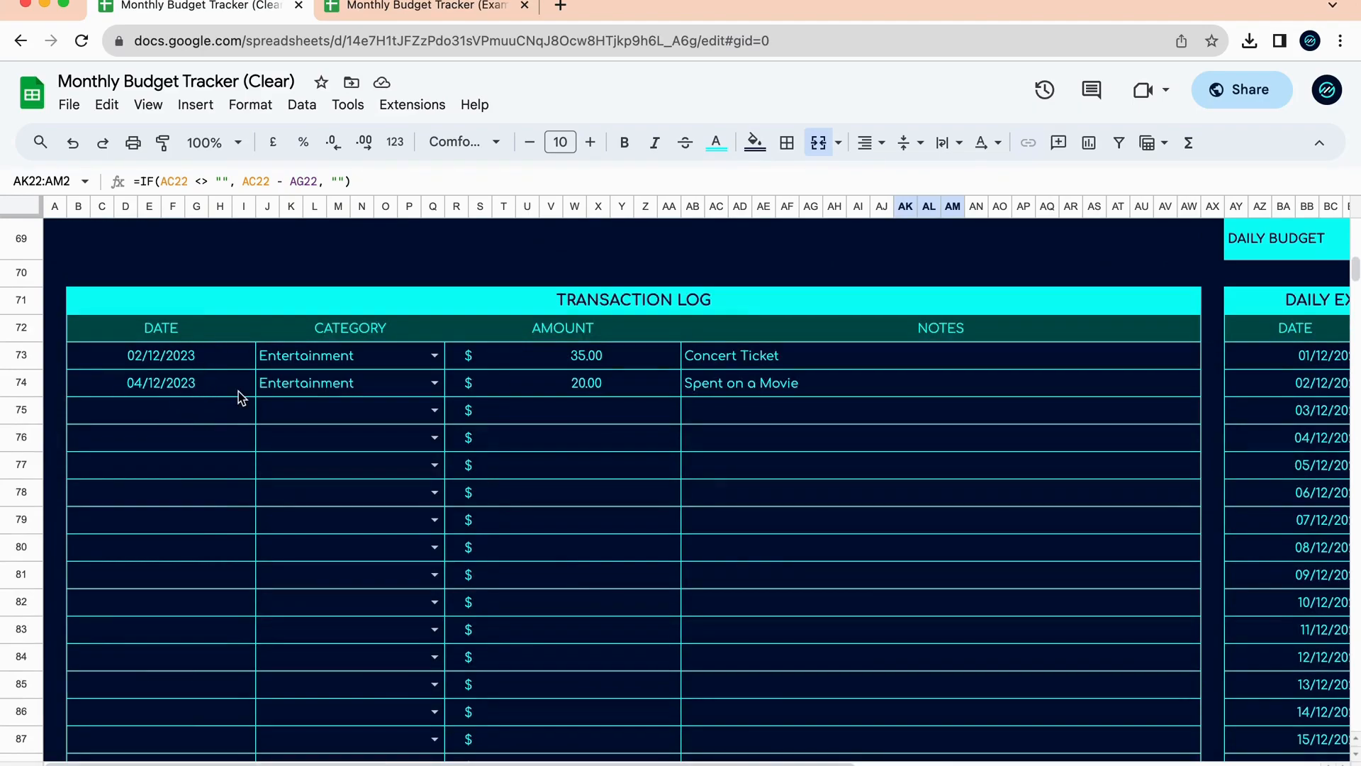
scroll(237, 395, up, 5)
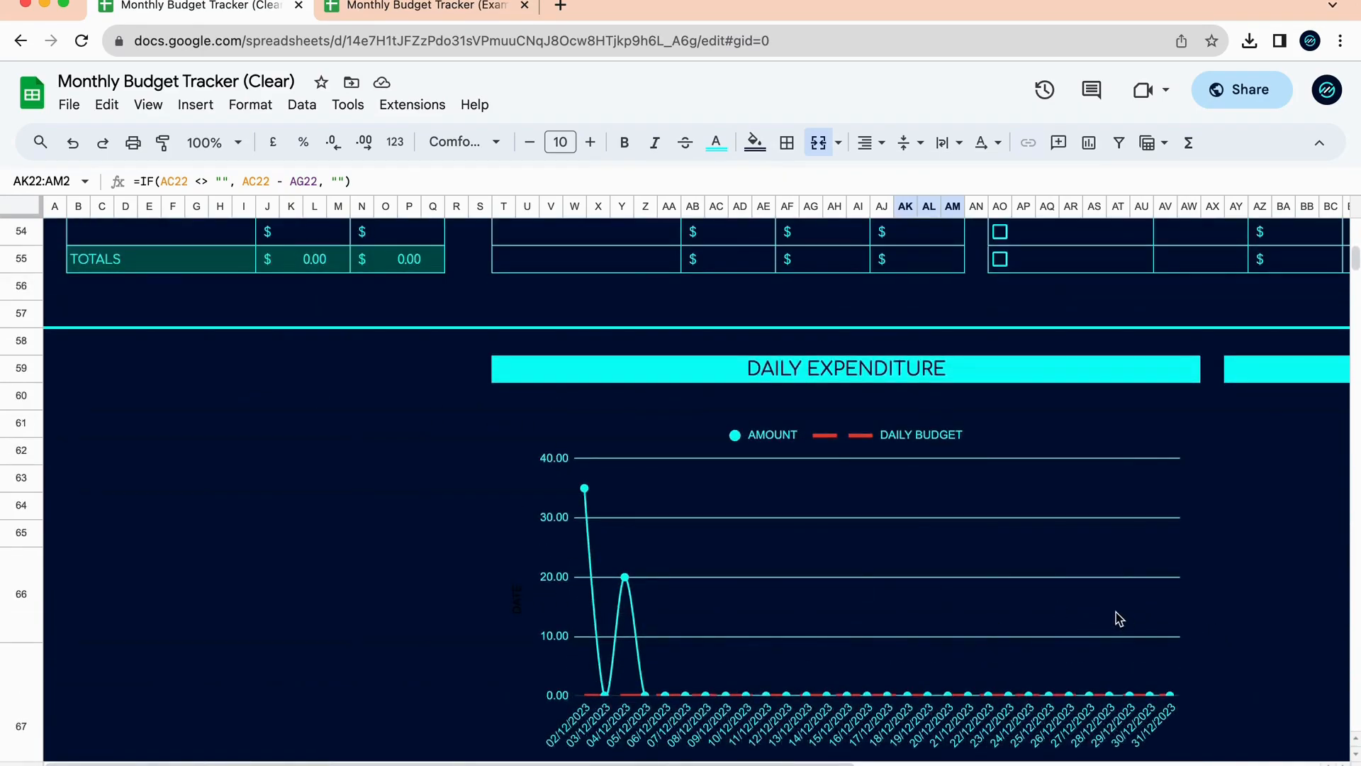
Switch to the Monthly Budget Tracker (Example) spreadsheet and review its Transaction Log alongside the Daily Expenditure chart.
click(364, 141)
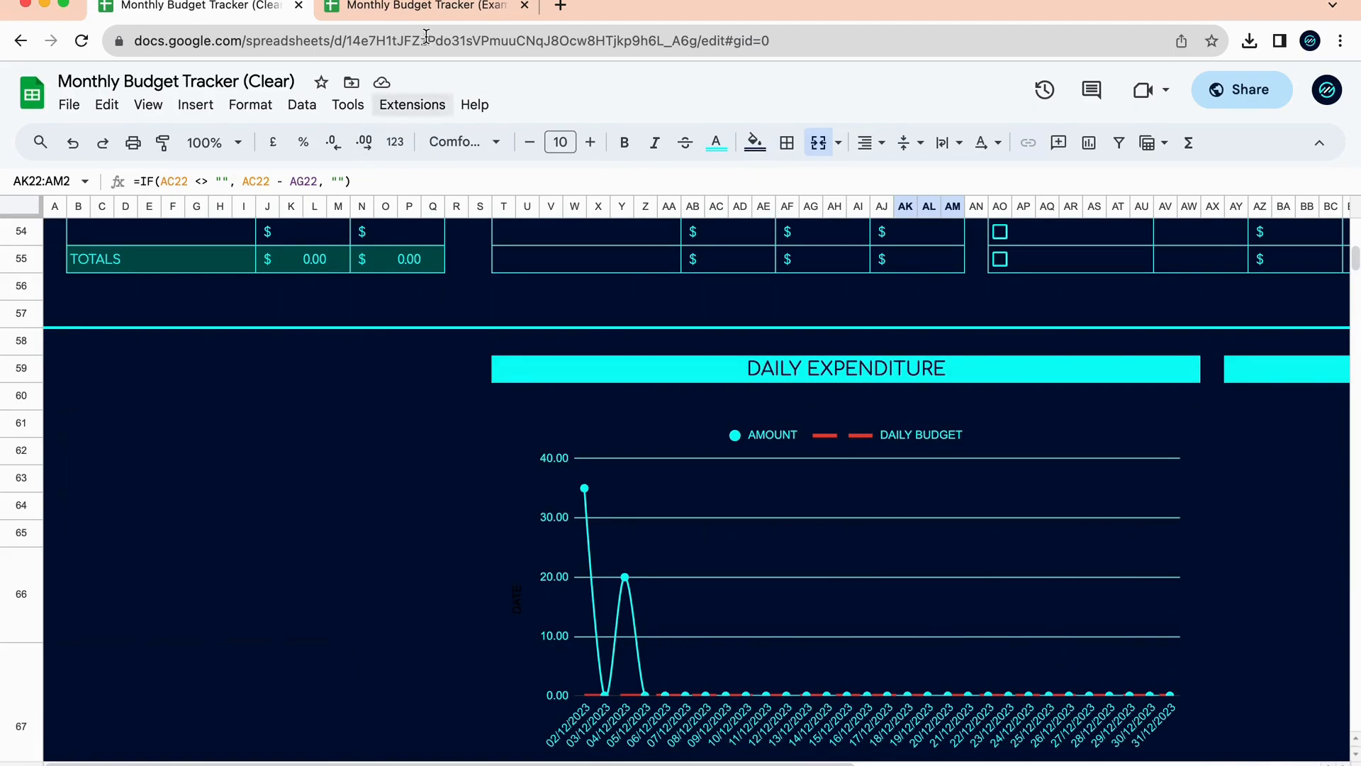
click(418, 8)
scroll(596, 532, down, 20)
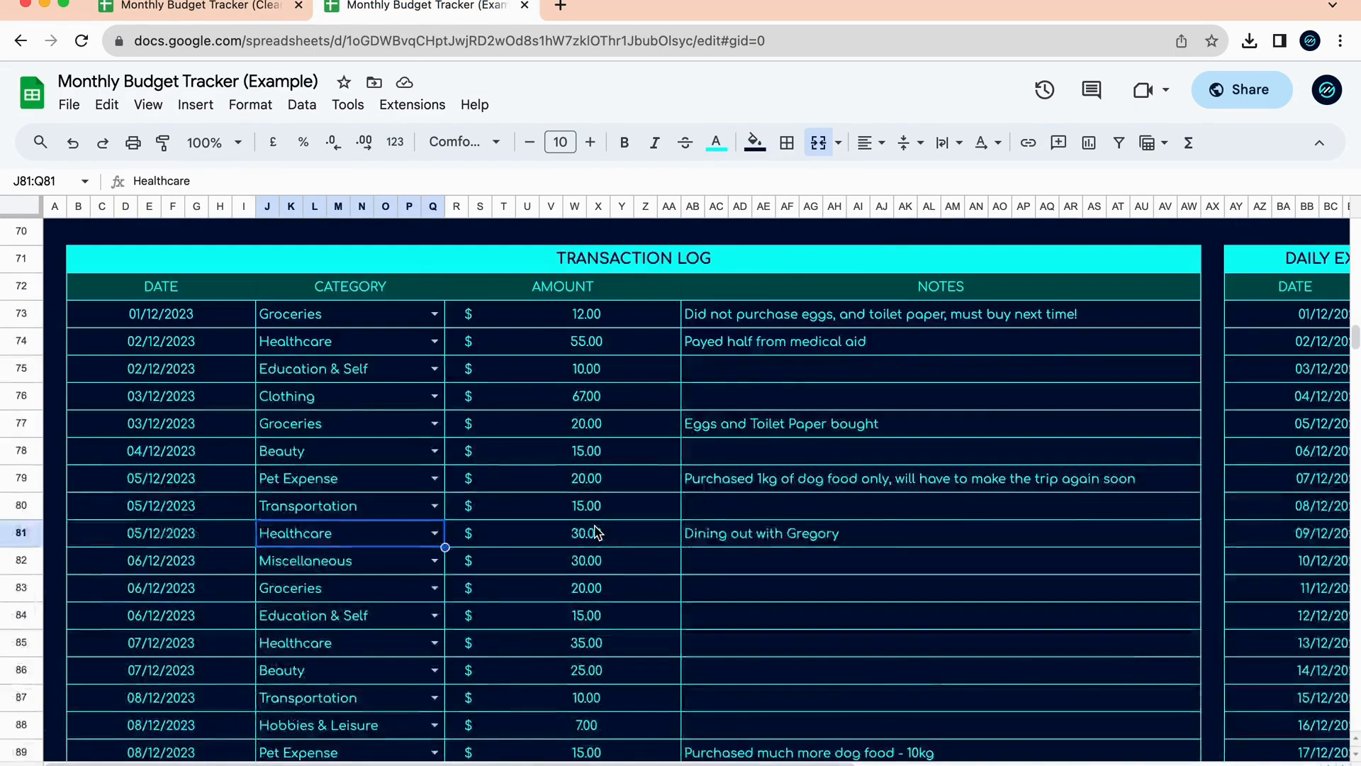
scroll(595, 533, up, 6)
scroll(835, 577, down, 10)
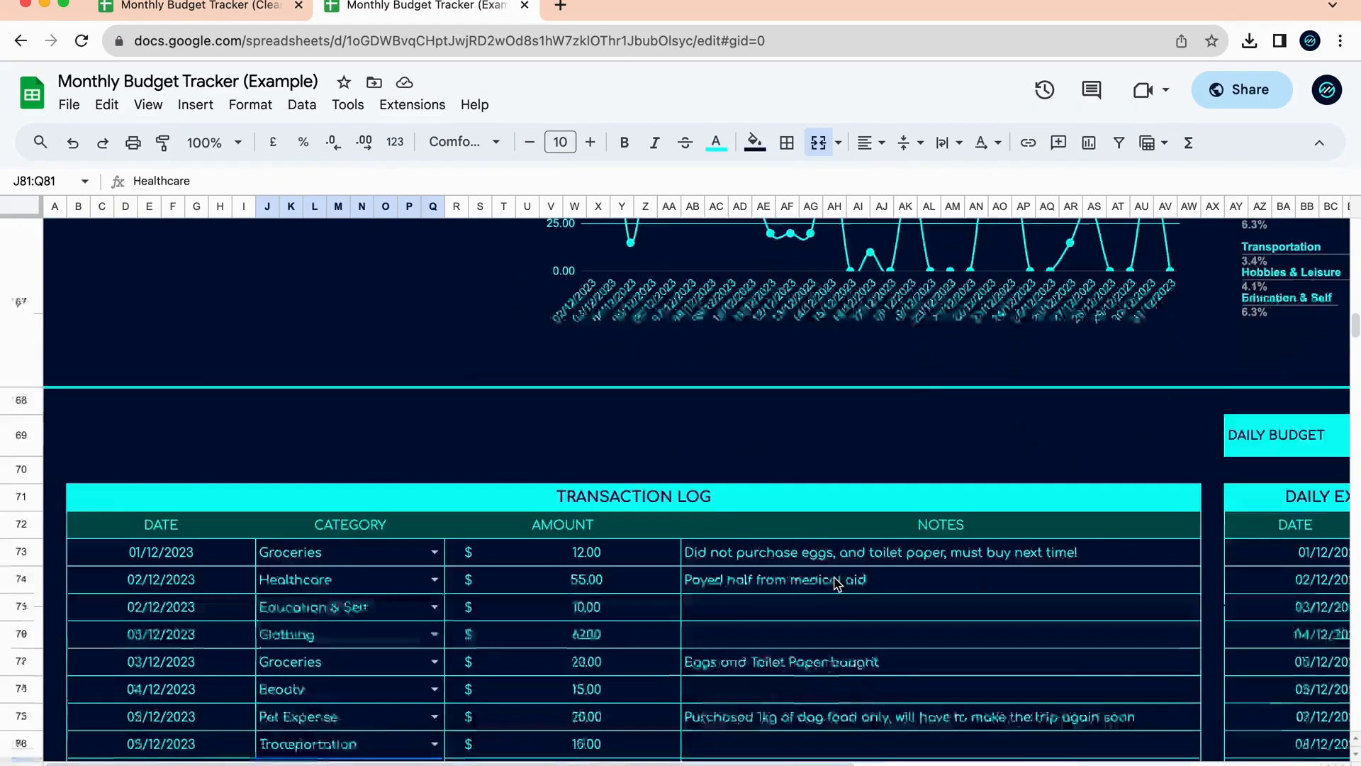
scroll(458, 738, down, 10)
scroll(465, 562, up, 15)
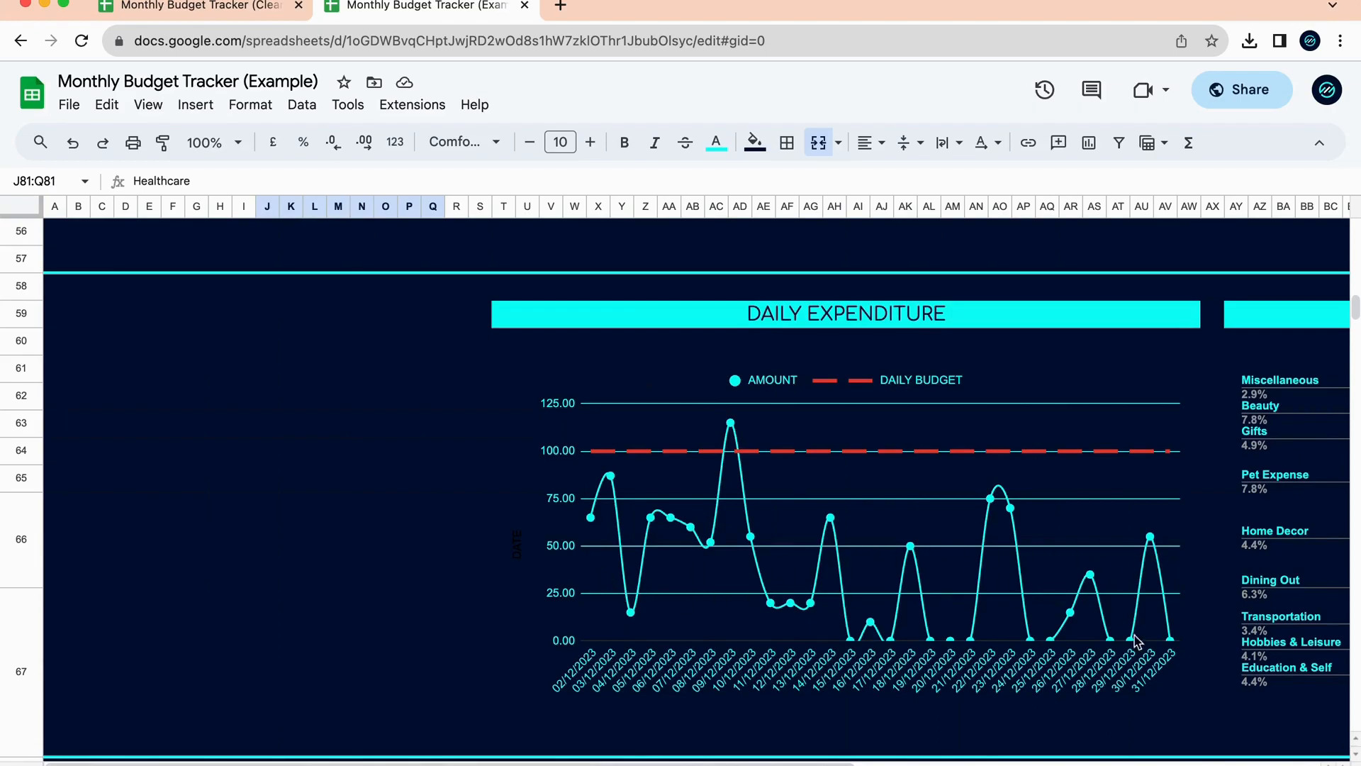
scroll(961, 726, down, 10)
scroll(638, 603, up, 10)
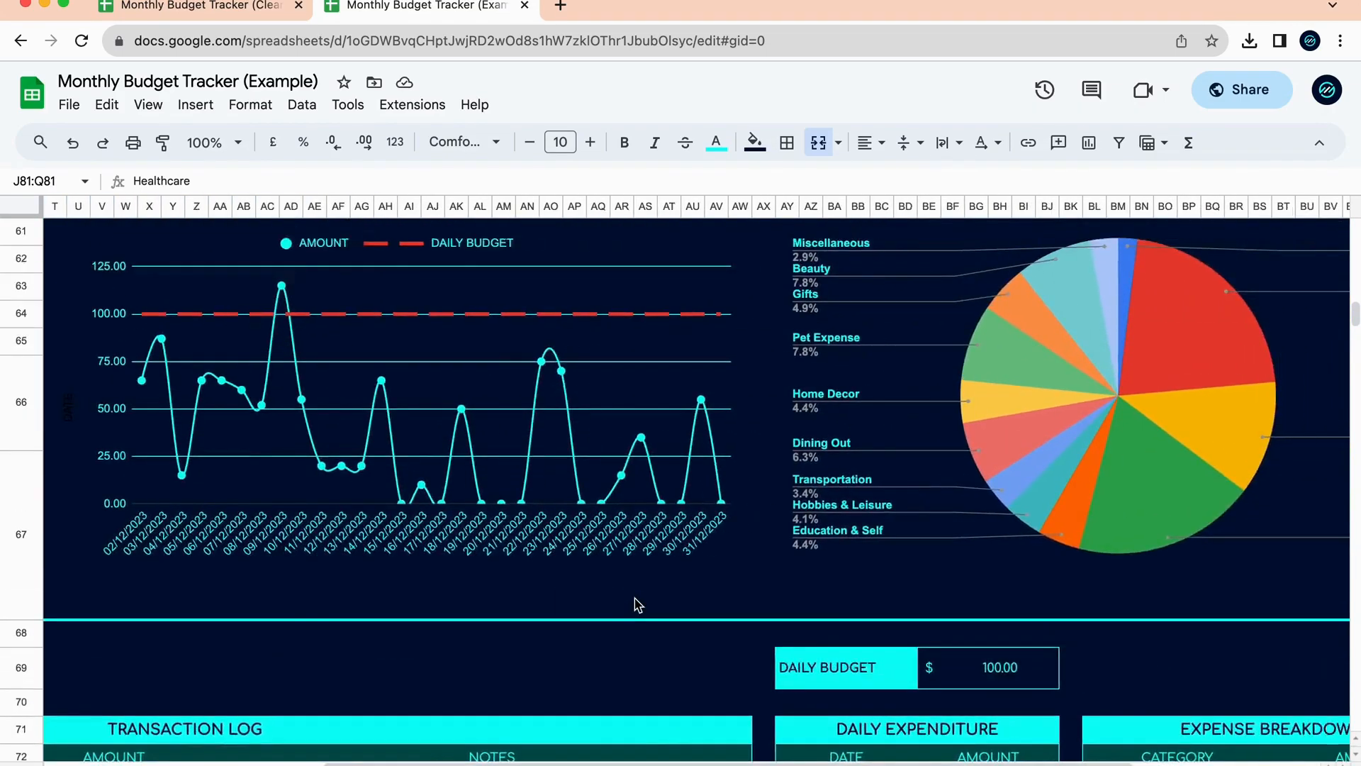
Examine the category shares in the example's Spending Breakdown pie chart, including the Groceries slice.
scroll(638, 600, right, 8)
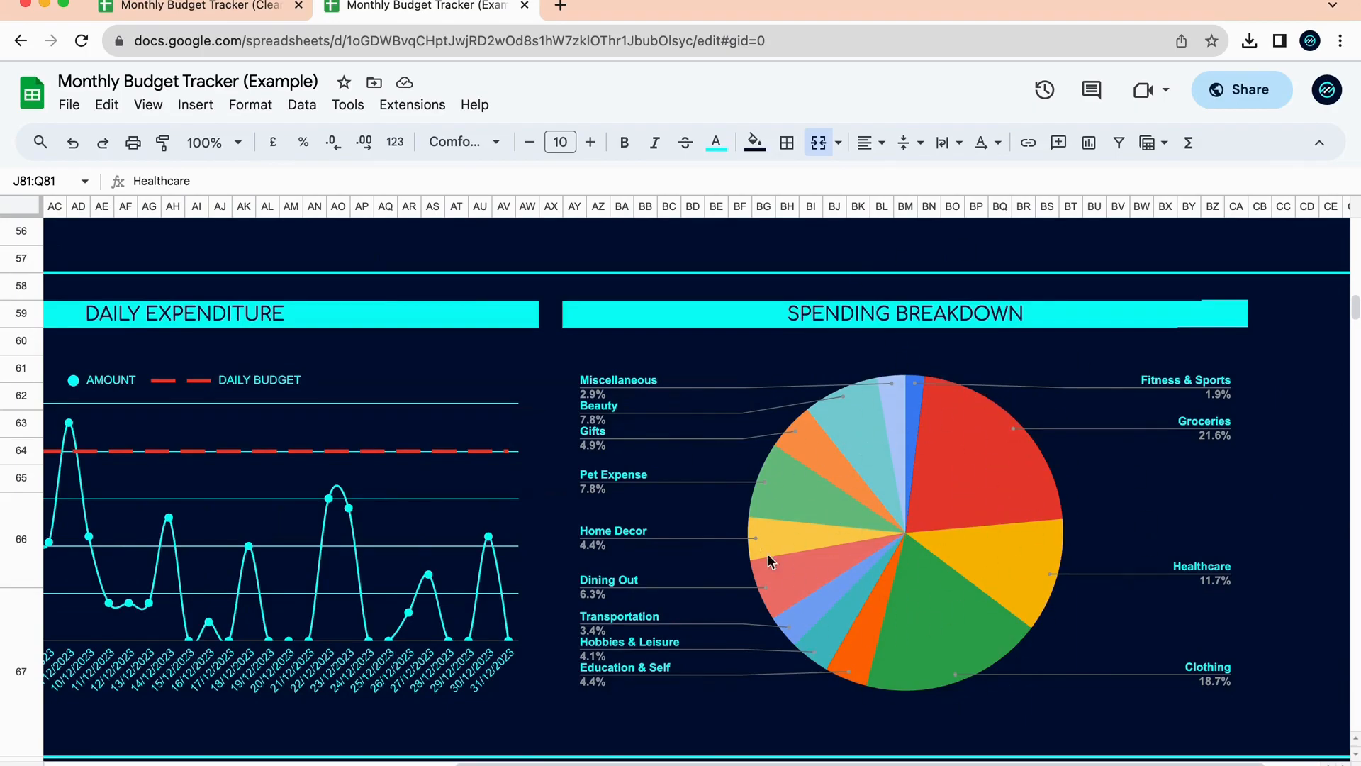
click(1198, 388)
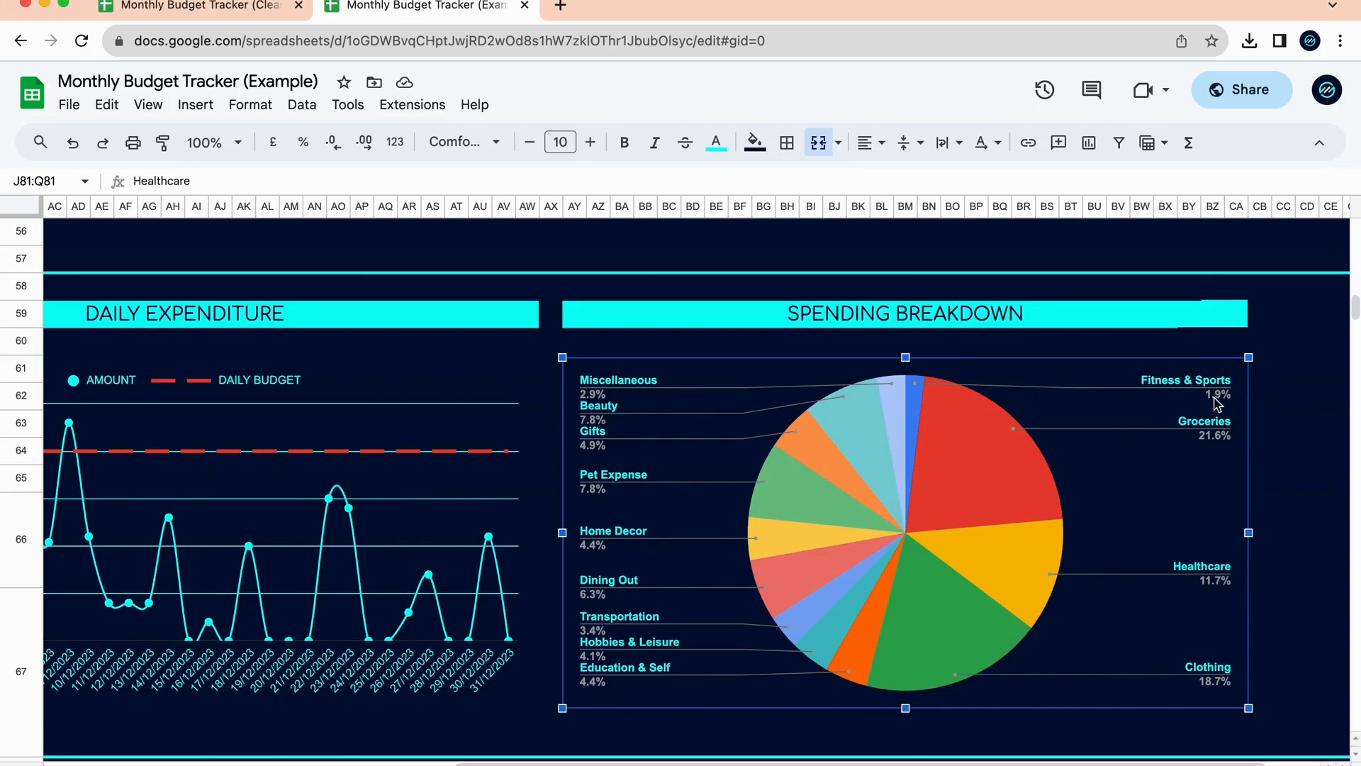
mouse_move(978, 524)
mouse_move(1023, 516)
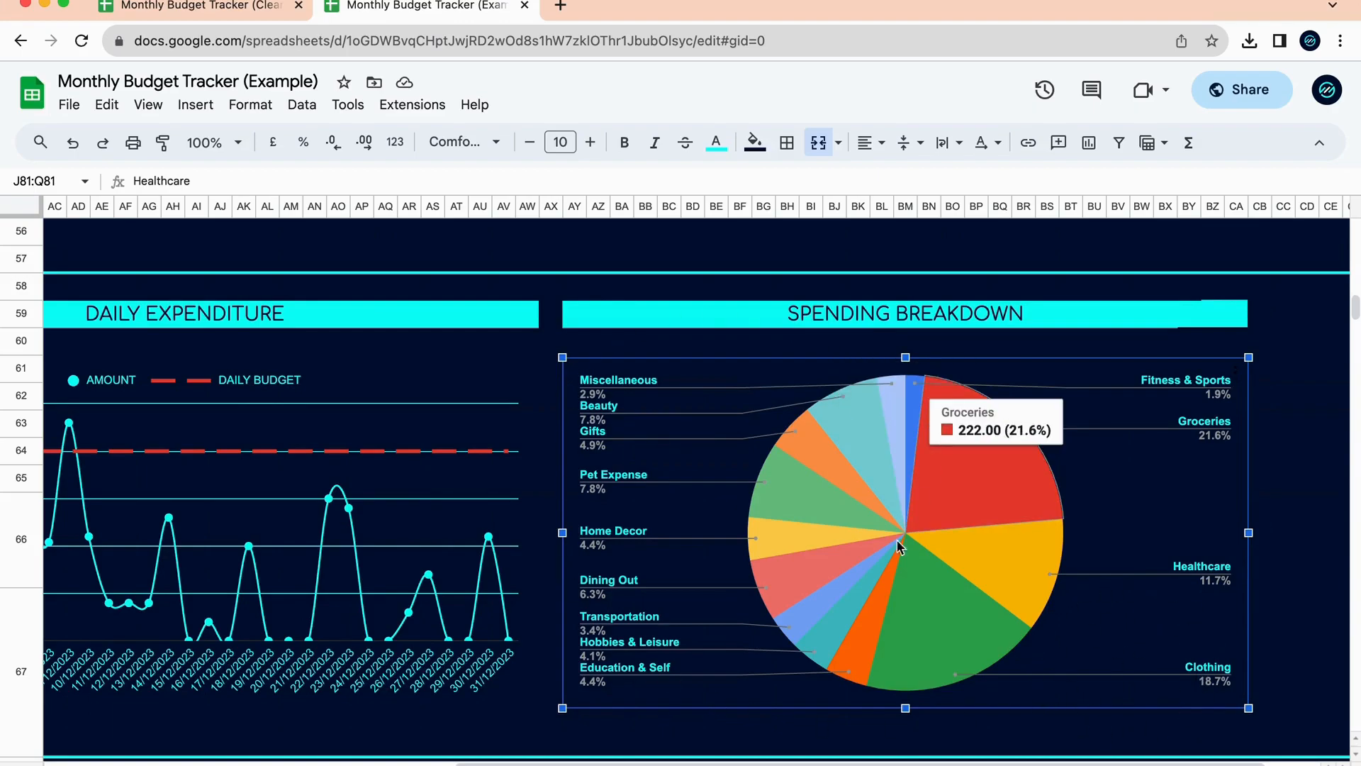
scroll(745, 725, down, 4)
scroll(702, 509, up, 4)
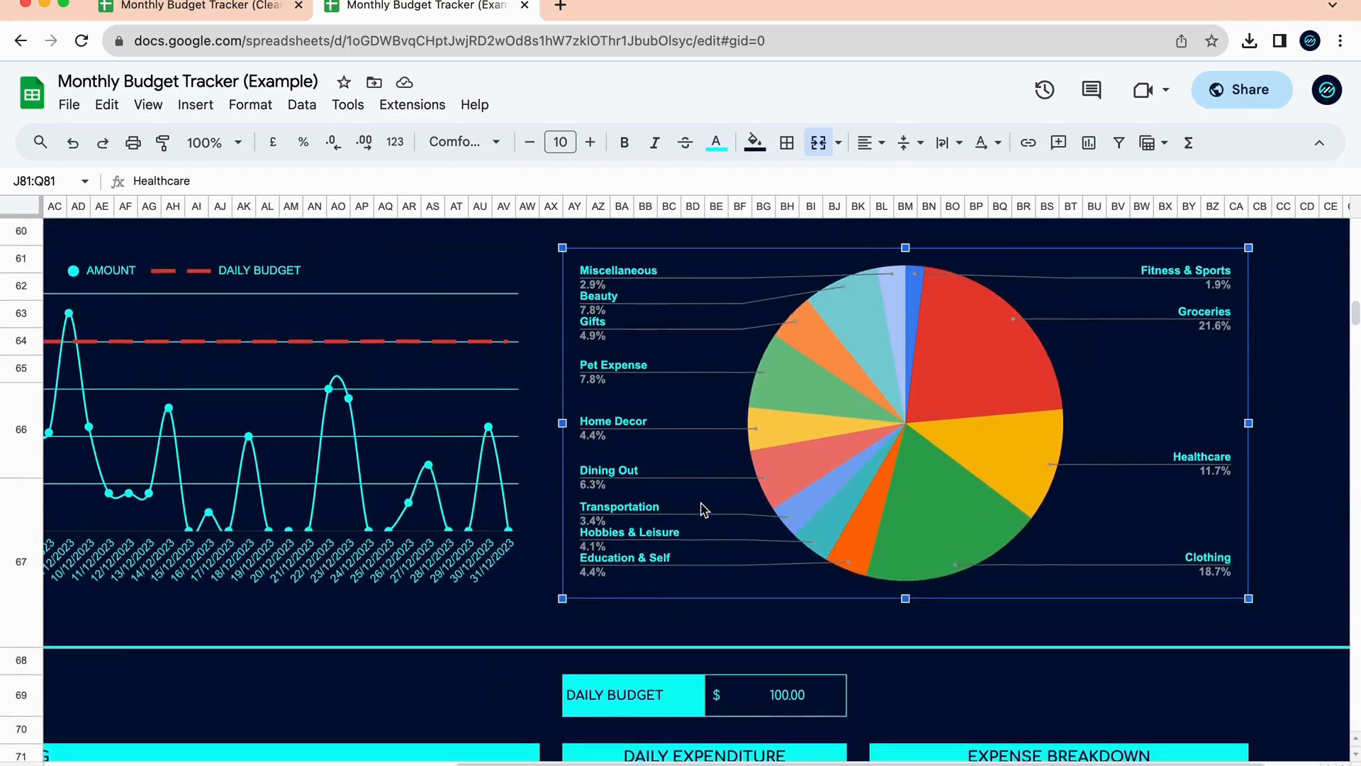
View the example's Daily Expenditure and Expense Breakdown tables, and return to the overview charts above the Expenses table.
scroll(705, 564, down, 5)
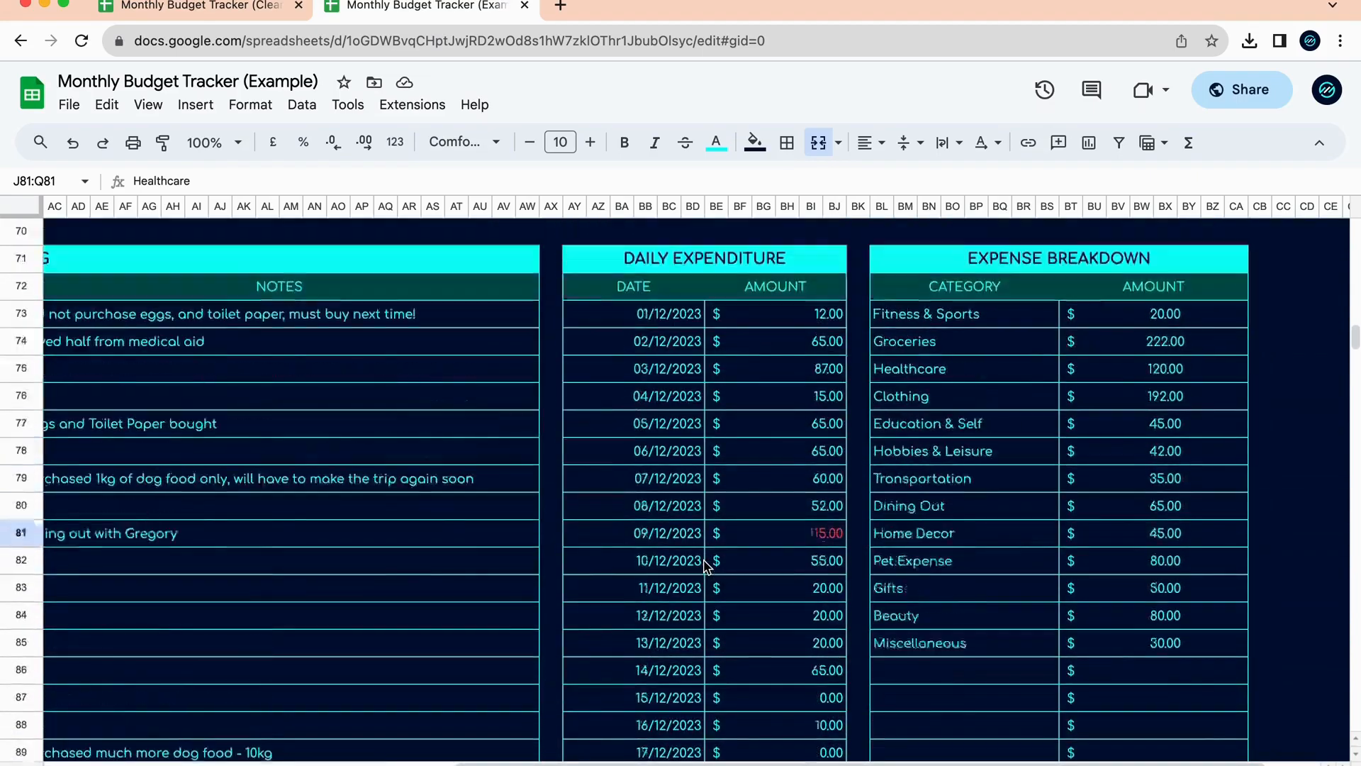
scroll(707, 565, up, 7)
scroll(704, 566, left, 5)
scroll(705, 566, up, 15)
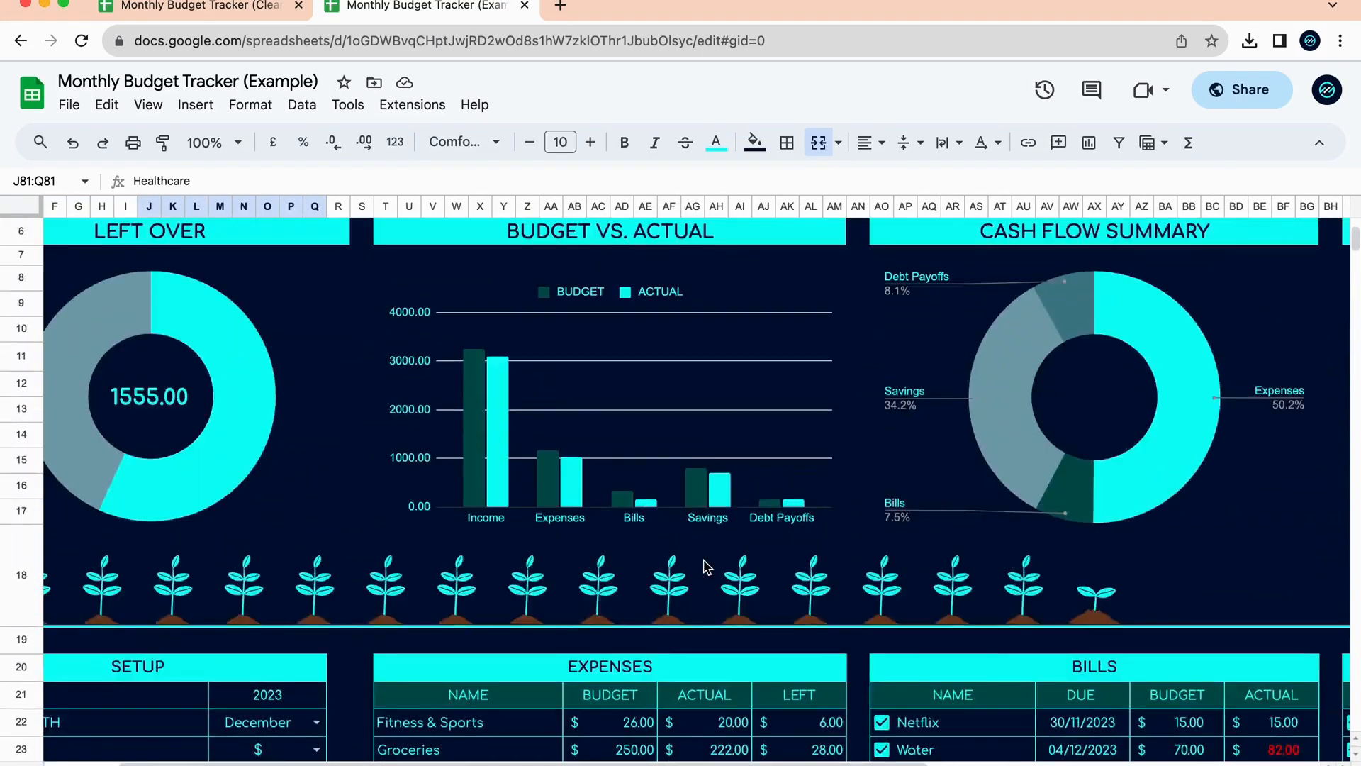
Switch to the Monthly Budget Tracker (Clear) spreadsheet and review the names listed in the Expenses table.
scroll(707, 567, down, 3)
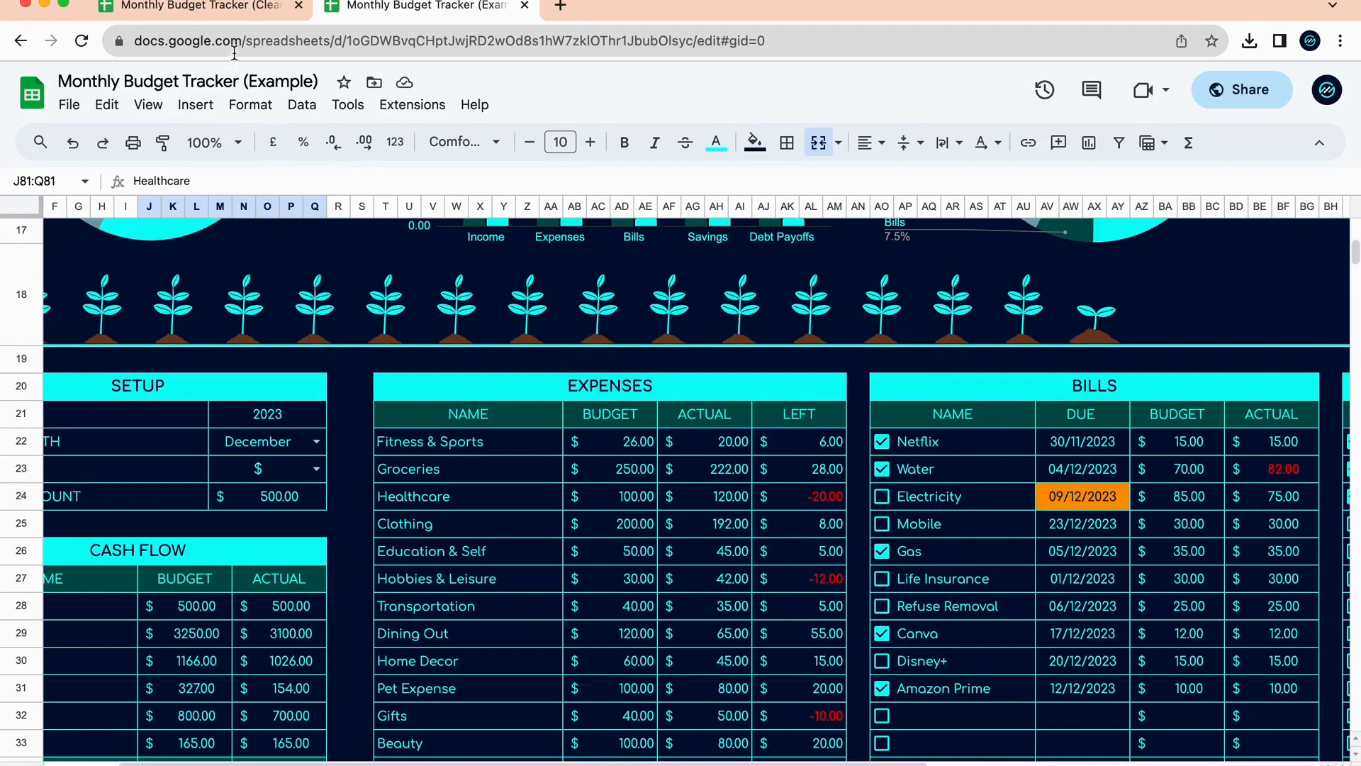
click(239, 12)
scroll(480, 517, up, 12)
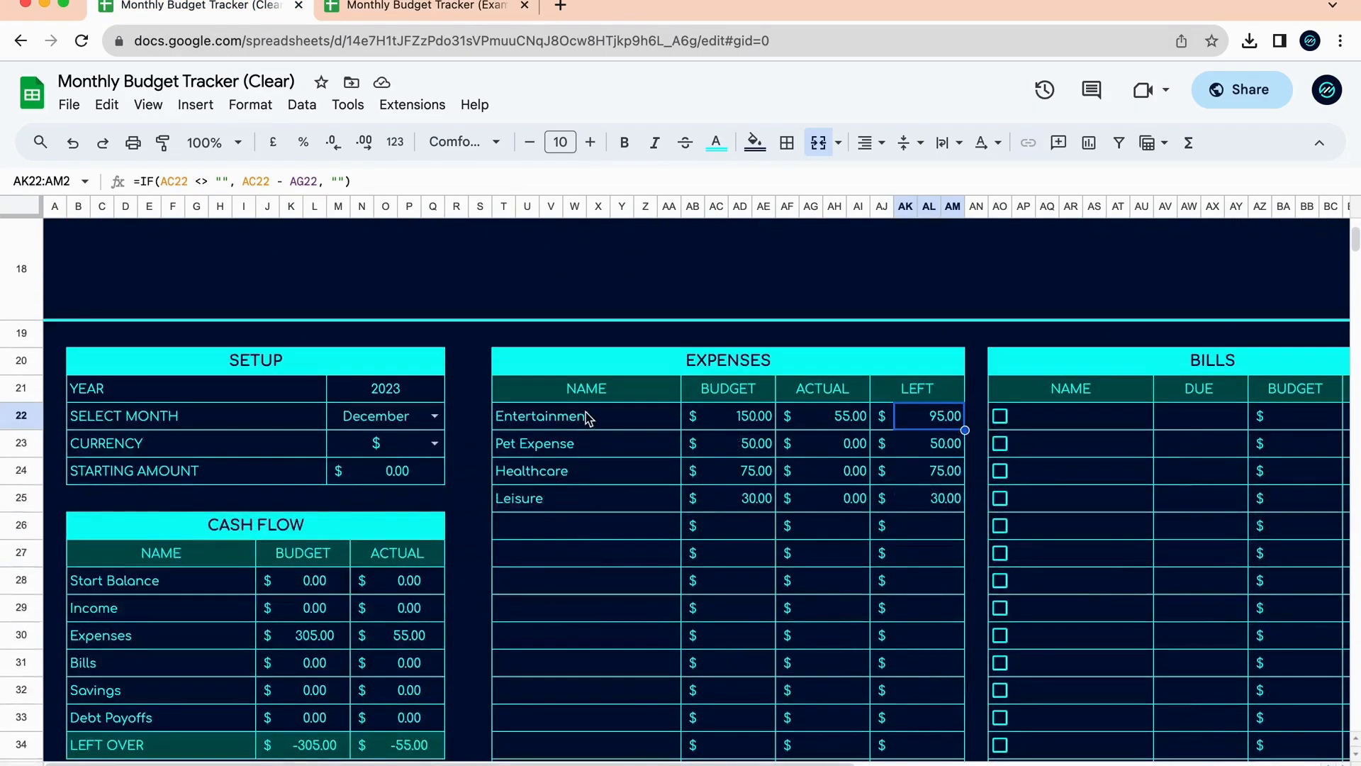
drag(586, 417, 587, 674)
click(624, 519)
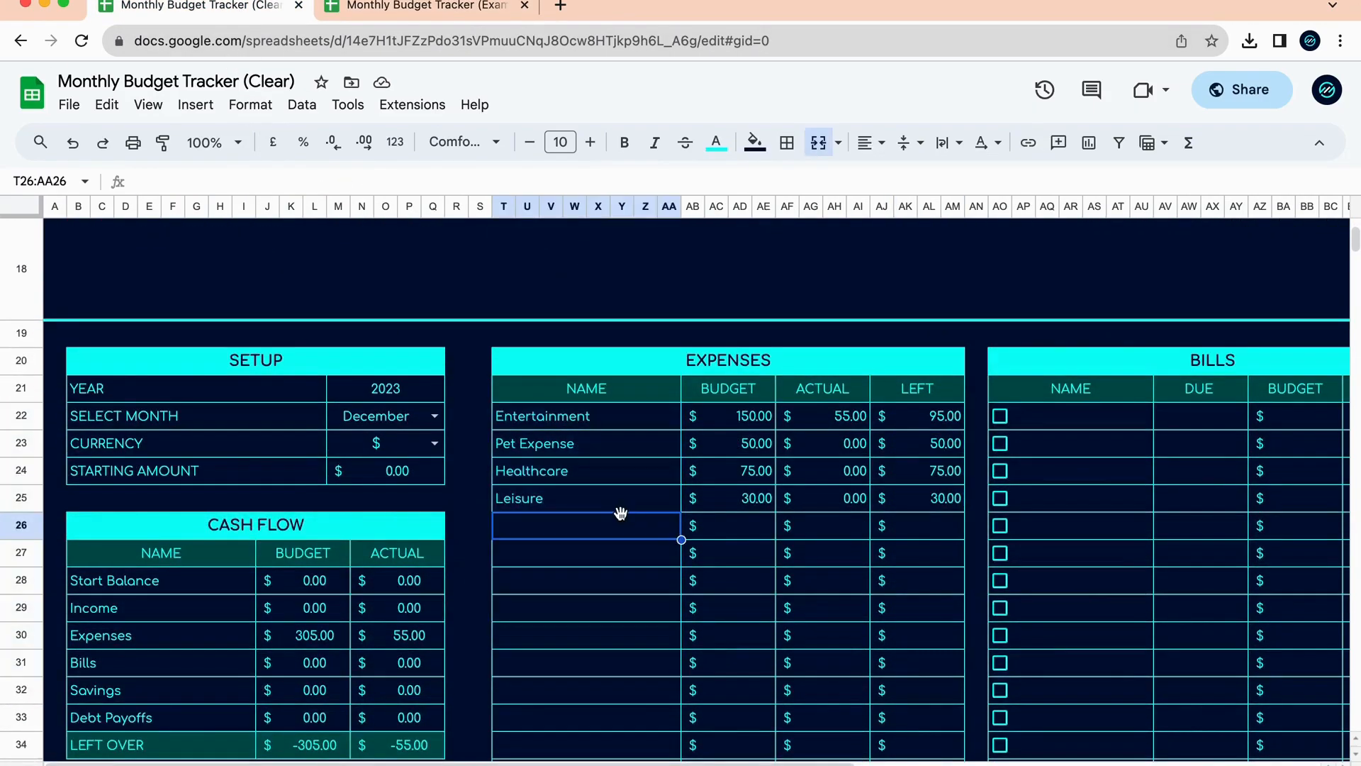
Check which category choices the first empty row of the Transaction Log offers, without choosing one.
scroll(624, 519, down, 10)
scroll(623, 518, down, 10)
scroll(477, 444, up, 4)
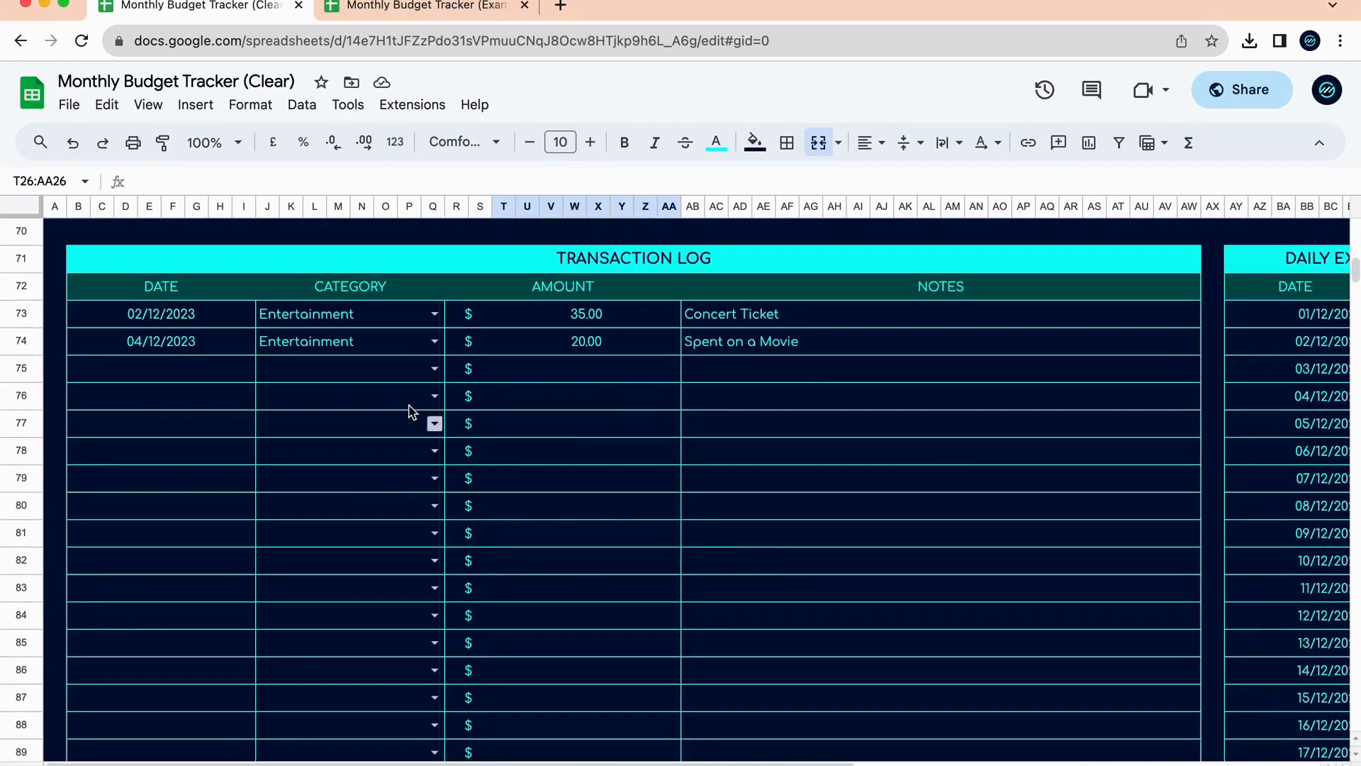
click(434, 368)
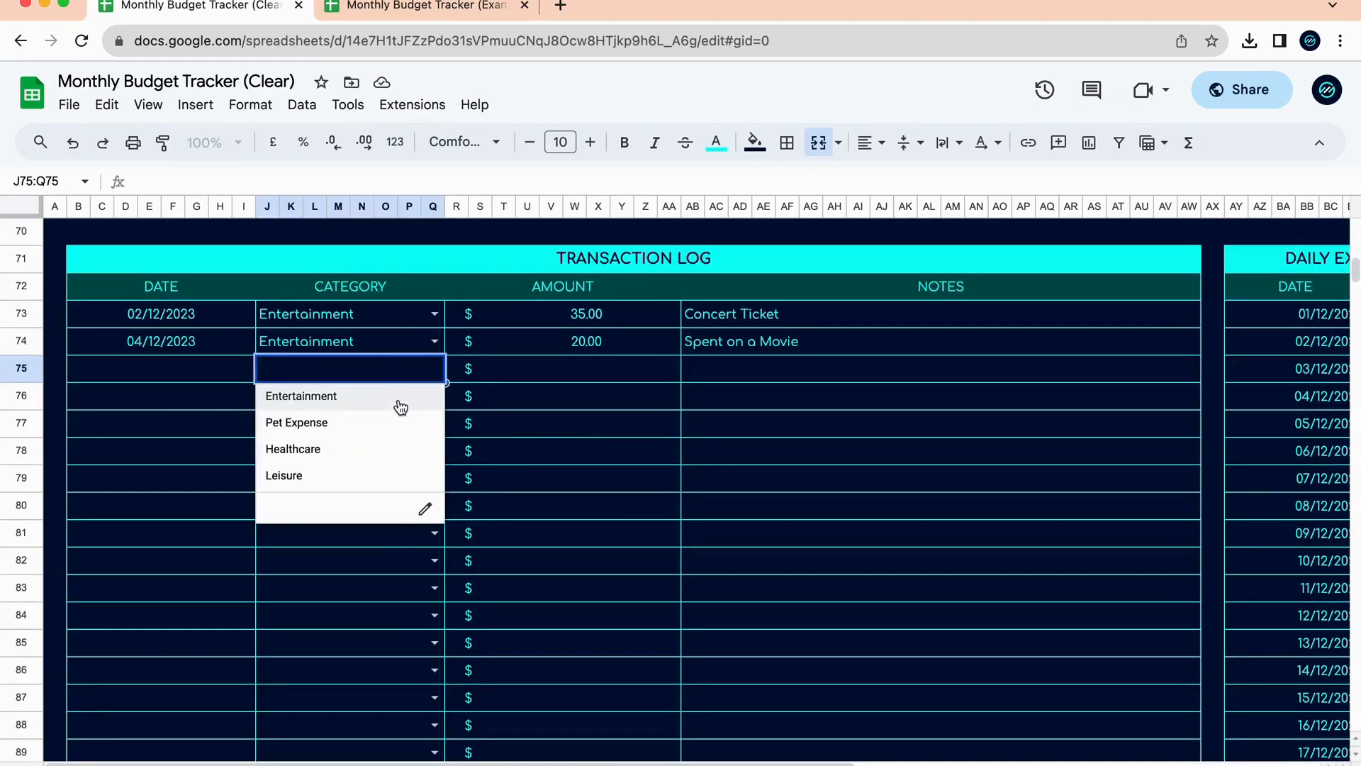
click(574, 438)
Review the Expenses table, from its heading to the Entertainment entry.
scroll(574, 438, up, 15)
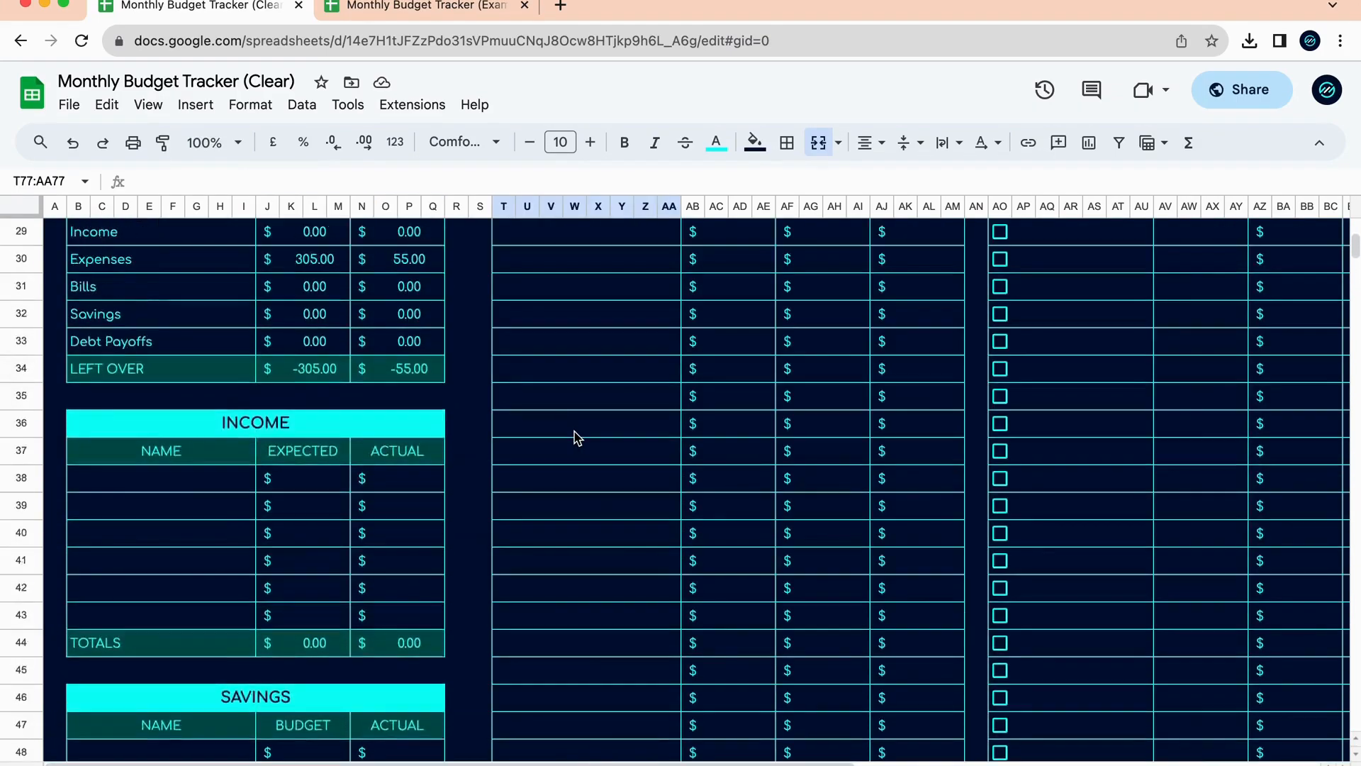
scroll(578, 408, up, 3)
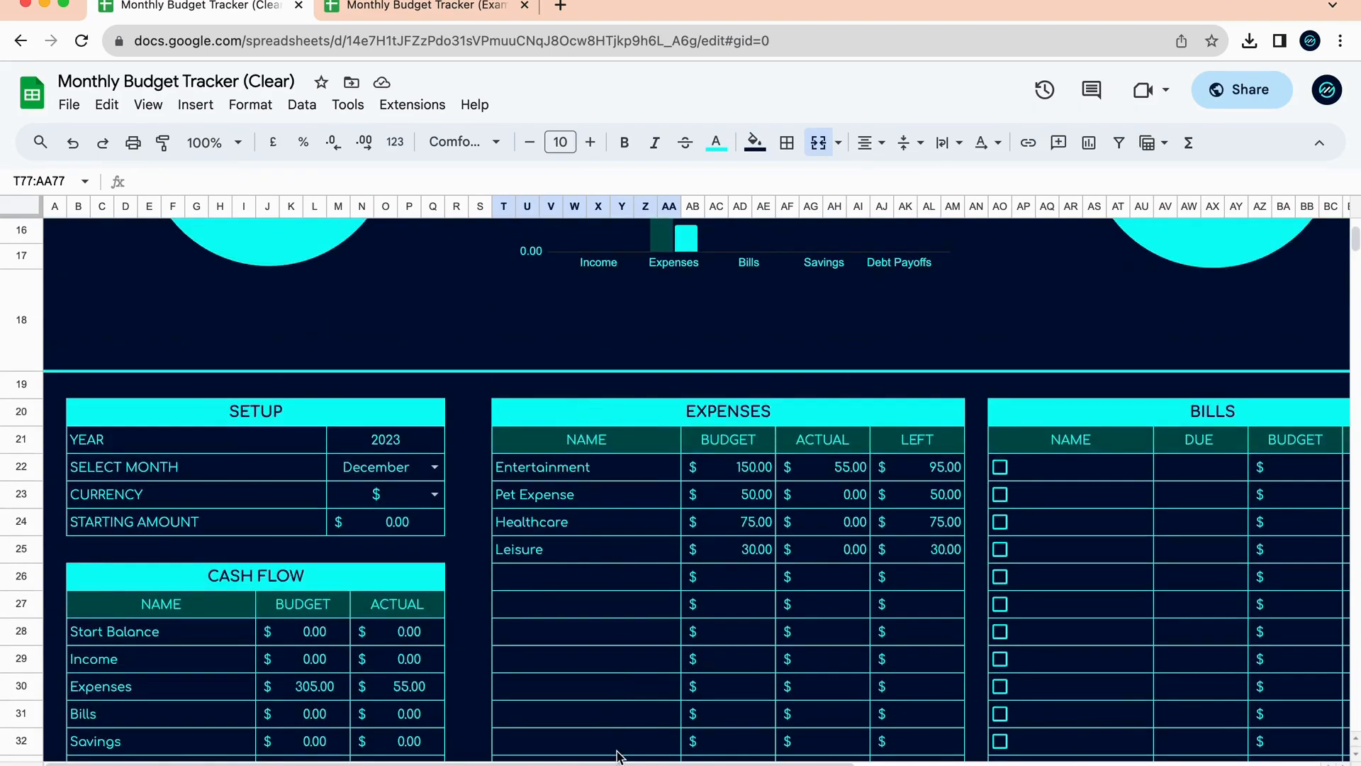
click(762, 413)
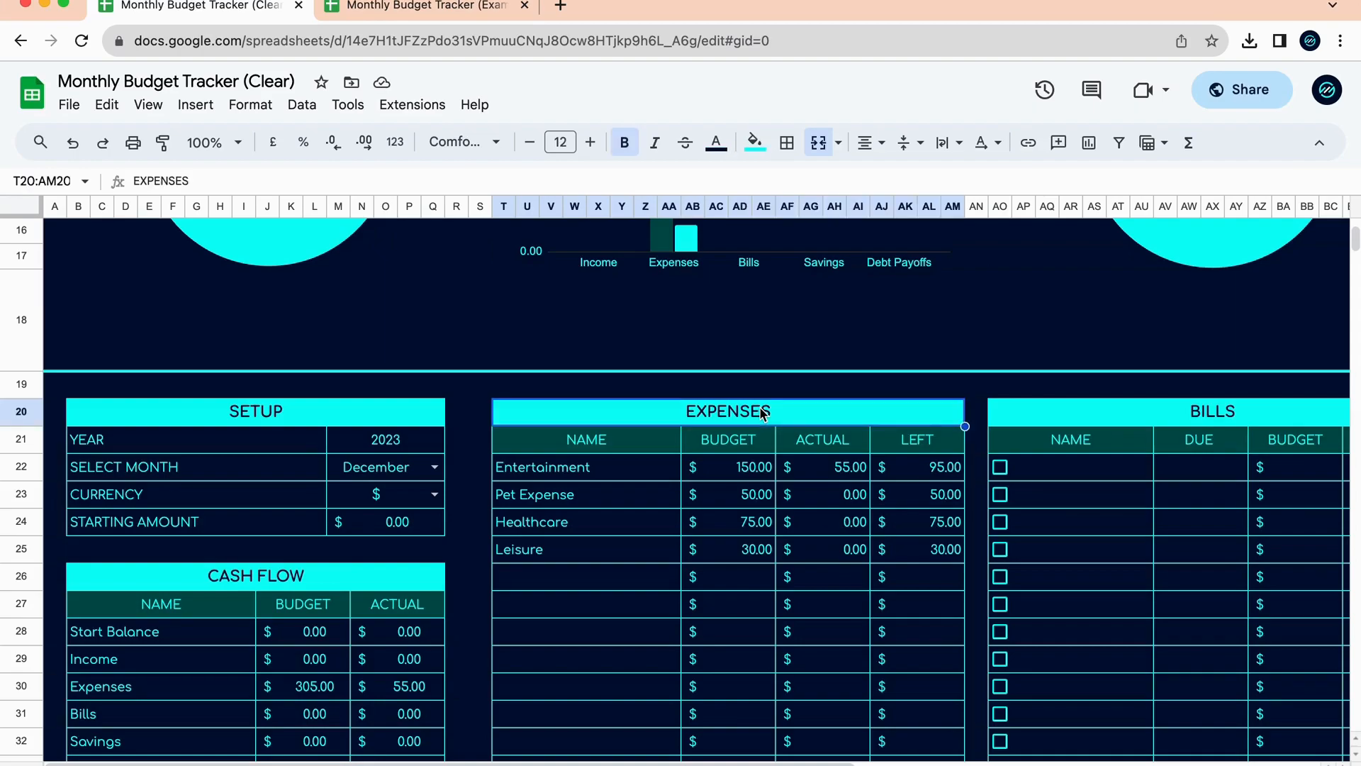
click(646, 472)
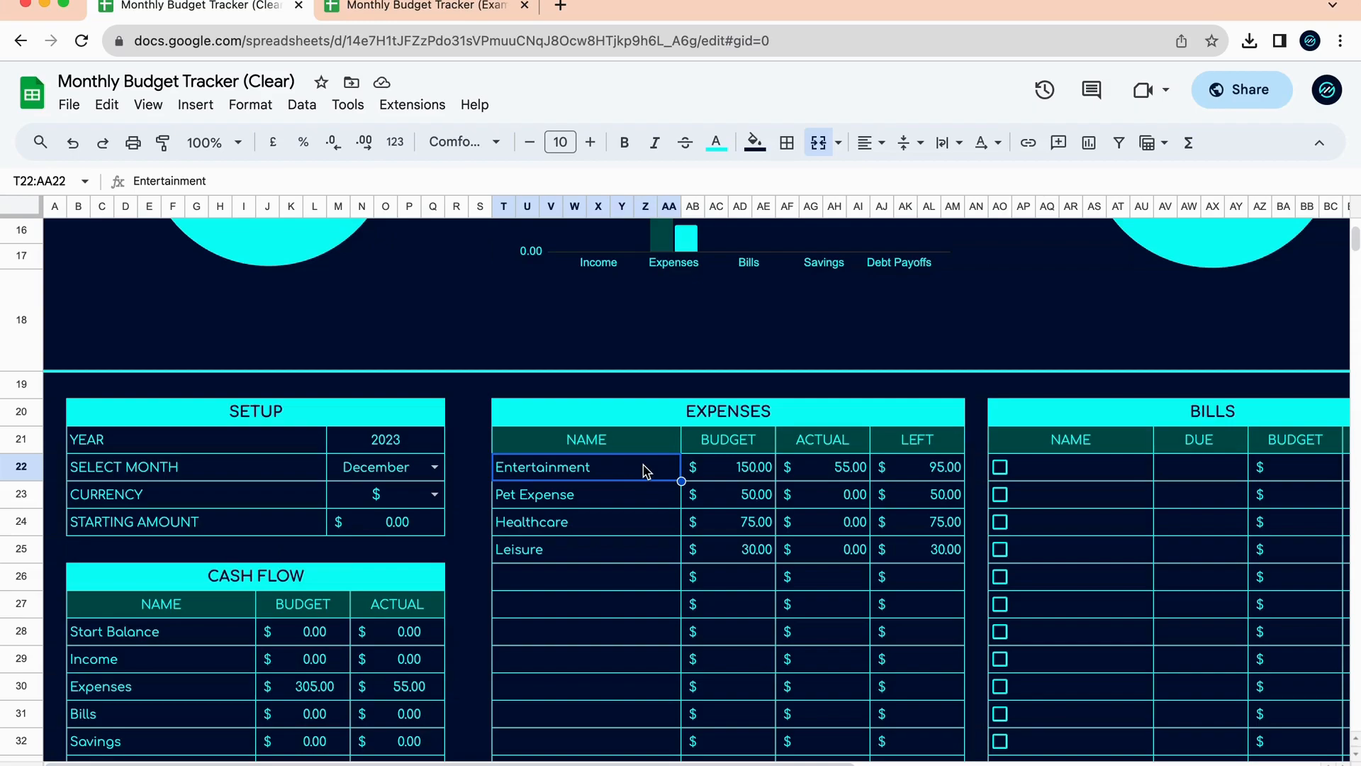
Add a Gifts expense with a budget of 50 in the first empty row of the Expenses table.
click(637, 586)
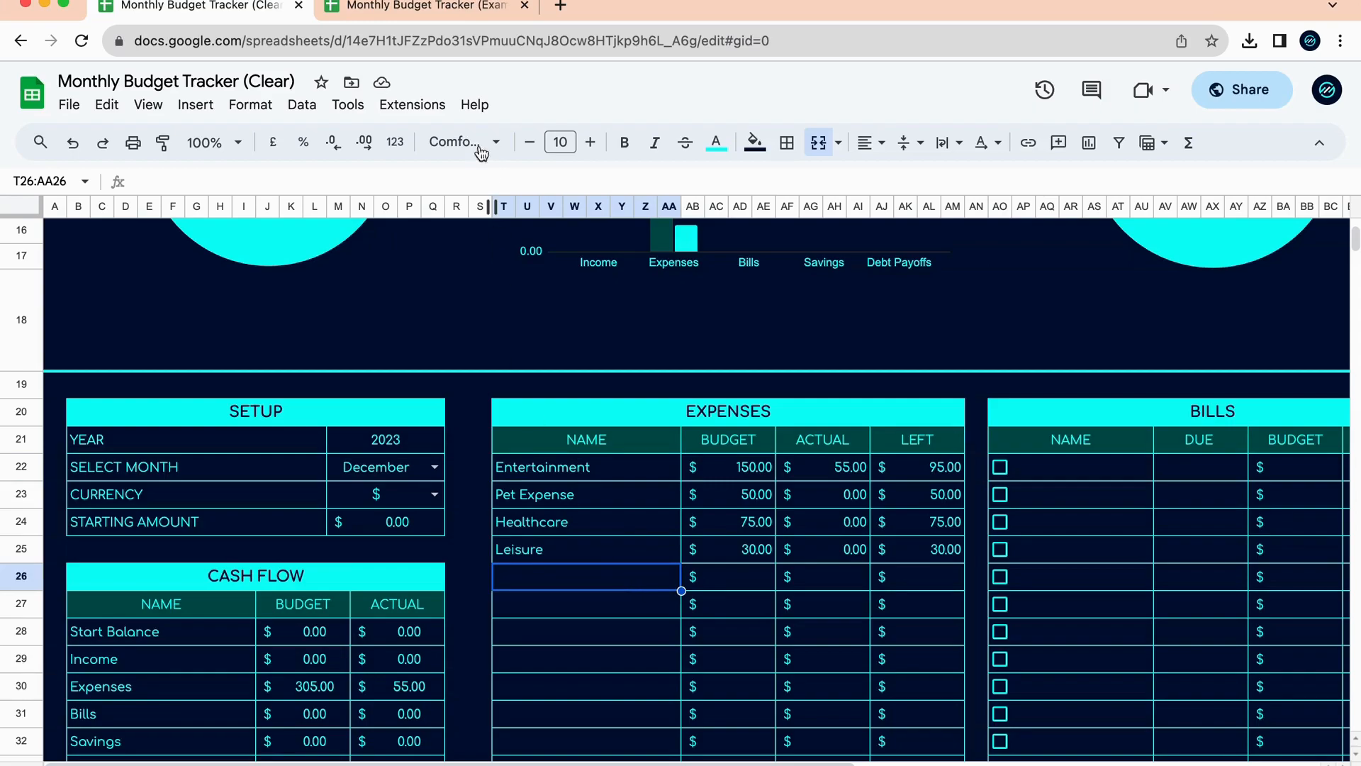
click(488, 13)
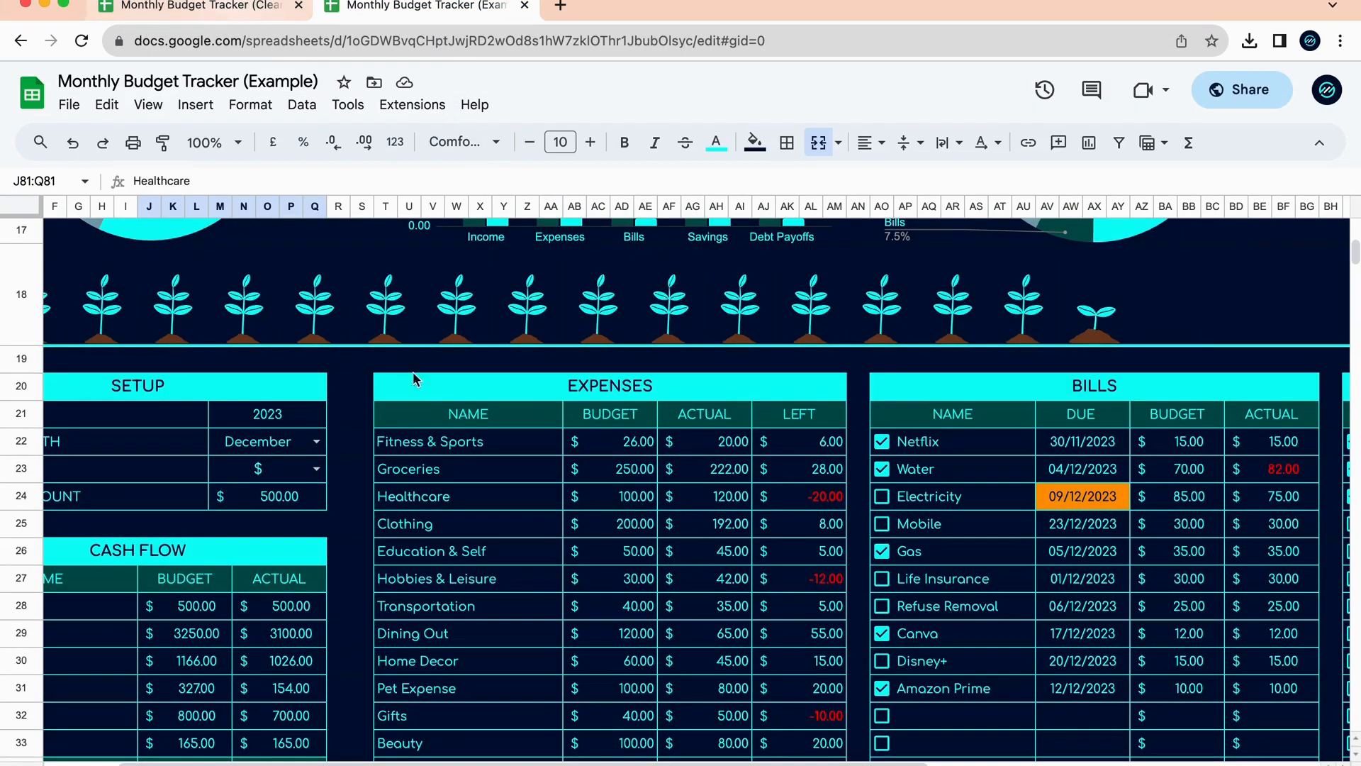
click(202, 10)
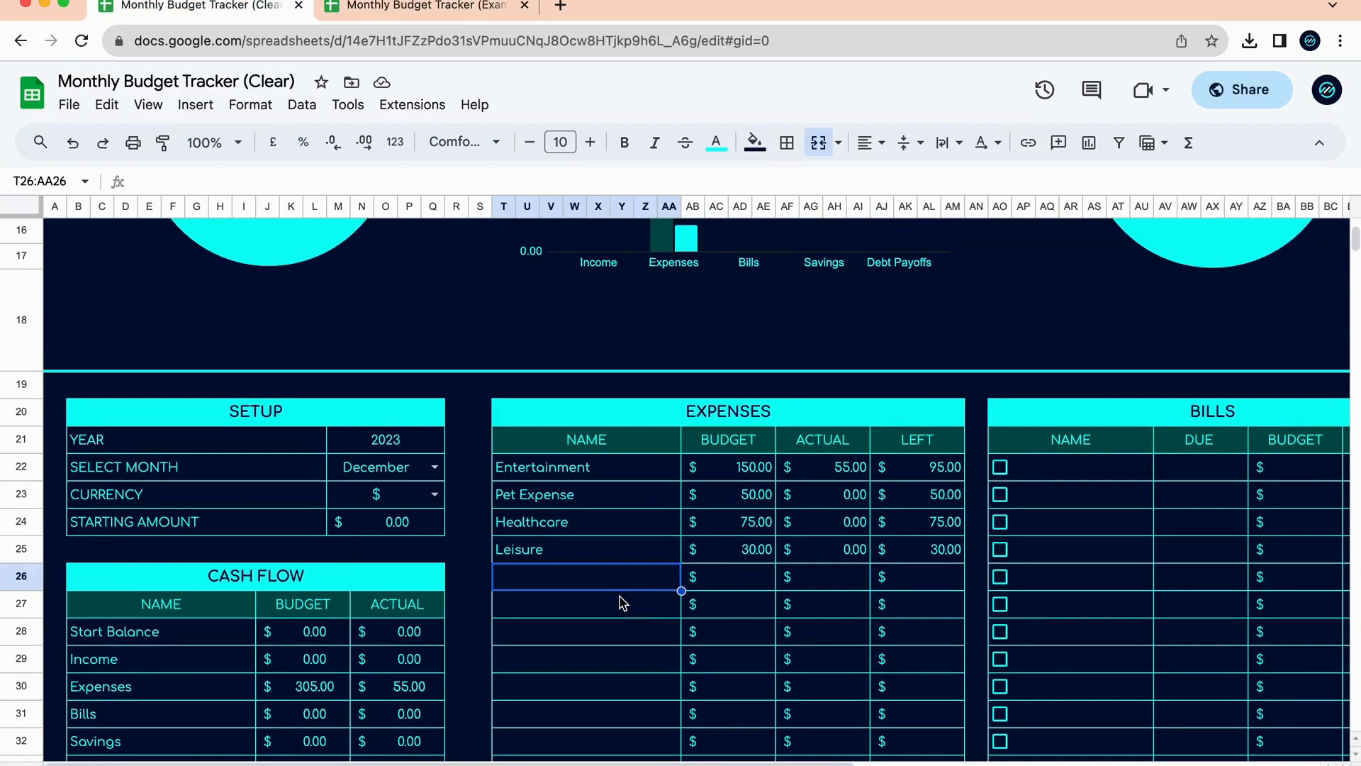
text(g)
text(Gifts)
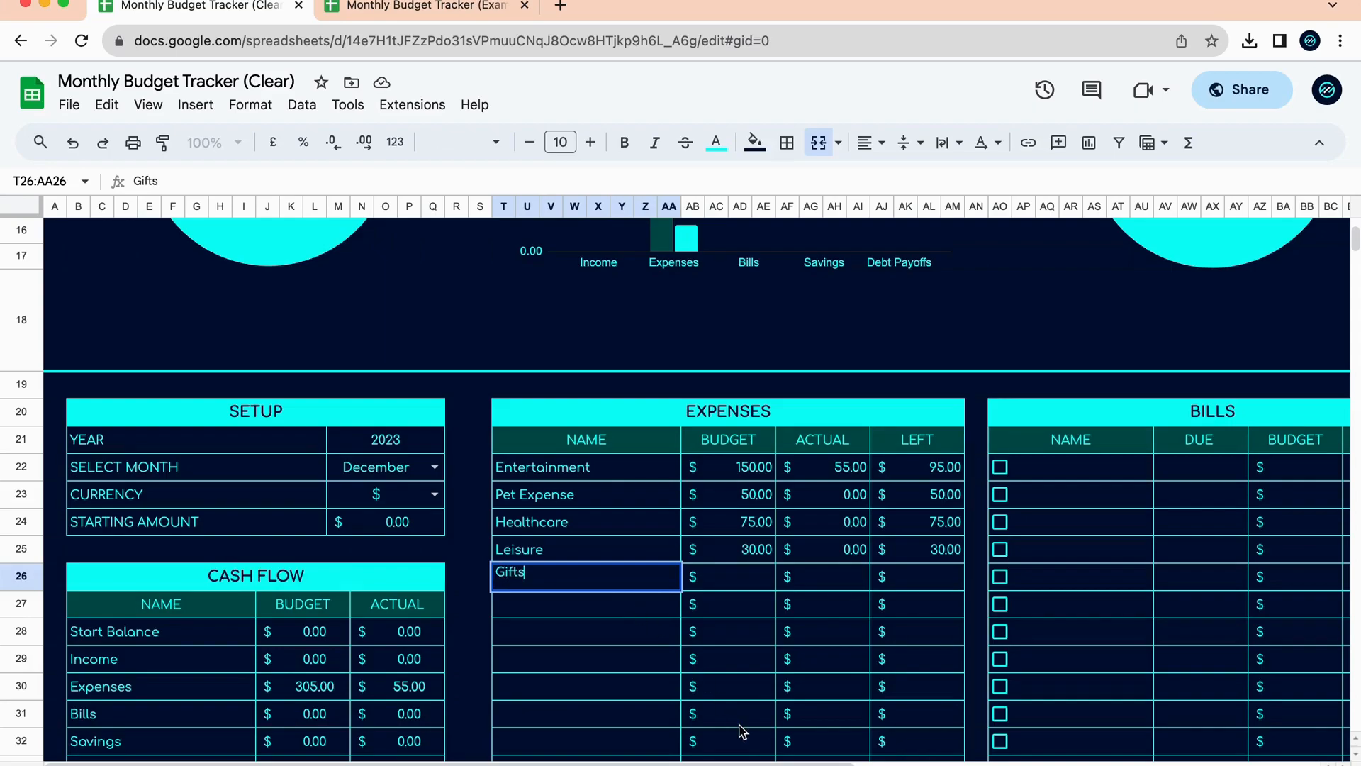
click(638, 687)
click(752, 576)
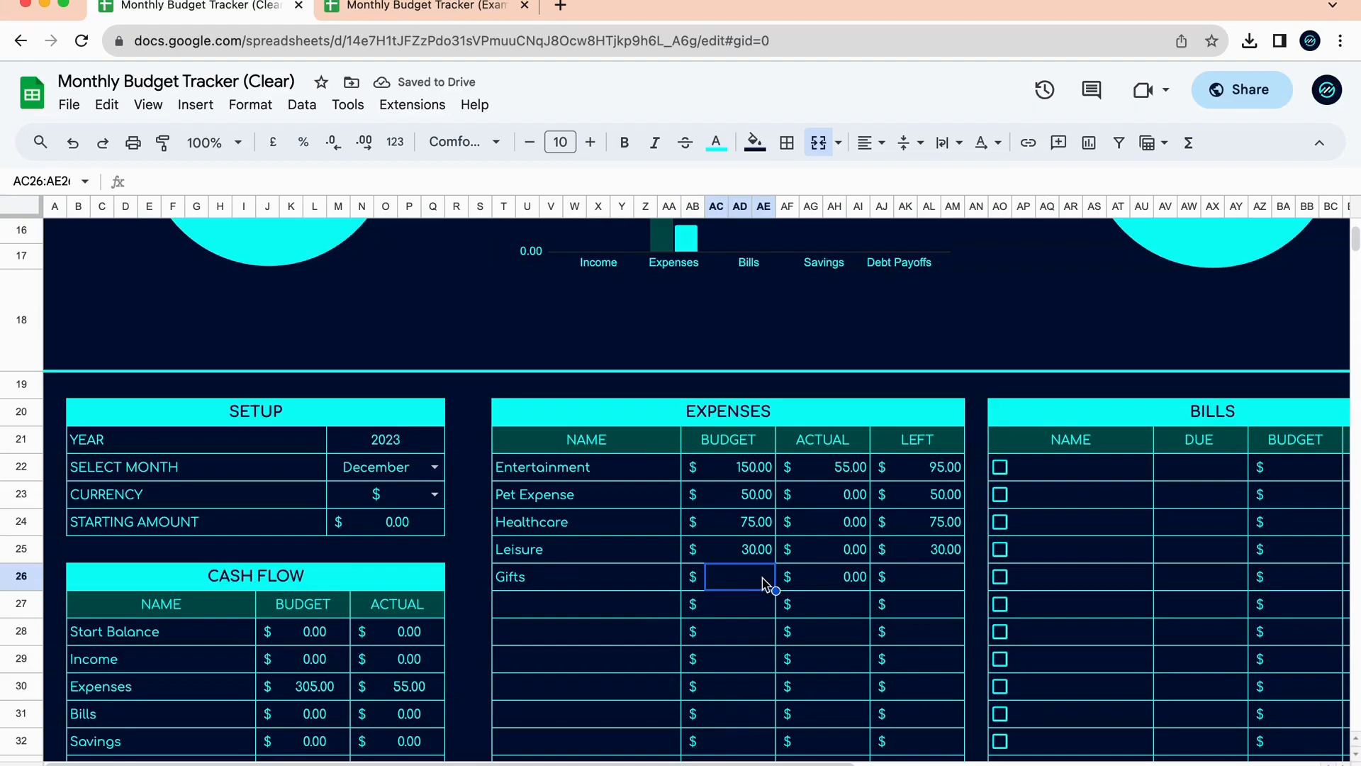
text(50)
click(786, 630)
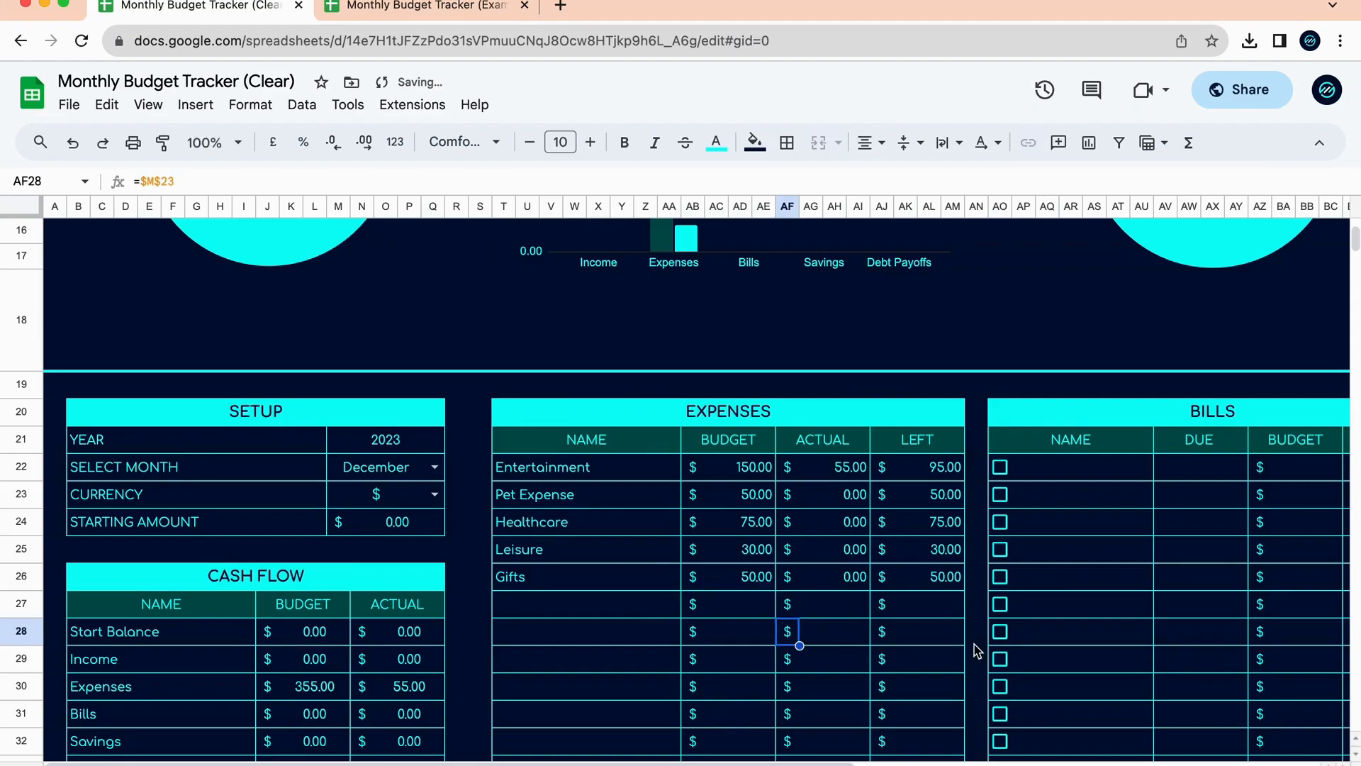
Start a Transaction Log entry in row 75 dated 10 Dec with the category Gifts.
scroll(440, 642, down, 20)
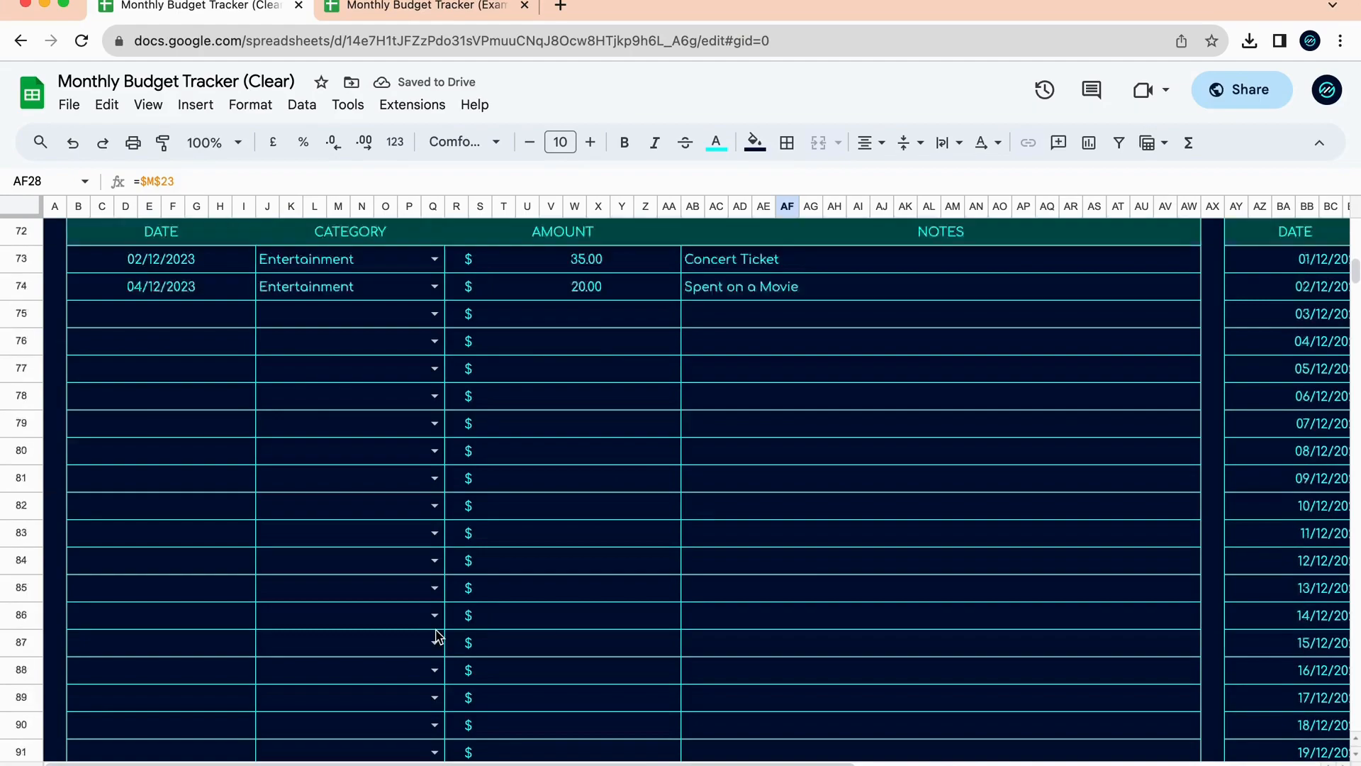
scroll(255, 575, up, 2)
click(174, 438)
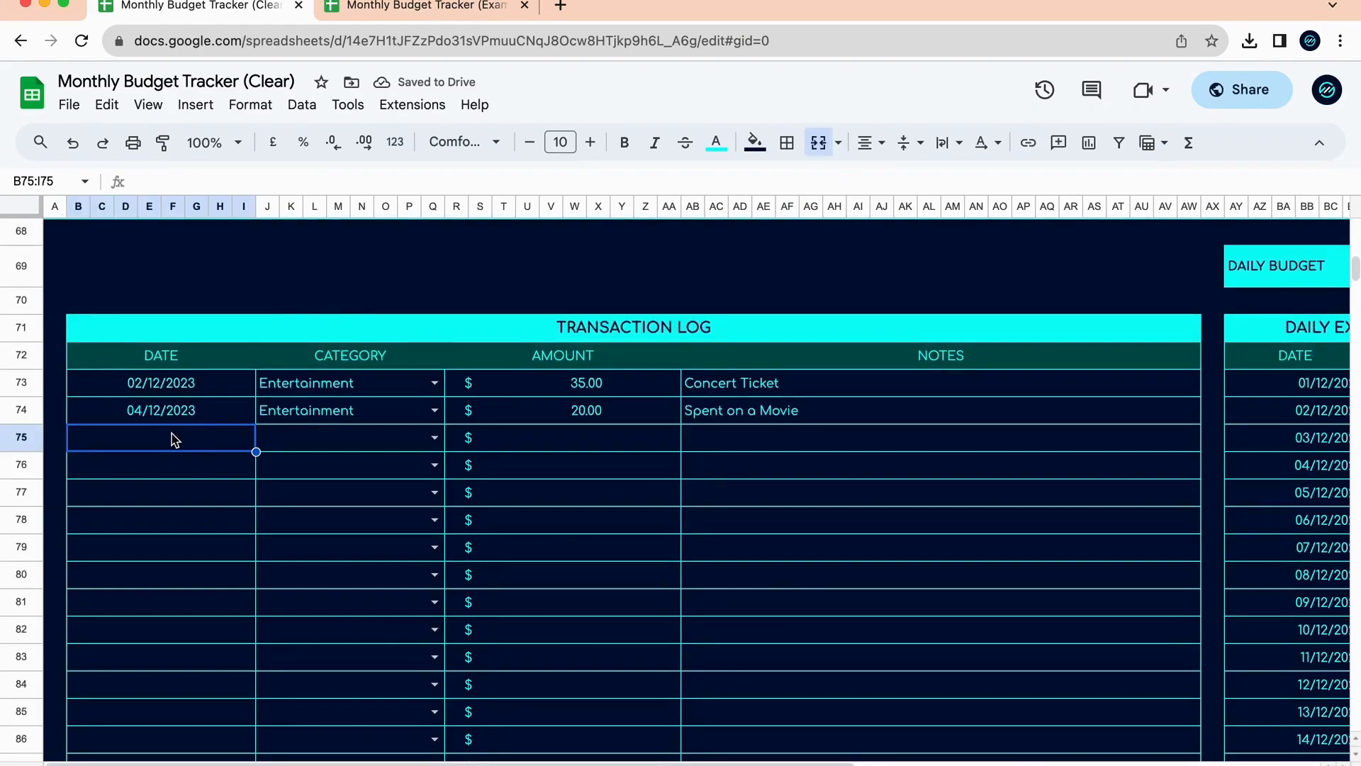
text(10 Dec)
key(Tab)
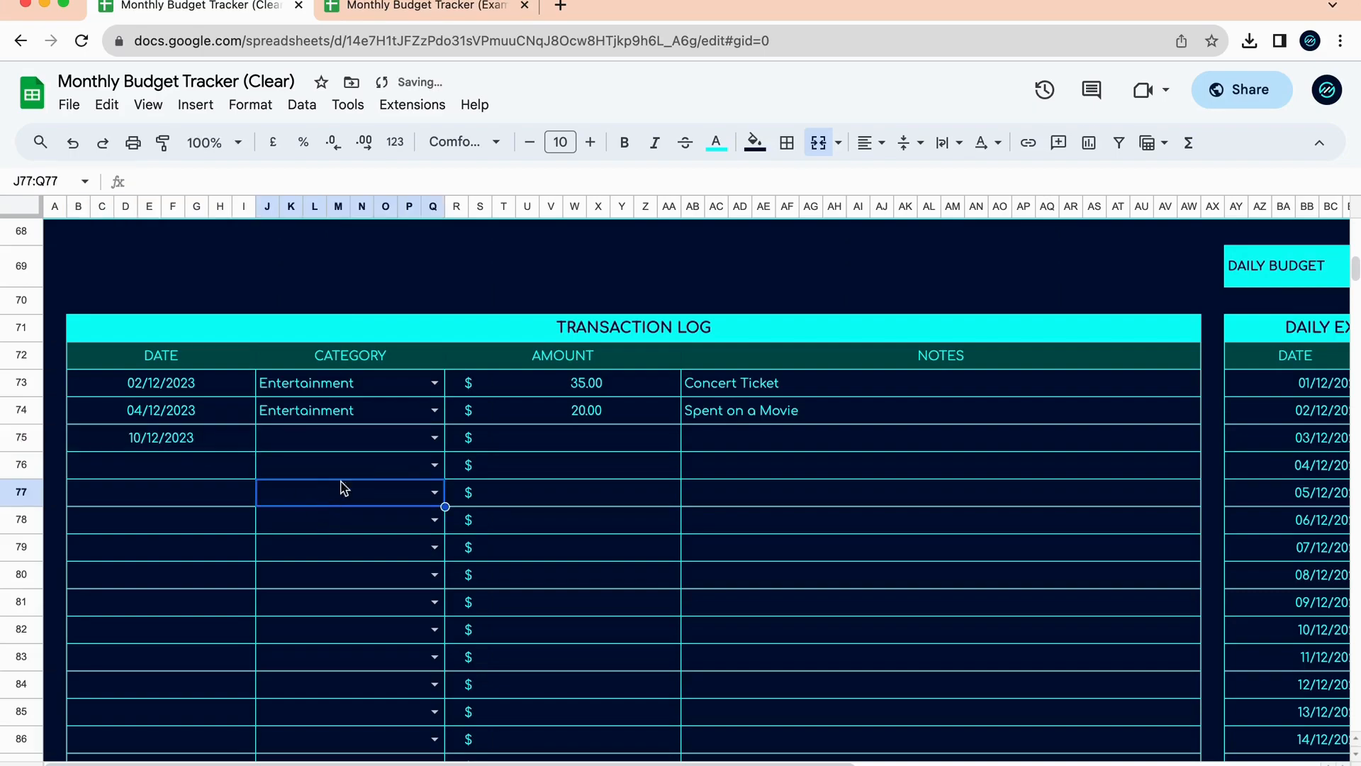
click(434, 437)
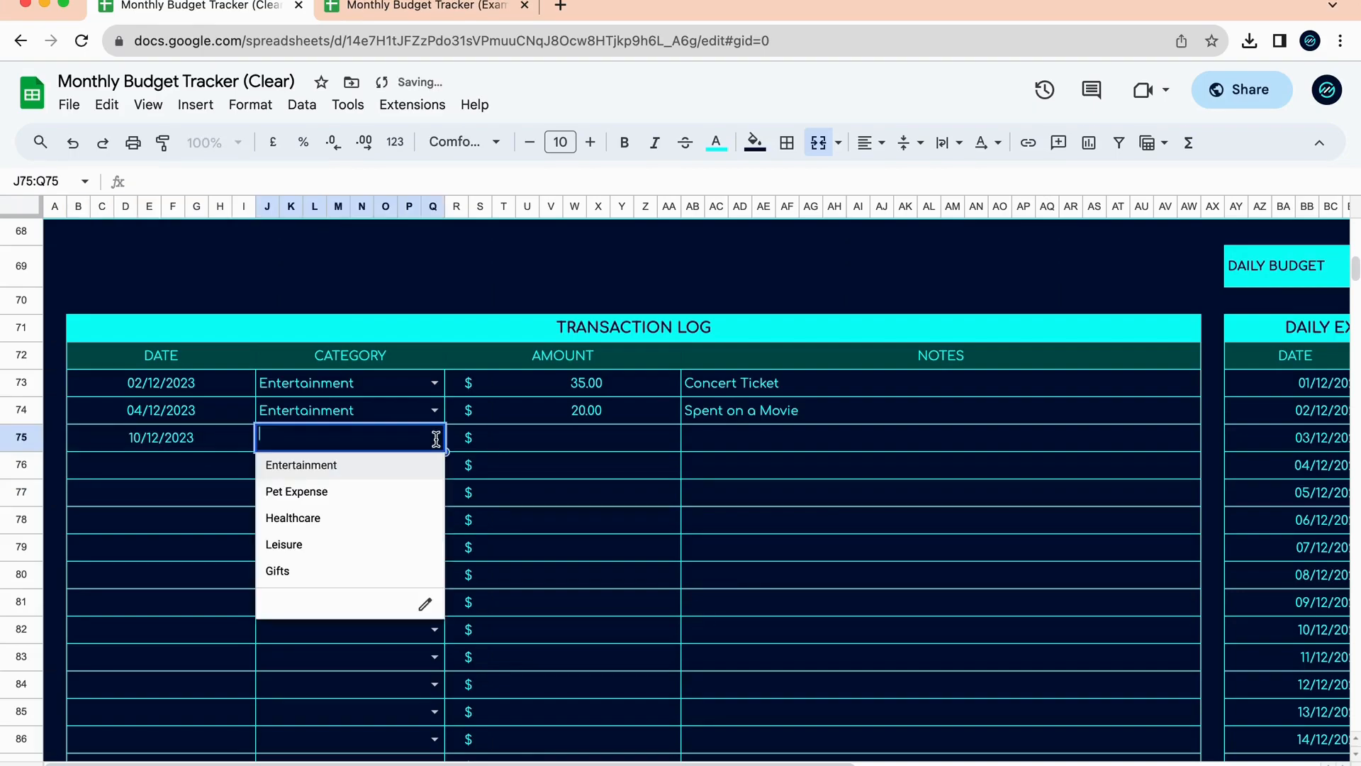
click(360, 570)
Give the Gifts transaction an amount of 35 and the note "A gift for a very special person".
click(554, 446)
text(35)
key(Return)
click(738, 445)
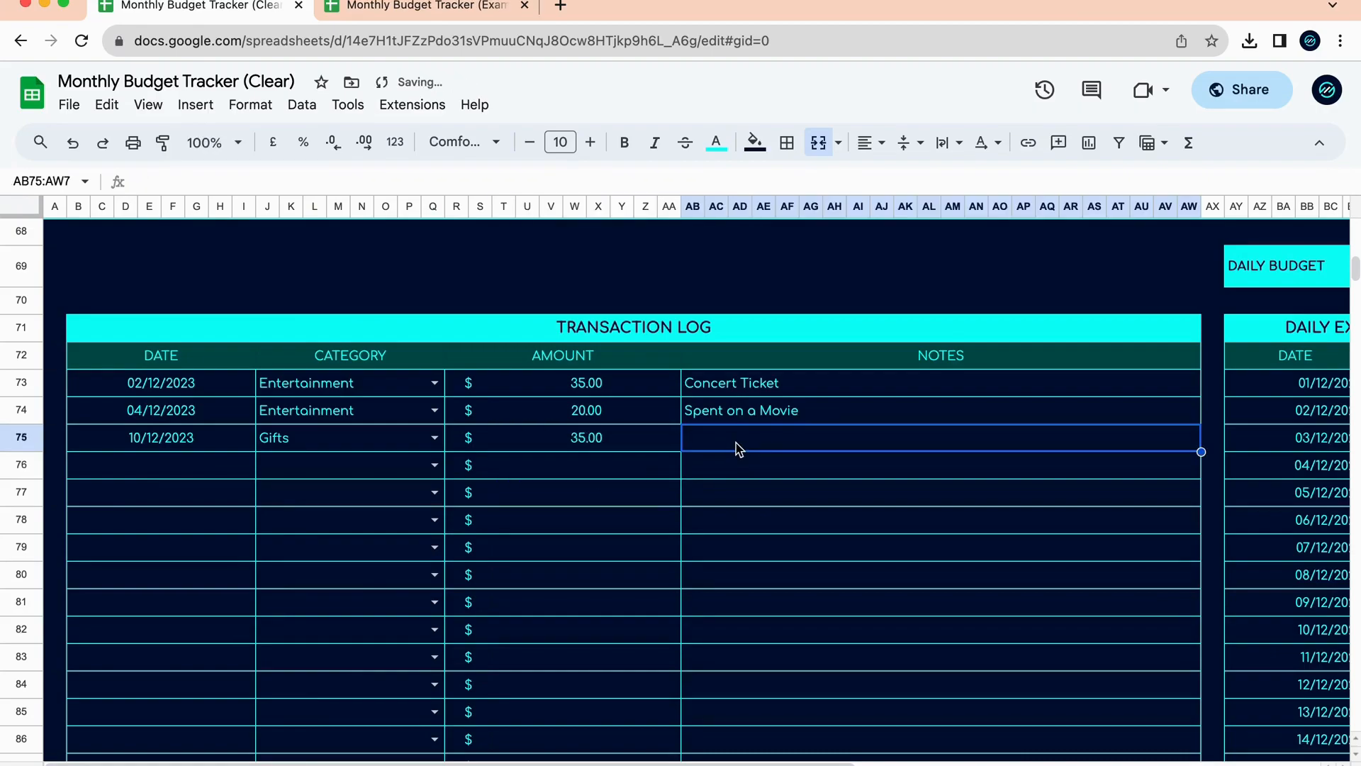
text(A gi)
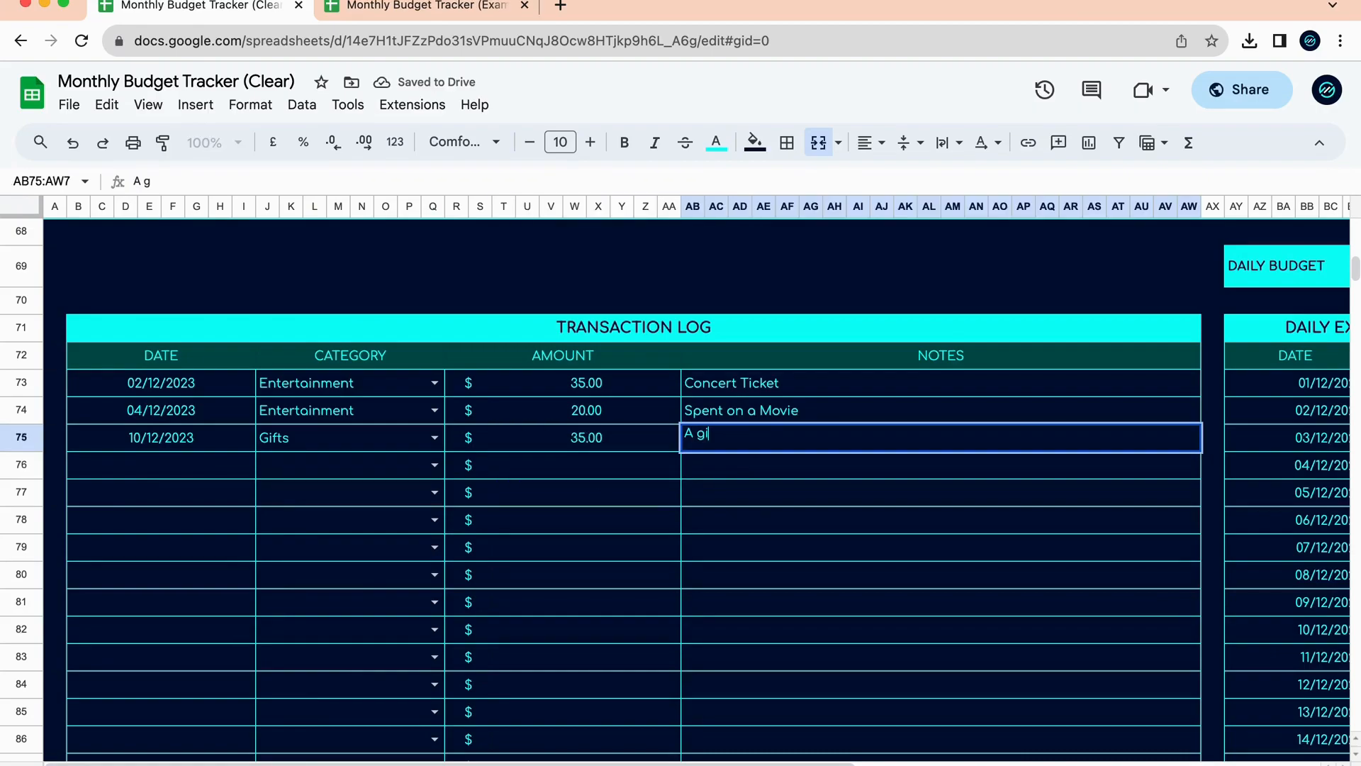
text(ft for a very special pers)
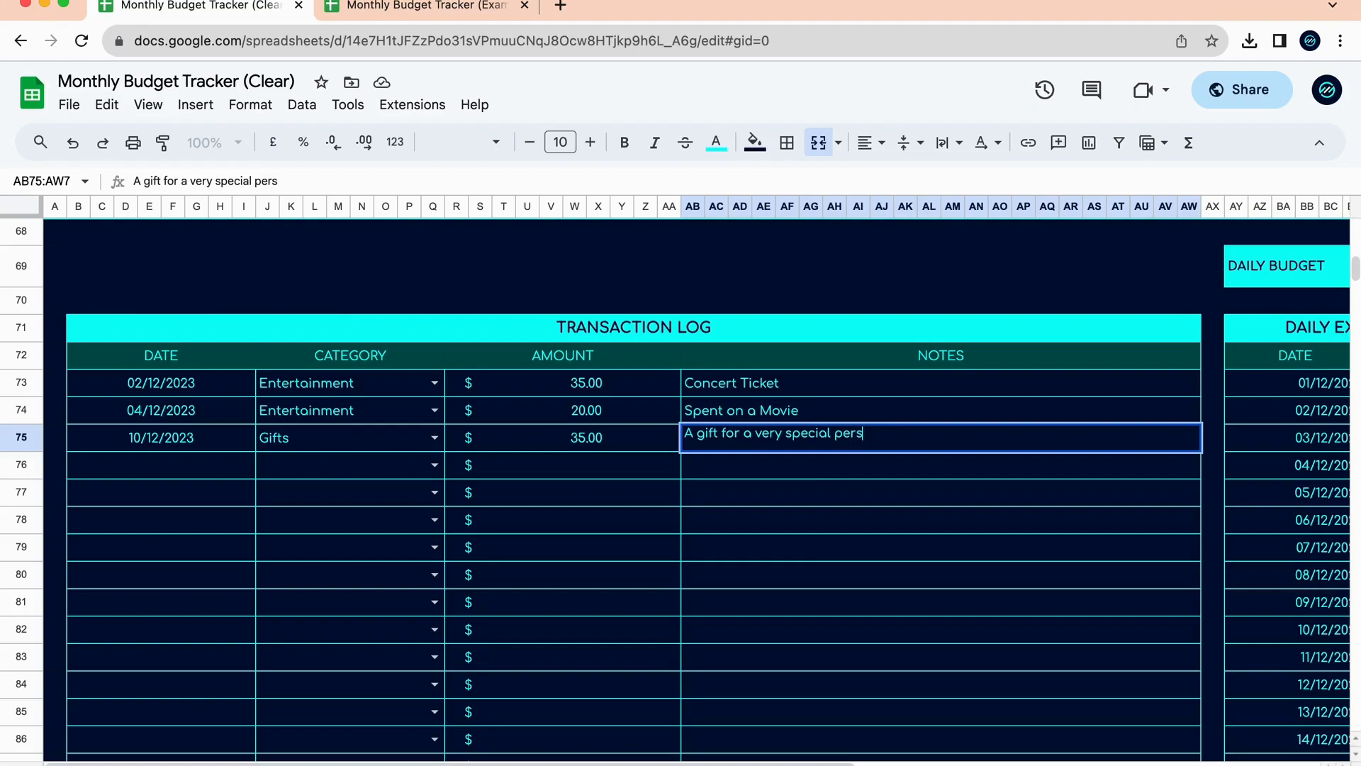
click(778, 529)
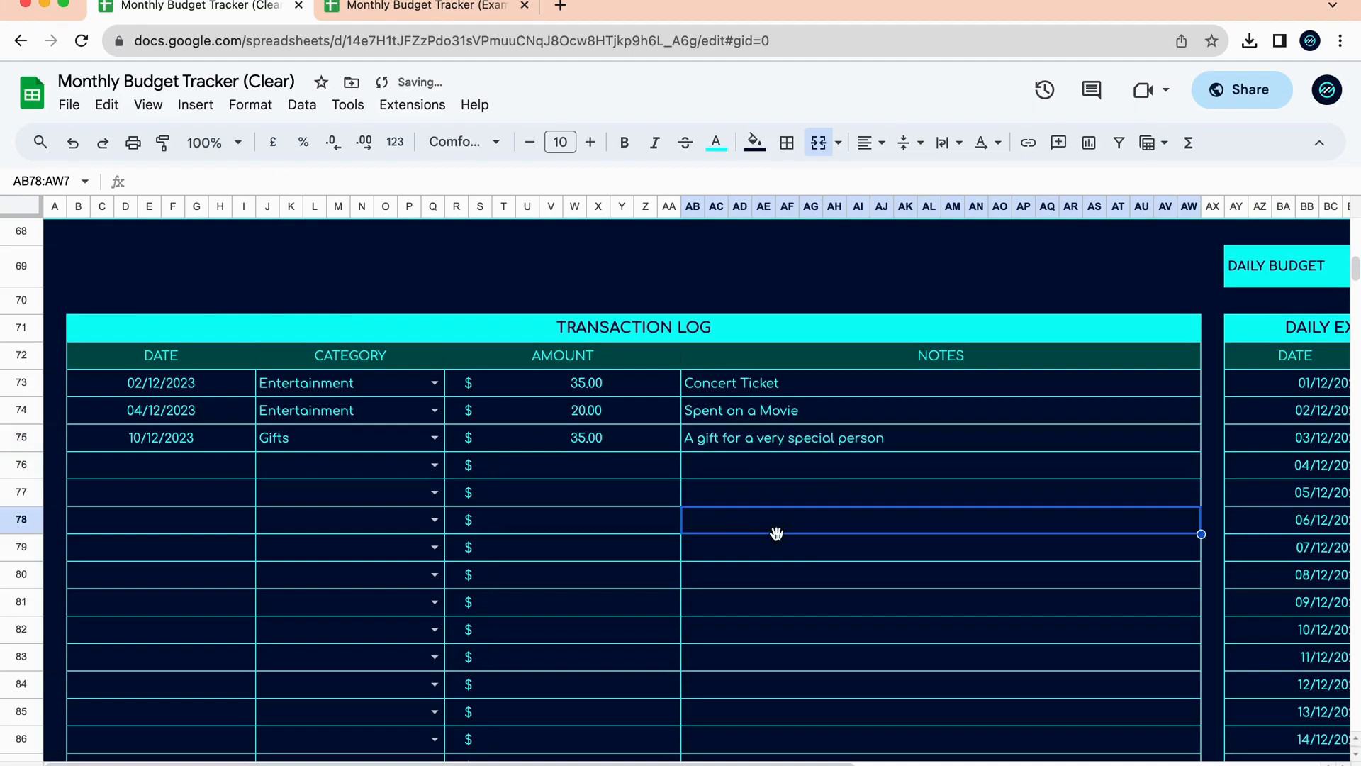
Examine the actual and left amounts in the Expenses table, including the Gifts row and the Leisure row's actual formula.
scroll(778, 553, up, 15)
scroll(778, 568, up, 3)
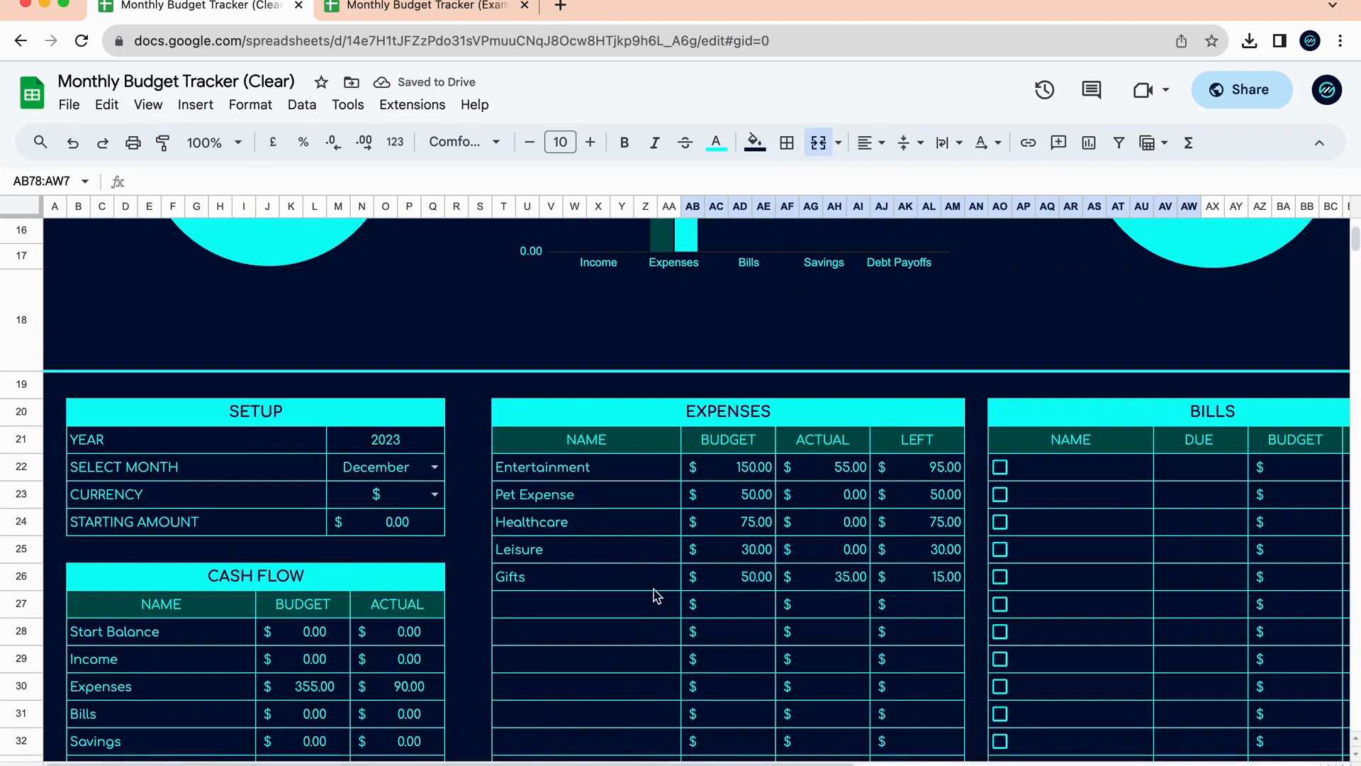
scroll(760, 660, down, 5)
scroll(769, 532, up, 4)
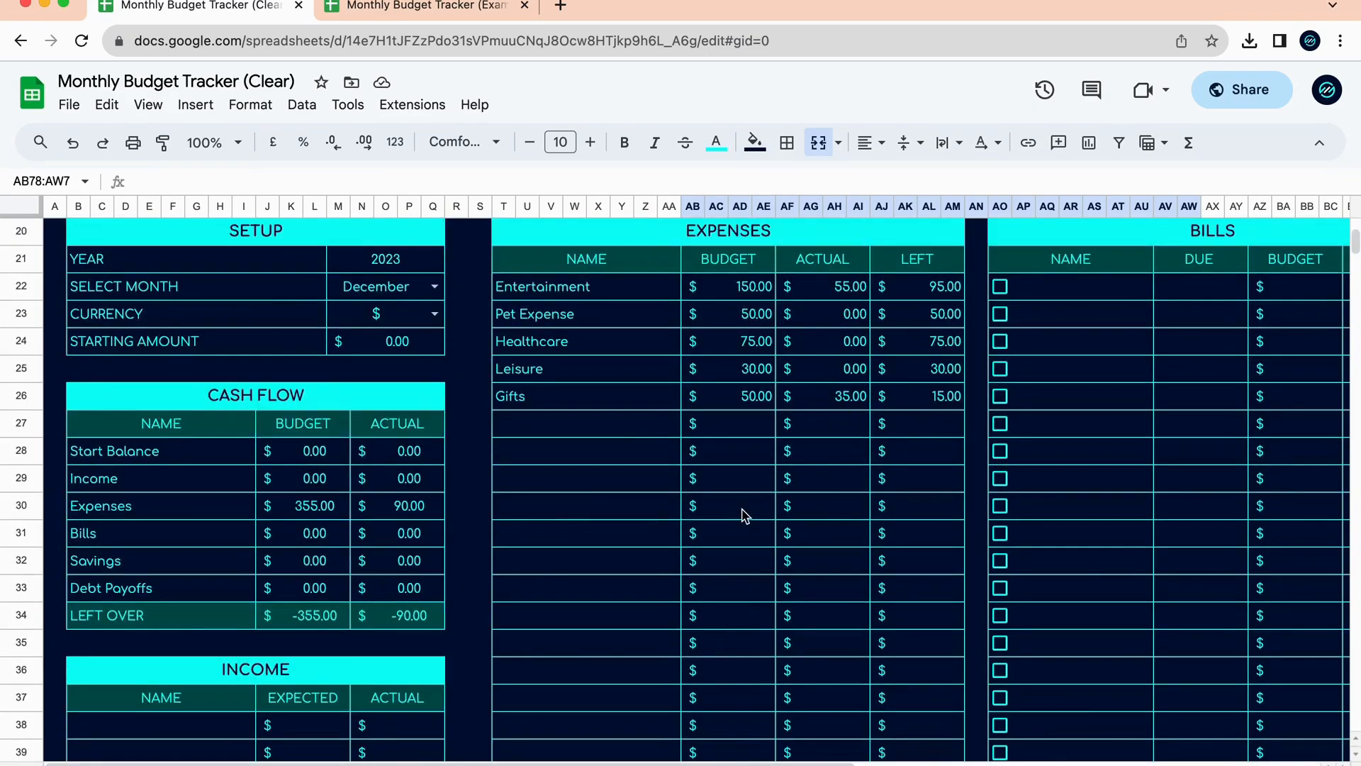
scroll(744, 516, down, 10)
scroll(744, 515, up, 10)
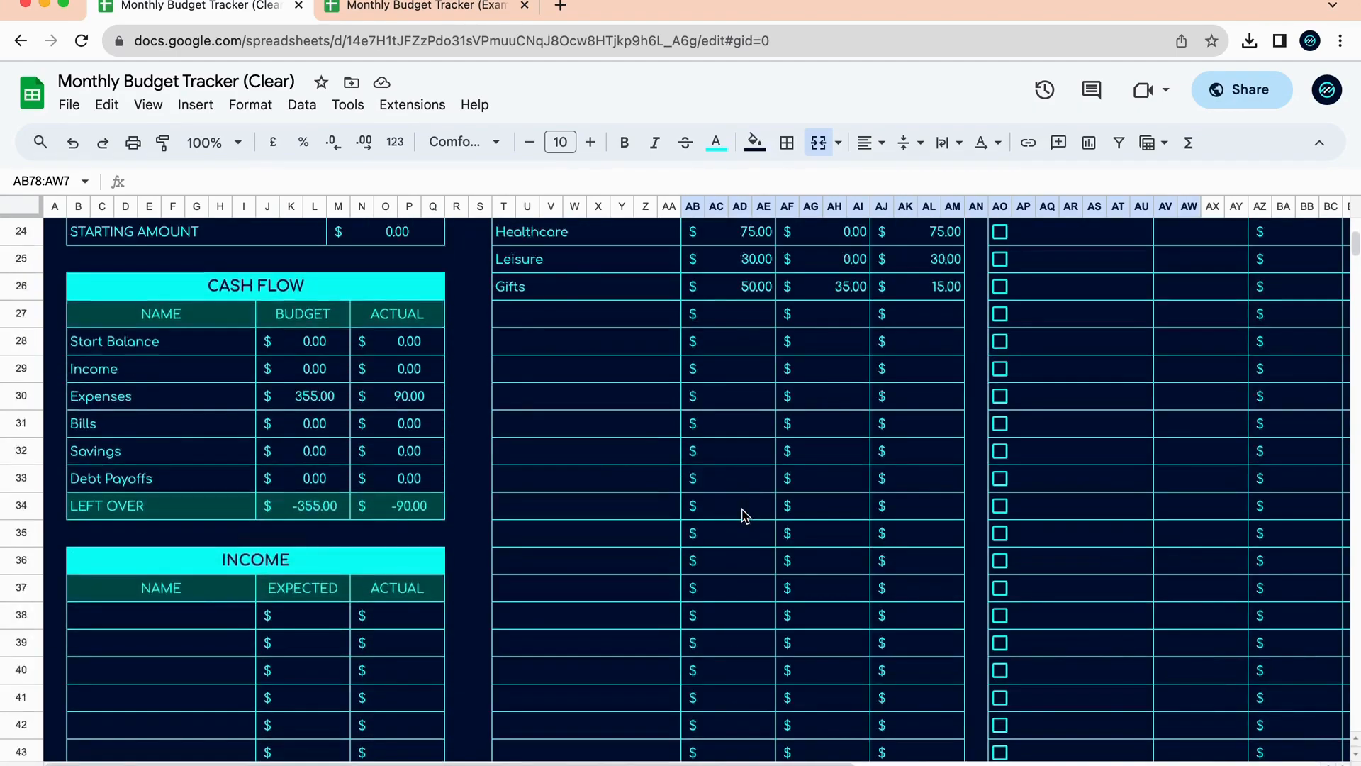
scroll(745, 515, up, 2)
click(851, 368)
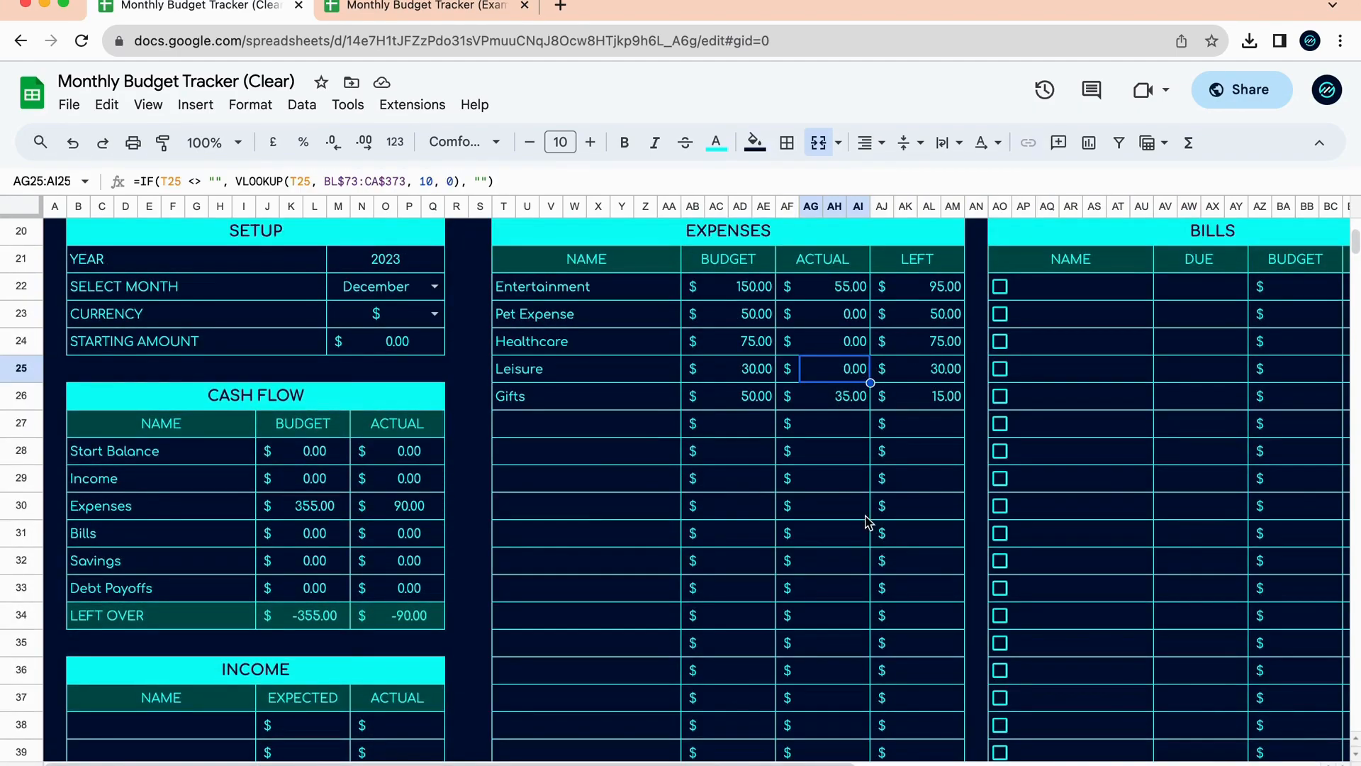
Start a Transaction Log entry in row 76 dated 2 dec with the category Pet Expense.
scroll(866, 523, down, 15)
scroll(866, 522, up, 4)
scroll(435, 611, down, 5)
scroll(533, 591, up, 1)
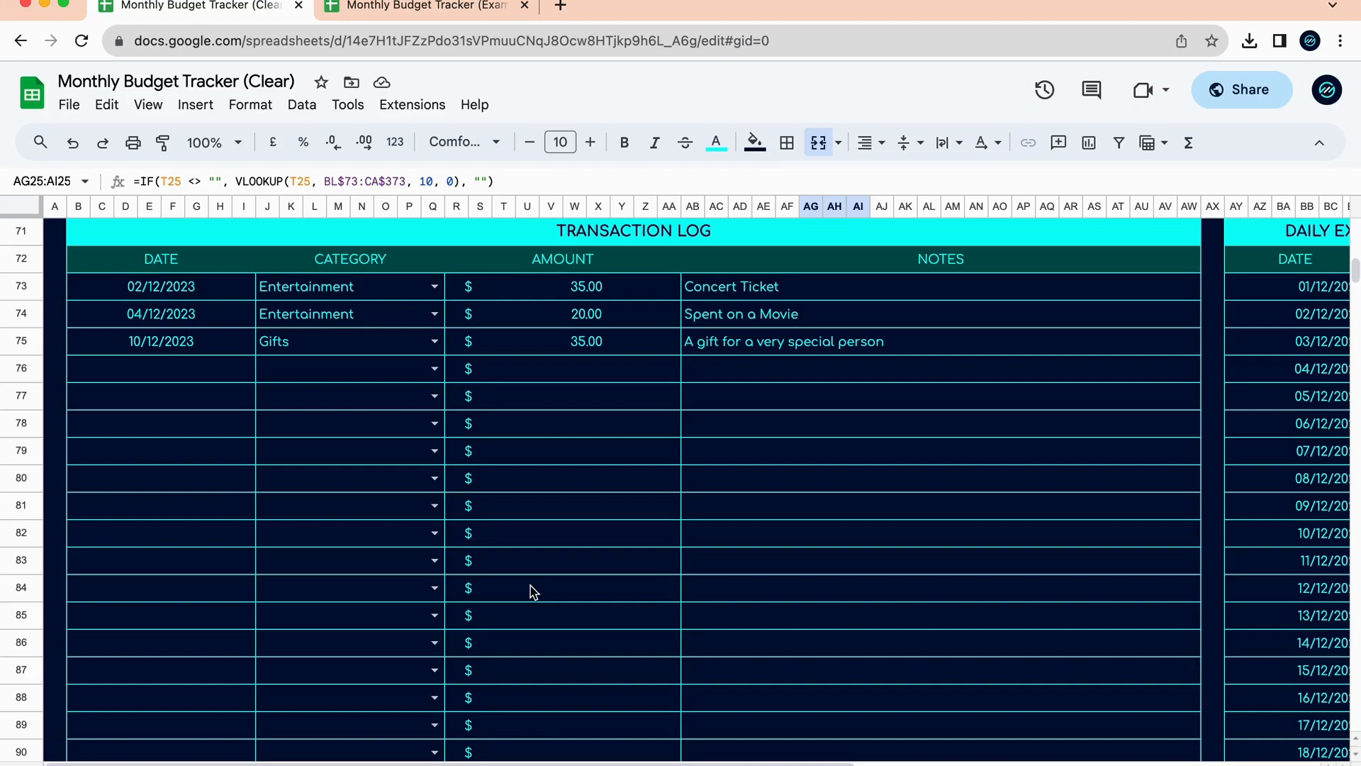
click(198, 371)
text(2 dec)
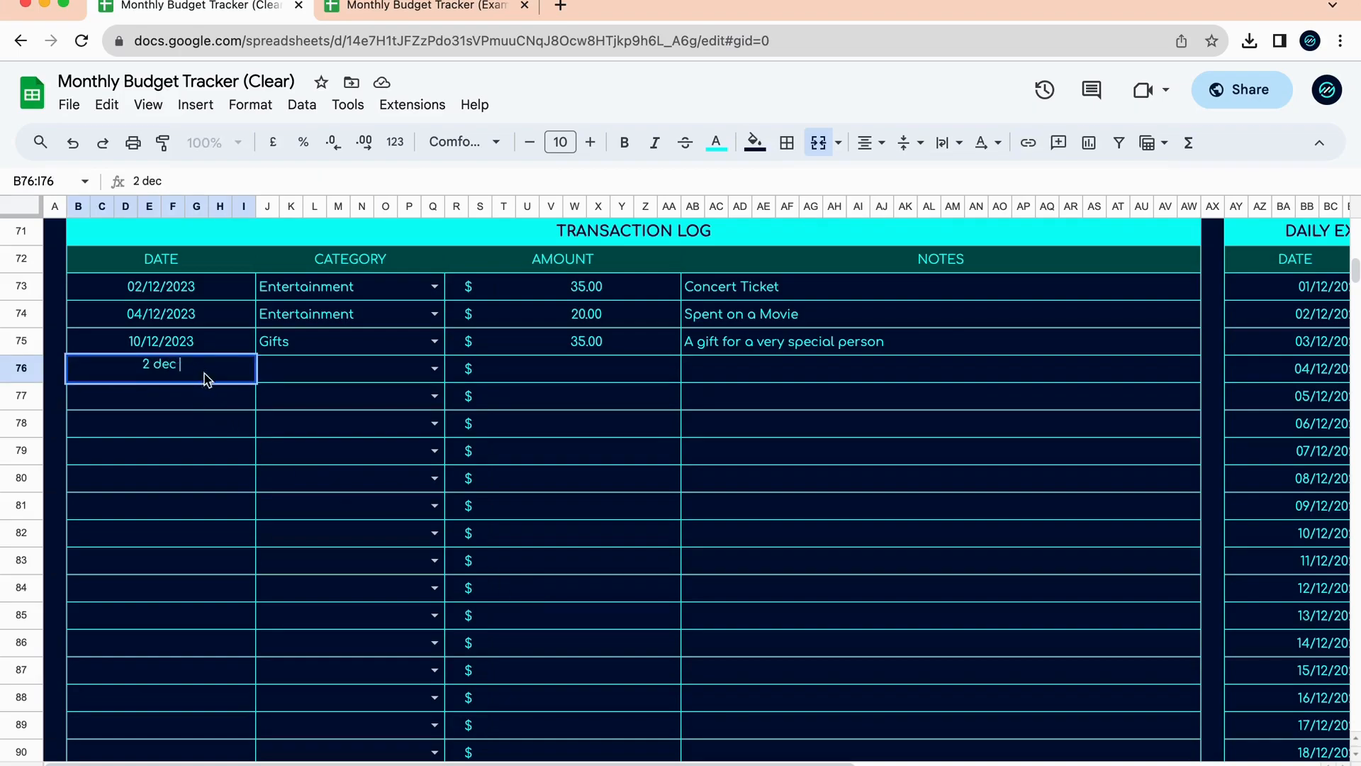
key(Return)
click(423, 367)
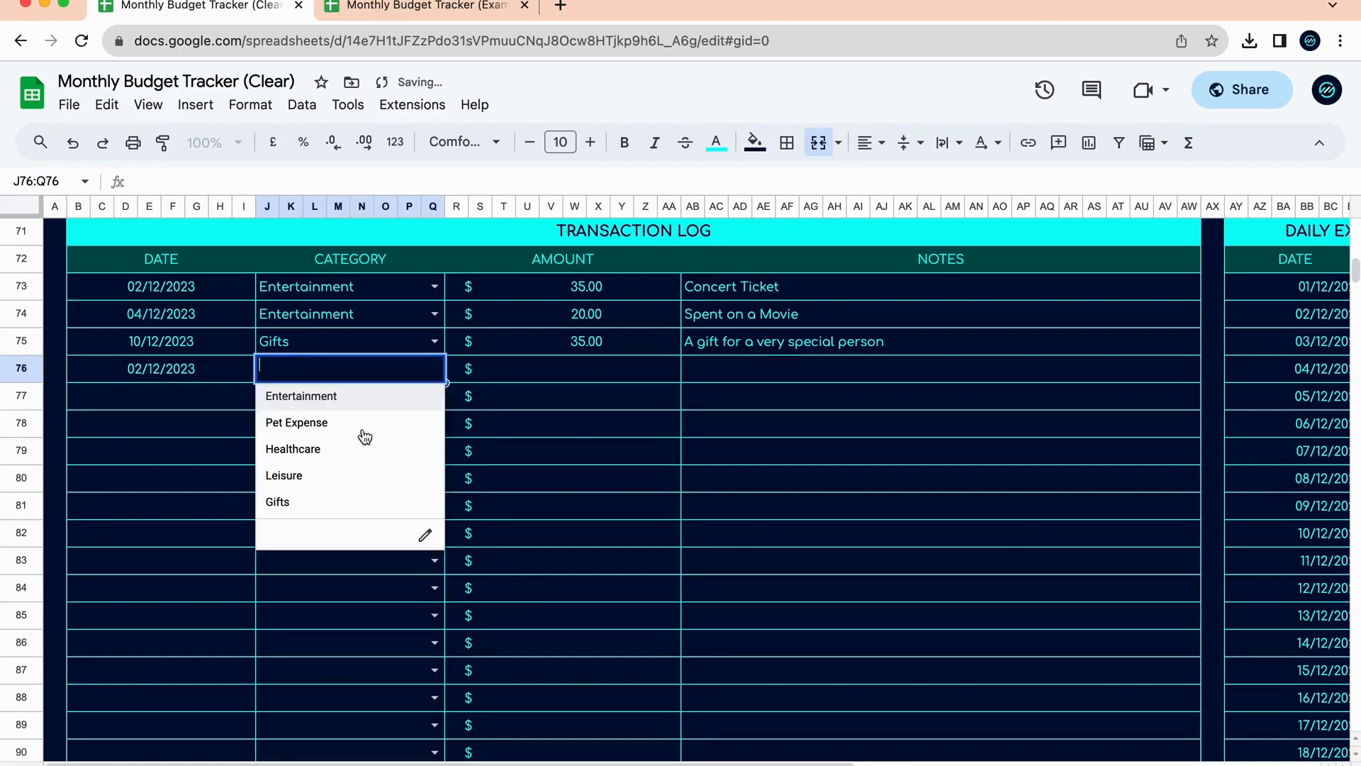
click(372, 423)
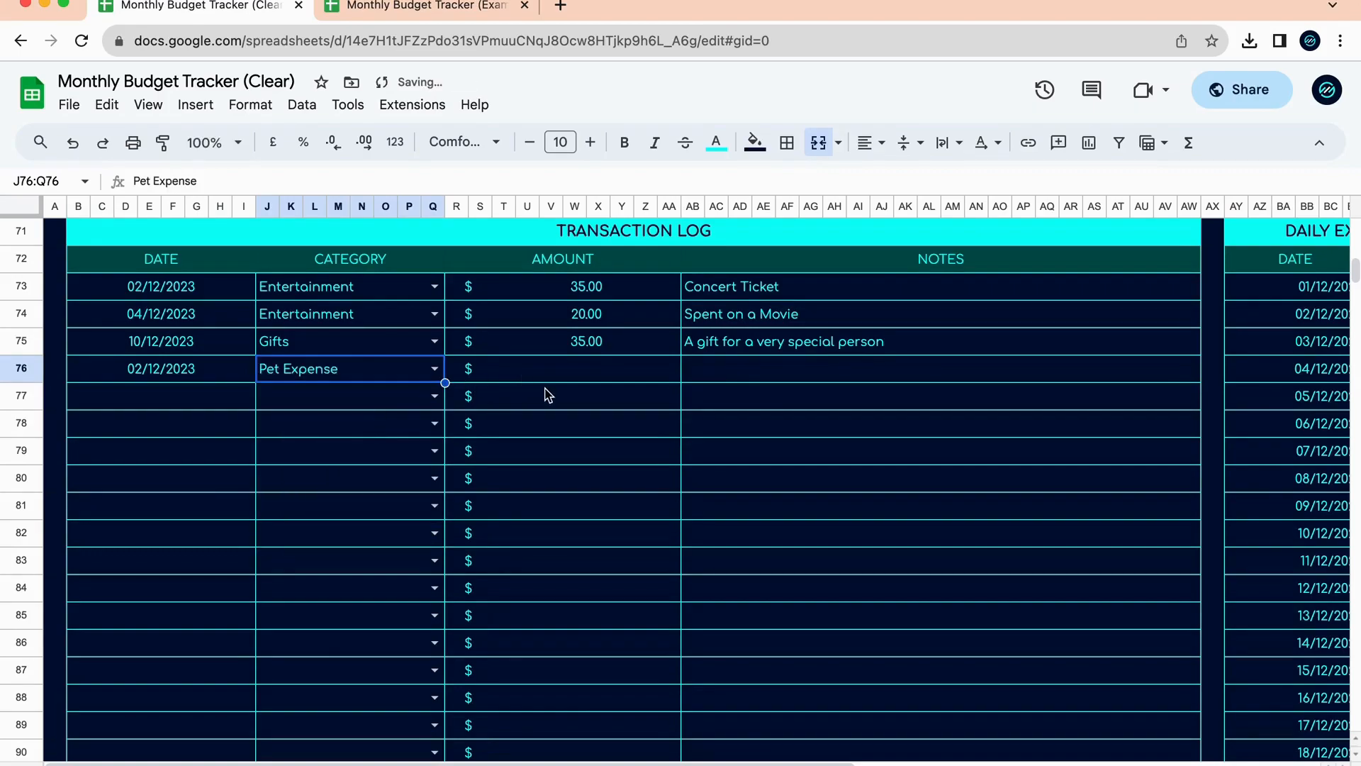
Give the Pet Expense transaction an amount of 20 and the note "Bought dog food".
click(597, 368)
text(20)
click(876, 377)
text(Bought fo)
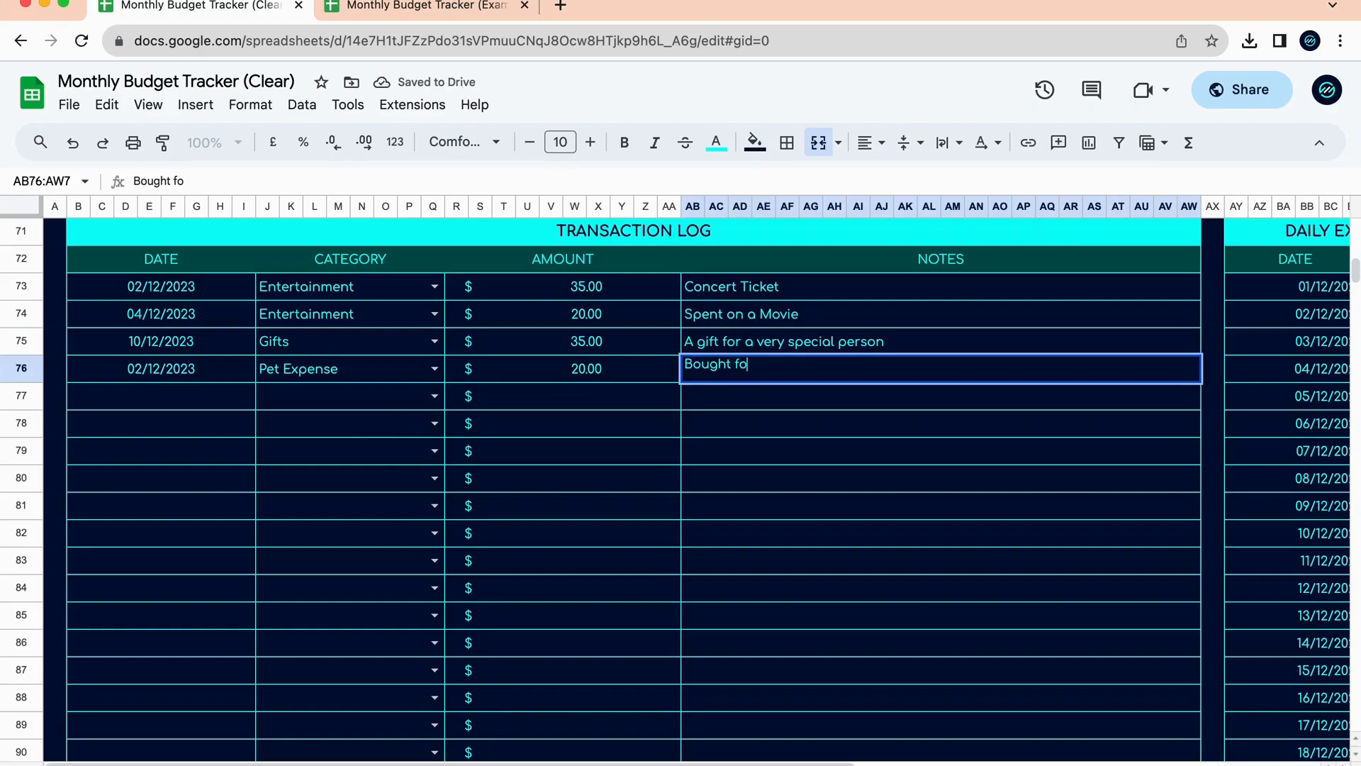
text(g )
text(od)
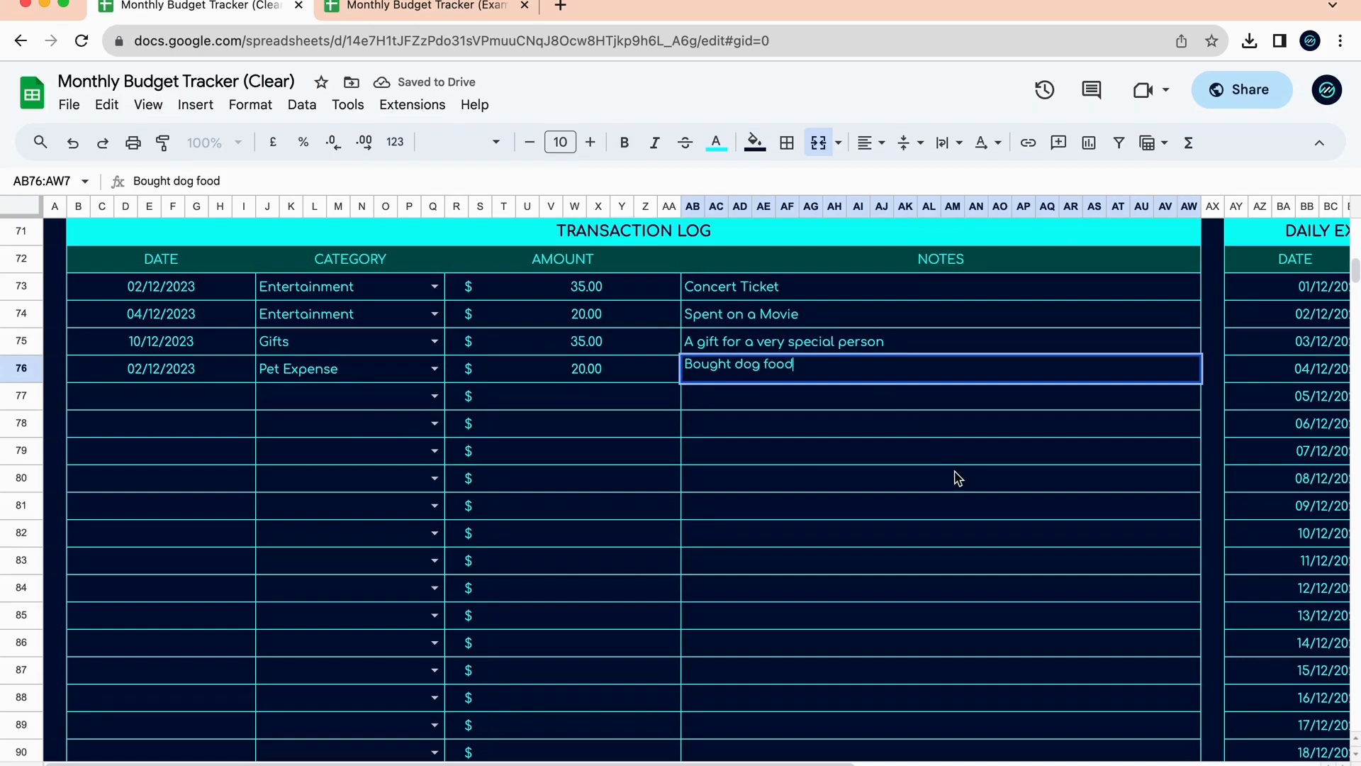
click(953, 477)
Check the Pet Expense row in the Expenses table and the dated amounts in the daily table beside the Transaction Log.
scroll(957, 479, up, 15)
scroll(957, 482, up, 5)
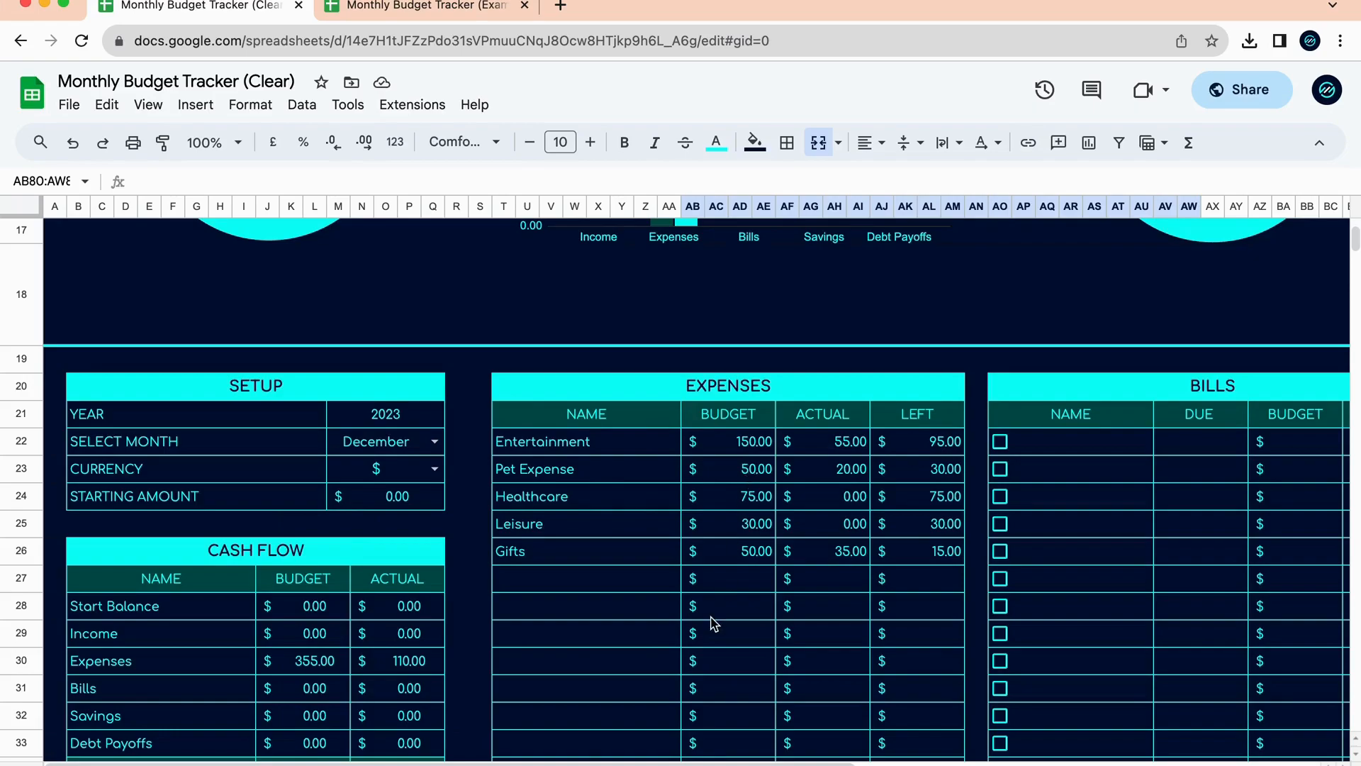
scroll(714, 624, down, 20)
scroll(713, 624, right, 3)
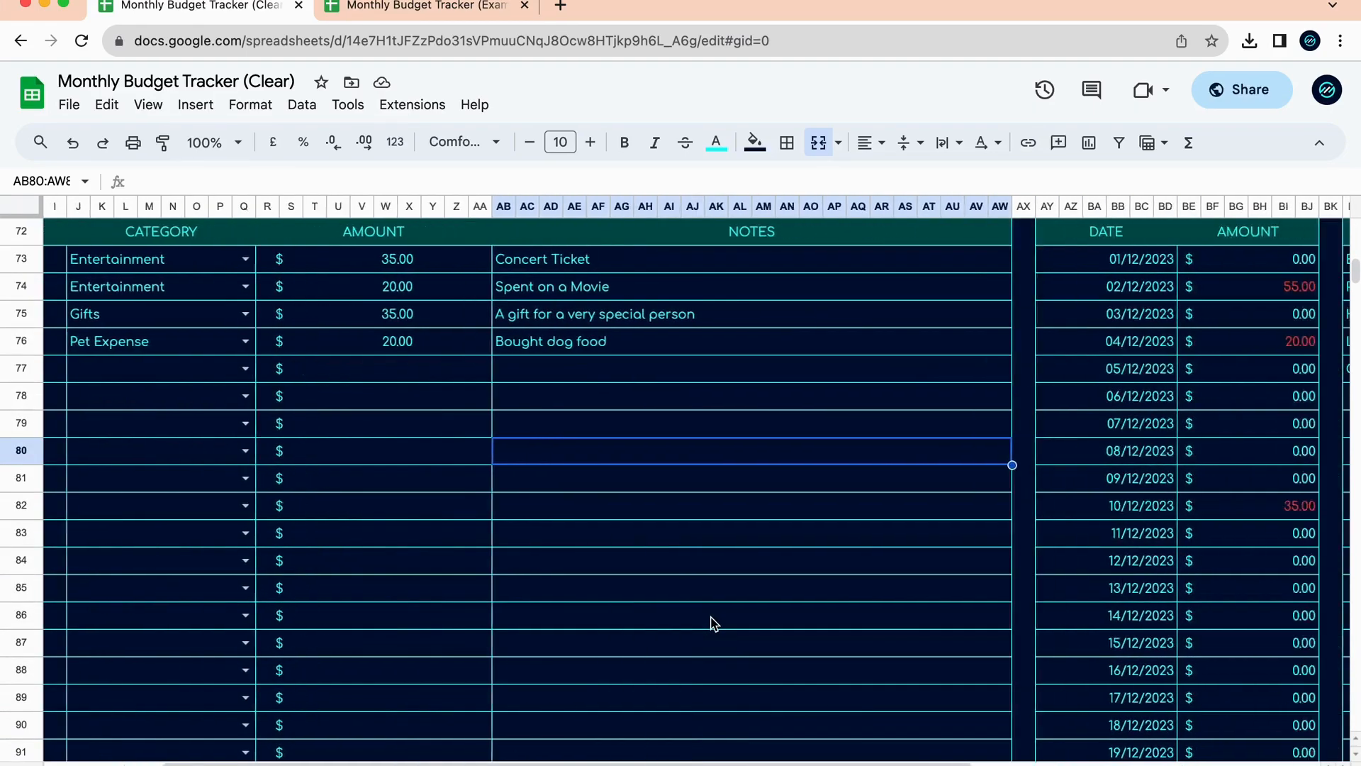
Examine the Daily Expenditure and Expense Breakdown tables together with the Daily Expenditure and Spending Breakdown charts.
scroll(713, 624, right, 5)
scroll(714, 624, up, 4)
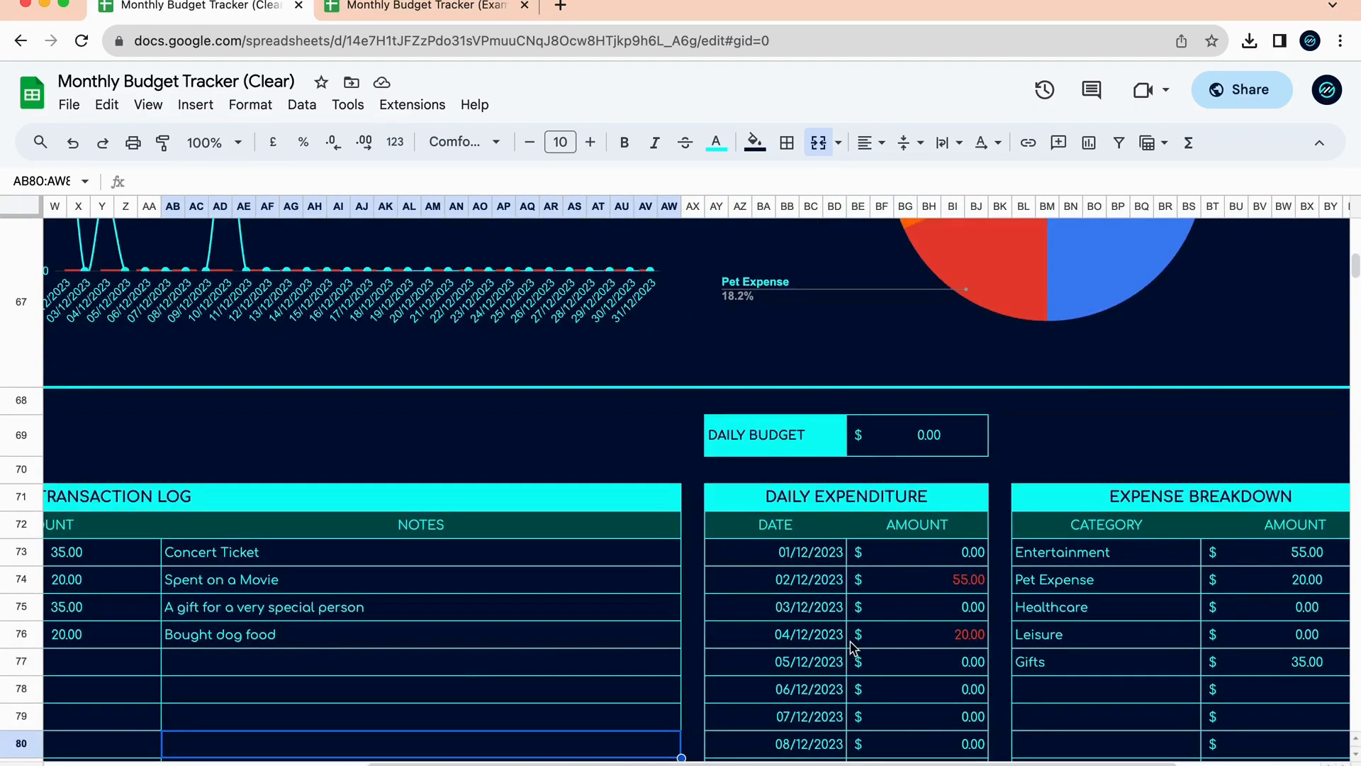
scroll(854, 648, down, 4)
scroll(854, 648, up, 5)
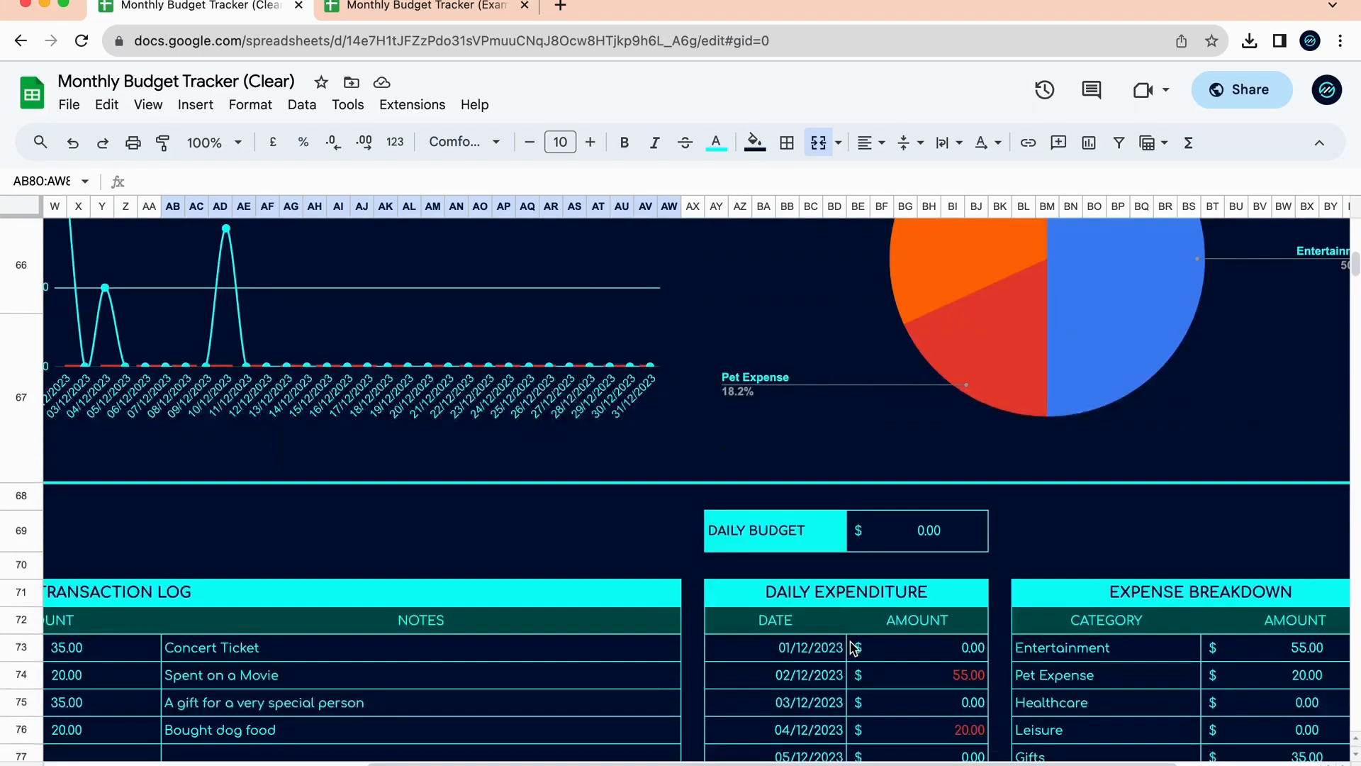
scroll(854, 647, down, 1)
scroll(825, 555, down, 5)
scroll(825, 555, down, 1)
scroll(976, 363, up, 5)
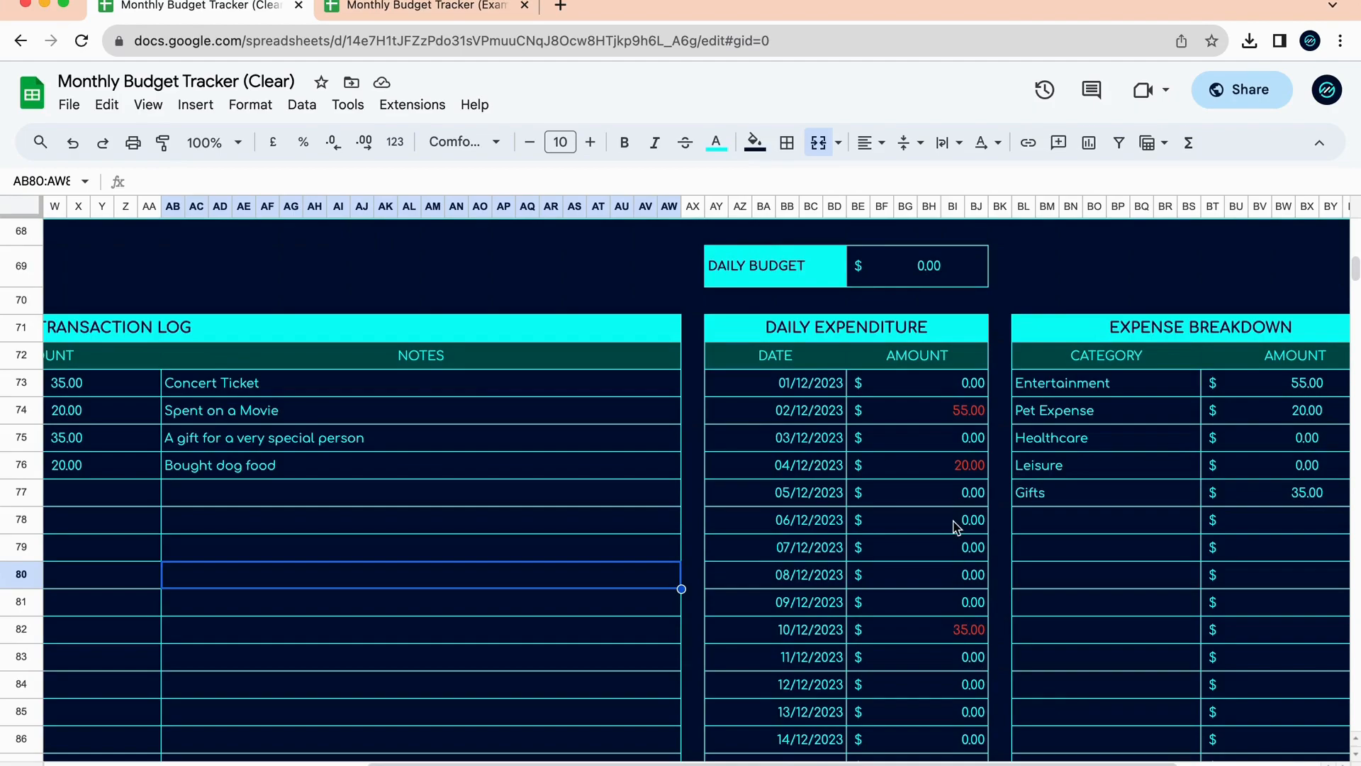
scroll(599, 478, up, 5)
scroll(644, 480, left, 2)
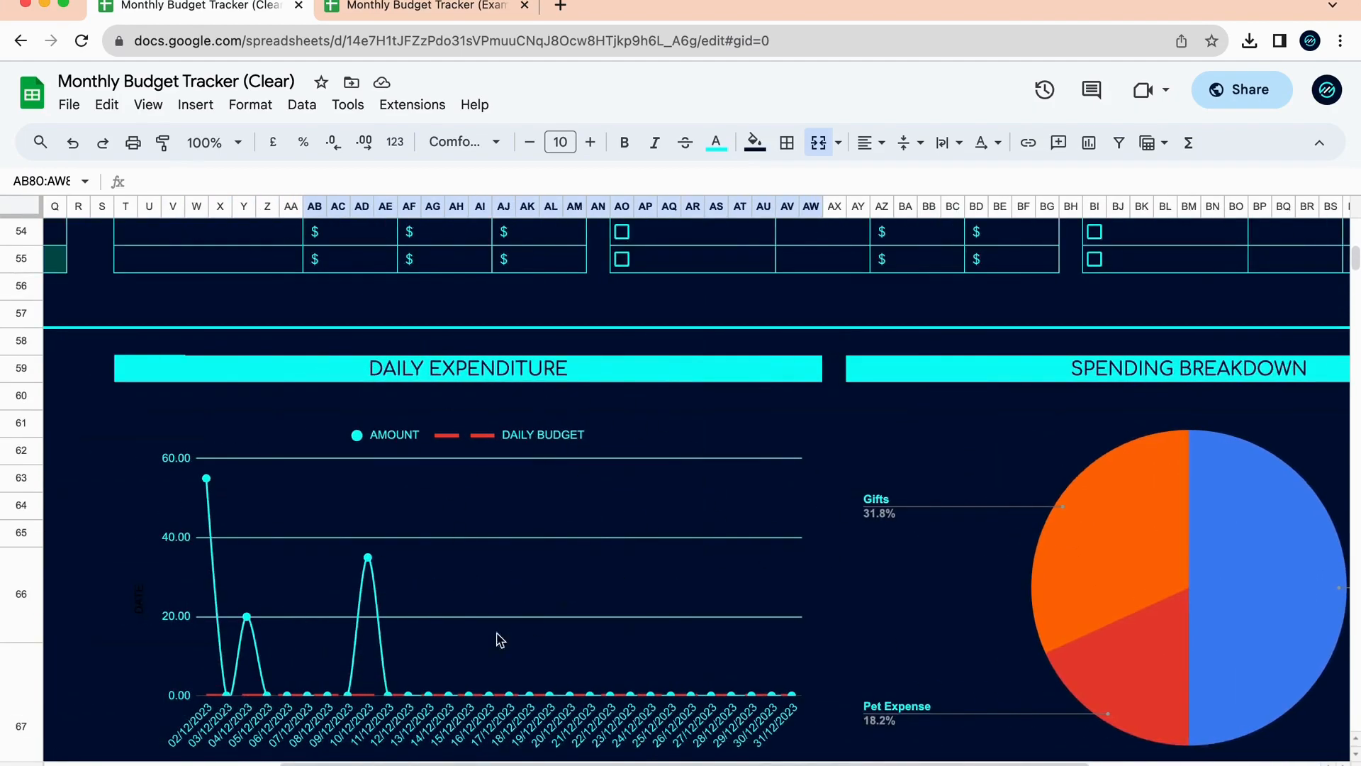
scroll(517, 616, down, 5)
Inspect the formulas behind the first date and the 02/12/2023 and 04/12/2023 amounts in the Daily Expenditure table.
click(970, 298)
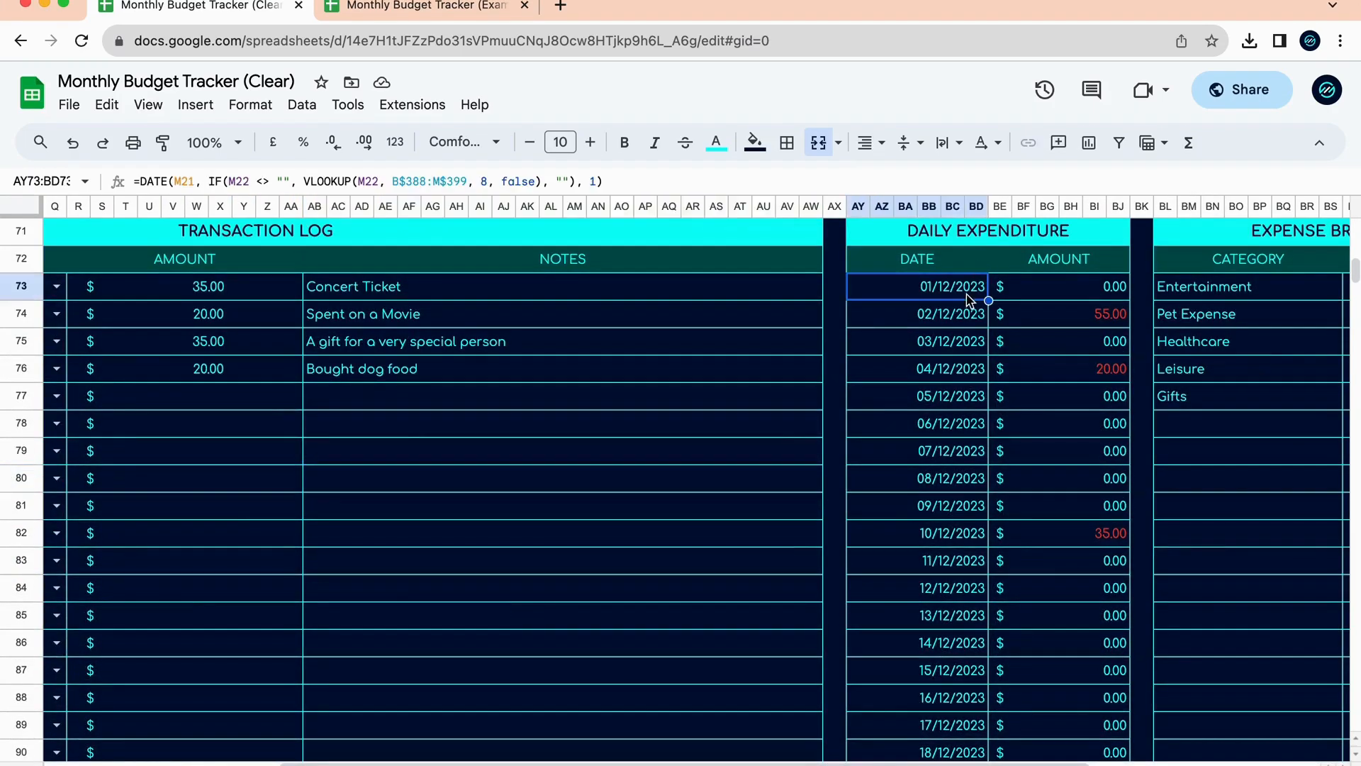
click(1107, 316)
double_click(1107, 316)
click(1109, 366)
click(1109, 319)
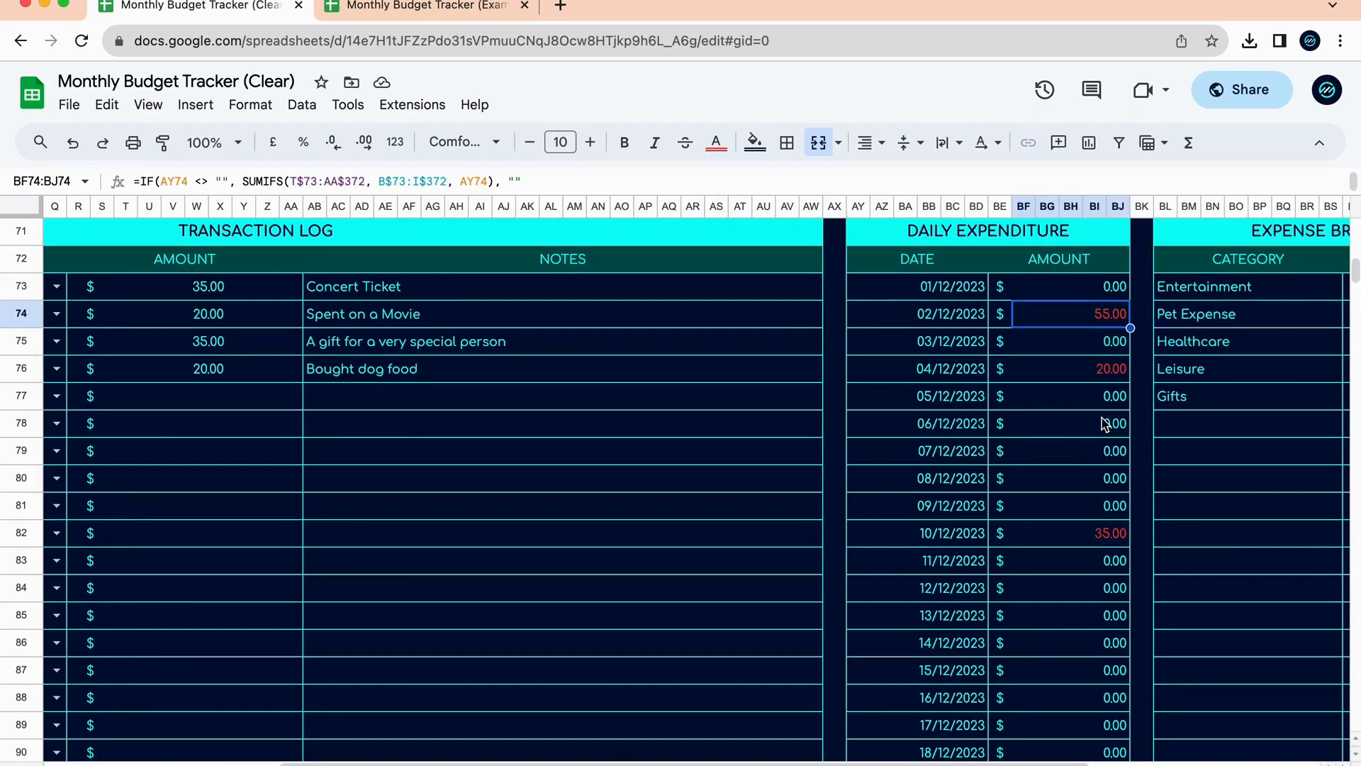
Set the Daily Budget above the Daily Expenditure table to 50.
scroll(1105, 424, up, 2)
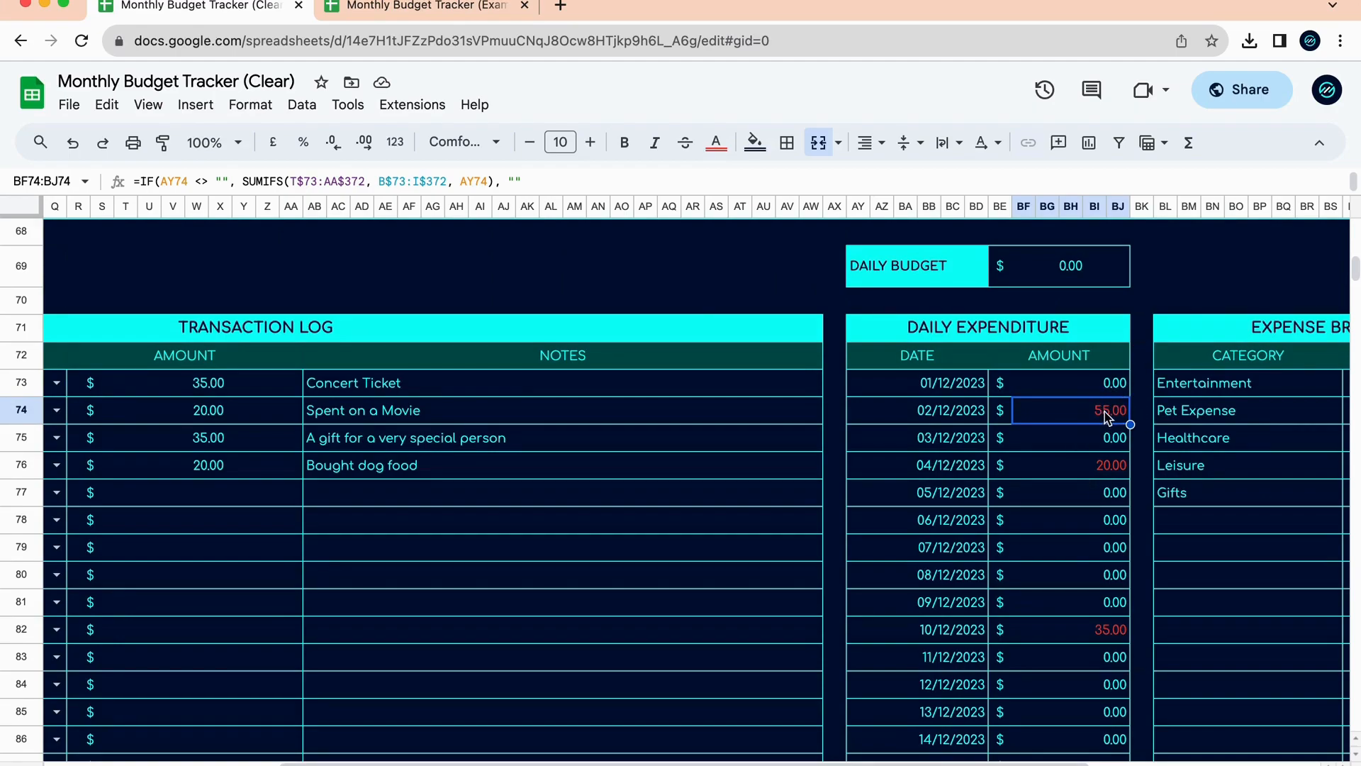
click(1083, 274)
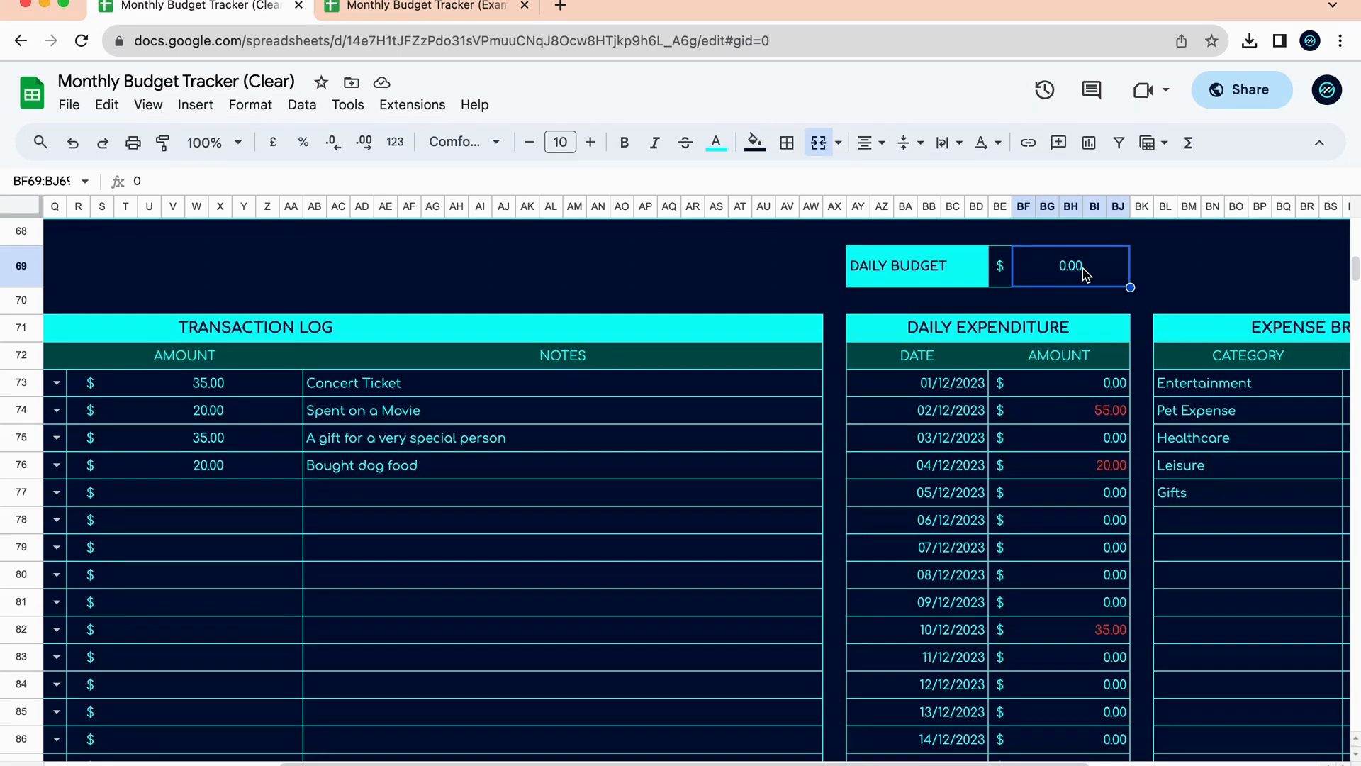
text(50)
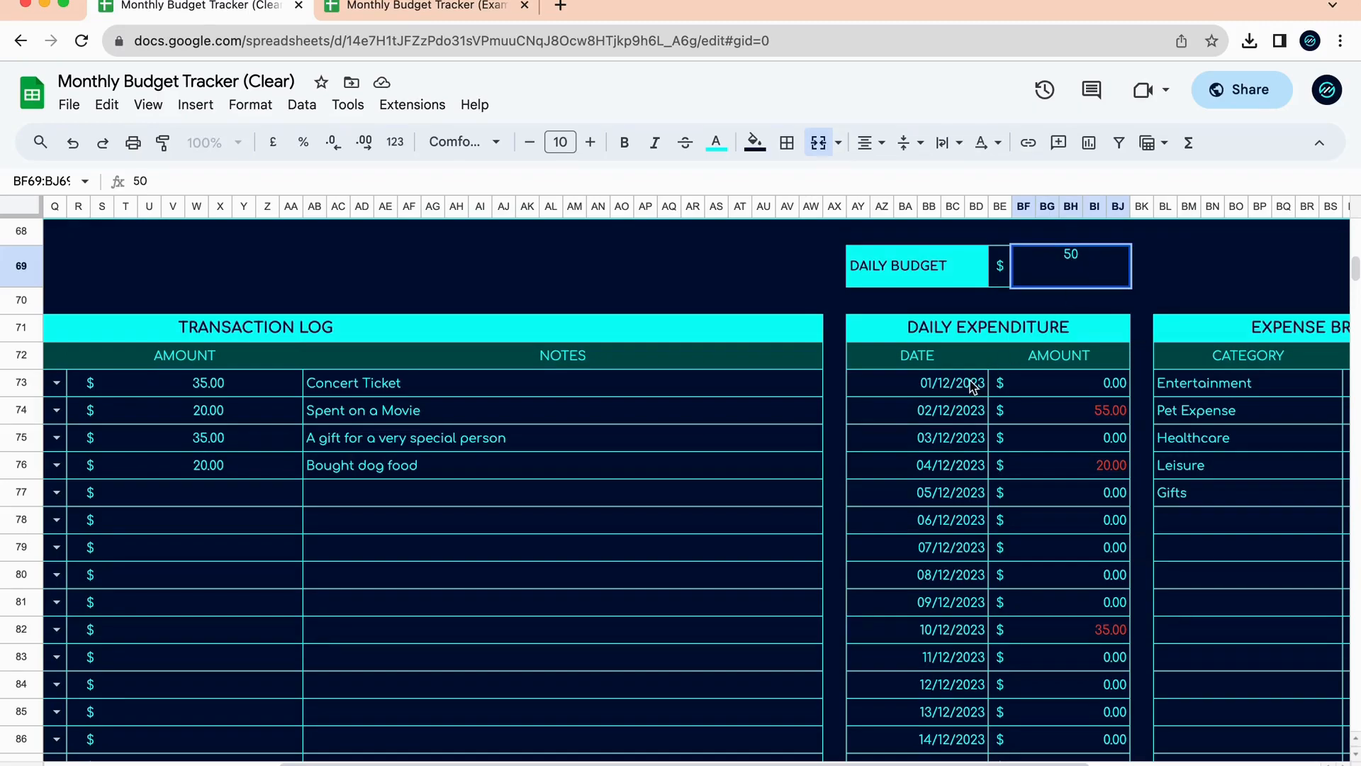
click(972, 385)
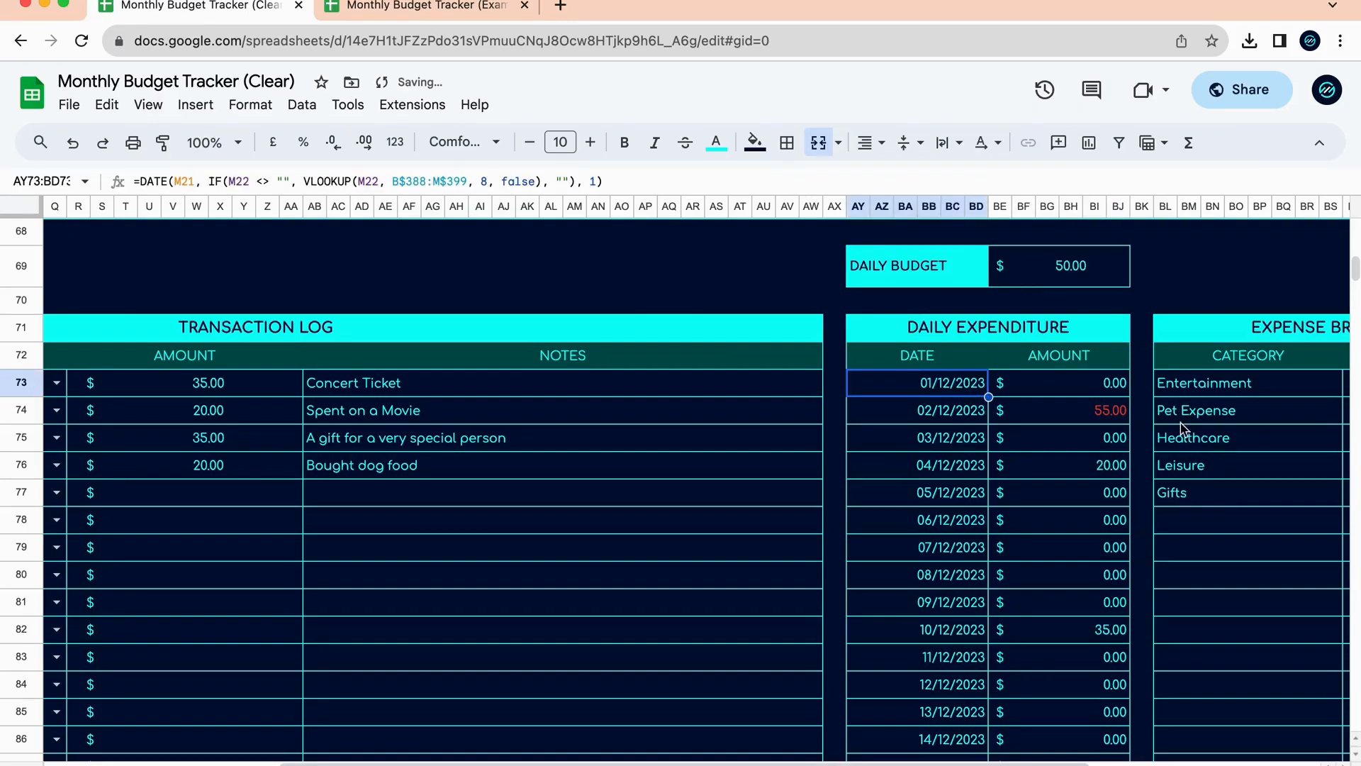
Check the daily budget line in the Daily Expenditure chart and the category shares in the Spending Breakdown chart.
scroll(1074, 581, down, 5)
scroll(1073, 577, up, 10)
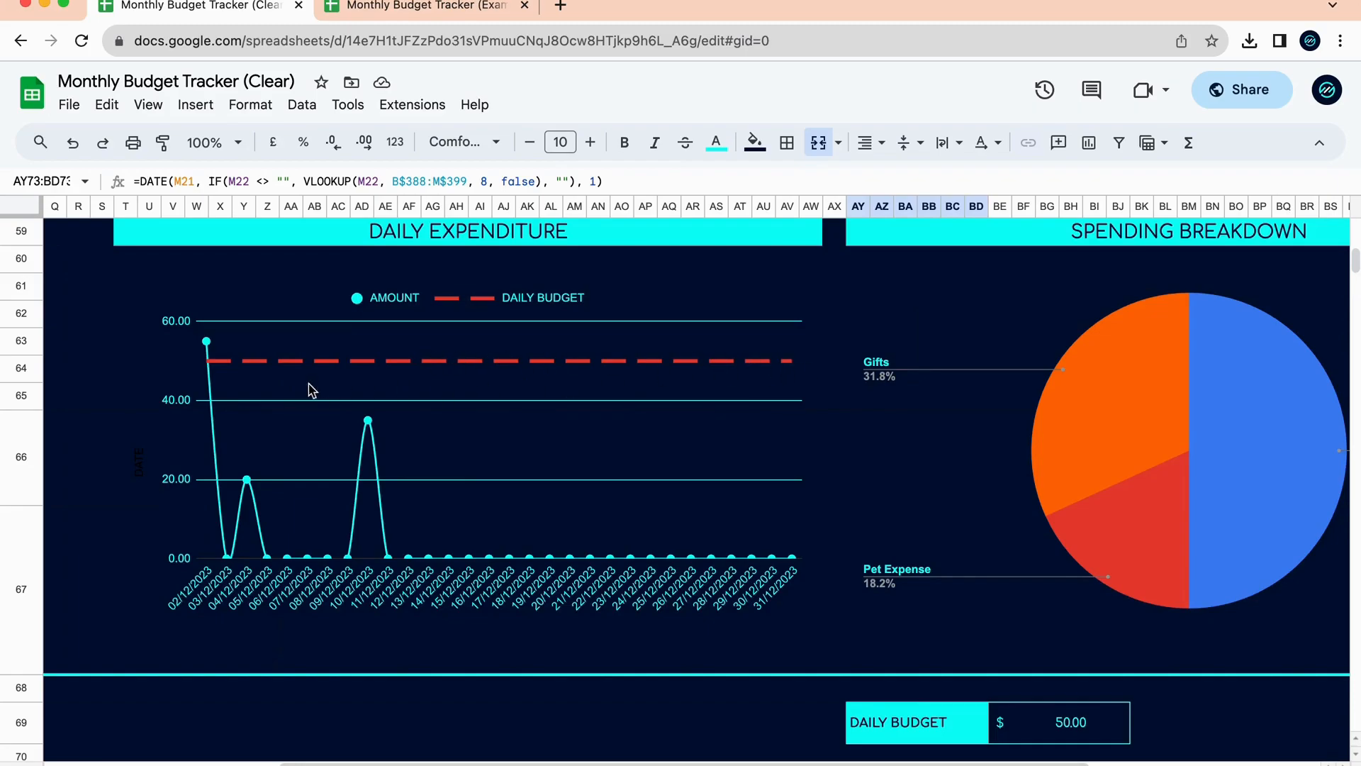
scroll(535, 419, right, 5)
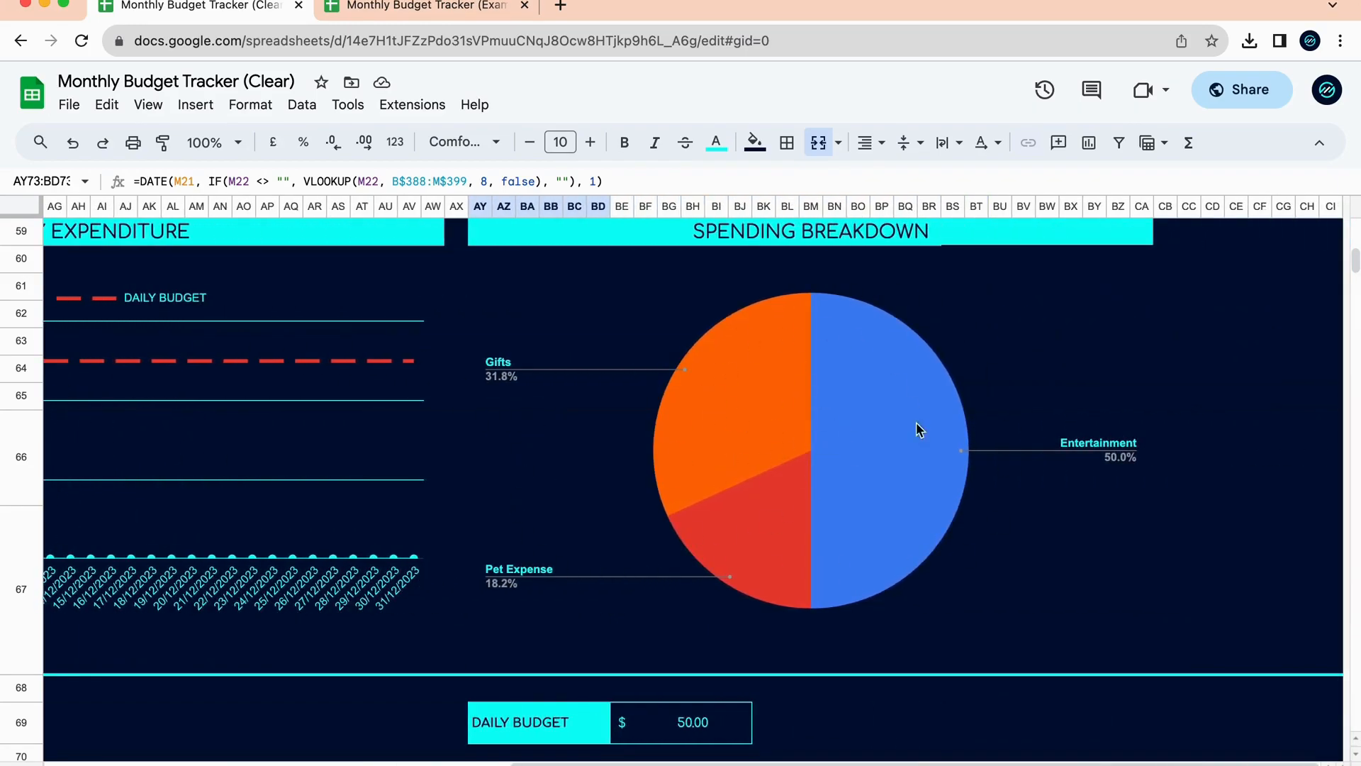
View the Spending Breakdown chart in the Monthly Budget Tracker (Example) file, and return to the Clear tracker.
click(439, 9)
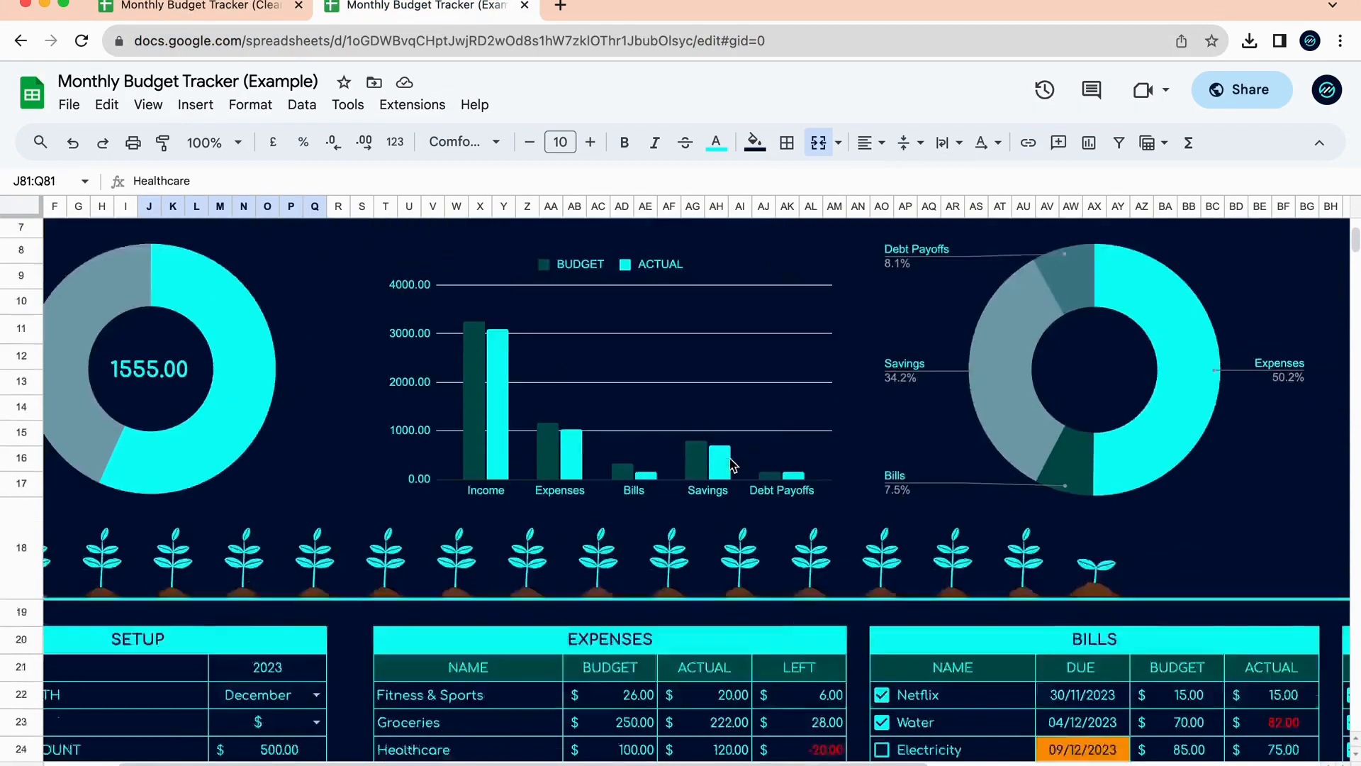
scroll(731, 463, down, 15)
scroll(730, 463, right, 5)
click(741, 273)
click(199, 8)
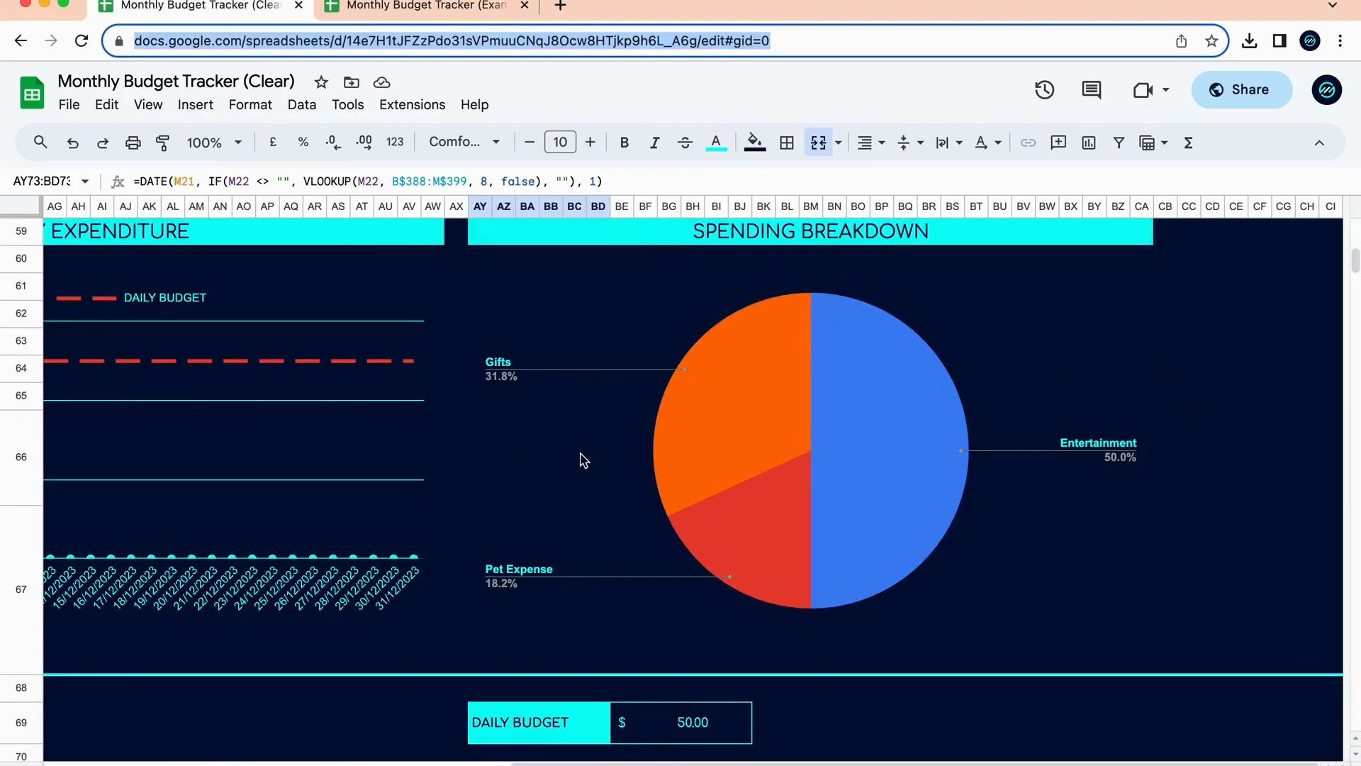
Try to overwrite the Healthcare amount in the Expense Breakdown table with 3.
scroll(688, 507, down, 10)
scroll(614, 518, up, 10)
scroll(613, 517, down, 10)
scroll(632, 674, left, 2)
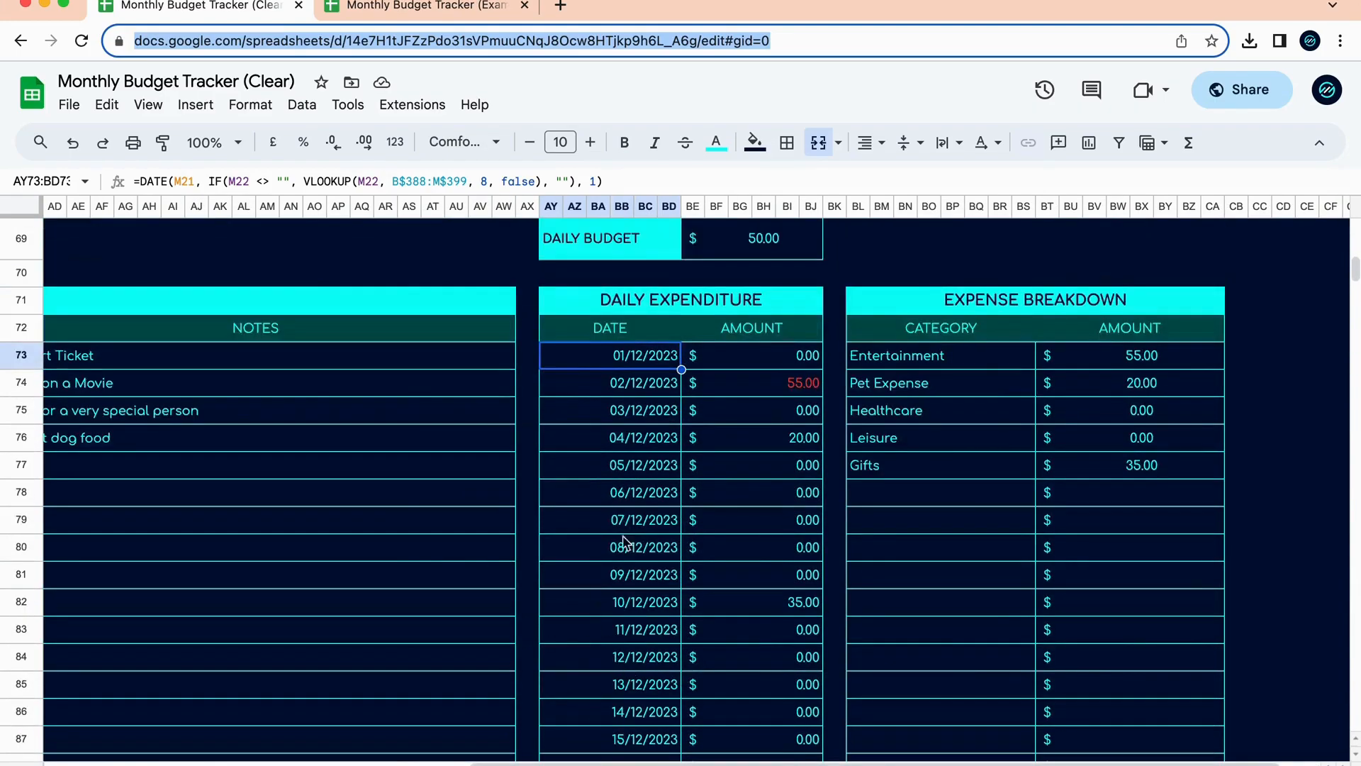
click(929, 396)
click(1152, 409)
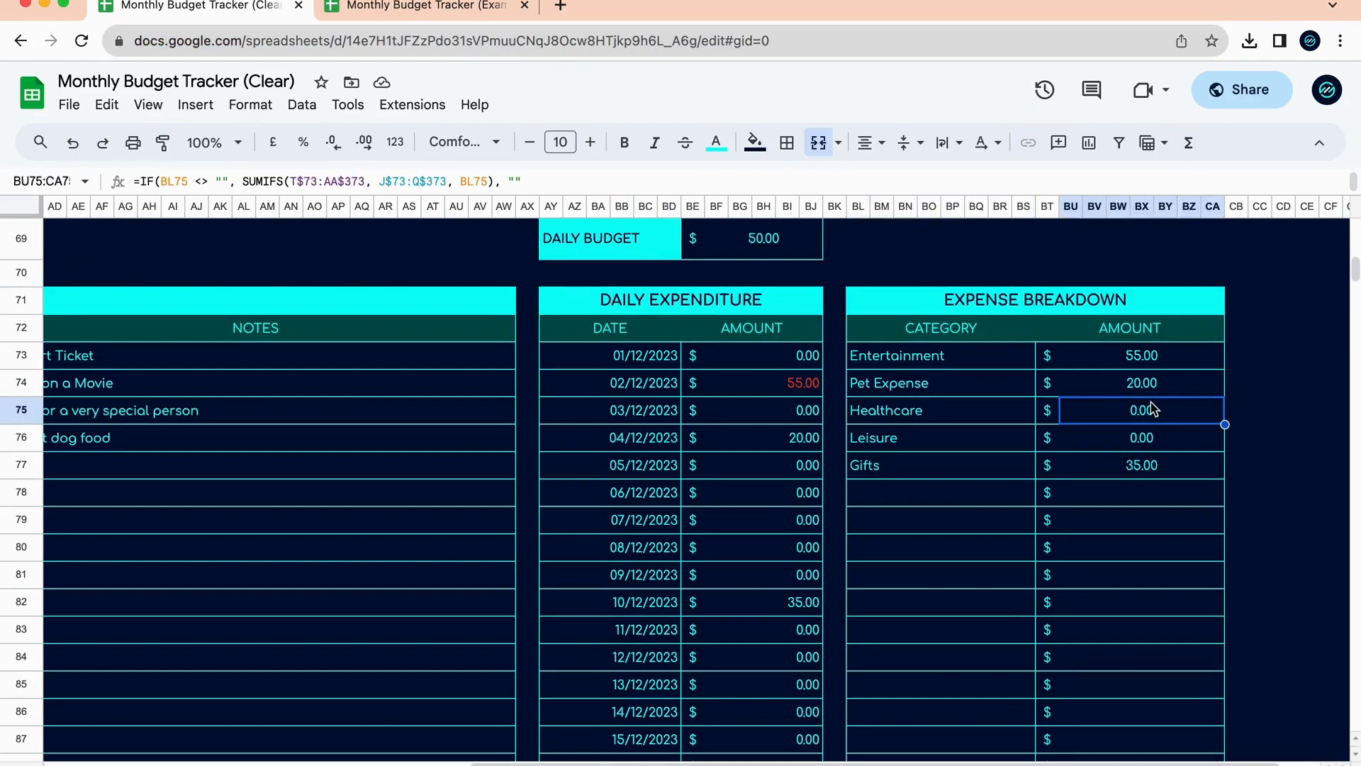
text(8)
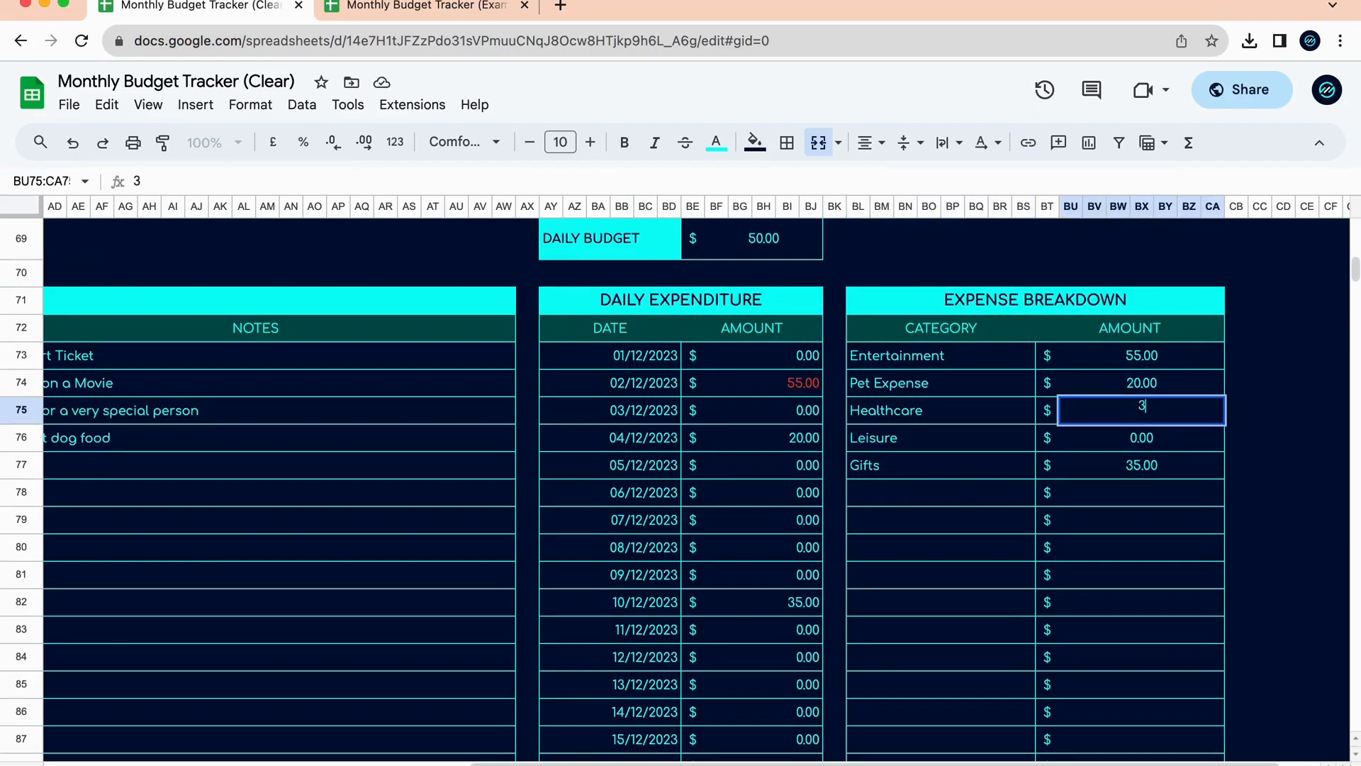
key(Return)
click(793, 532)
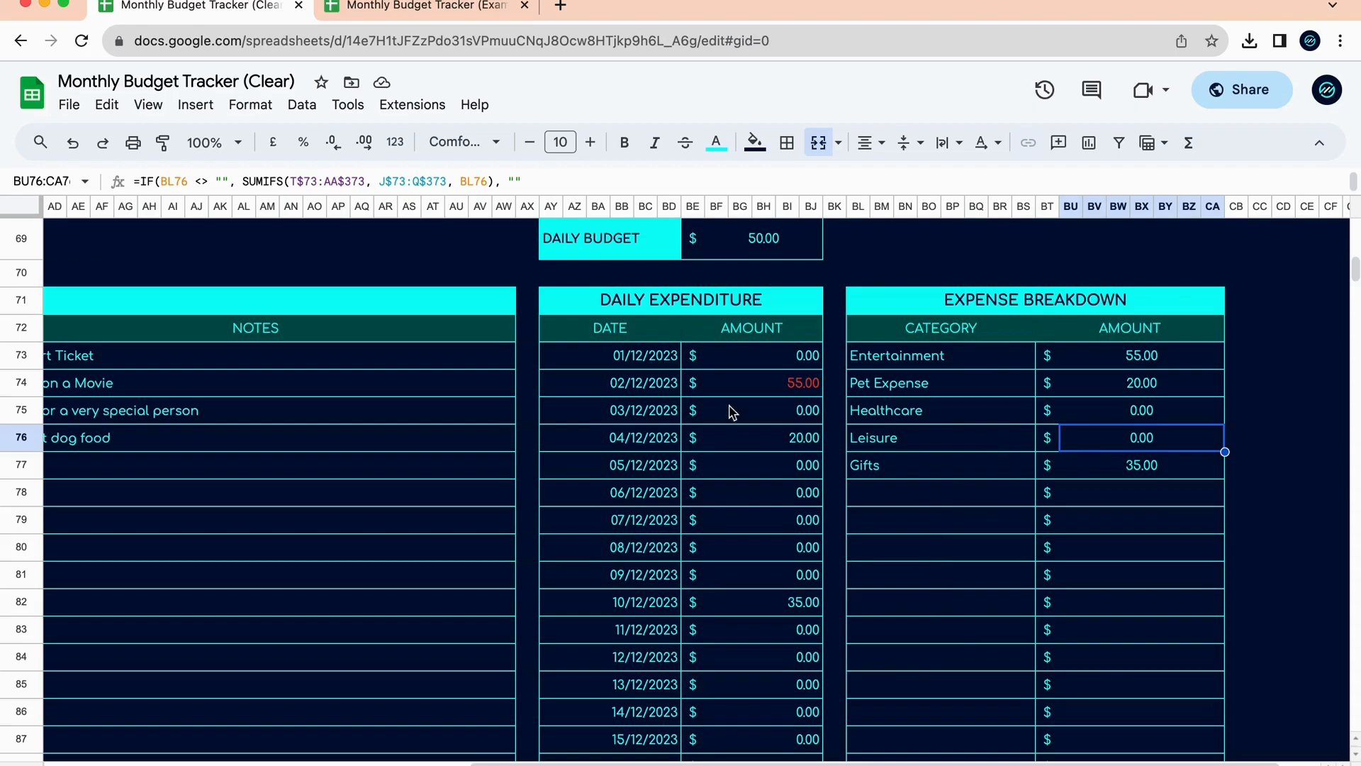
Review the Daily Budget cell, the dashboard charts at the top of the sheet, and the Transaction Log and Daily Expenditure sections.
scroll(649, 389, up, 4)
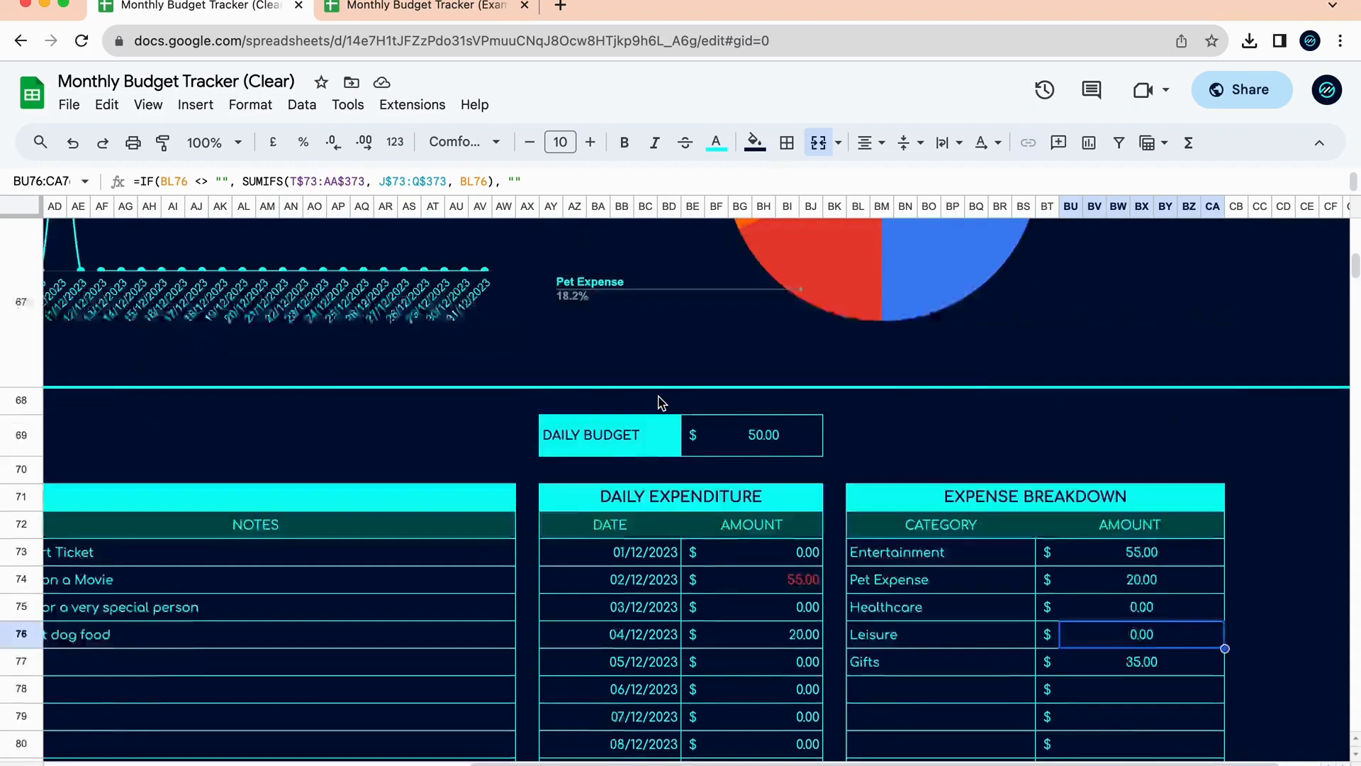
click(760, 544)
scroll(634, 656, left, 10)
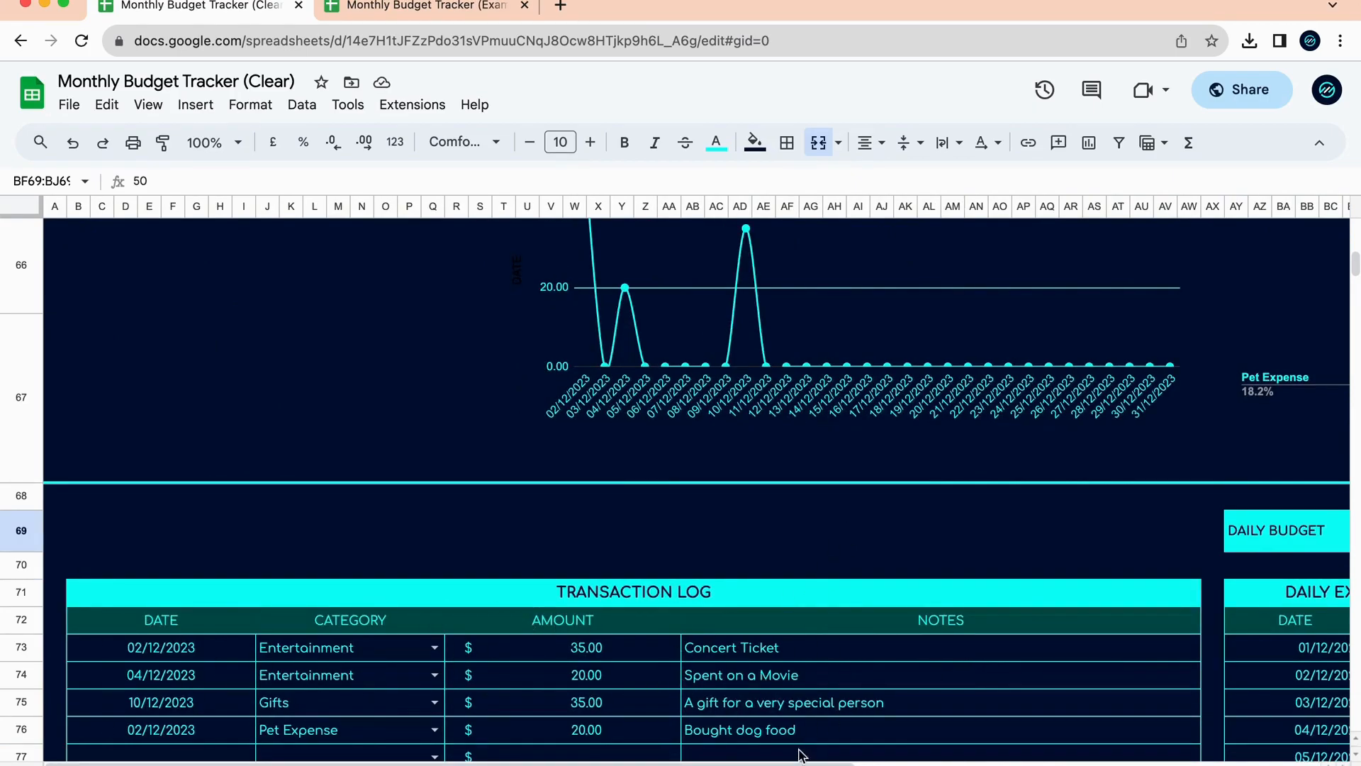
scroll(826, 560, up, 20)
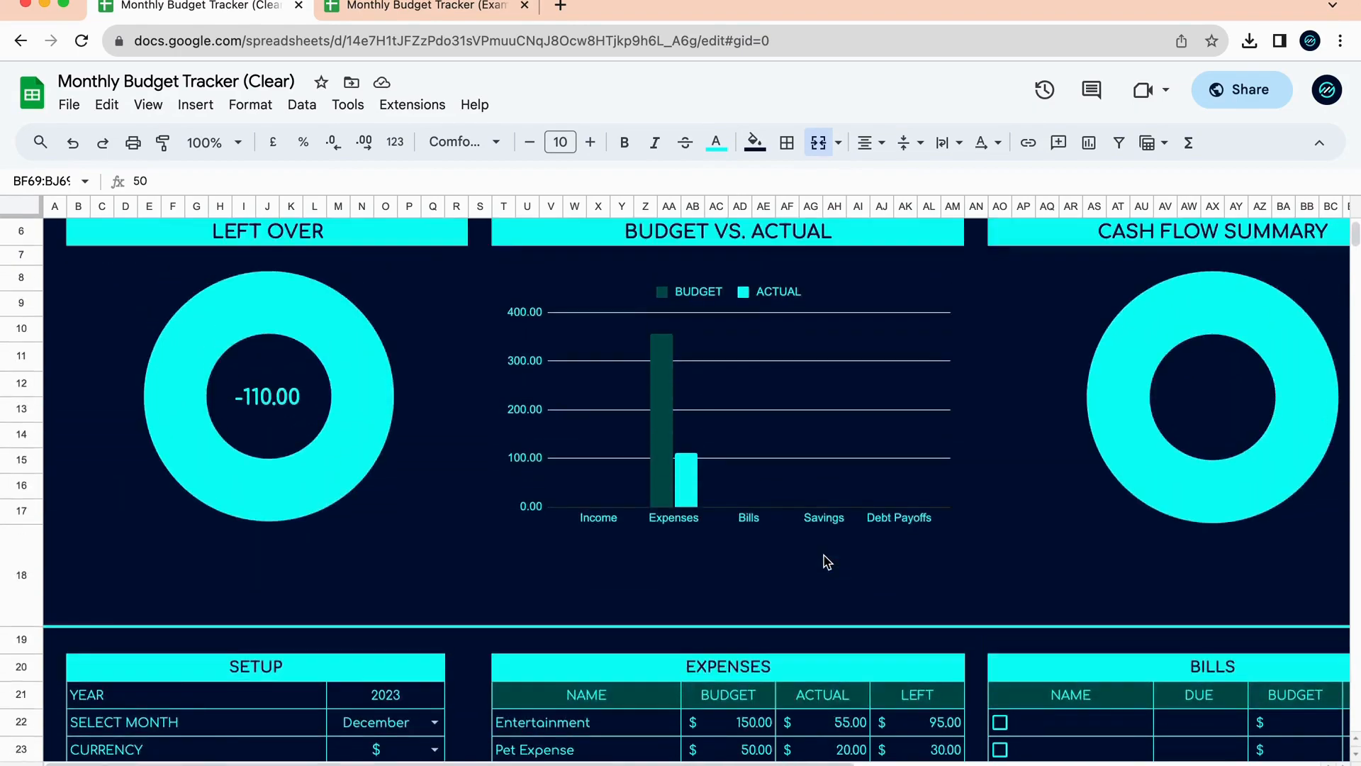
scroll(823, 554, down, 15)
scroll(826, 560, up, 2)
scroll(827, 561, right, 2)
scroll(827, 562, down, 15)
scroll(826, 562, right, 6)
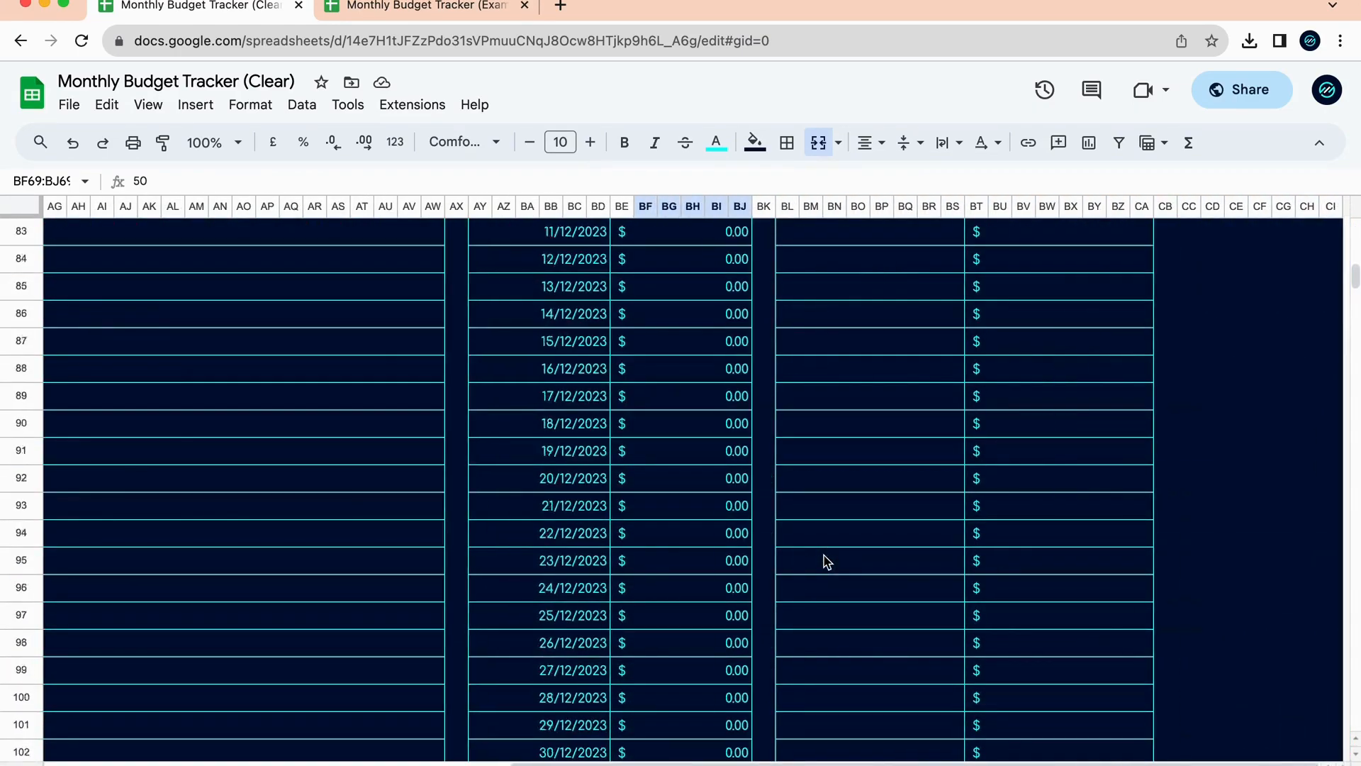
scroll(827, 561, up, 10)
scroll(826, 562, left, 7)
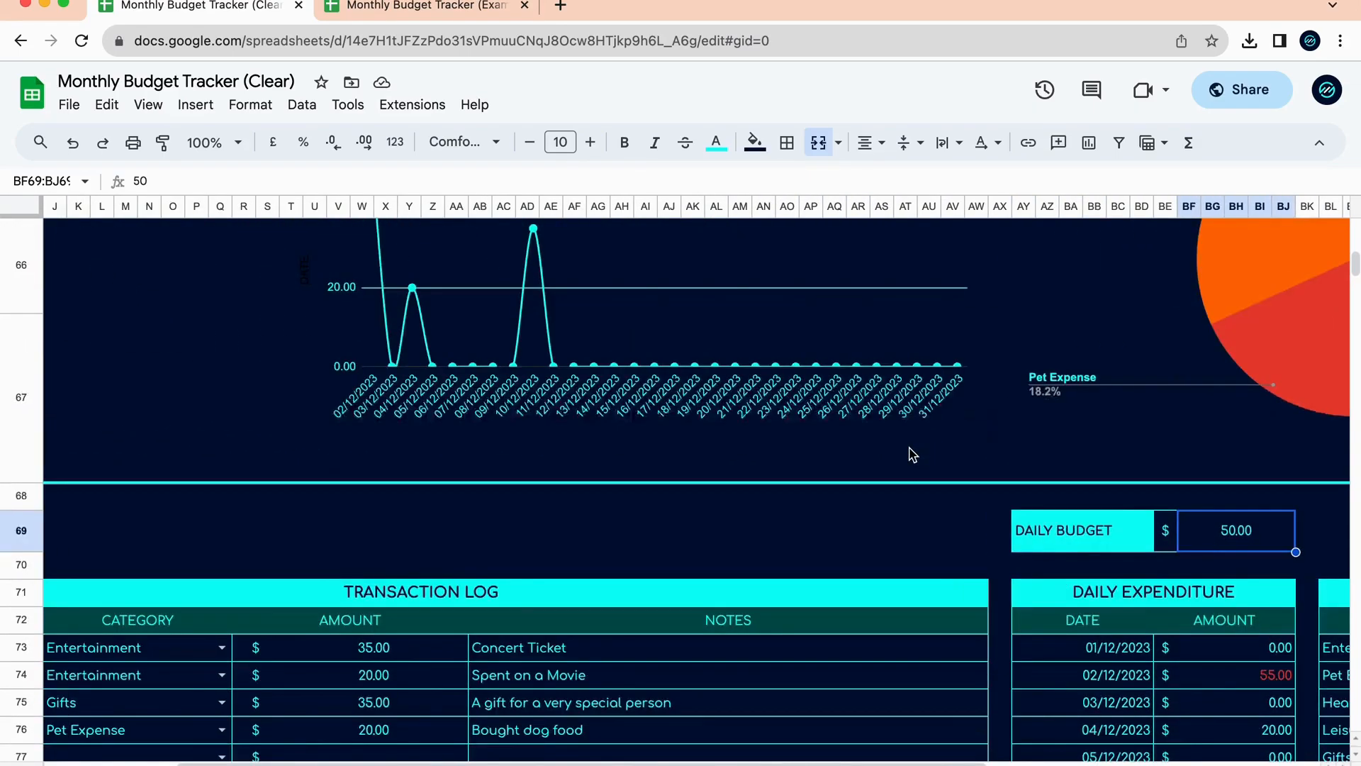
scroll(913, 454, up, 1)
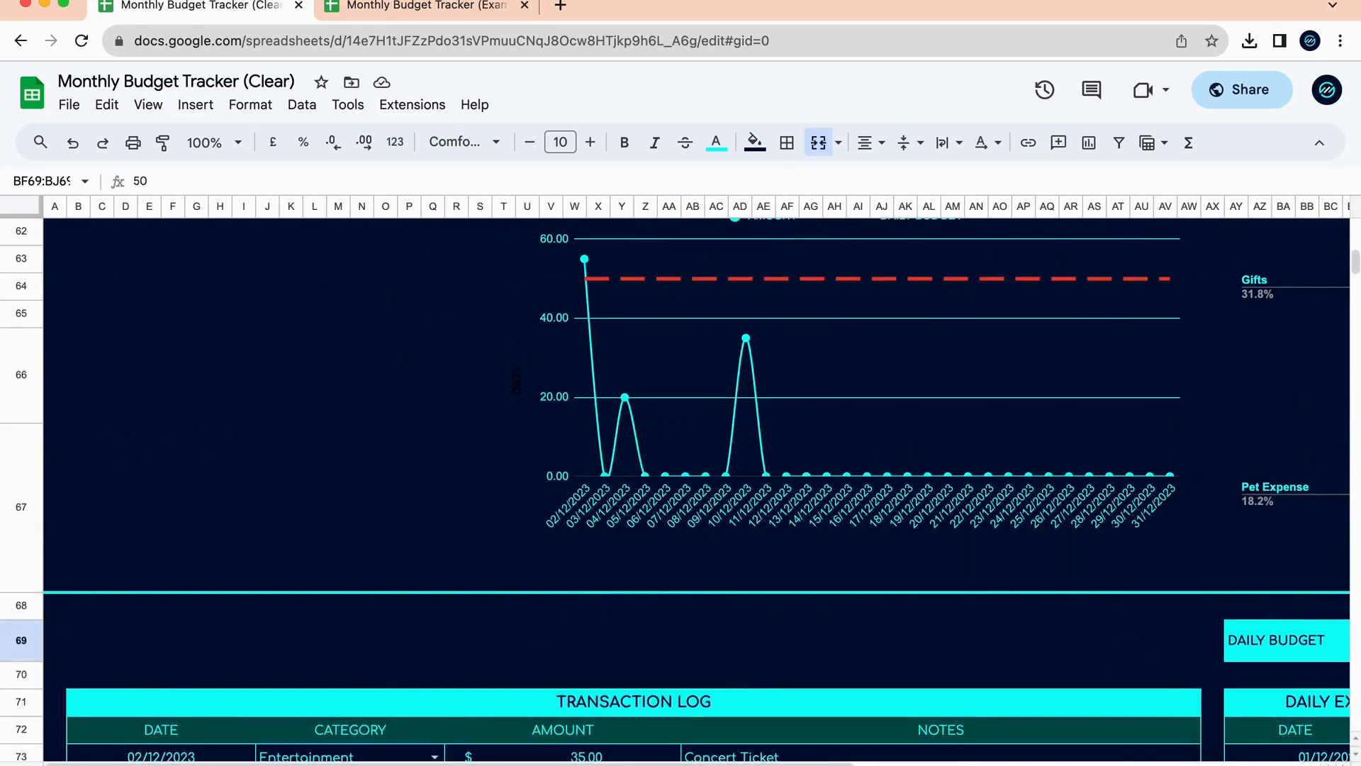
Look through the December Bills Calendar sheet and compare it with the Bills table on the tracker sheet.
key(alt+Down)
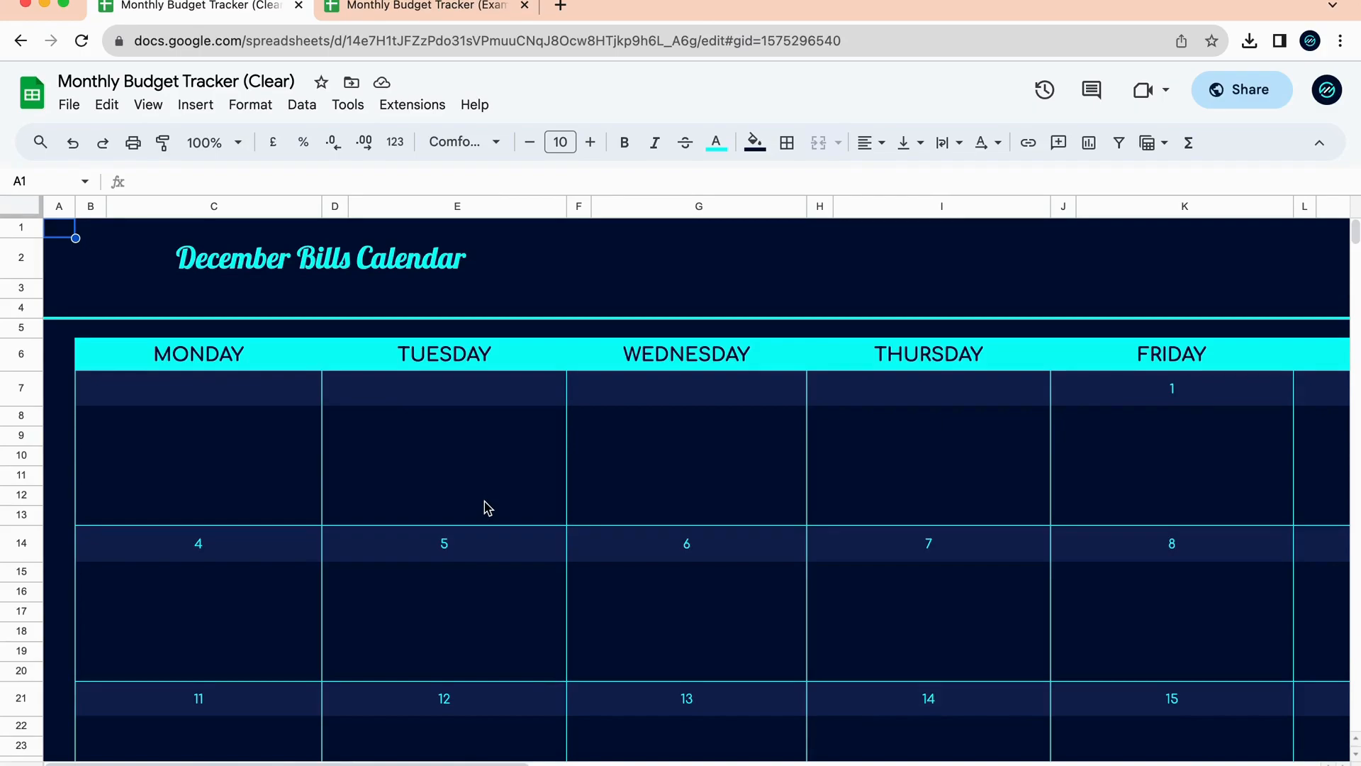
scroll(488, 508, down, 6)
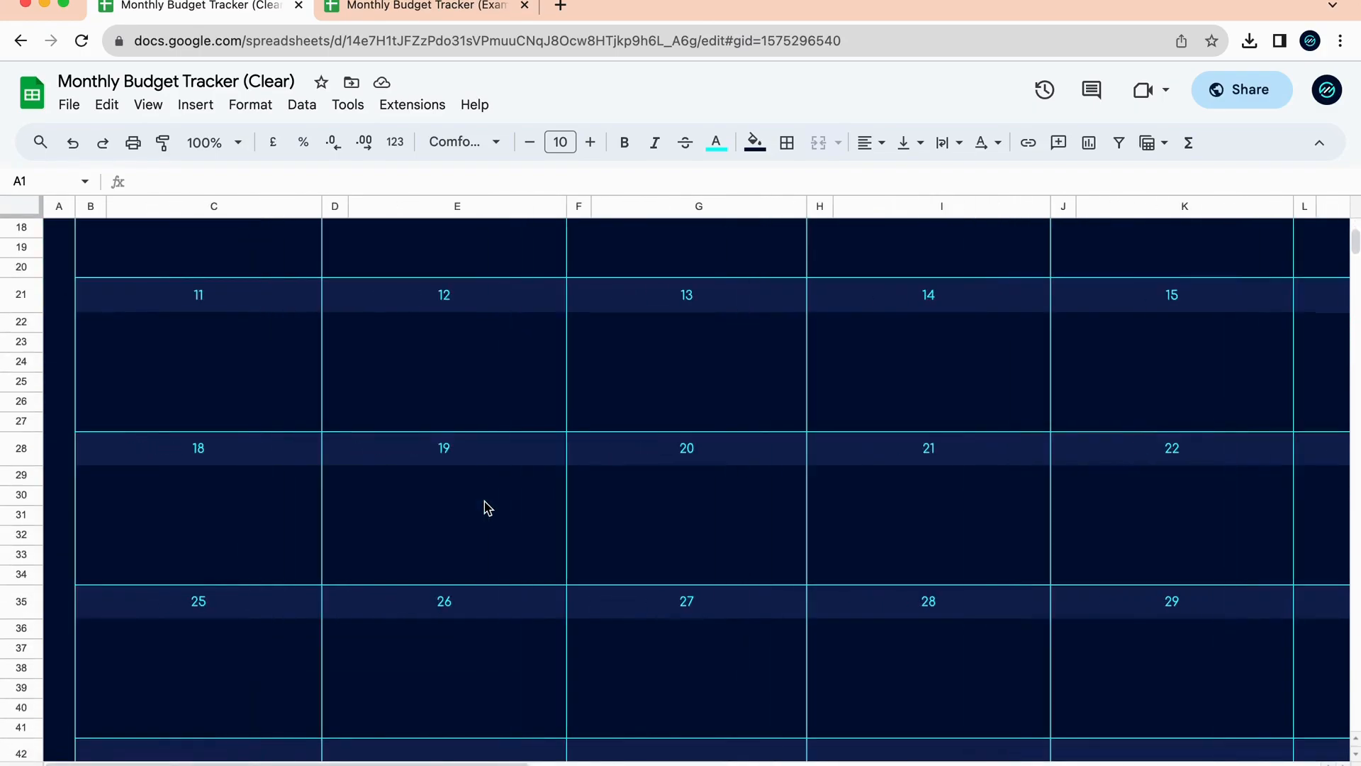
scroll(488, 508, down, 5)
scroll(488, 508, up, 10)
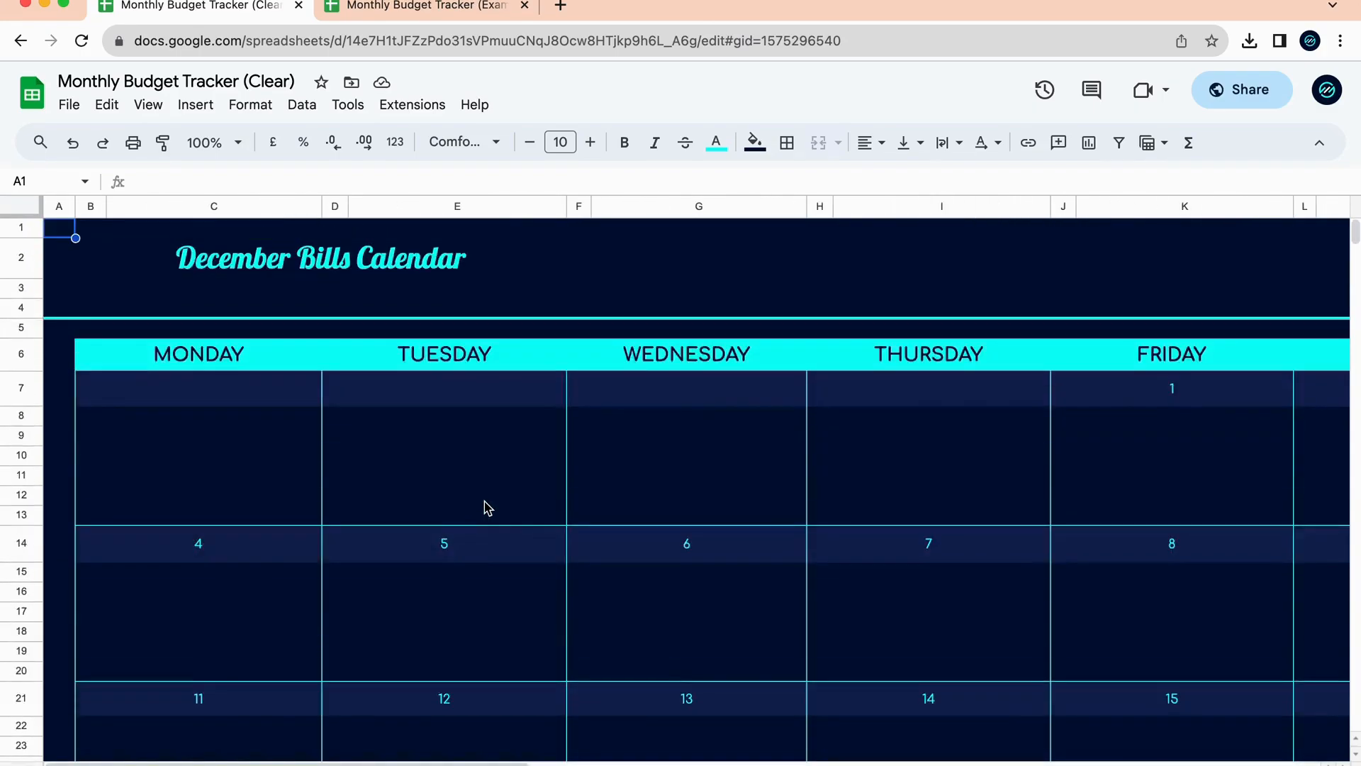
key(alt+Up)
scroll(547, 645, up, 15)
scroll(546, 645, right, 5)
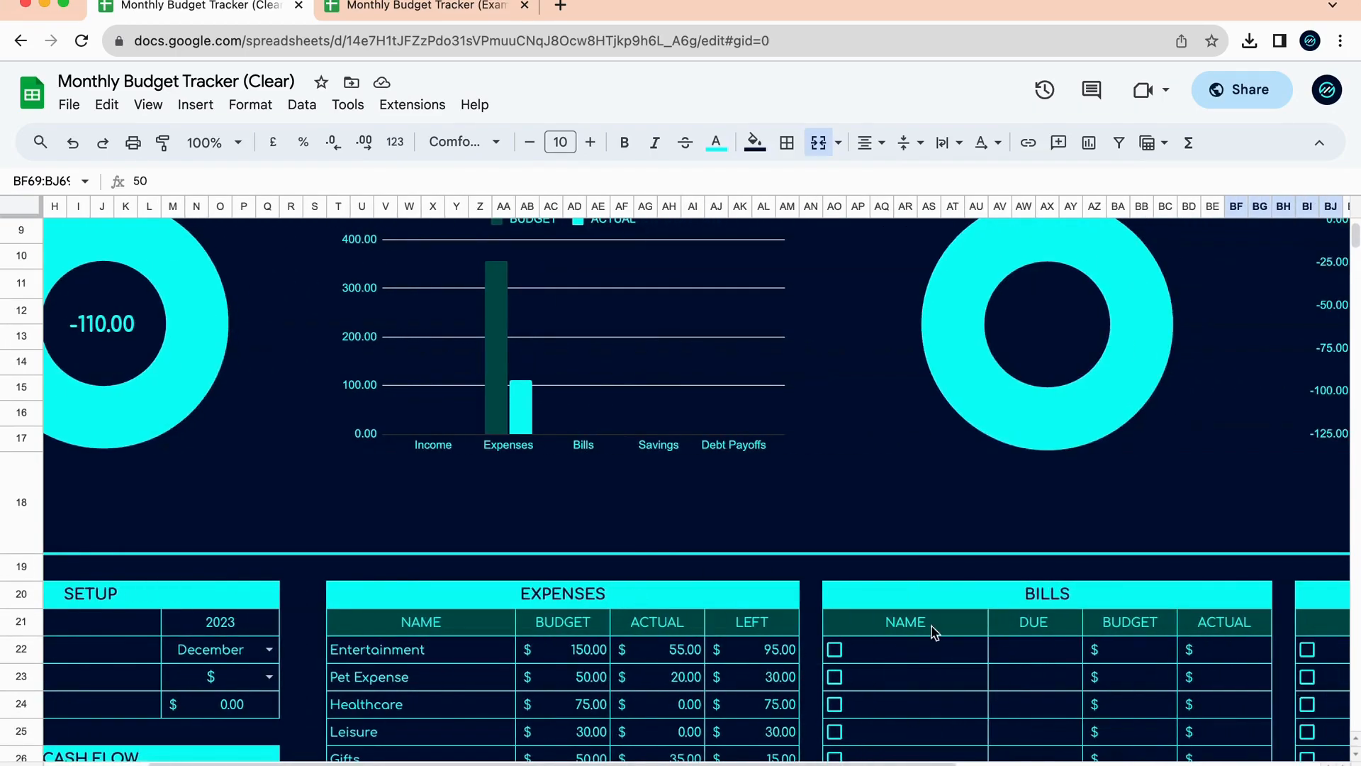
key(alt+Down)
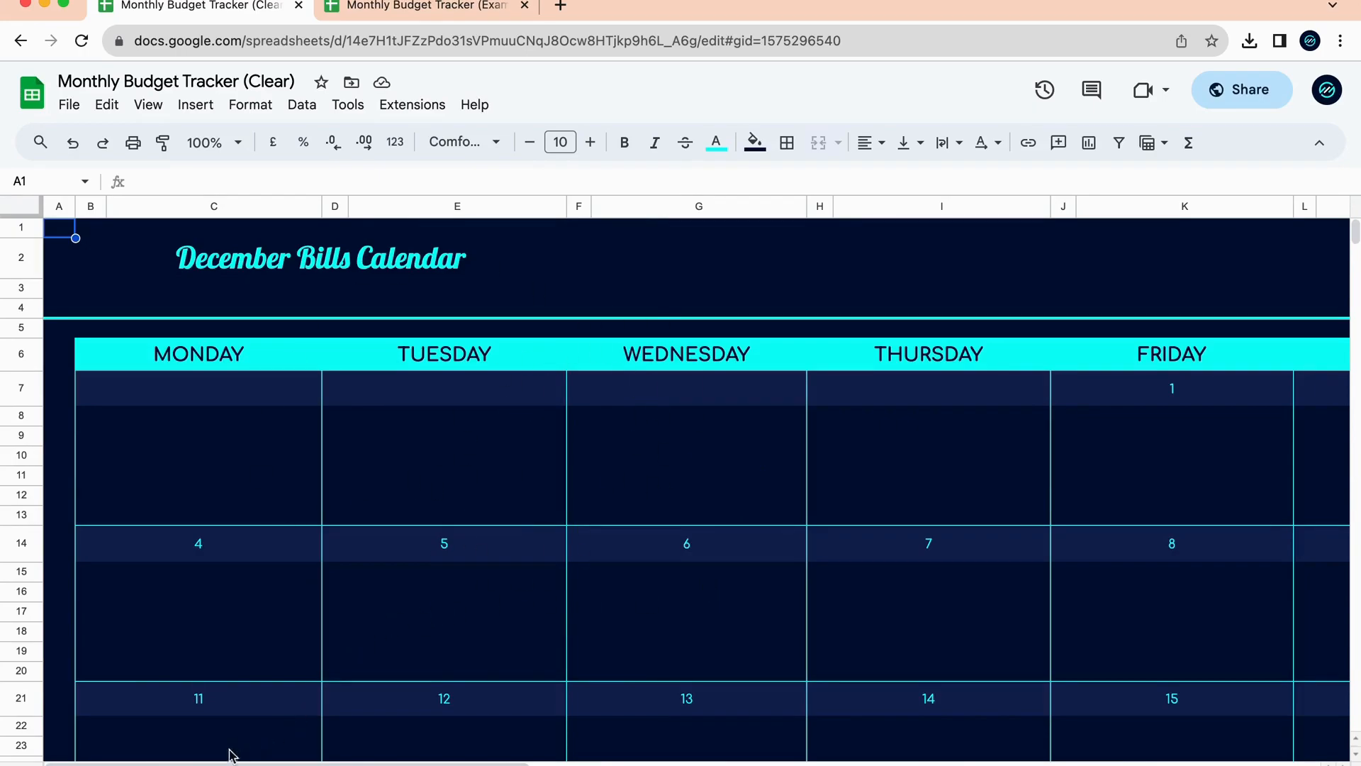
key(alt+Up)
scroll(915, 656, down, 2)
scroll(915, 656, right, 1)
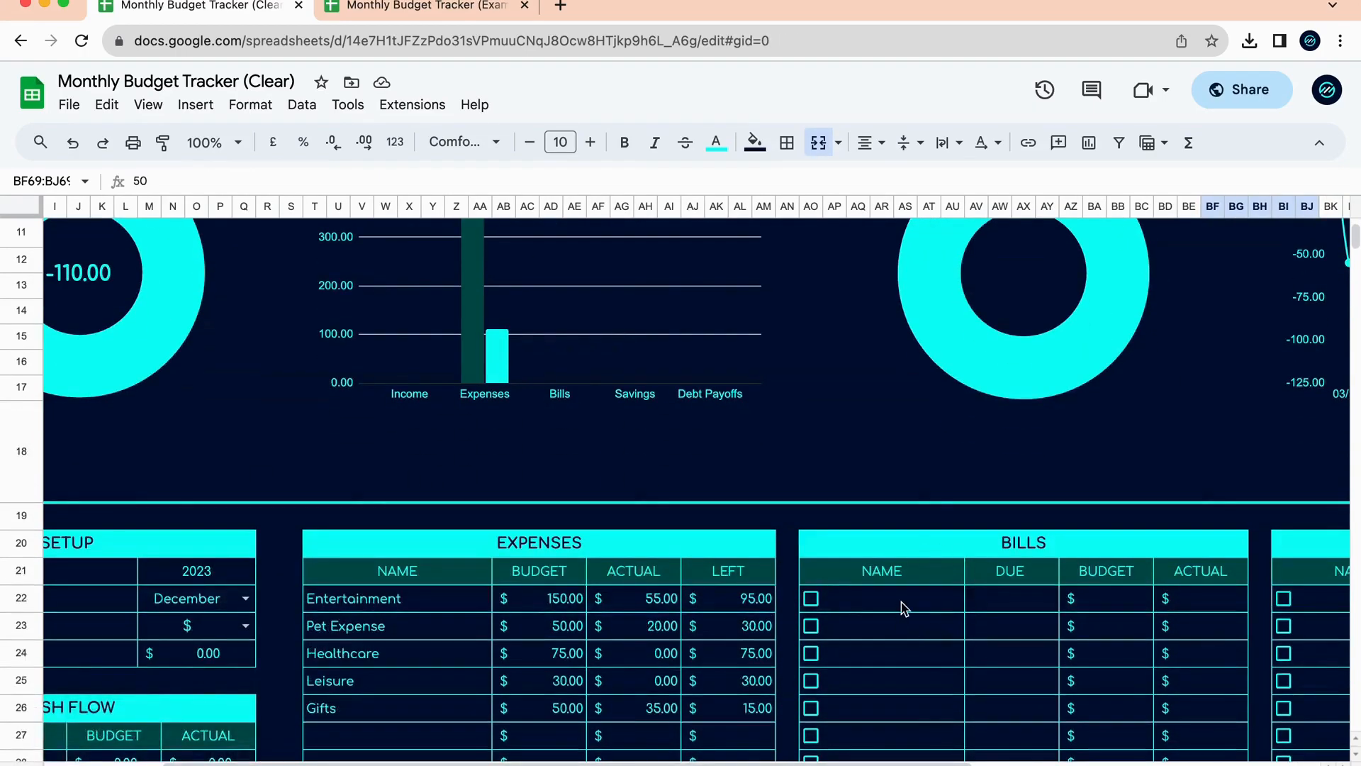
Examine the Bills table in the Monthly Budget Tracker (Example) file and how its bills appear in the December Bills Calendar.
click(428, 18)
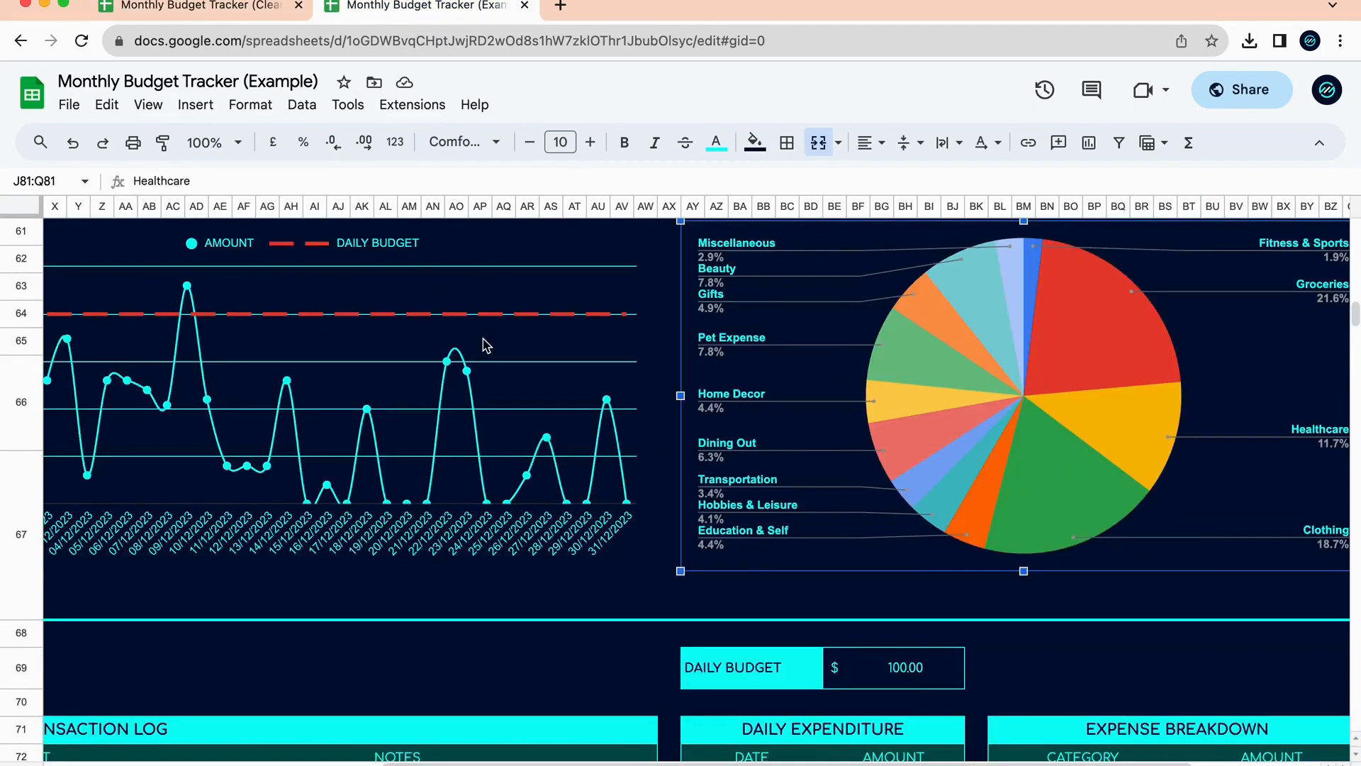
scroll(486, 346, up, 15)
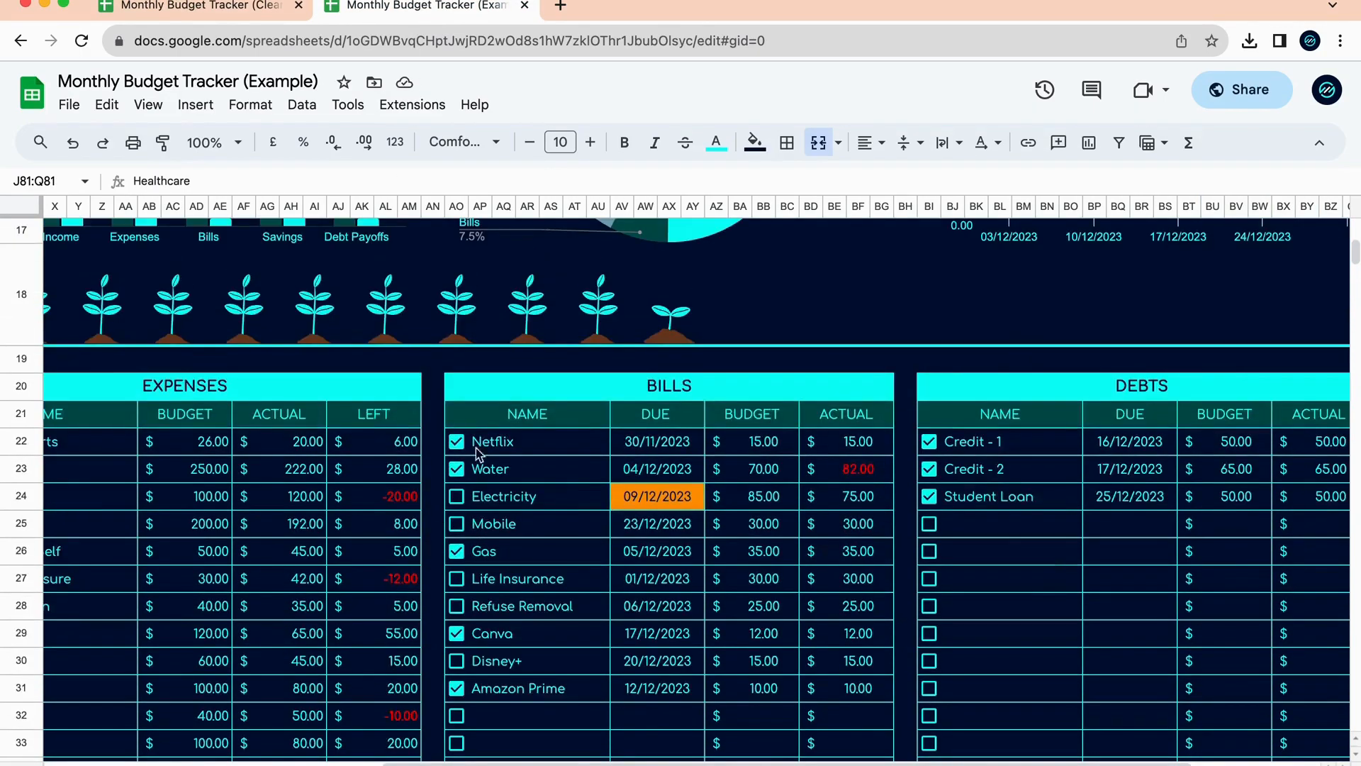
click(241, 764)
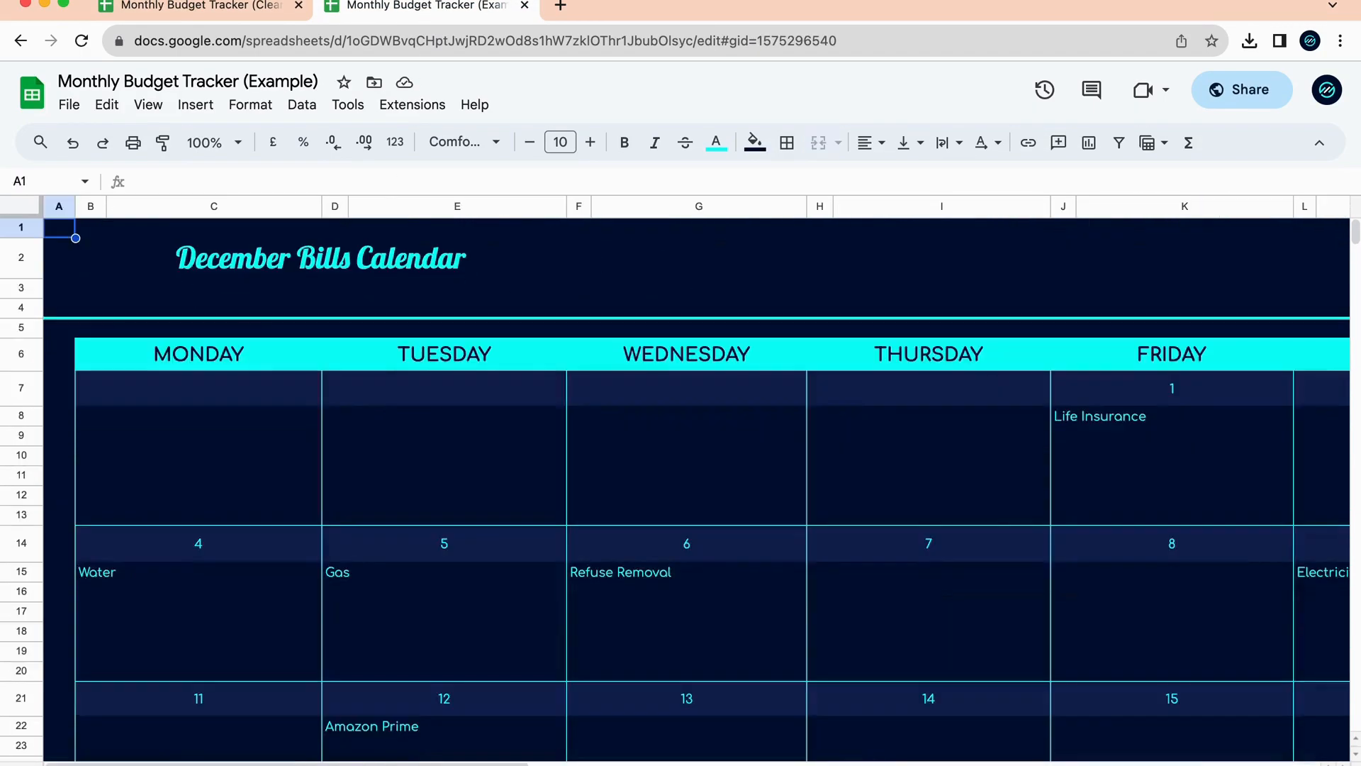
scroll(577, 568, right, 8)
scroll(844, 328, down, 5)
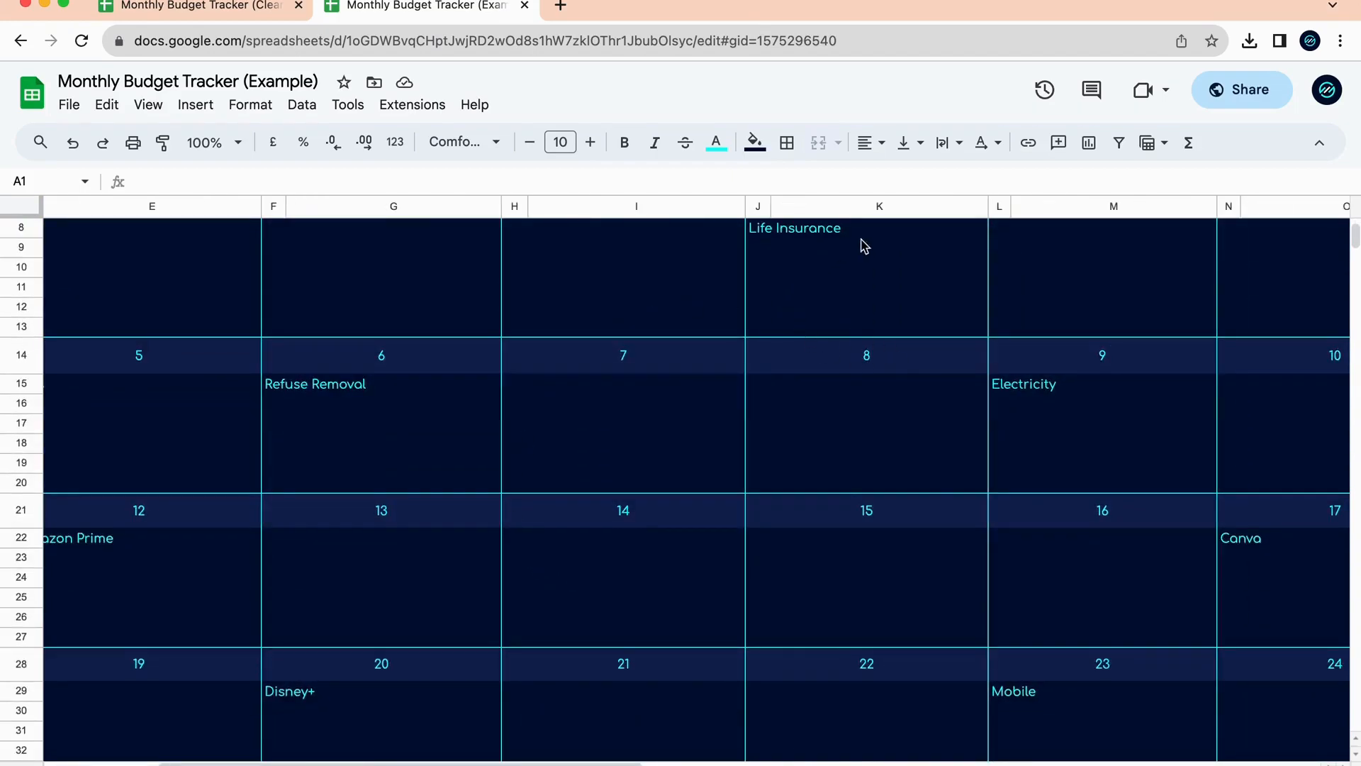
scroll(408, 519, left, 5)
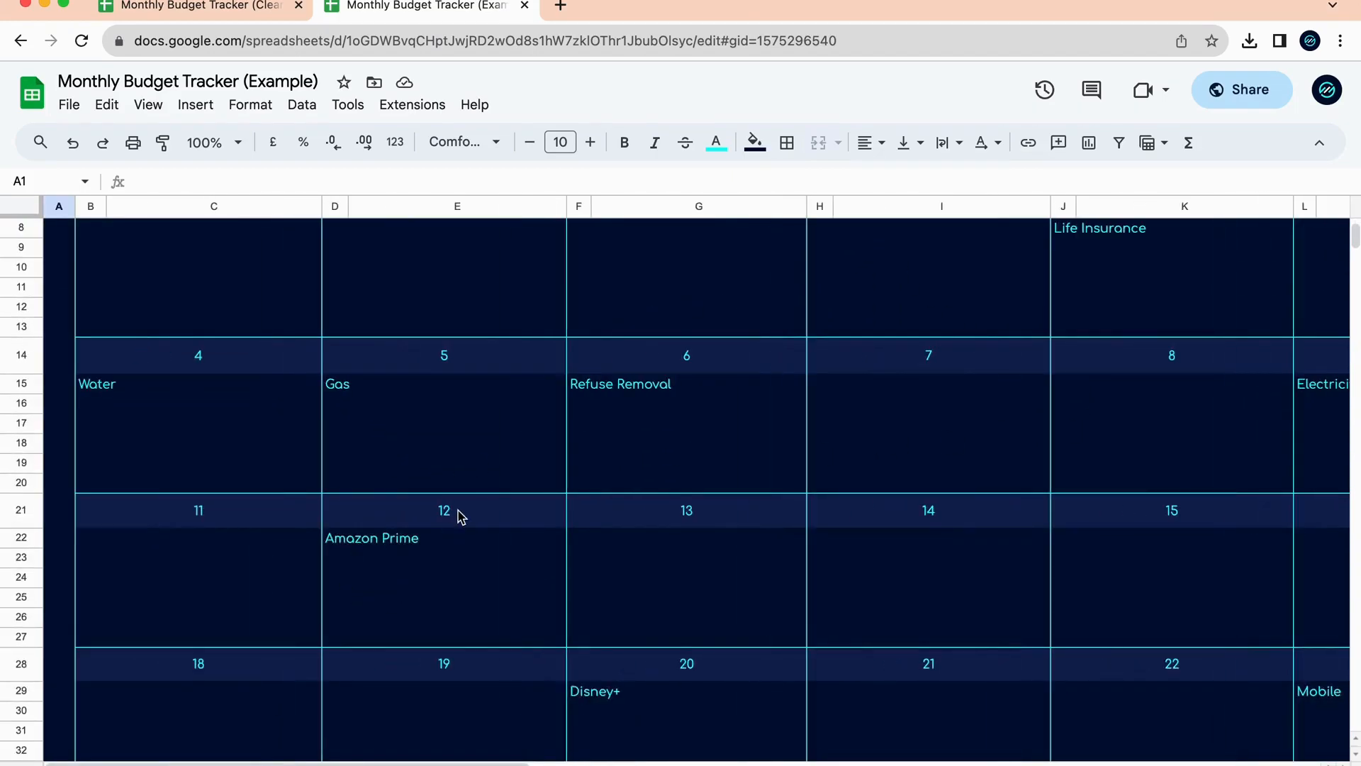
Set the zoom of the December Bills Calendar sheet to 75%.
scroll(457, 516, down, 5)
scroll(473, 466, up, 5)
scroll(474, 466, right, 10)
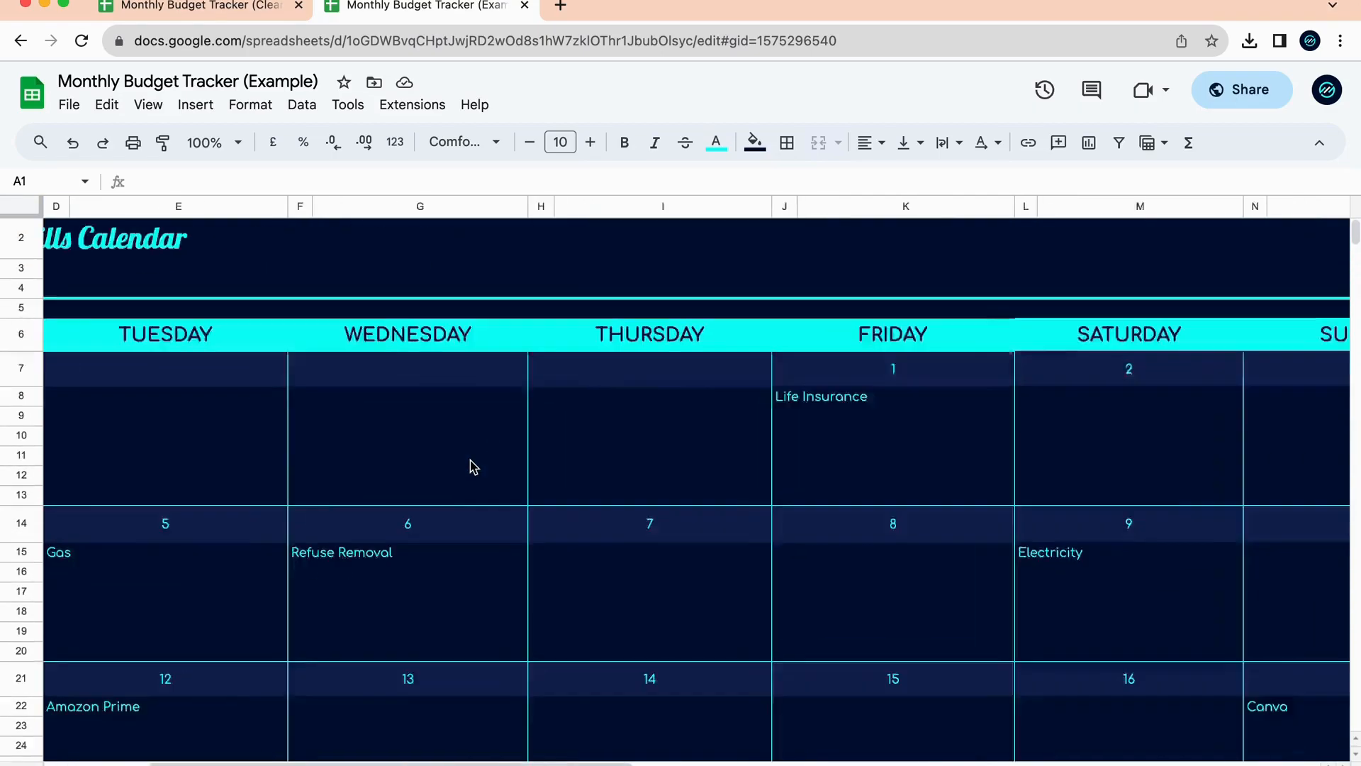
scroll(474, 465, left, 10)
click(213, 143)
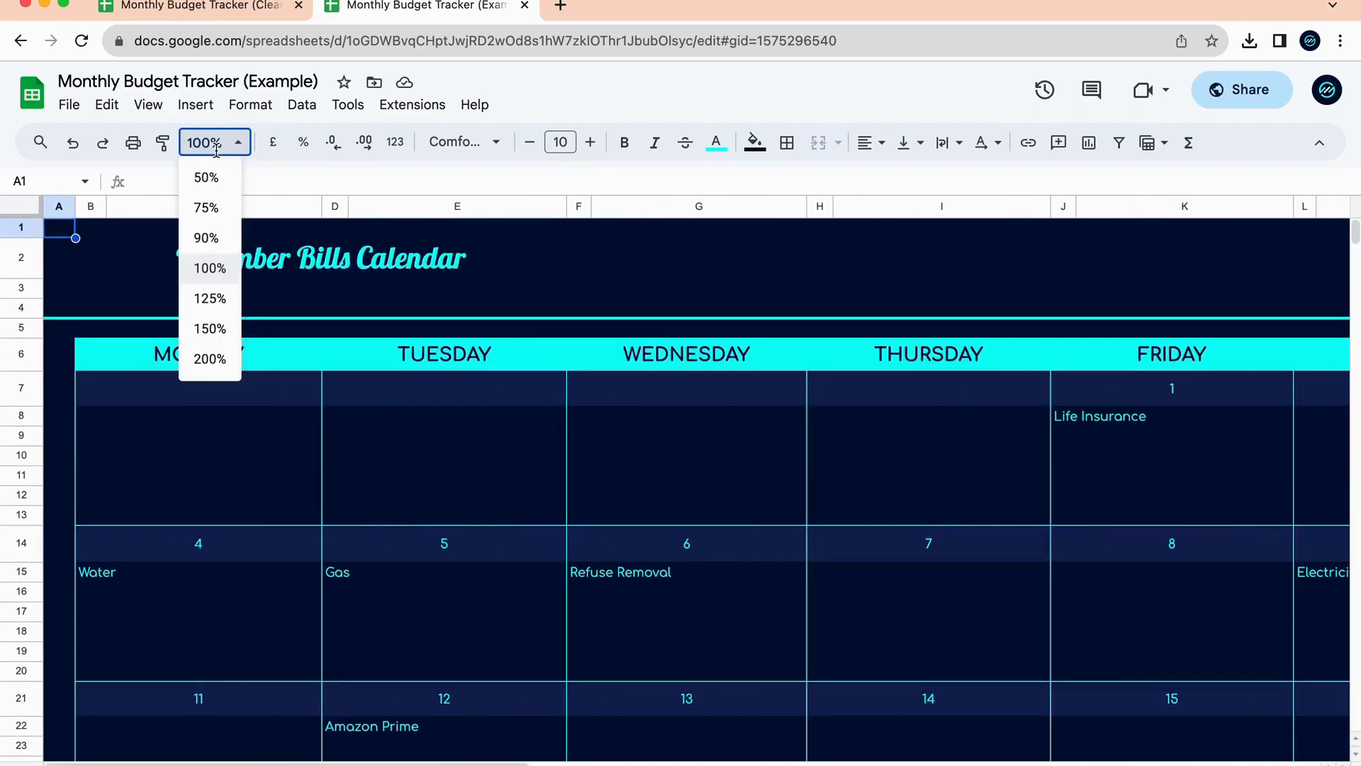
click(225, 207)
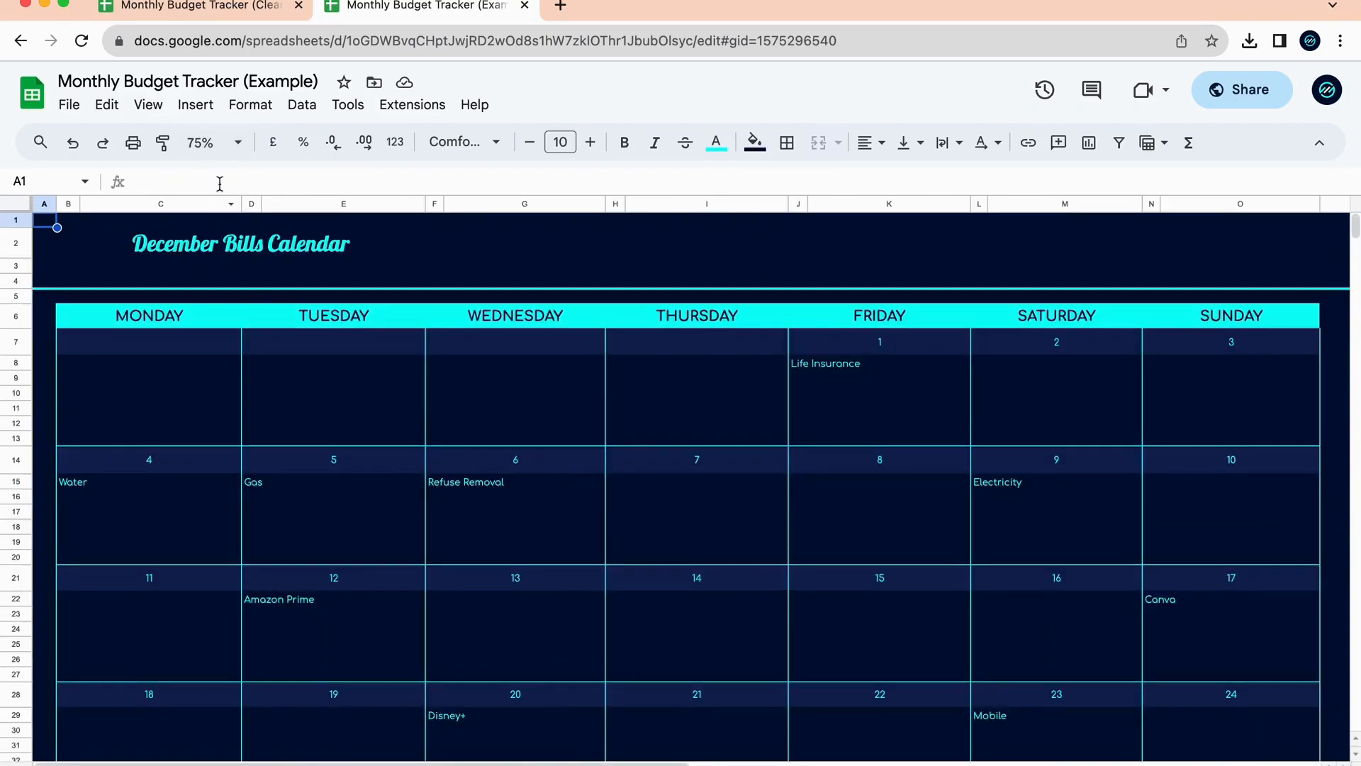
Look over how the bills are placed across the days of the December Bills Calendar.
scroll(300, 511, down, 5)
scroll(300, 511, up, 4)
scroll(300, 510, up, 2)
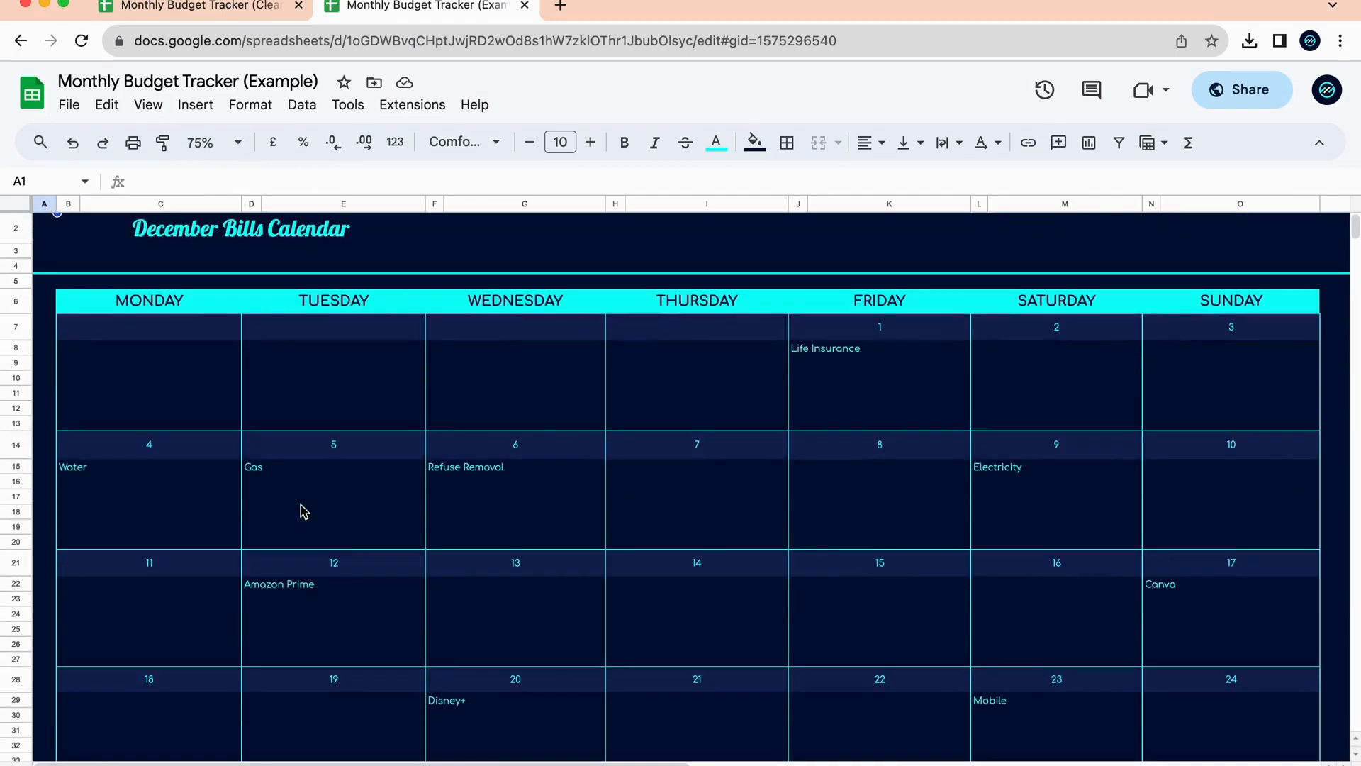
scroll(301, 511, down, 1)
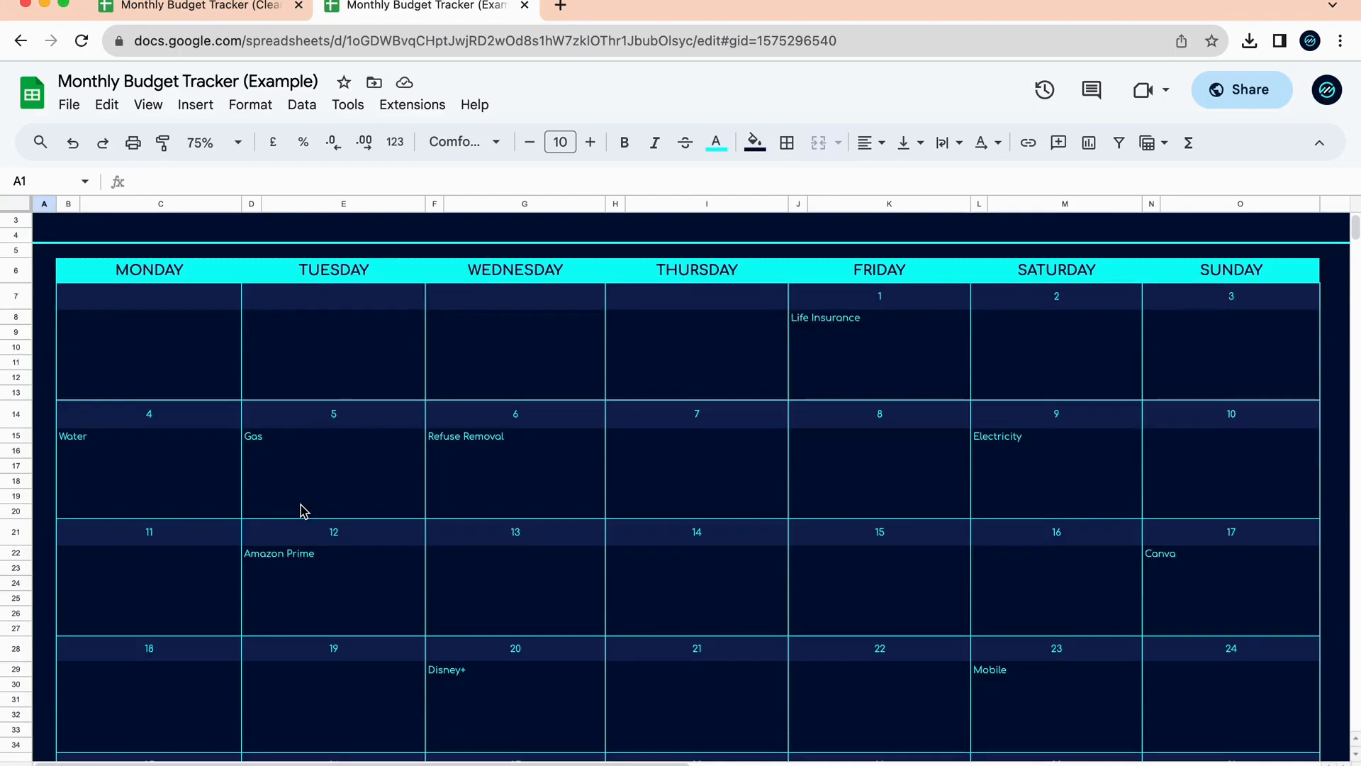
right_click(302, 511)
click(779, 417)
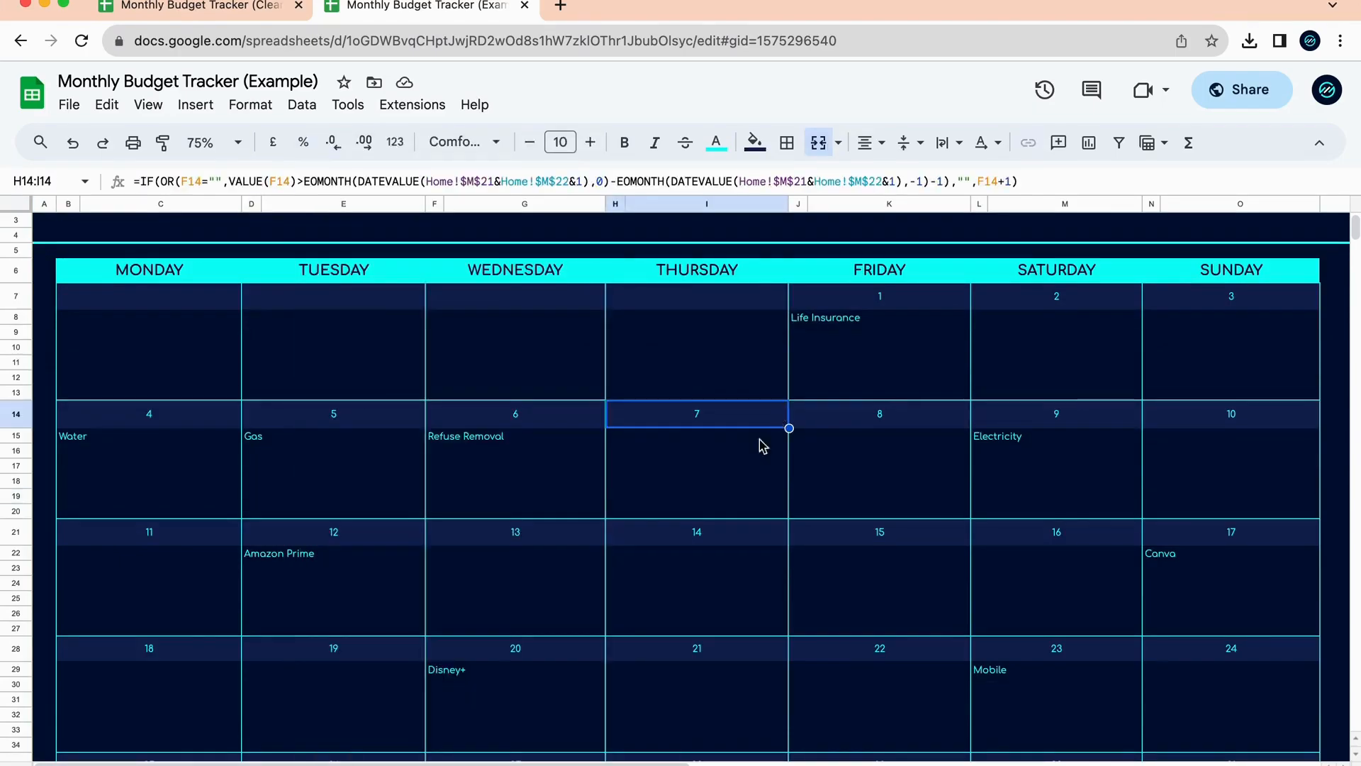
click(732, 482)
click(604, 473)
click(328, 603)
click(504, 691)
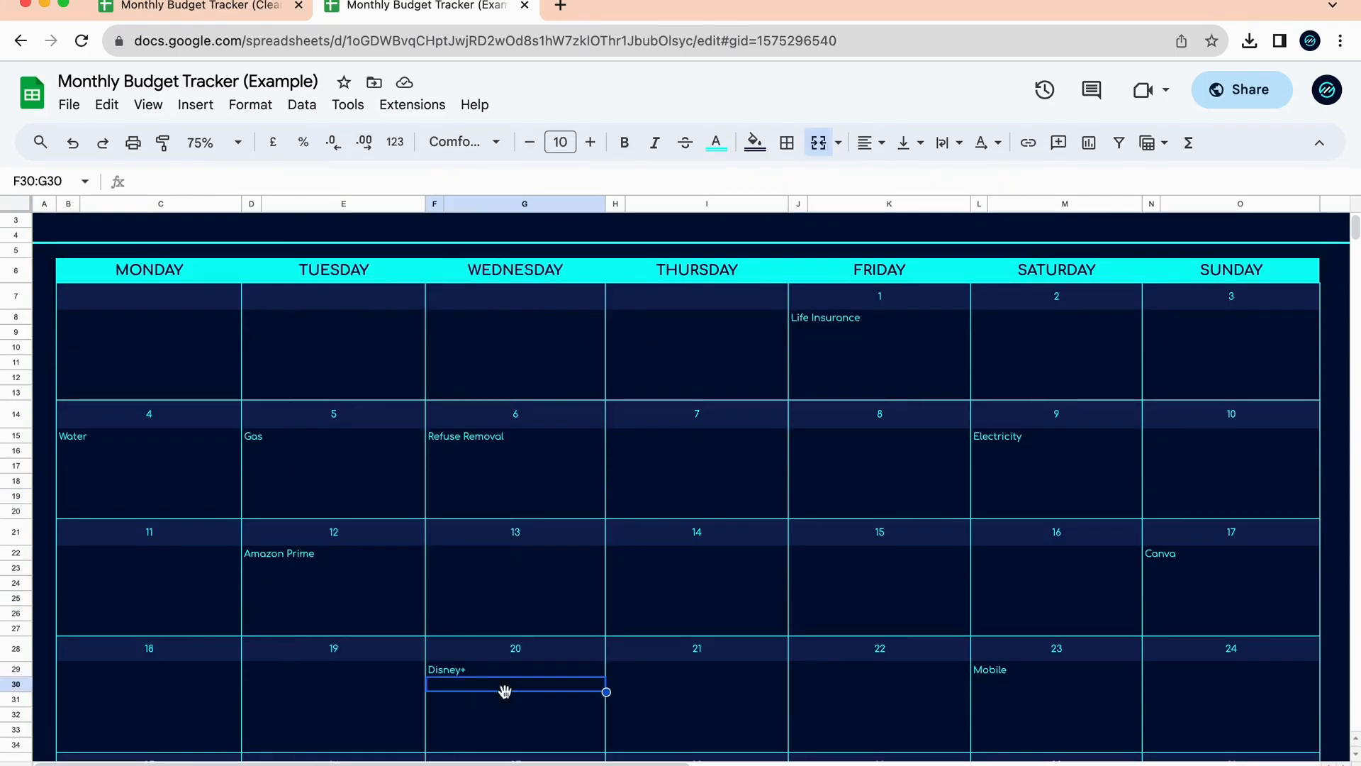
click(1027, 730)
Return to the tracker sheet of the example file and review its tables and dashboard charts.
scroll(1080, 579, down, 5)
scroll(1080, 579, up, 5)
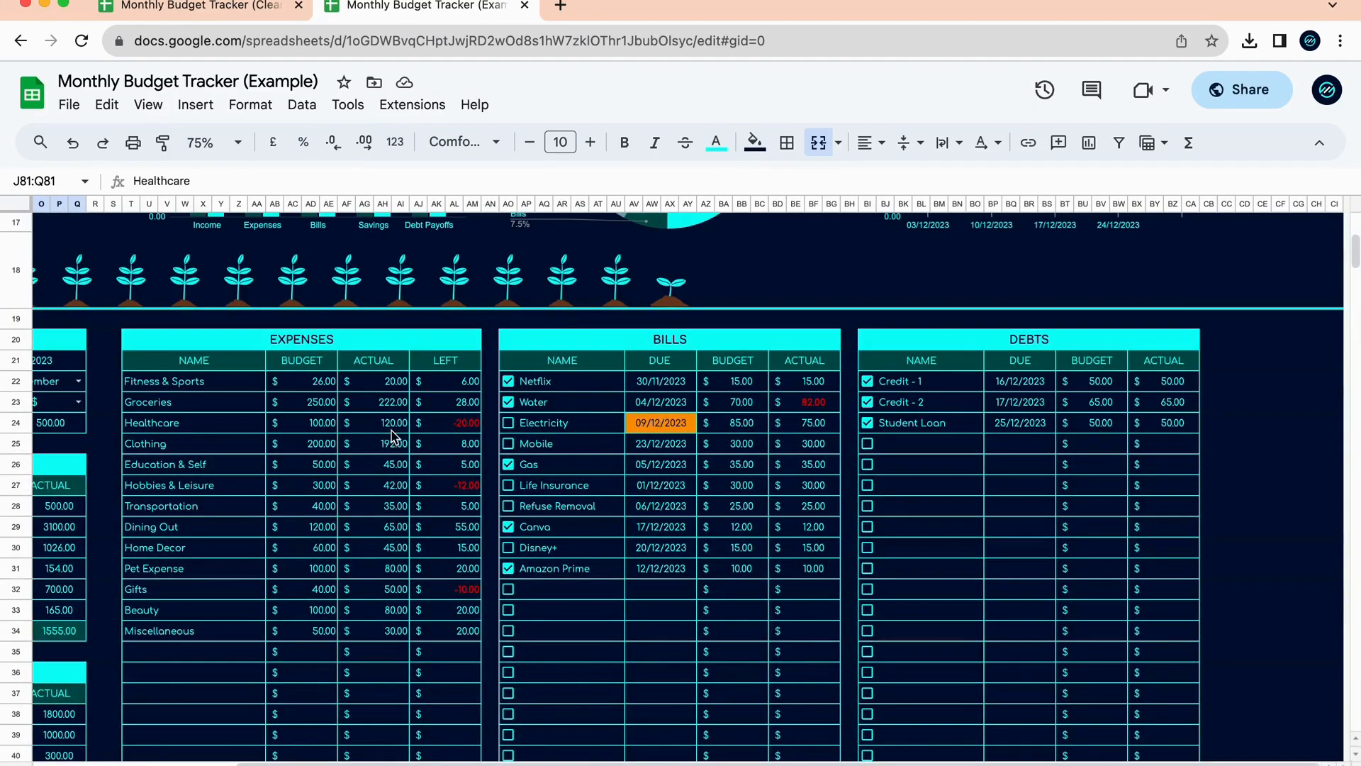
scroll(597, 381, up, 5)
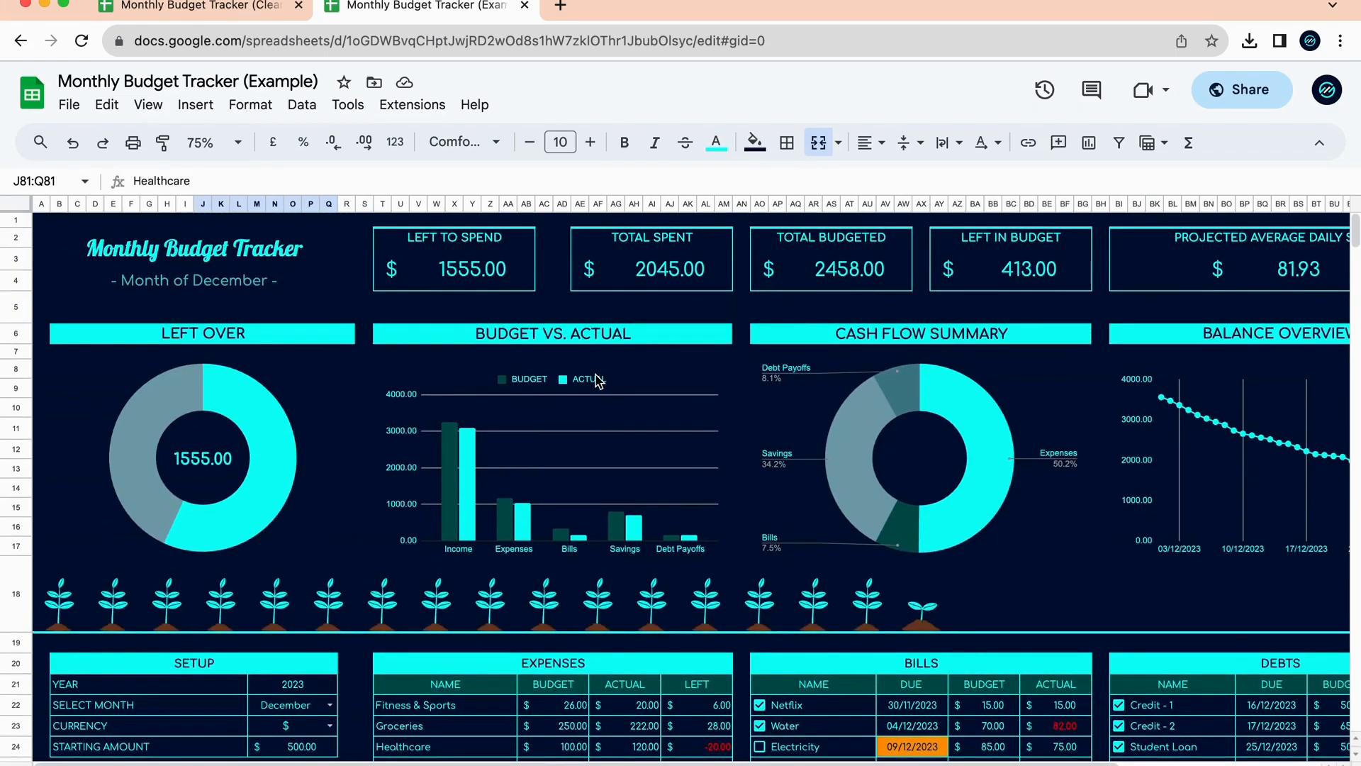
Switch to the Monthly Budget Tracker (Clear) file and look over its blank tracker sheet.
click(234, 8)
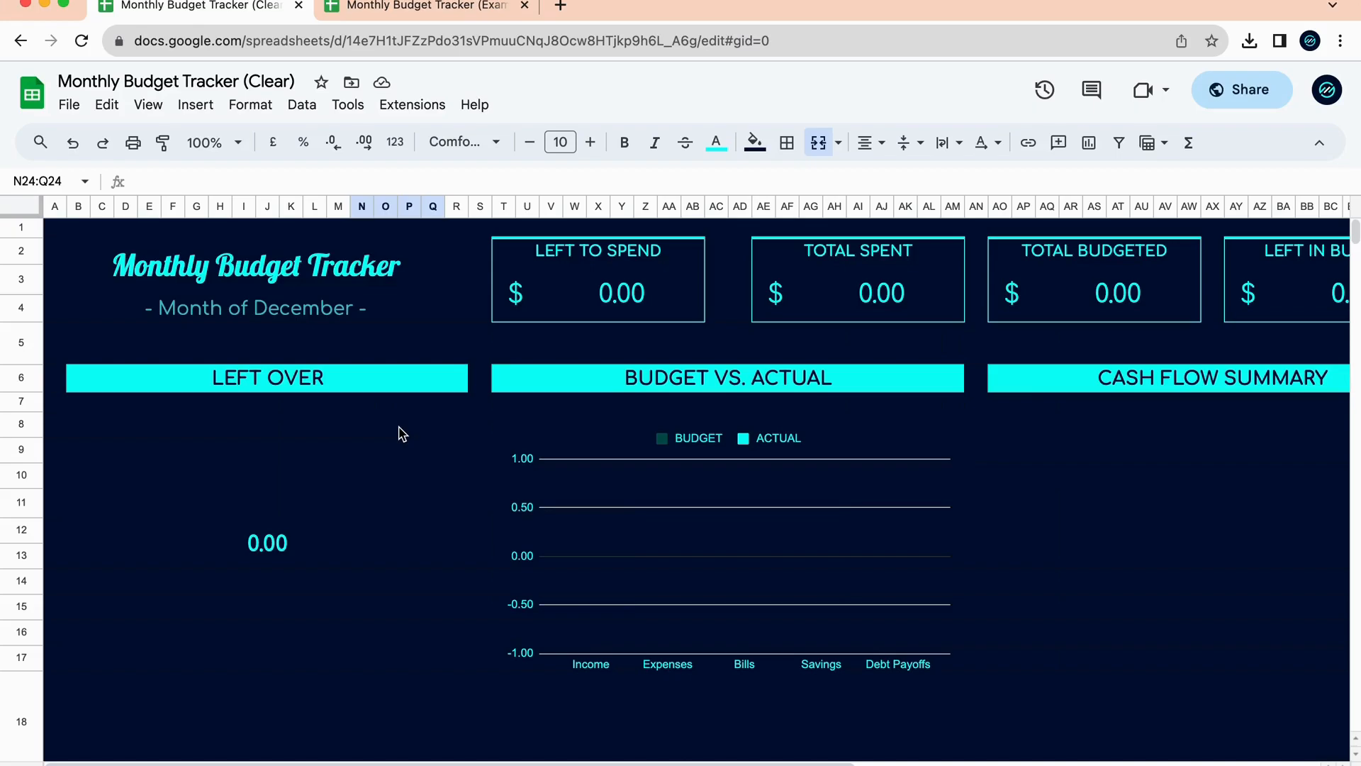
scroll(589, 340, right, 5)
scroll(588, 340, down, 15)
scroll(589, 341, left, 5)
scroll(589, 341, up, 15)
Try viewing the blank tracker sheet at 75% and 50% zoom.
click(234, 143)
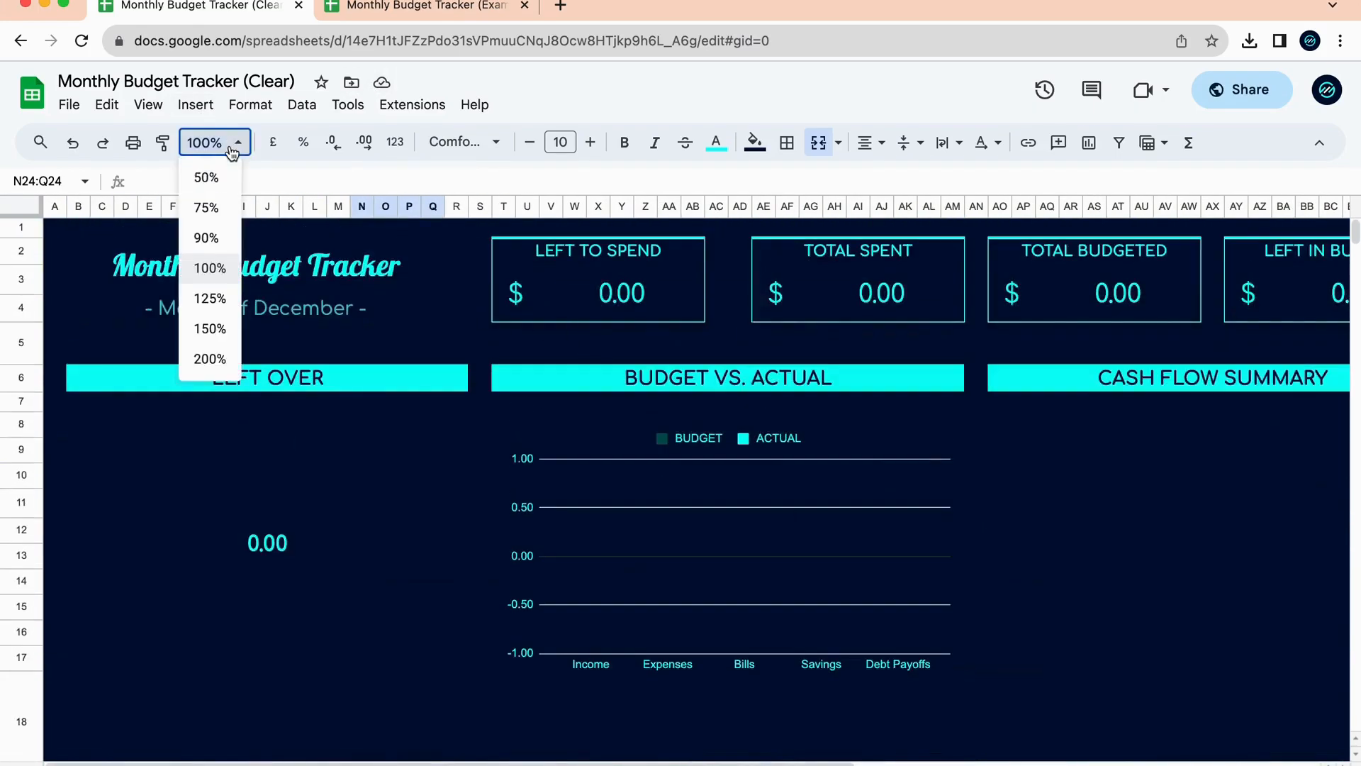
click(207, 207)
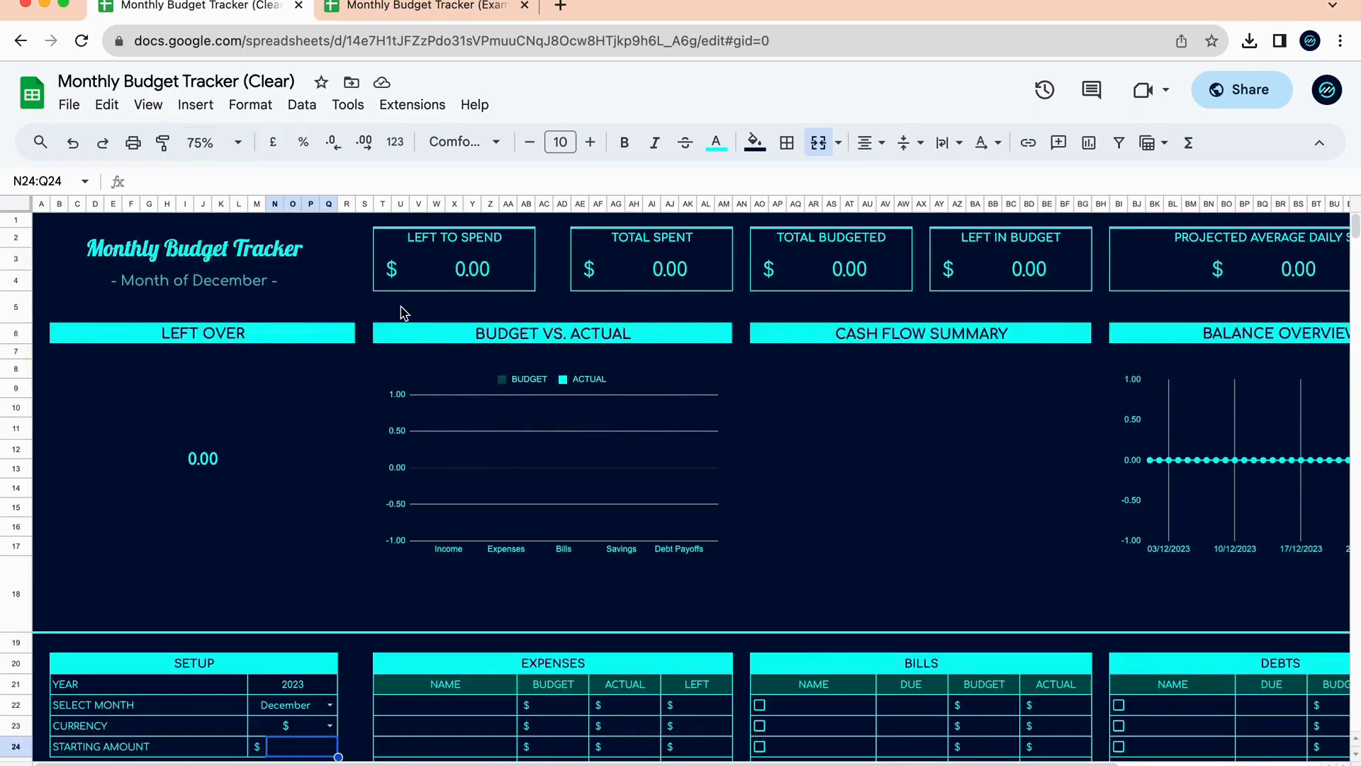
scroll(403, 312, right, 4)
scroll(403, 312, down, 5)
scroll(403, 312, left, 4)
click(234, 143)
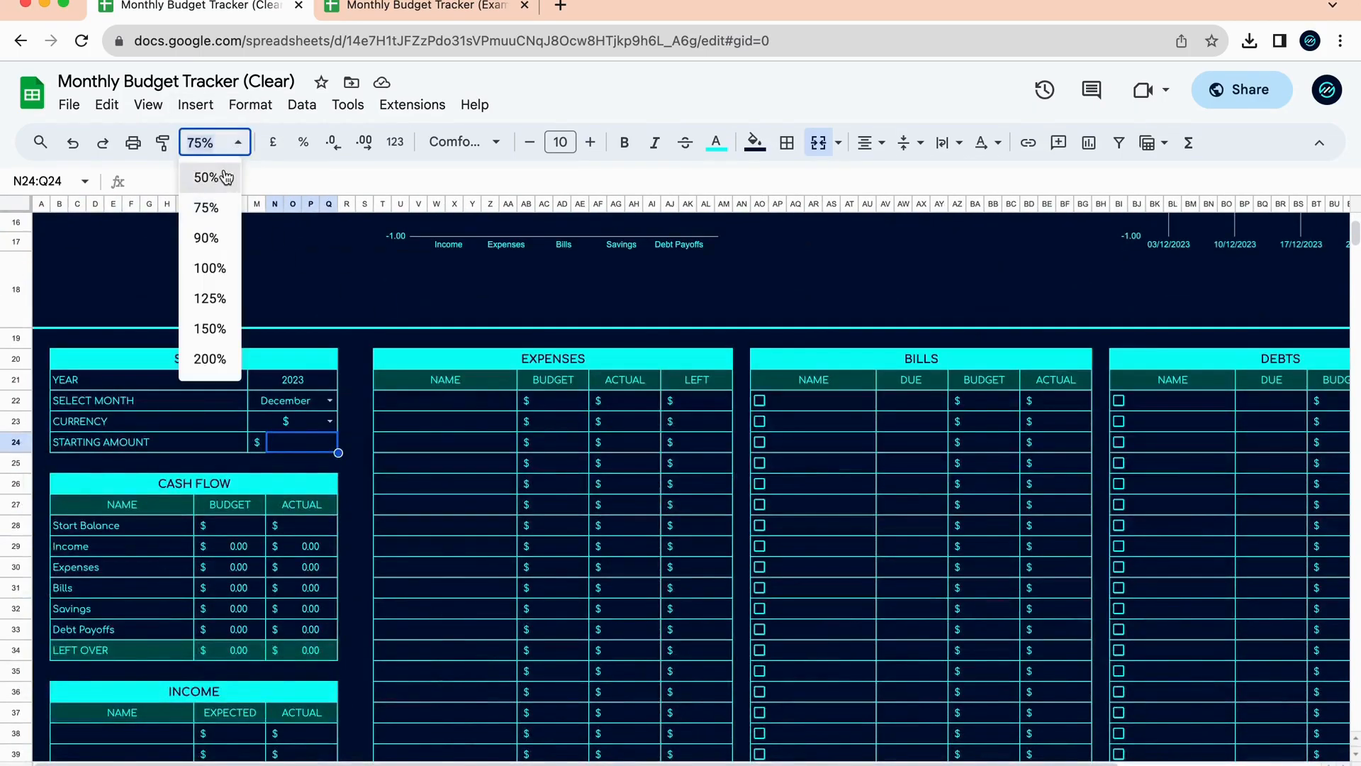
click(216, 176)
scroll(386, 348, up, 3)
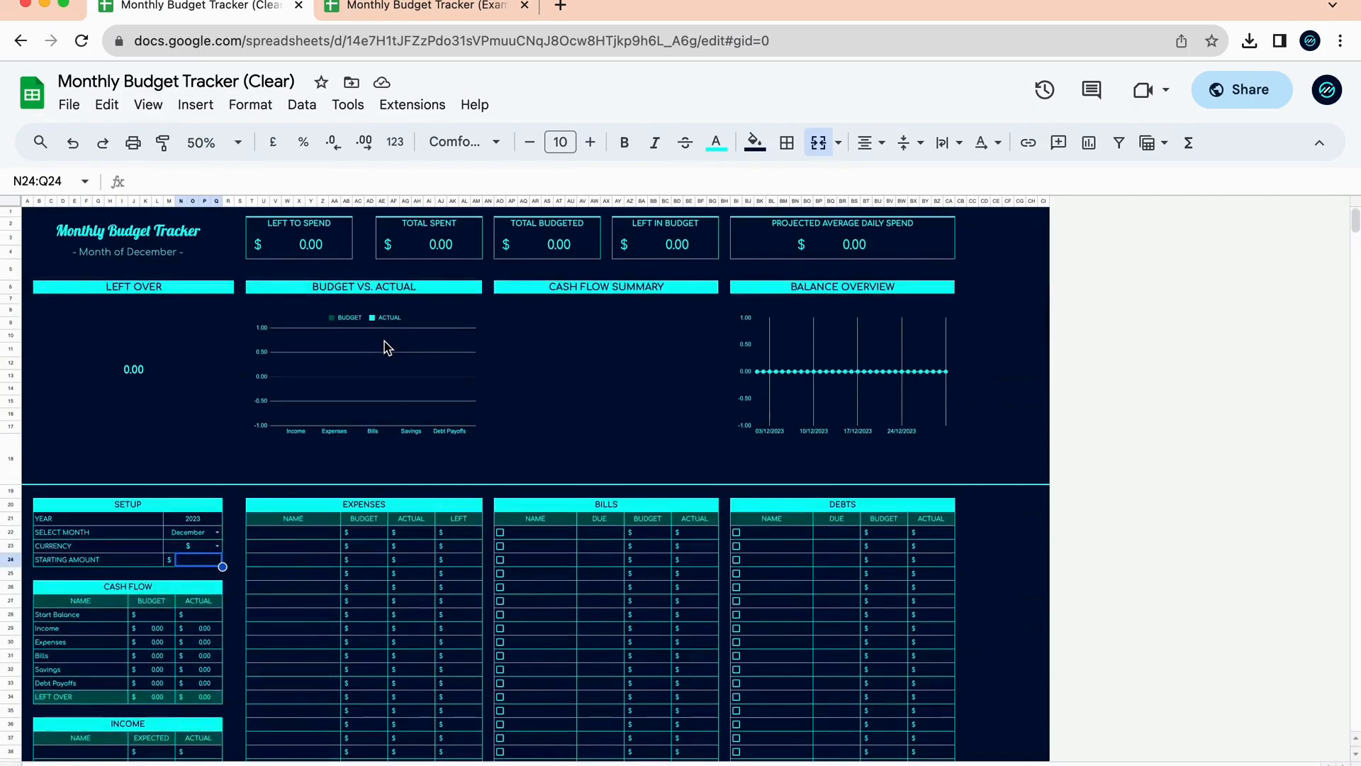
Set the zoom to 65% and review the blank budget tables down to the Transaction Log.
click(213, 142)
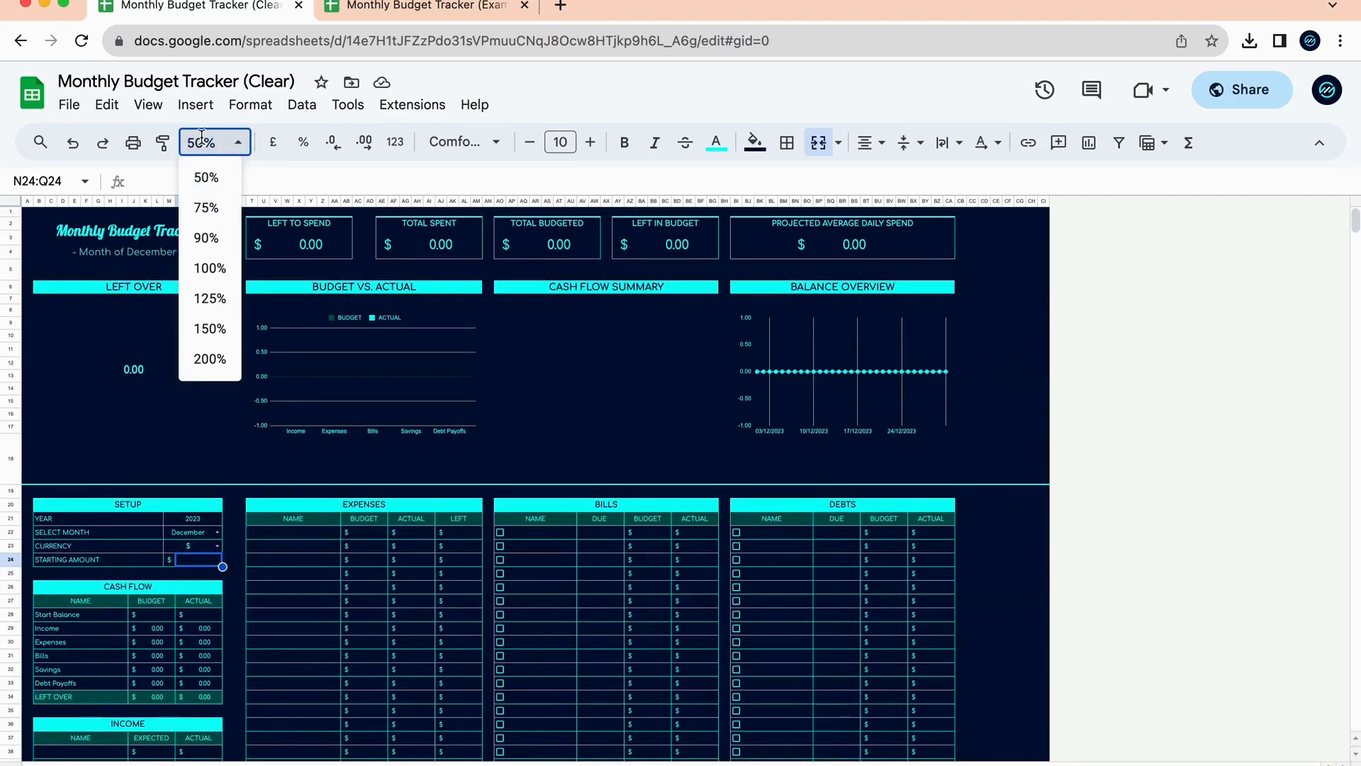
text(65)
key(Return)
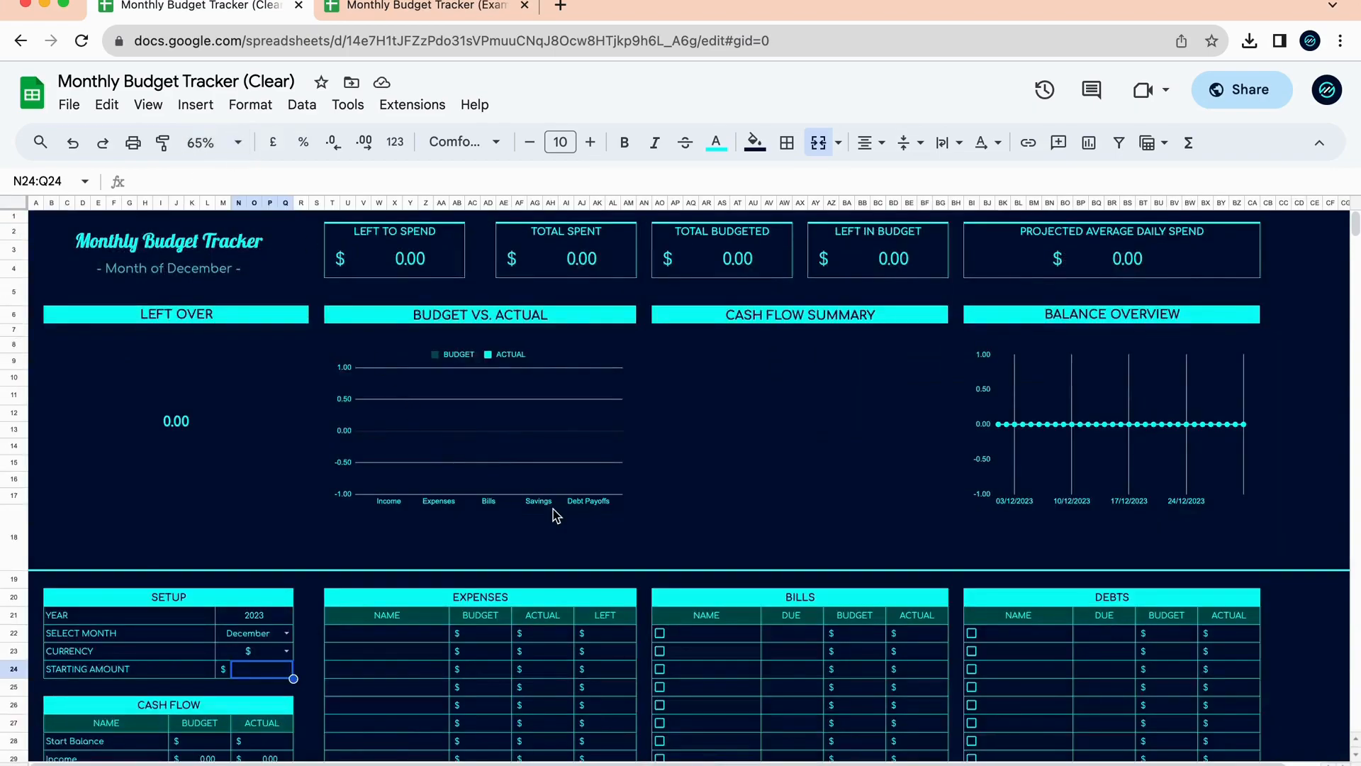
scroll(535, 578, down, 20)
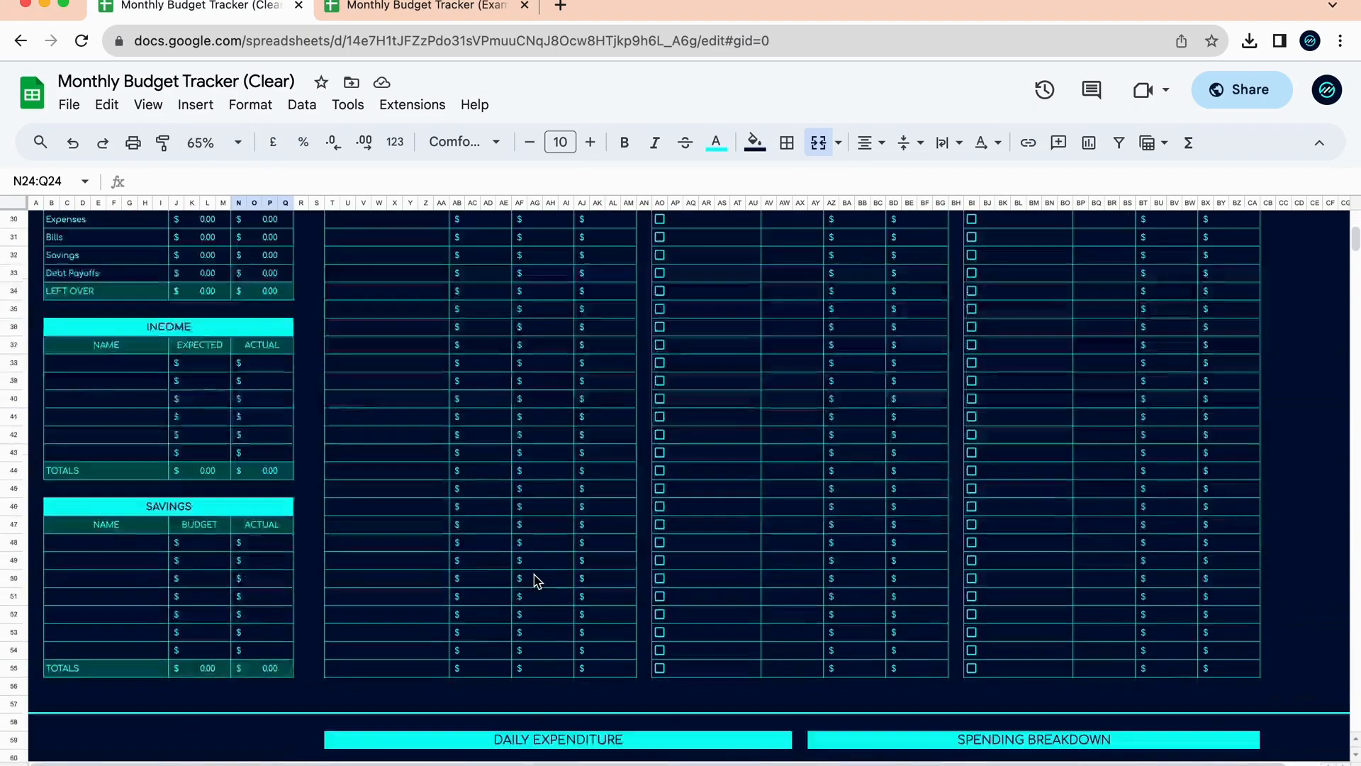
scroll(537, 581, up, 10)
scroll(537, 582, up, 10)
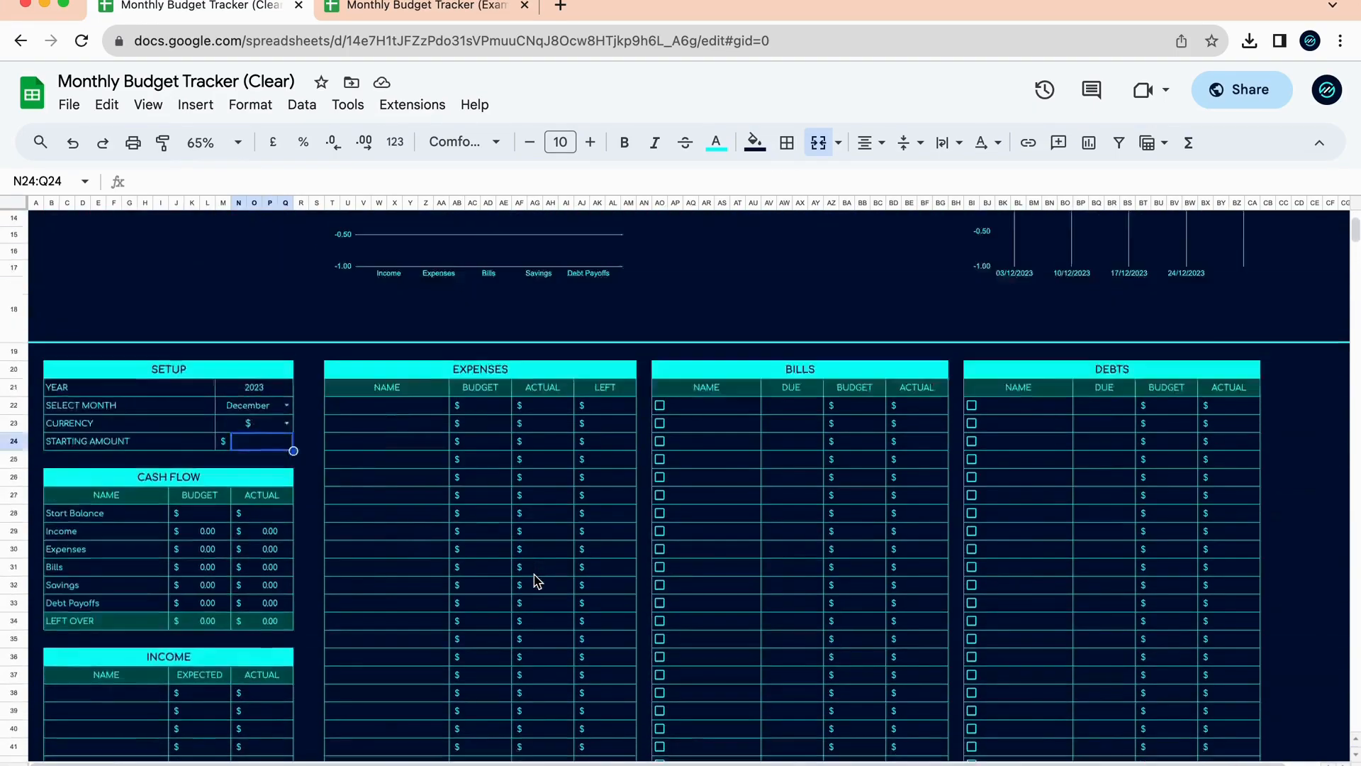
scroll(461, 716, down, 12)
scroll(462, 716, down, 5)
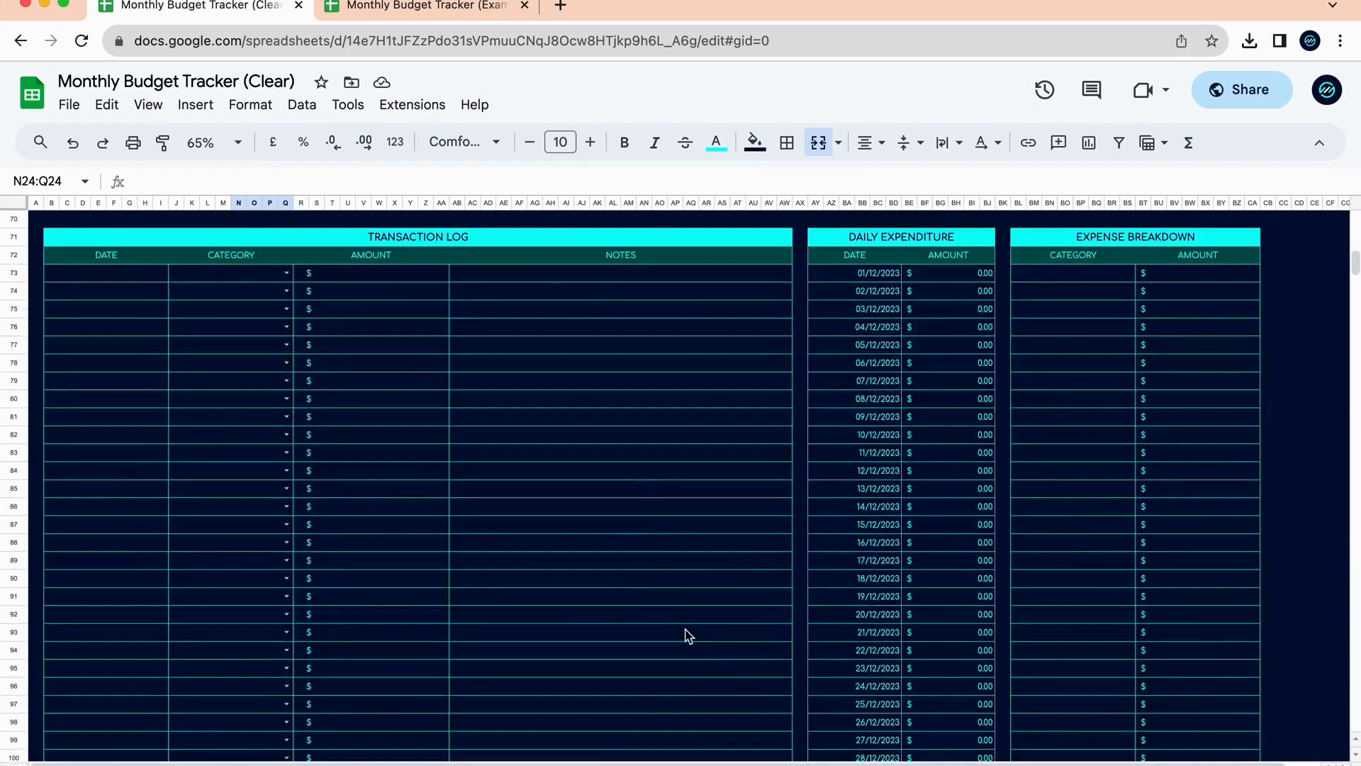
Examine the blank file's Daily Expenditure and Spending Breakdown charts, the Daily Budget cell and the dashboard above them.
scroll(687, 635, up, 8)
click(990, 612)
scroll(988, 647, down, 7)
scroll(957, 516, up, 4)
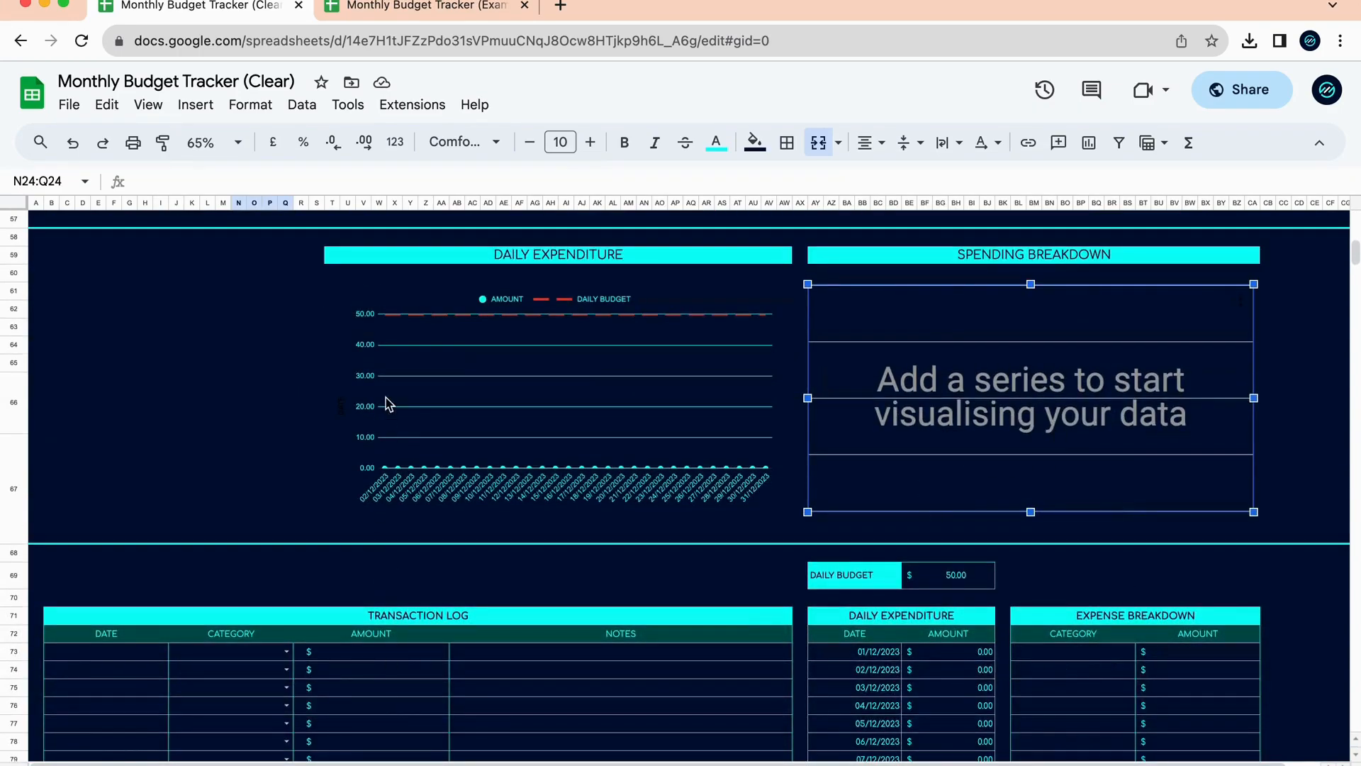
click(240, 489)
scroll(242, 493, up, 10)
scroll(237, 486, down, 10)
scroll(237, 492, up, 5)
scroll(780, 486, down, 5)
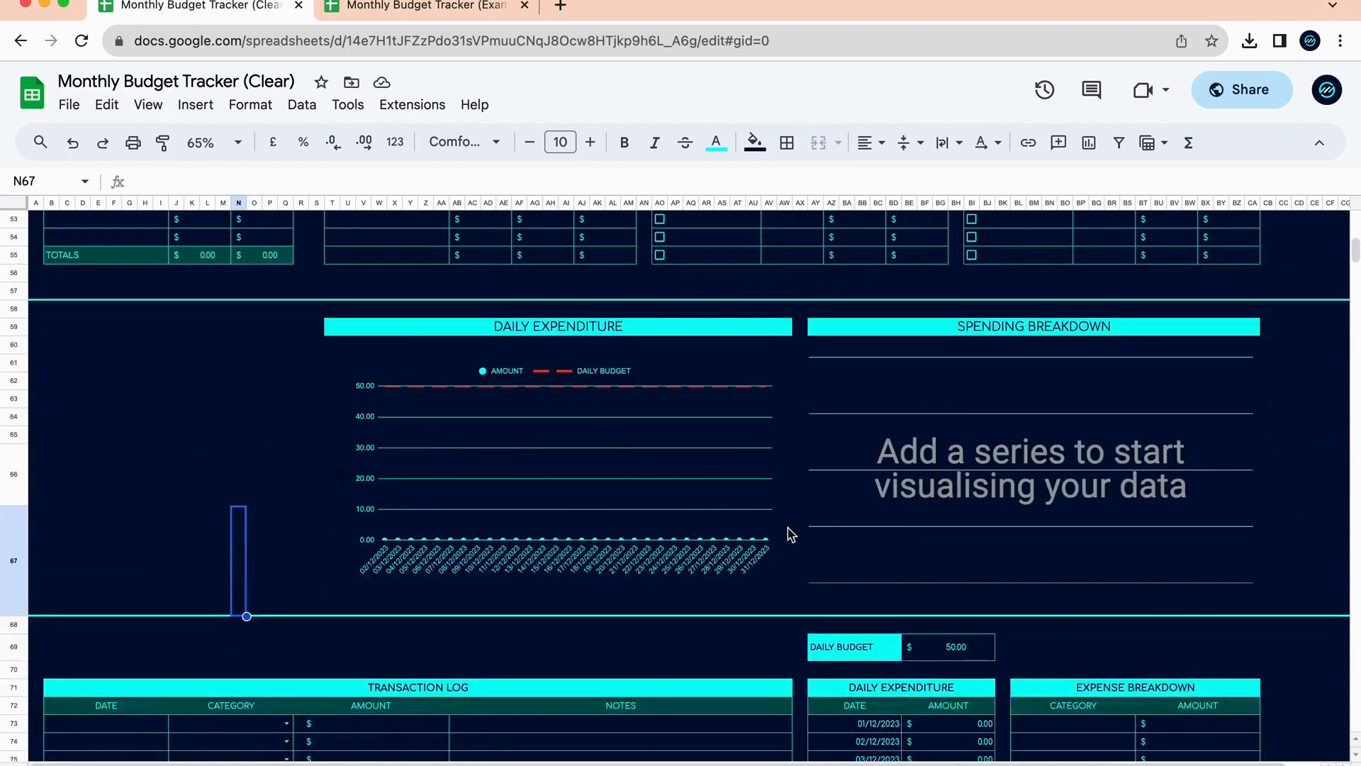
scroll(681, 501, up, 10)
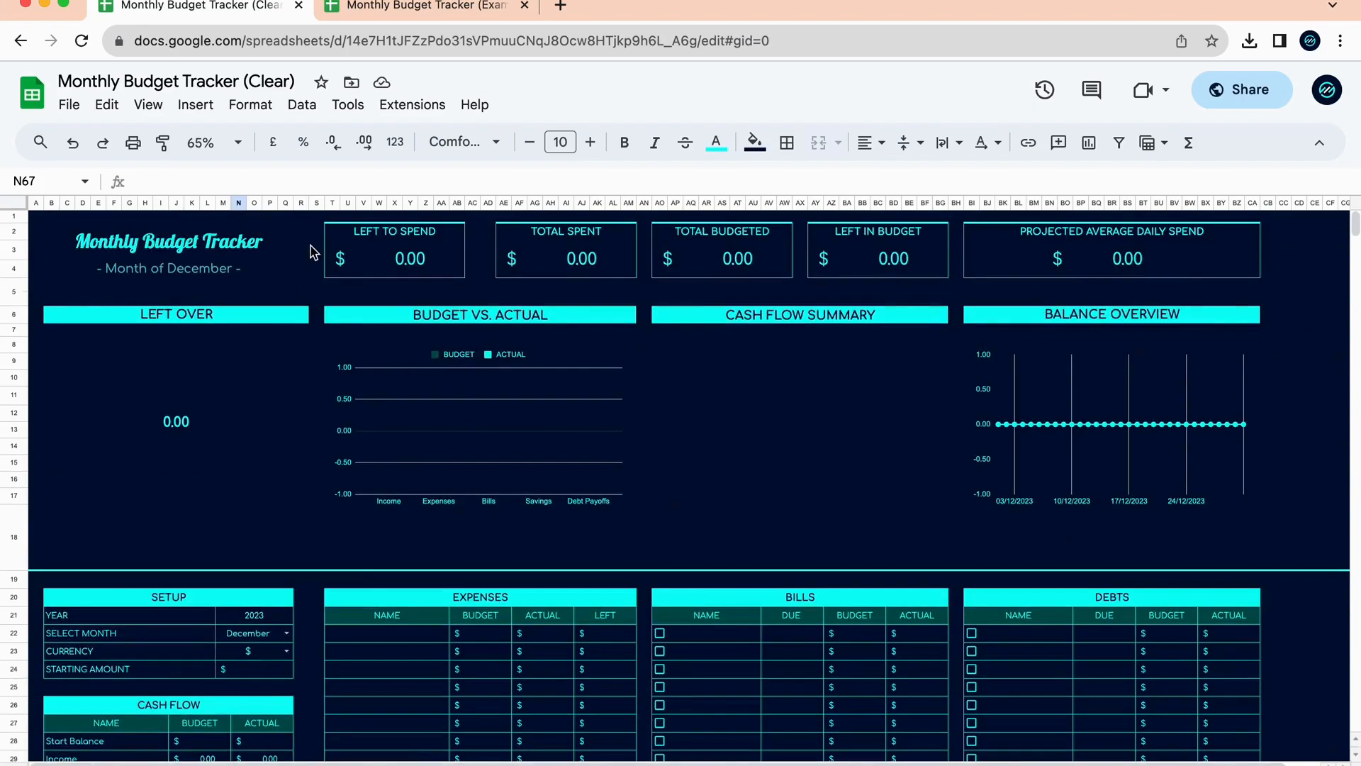
Set the blank tracker's zoom to 100% and bring the Setup table into view.
click(233, 142)
click(224, 272)
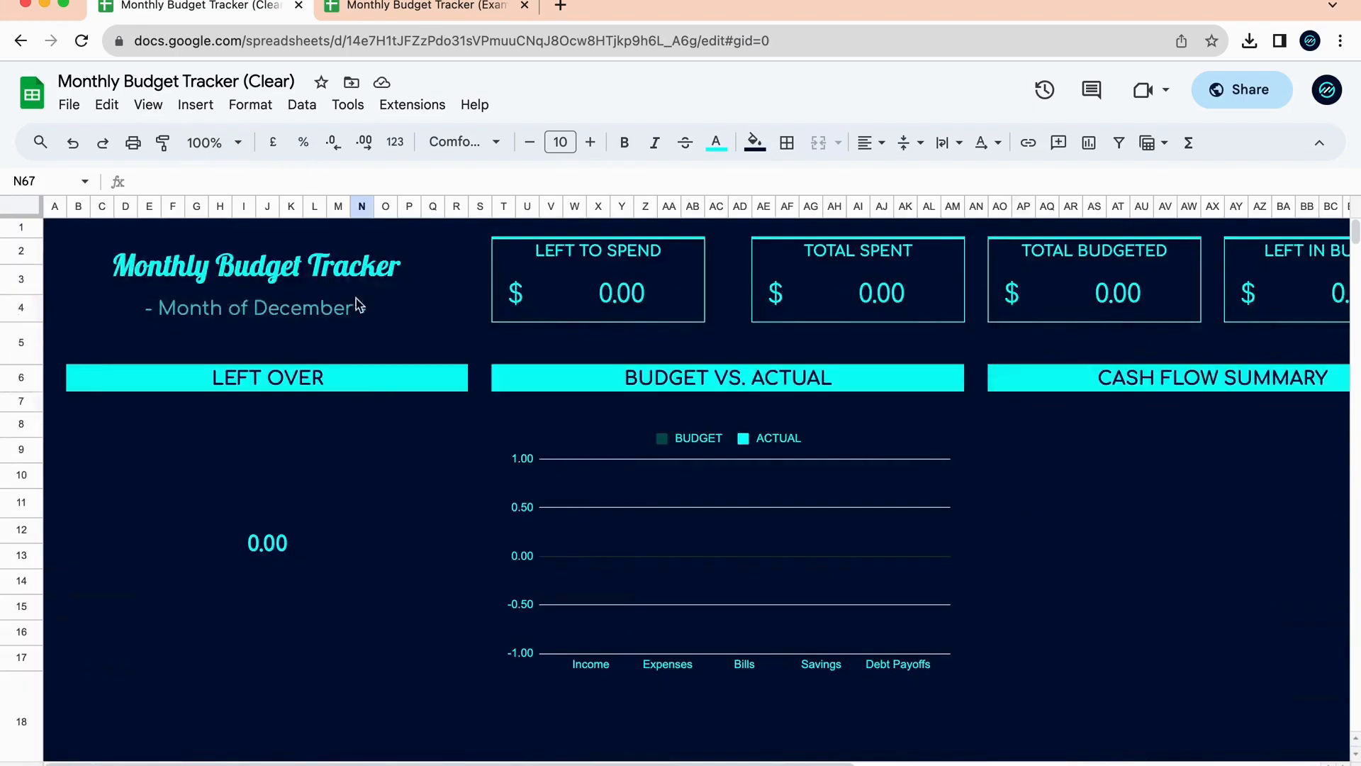
scroll(444, 626, down, 6)
scroll(444, 626, up, 4)
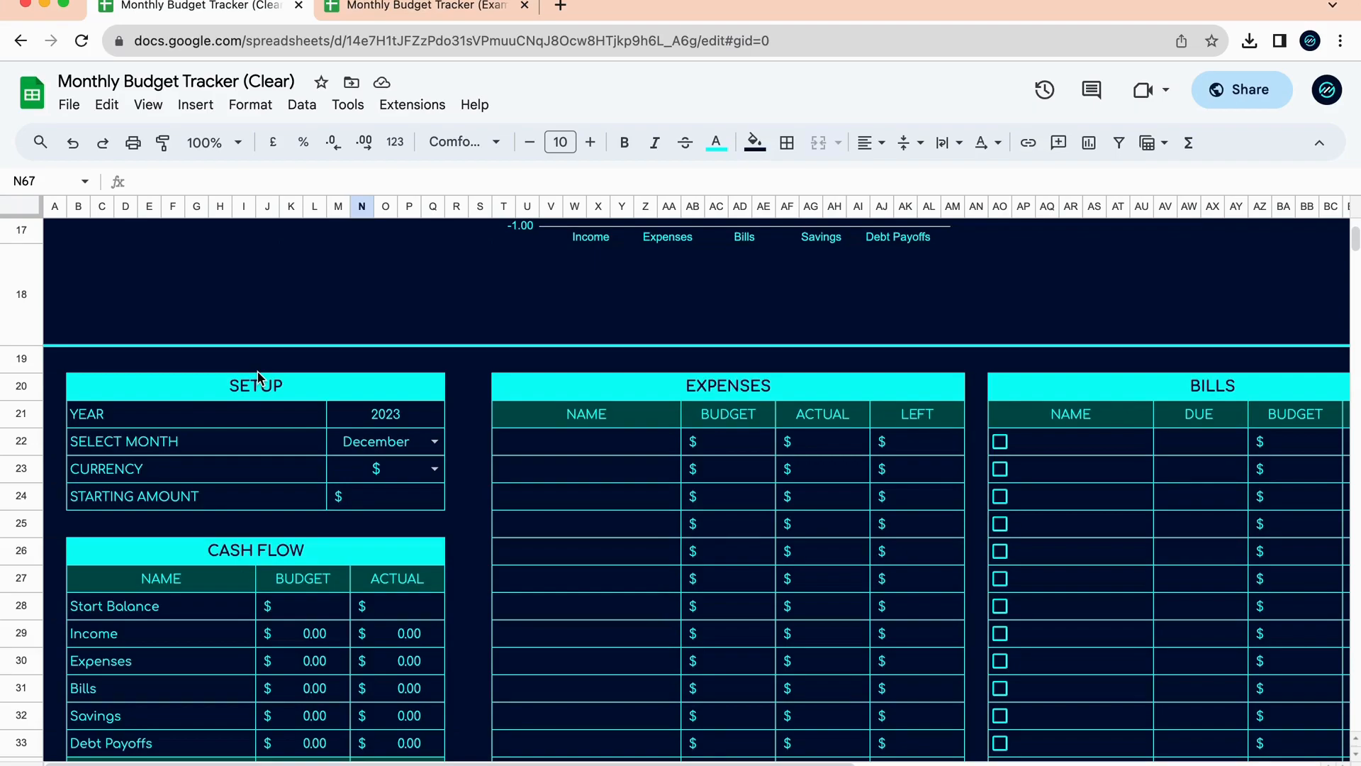
scroll(258, 375, up, 5)
scroll(259, 380, down, 4)
scroll(258, 380, up, 3)
scroll(259, 379, down, 1)
scroll(260, 379, down, 3)
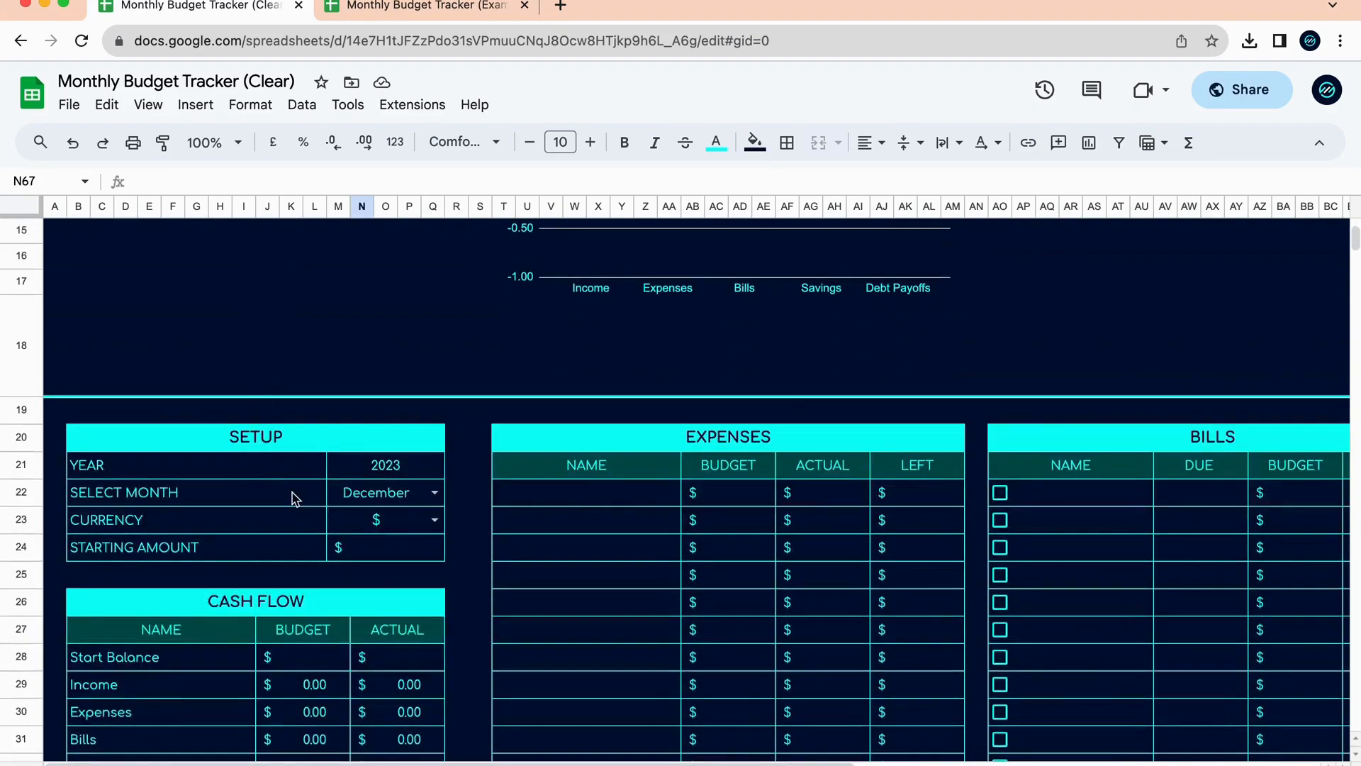
Check the Year cell in the Setup table and choose December as the month.
click(393, 474)
click(258, 474)
click(389, 475)
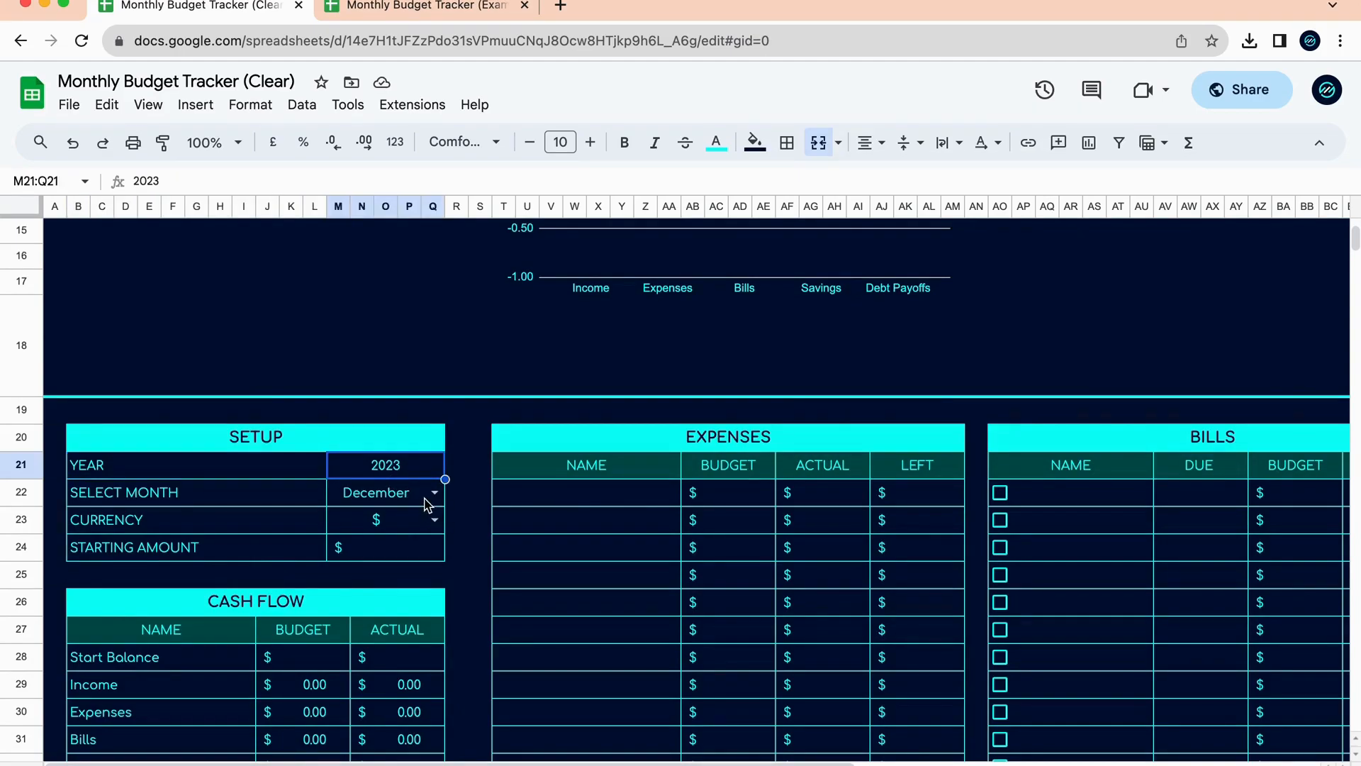
click(261, 497)
click(379, 505)
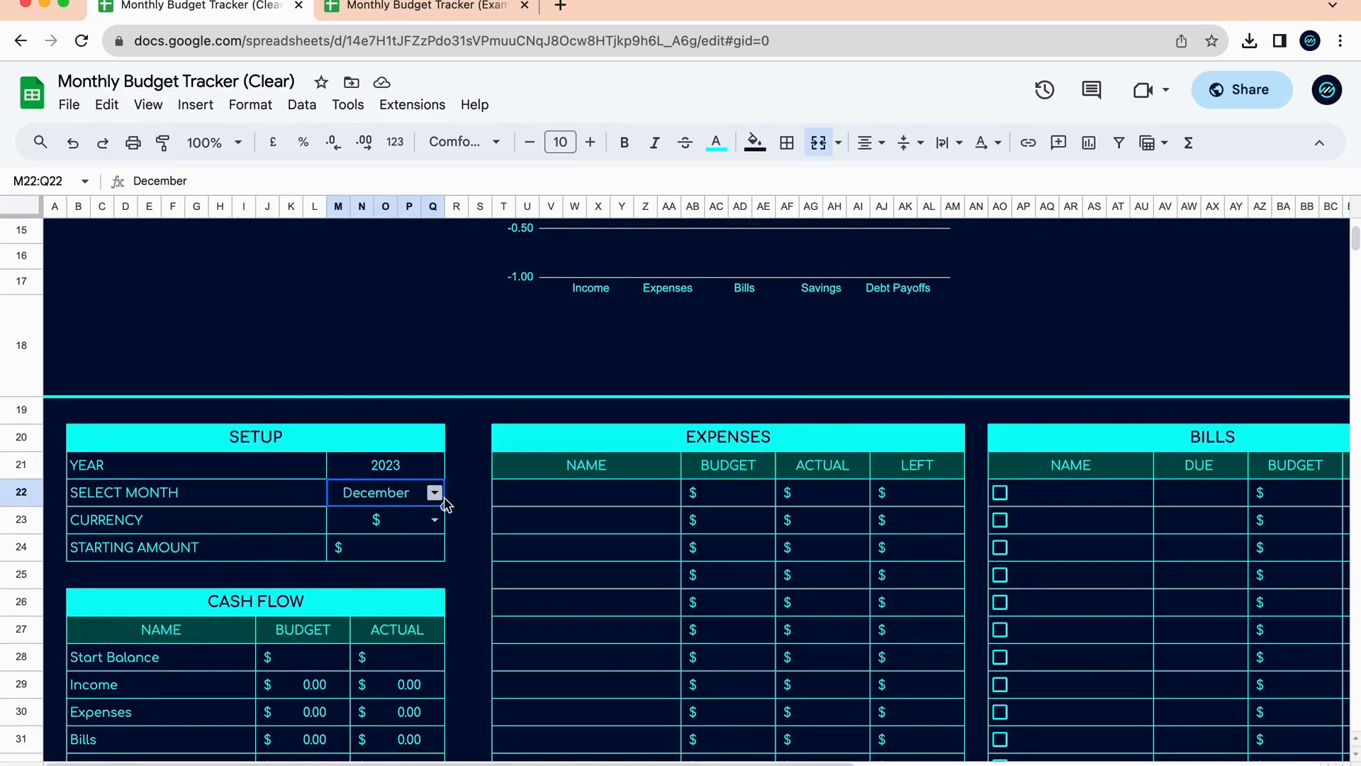
click(436, 496)
scroll(395, 617, down, 2)
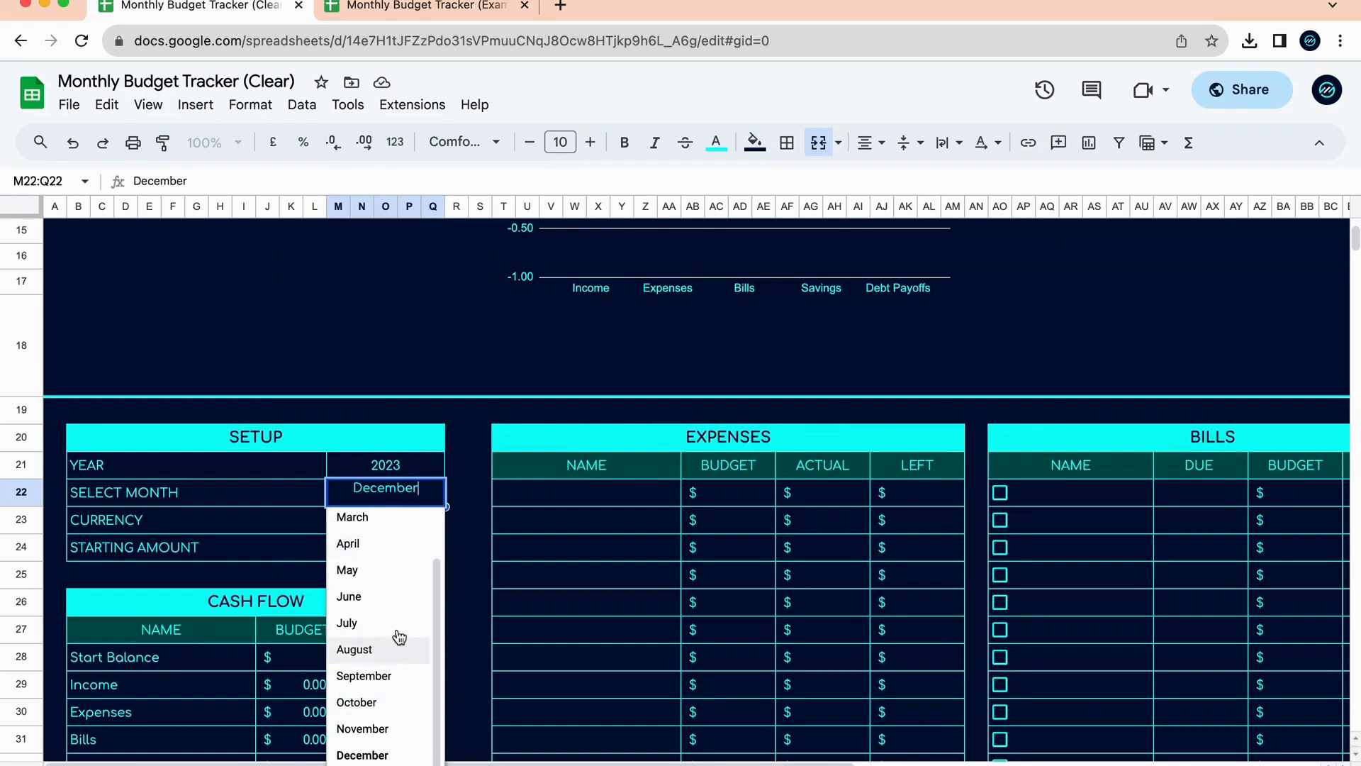
click(386, 756)
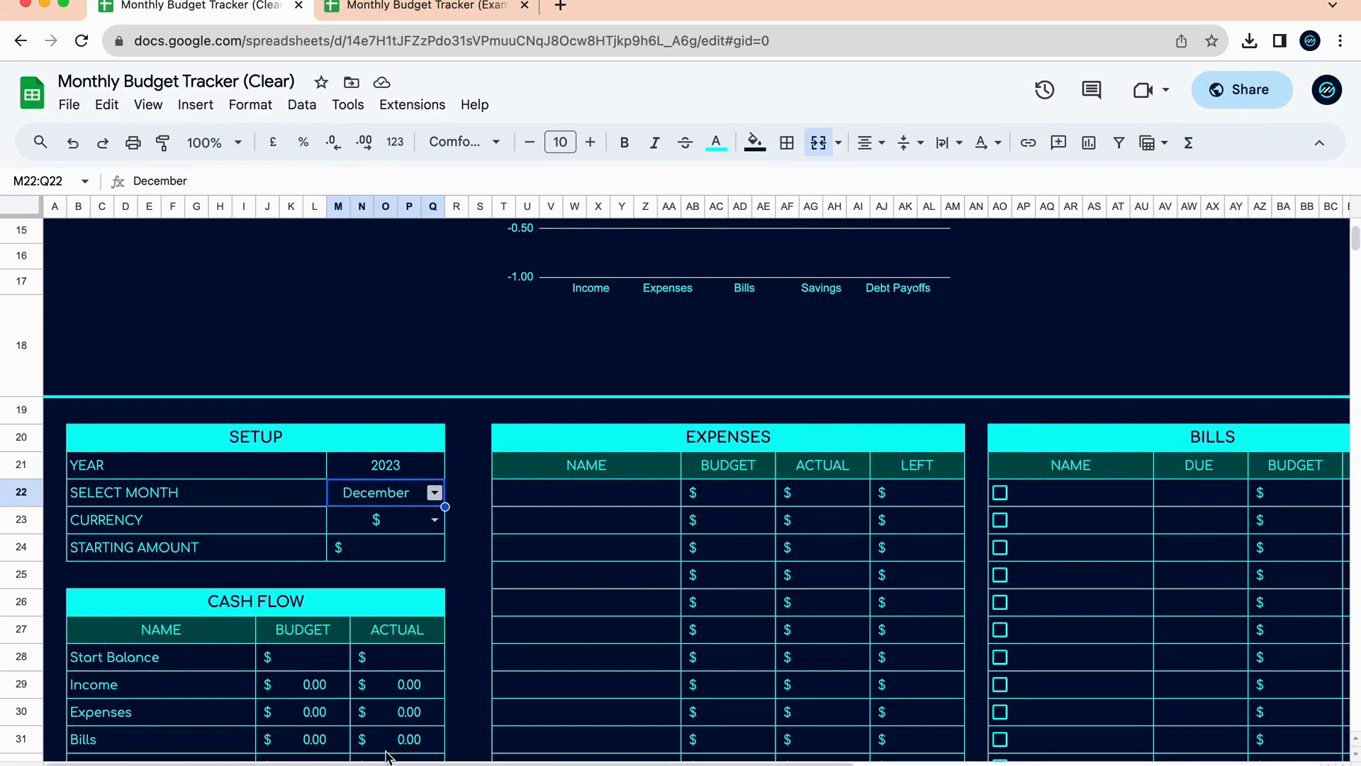
Choose $ as the currency and enter a starting amount of 300 in the Setup table.
click(434, 521)
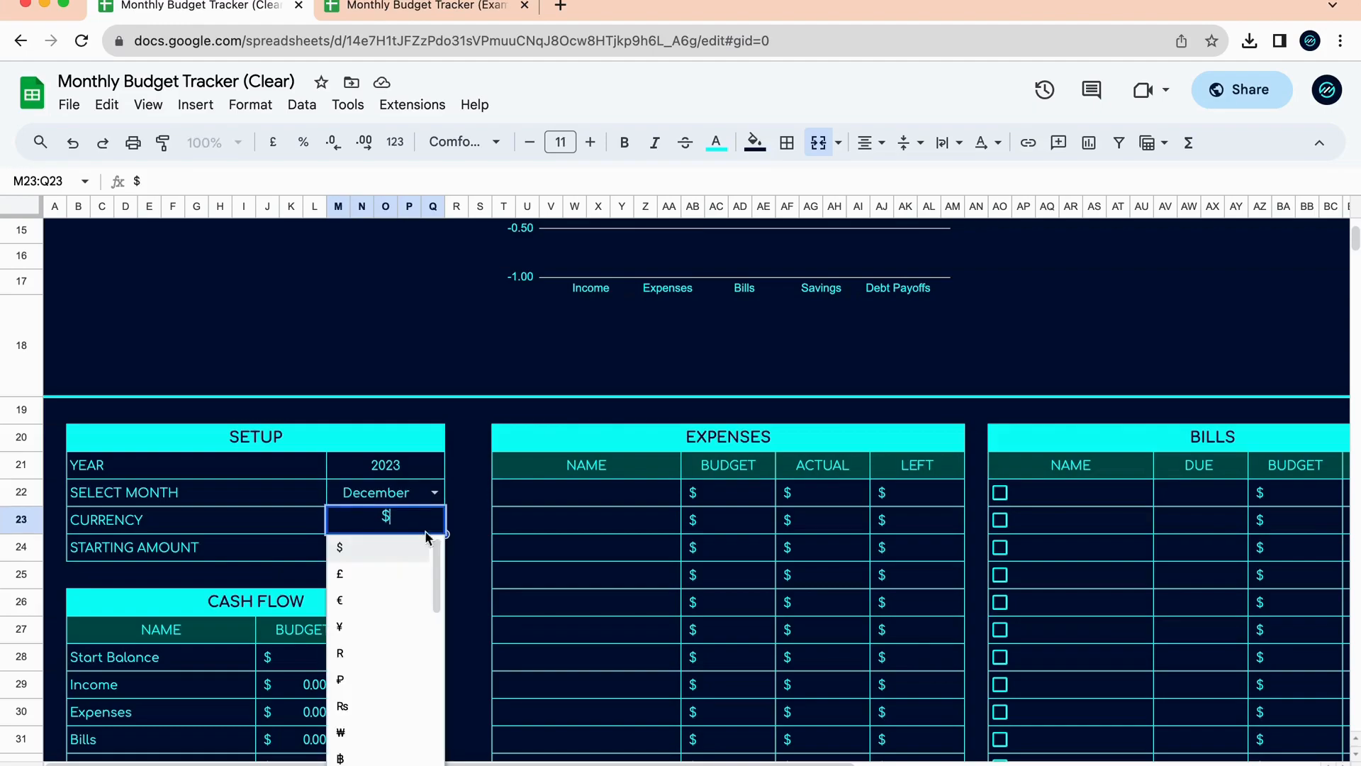
click(387, 556)
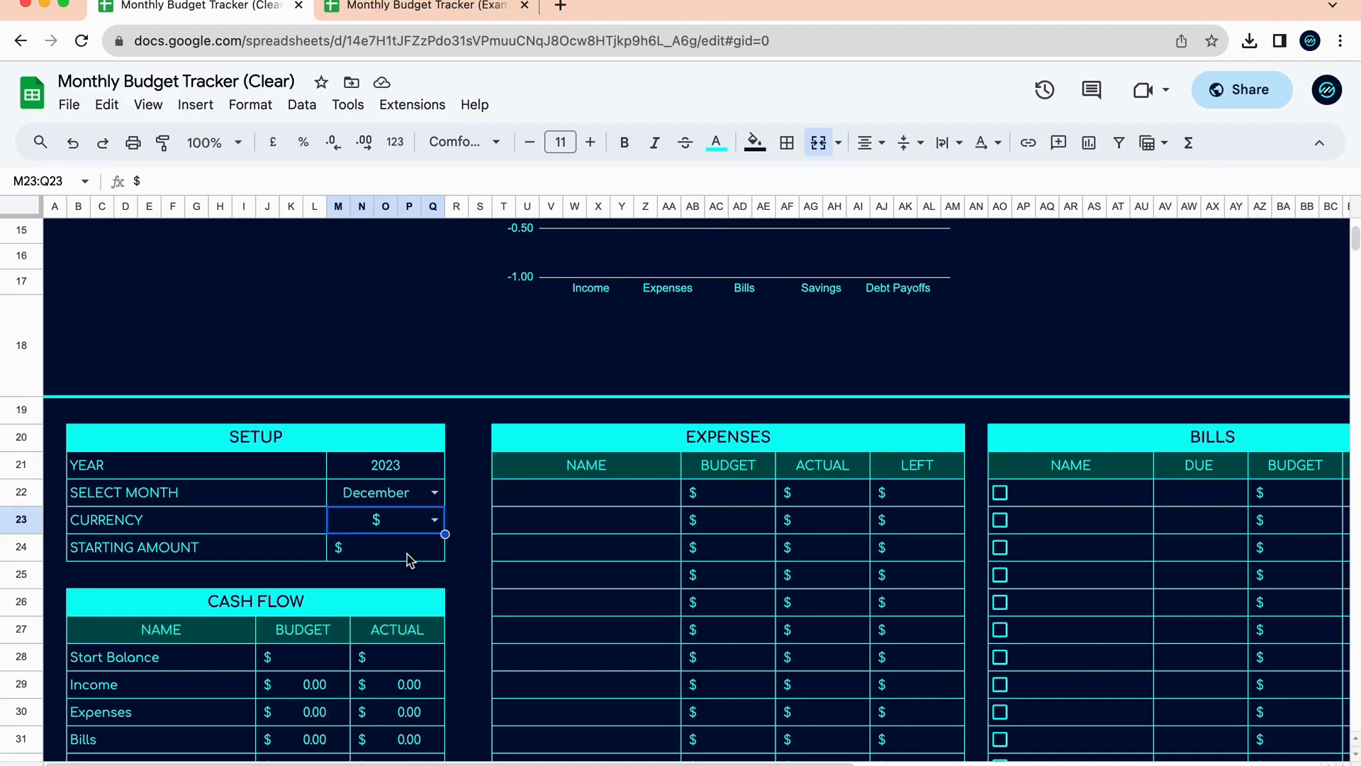
click(410, 553)
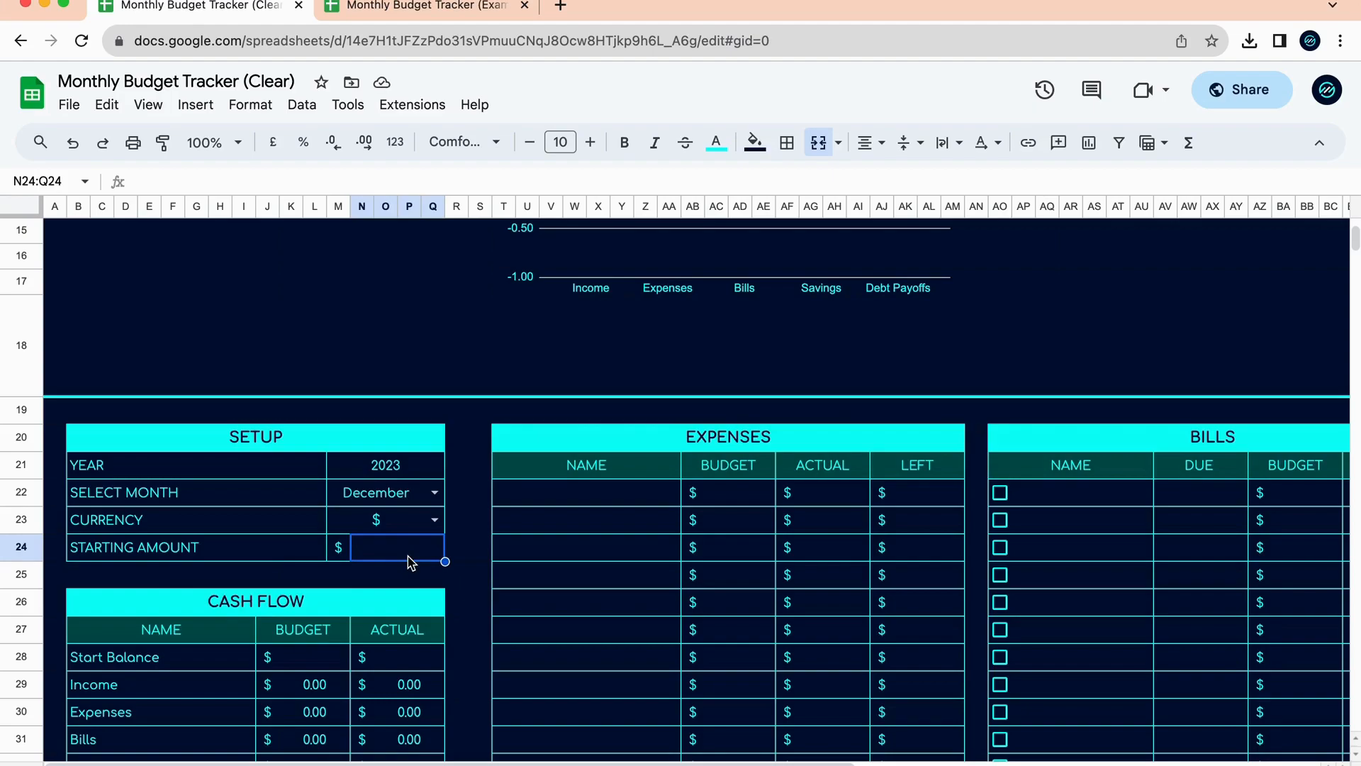
text(300)
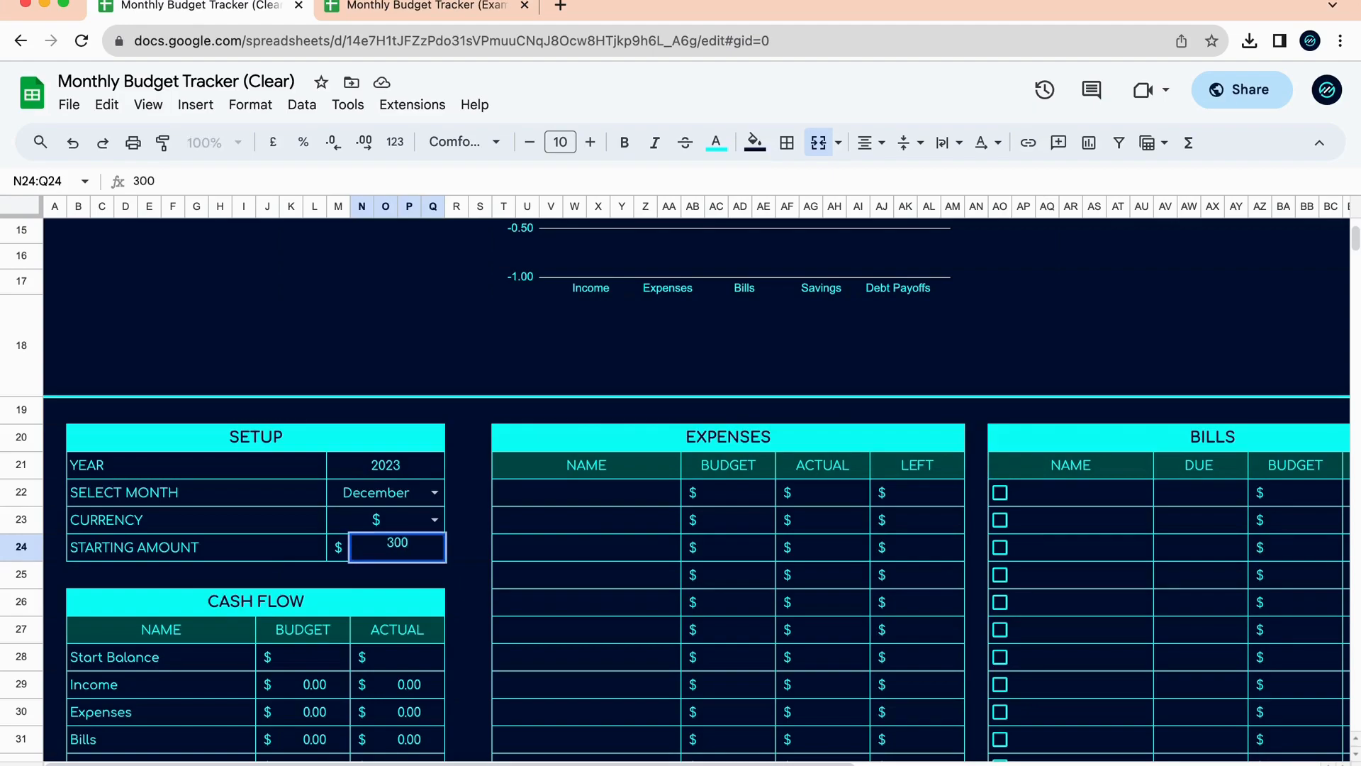
key(Return)
scroll(392, 633, up, 3)
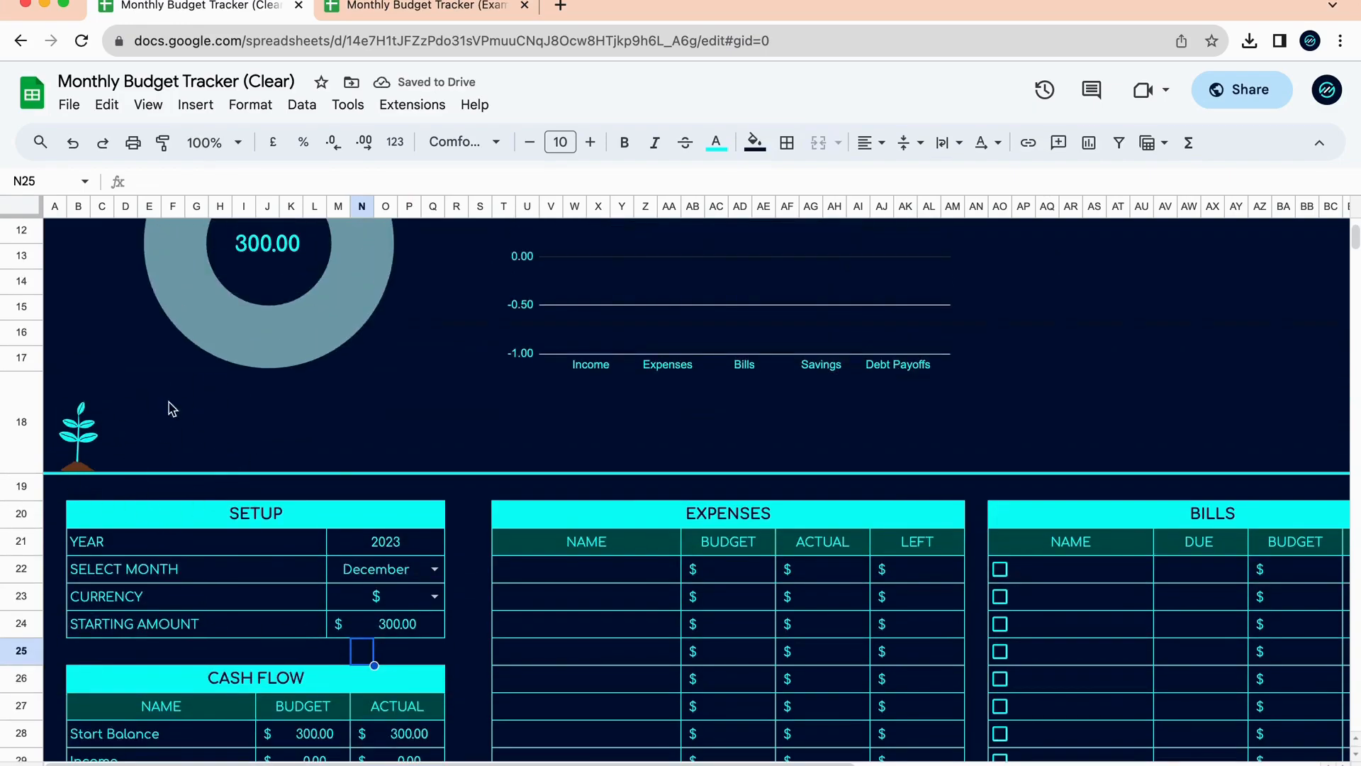
scroll(339, 638, down, 2)
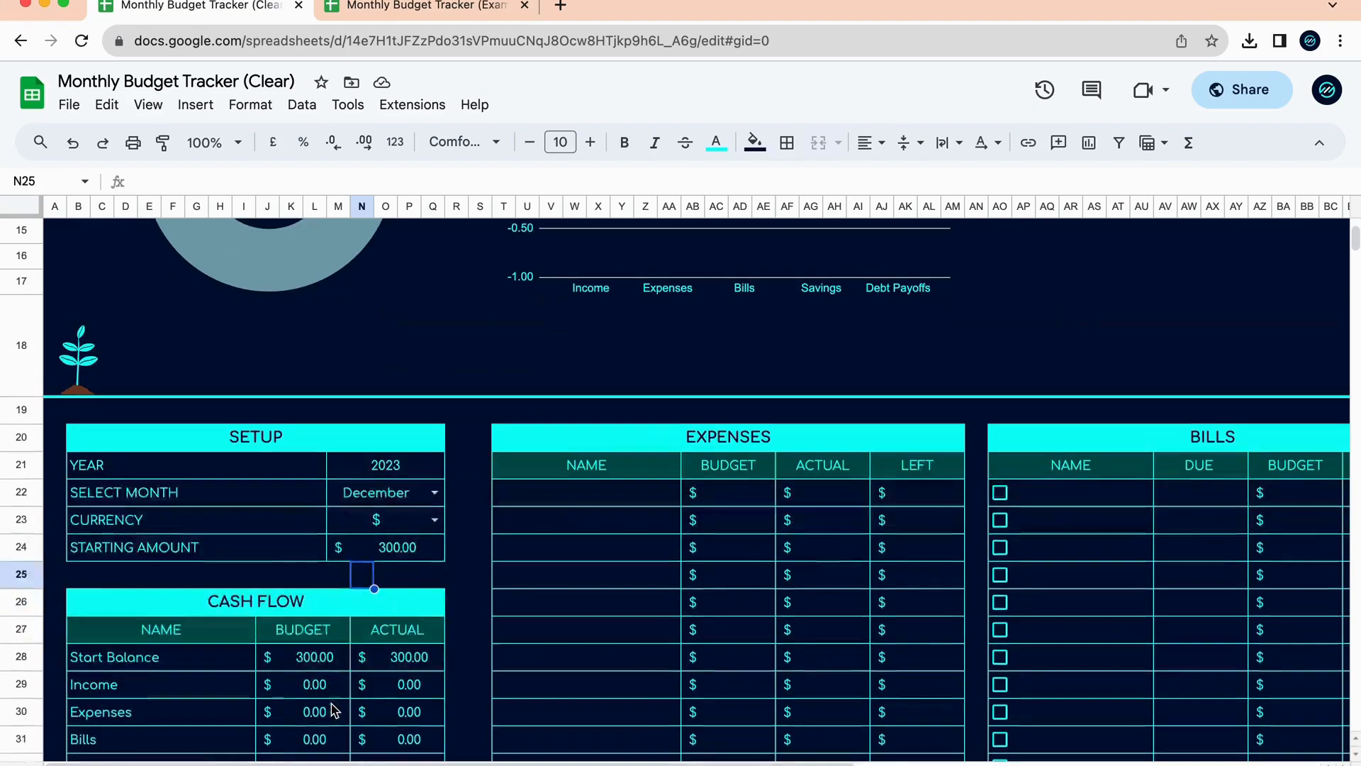
Add the first earner's salary to the Income table with 1500 as both the expected and actual amount.
scroll(345, 535, down, 6)
scroll(345, 535, up, 8)
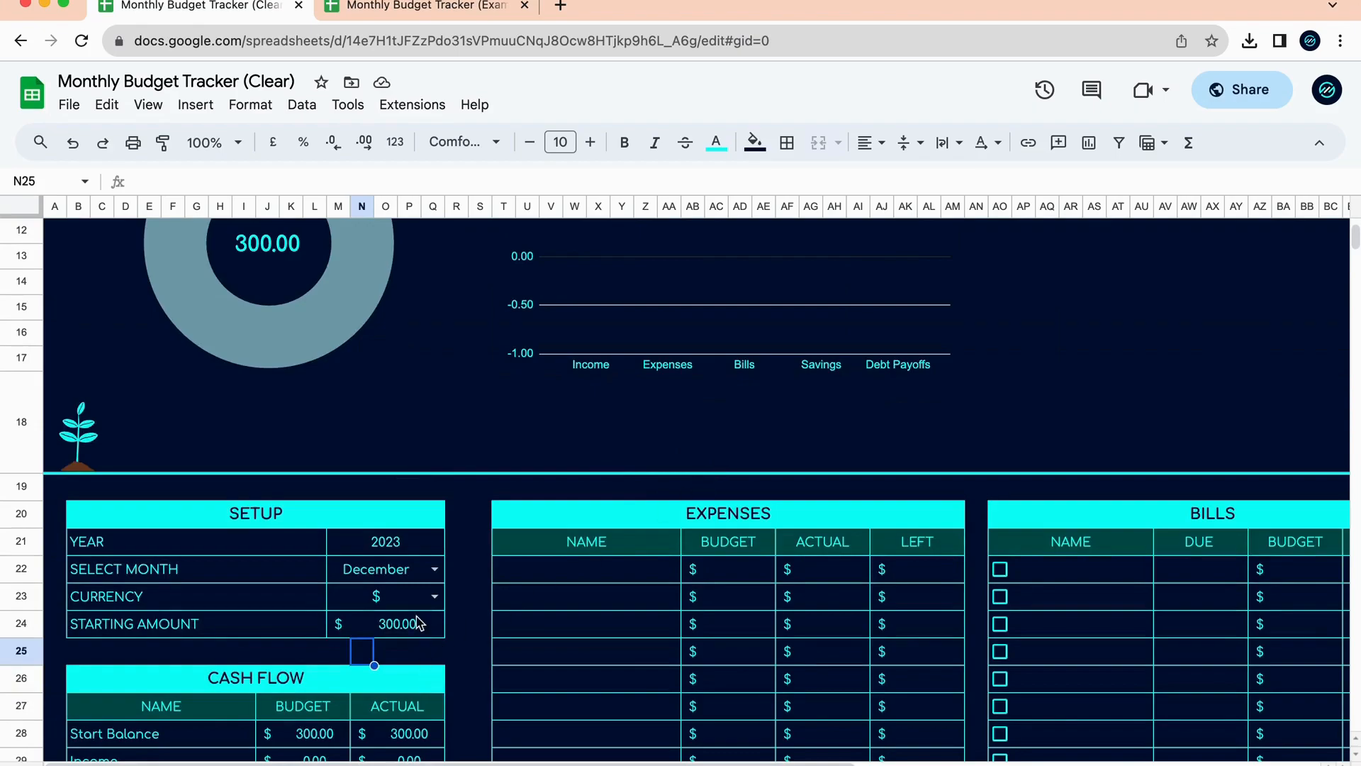
scroll(416, 624, down, 6)
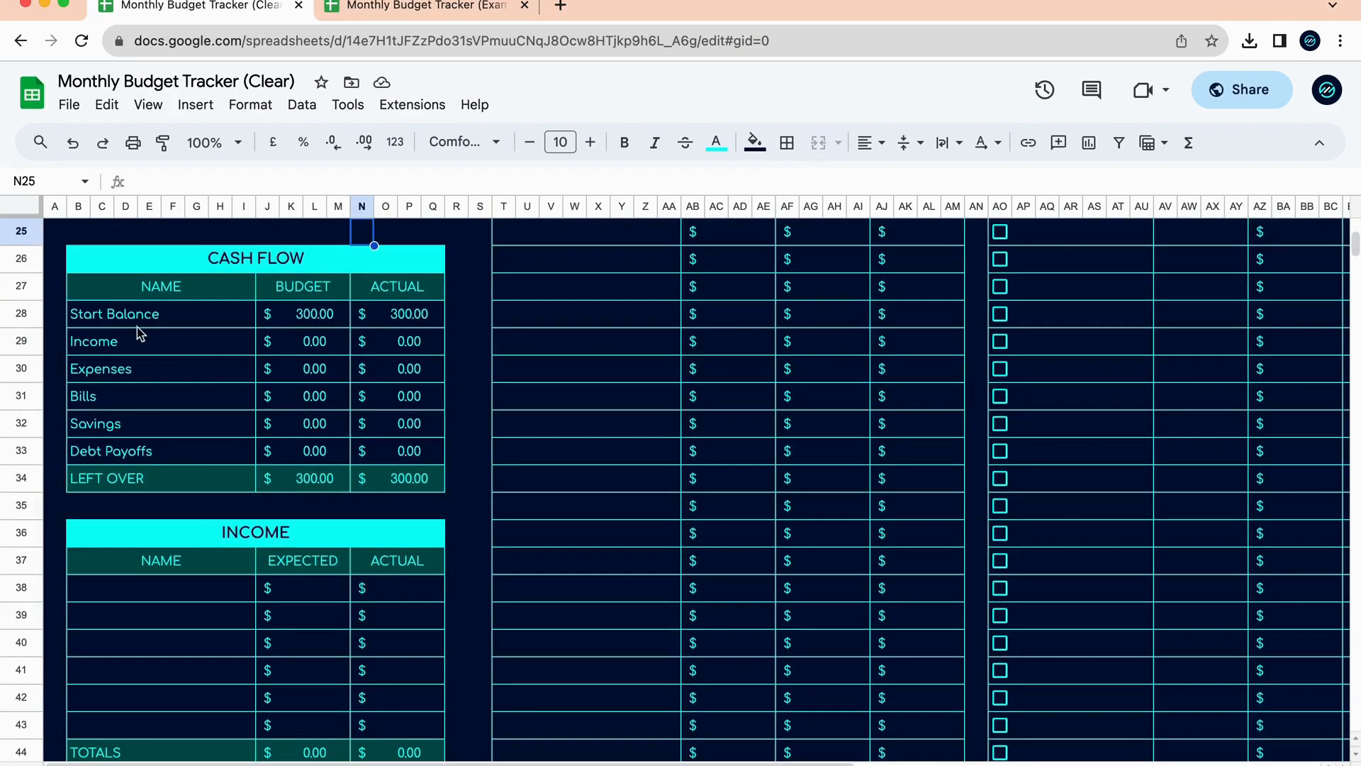
scroll(237, 595, down, 2)
scroll(236, 594, down, 1)
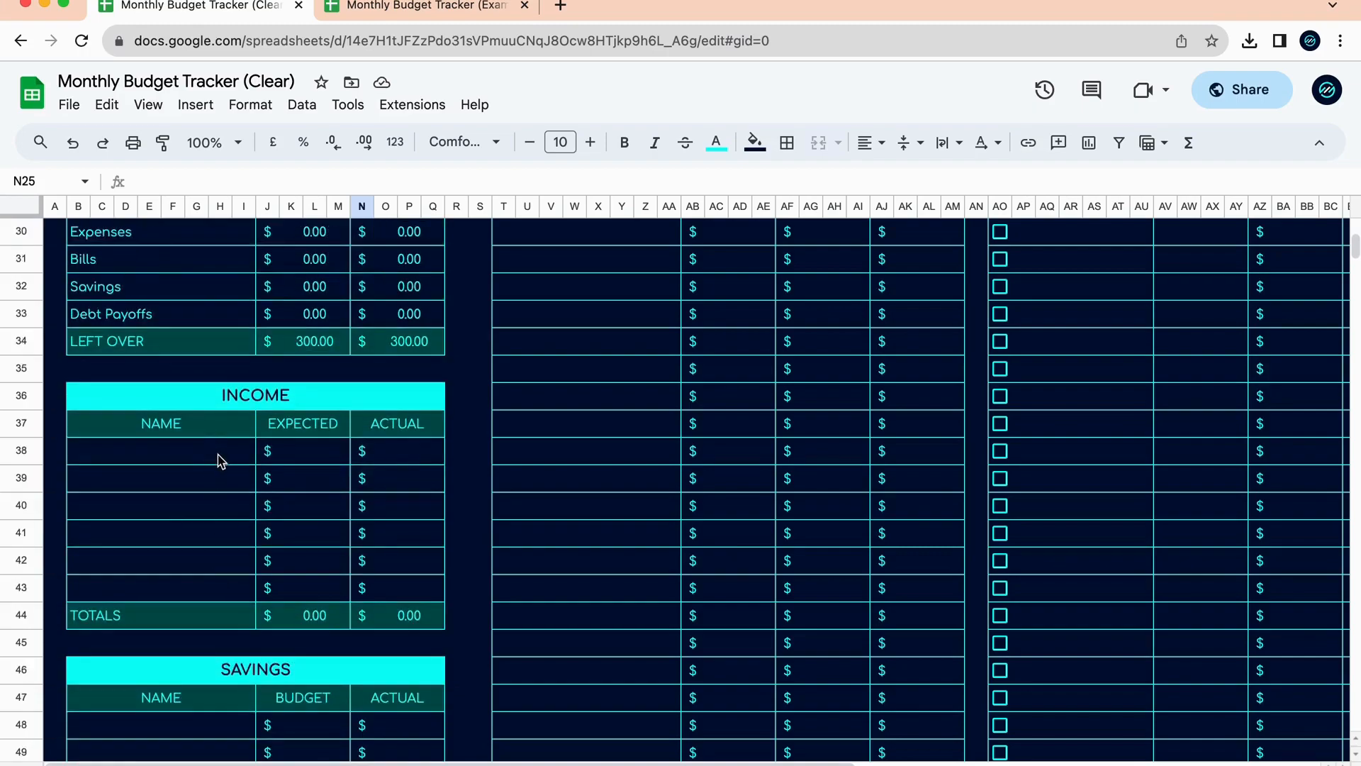
click(220, 463)
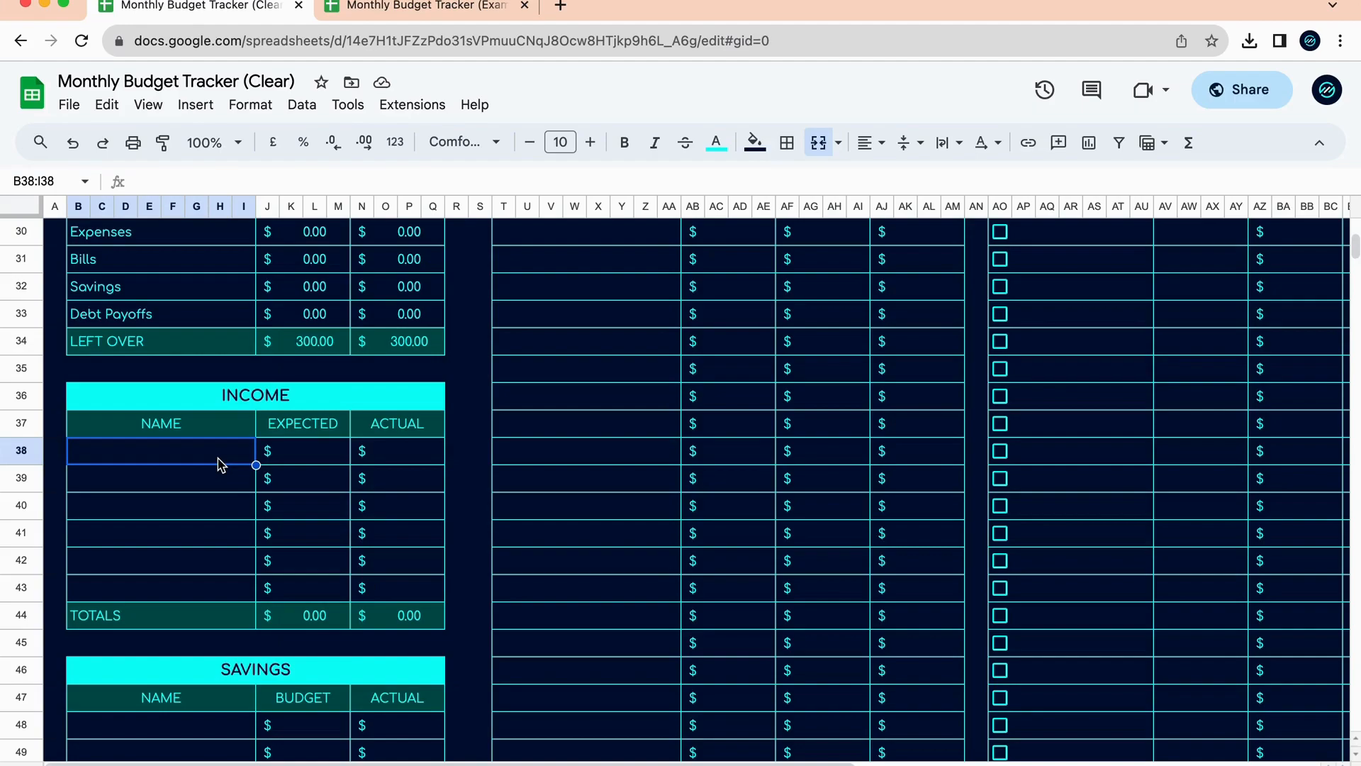
text(Prince's Salary)
key(Tab)
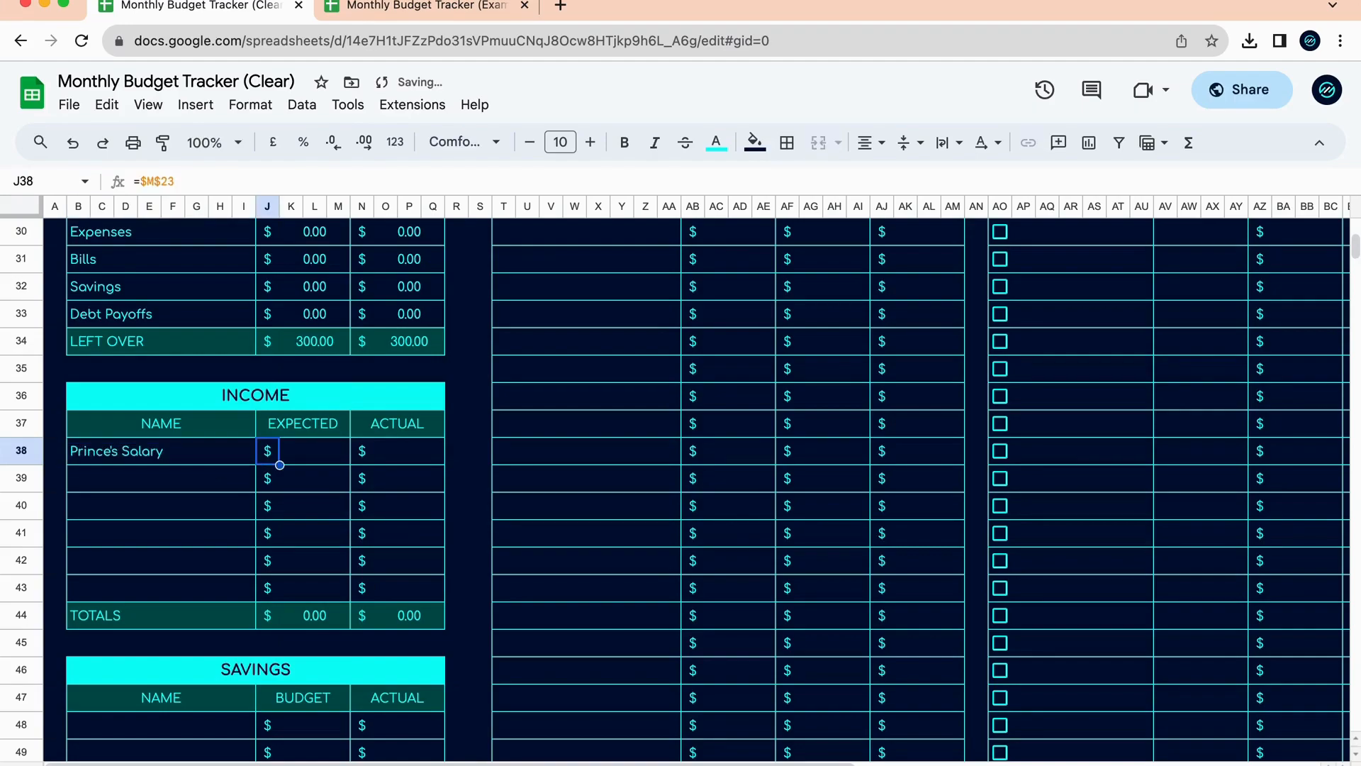
key(Tab)
text(1500)
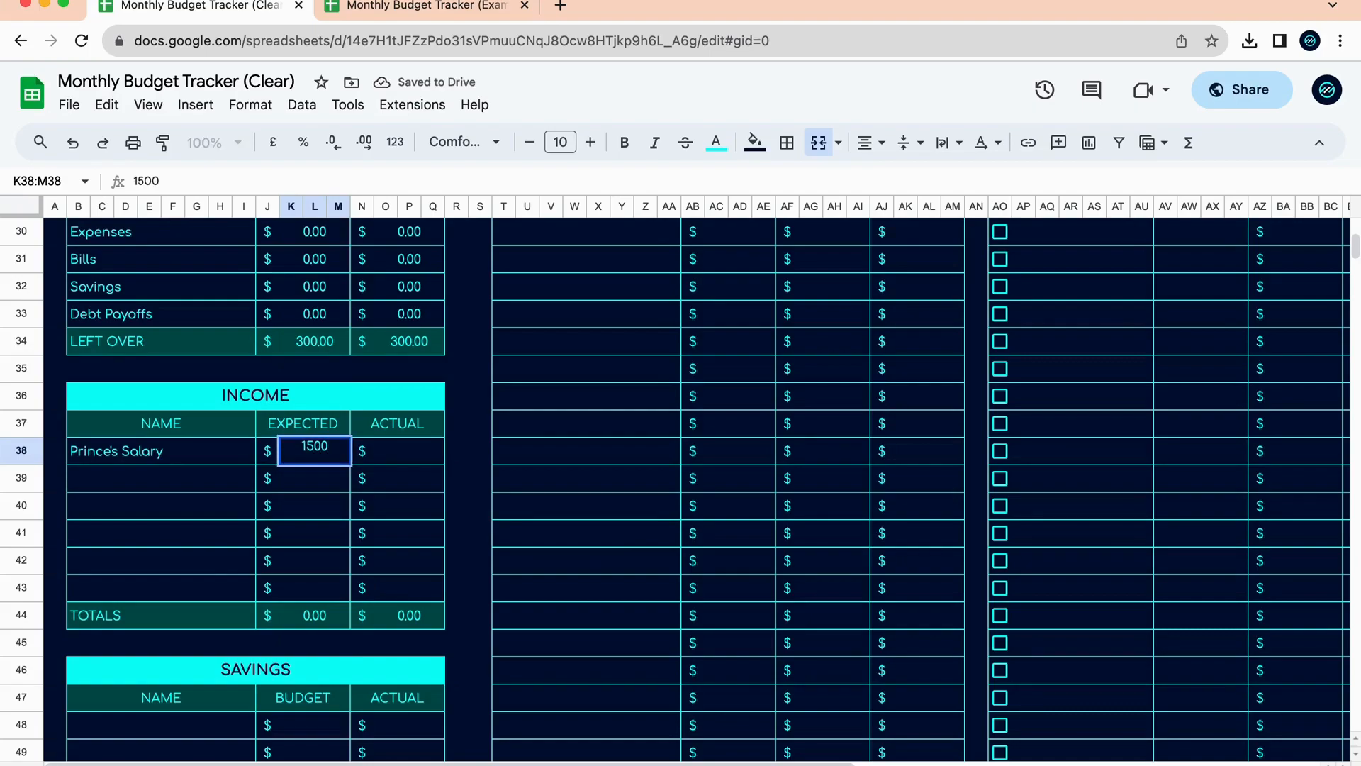
key(Return)
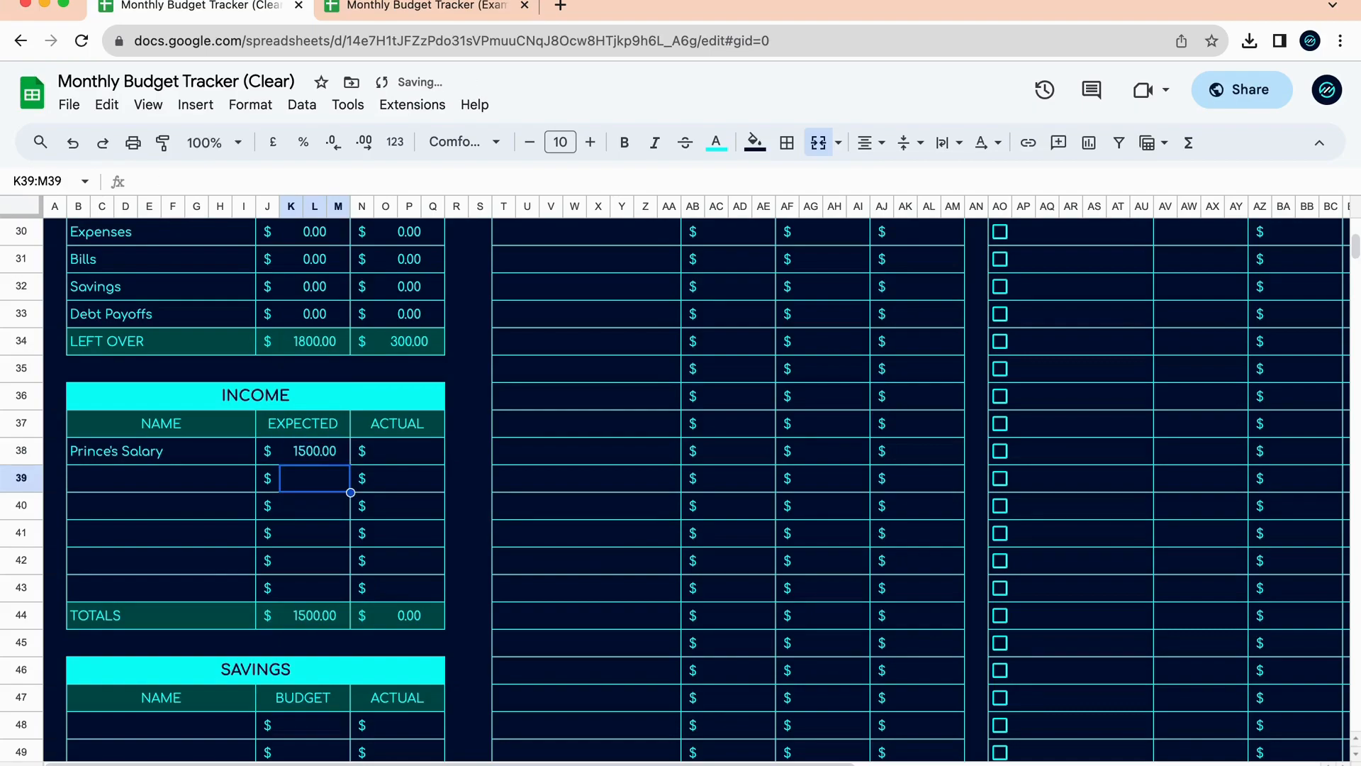
click(408, 460)
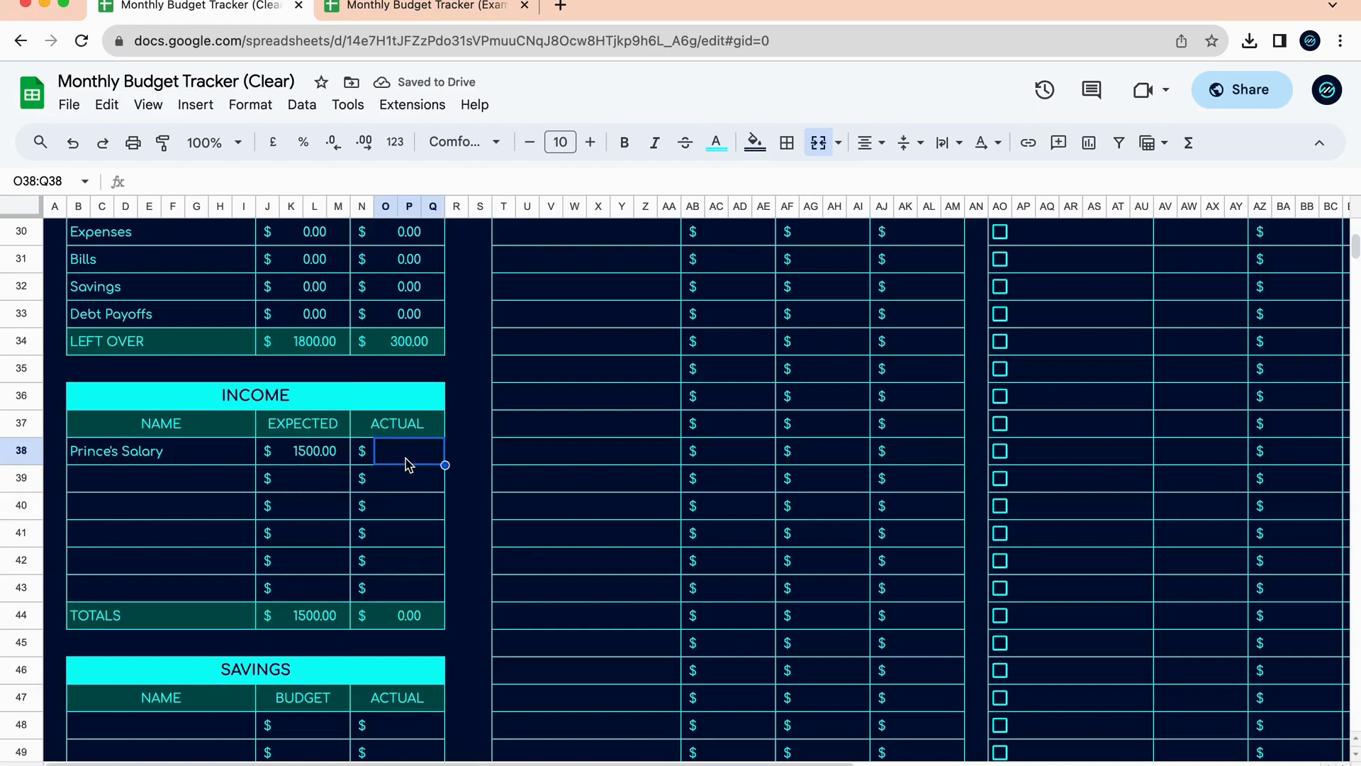
text(1500)
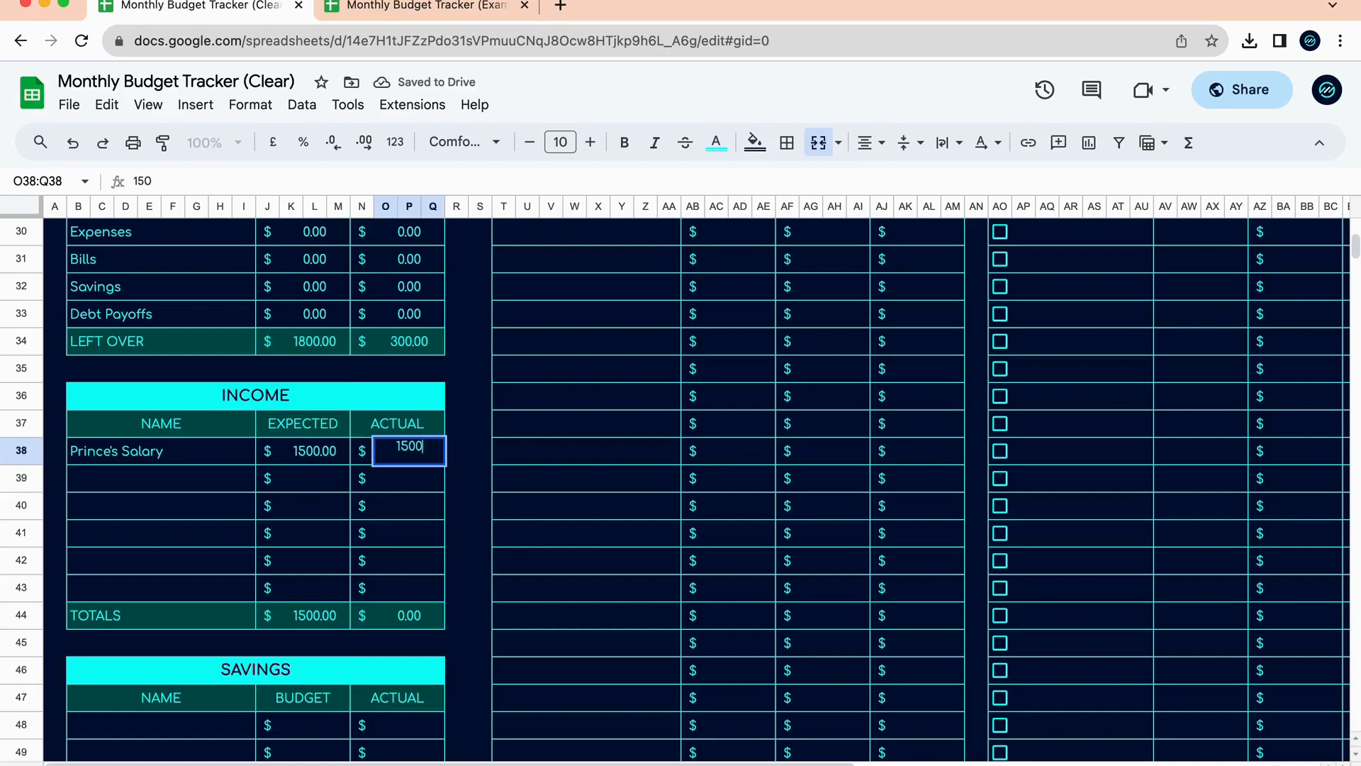
key(Return)
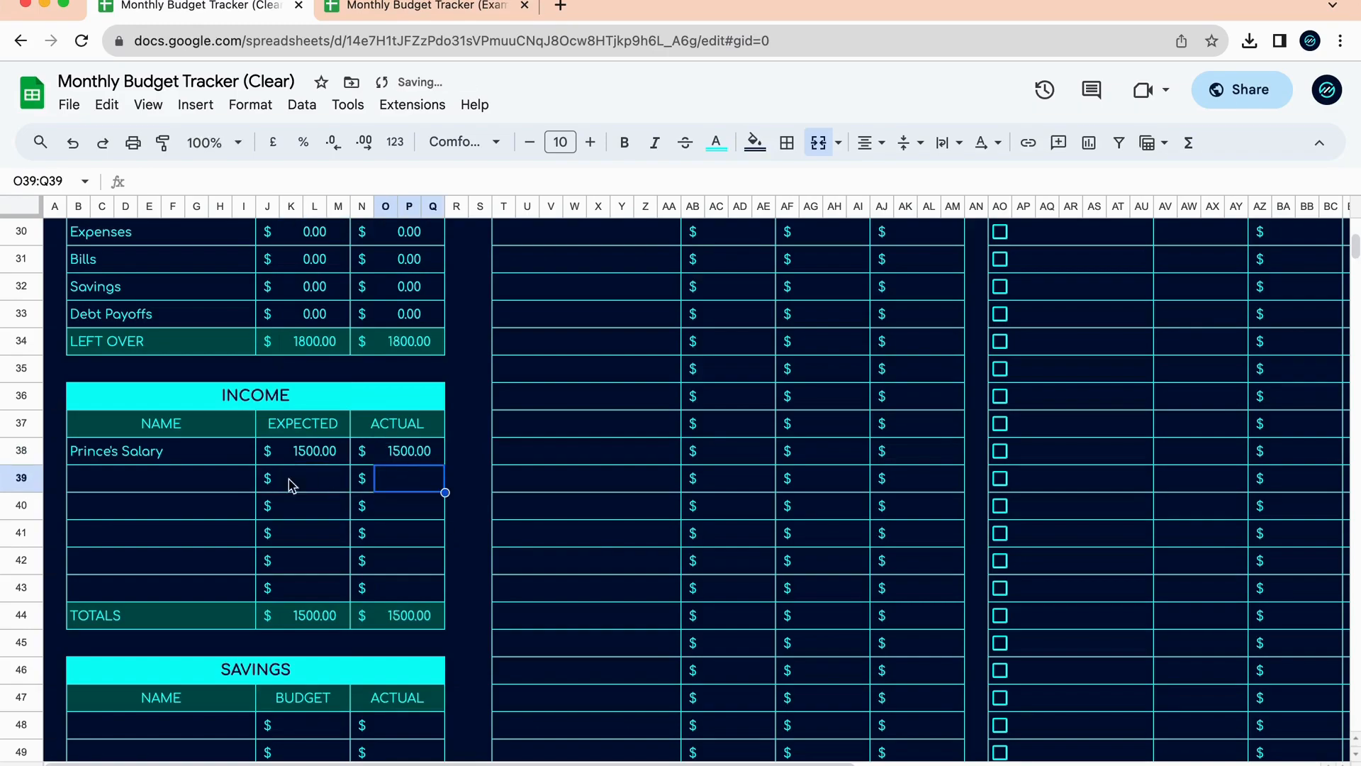
Add the second earner's salary in the next Income row with 1000 as both the expected and actual amount.
click(157, 489)
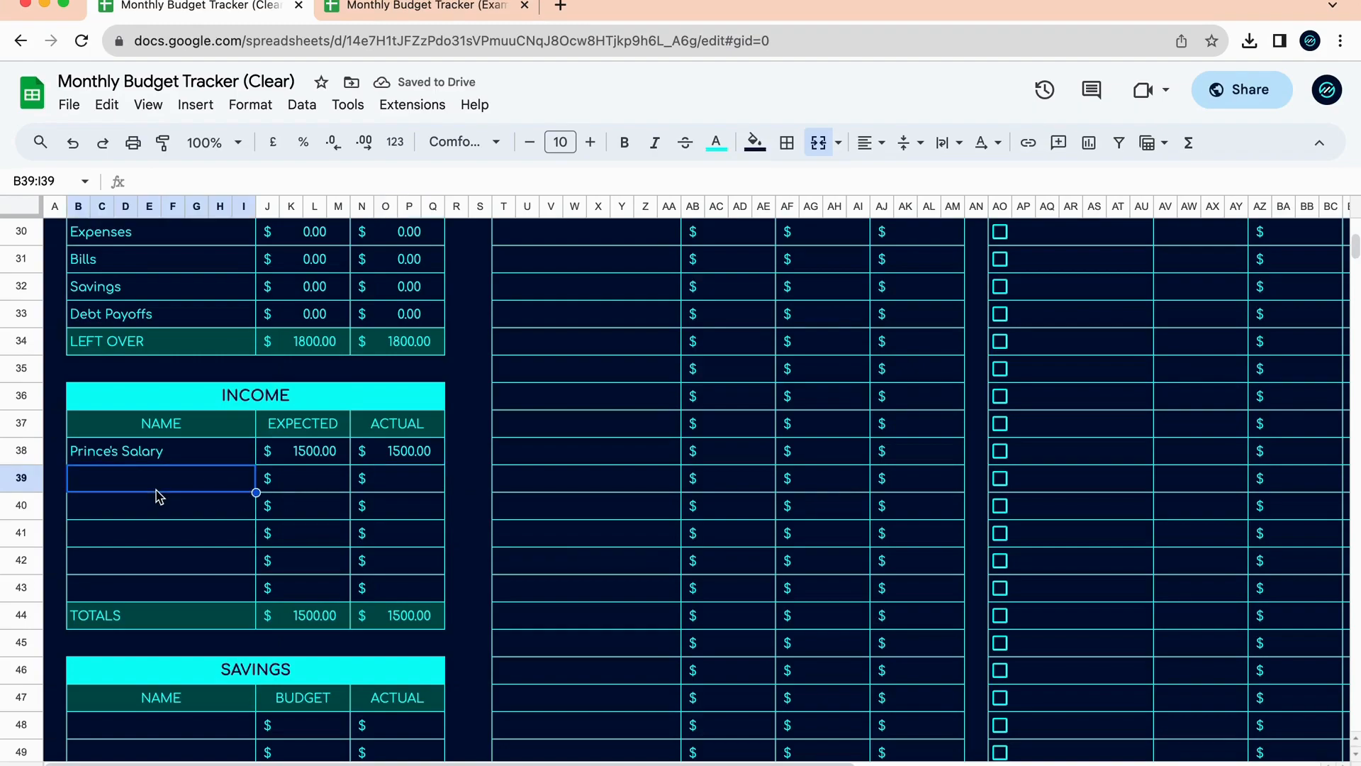
text(Jen)
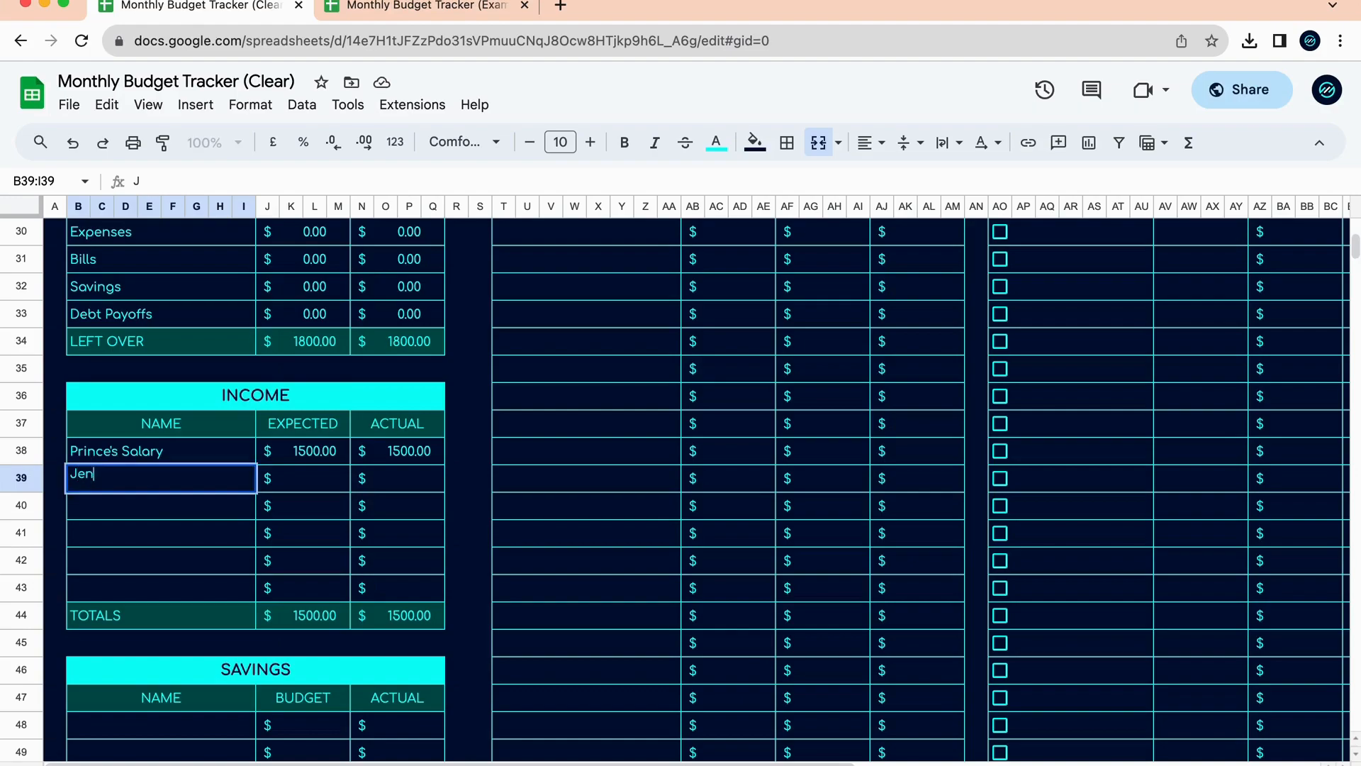
text(ny's Salary)
click(333, 478)
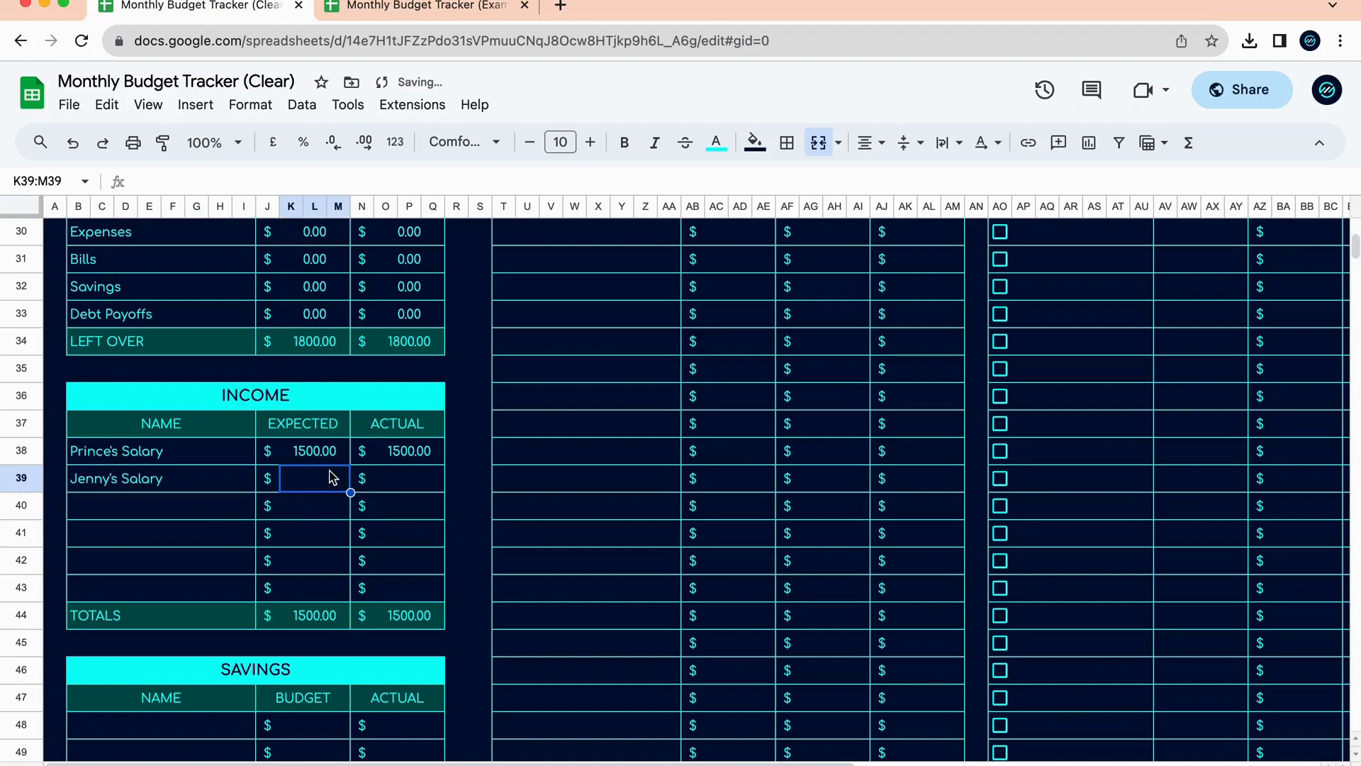
text(1000)
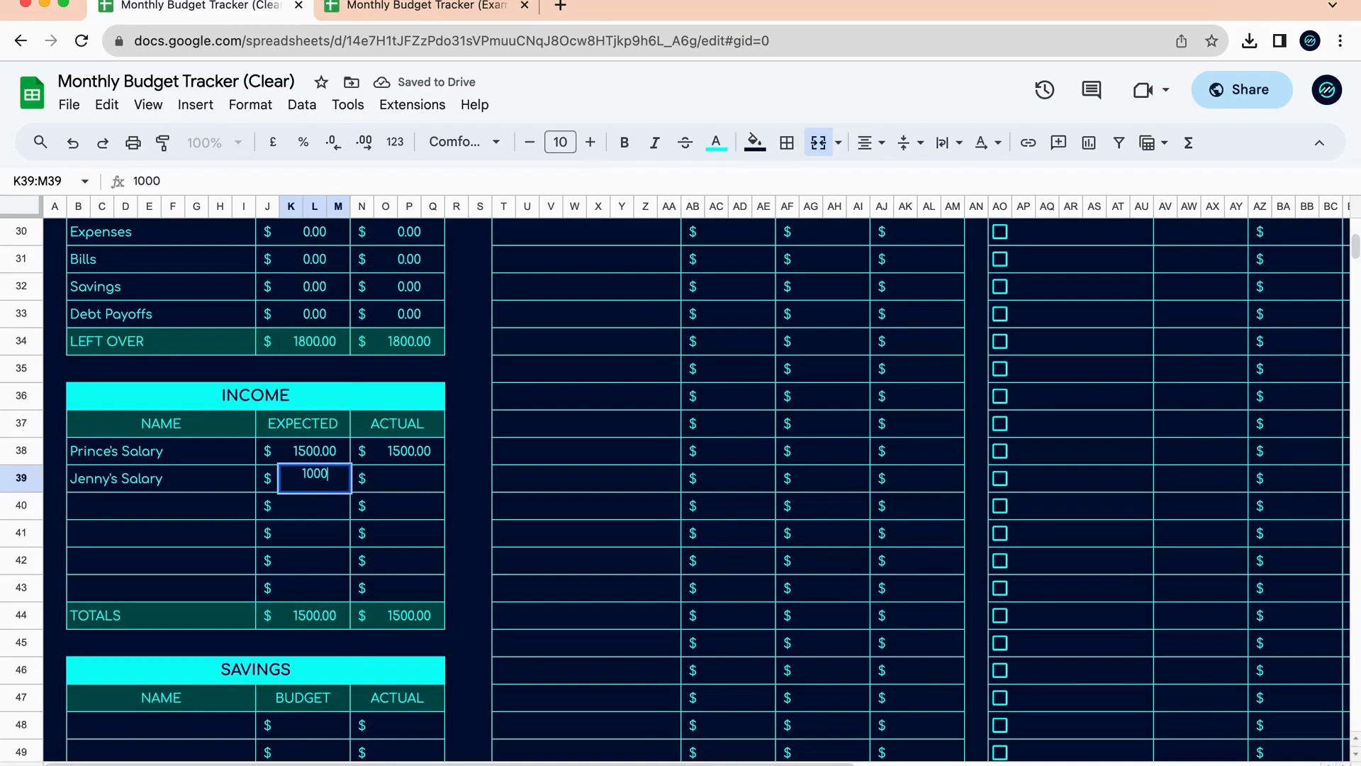
key(Return)
click(416, 490)
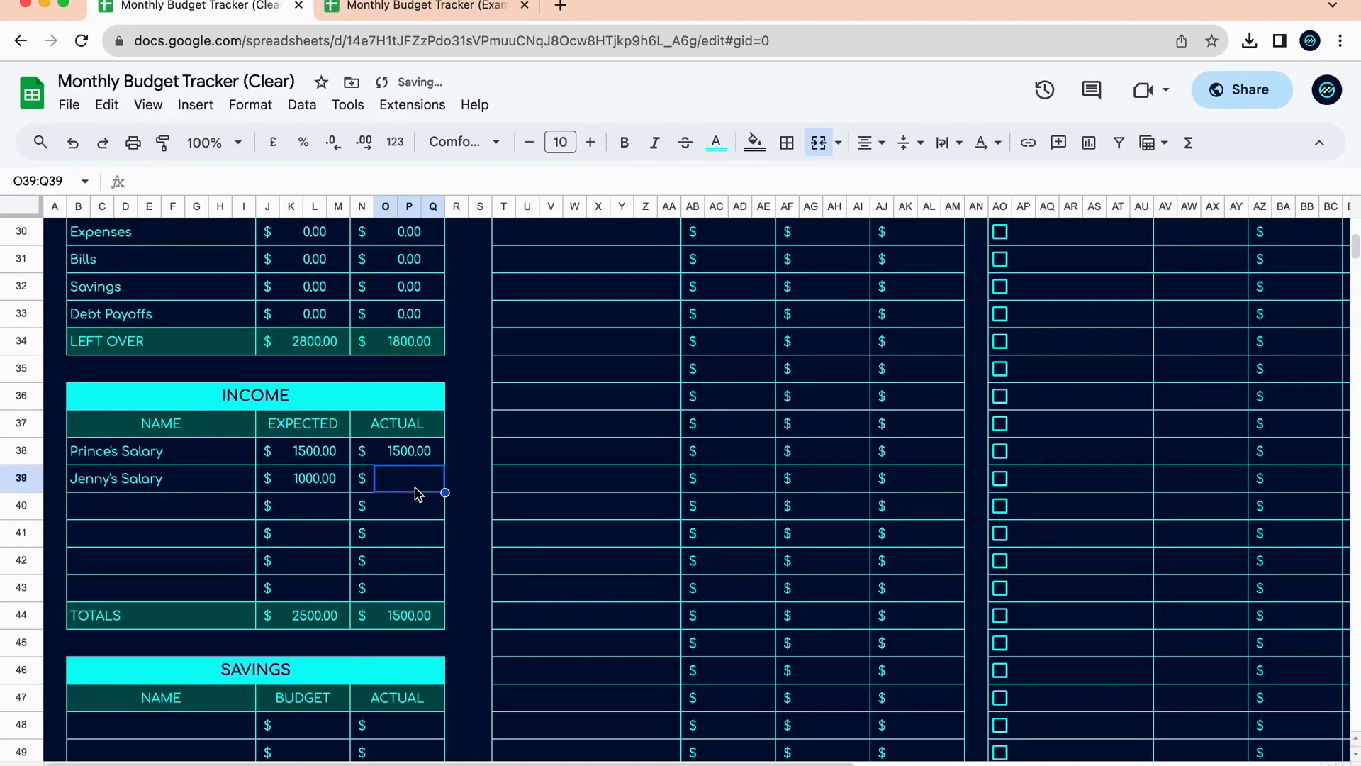
text(1000)
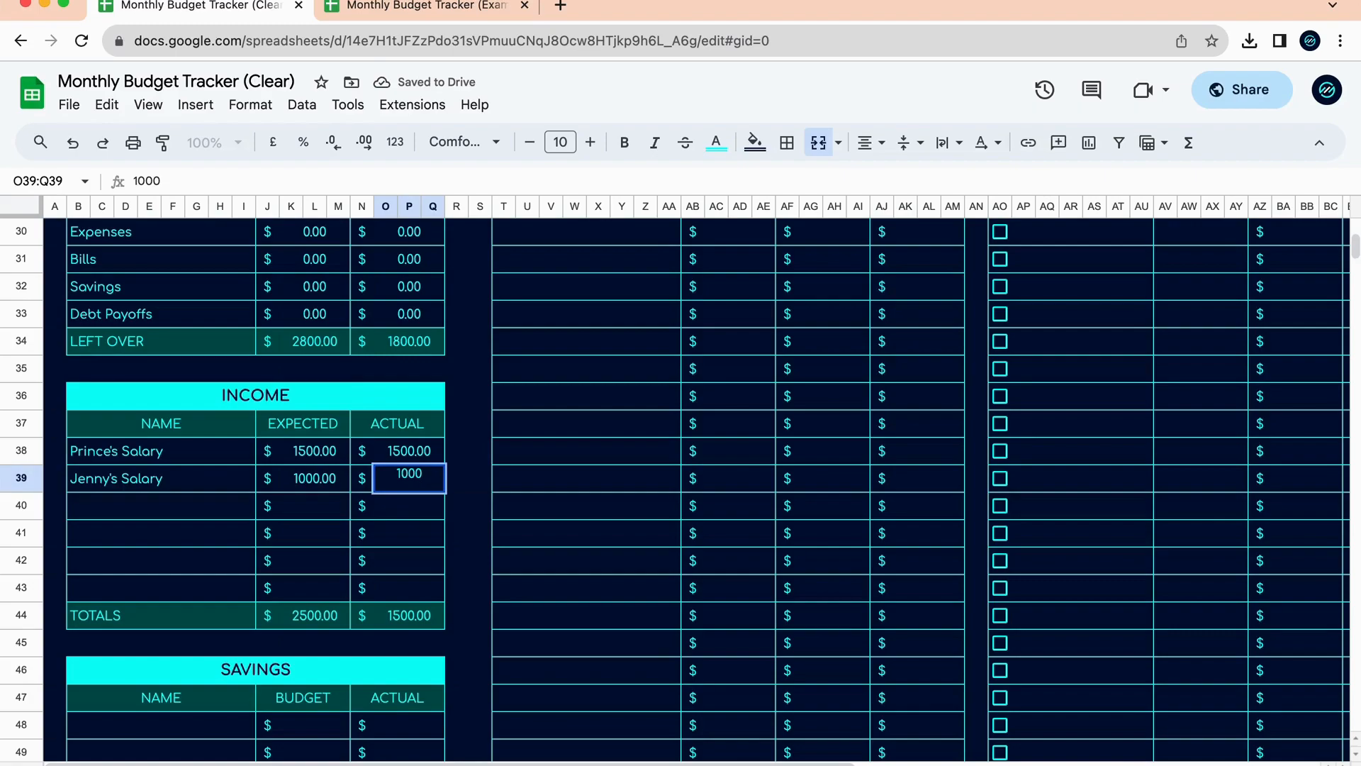
key(Return)
Add College Fund as the first entry in the Savings table with a budget of 300.
scroll(294, 670, down, 2)
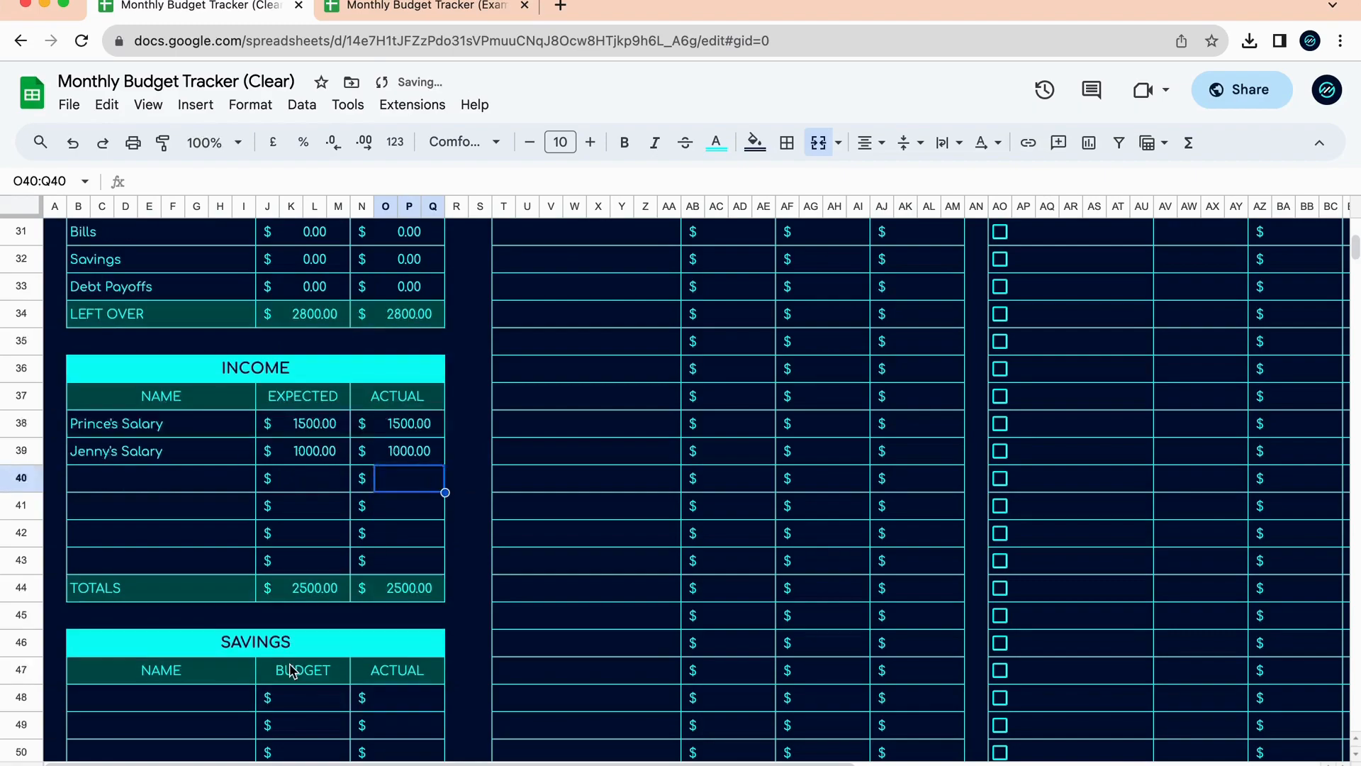
scroll(386, 560, down, 3)
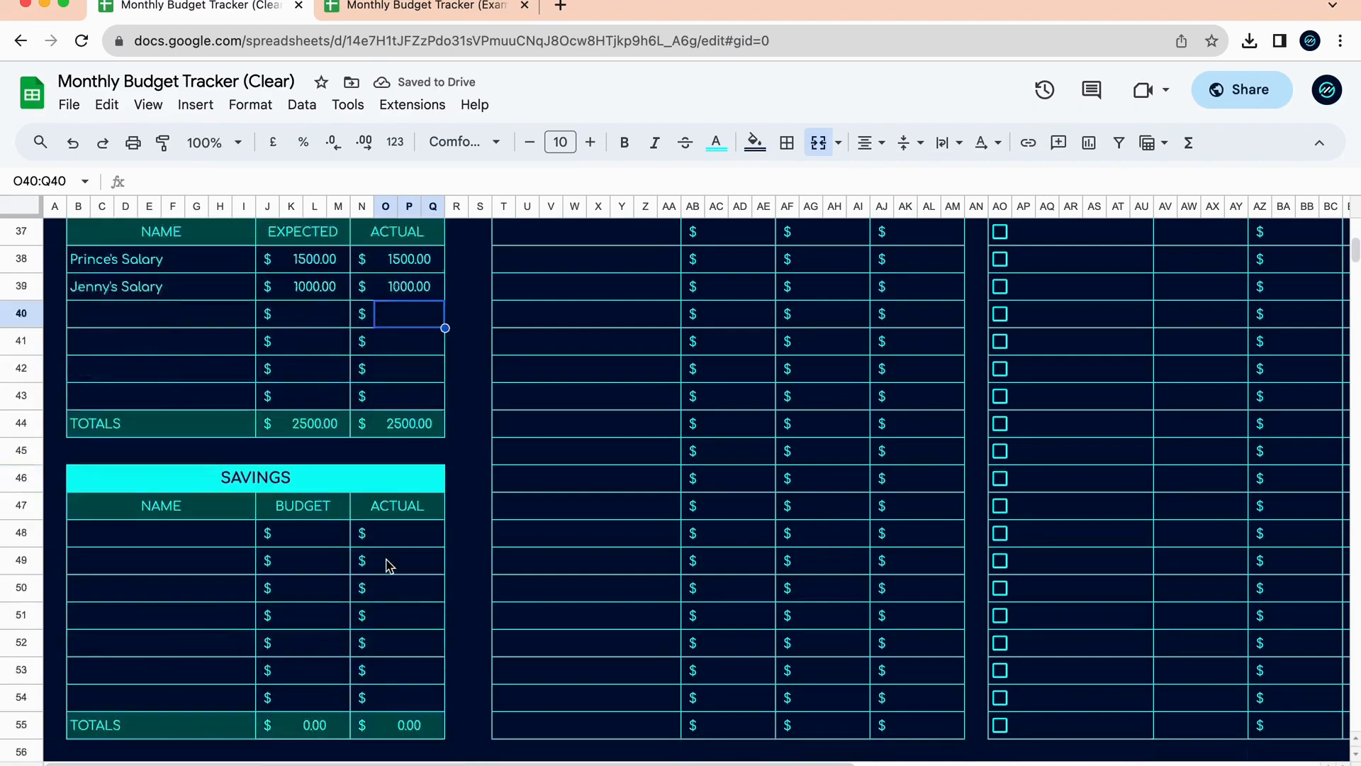
click(252, 457)
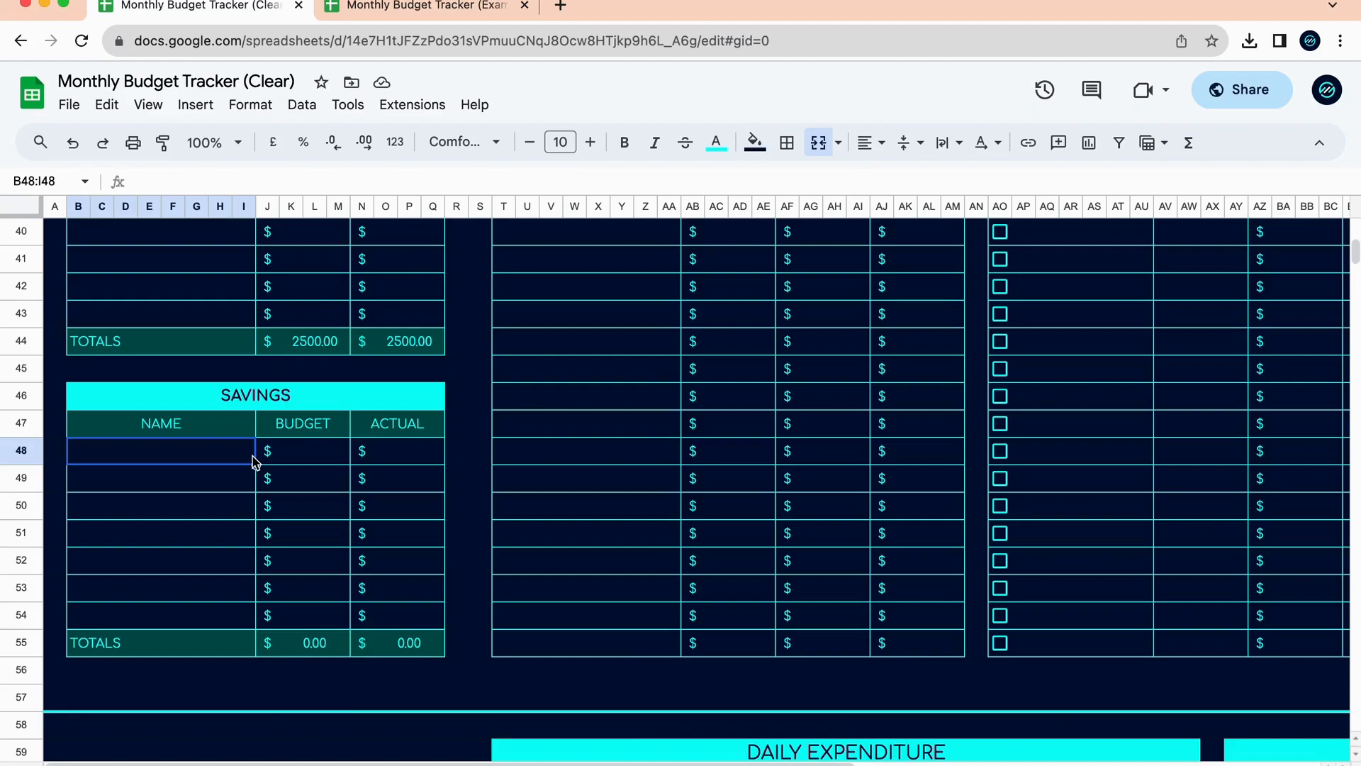
key(BackSpace)
text(College Funjd)
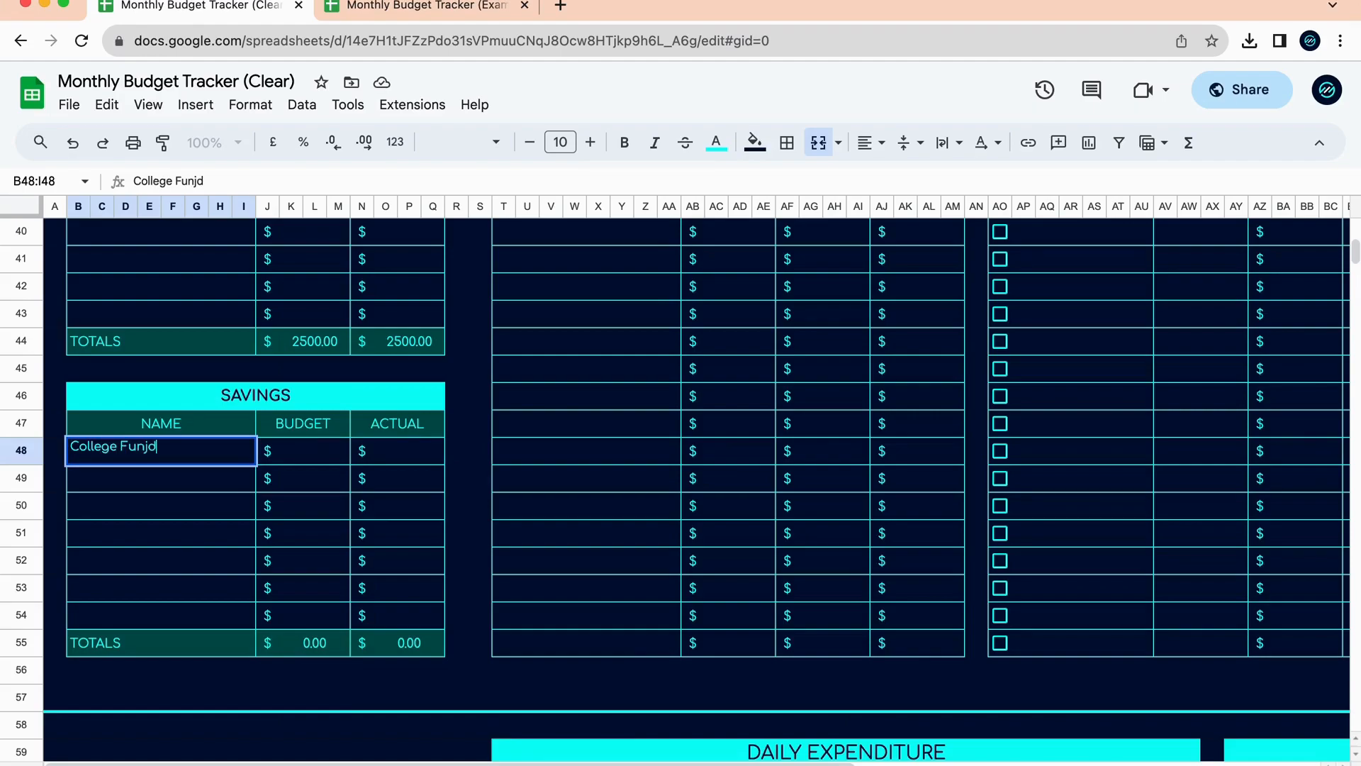
key(BackSpace)
key(BackSpace)
text(d)
click(346, 461)
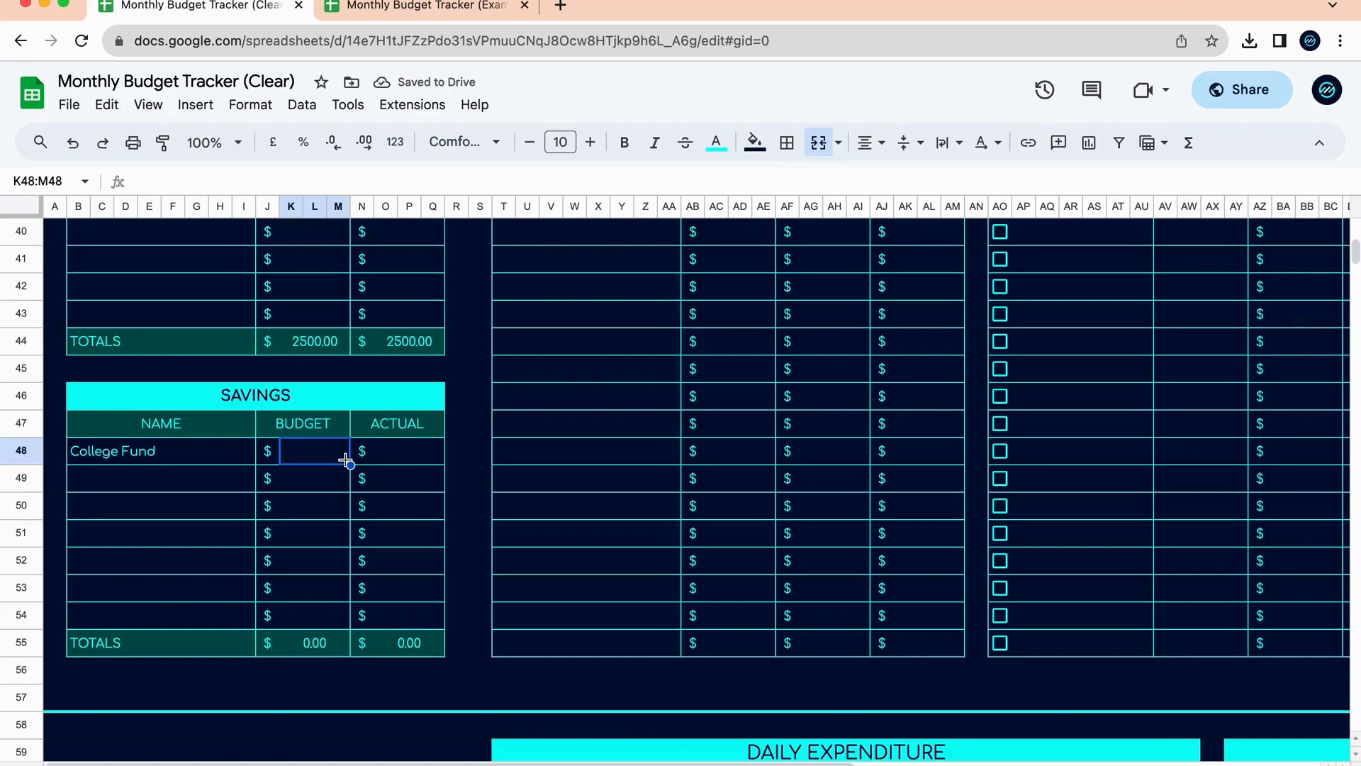
text(300)
key(Return)
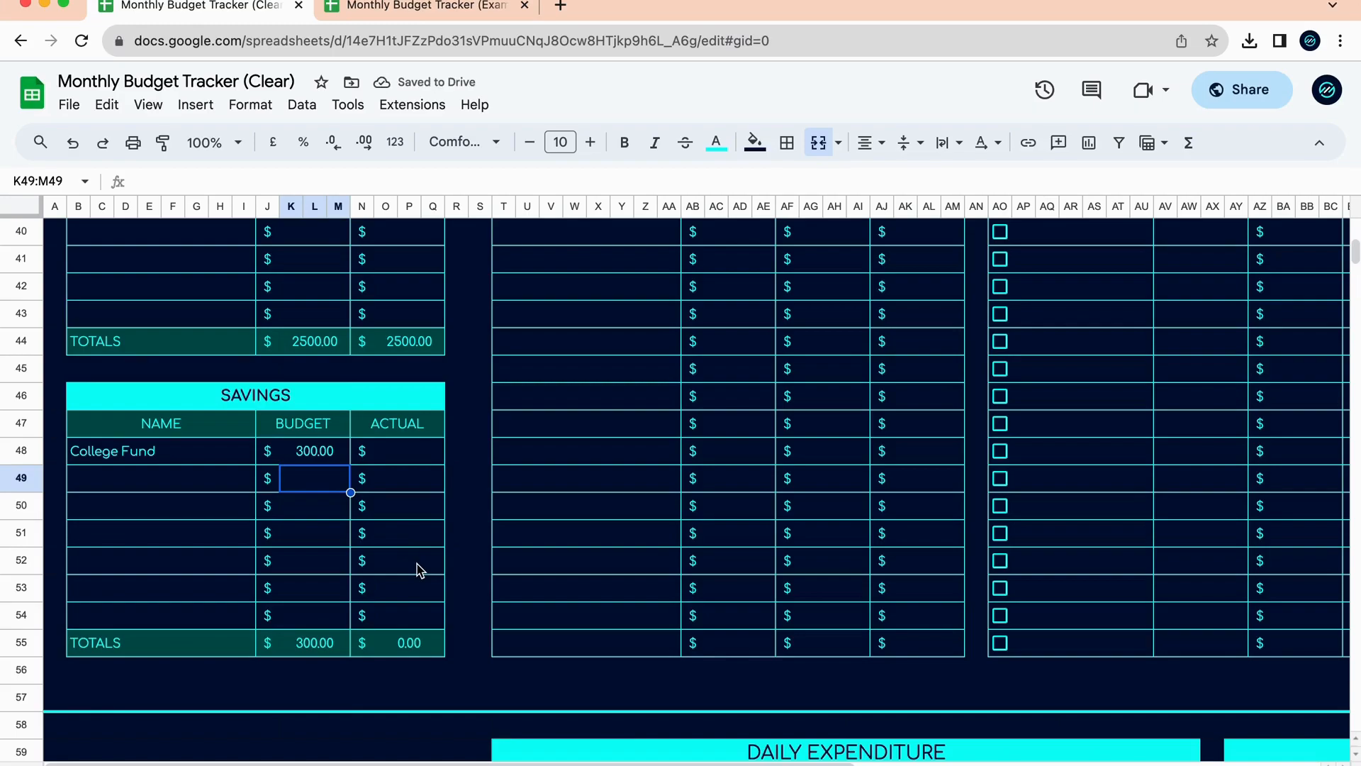
Enter 350 as the actual amount for College Fund in the Savings table.
click(429, 460)
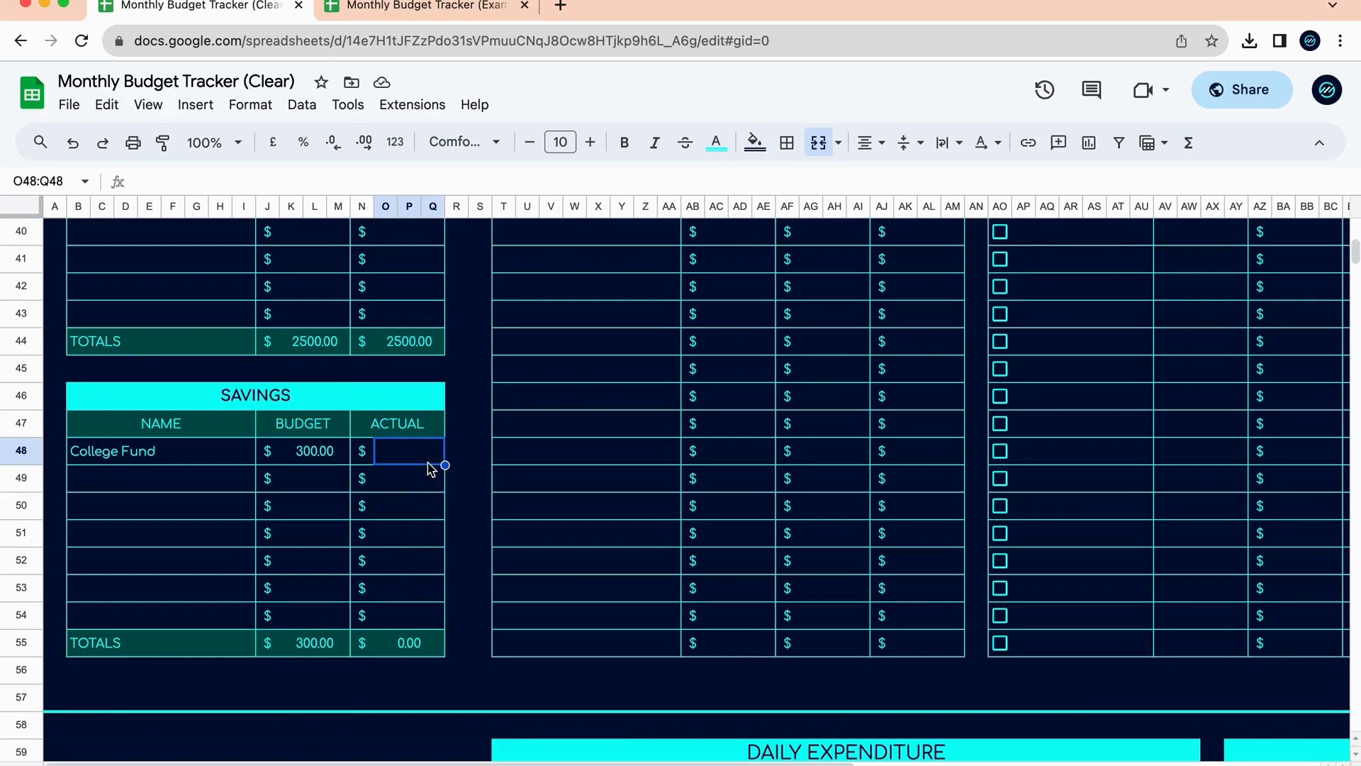
scroll(429, 468, up, 1)
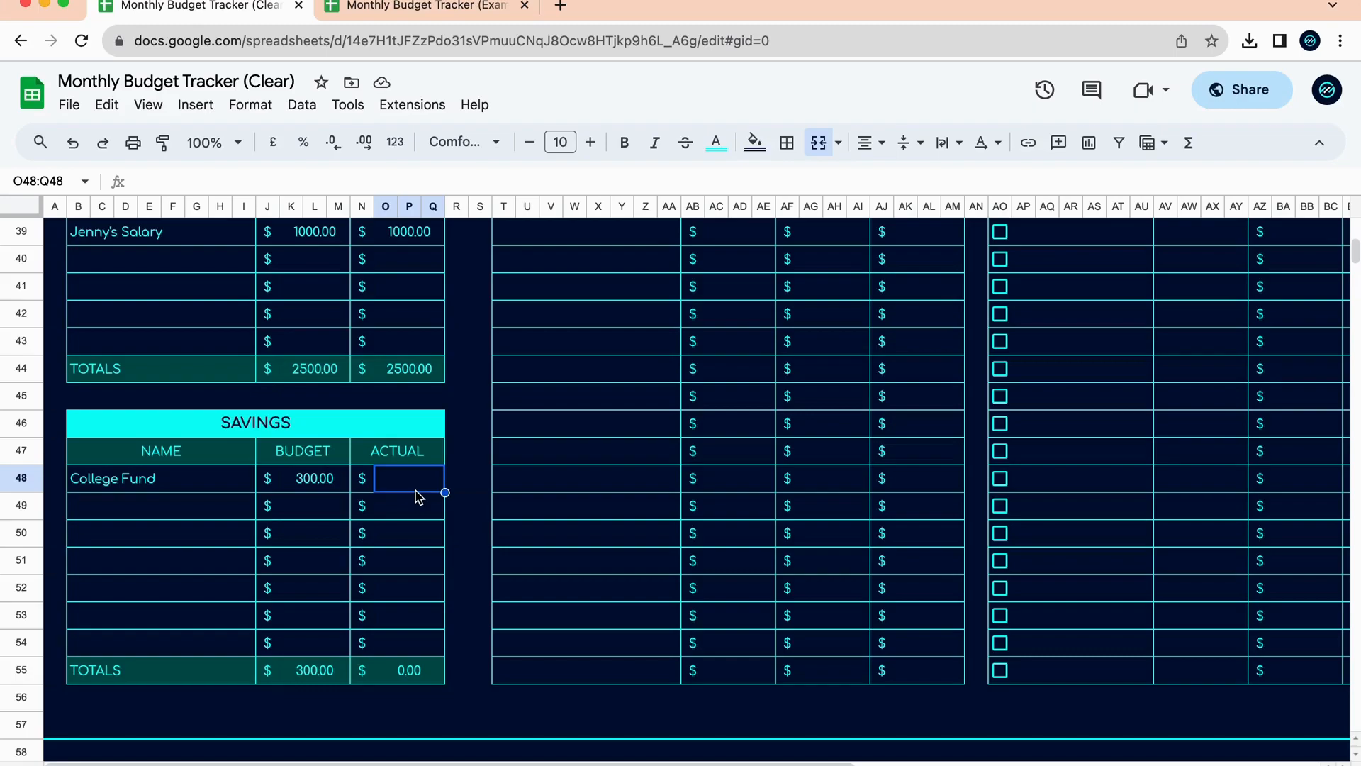
text(350)
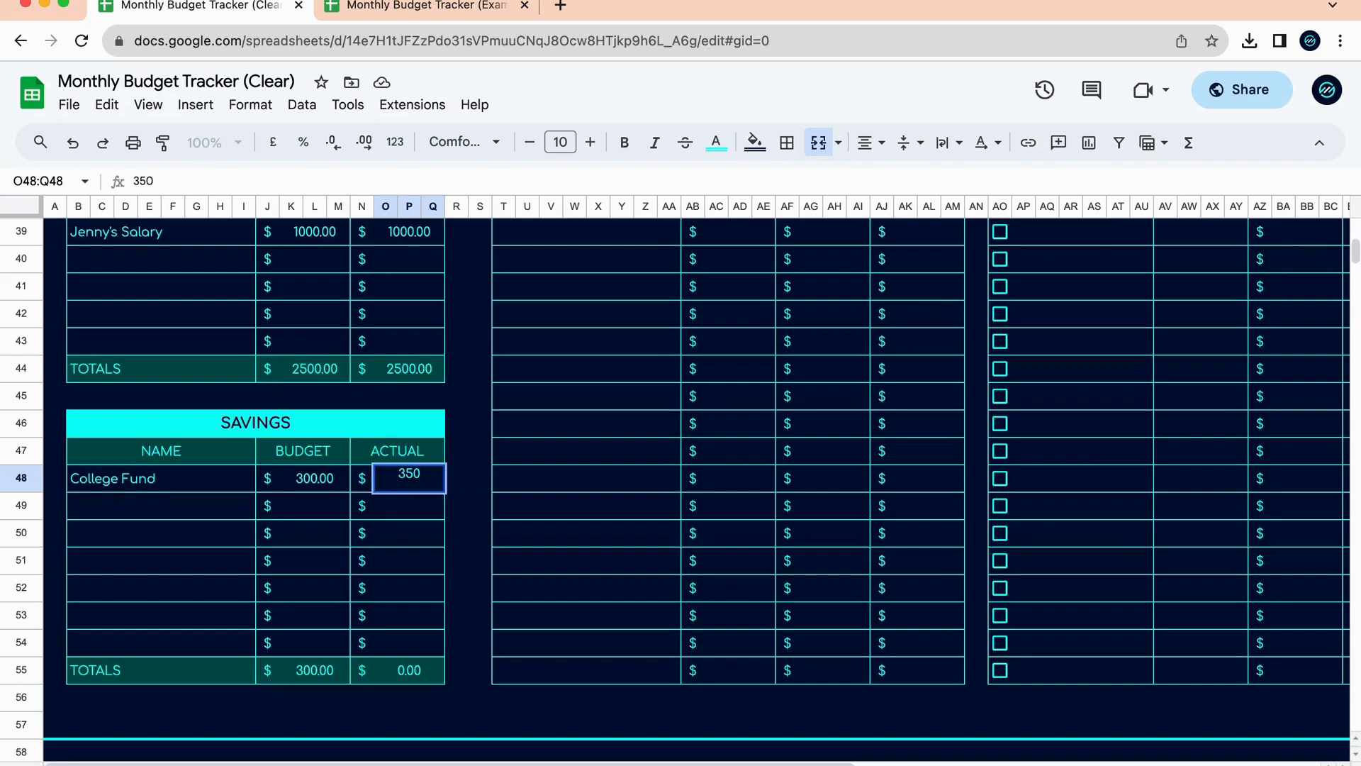
key(Return)
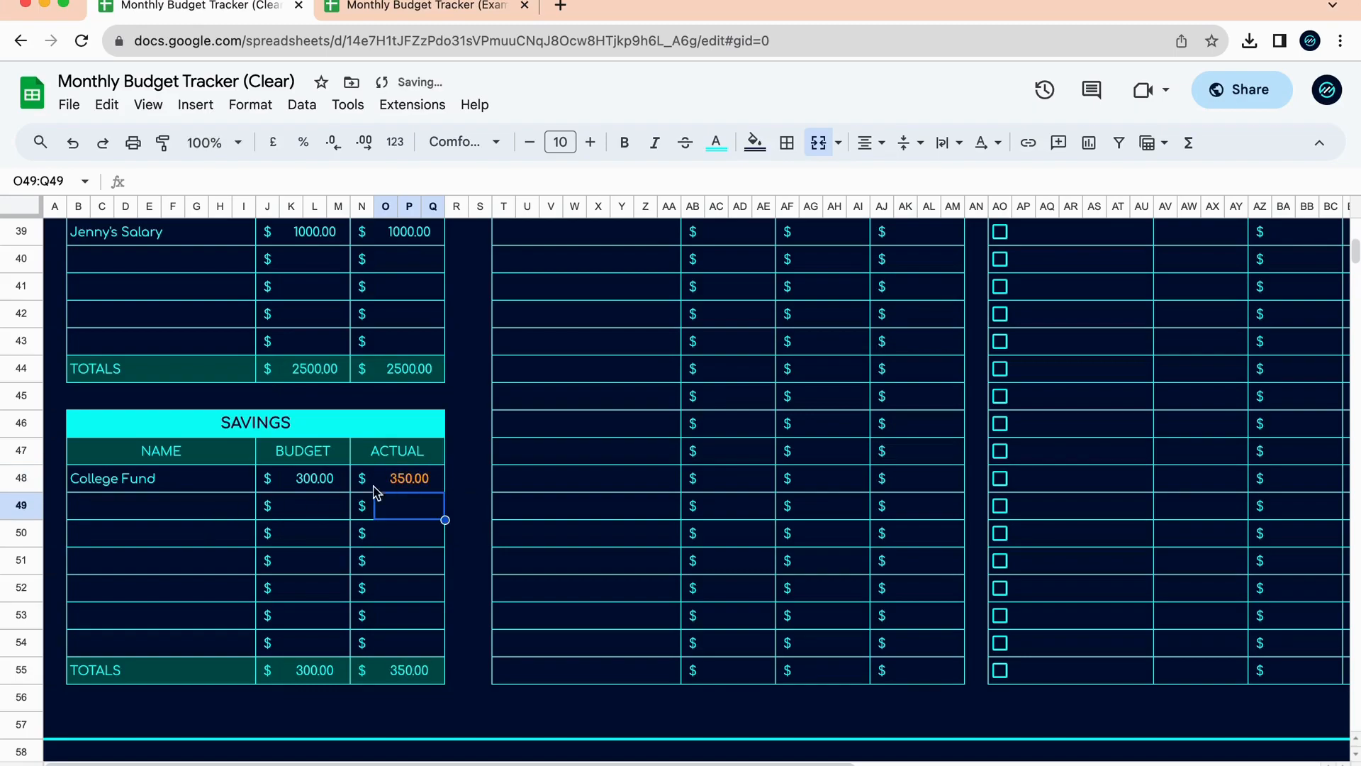
click(429, 485)
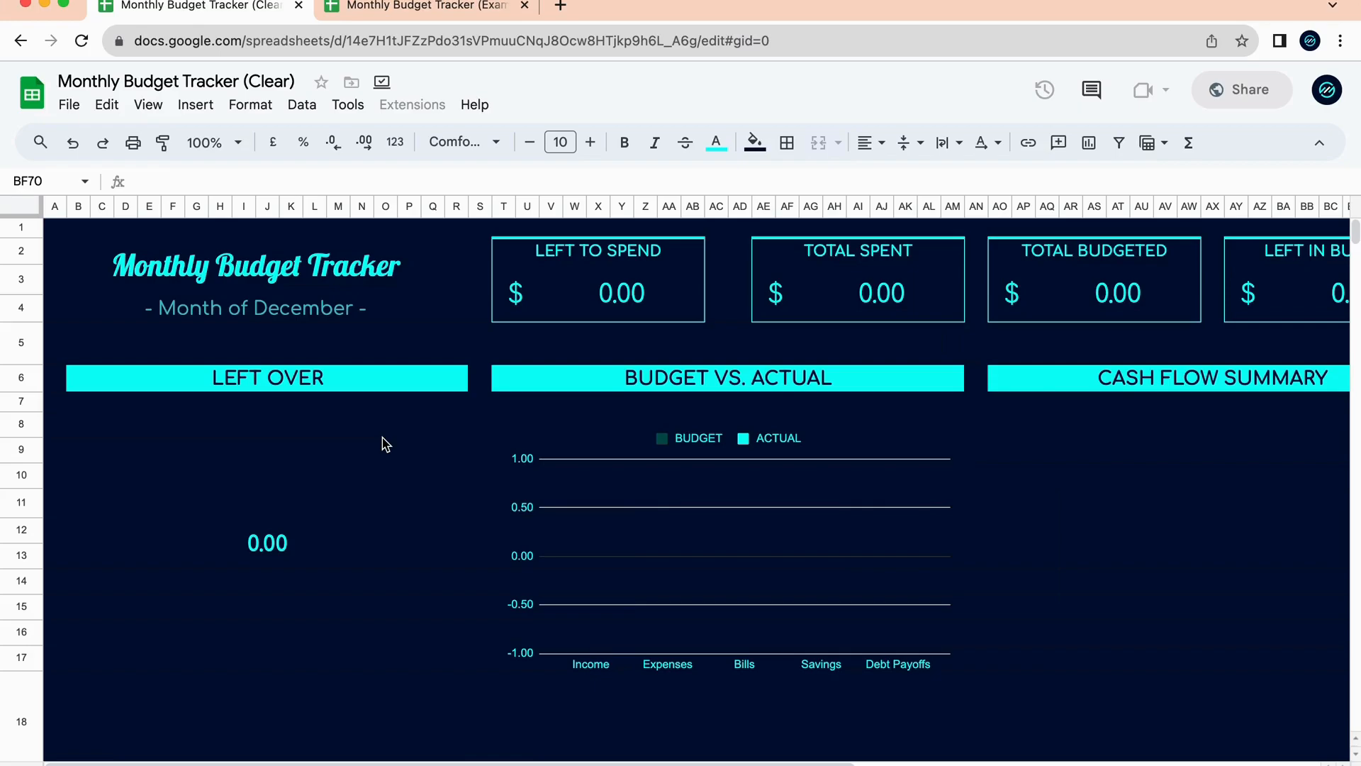
Look through the blank tracker's Income and Savings tables, the rows below them and the dashboard.
scroll(385, 444, down, 20)
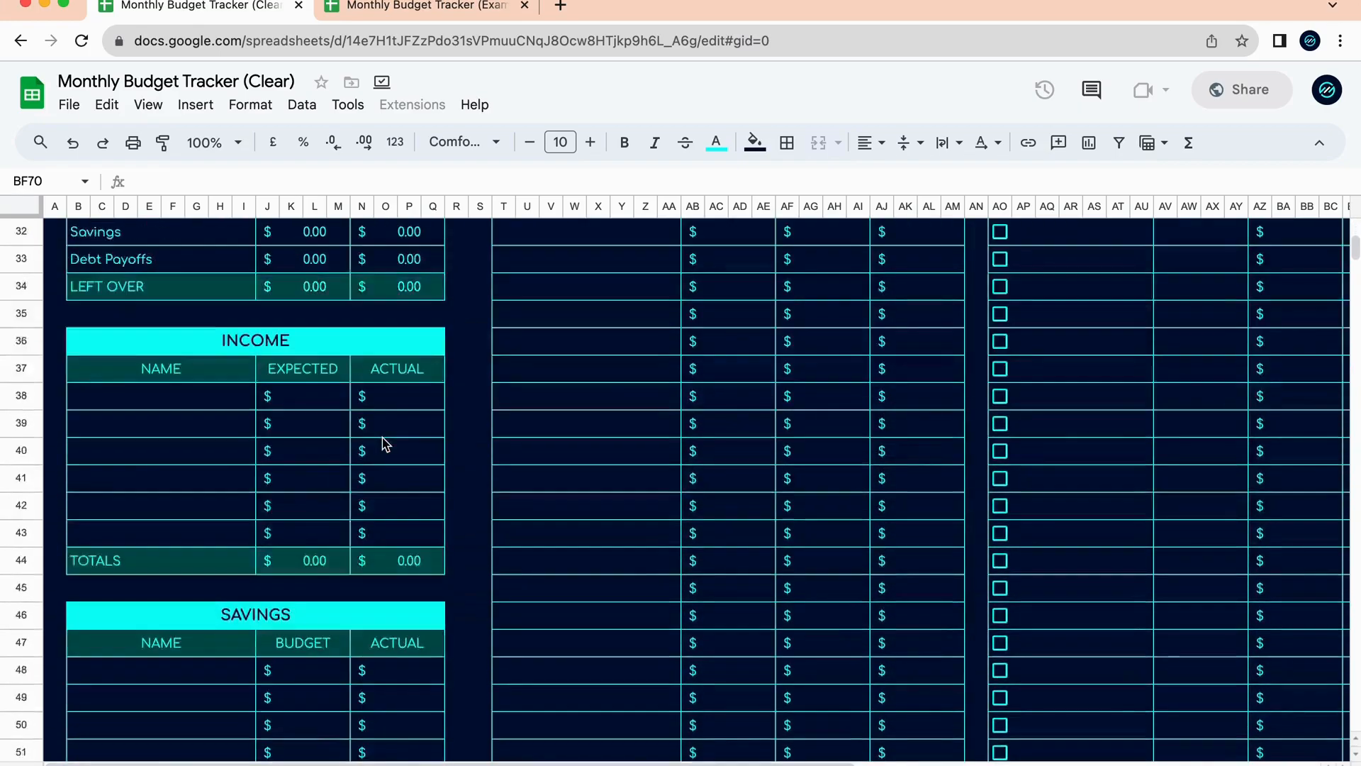
scroll(385, 444, right, 4)
scroll(385, 444, down, 10)
scroll(386, 444, left, 4)
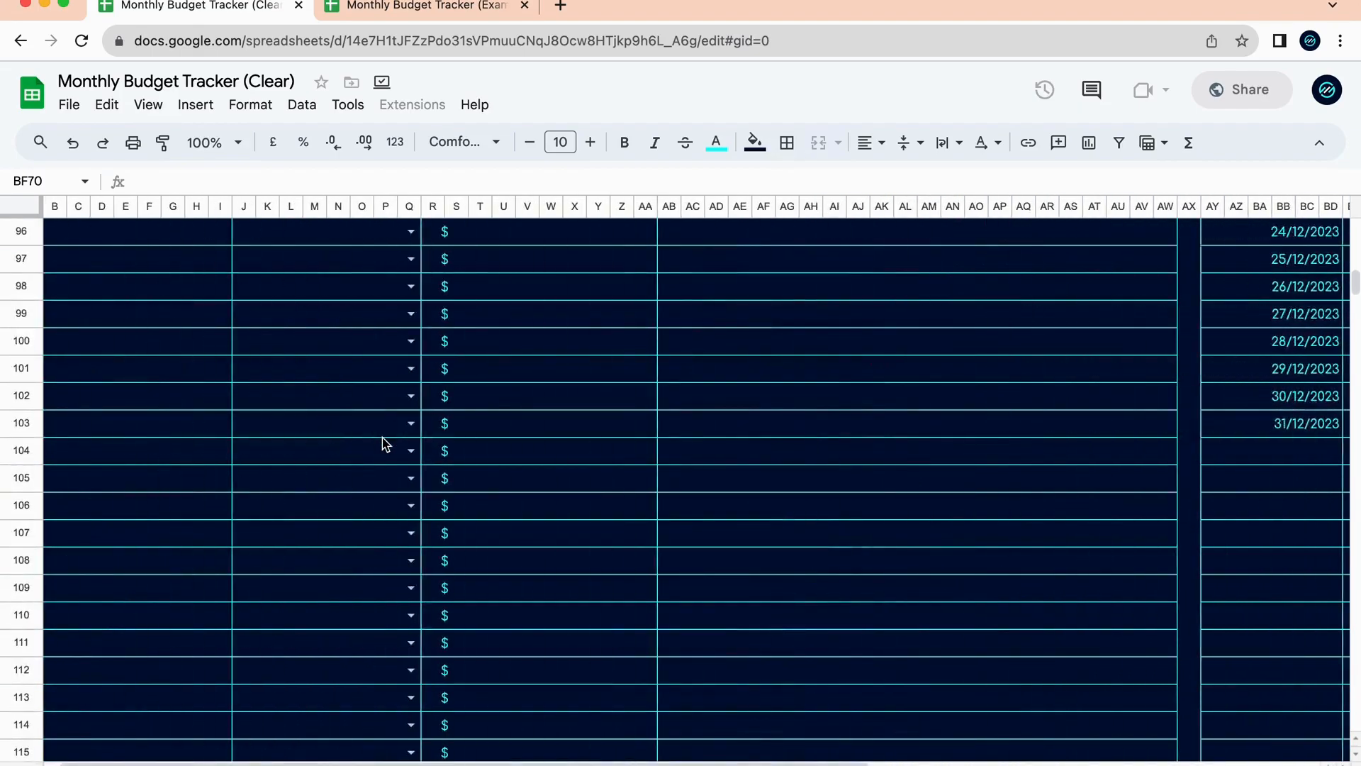
scroll(385, 444, up, 20)
scroll(384, 442, right, 4)
scroll(382, 441, left, 4)
Try zoom levels of 75% and 50% to fit the whole tracker in view.
click(212, 143)
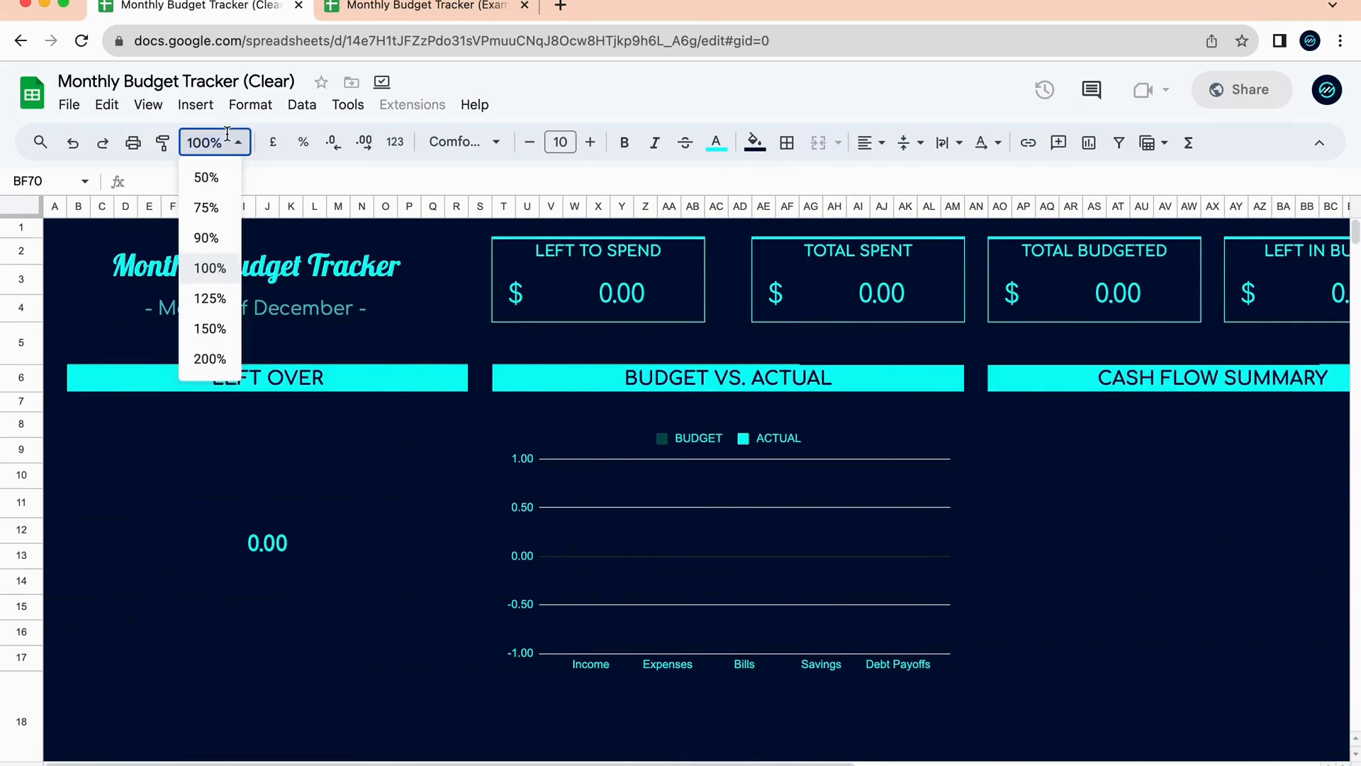
click(207, 208)
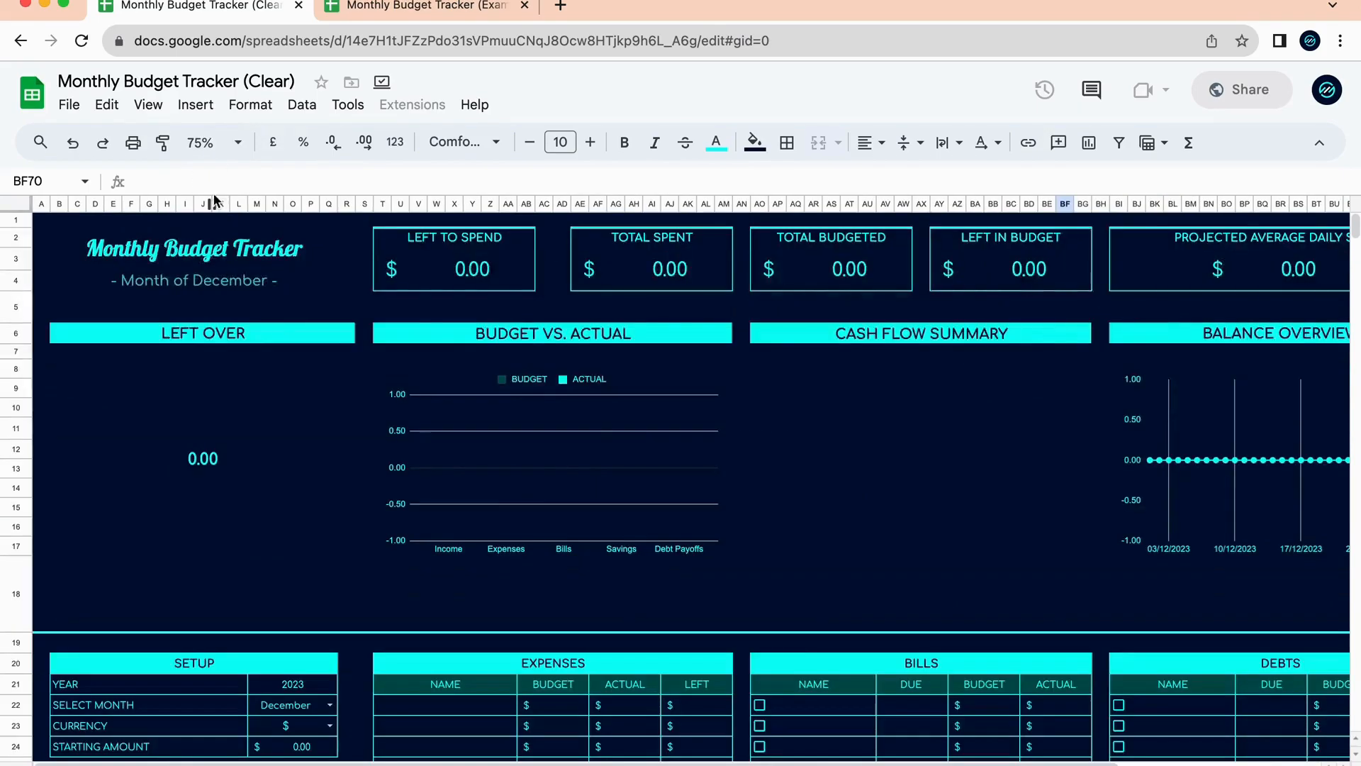
click(227, 143)
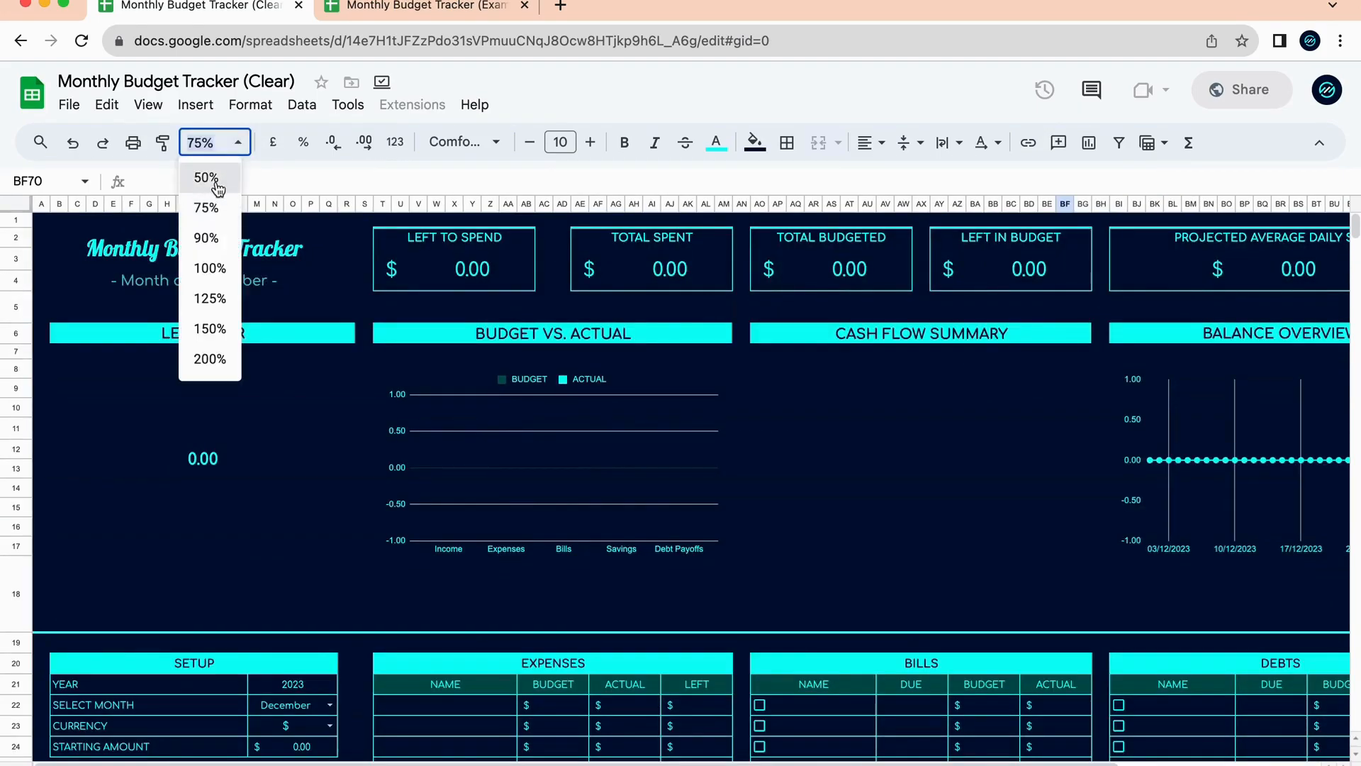
click(207, 177)
scroll(348, 391, down, 5)
scroll(348, 395, up, 5)
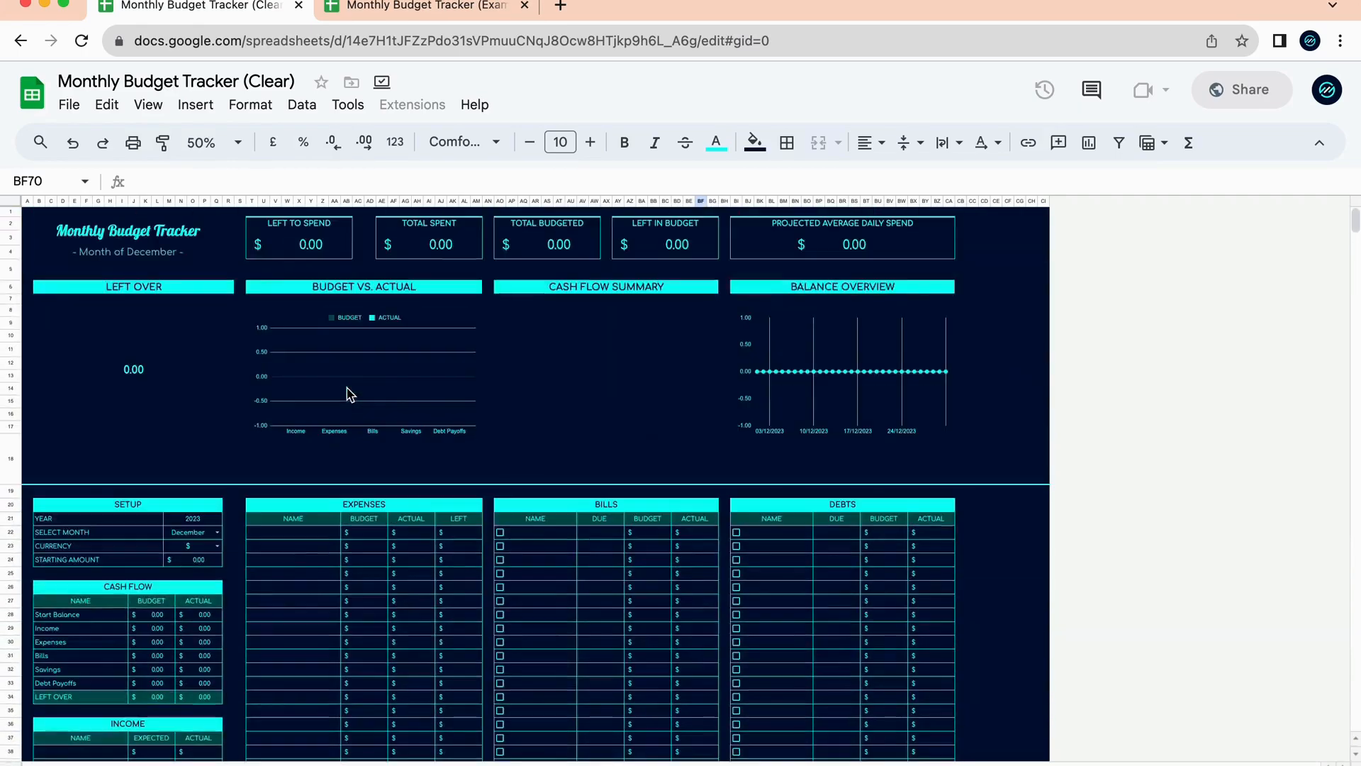
Set the tracker's zoom to a custom 65%.
click(204, 144)
text(65)
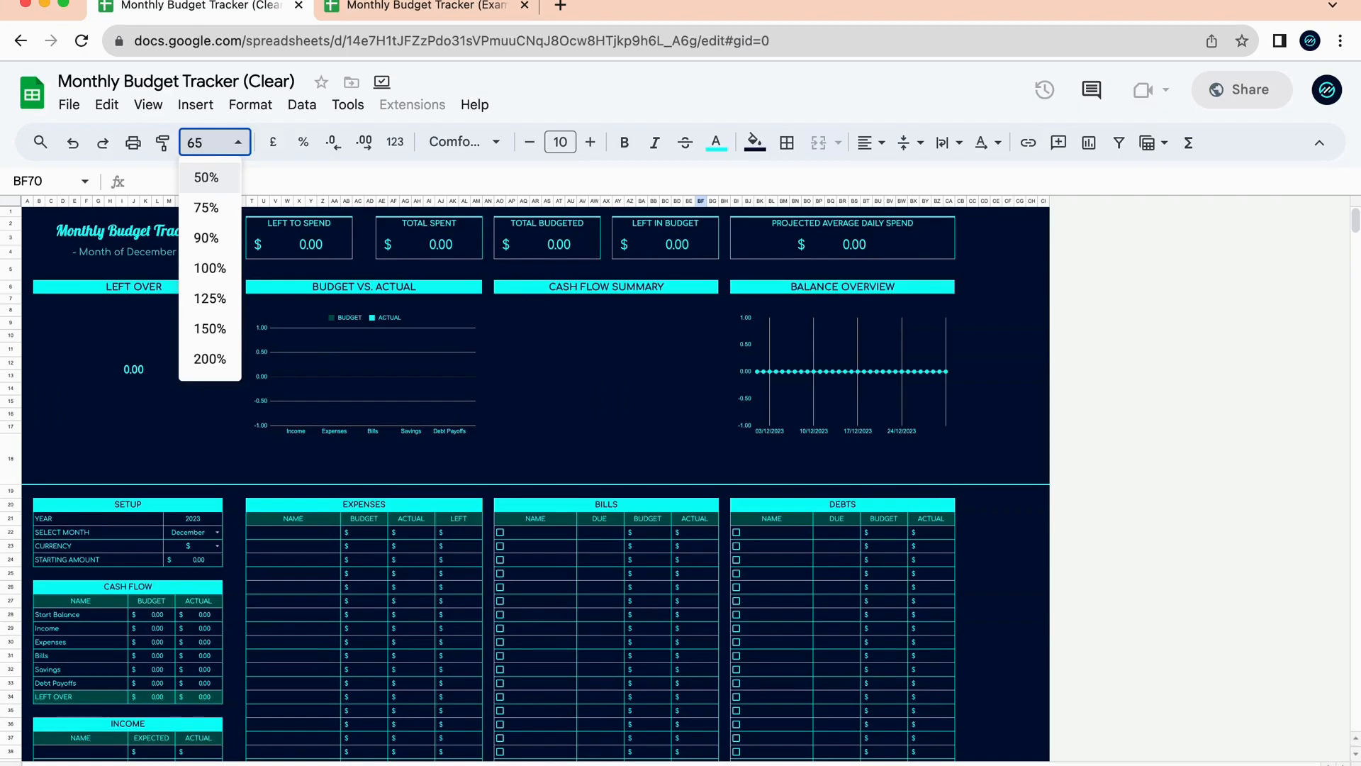
key(Return)
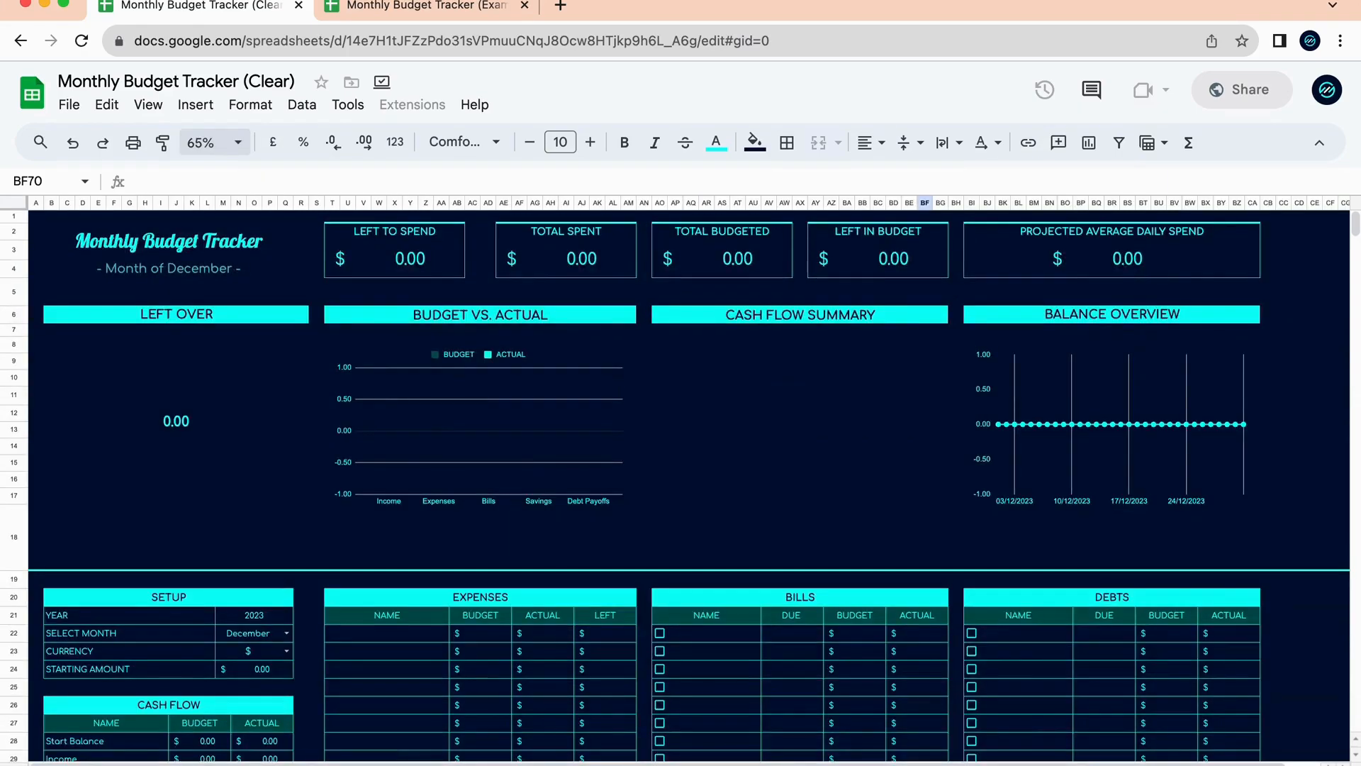
Set the tracker's zoom back to 100%.
scroll(262, 372, down, 15)
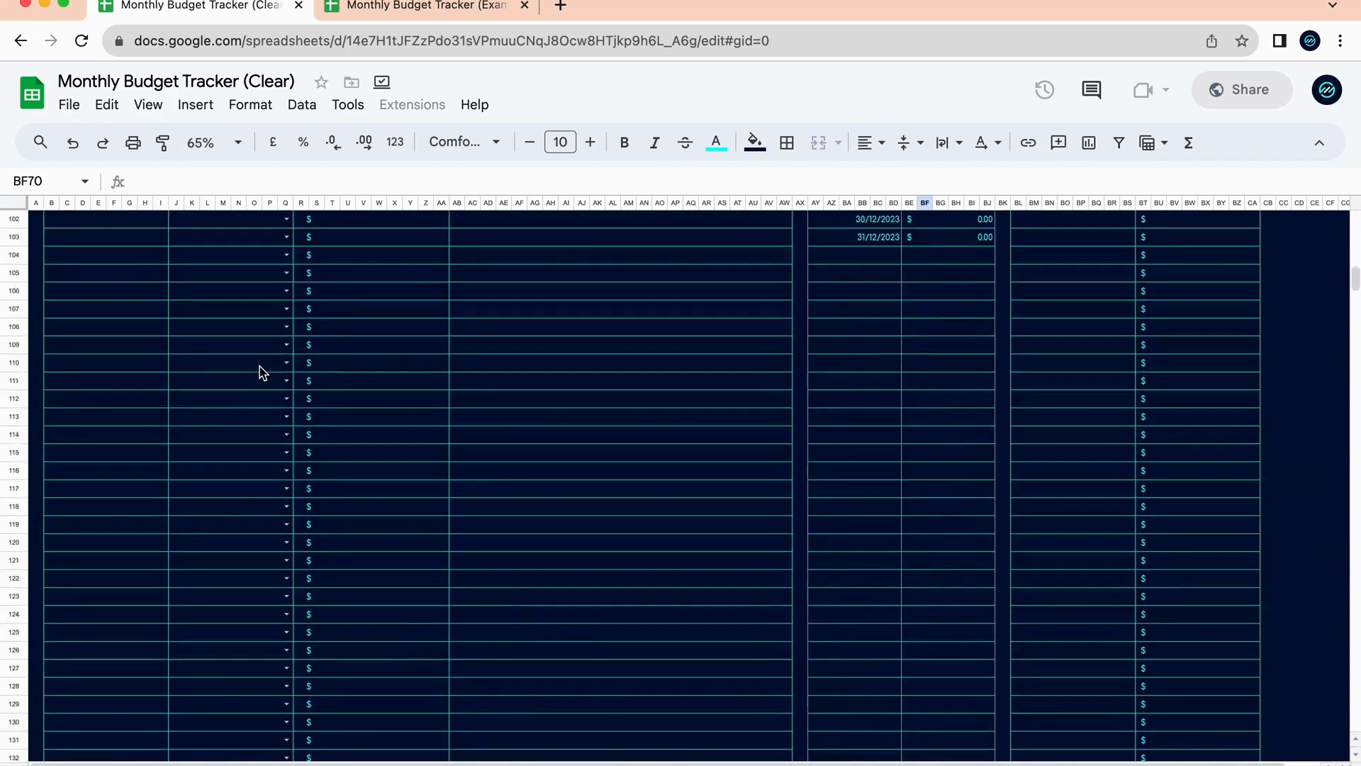
scroll(263, 372, up, 15)
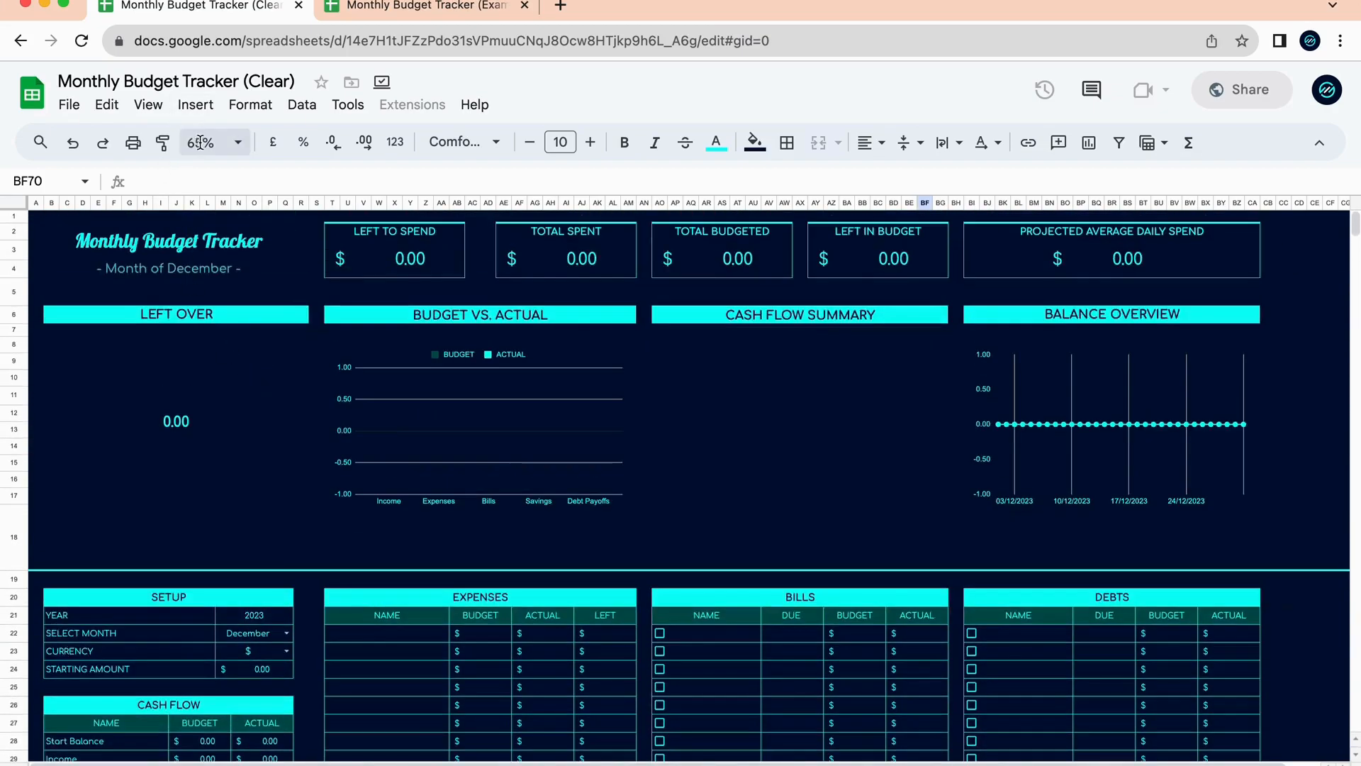
click(213, 142)
click(210, 268)
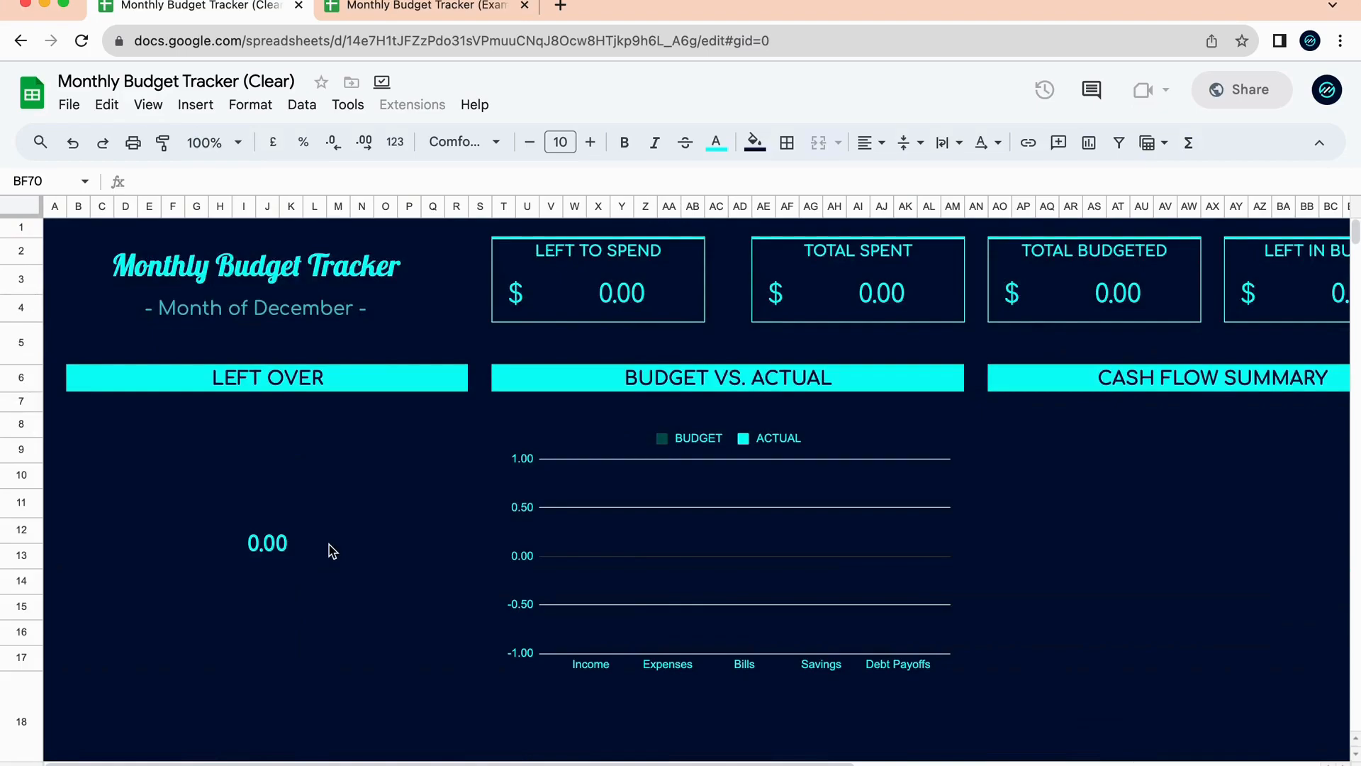
Look over the dashboard, the Cash Flow table and the year and month cells in the Setup table.
scroll(332, 551, down, 5)
scroll(331, 551, down, 1)
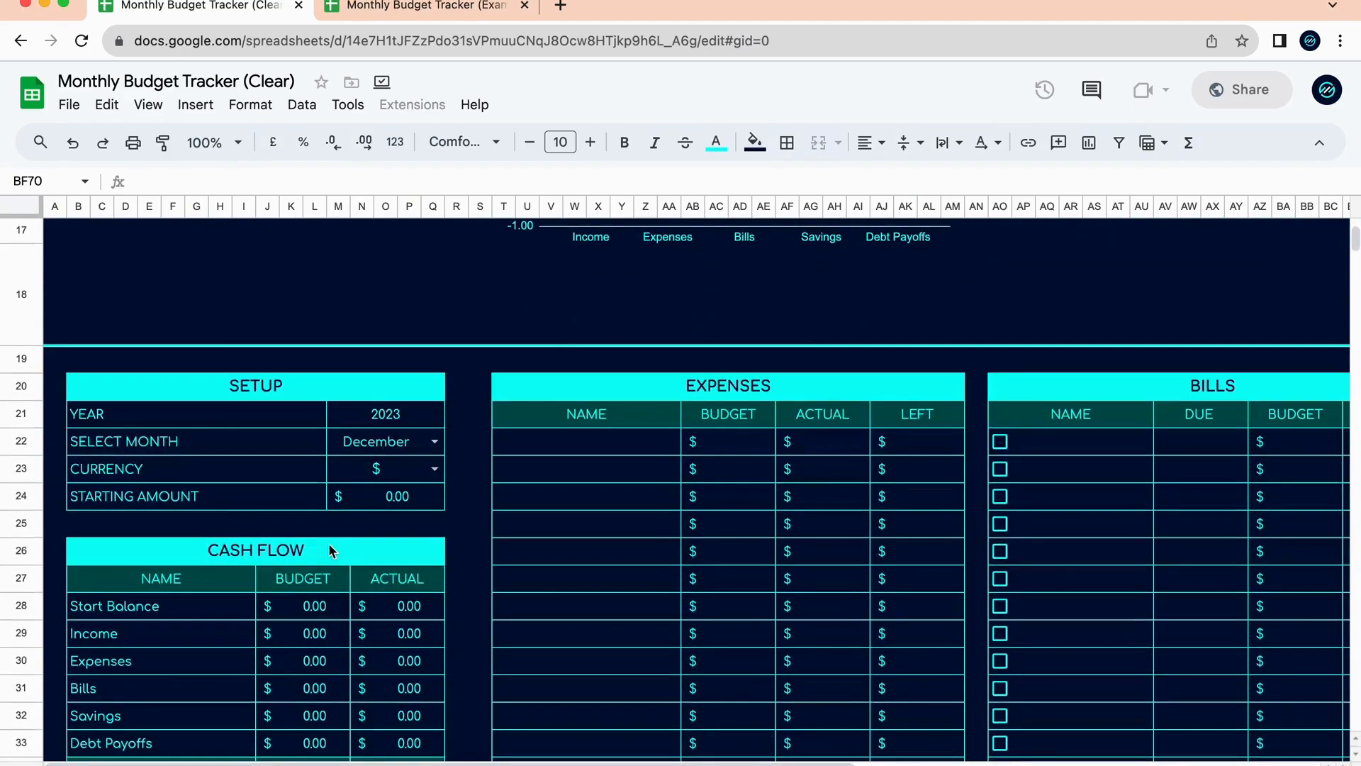
scroll(329, 544, down, 5)
scroll(329, 543, up, 5)
scroll(329, 543, up, 5)
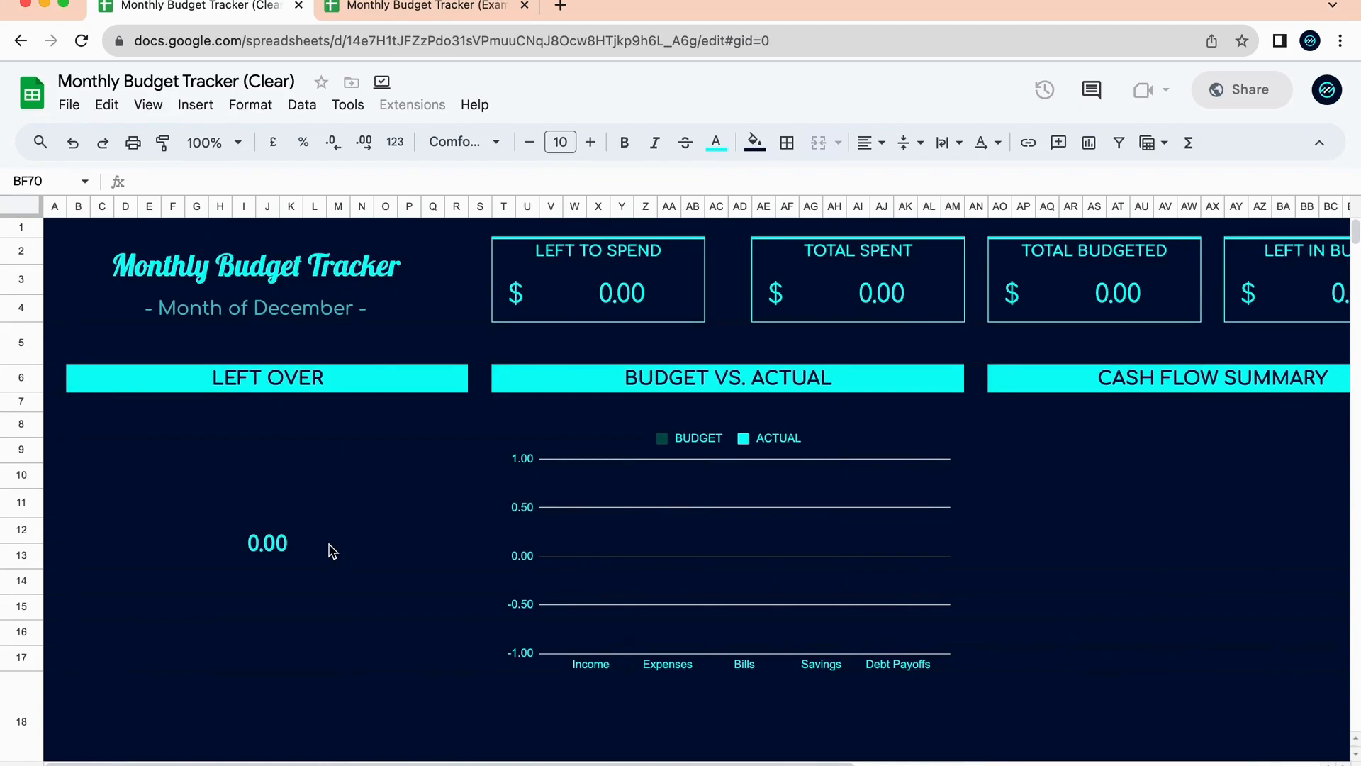
scroll(329, 549, down, 5)
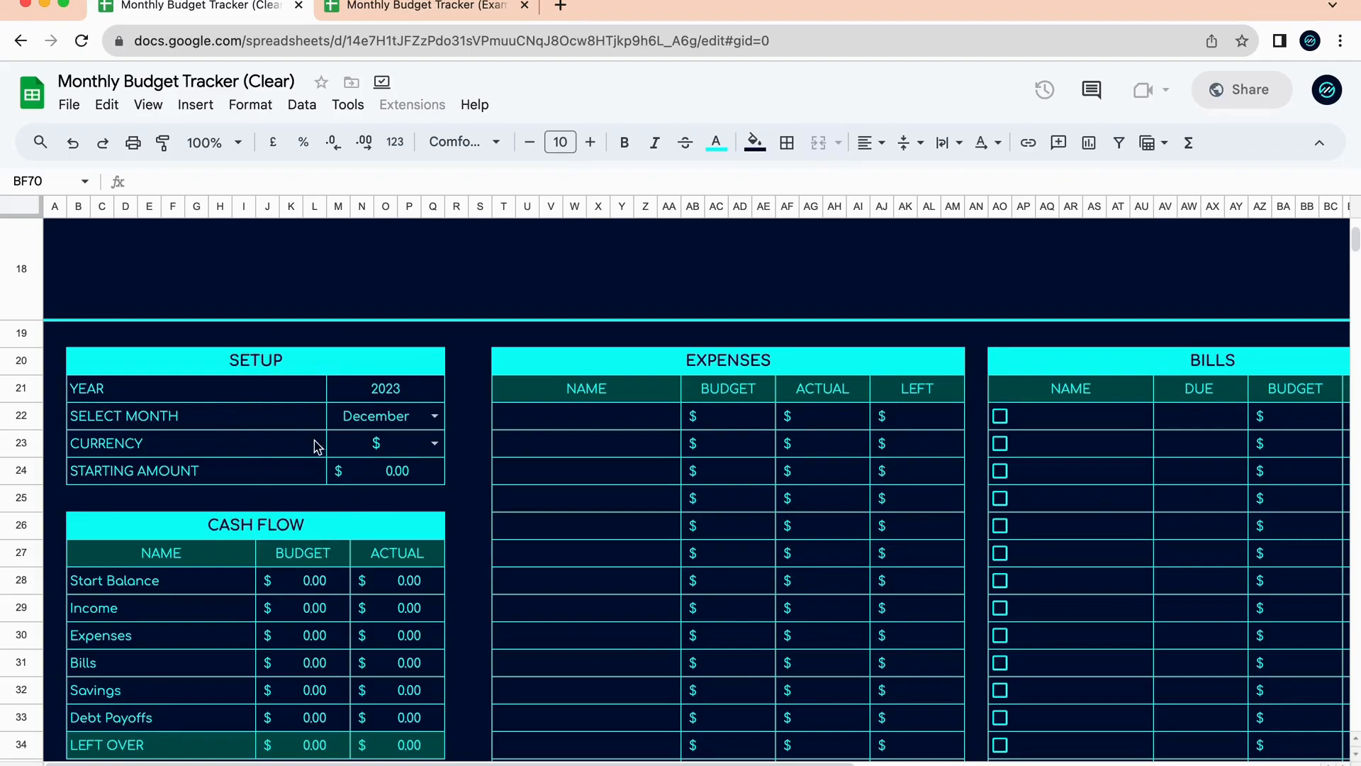
click(401, 392)
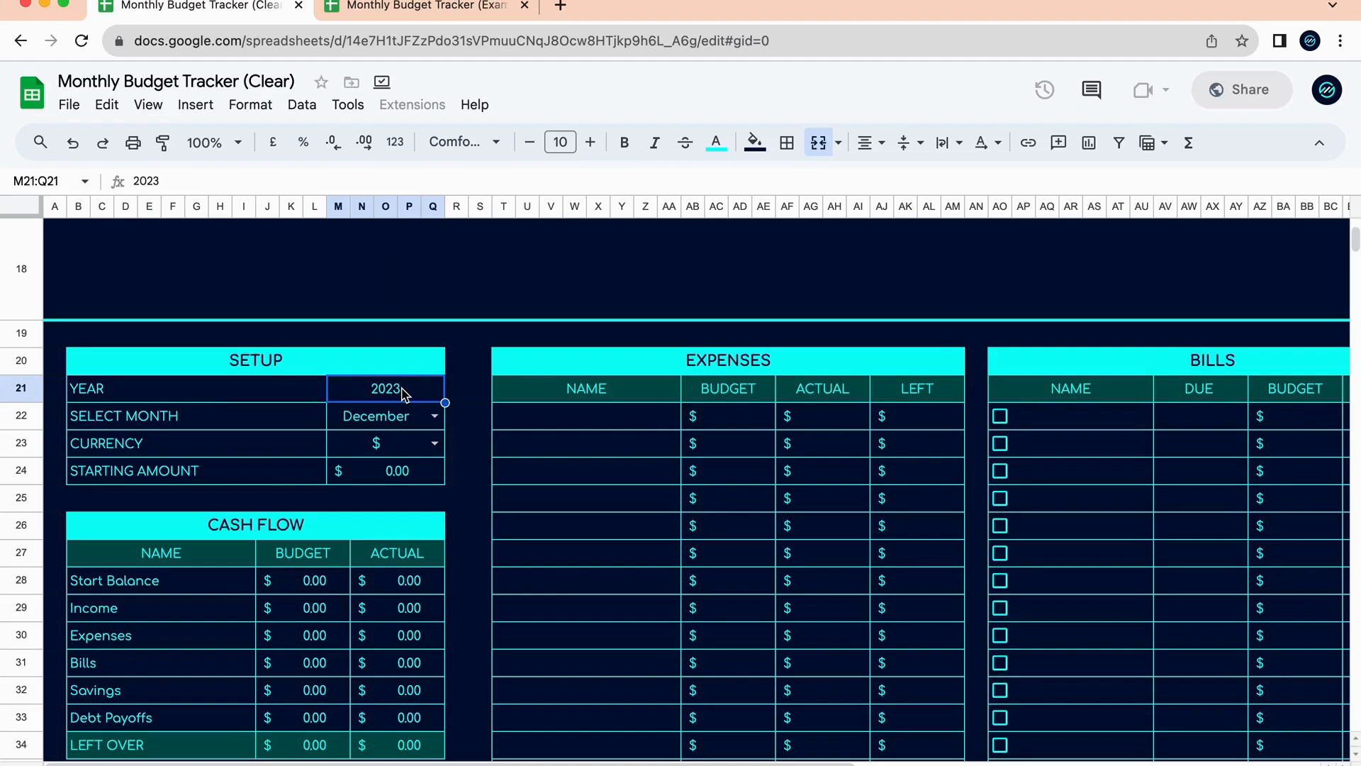
click(315, 395)
click(393, 401)
click(298, 417)
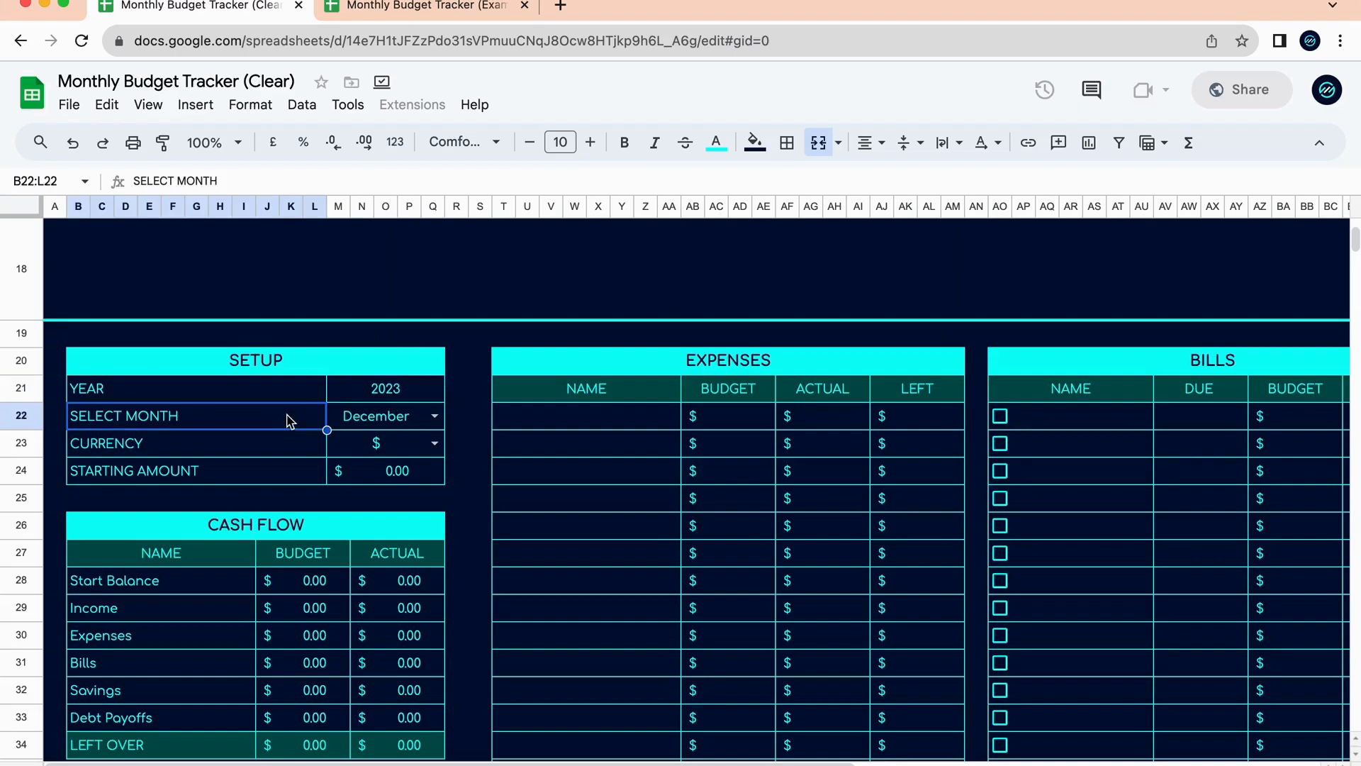
click(392, 420)
Choose $ as the currency and December as the month in the Setup table.
click(298, 448)
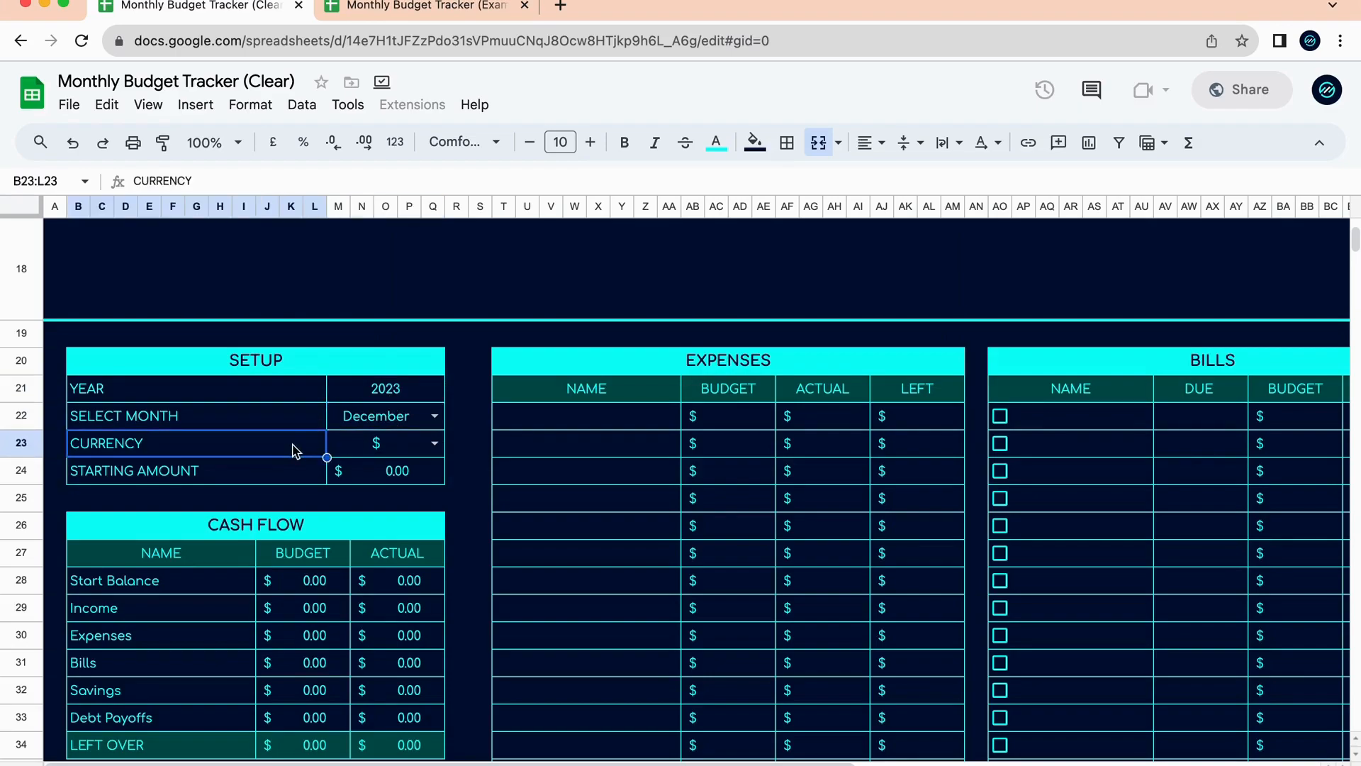
click(433, 446)
click(436, 444)
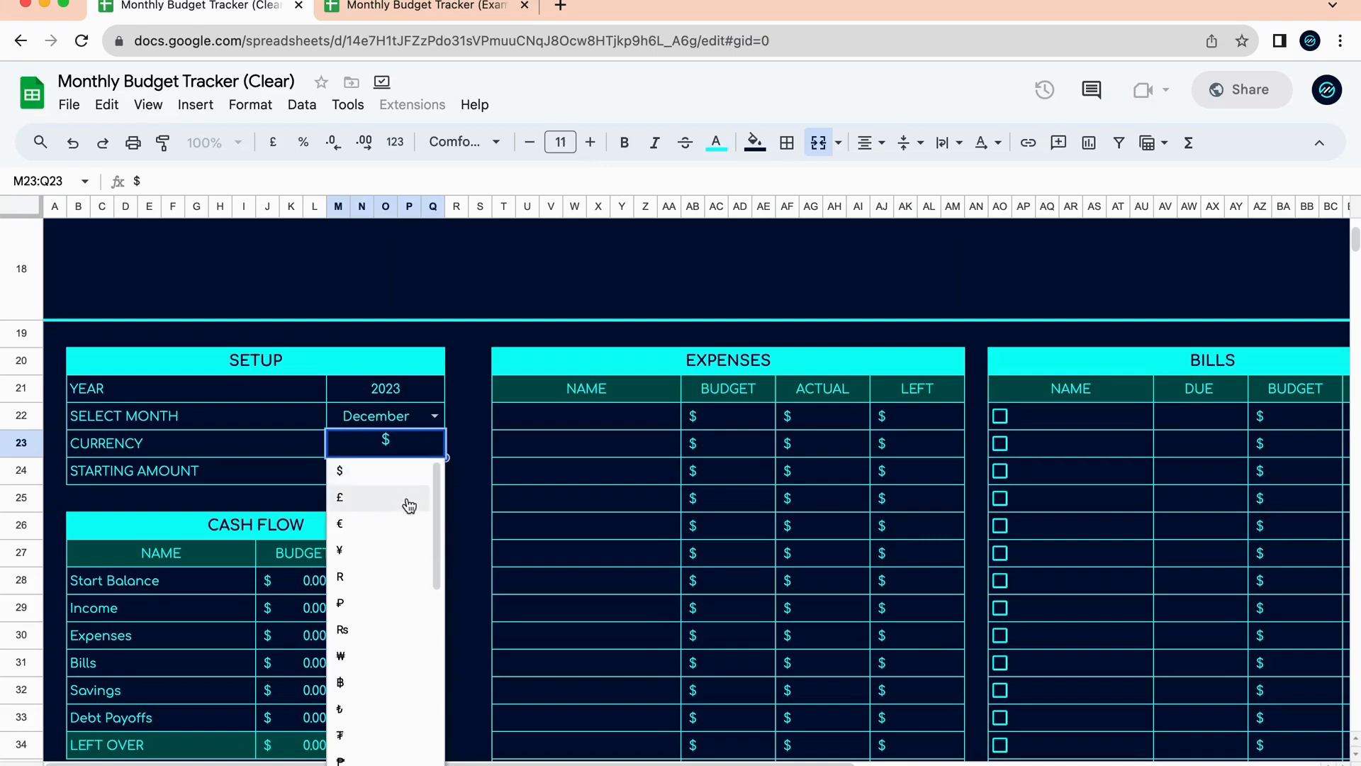
scroll(413, 718, down, 10)
scroll(413, 718, up, 10)
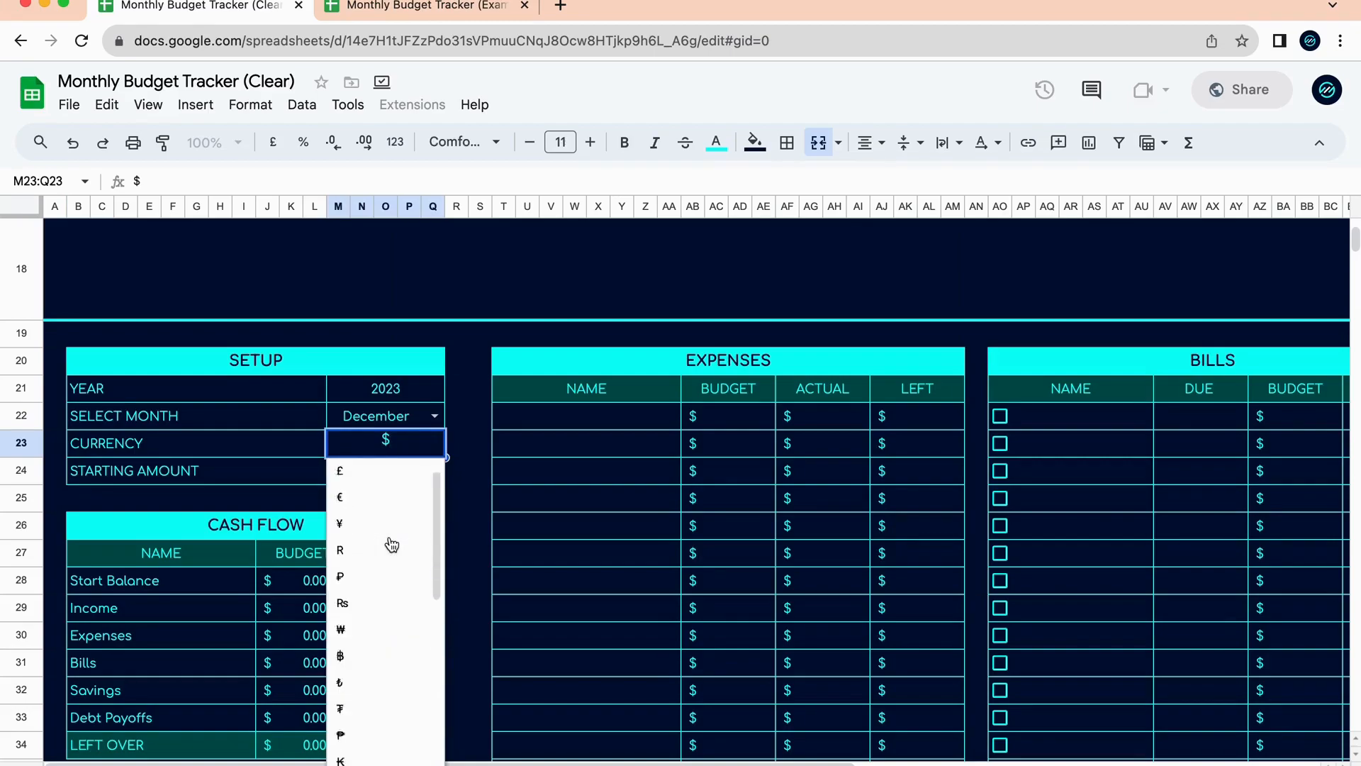
click(390, 475)
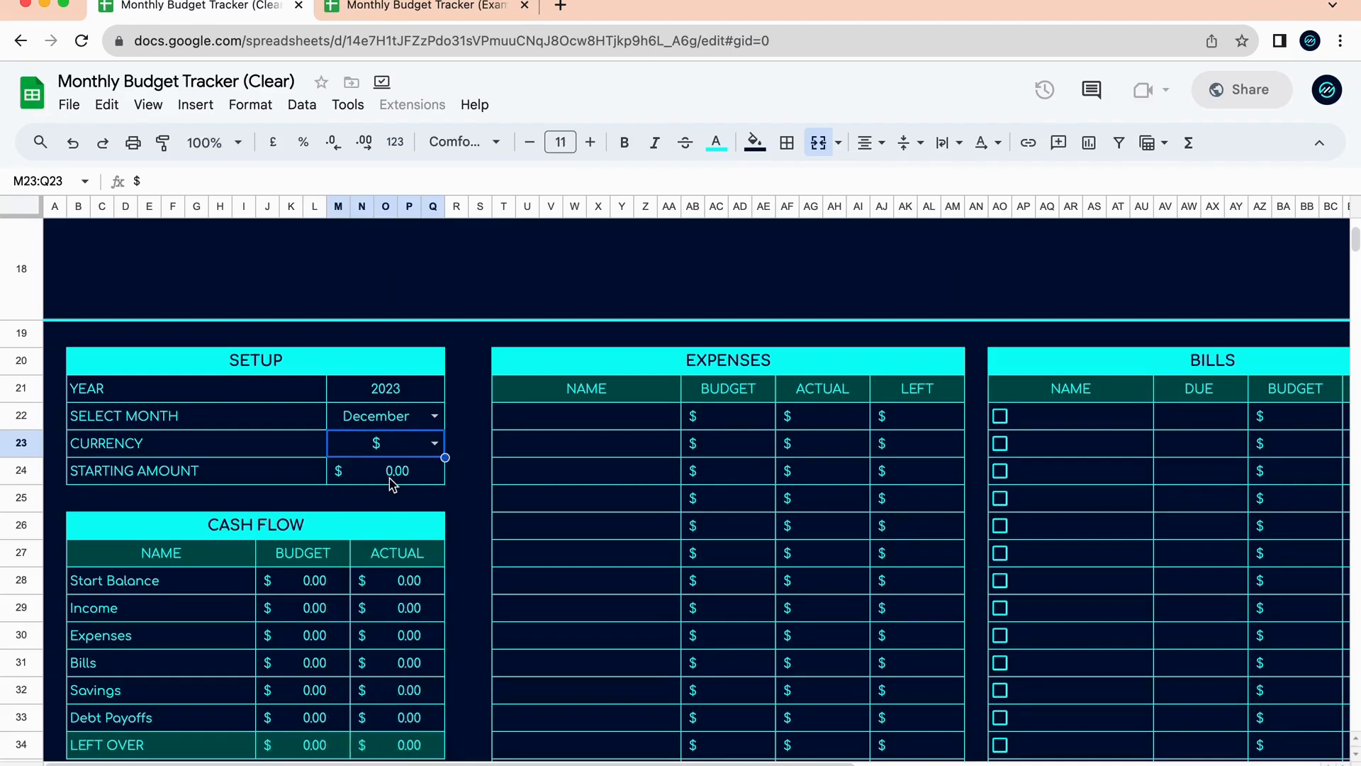
click(434, 417)
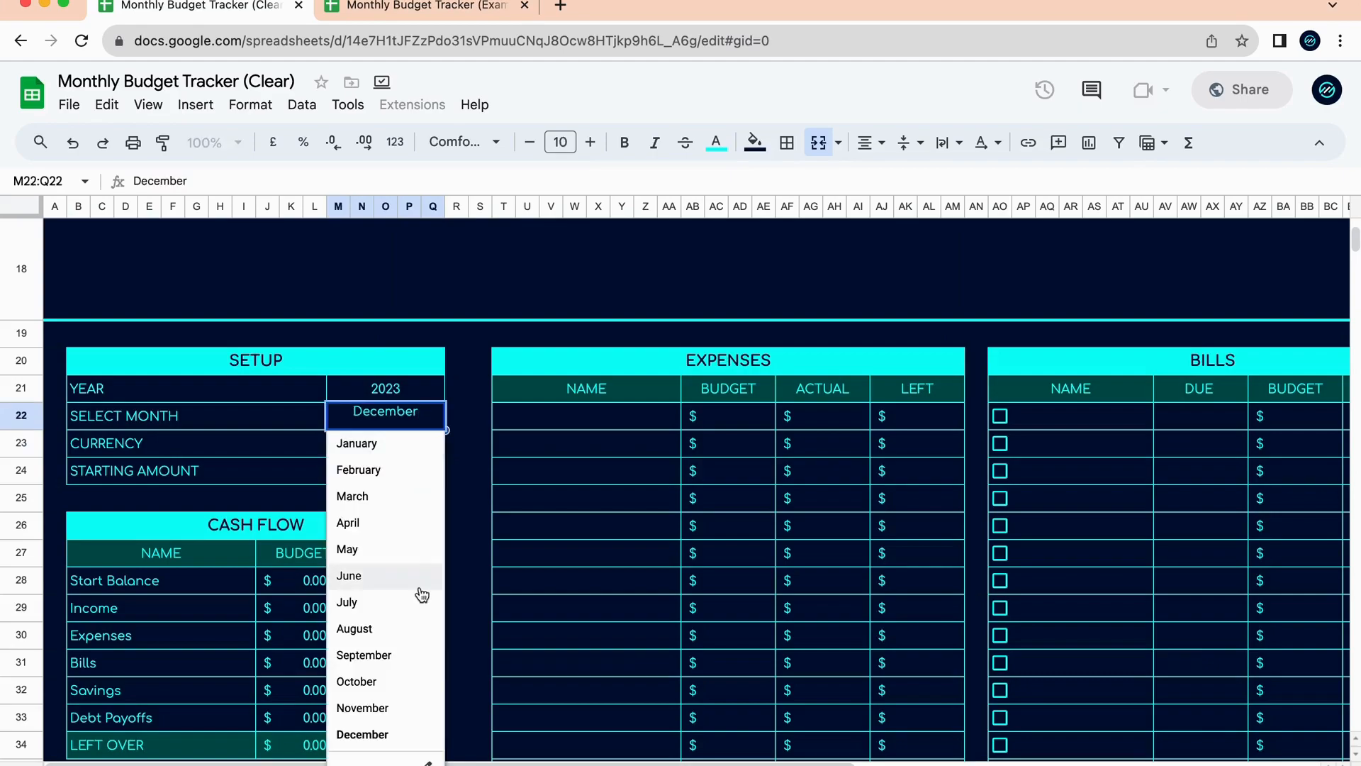
click(390, 734)
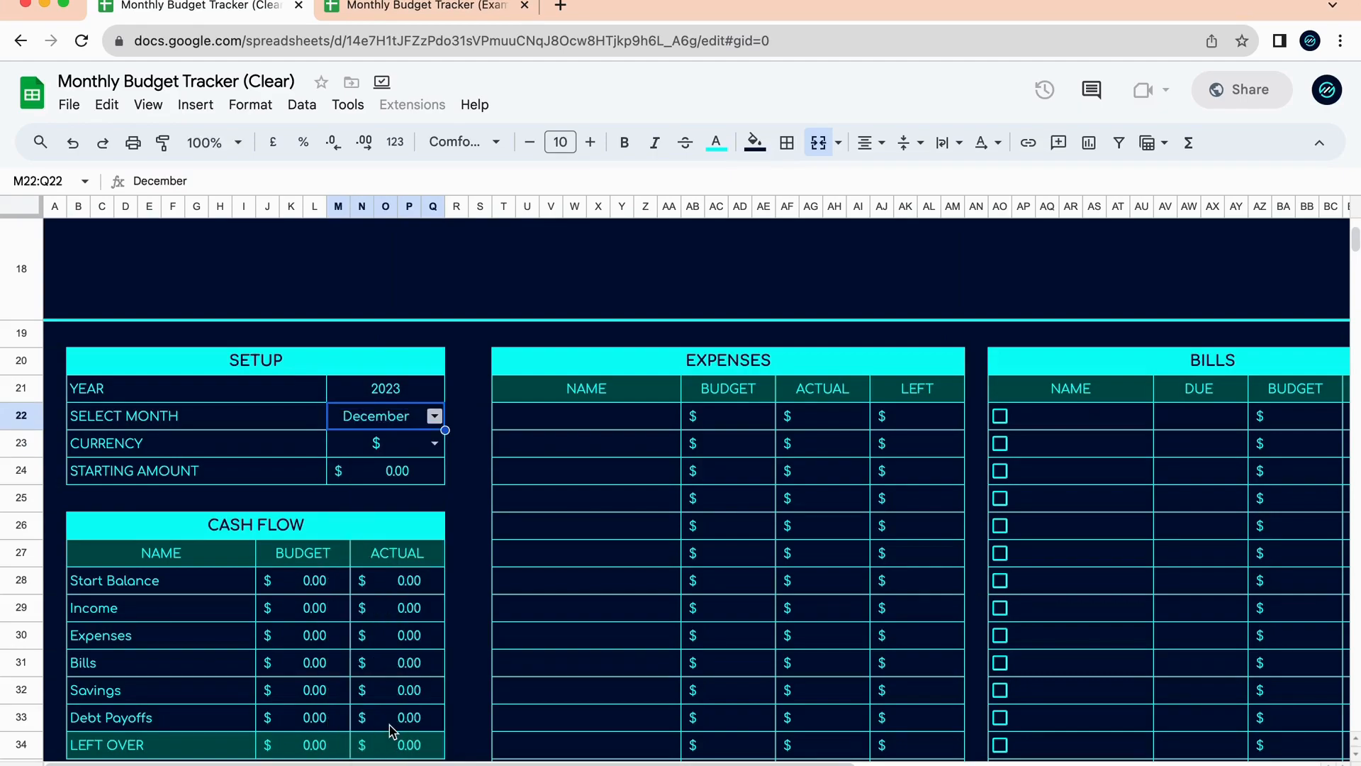
Set the starting amount in the Setup table to 300.
click(406, 474)
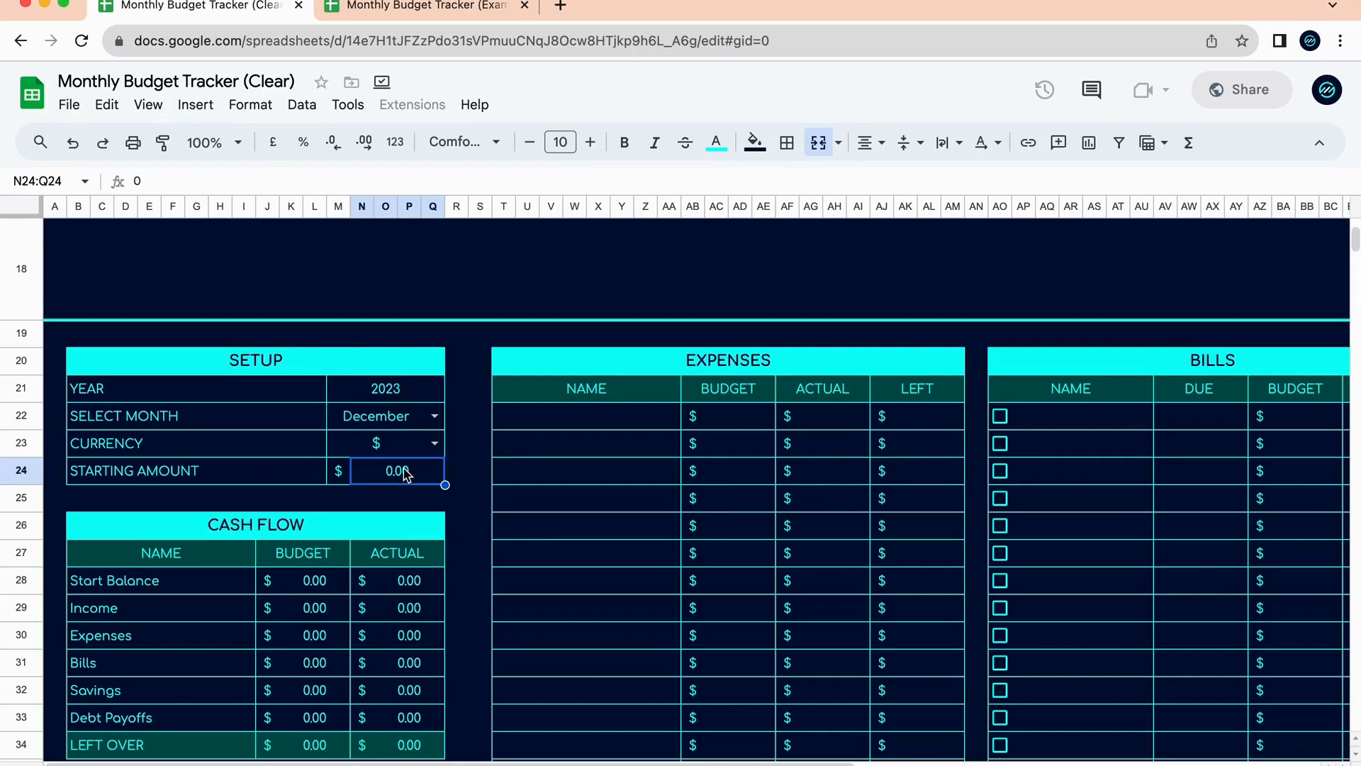
text(300)
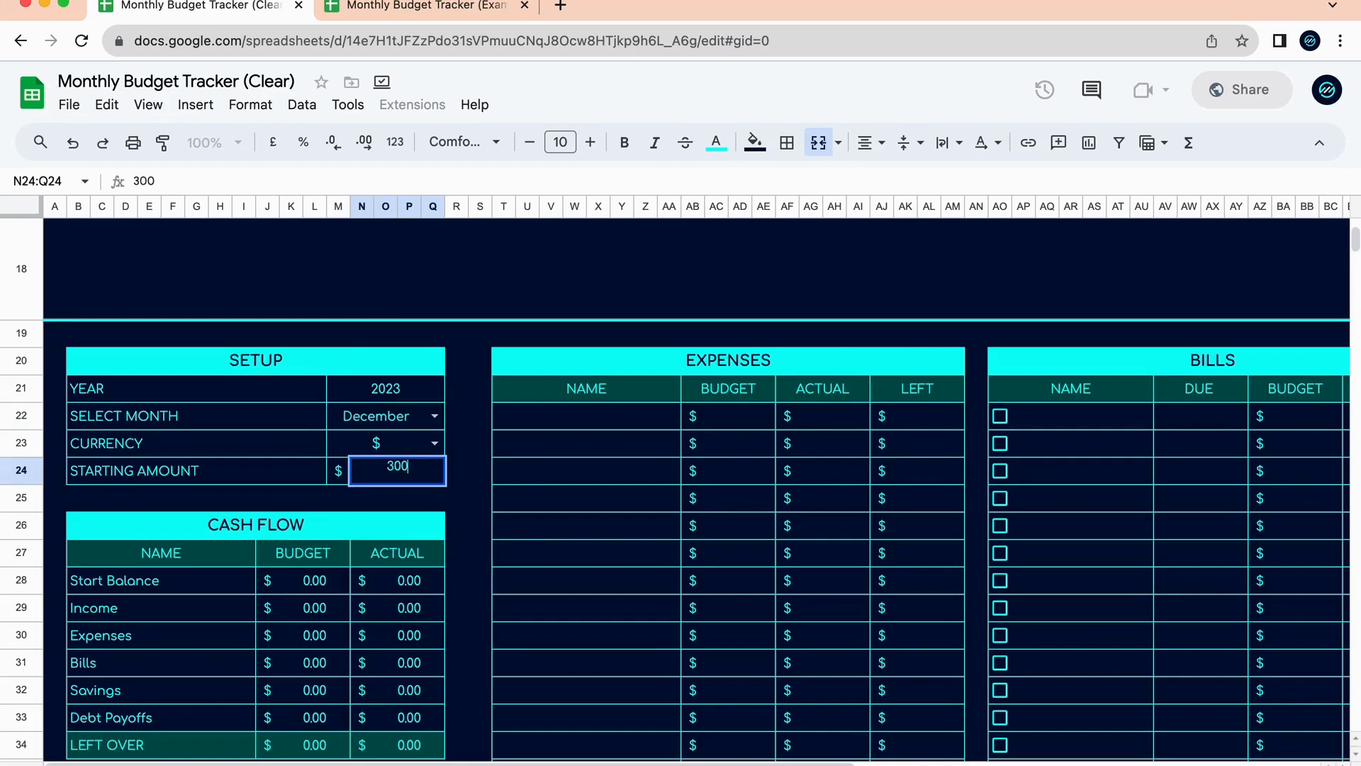
key(Return)
Label the first row of the Income table with the first earner's name and "Salary".
scroll(383, 659, down, 3)
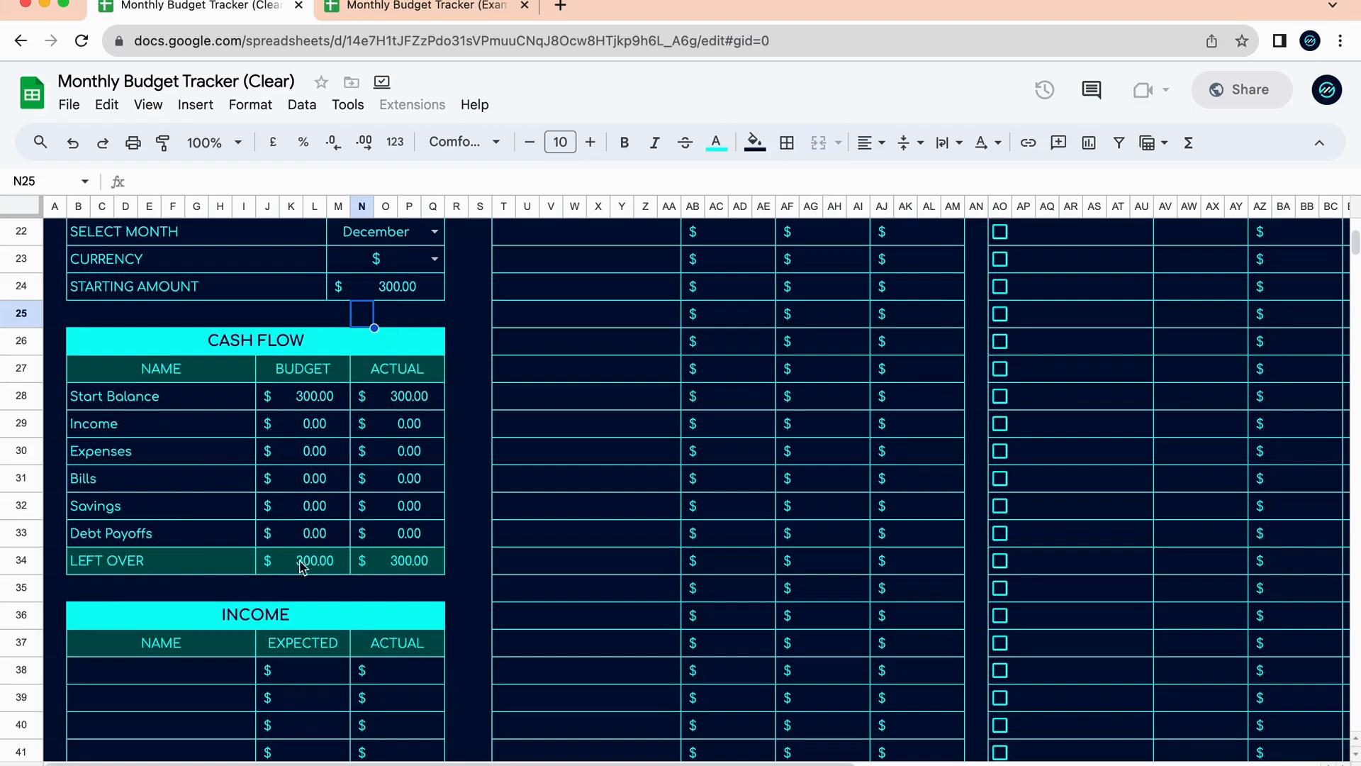
scroll(287, 582, down, 5)
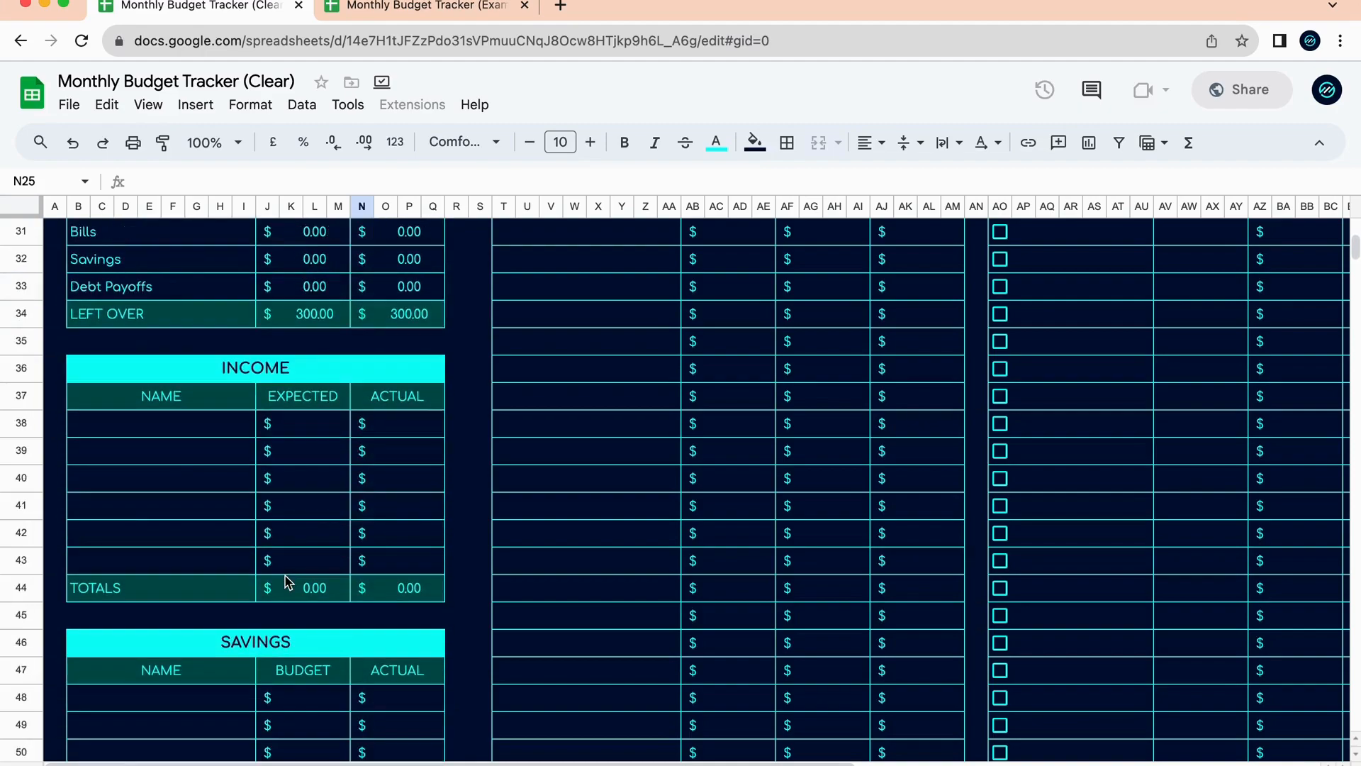
click(221, 440)
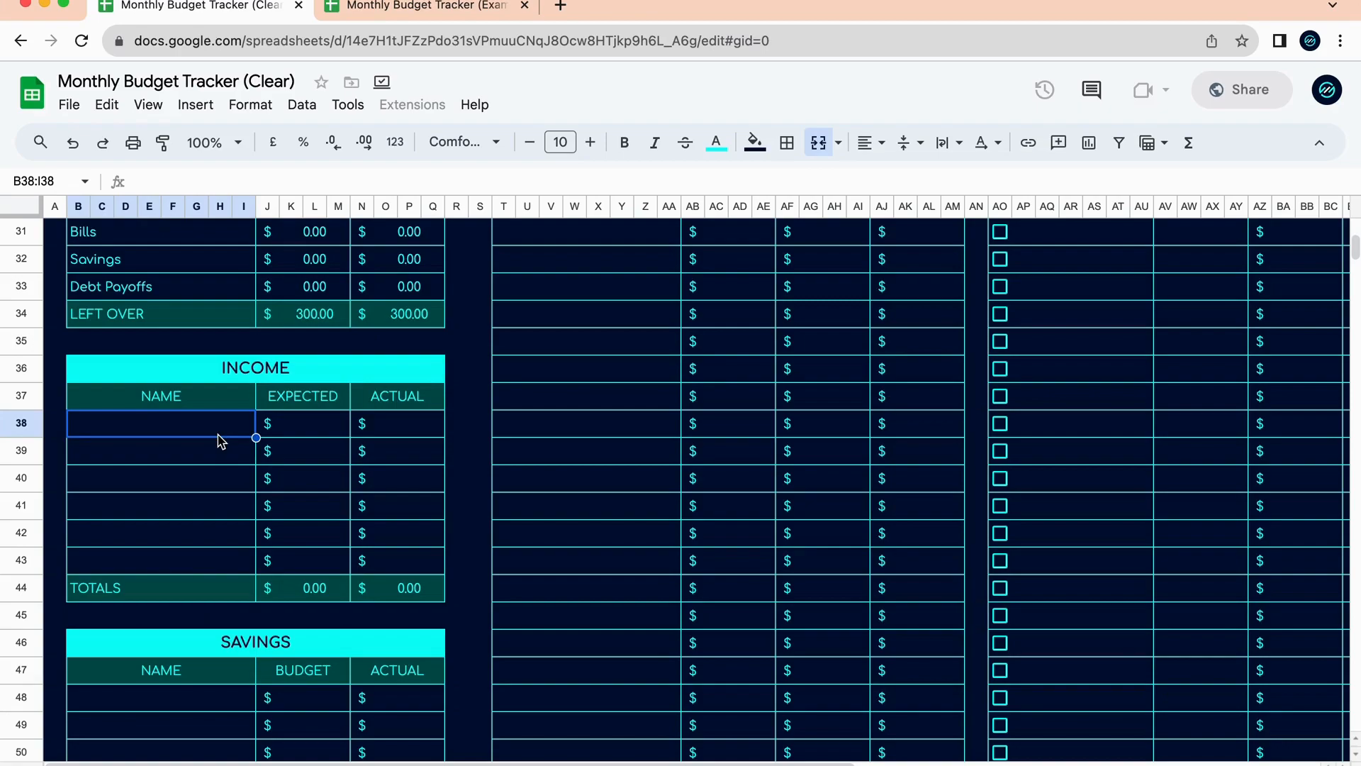
text(Princes)
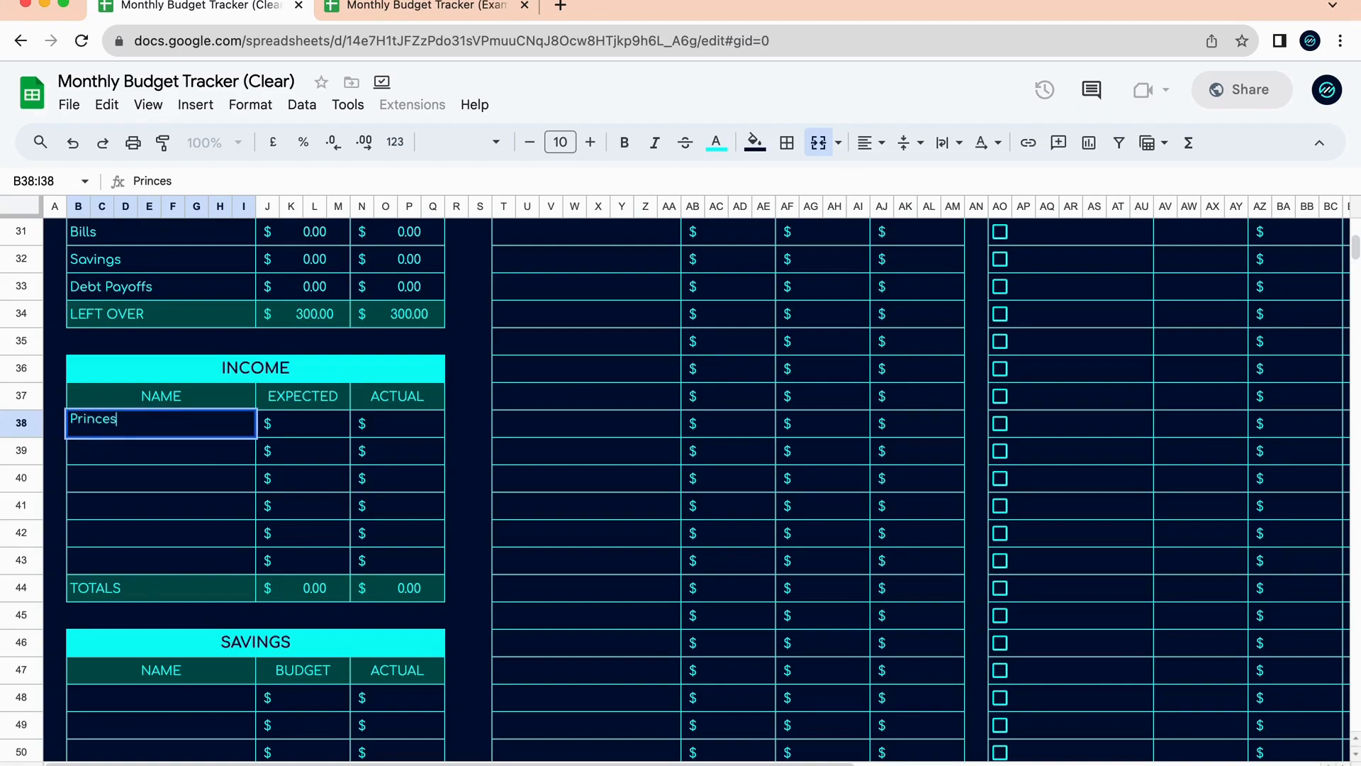
key(BackSpace)
text('s Salary)
Enter 1500 as both the expected and the actual amount for the first salary in the Income table.
click(328, 429)
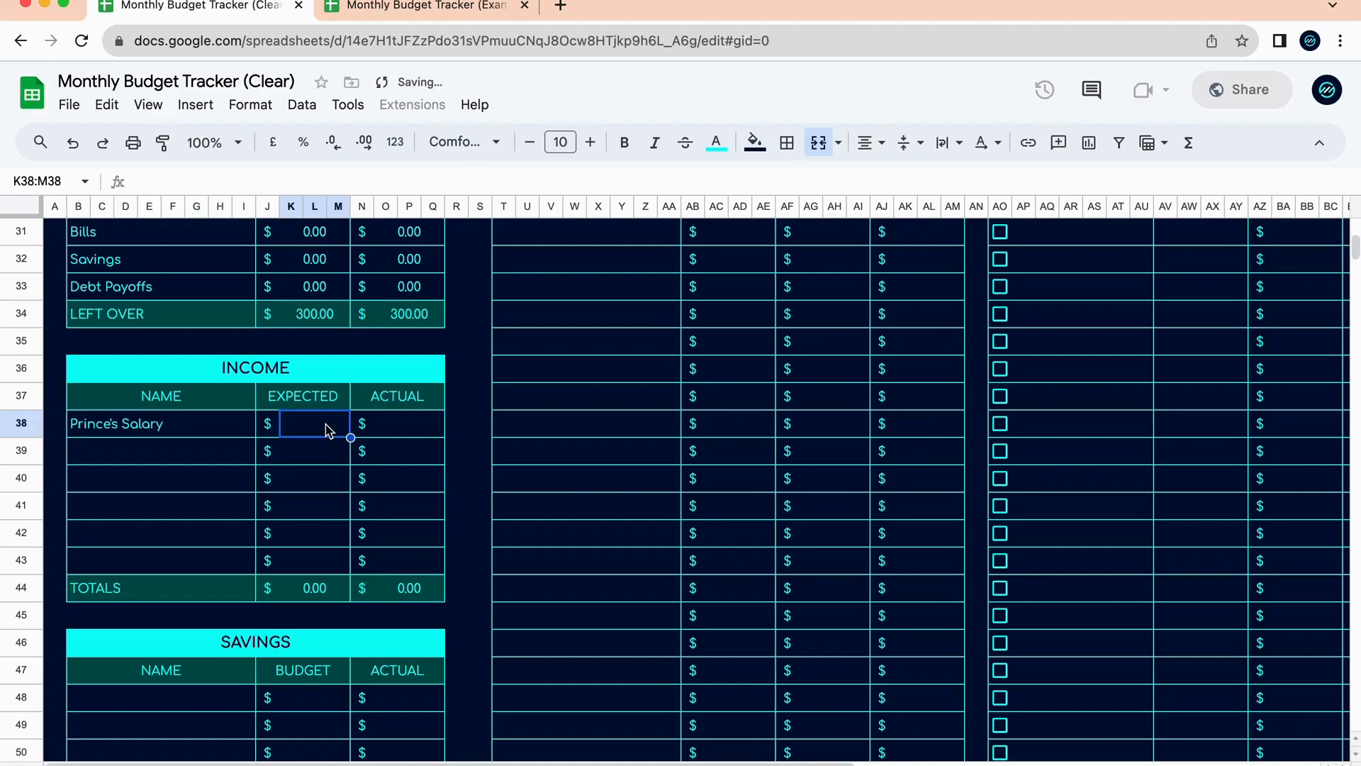
text(150)
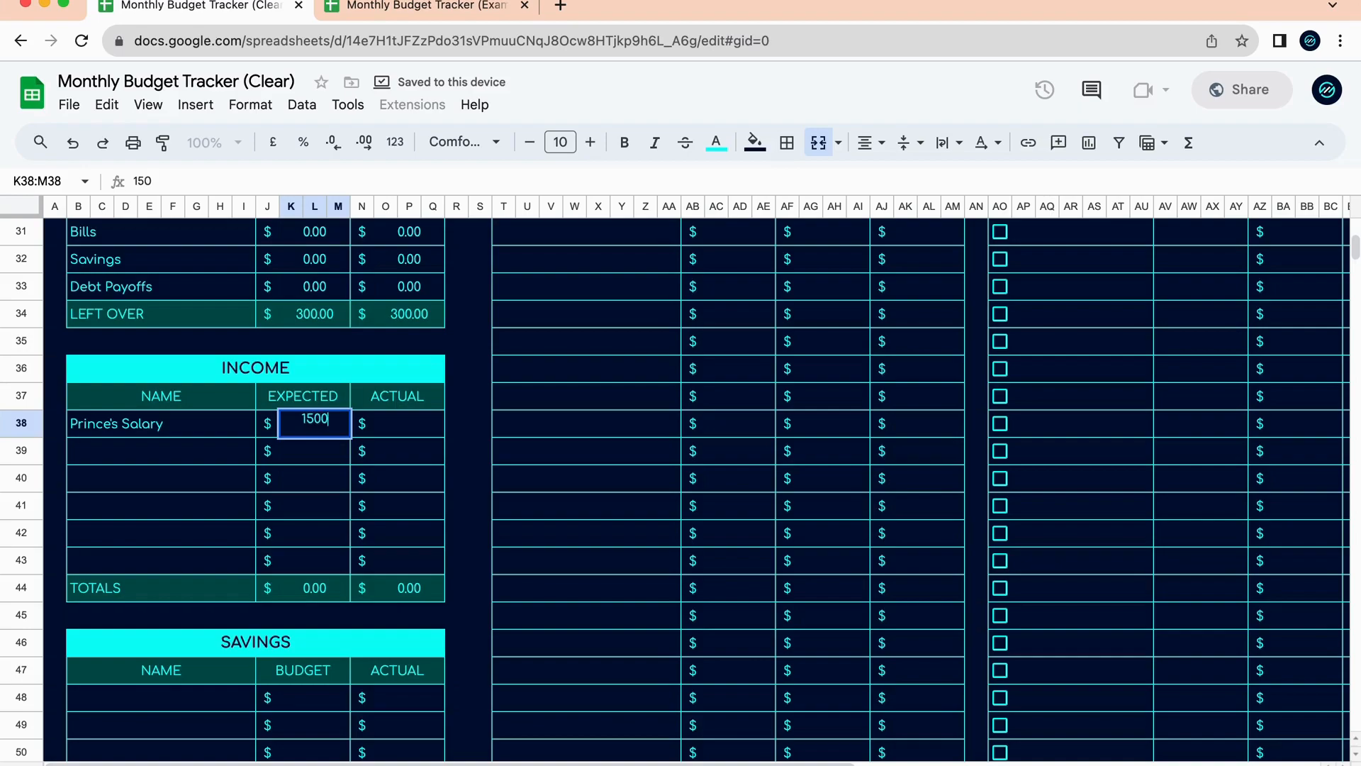
text(0)
key(Return)
click(425, 423)
text(1)
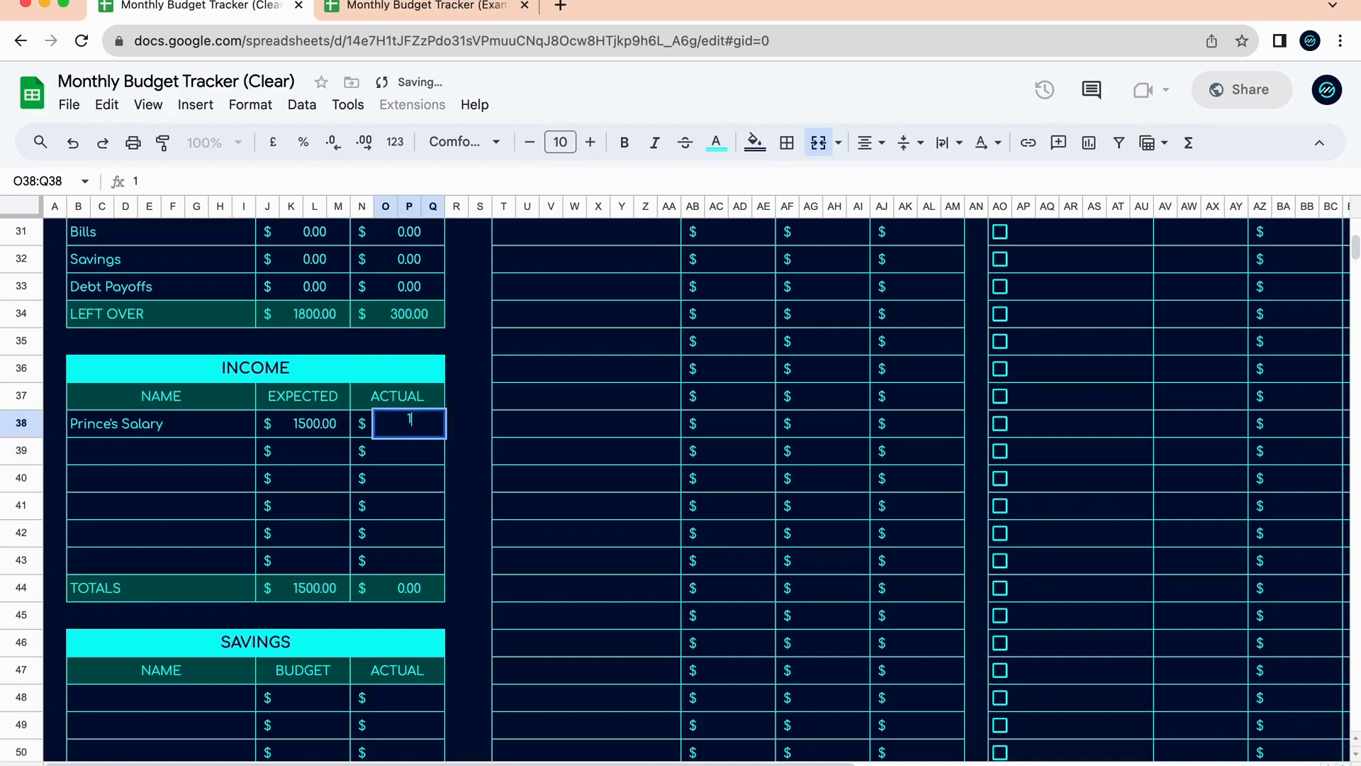
text(500)
key(Return)
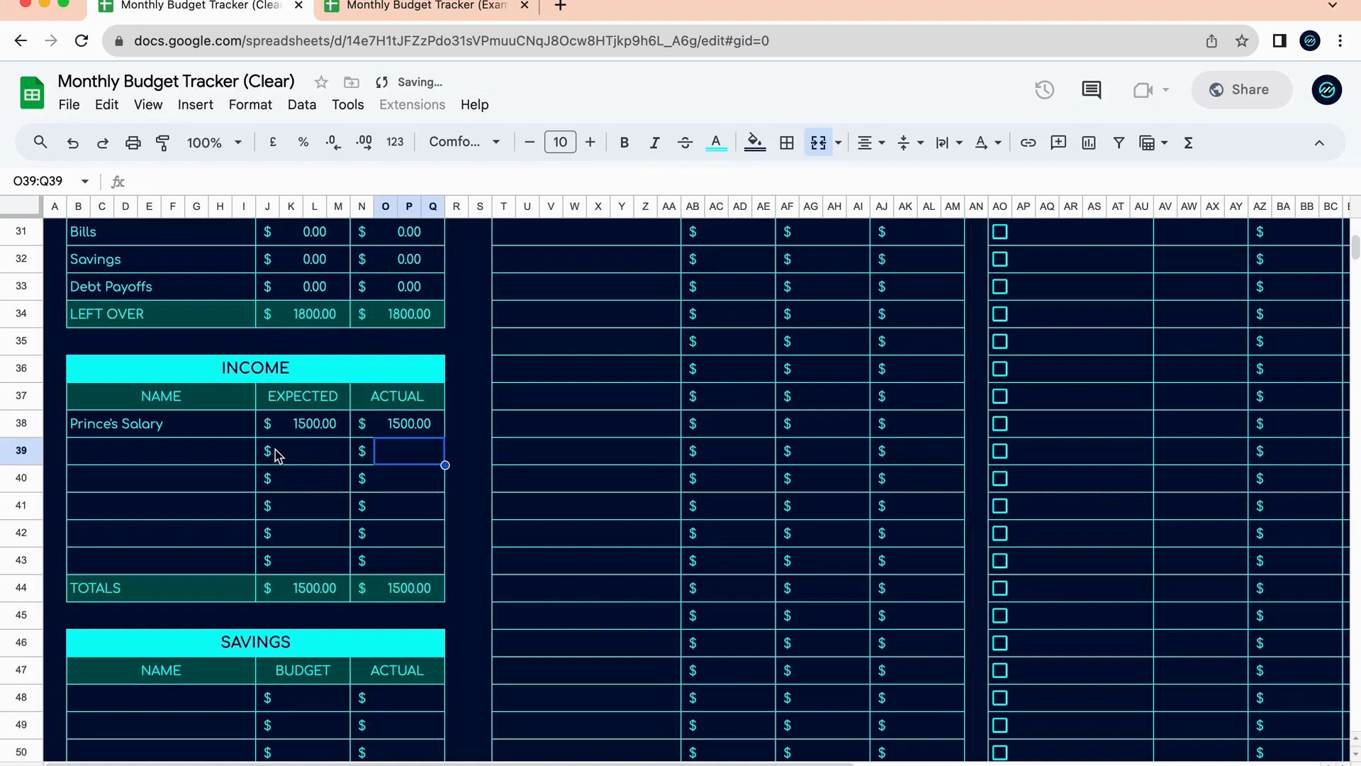
Add the second earner's salary to the Income table with 1000 as both the expected and the actual amount.
click(250, 454)
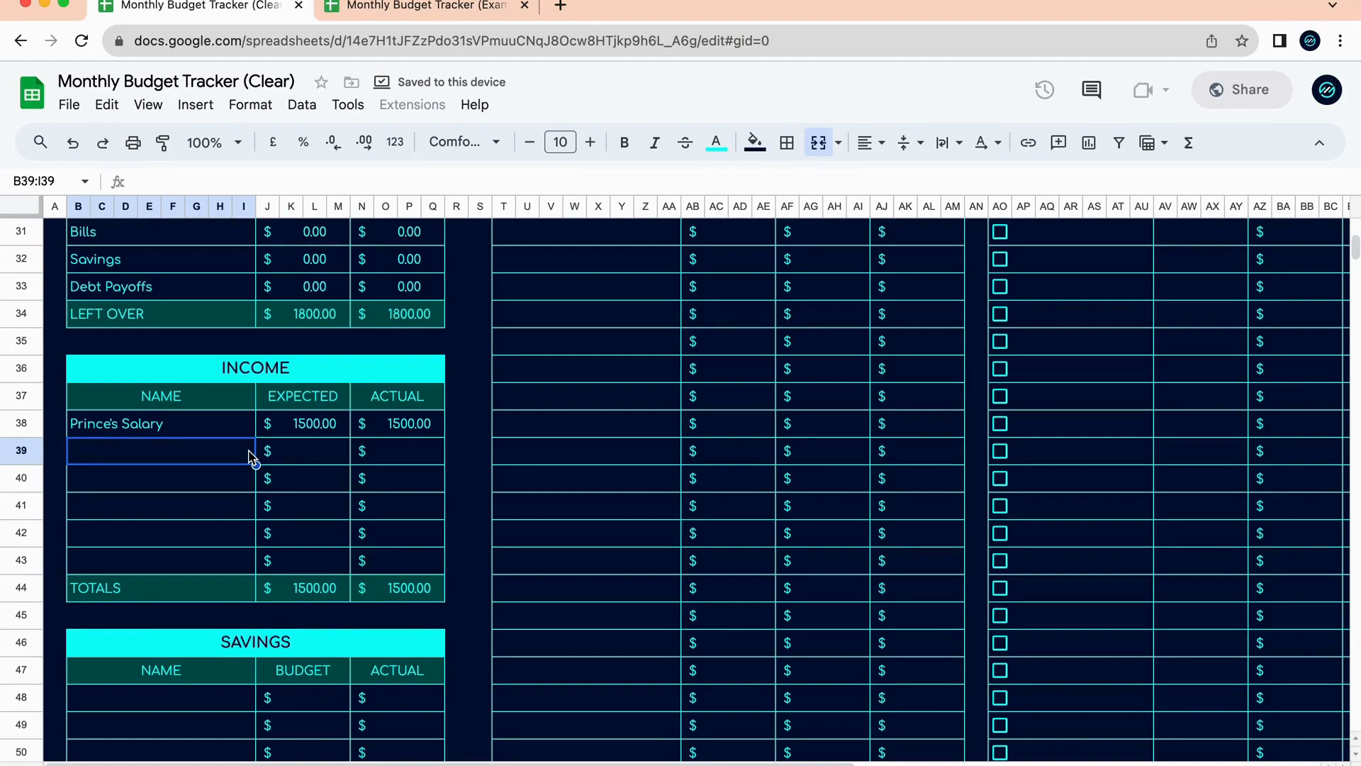
text(Jenny's Salary)
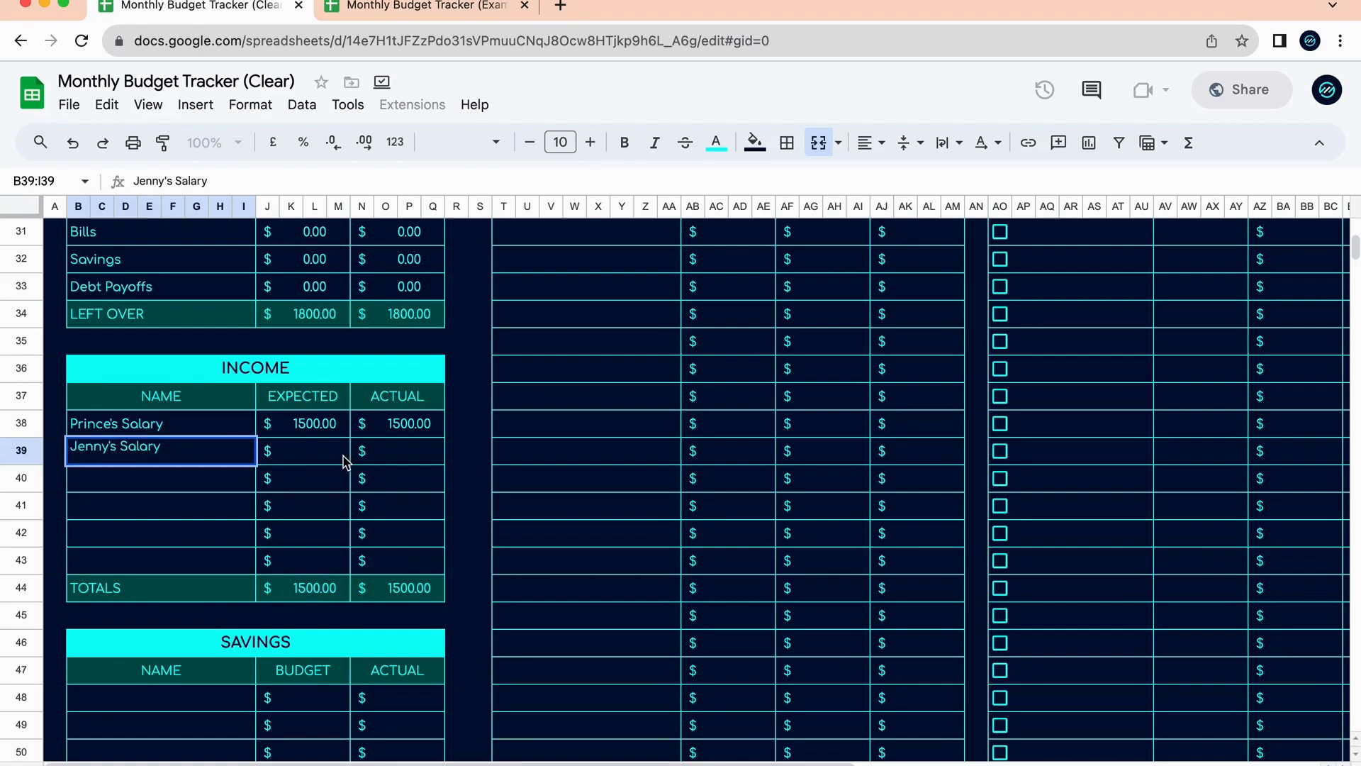
click(345, 461)
text(1000)
key(Return)
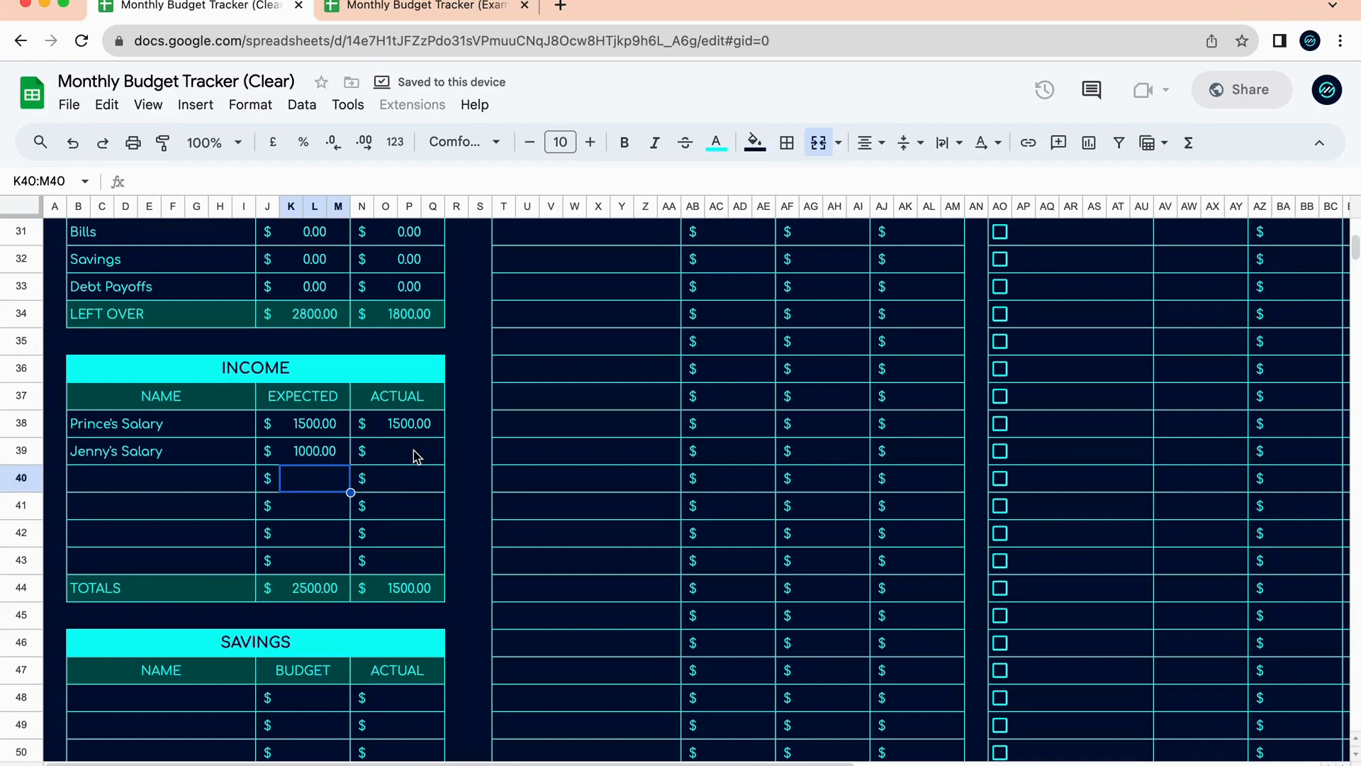
click(416, 454)
text(1000)
key(Return)
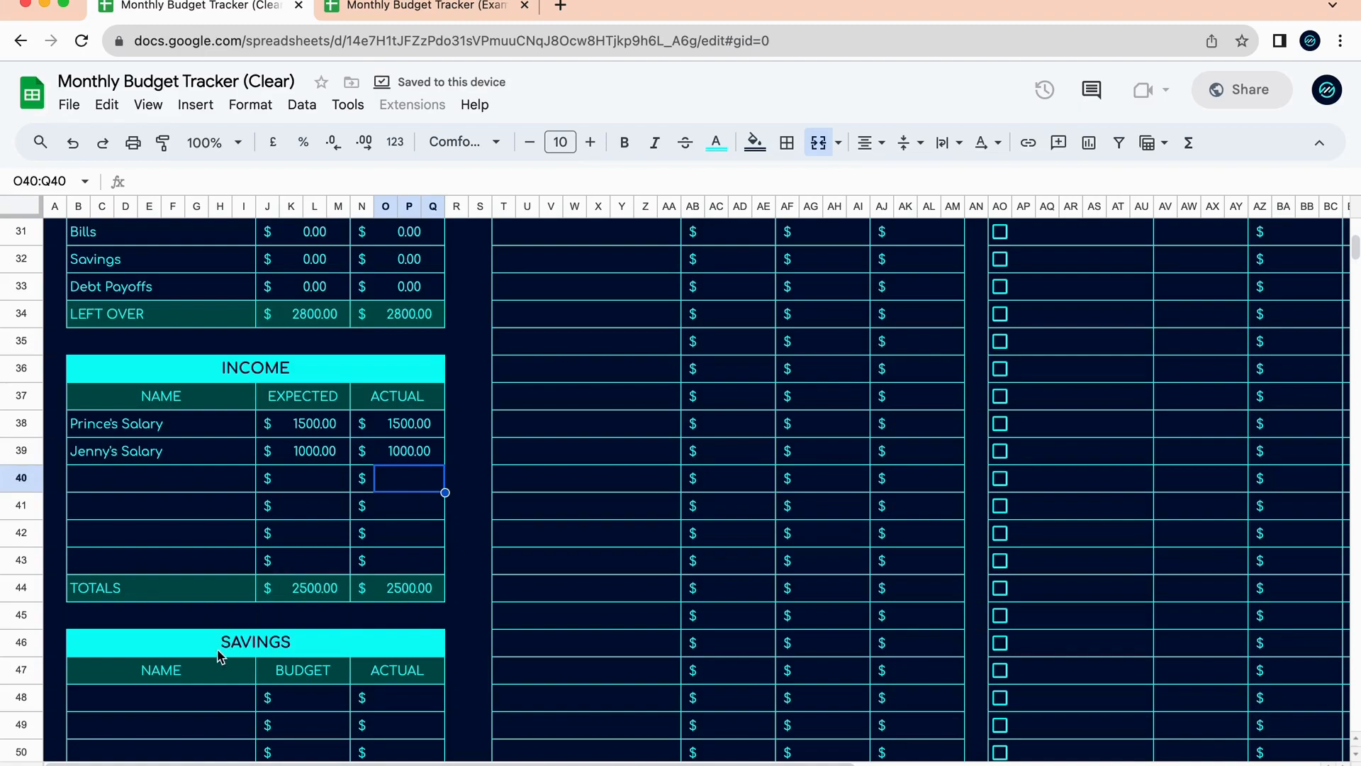
Add College Fund as the first entry of the Savings table with a budget of 300 and an actual amount of 350.
scroll(250, 623, down, 5)
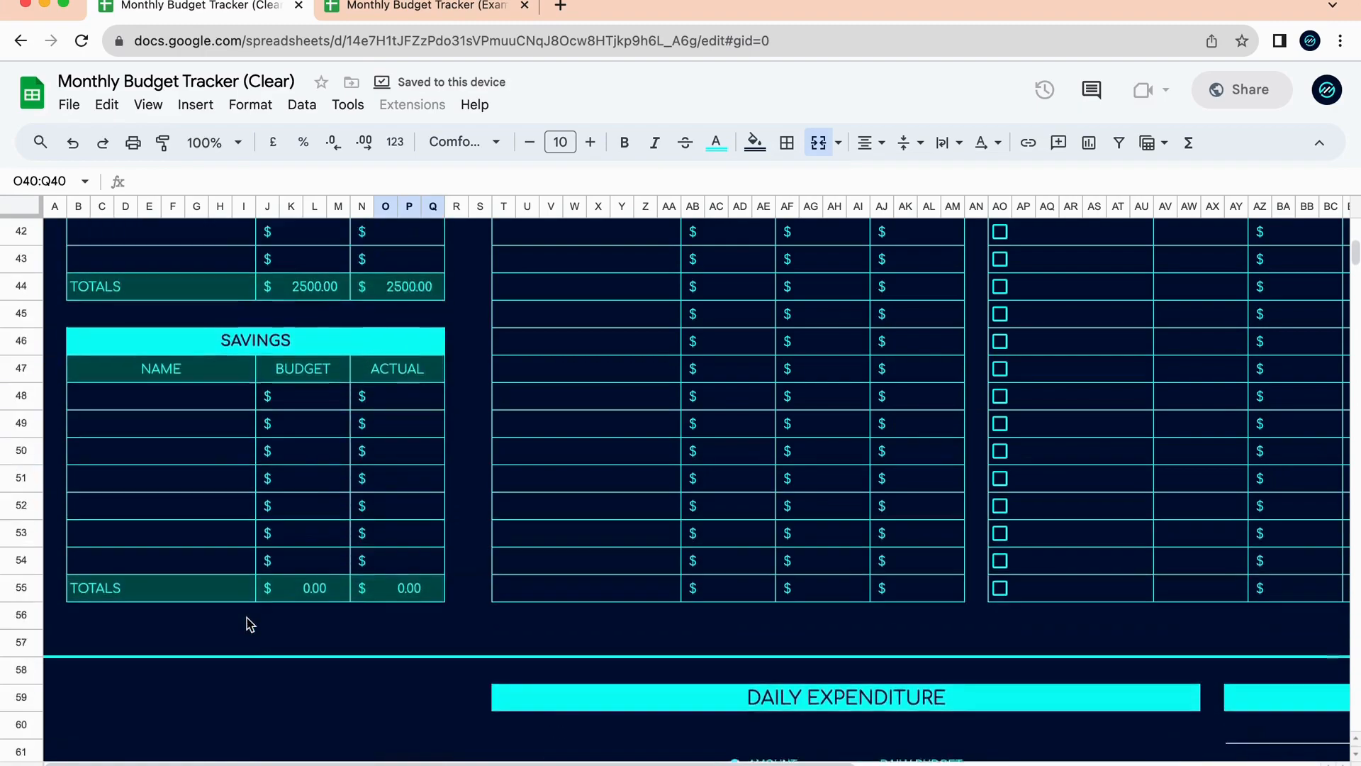
click(240, 429)
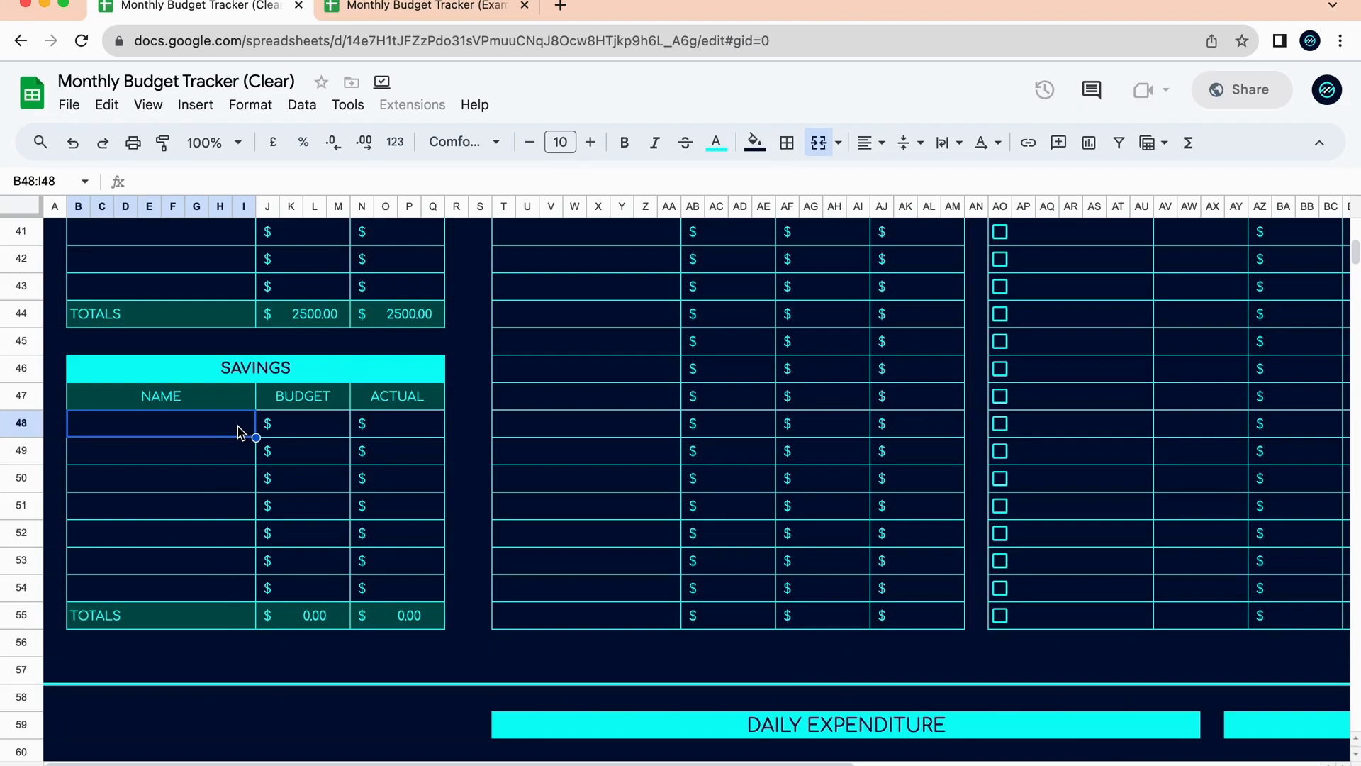
text(Colle)
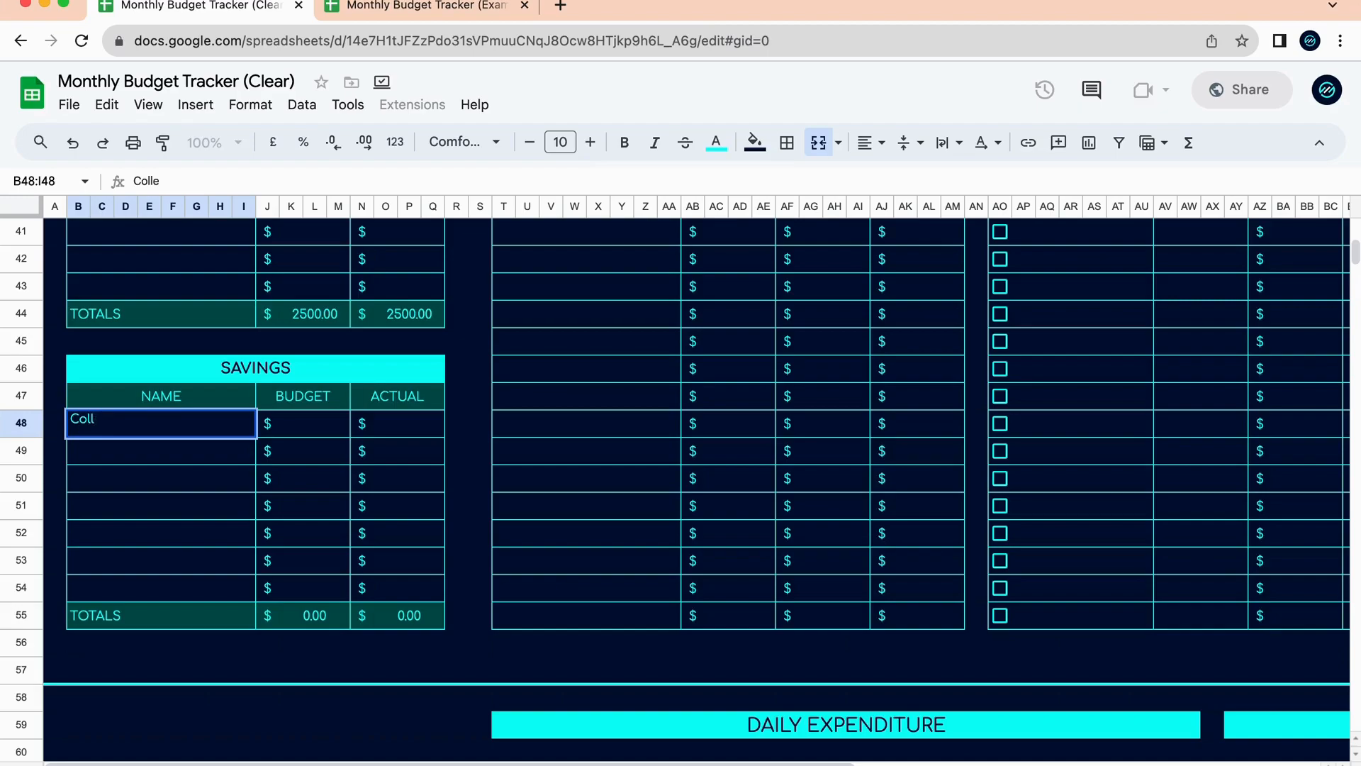
text(ge Fund)
click(322, 438)
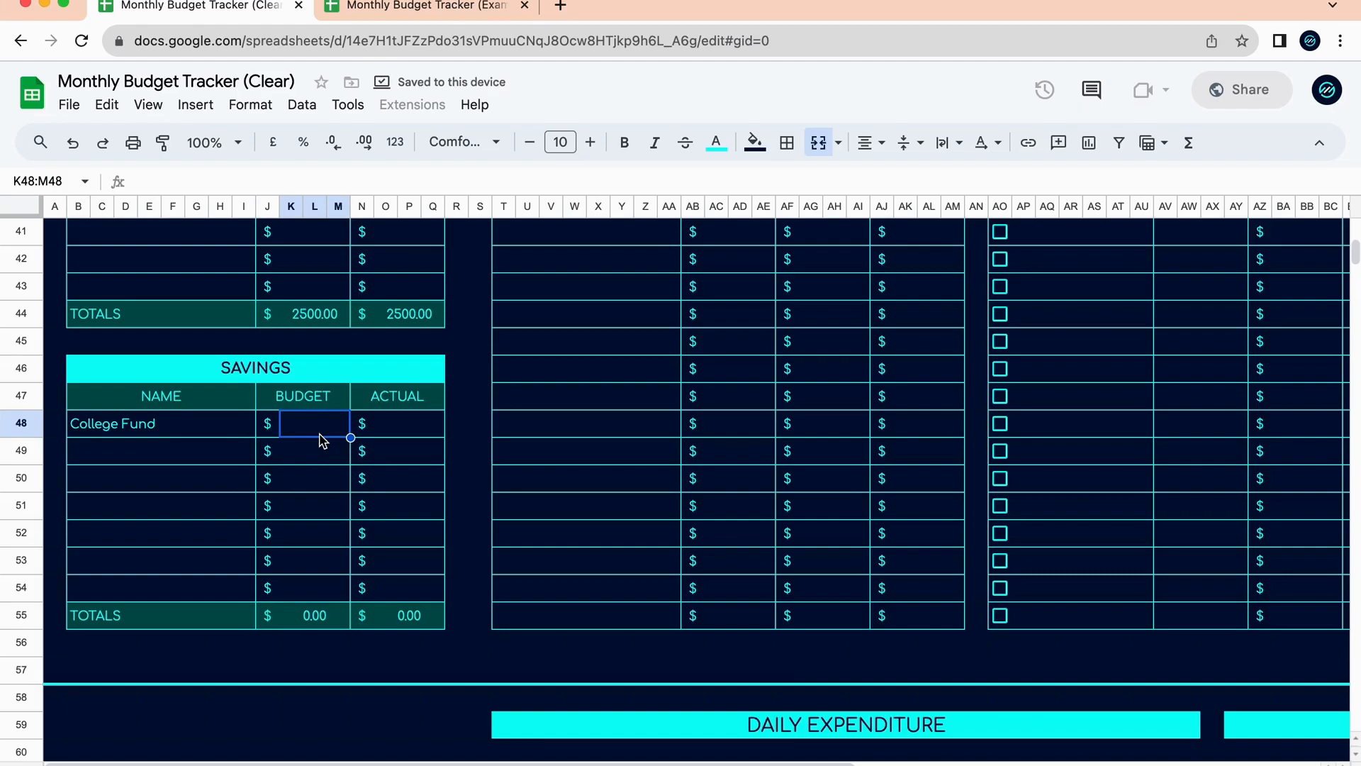
text(300)
key(Return)
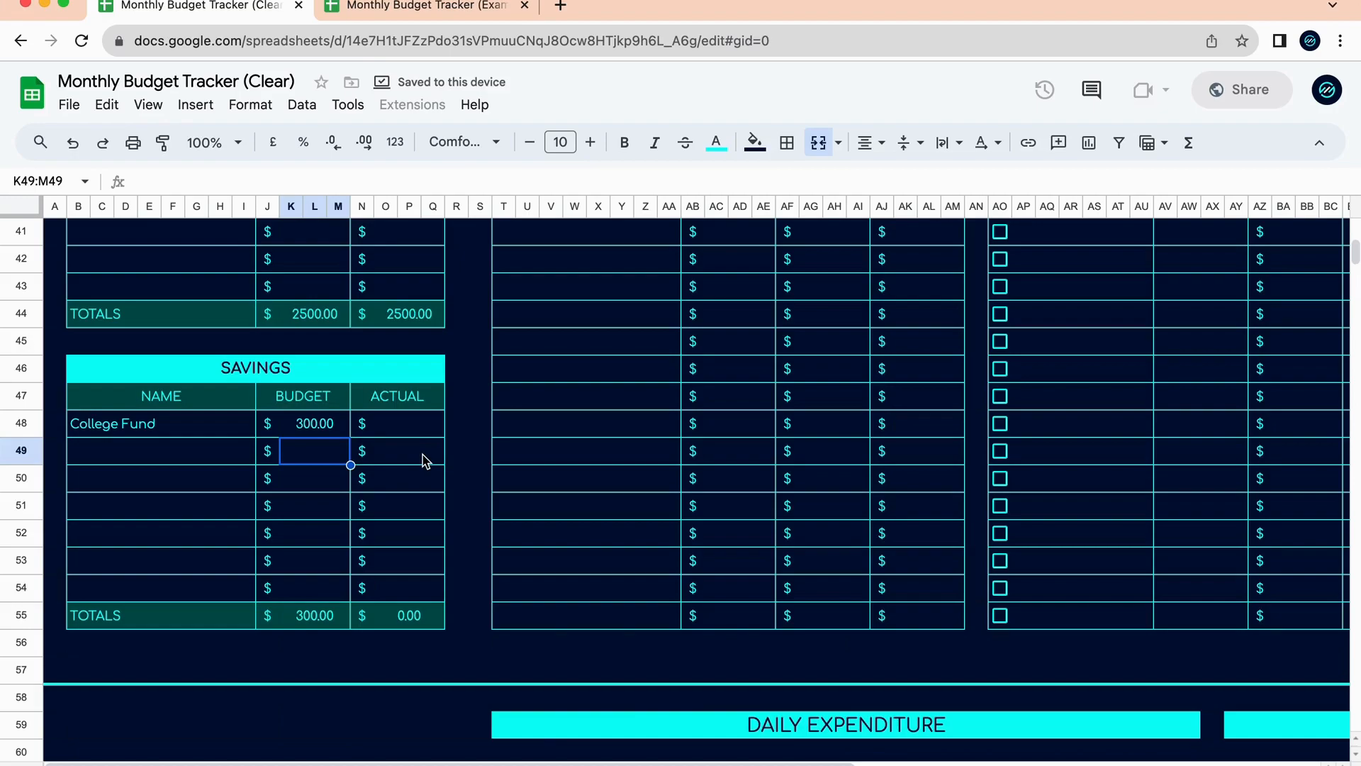
click(433, 439)
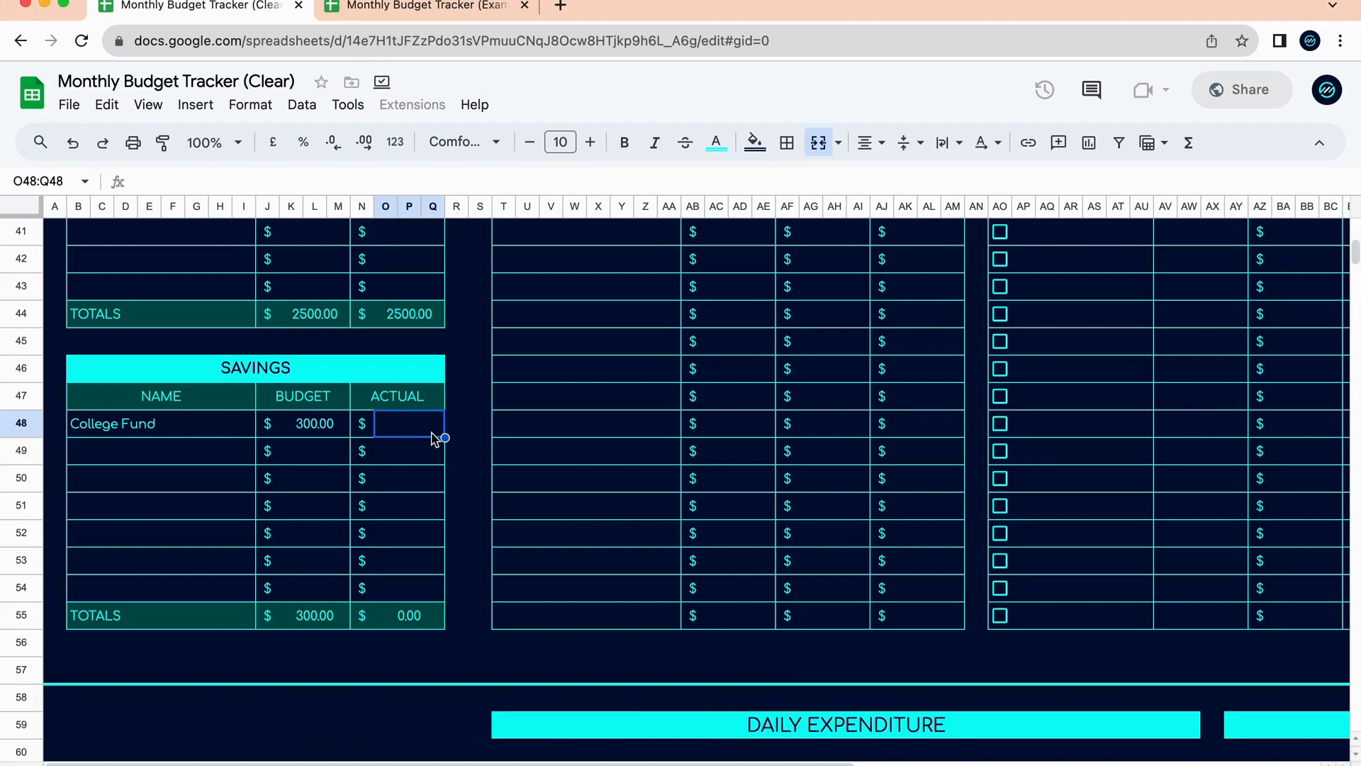
text(350)
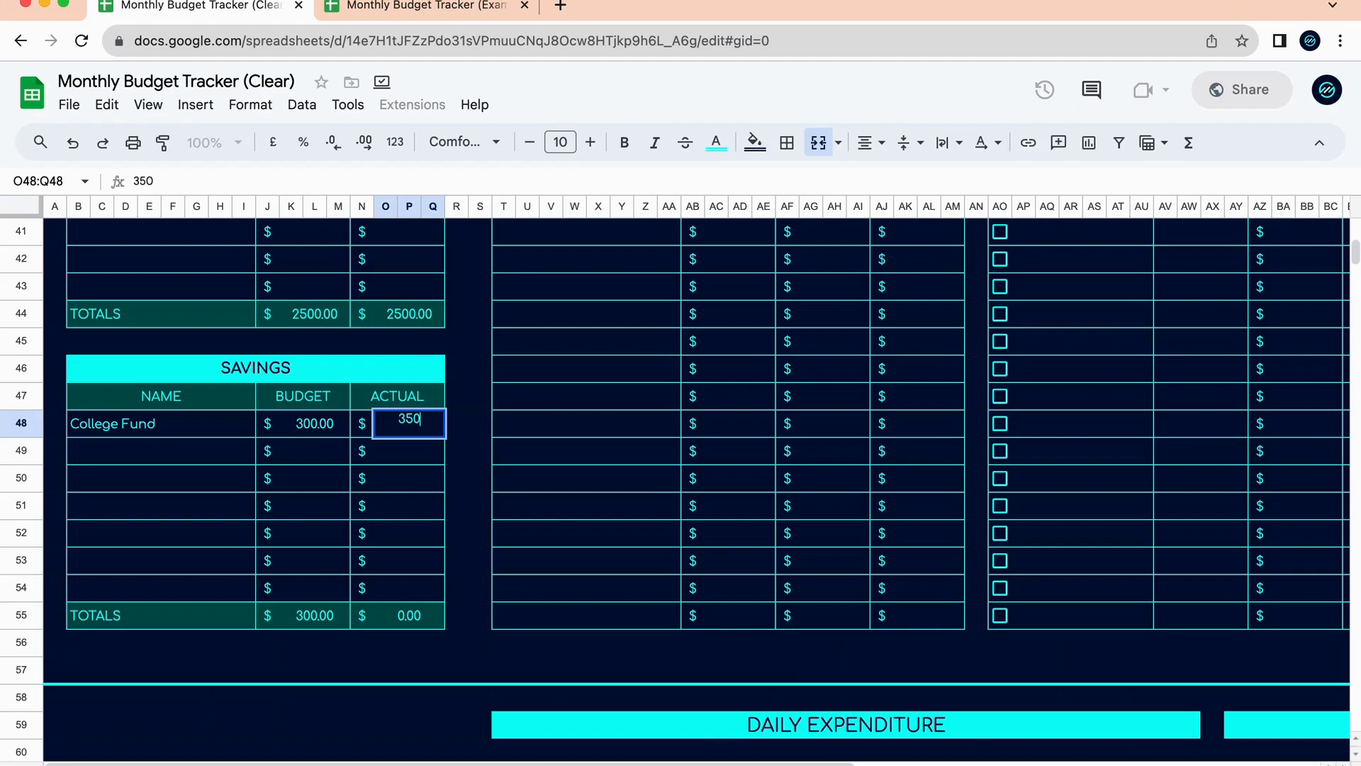
key(Return)
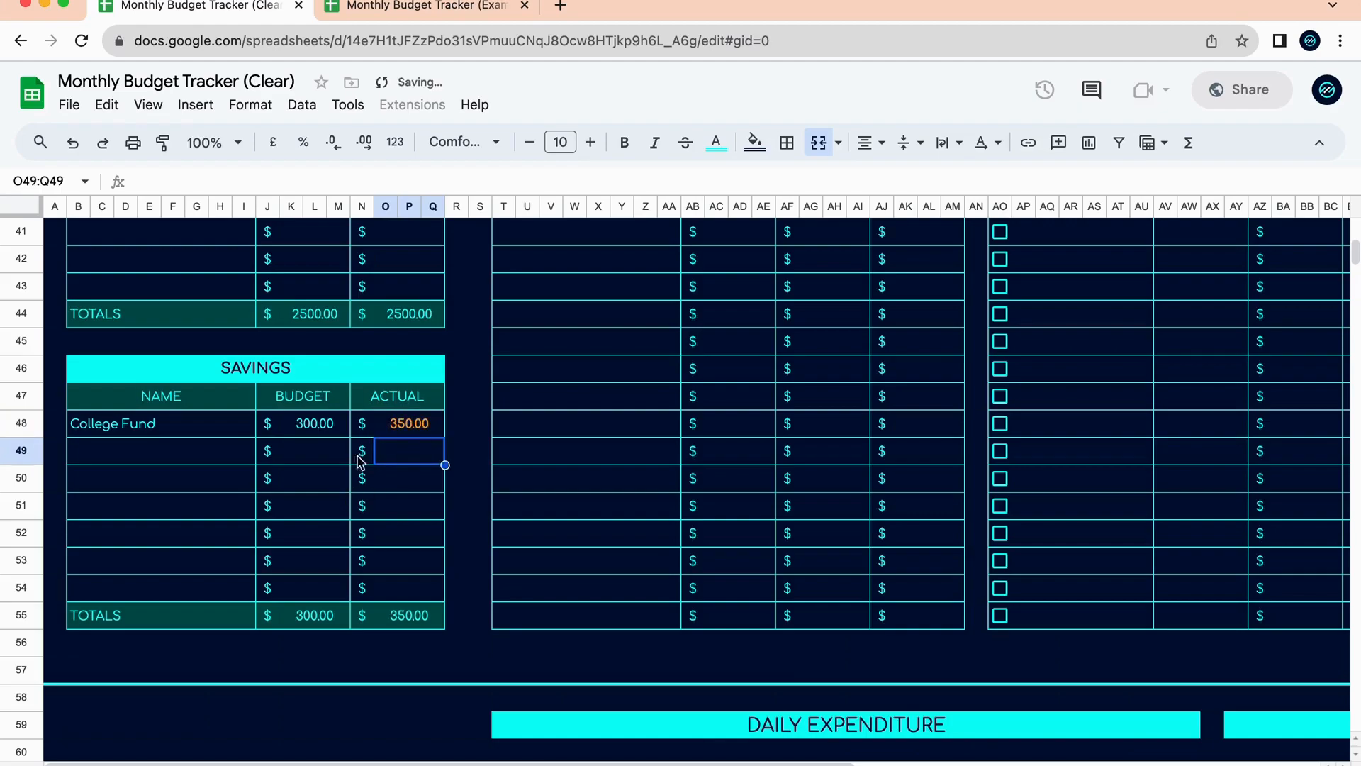
Set the actual amount of the second salary in the Income table to 1500.
scroll(381, 502, up, 5)
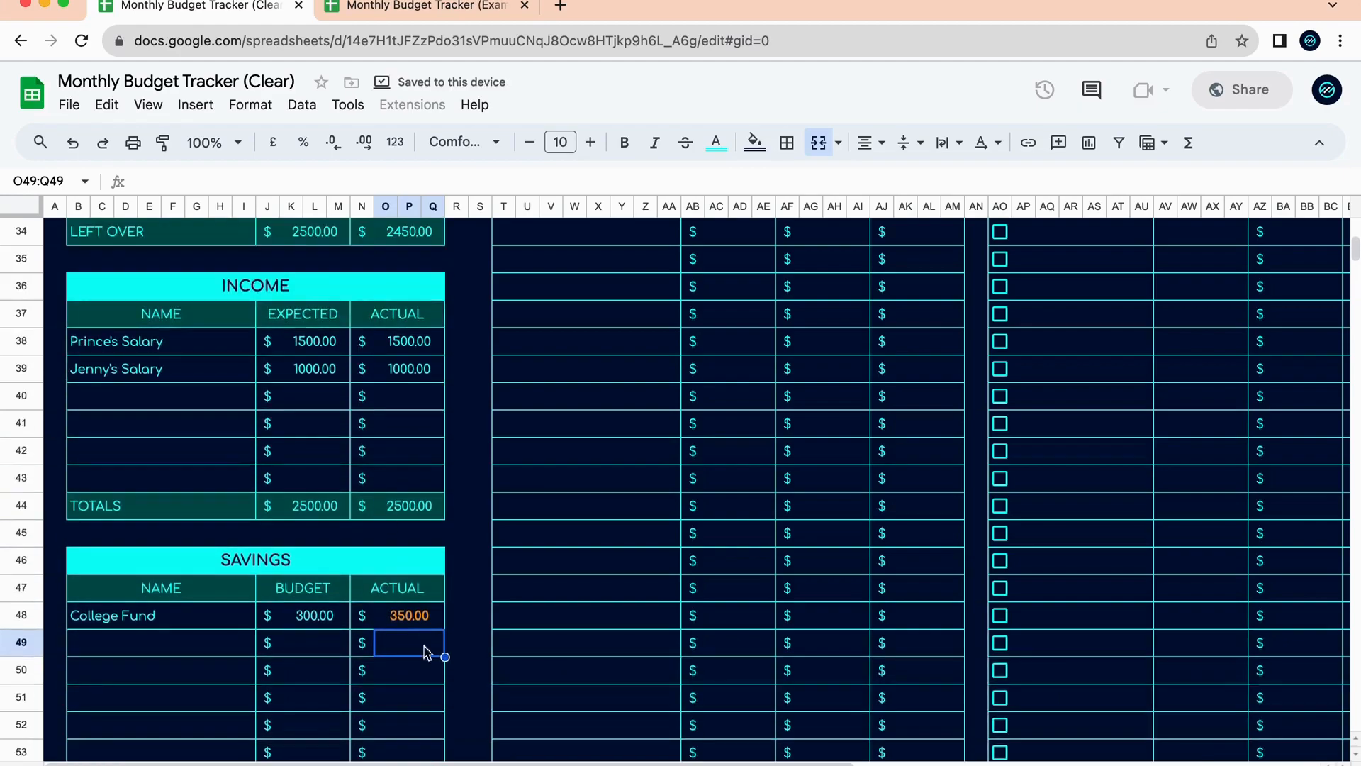
click(410, 622)
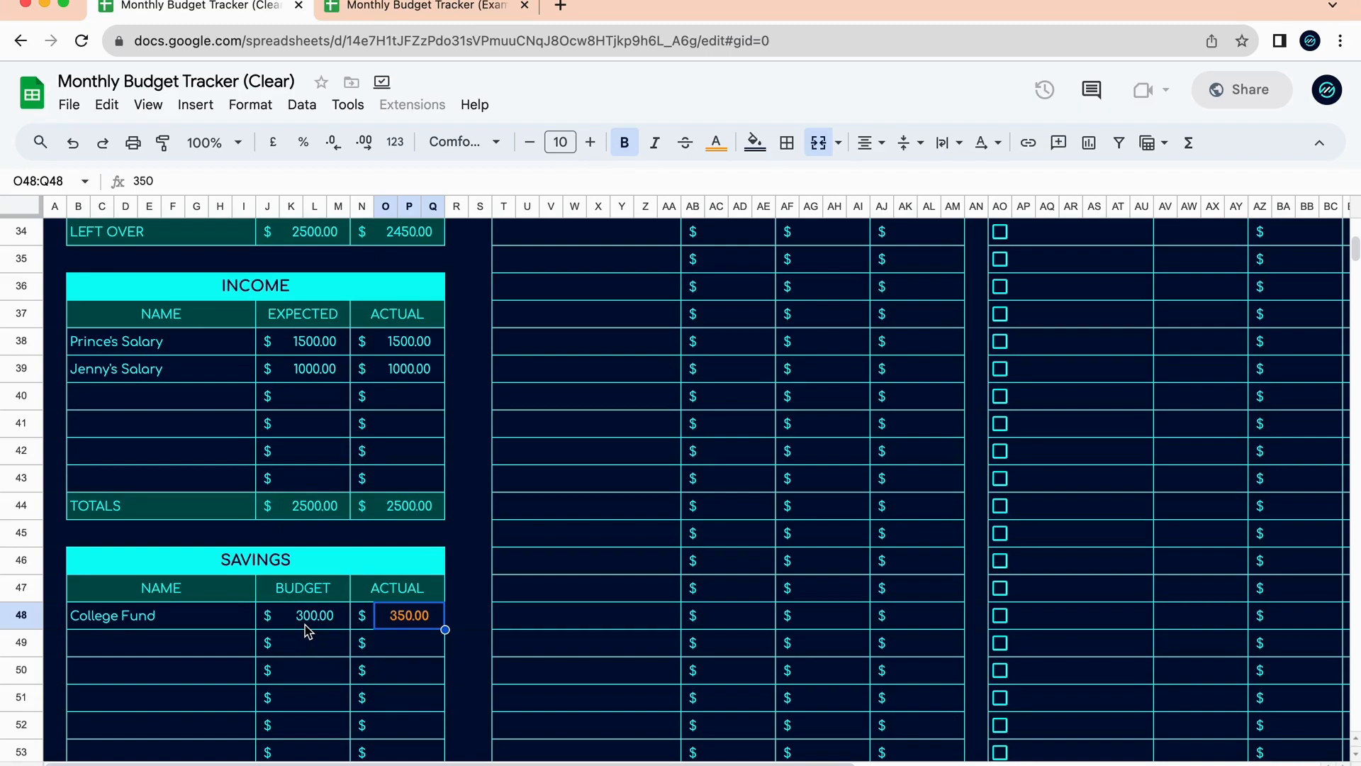
click(427, 377)
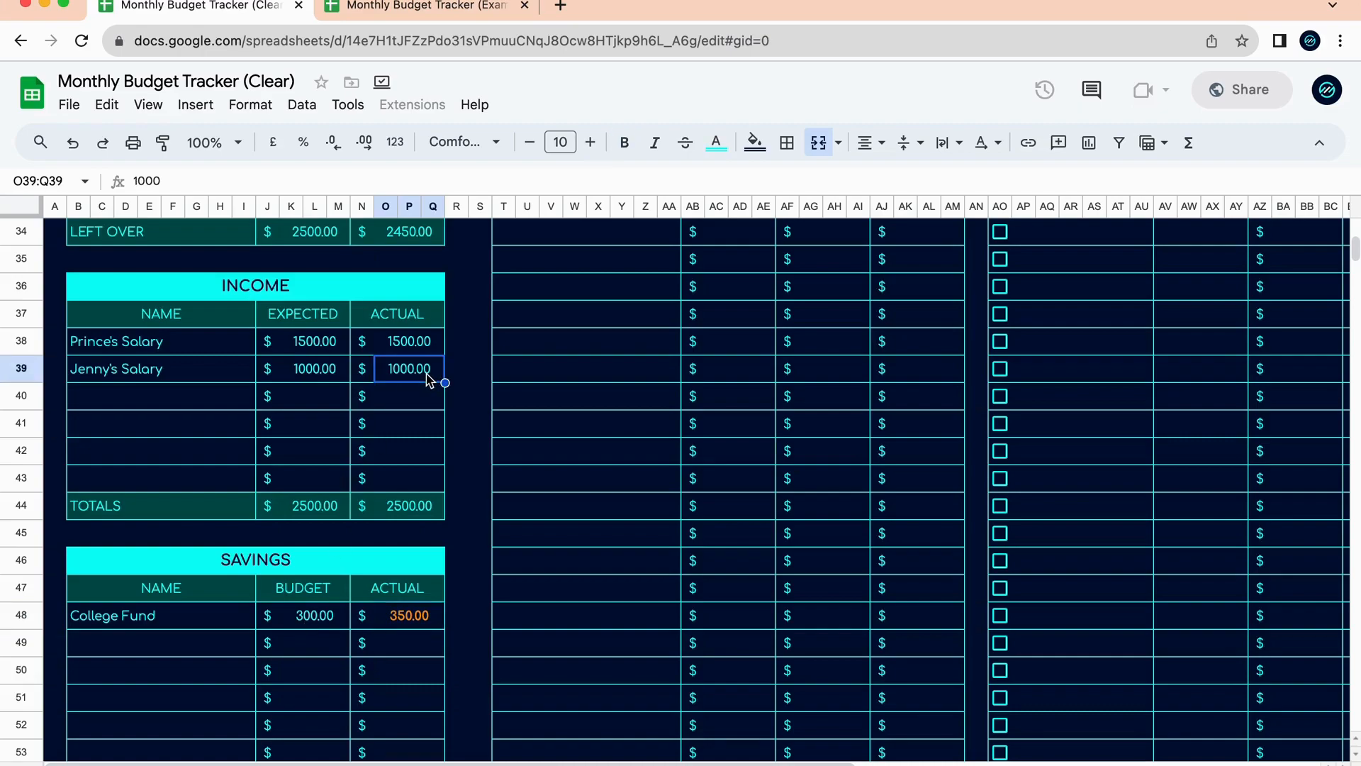
text(1500)
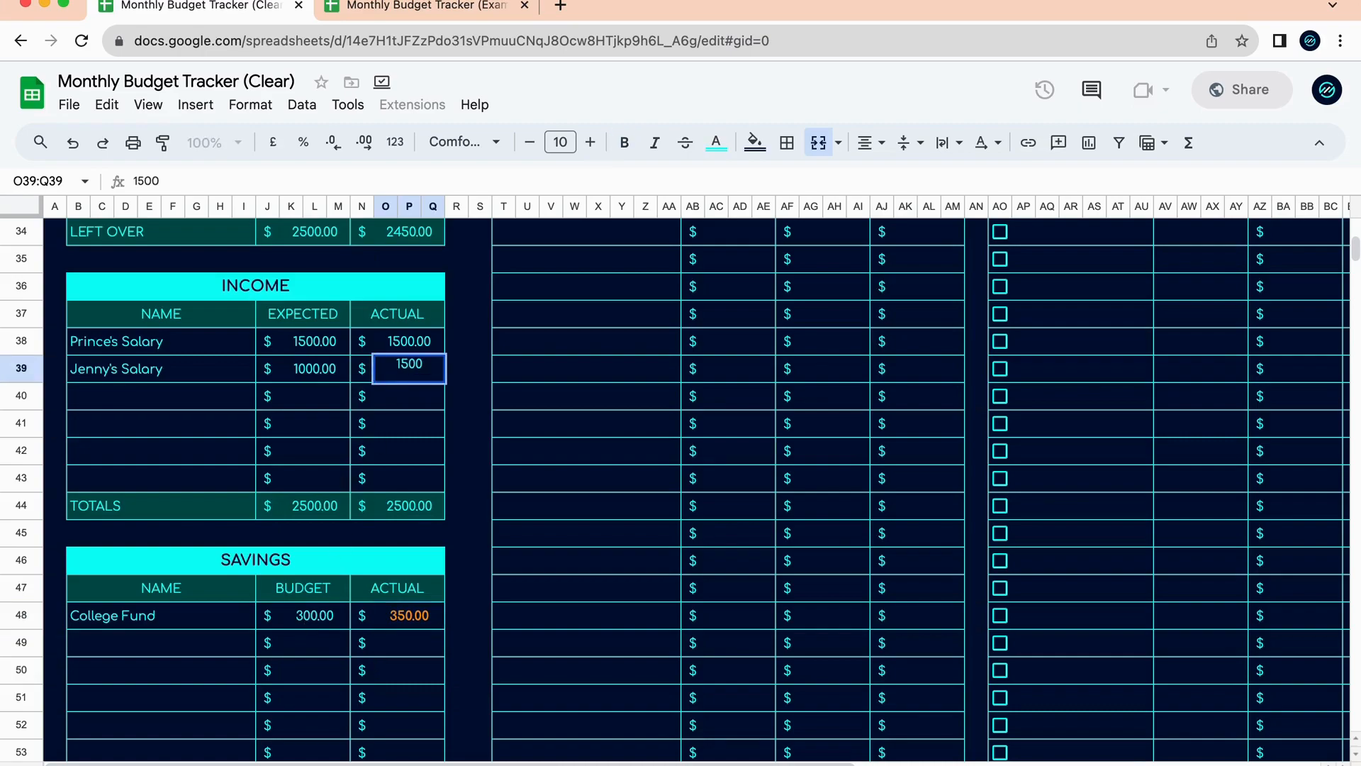
key(Return)
Restore the second salary's actual amount in the Income table to 1000.
click(401, 365)
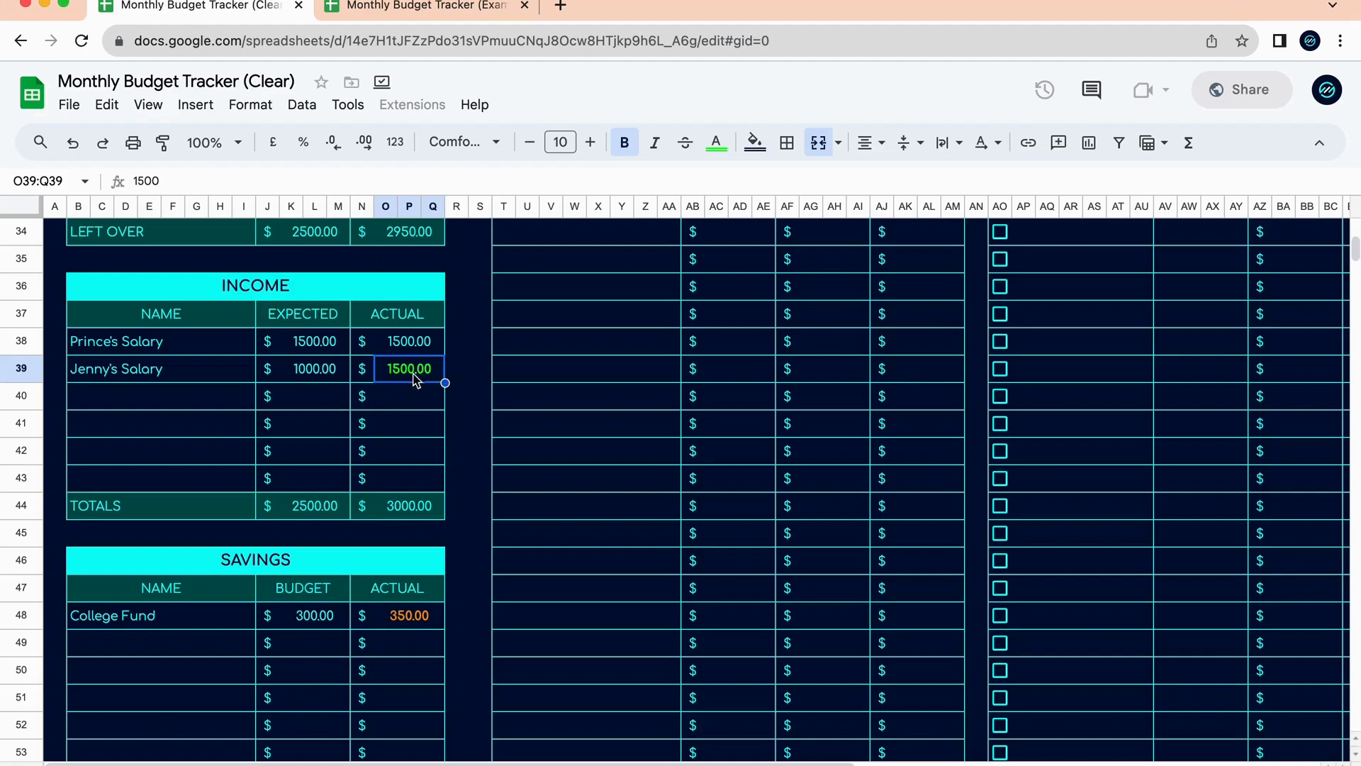
text(1000)
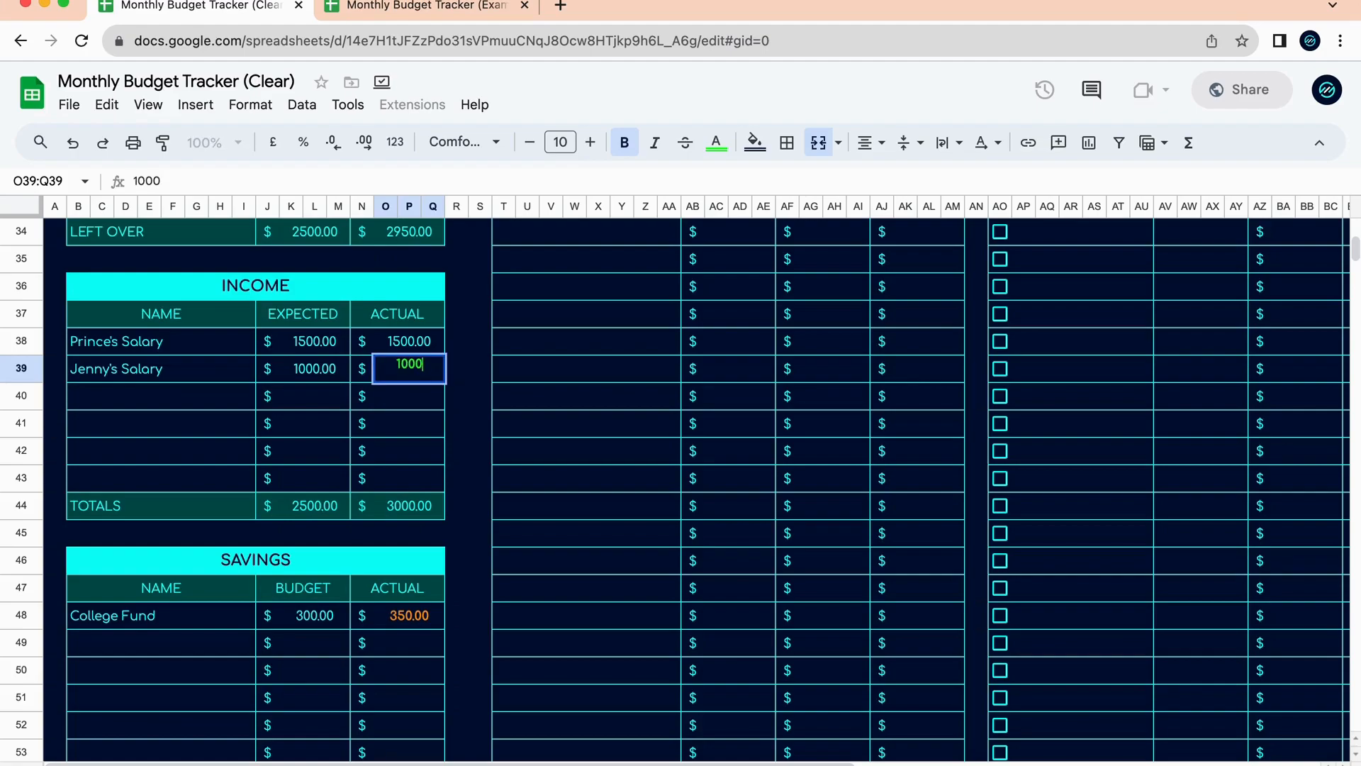
key(Return)
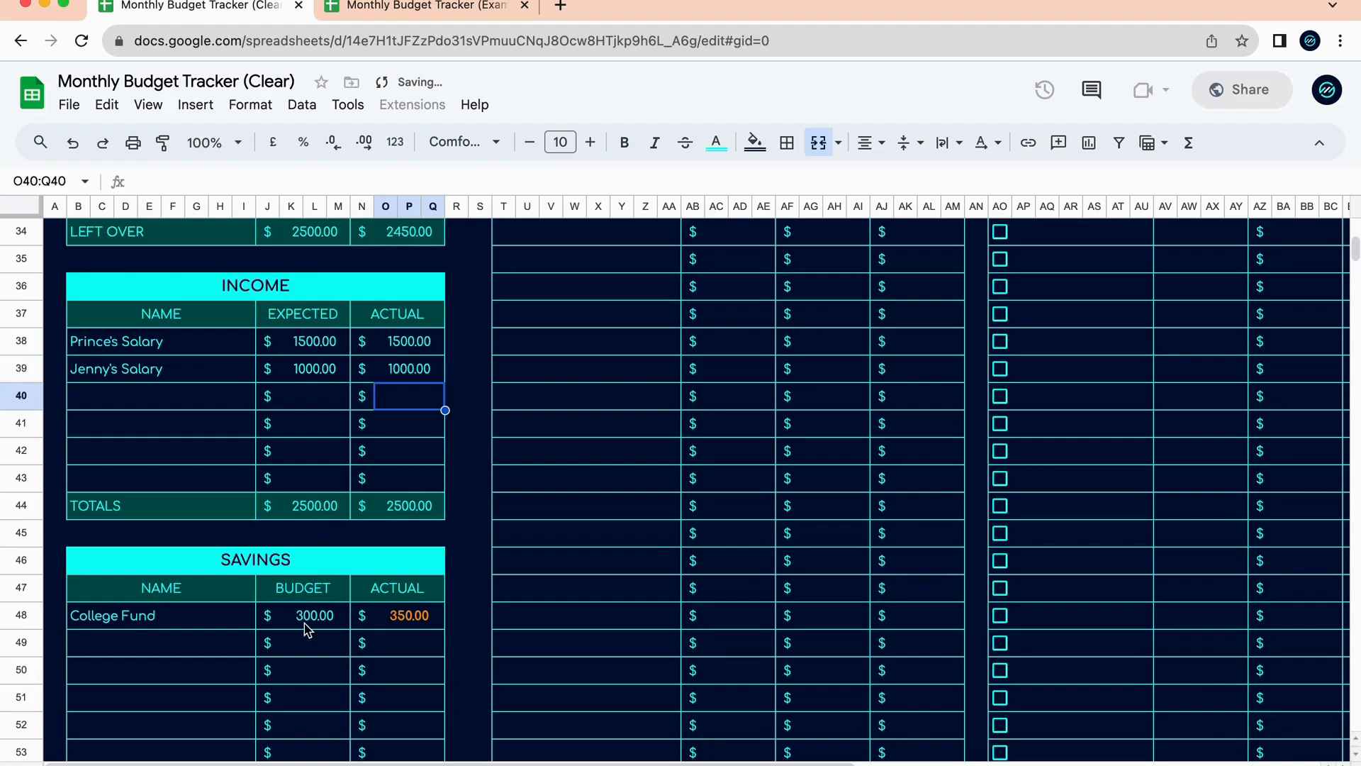
Add Retirement Fund below College Fund in the Savings table with 200 as both the budget and the actual amount.
scroll(308, 628, down, 3)
click(222, 542)
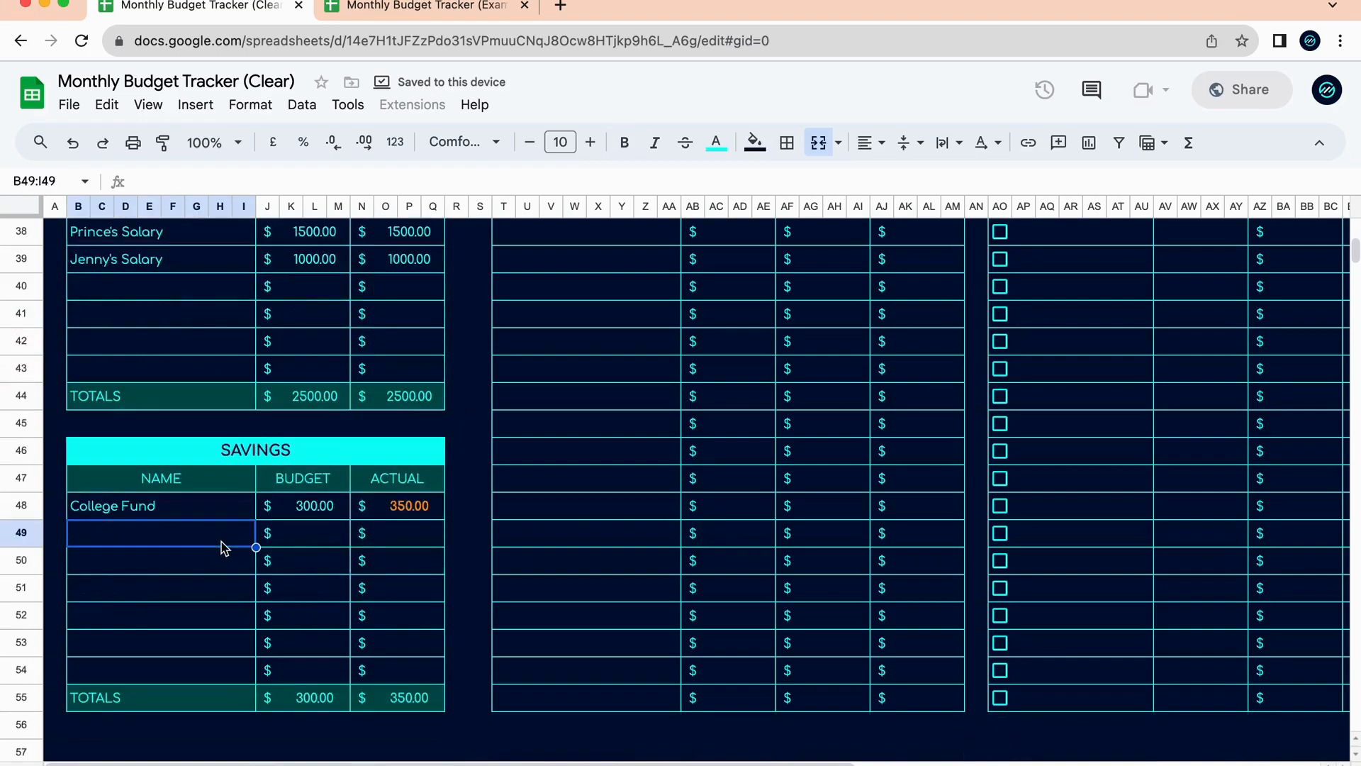
text(Retiremen)
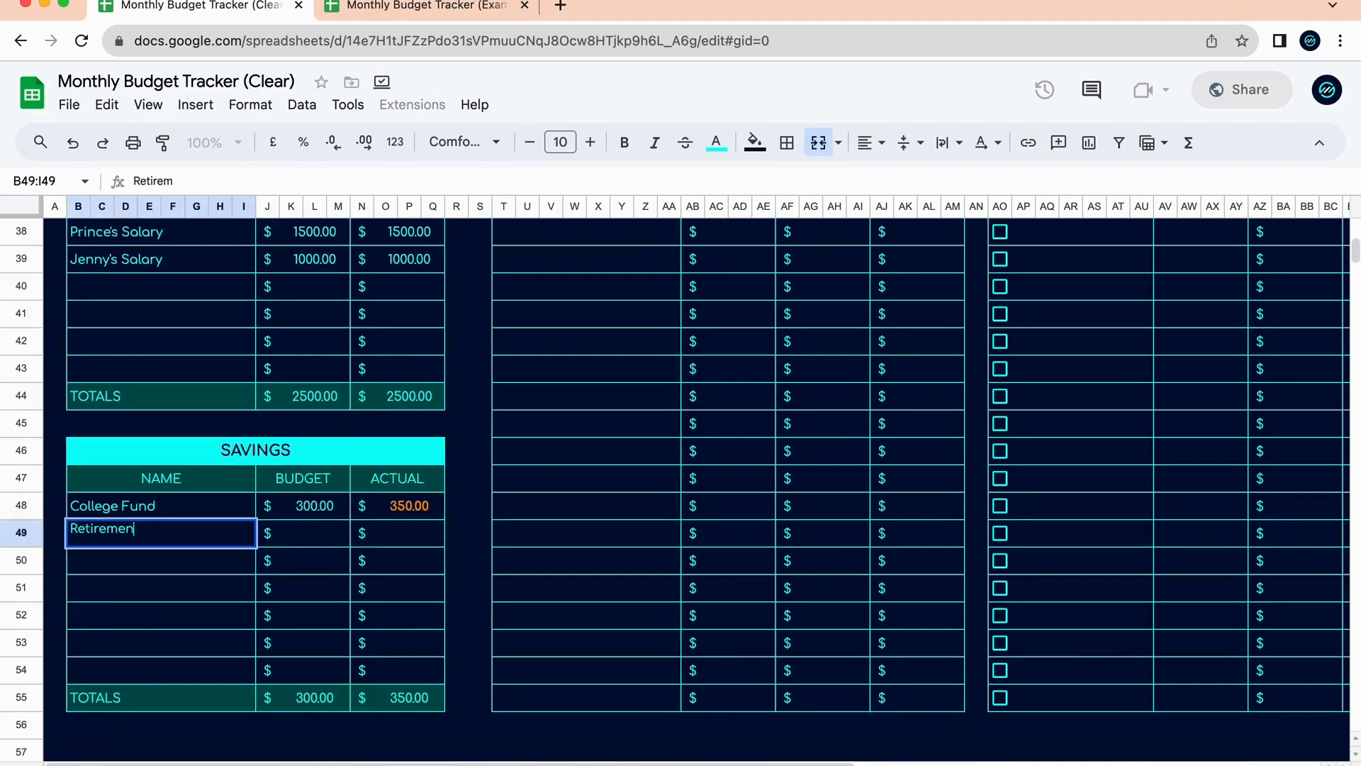
text(t Fund)
click(345, 538)
text(200)
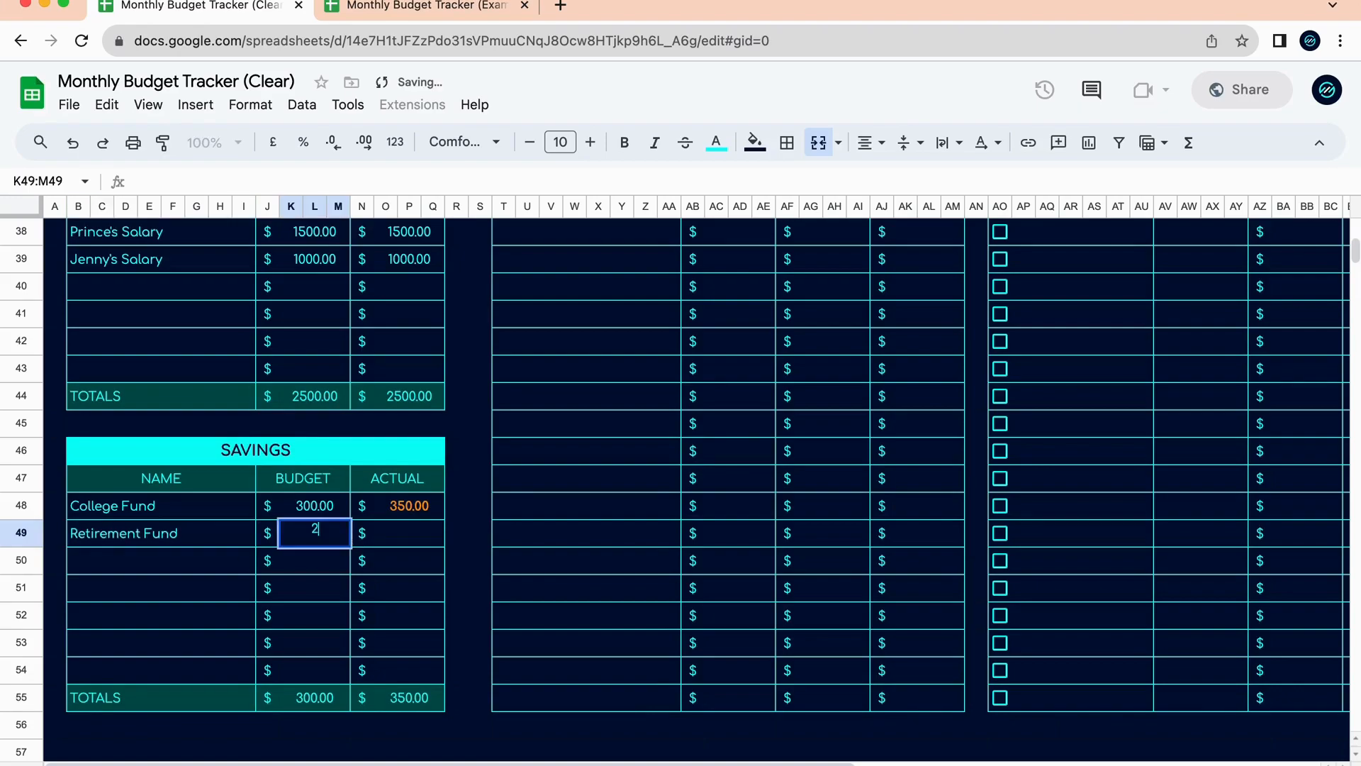
key(Return)
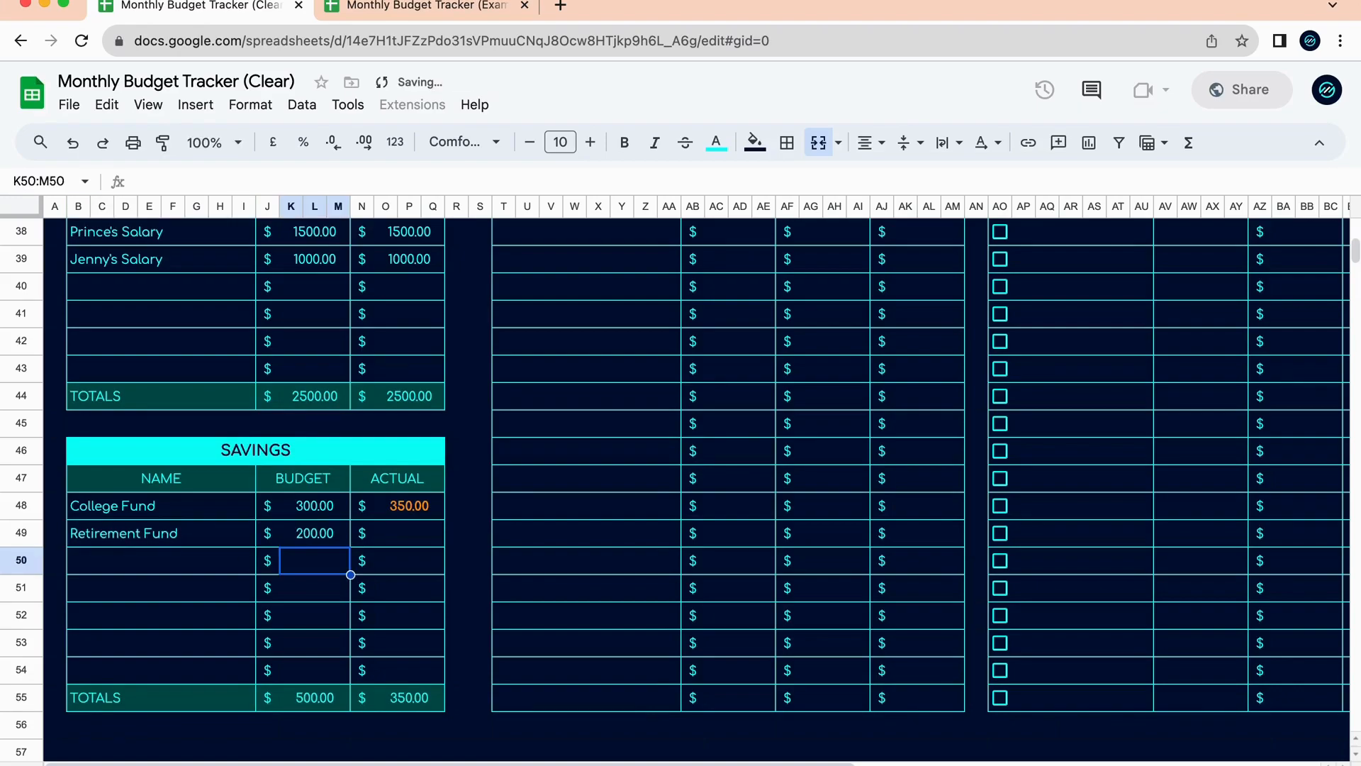
click(413, 533)
text(200)
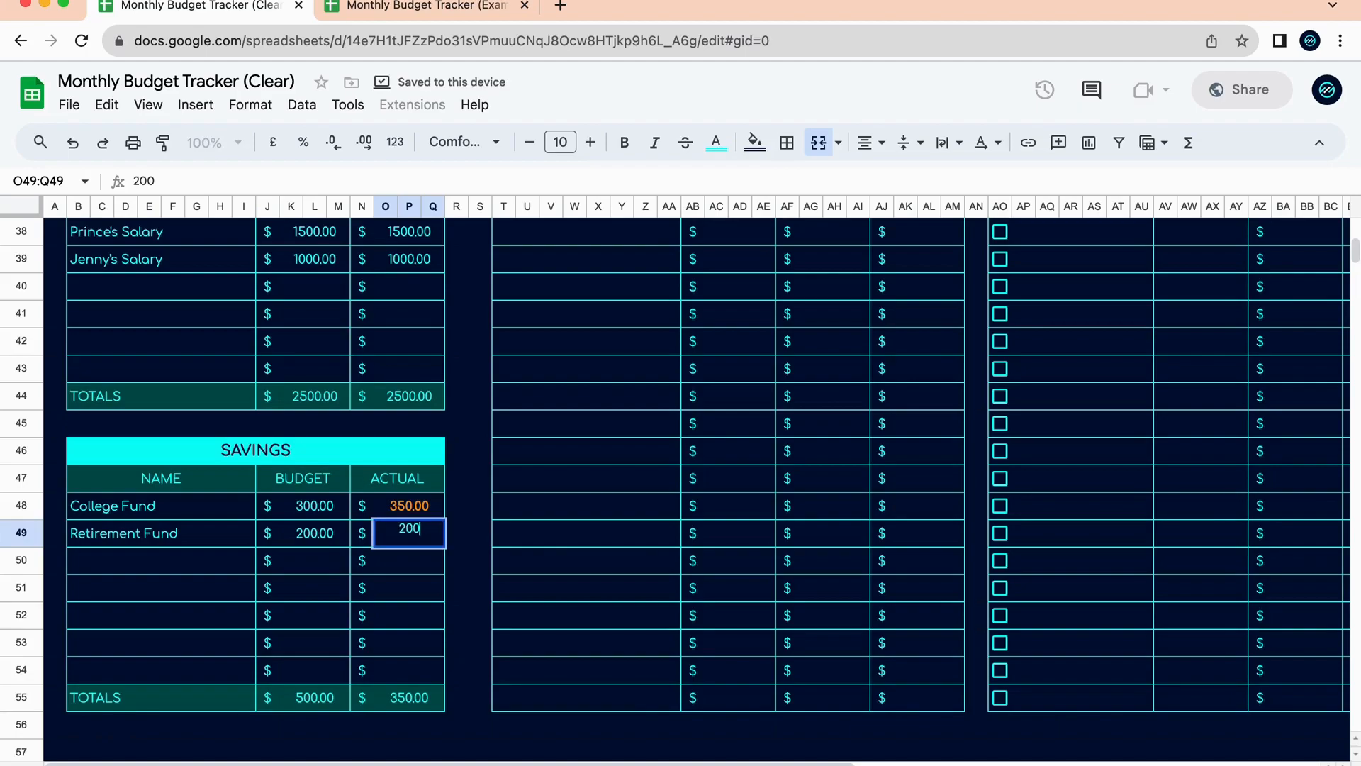
key(Return)
Name the first two categories in the Expenses table Entertainment and Leisure.
scroll(549, 544, up, 2)
scroll(548, 546, up, 6)
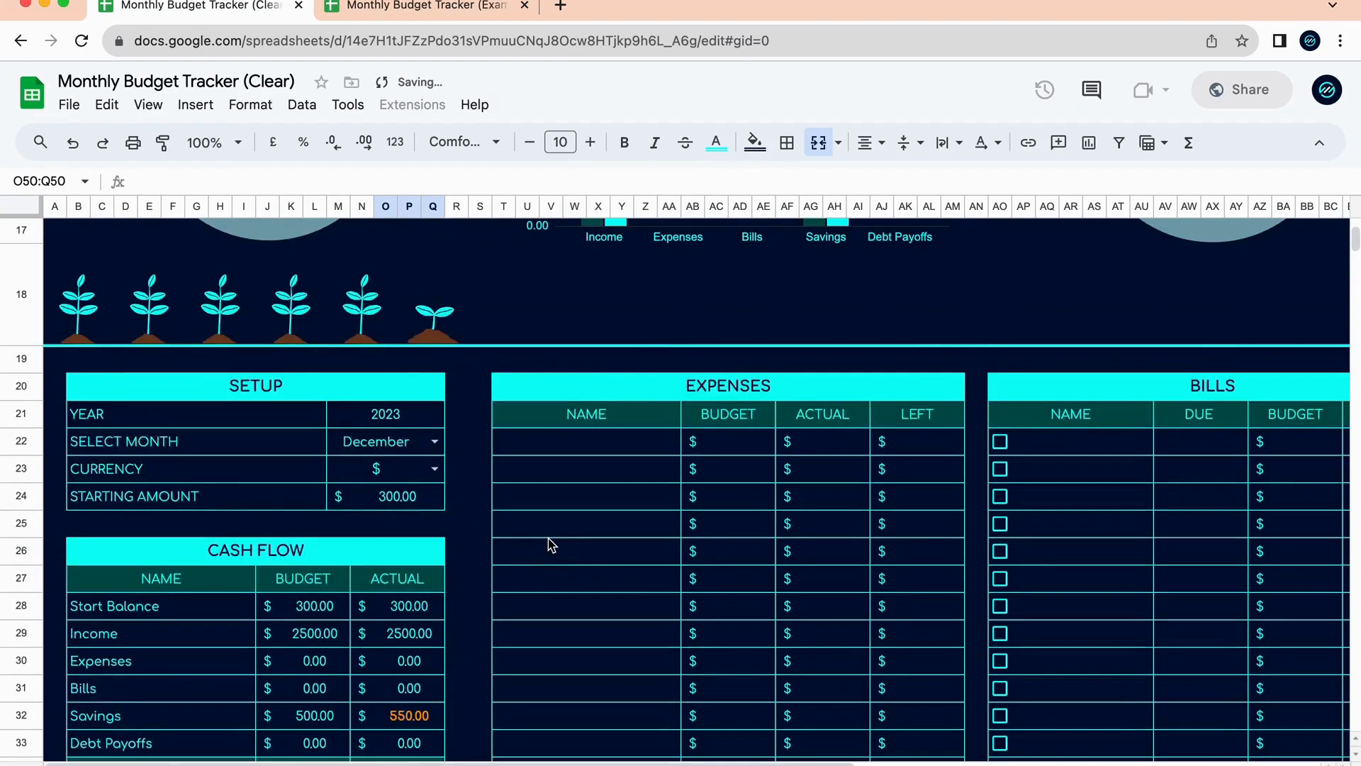
scroll(599, 435, down, 2)
click(651, 315)
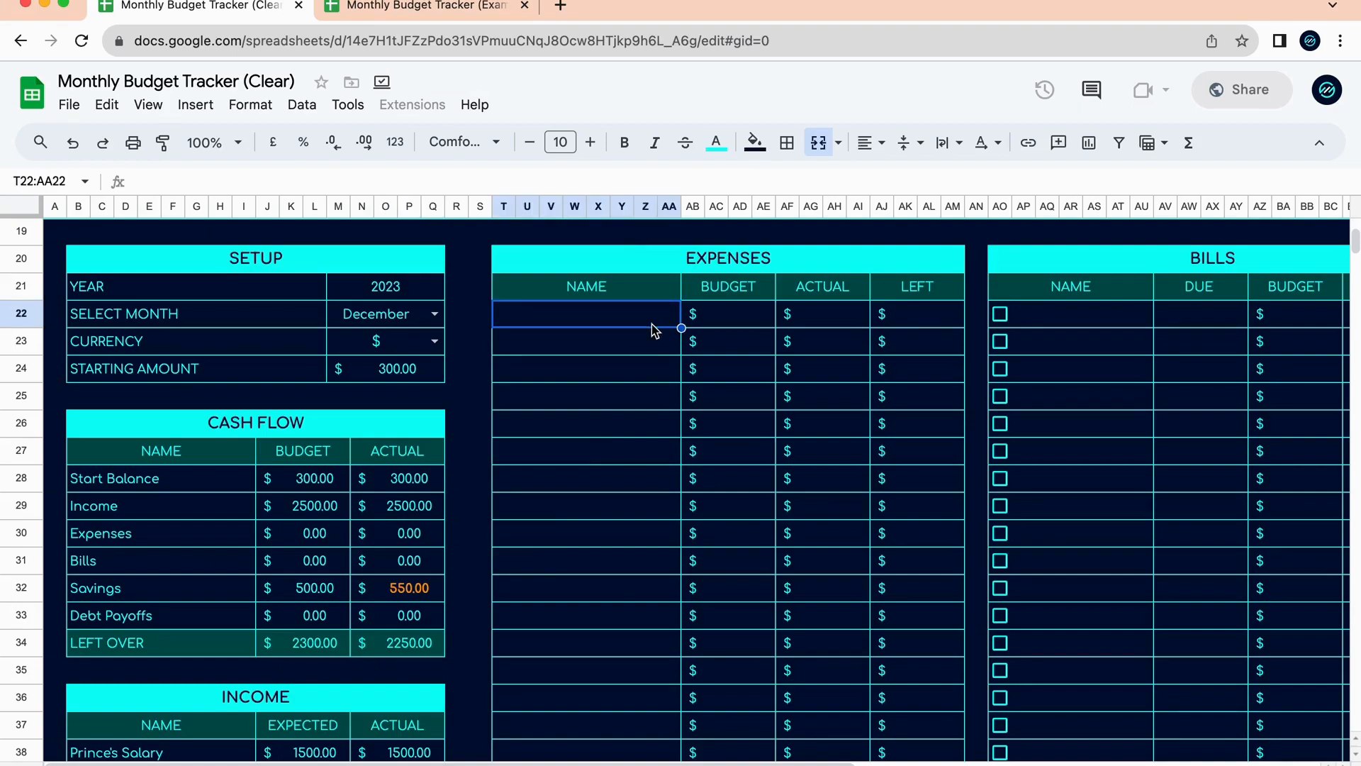
scroll(654, 330, up, 5)
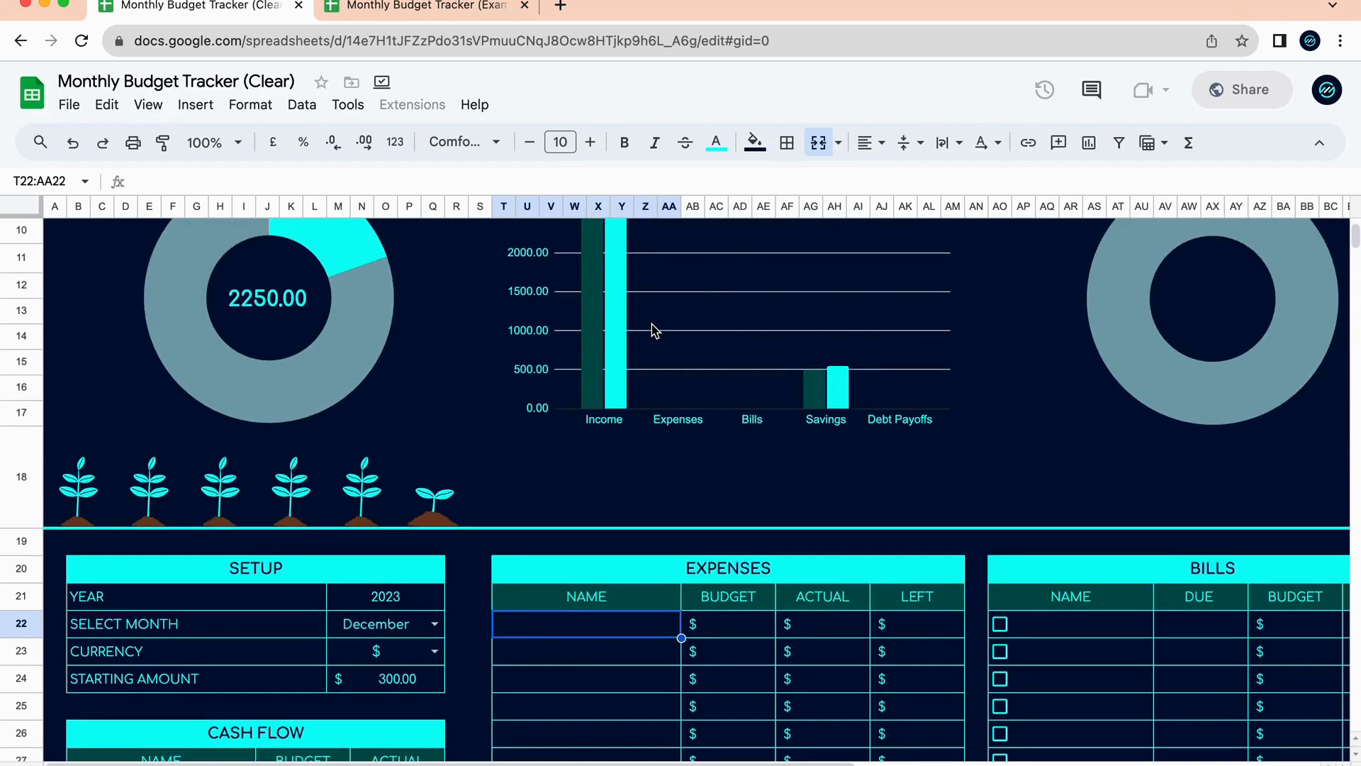
scroll(637, 496, down, 3)
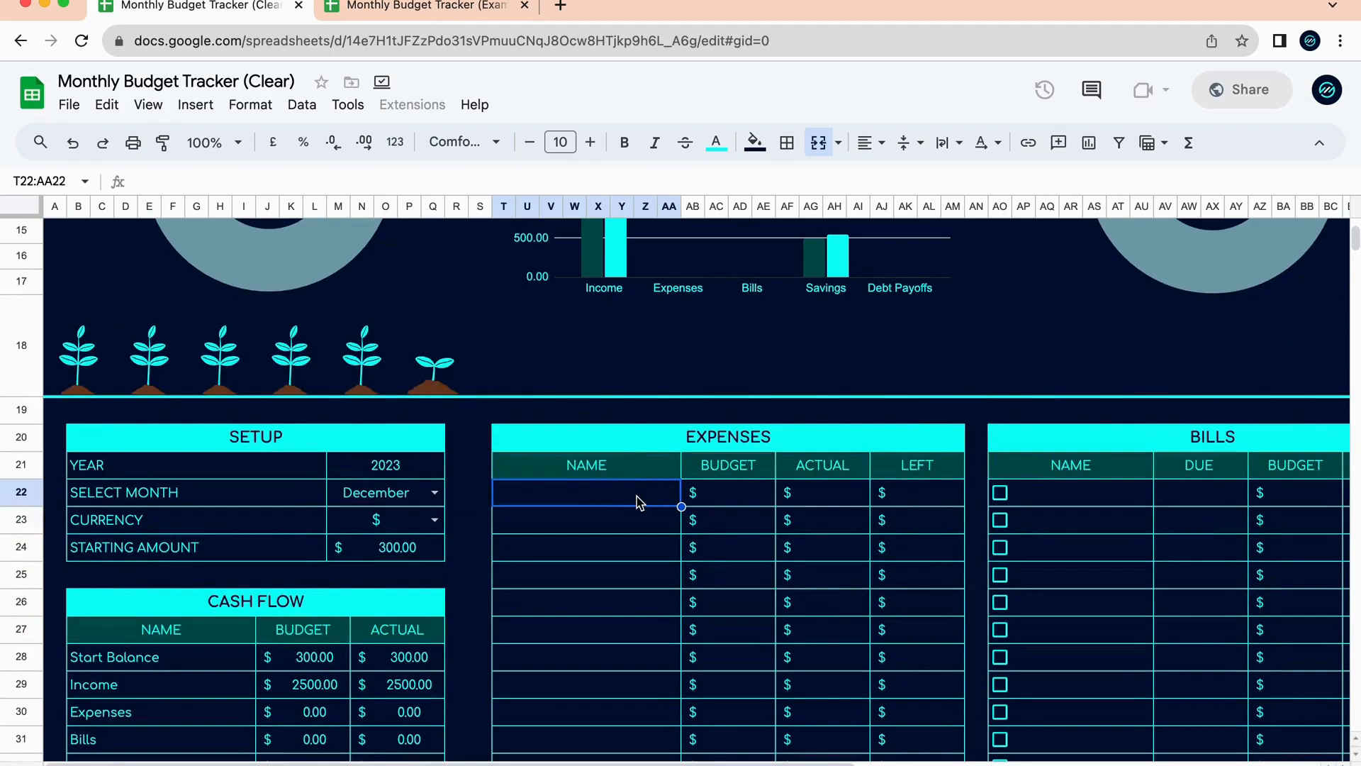
text(Entert)
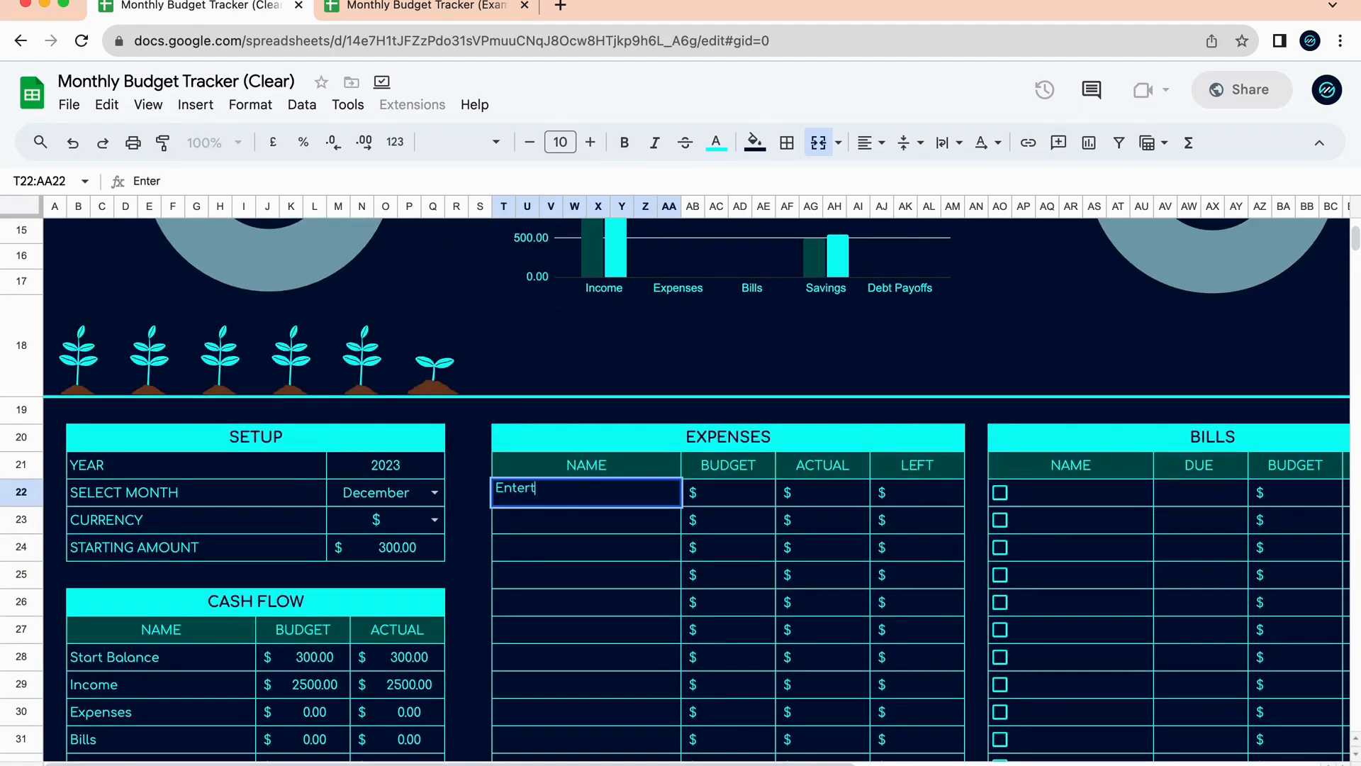
text(ainment)
key(Return)
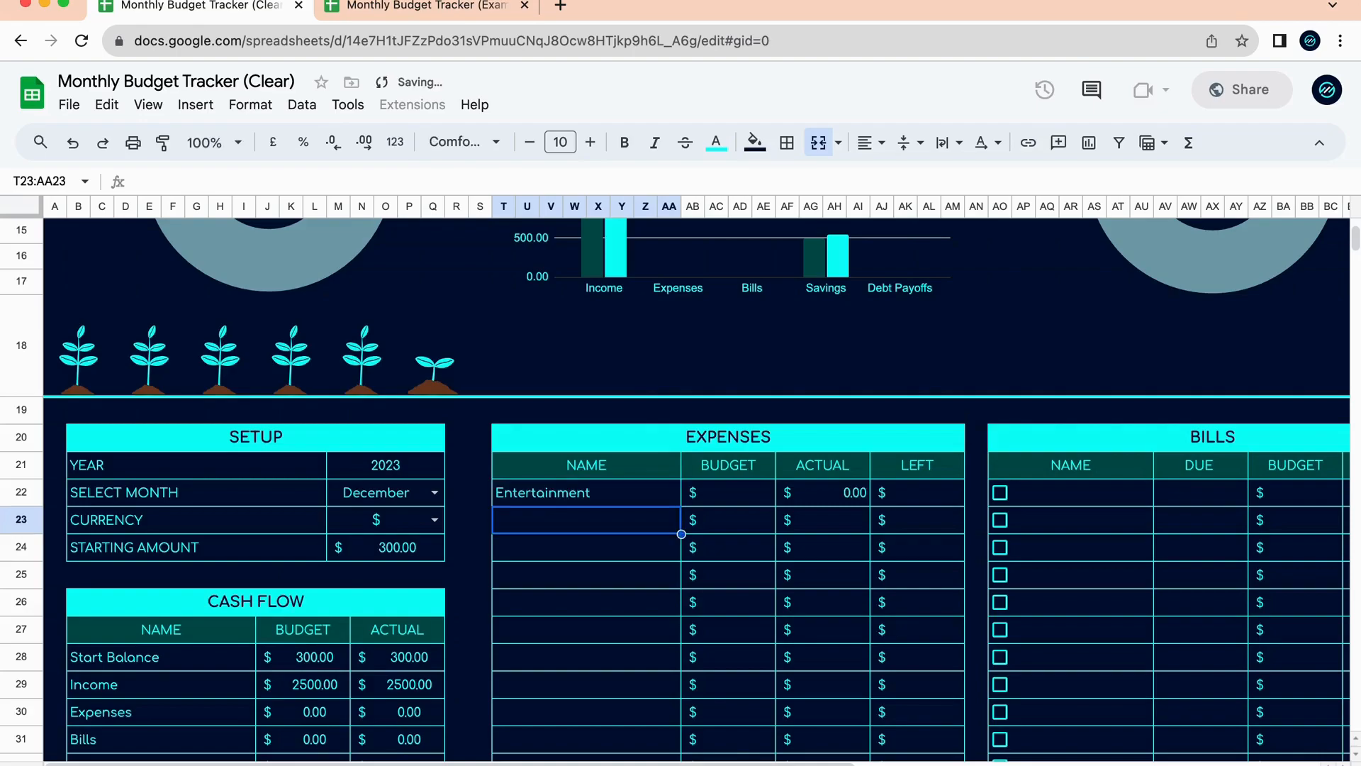
text(Leisure)
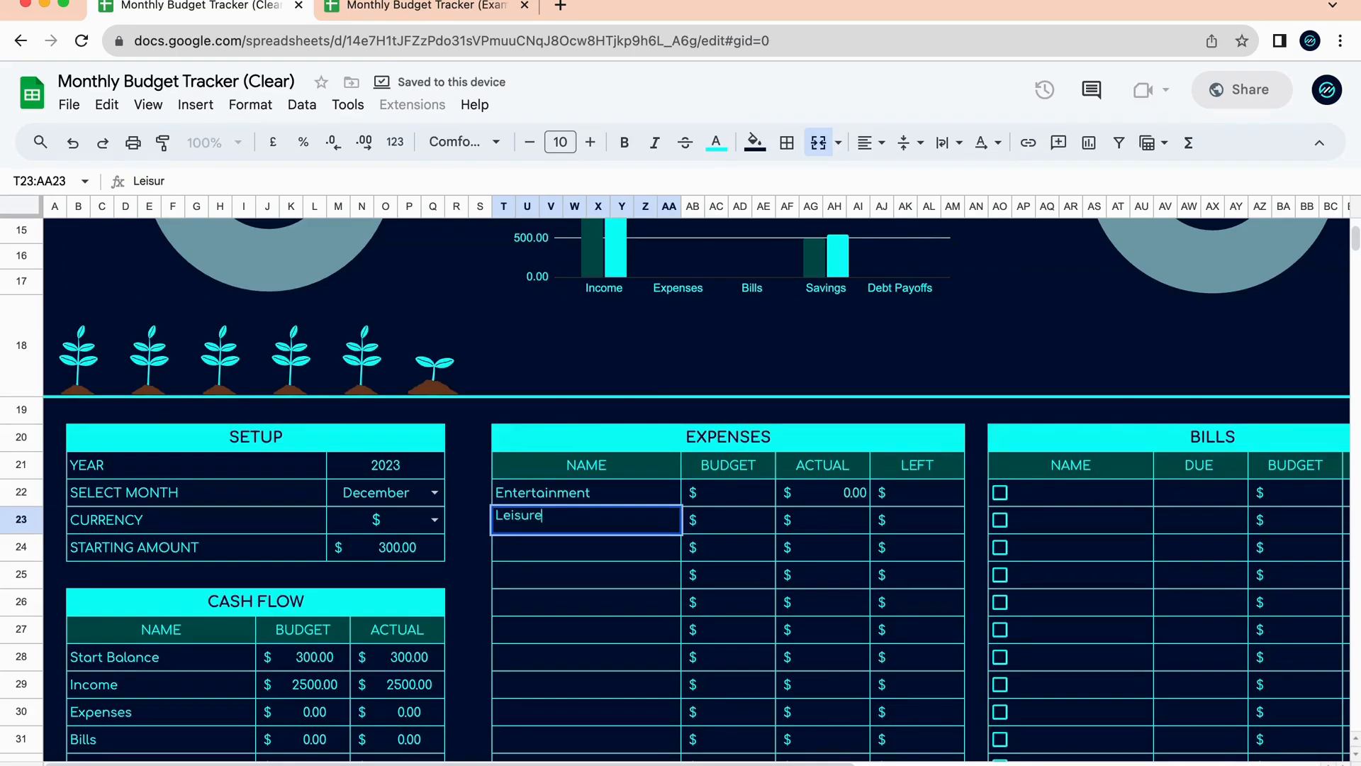
key(Return)
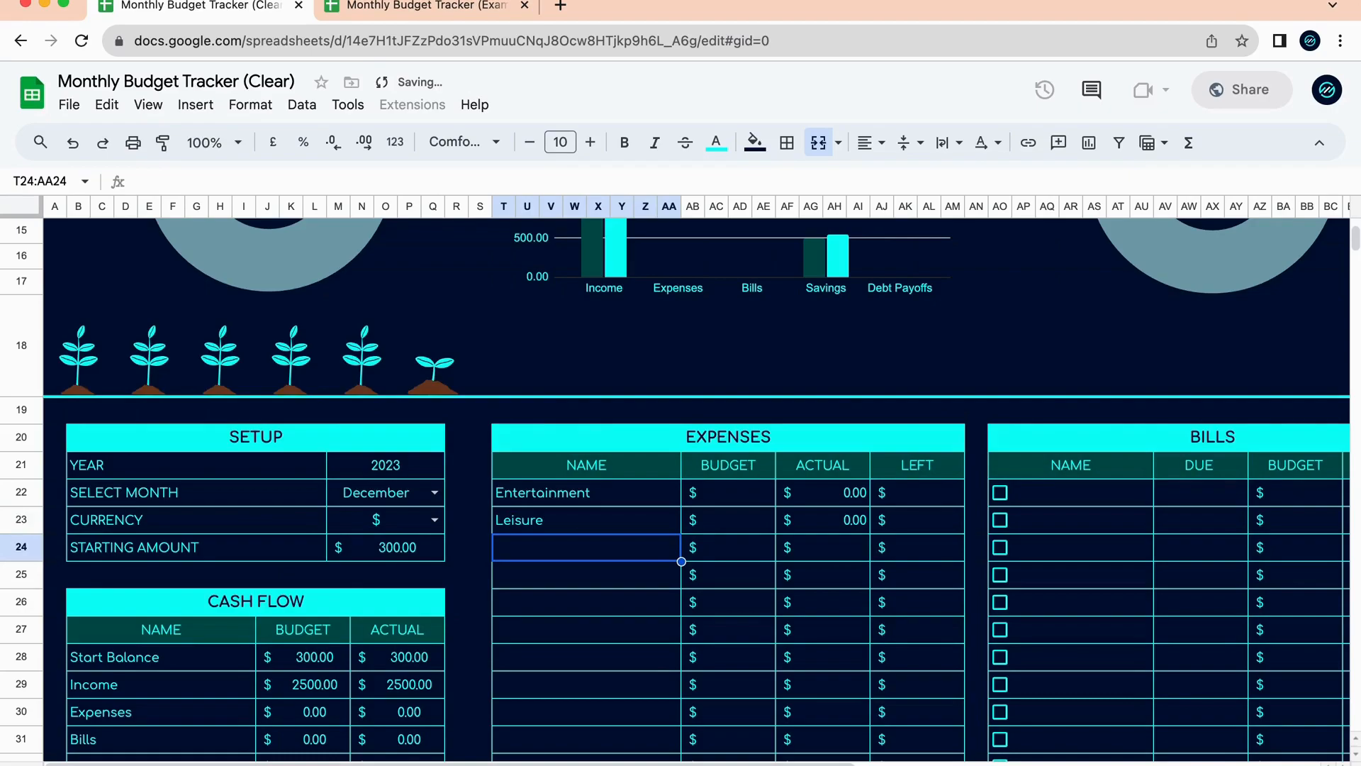
Add Home Decor and Pet Expense as the third and fourth categories of the Expenses table.
text(Home Decor)
key(Return)
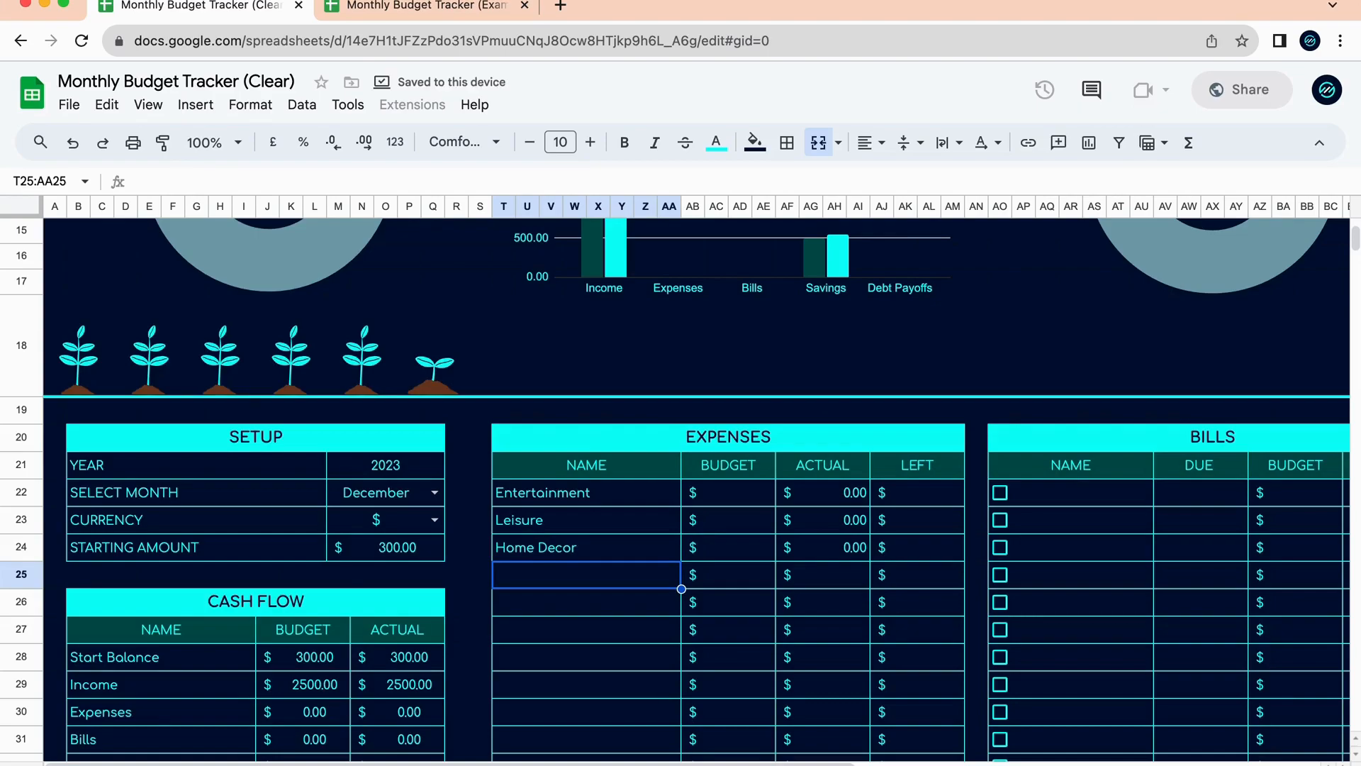
text(Pe)
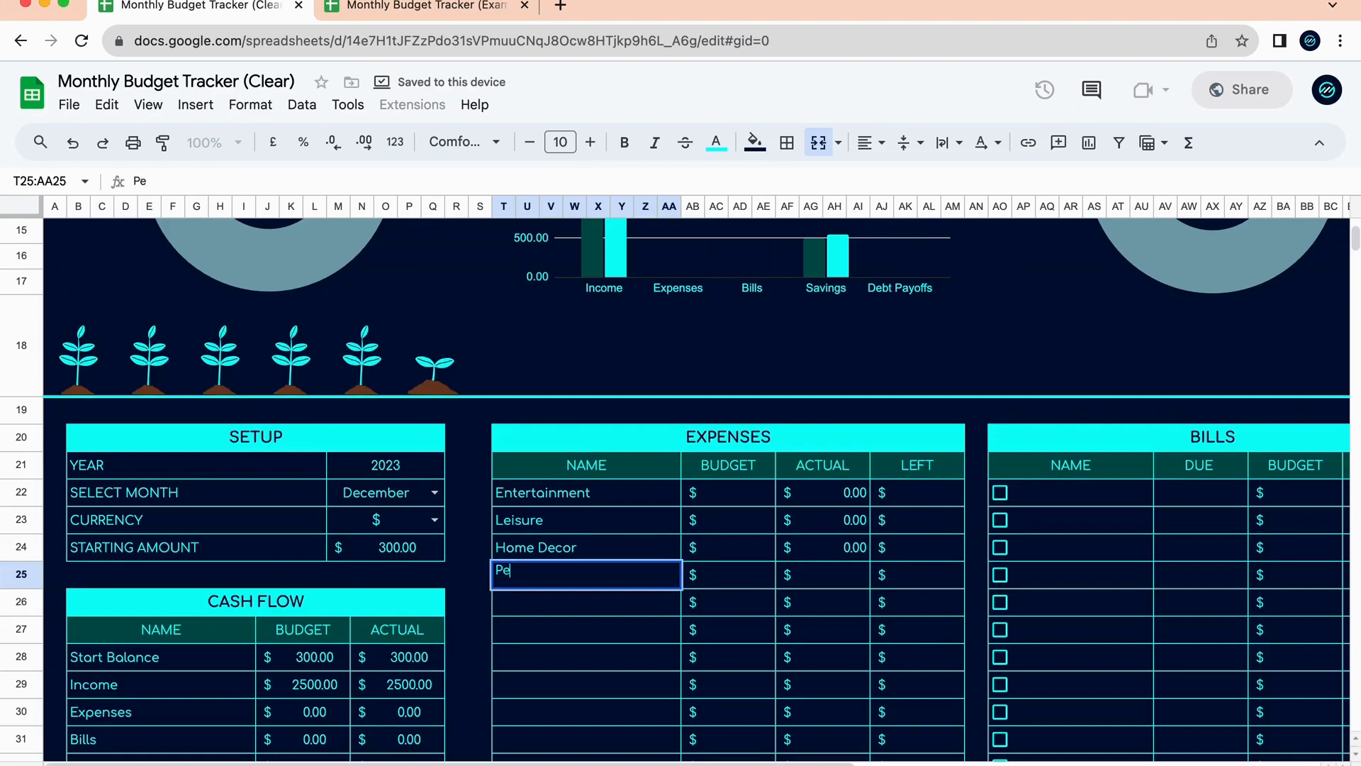
text(t Expe nse)
key(BackSpace)
key(BackSpace)
key(BackSpace)
key(BackSpace)
text(nse)
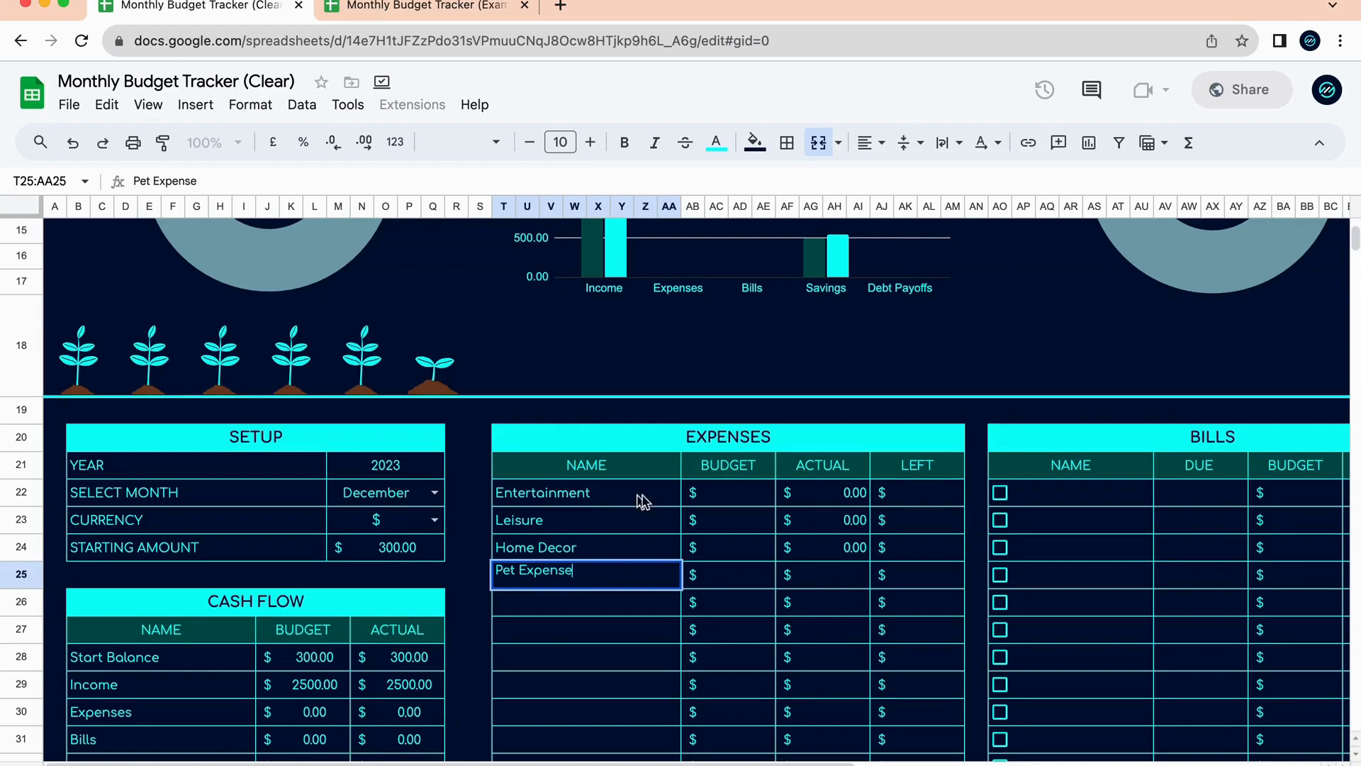
Set the Expenses budgets to 100 for Entertainment, 50 for Leisure, 80 for Home Decor and 50 for Pet Expense.
click(761, 500)
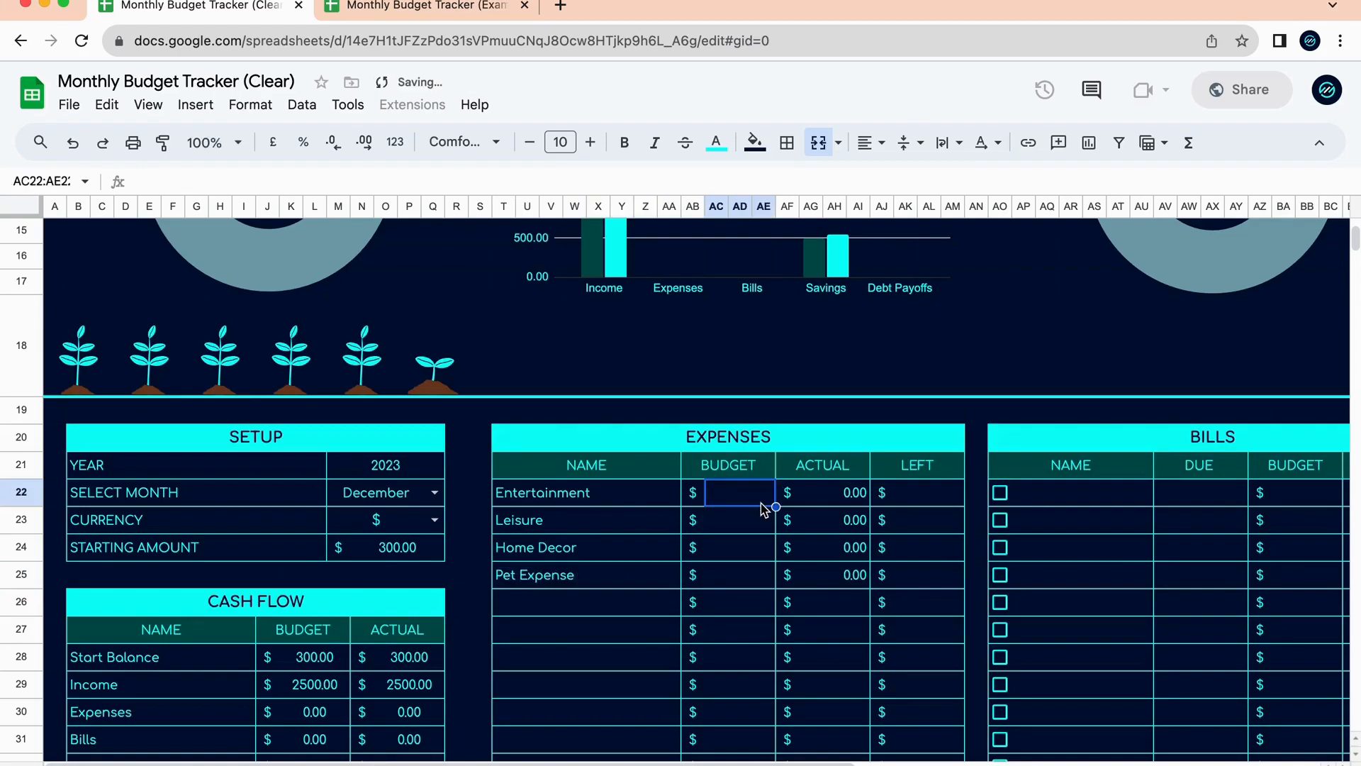
text(100)
key(Return)
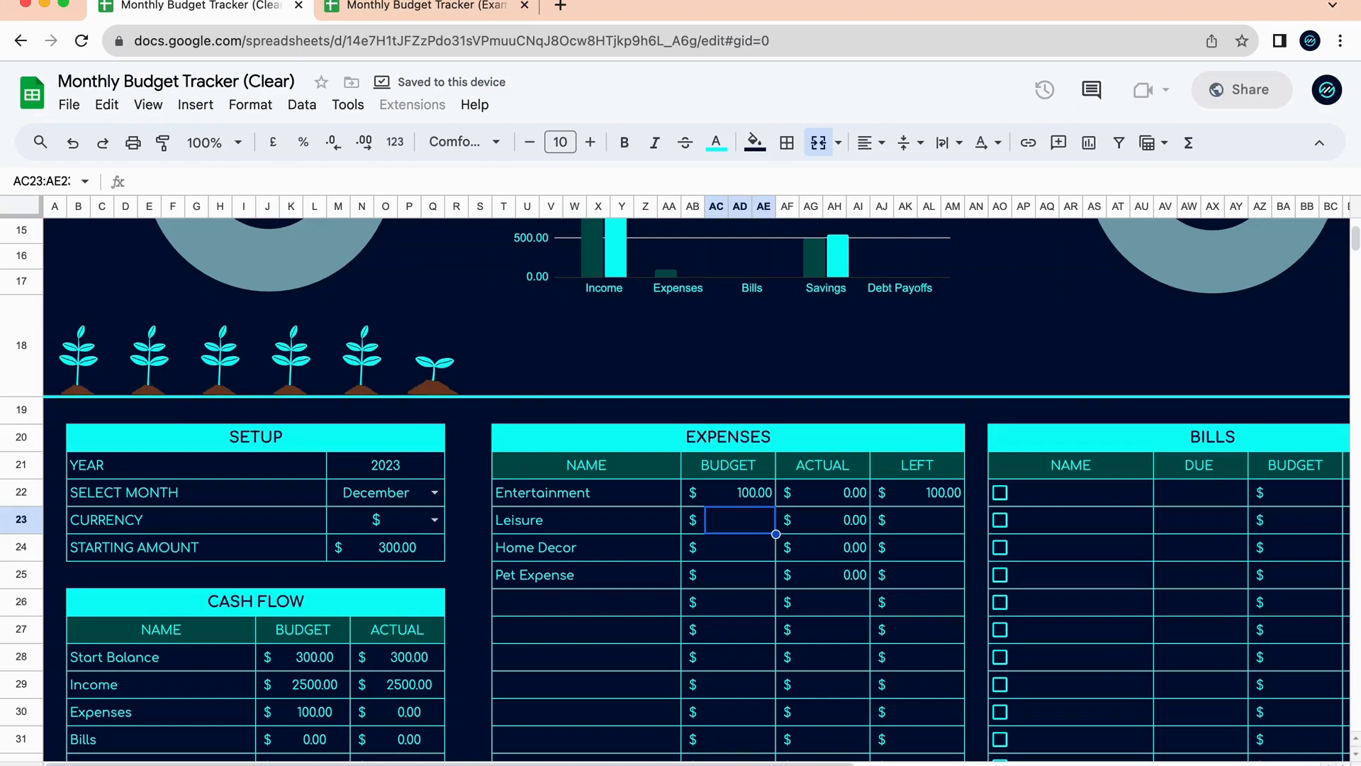
text(50)
key(Return)
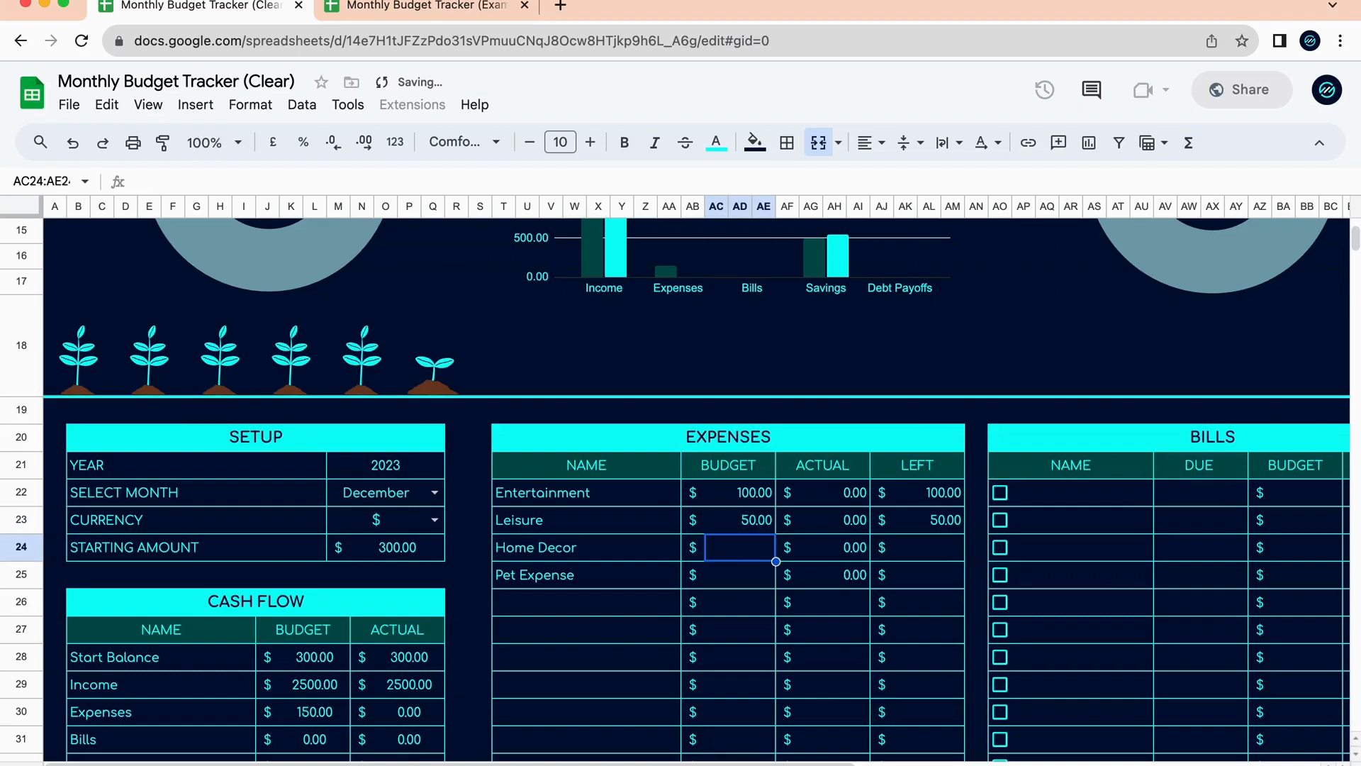
text(80)
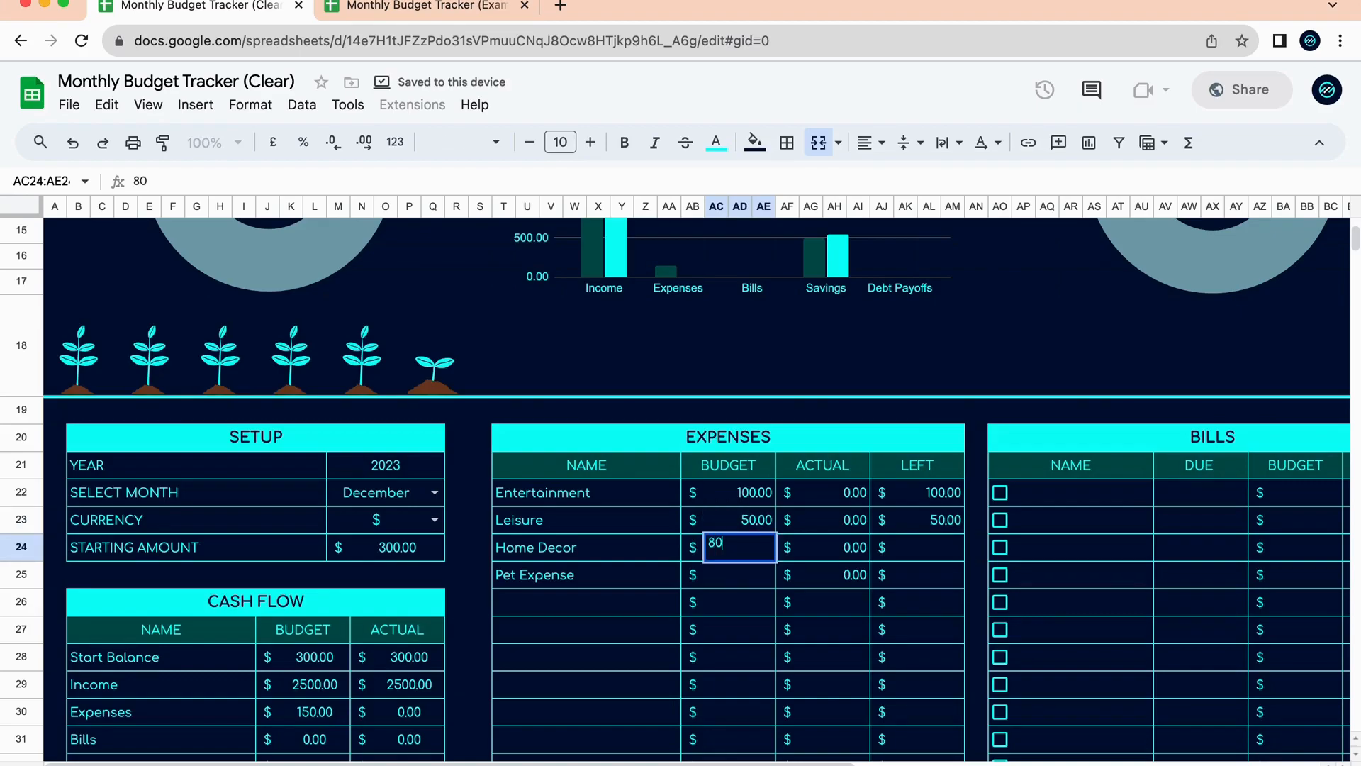
key(Return)
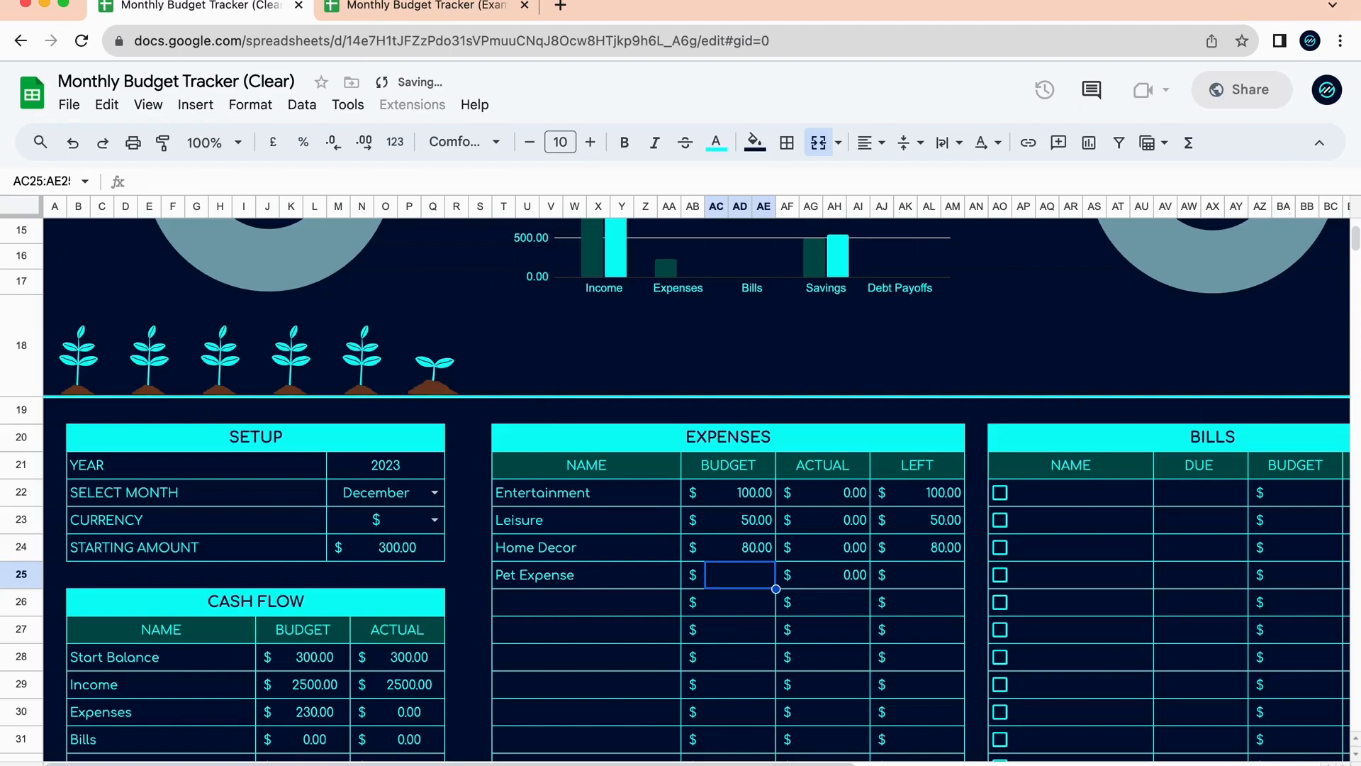
text(50)
key(Return)
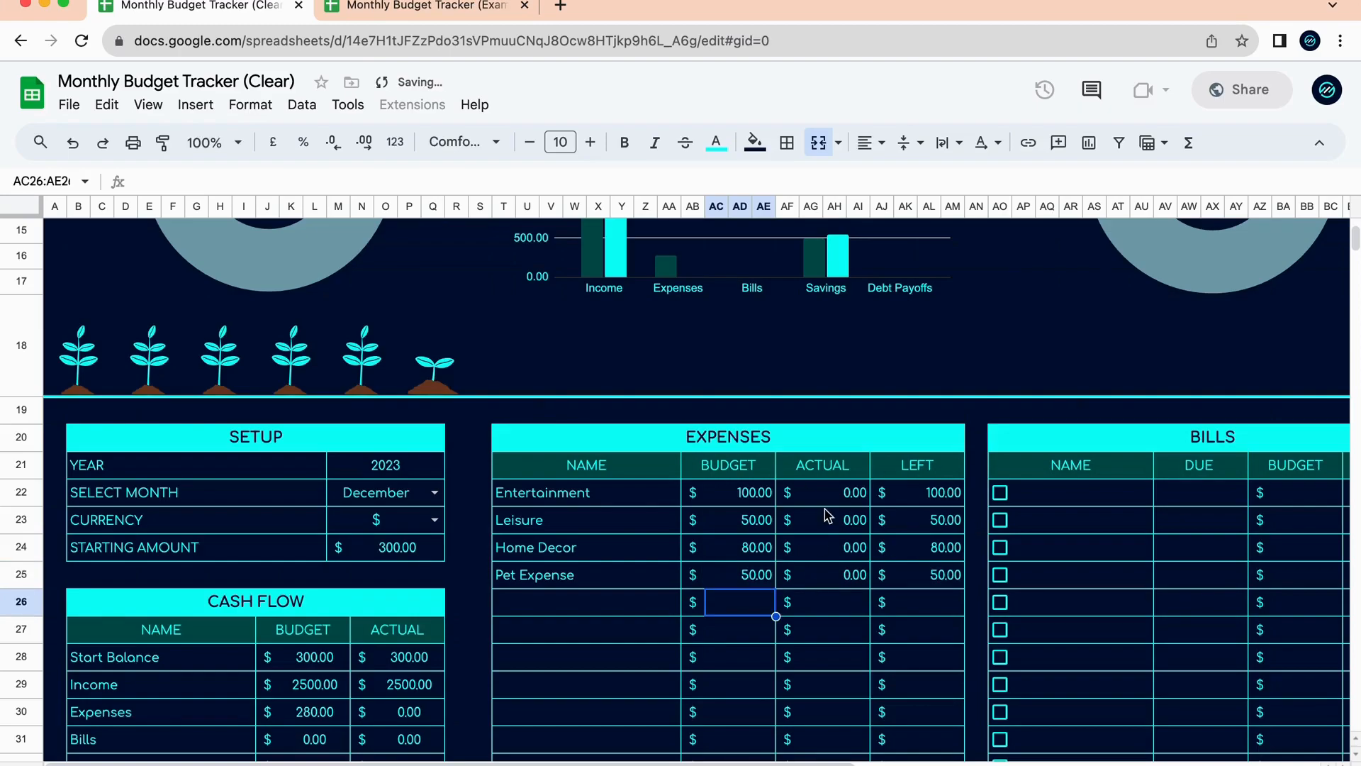
Add Netflix as the first entry of the Bills table with 28 as its due day.
scroll(828, 515, right, 5)
scroll(386, 568, down, 15)
scroll(383, 541, left, 5)
scroll(398, 325, down, 10)
scroll(401, 326, up, 20)
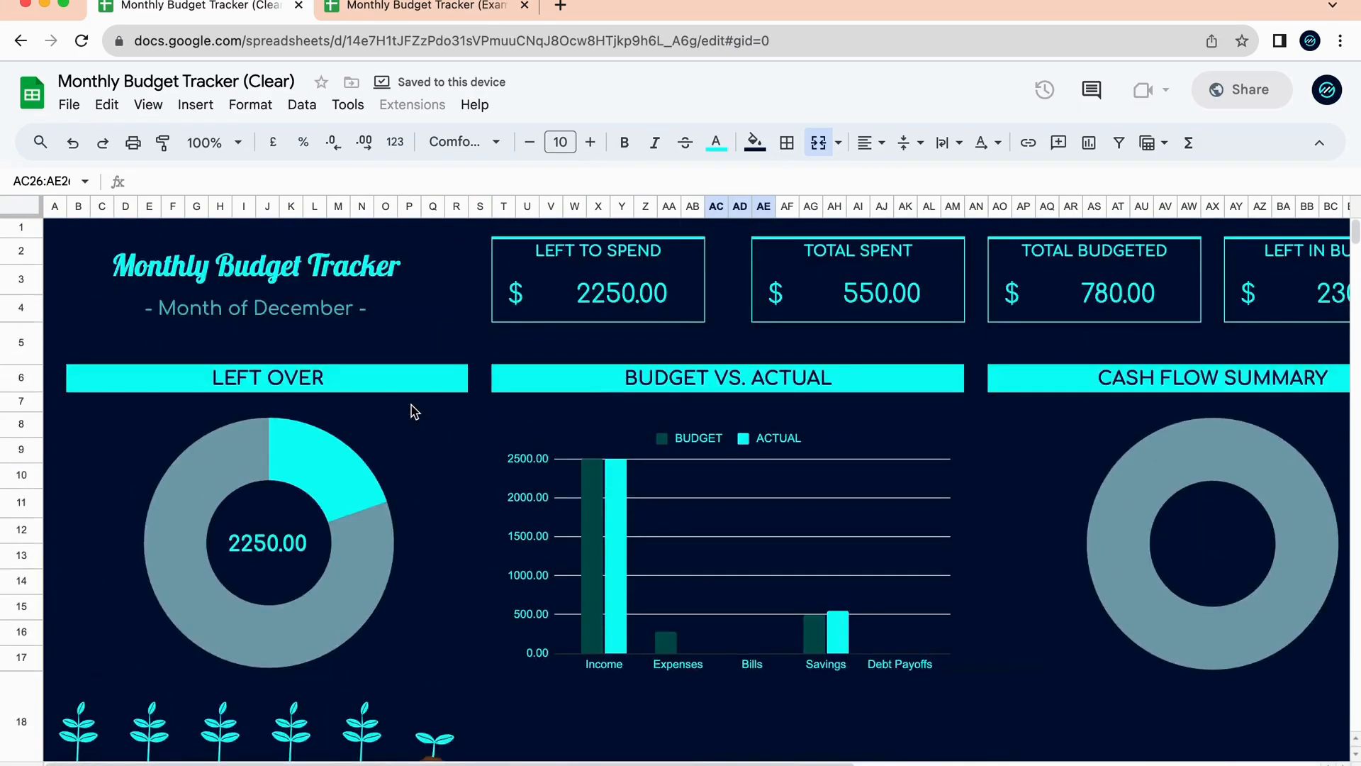
scroll(415, 411, down, 8)
scroll(415, 411, right, 6)
scroll(430, 462, left, 3)
scroll(430, 462, up, 2)
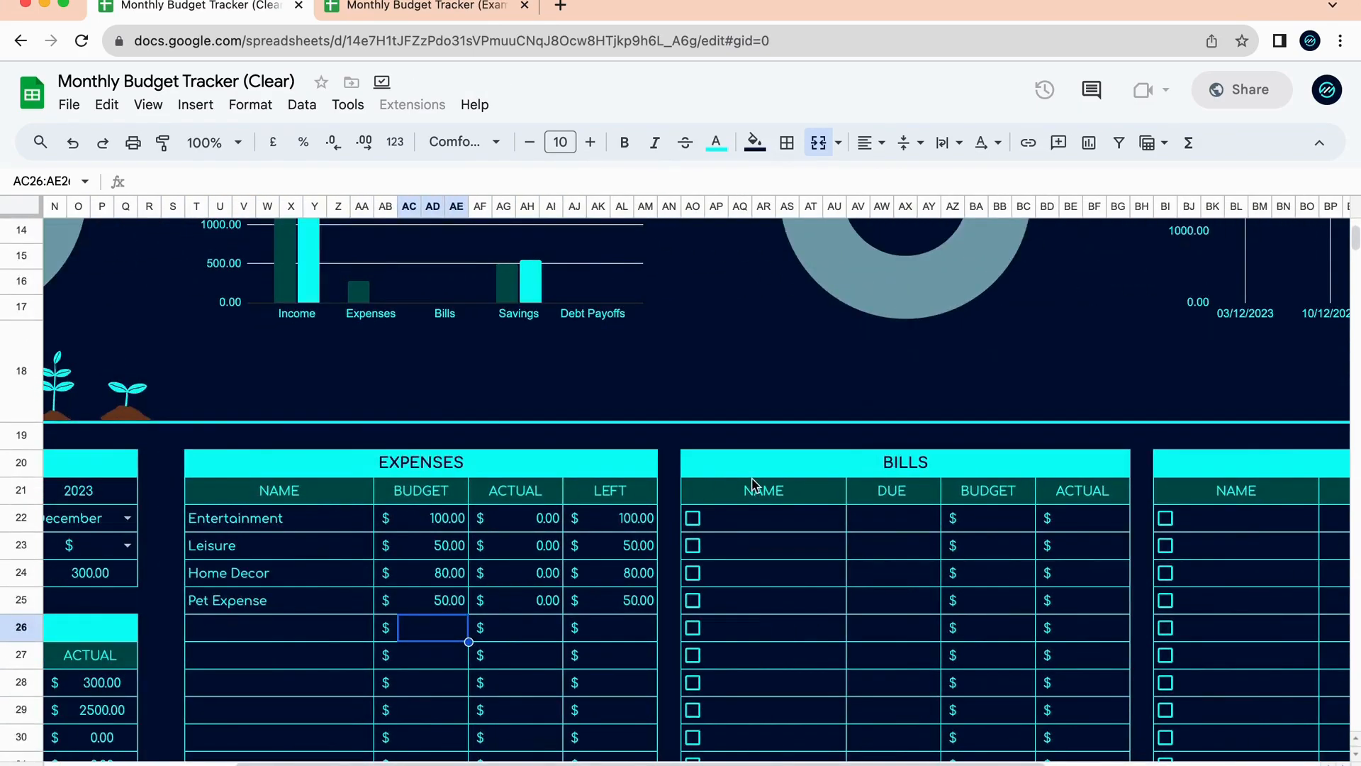
click(793, 533)
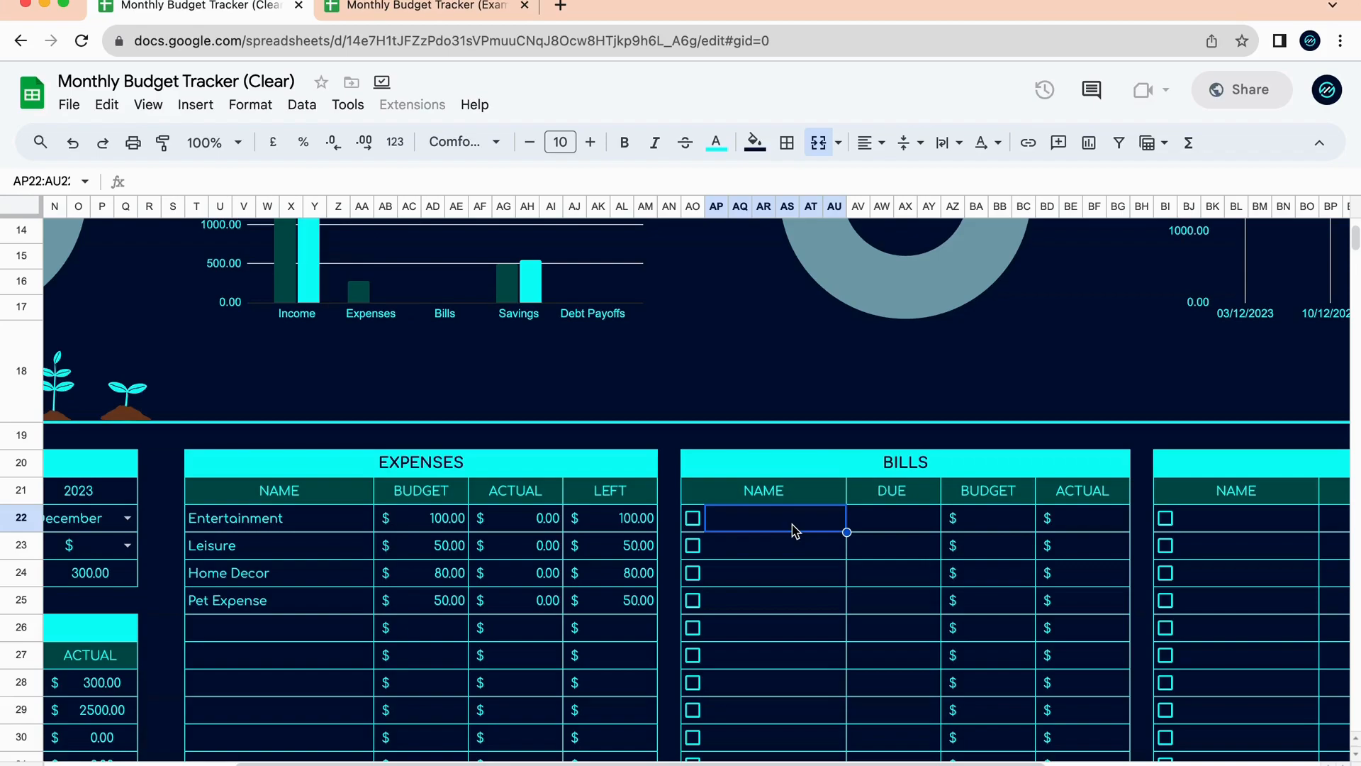
text(Netflic)
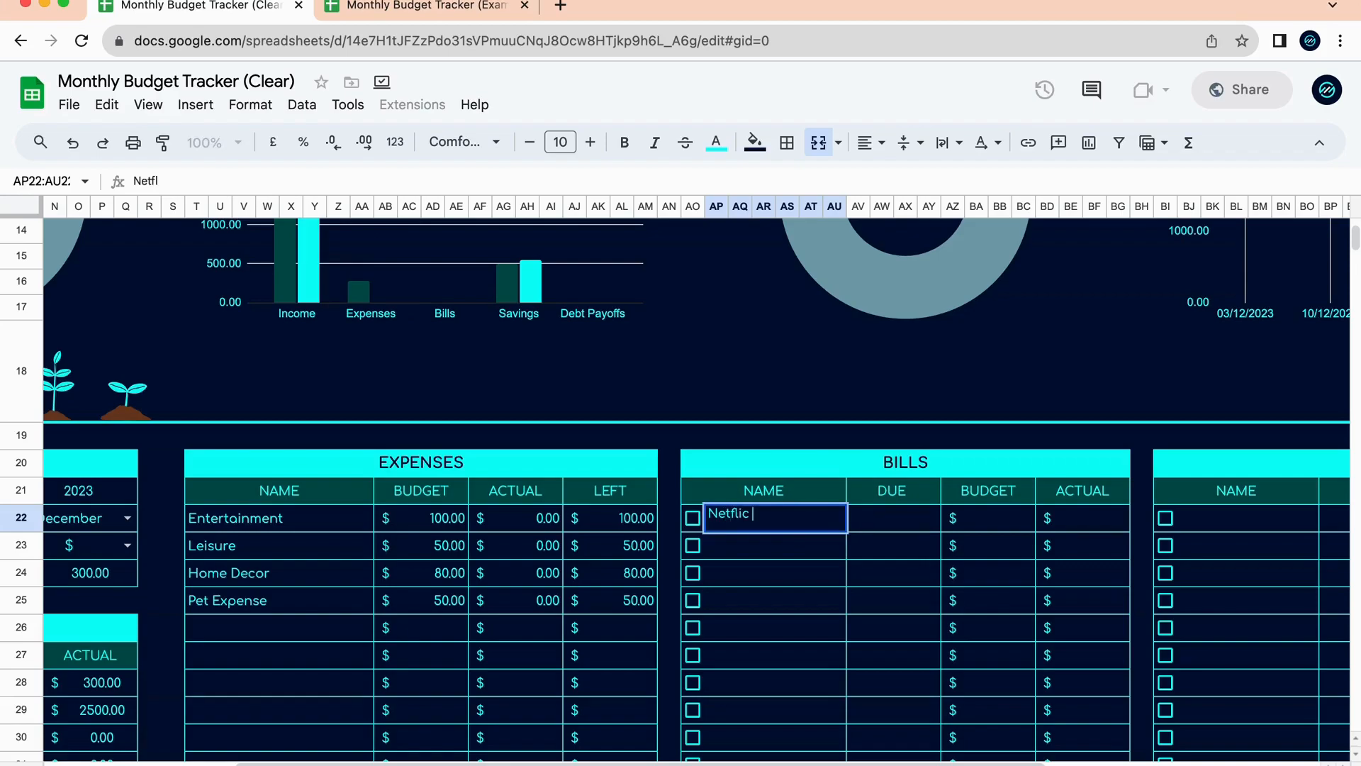
key(BackSpace)
text(x)
click(921, 518)
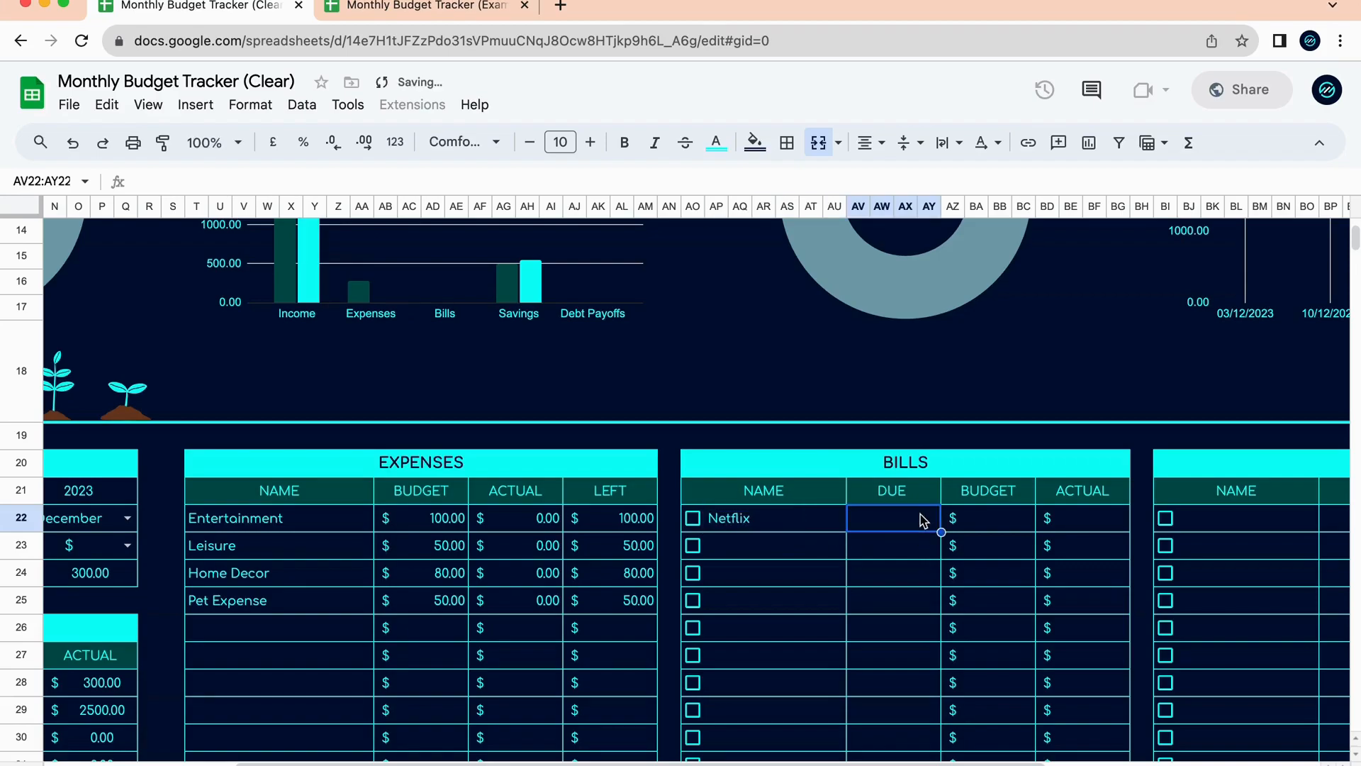
text(28)
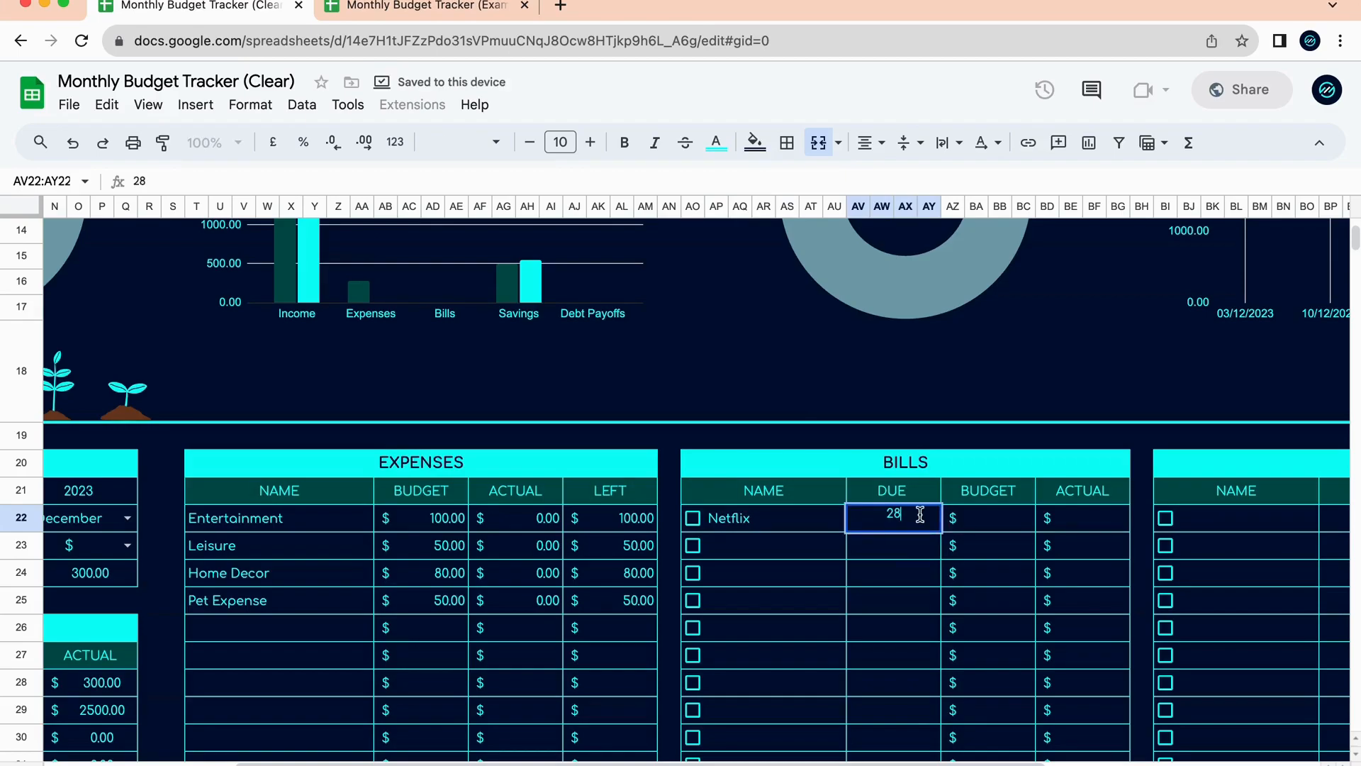
Set both the budget and the actual amount of the Netflix bill to 12 and tick it as paid.
click(1008, 529)
text(12)
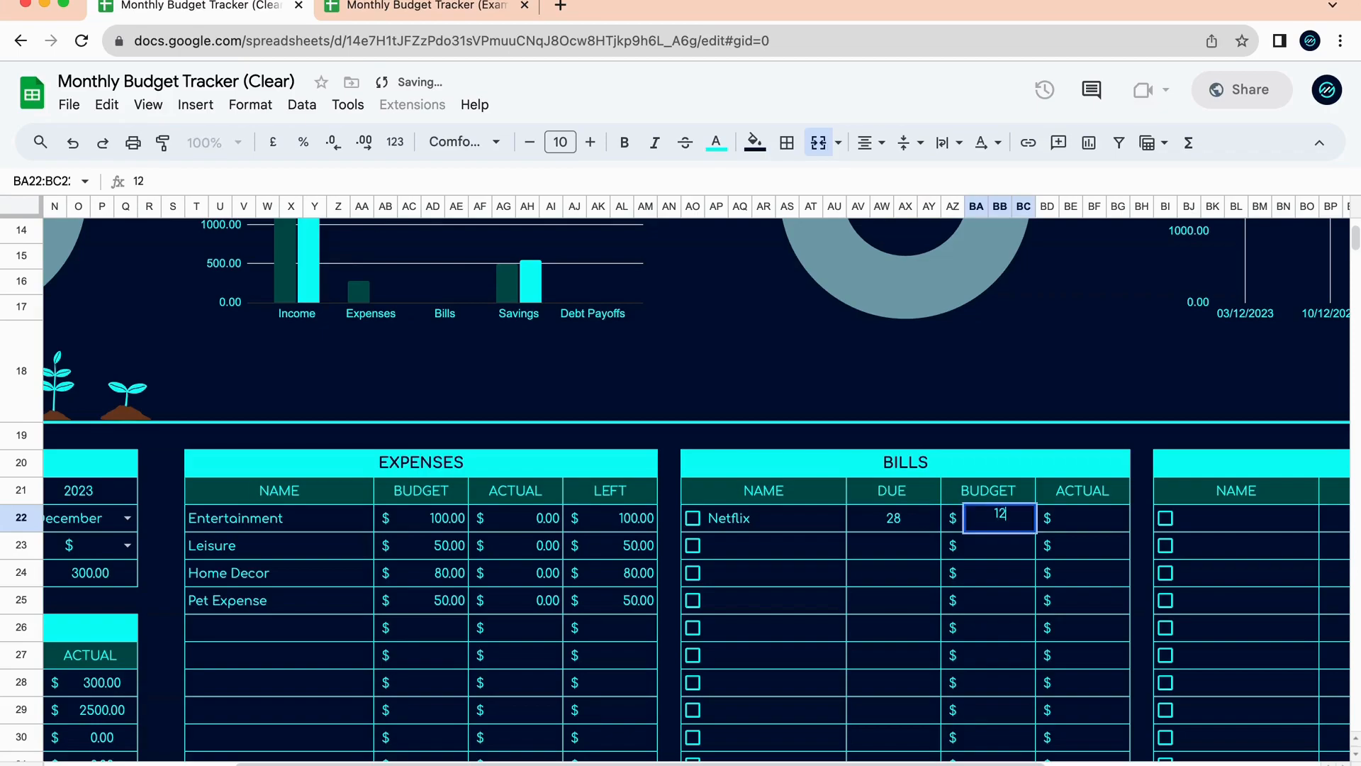
key(Return)
click(1070, 517)
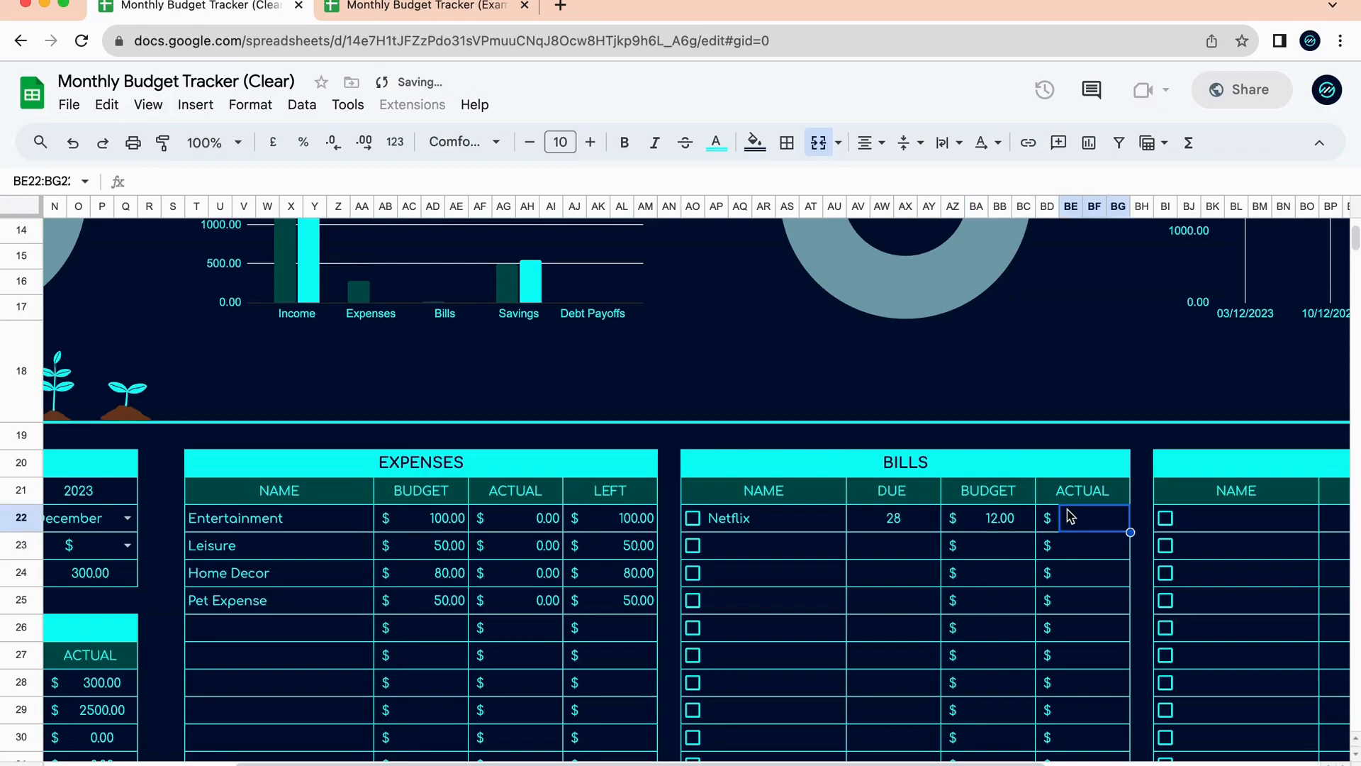
text(12)
key(Return)
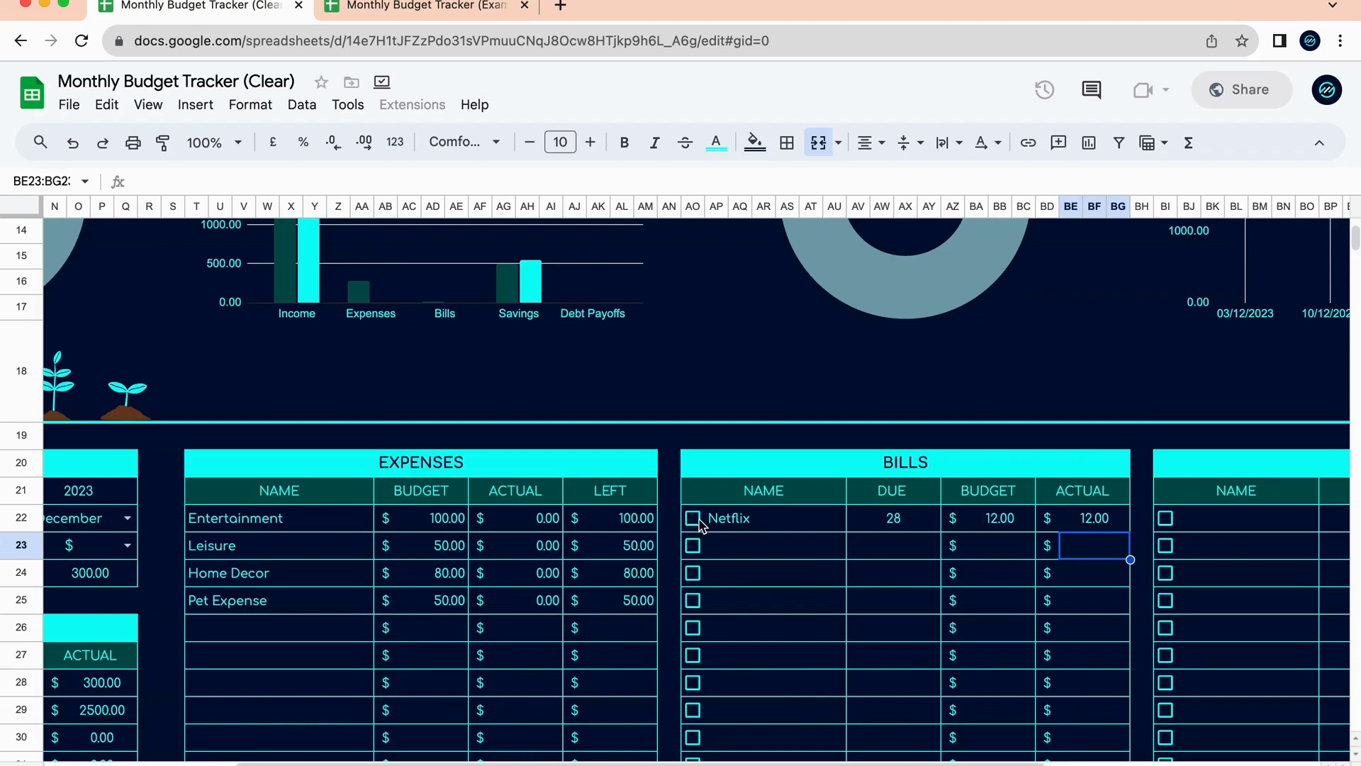
click(699, 523)
Untick the Netflix bill and tick it again while checking its effect on the dashboard charts.
scroll(695, 567, left, 5)
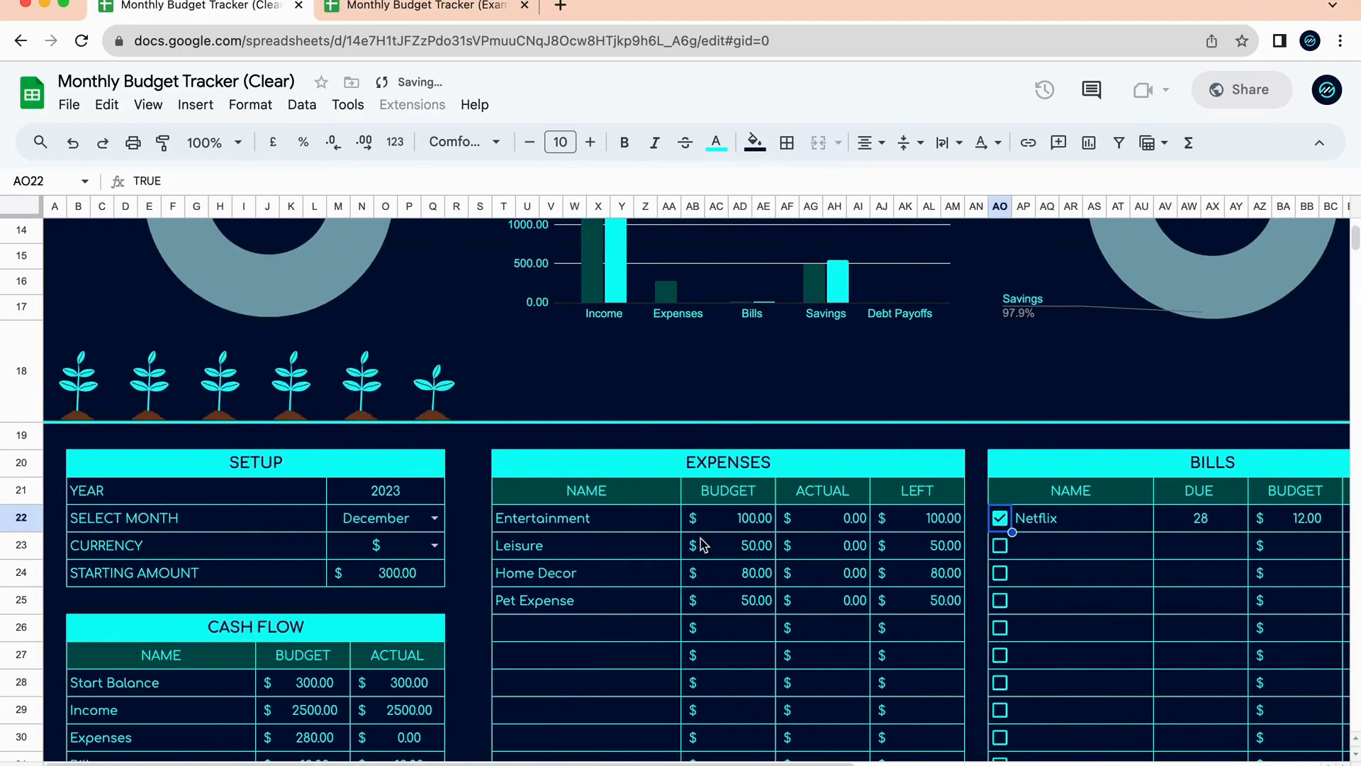
scroll(702, 544, up, 4)
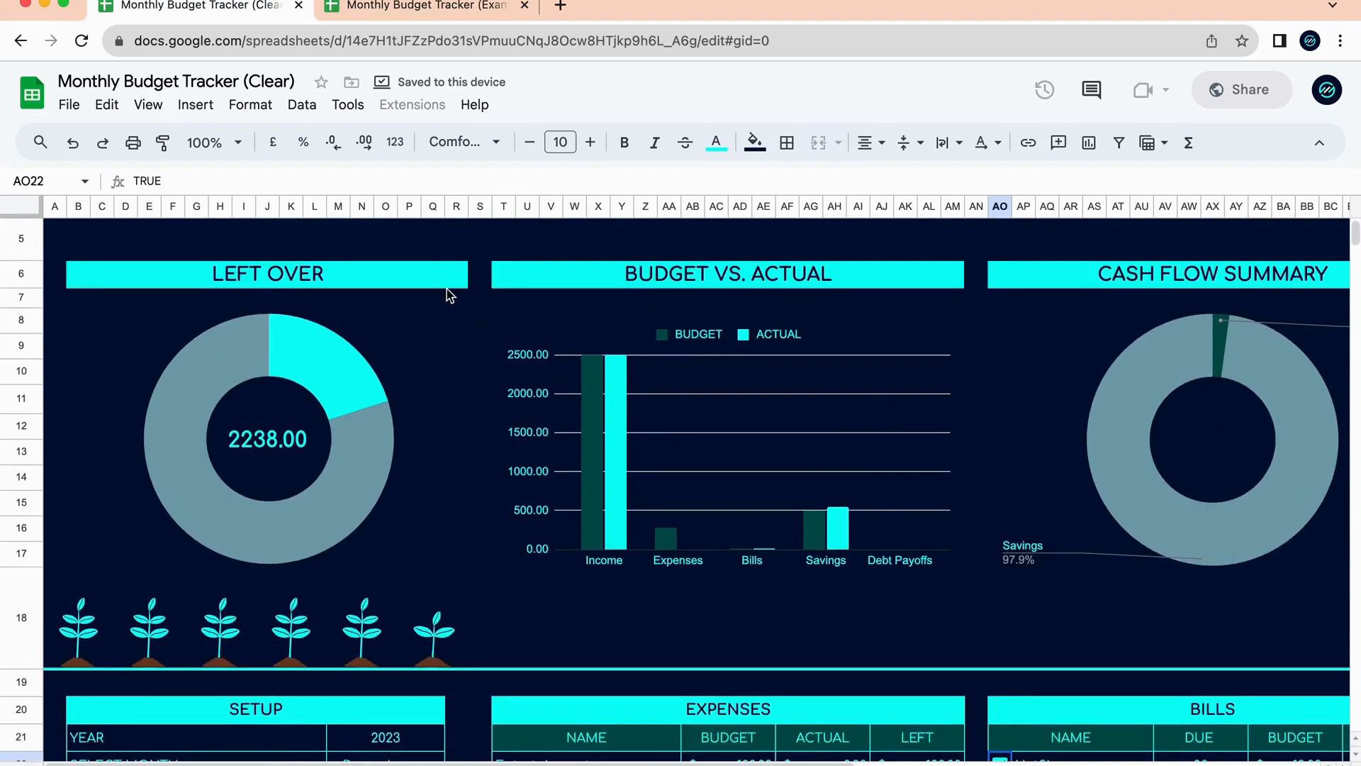
scroll(872, 632, down, 1)
click(1001, 724)
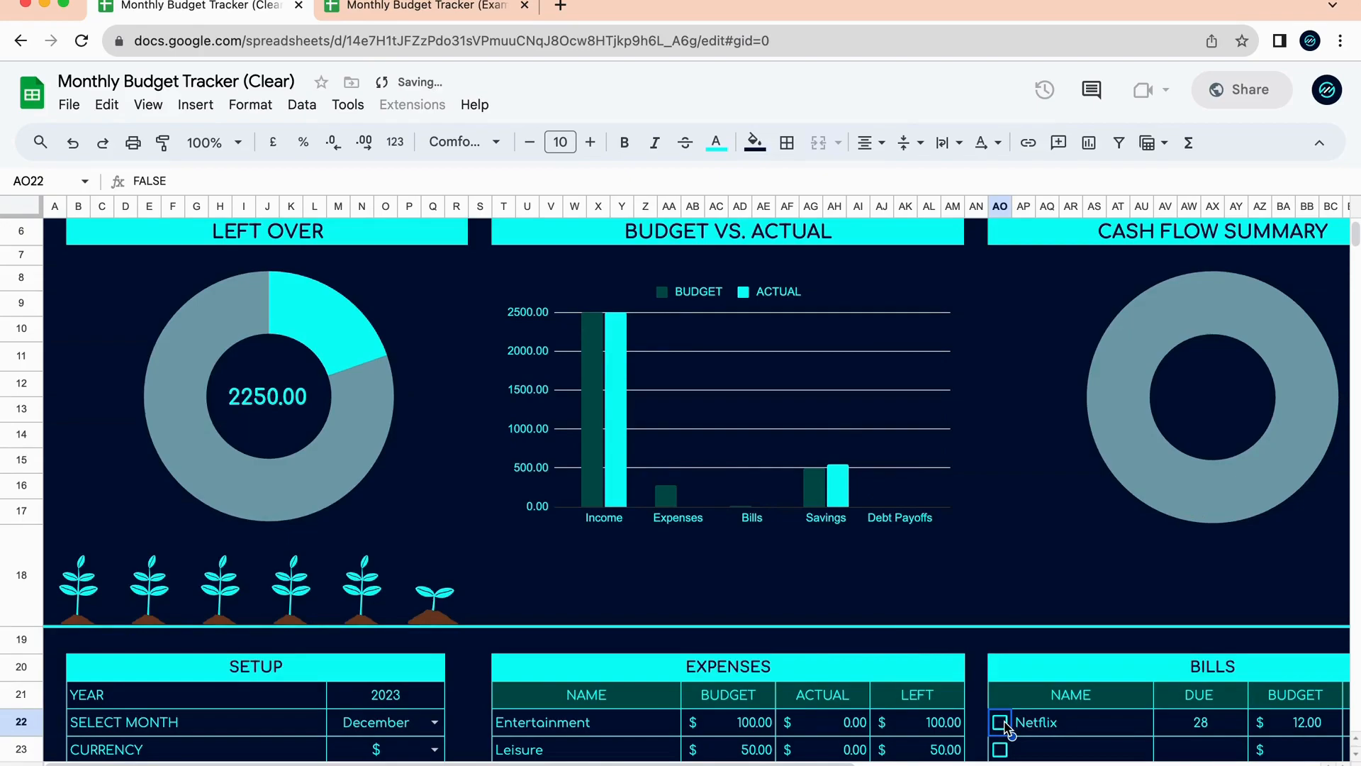
click(1001, 724)
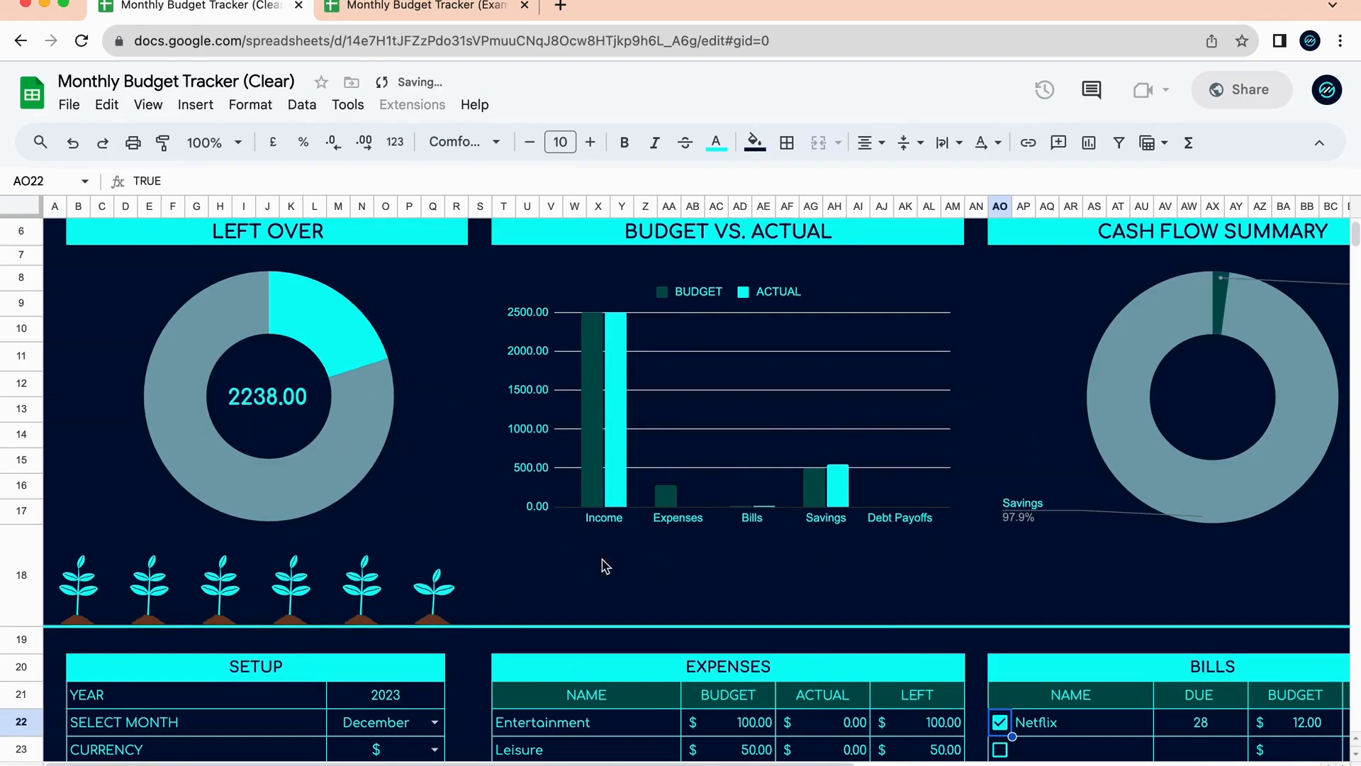
Add Water below Netflix in the Bills table with 15 as its due day.
scroll(450, 674, down, 10)
scroll(449, 675, right, 4)
scroll(450, 675, up, 7)
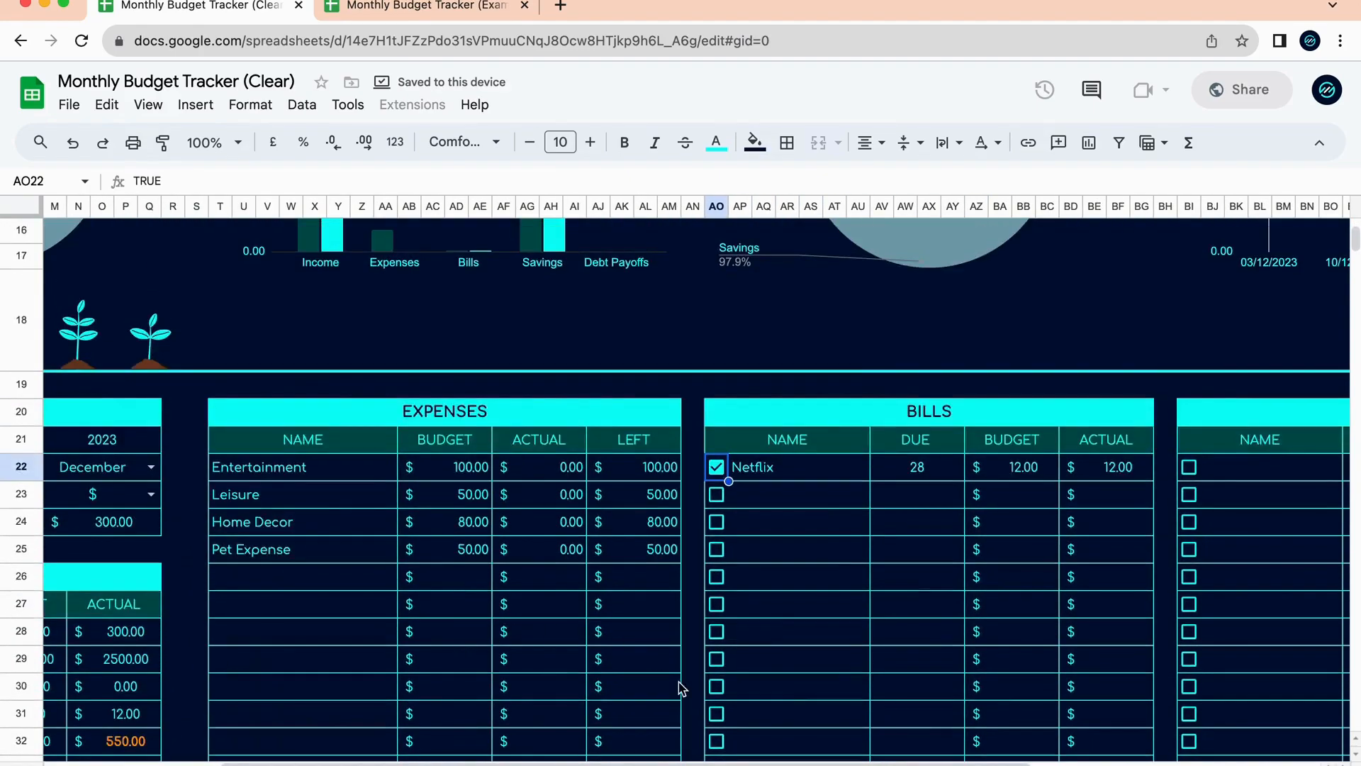
click(812, 499)
text(Water)
key(Tab)
text(15)
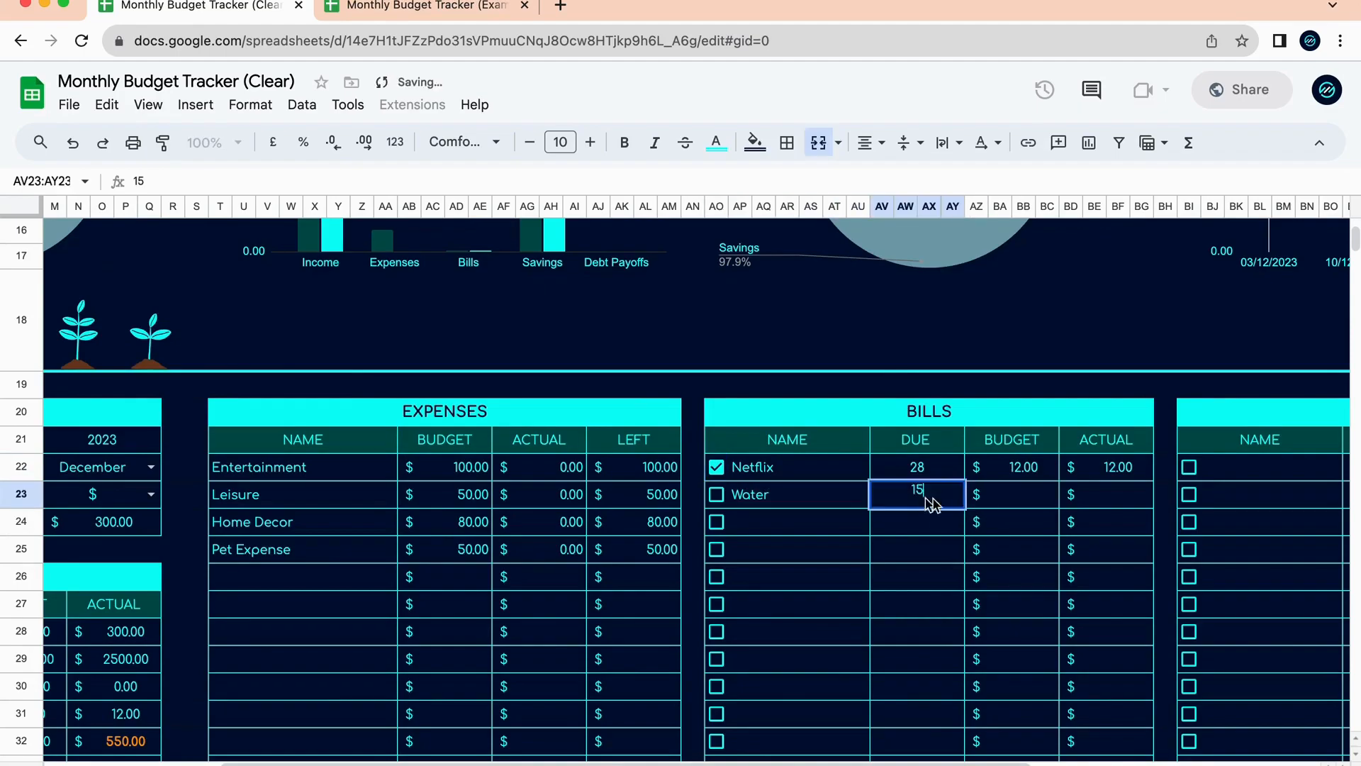
Set the Water bill's budget to 70 and its actual amount to 82, and tick it as paid.
click(1023, 500)
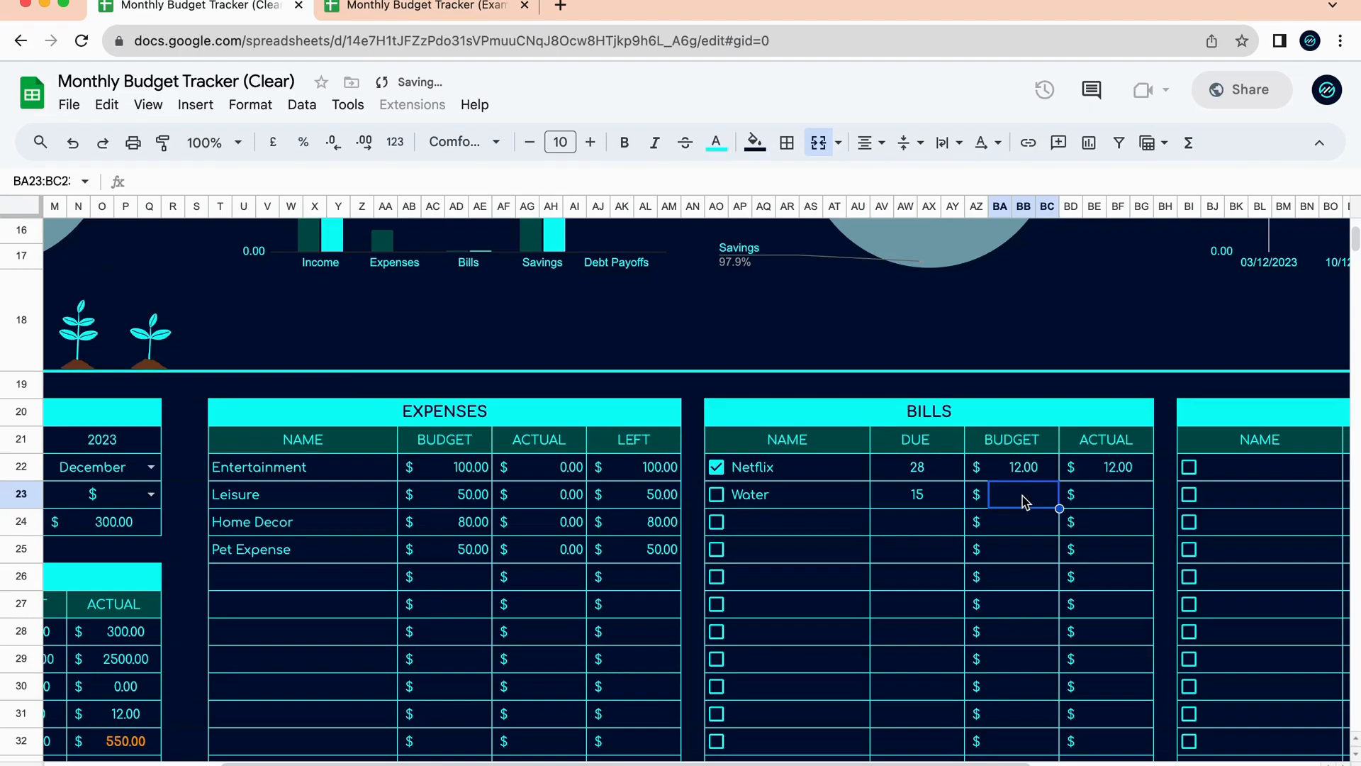
text(70)
key(Return)
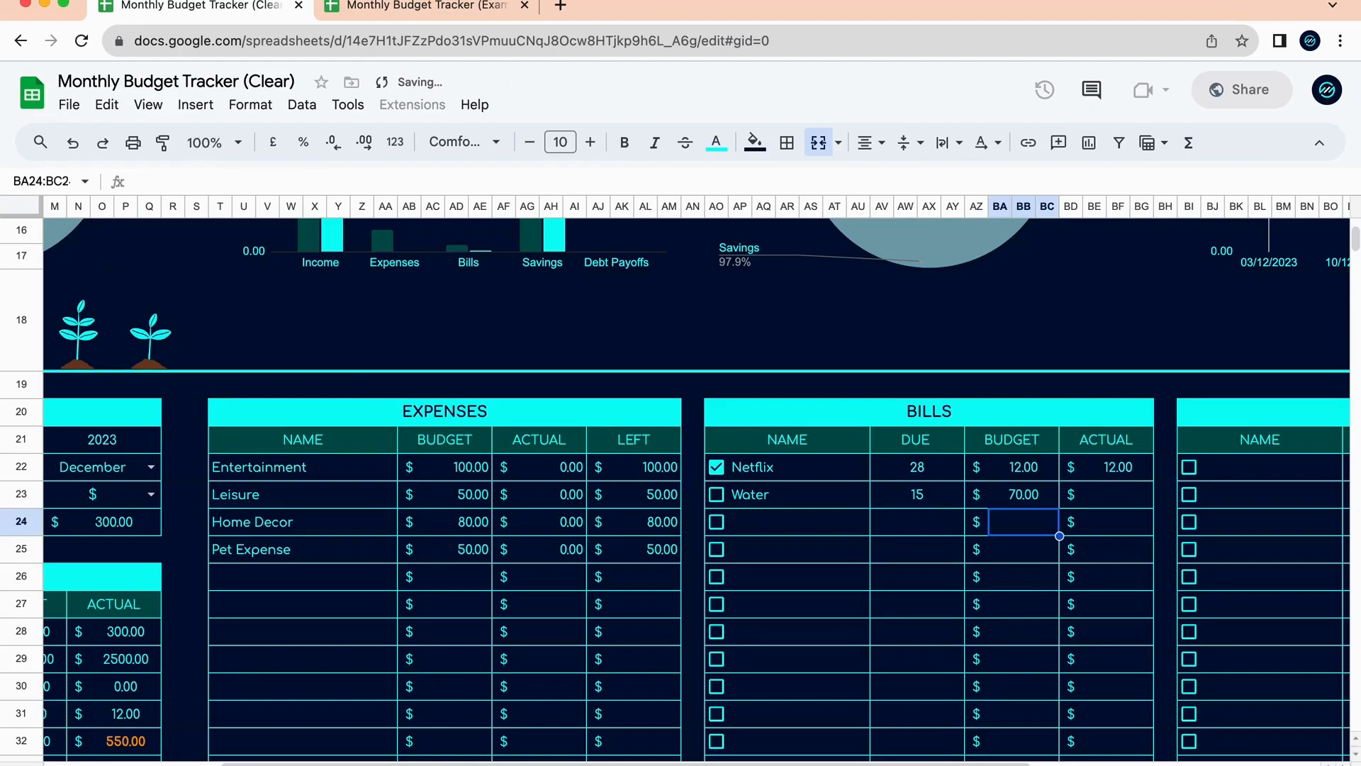
click(1112, 500)
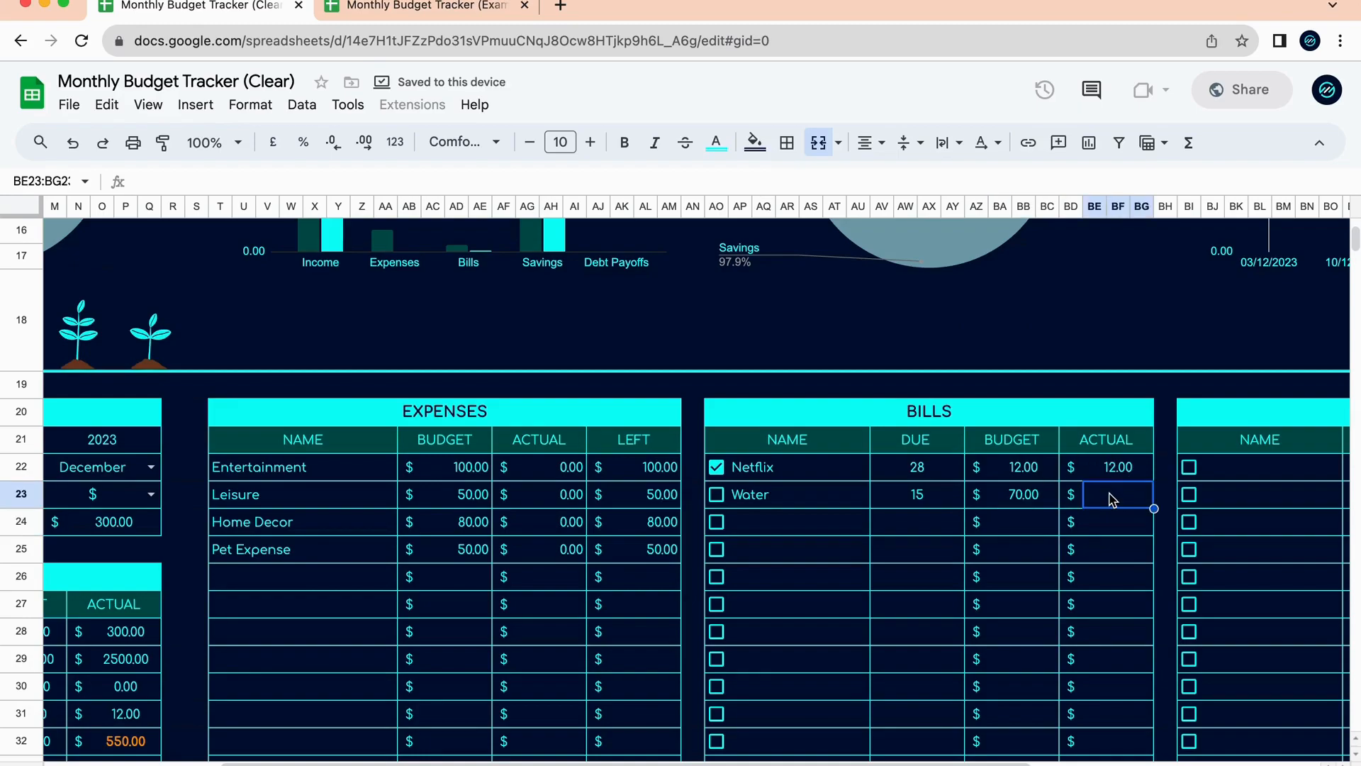
text(82)
key(Return)
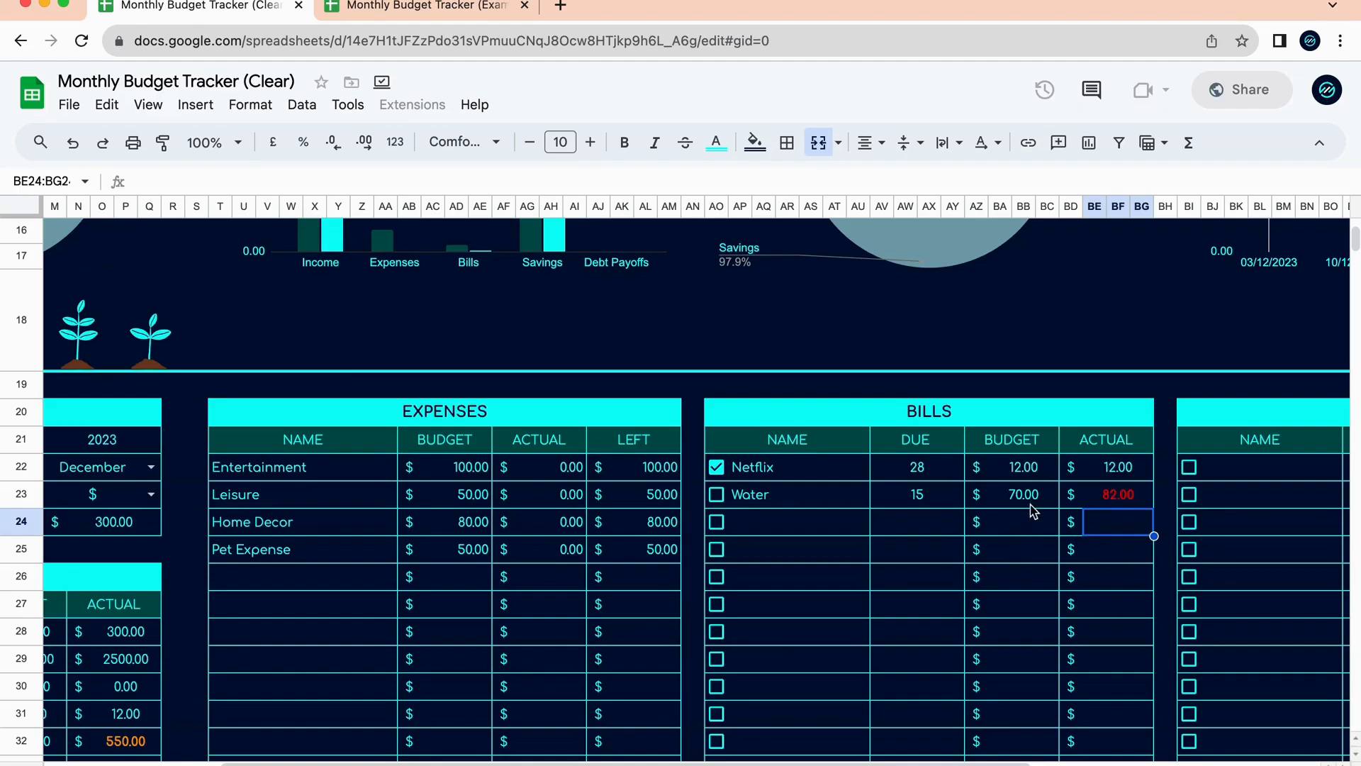
click(716, 494)
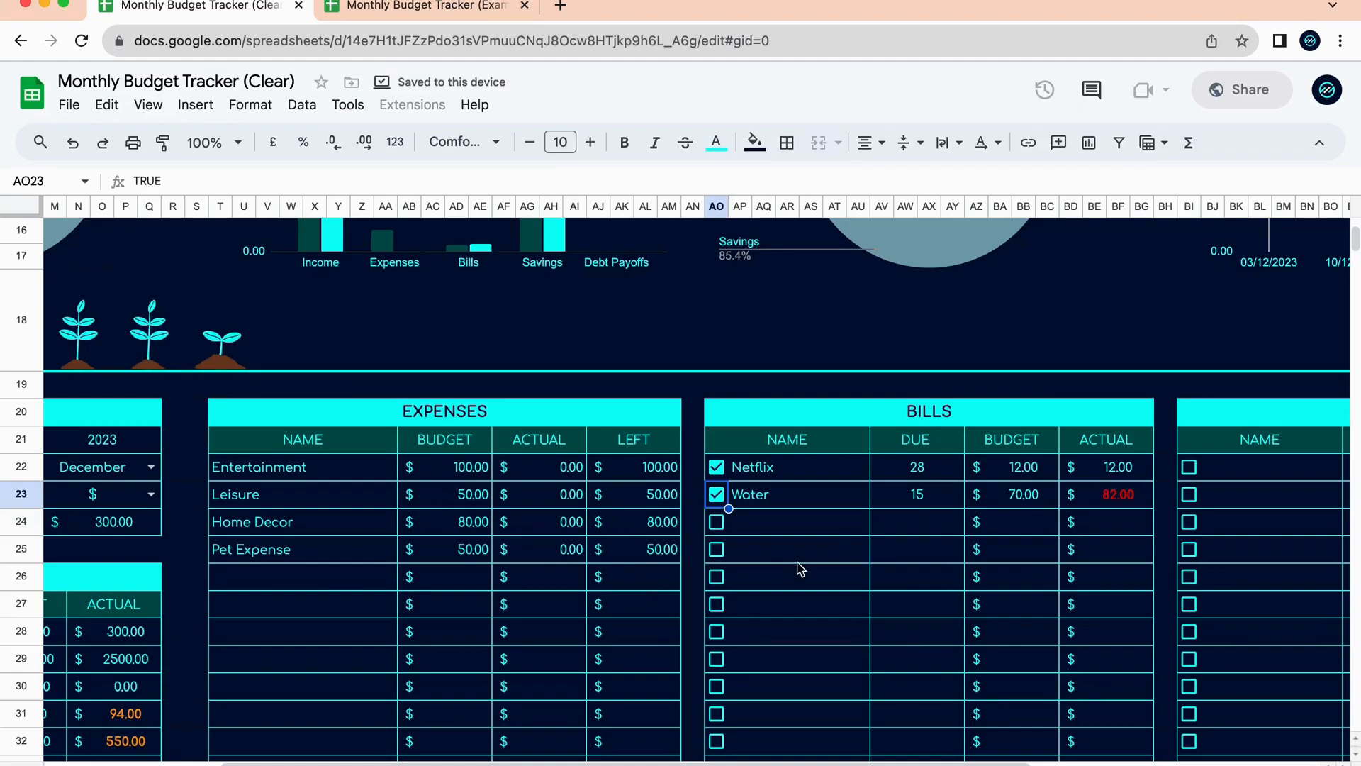
Add Electricity as the third entry of the Bills table with 15 as its due day.
click(812, 531)
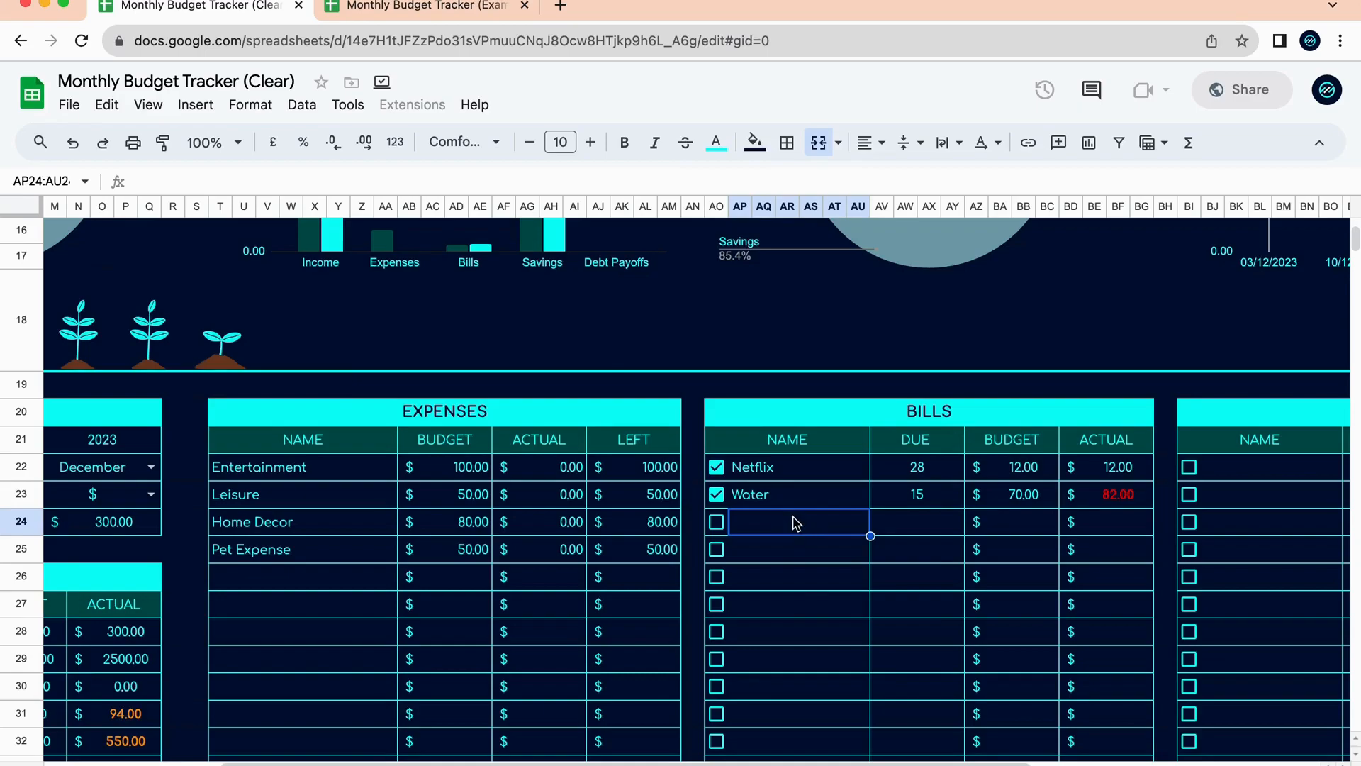
text(Electricyt)
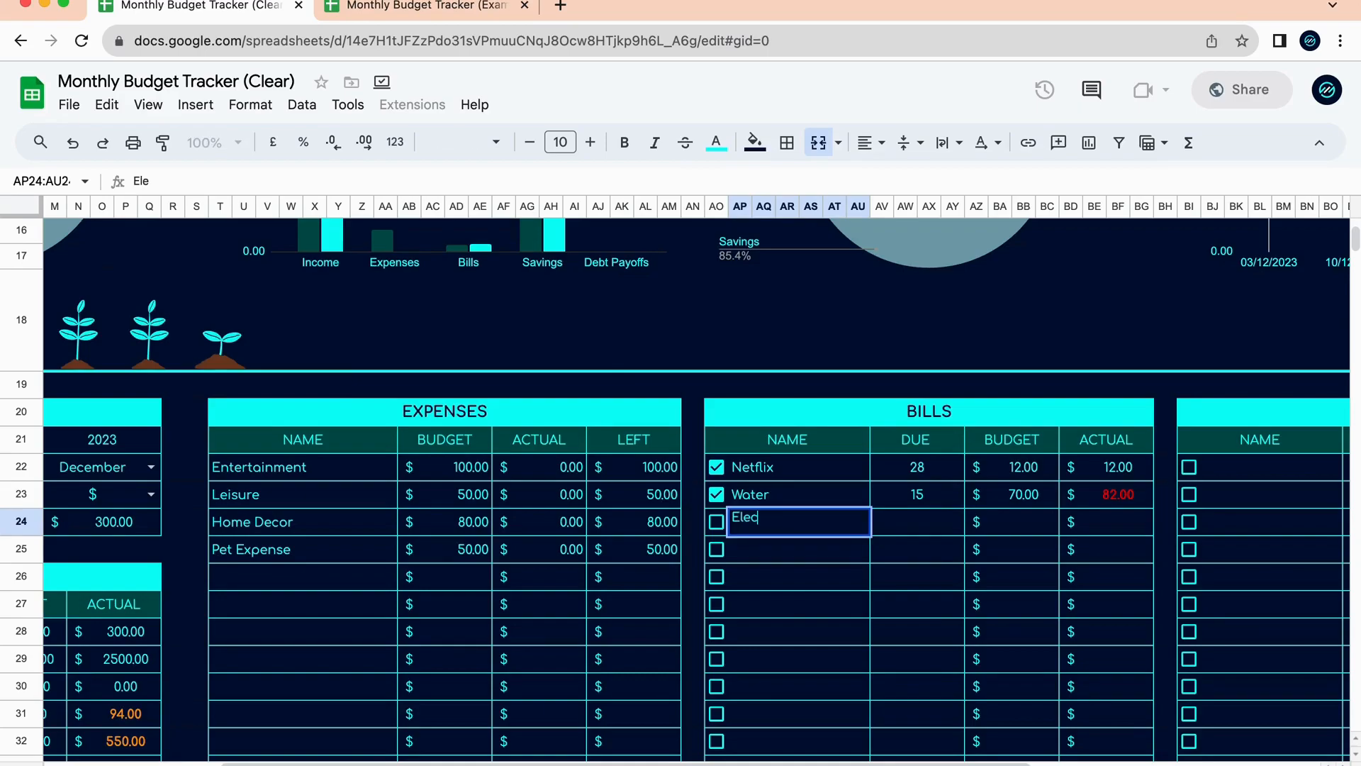
key(BackSpace)
key(BackSpace)
text(ity)
click(809, 602)
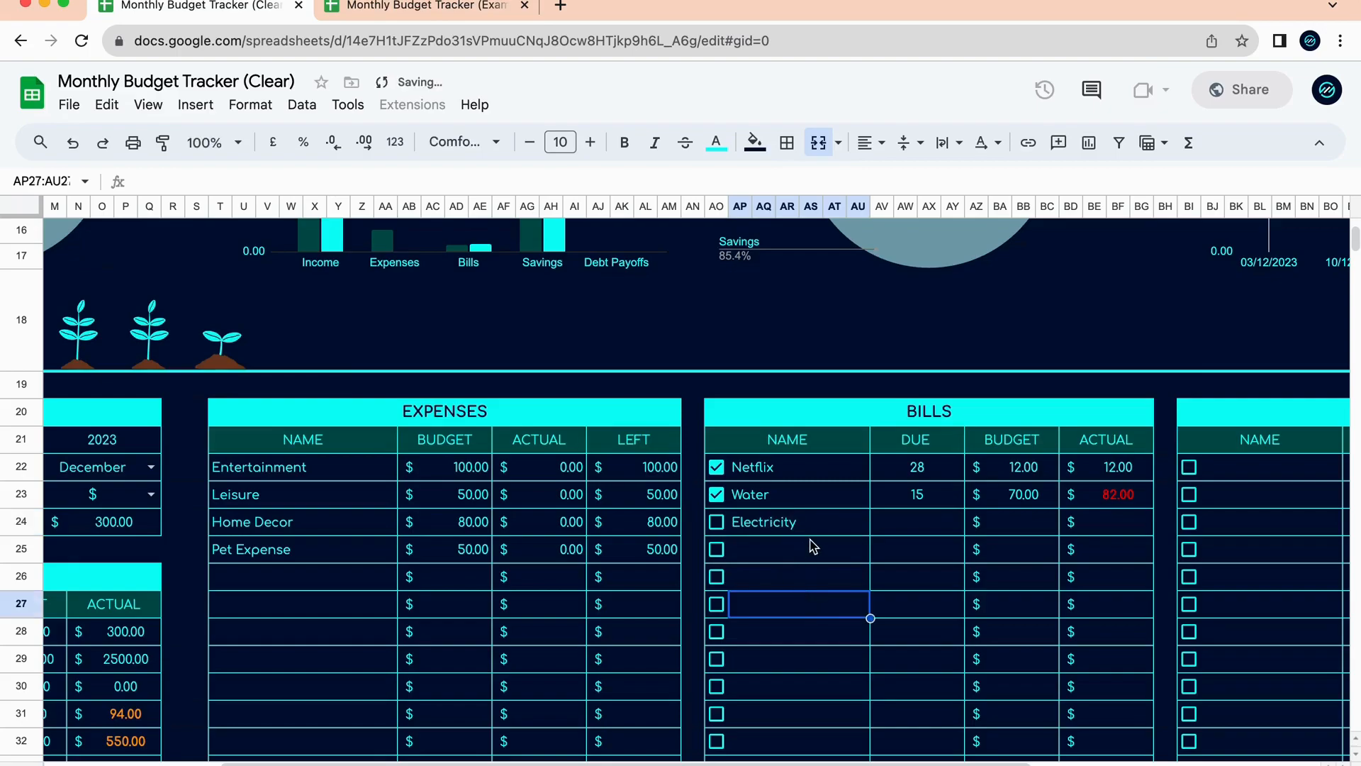
text(15)
Set the Electricity bill's budget to 60, leaving its actual amount empty.
click(1012, 534)
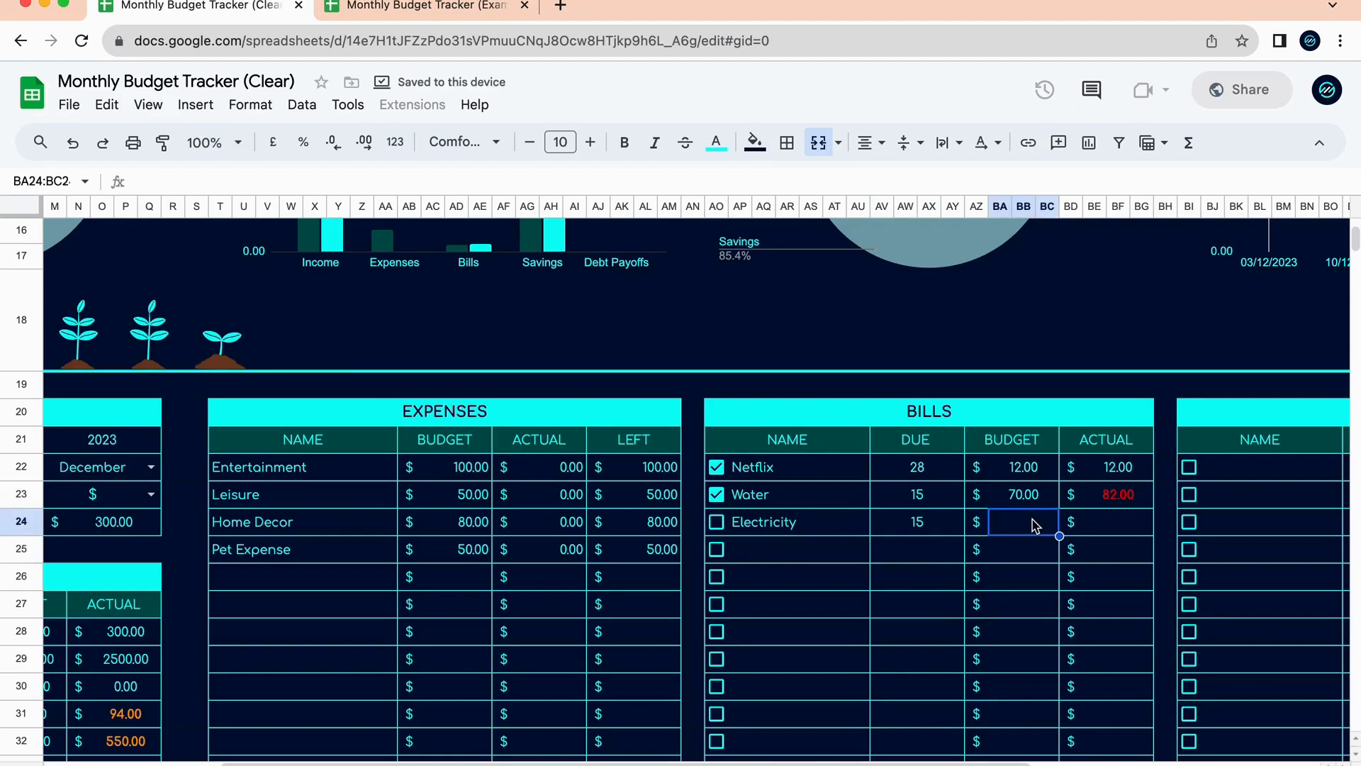
text(60)
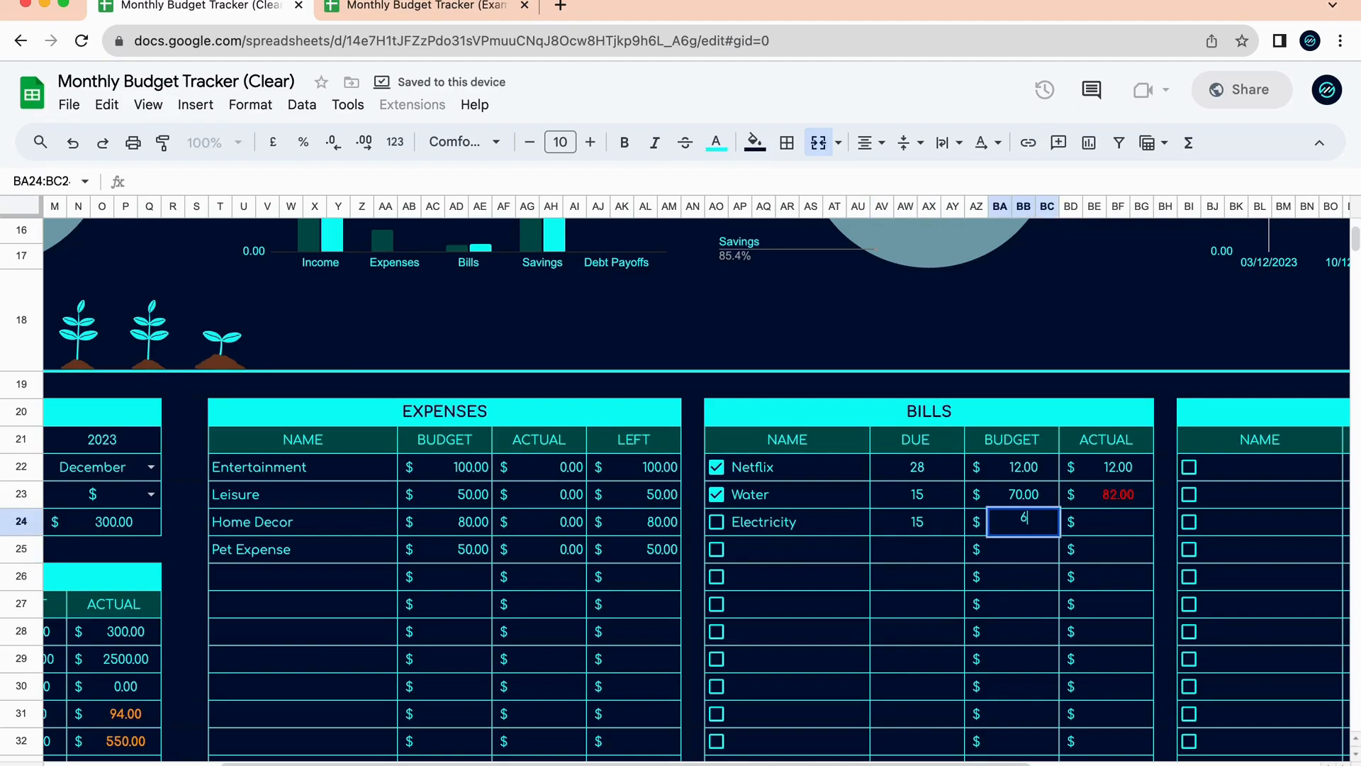
key(Return)
click(1117, 530)
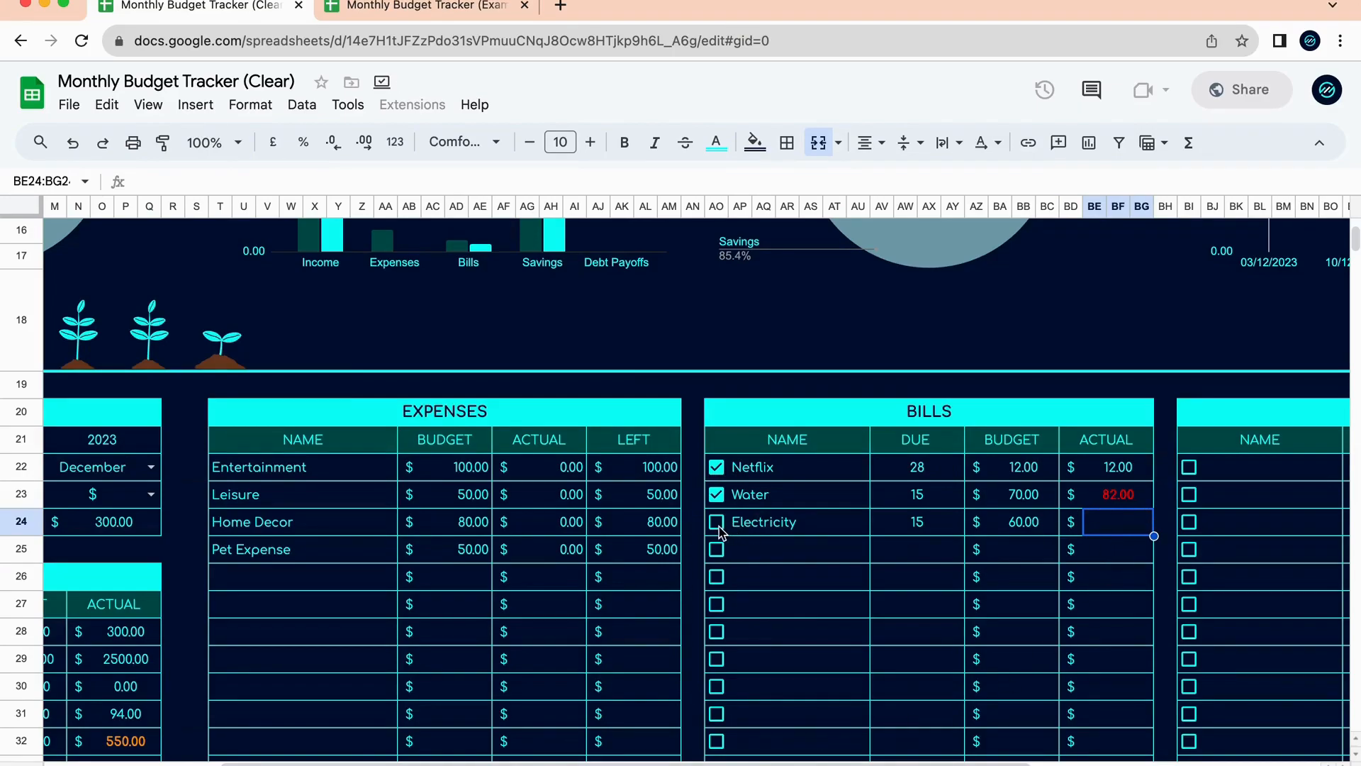
Add Credit Card - 1 as the first entry of the Debts table with 28 as its due day.
scroll(477, 477, up, 5)
scroll(416, 468, left, 1)
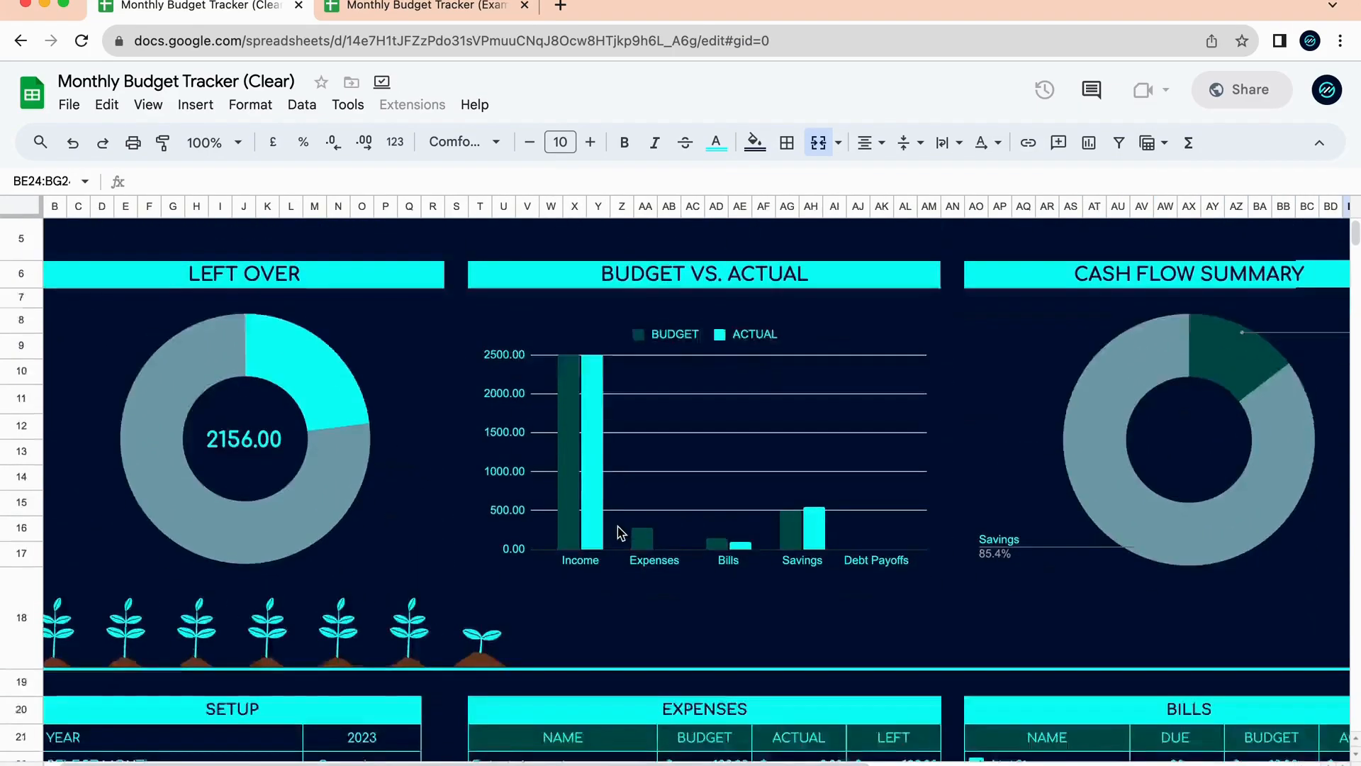
scroll(622, 532, down, 5)
scroll(621, 532, right, 5)
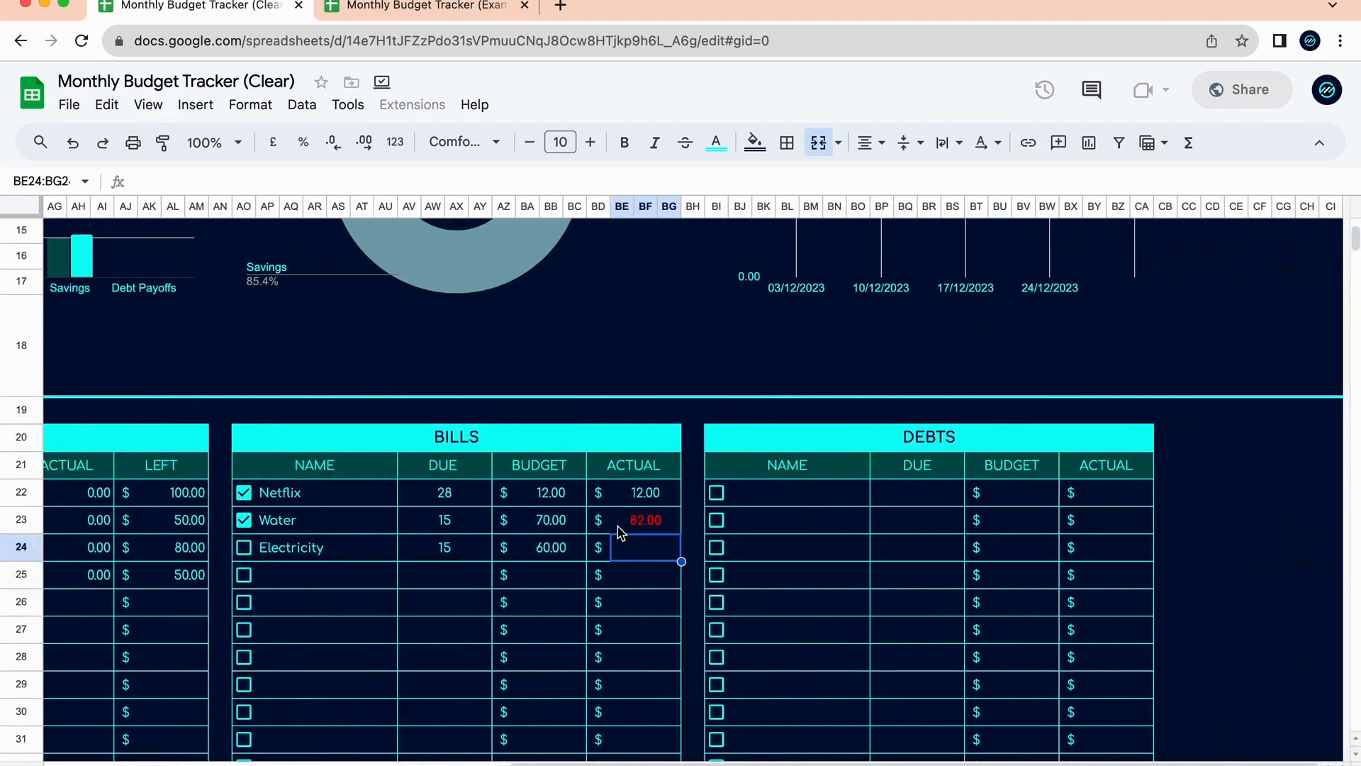
click(769, 474)
click(781, 494)
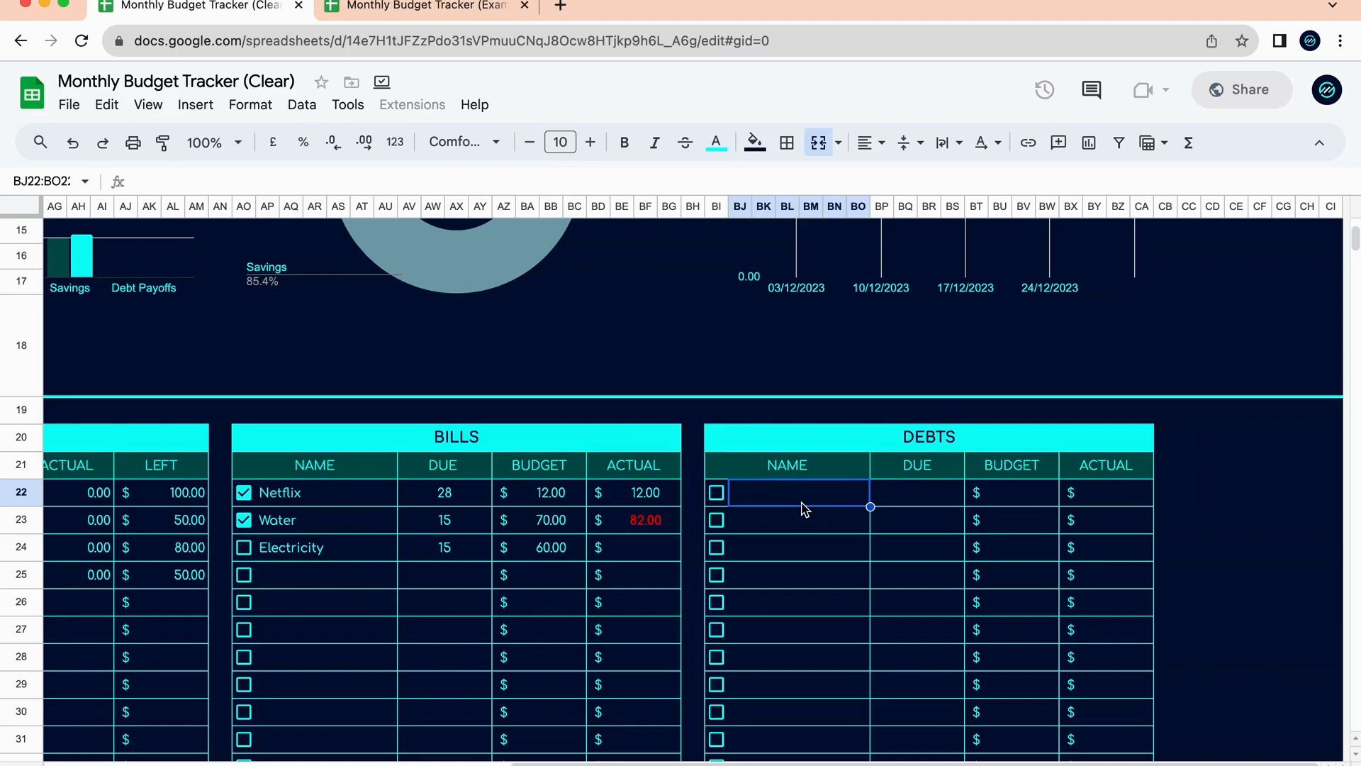
text(Credit Card)
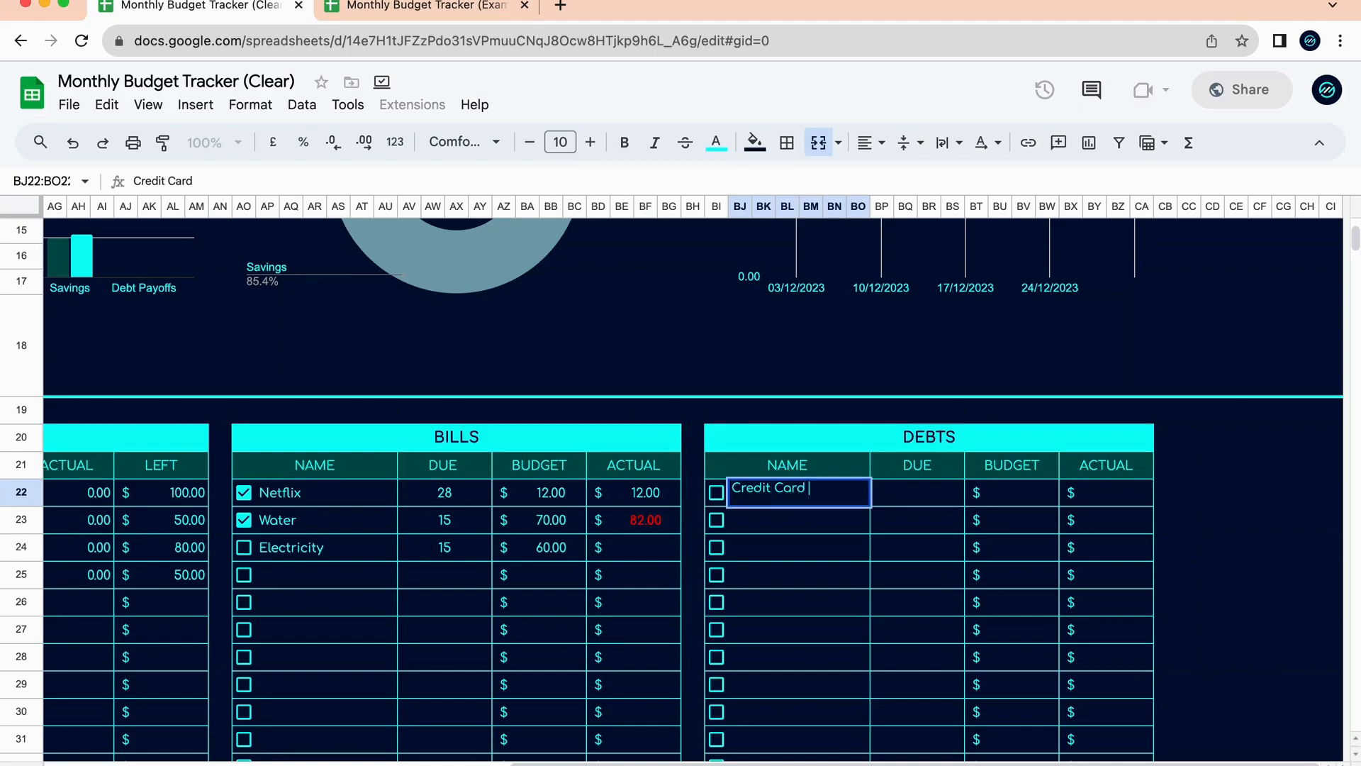
text( - 1)
key(BackSpace)
text(1)
click(928, 505)
text(28)
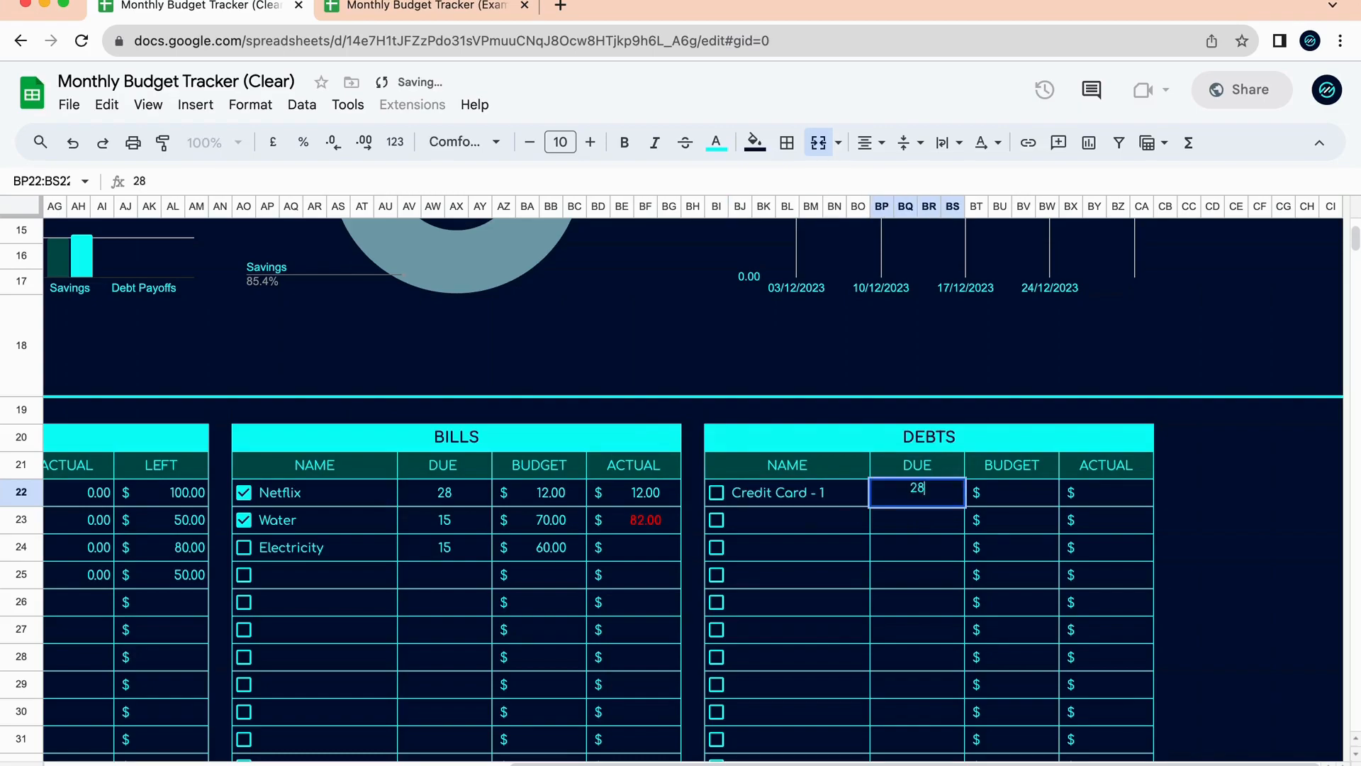
click(976, 550)
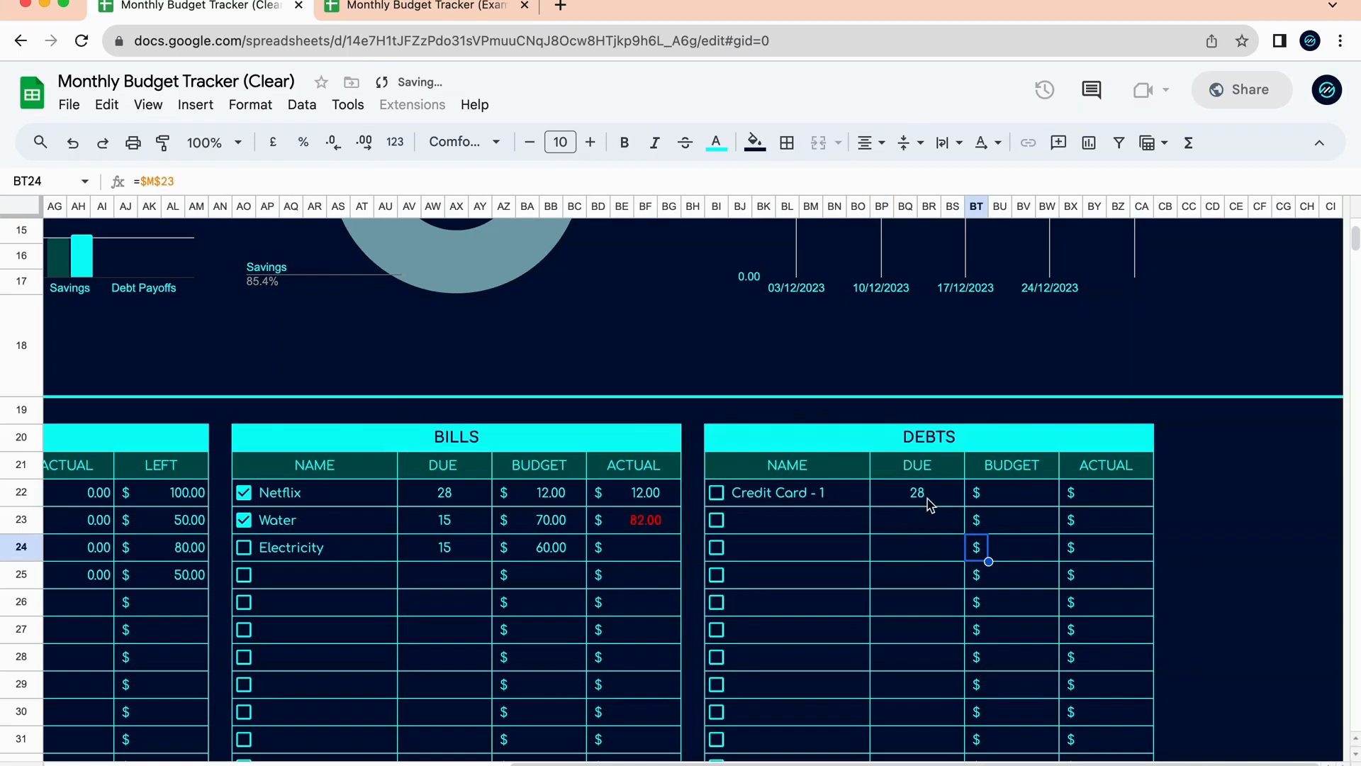
Set the Netflix bill's due date to 28 Dec.
click(469, 495)
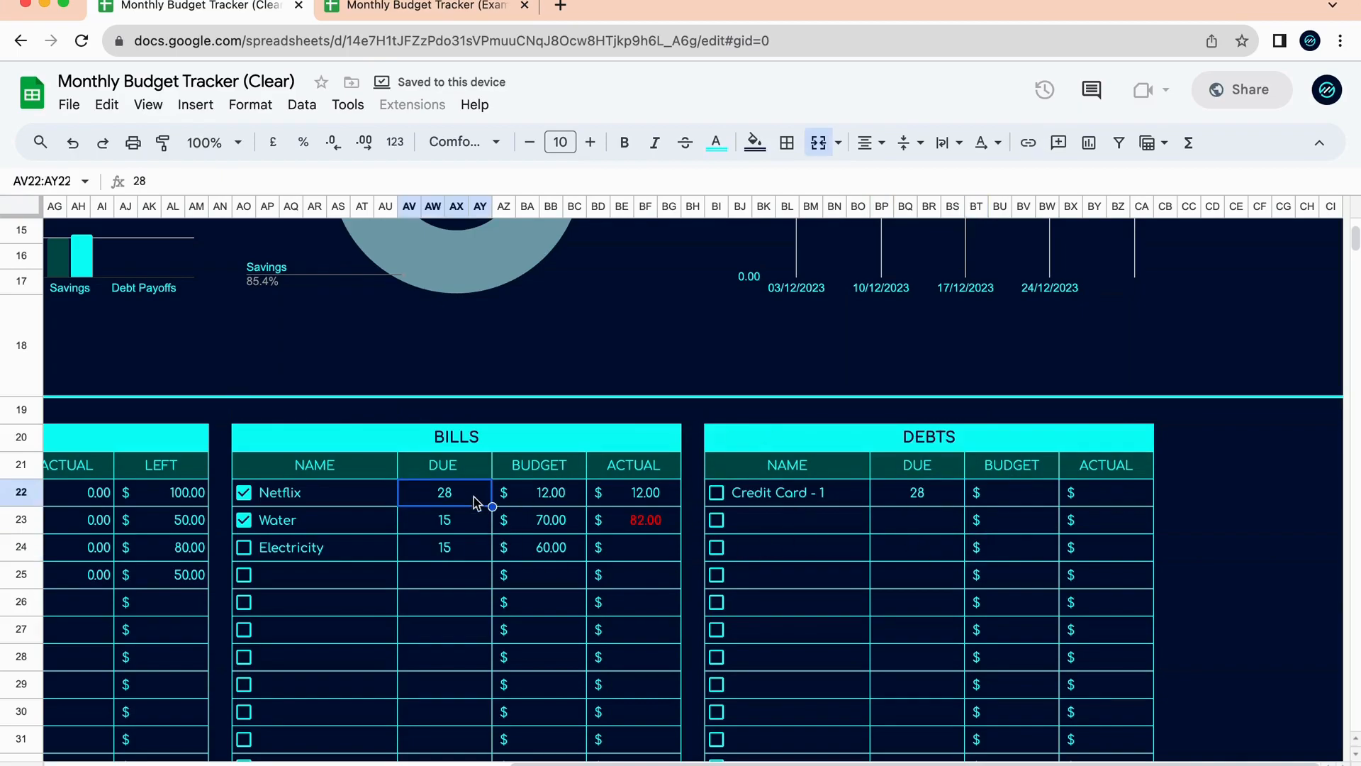
click(465, 529)
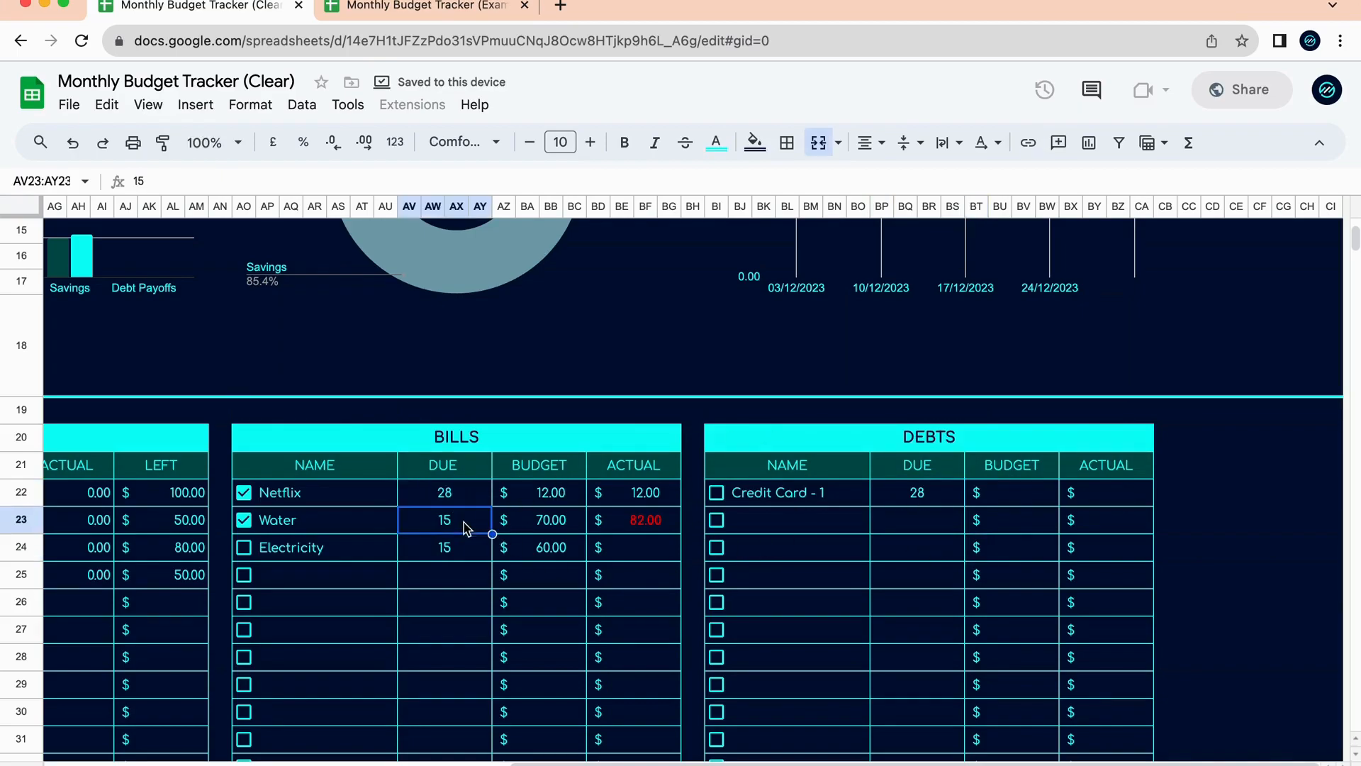
double_click(479, 504)
text(Dec)
key(Return)
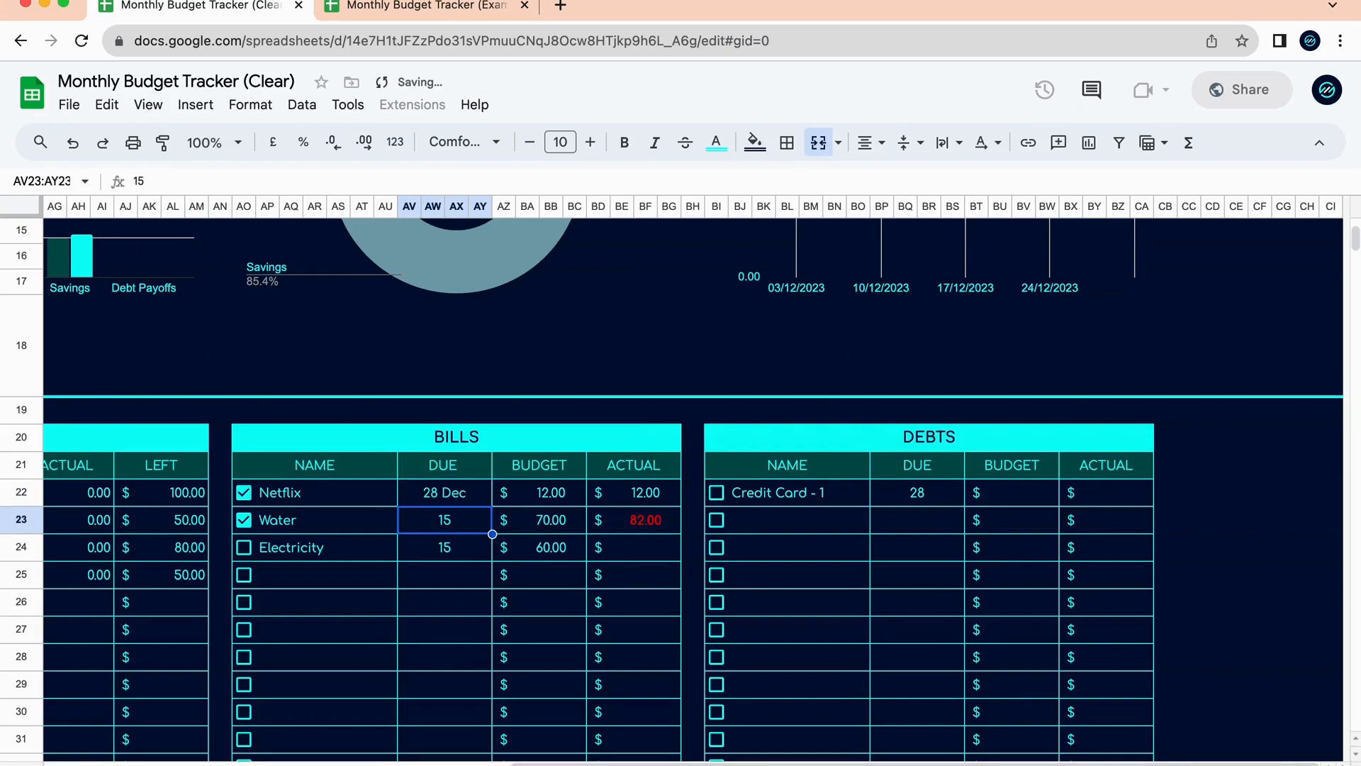
Set the due dates of the Water and Electricity bills to 15 Dec.
double_click(473, 518)
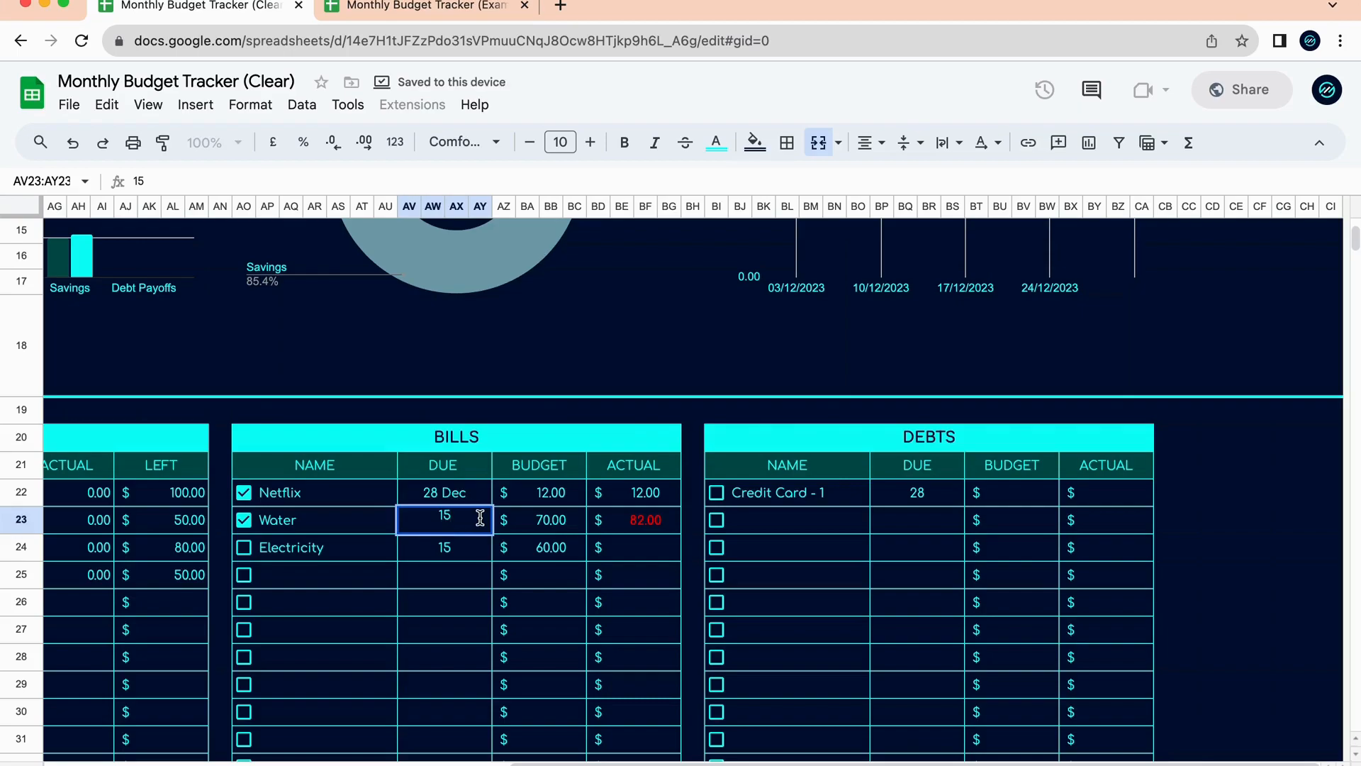
text(Dec)
key(Return)
double_click(484, 552)
text(Dec)
key(Return)
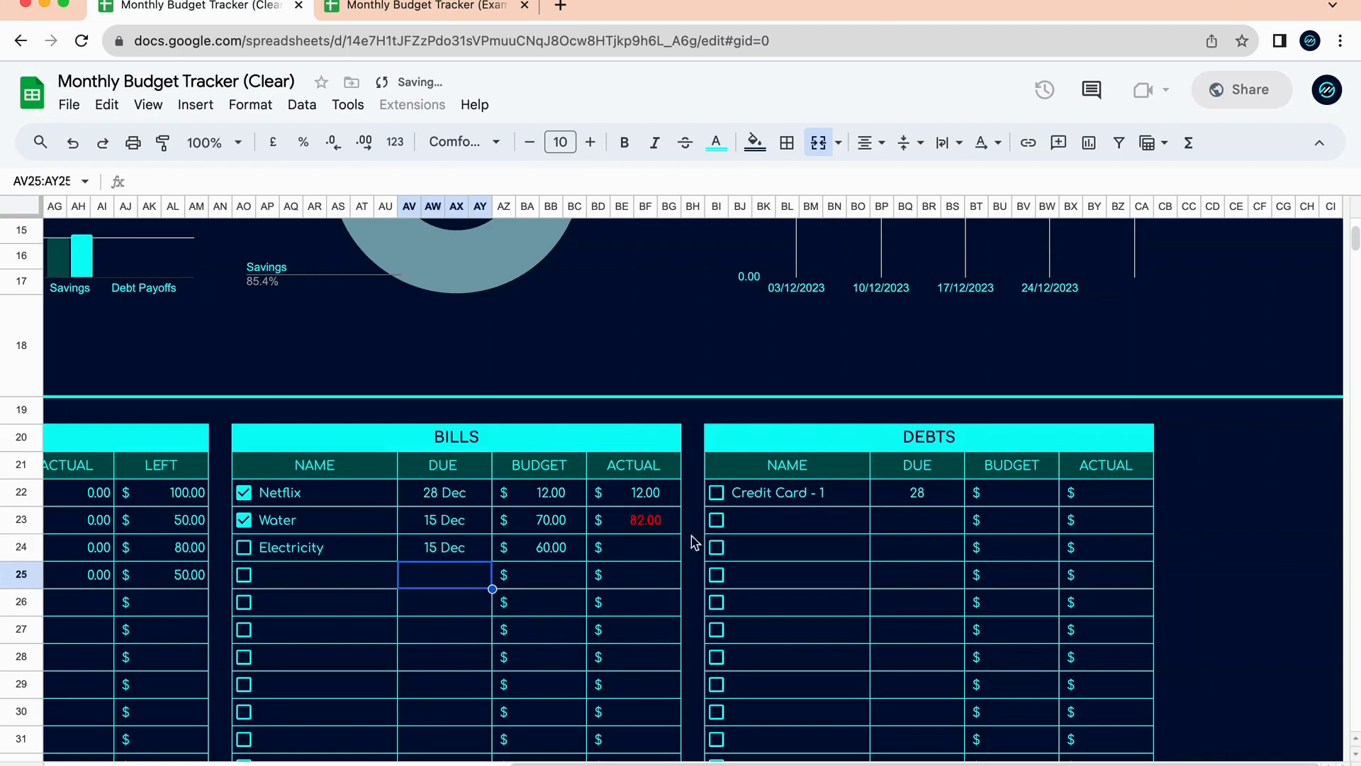
Set the due date of the Credit Card - 1 debt to 28 Dec.
double_click(937, 492)
text(Dec)
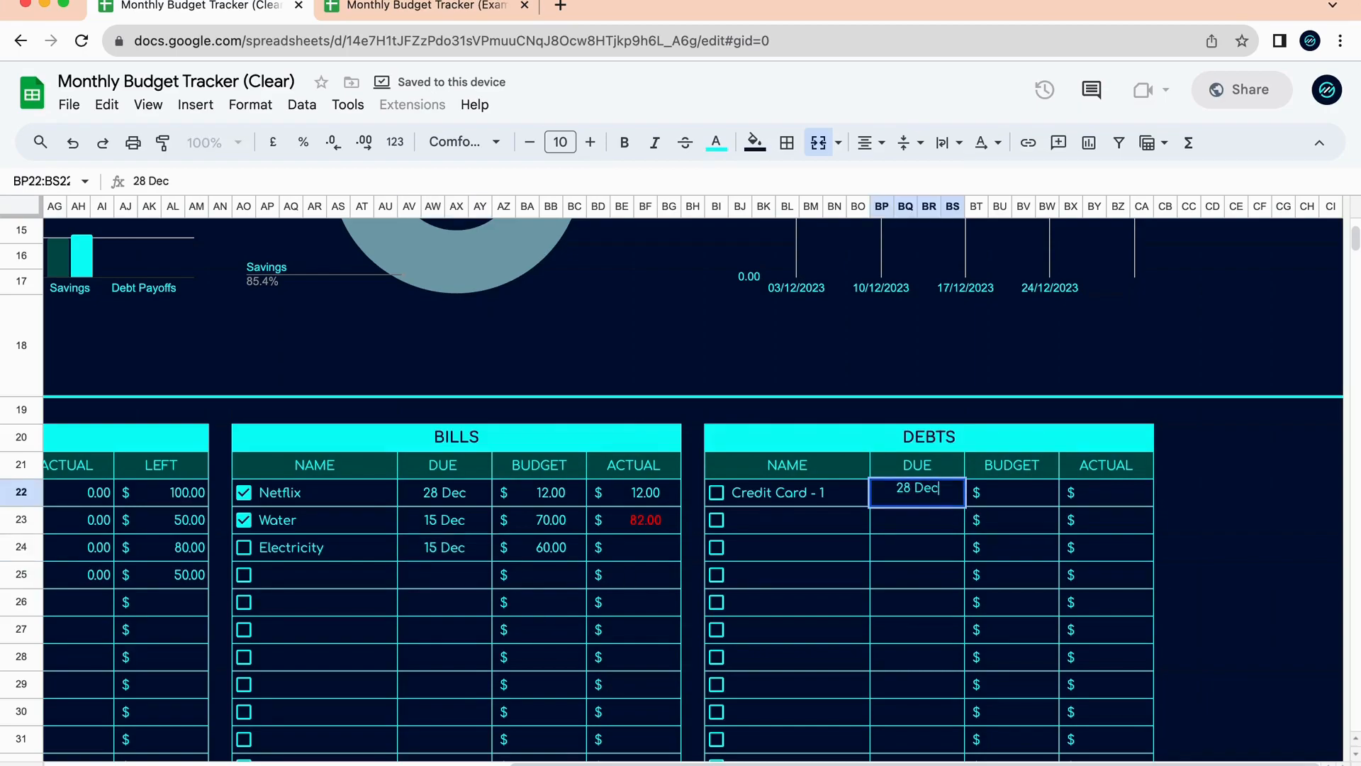
key(Return)
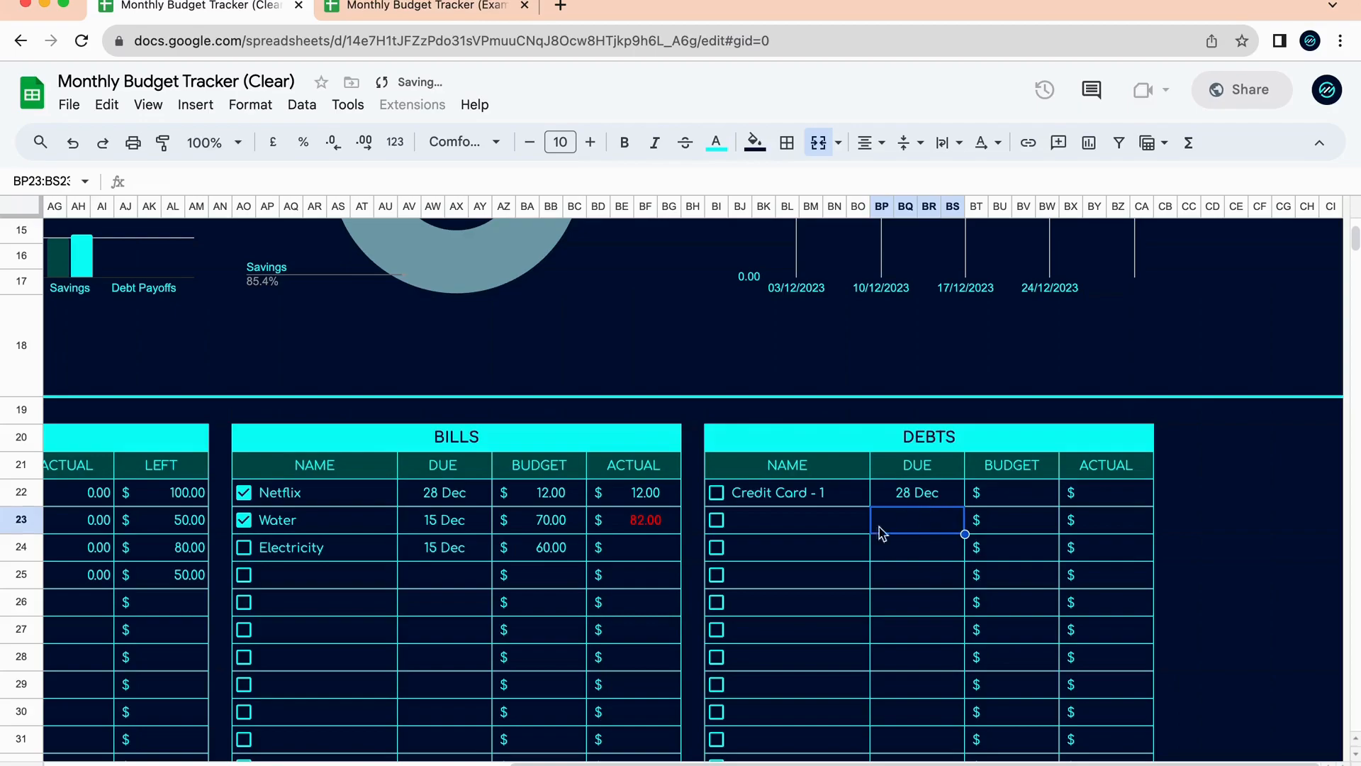
Check the Water bill's full due date against the date axis of the Balance Overview chart.
click(477, 523)
scroll(528, 576, left, 2)
scroll(528, 576, up, 5)
scroll(528, 576, left, 5)
scroll(523, 450, right, 6)
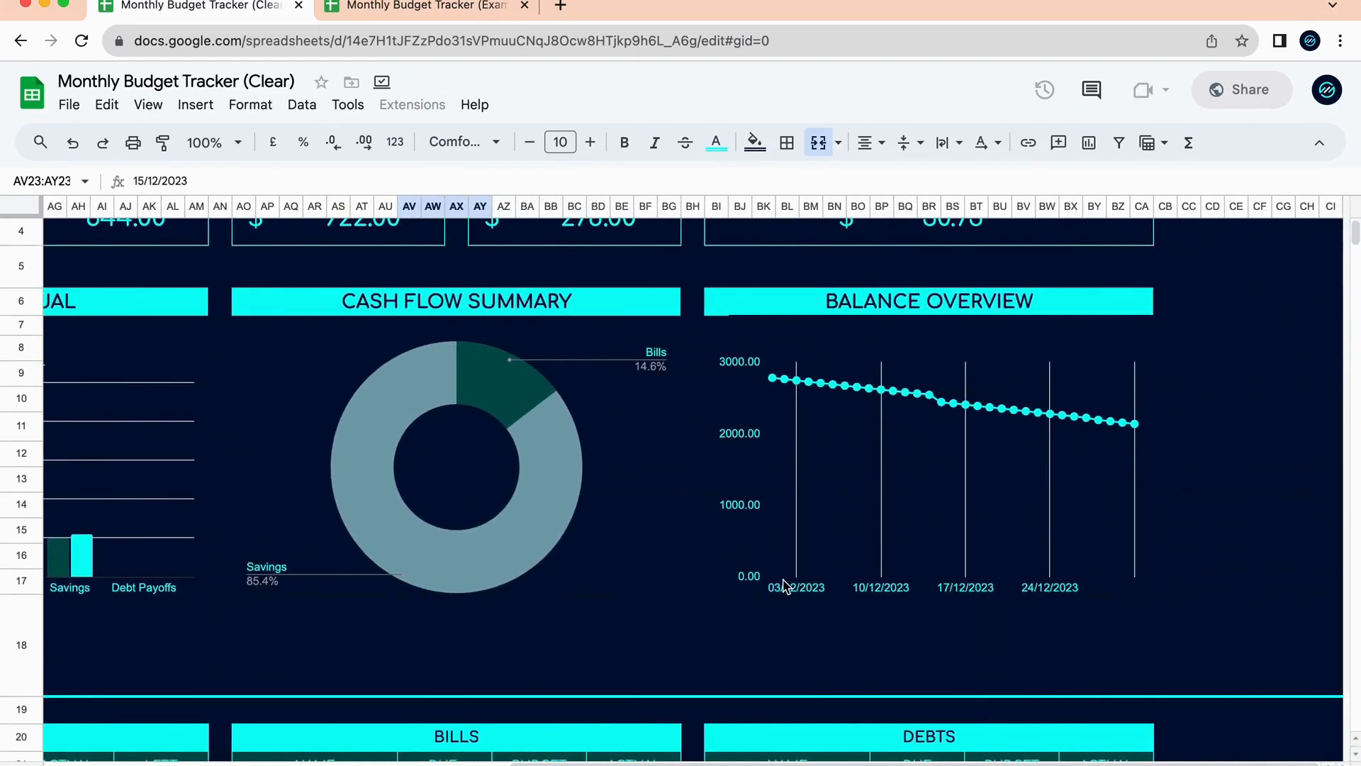
scroll(567, 568, down, 2)
scroll(567, 568, left, 4)
scroll(629, 576, down, 2)
scroll(629, 576, left, 3)
scroll(629, 576, left, 4)
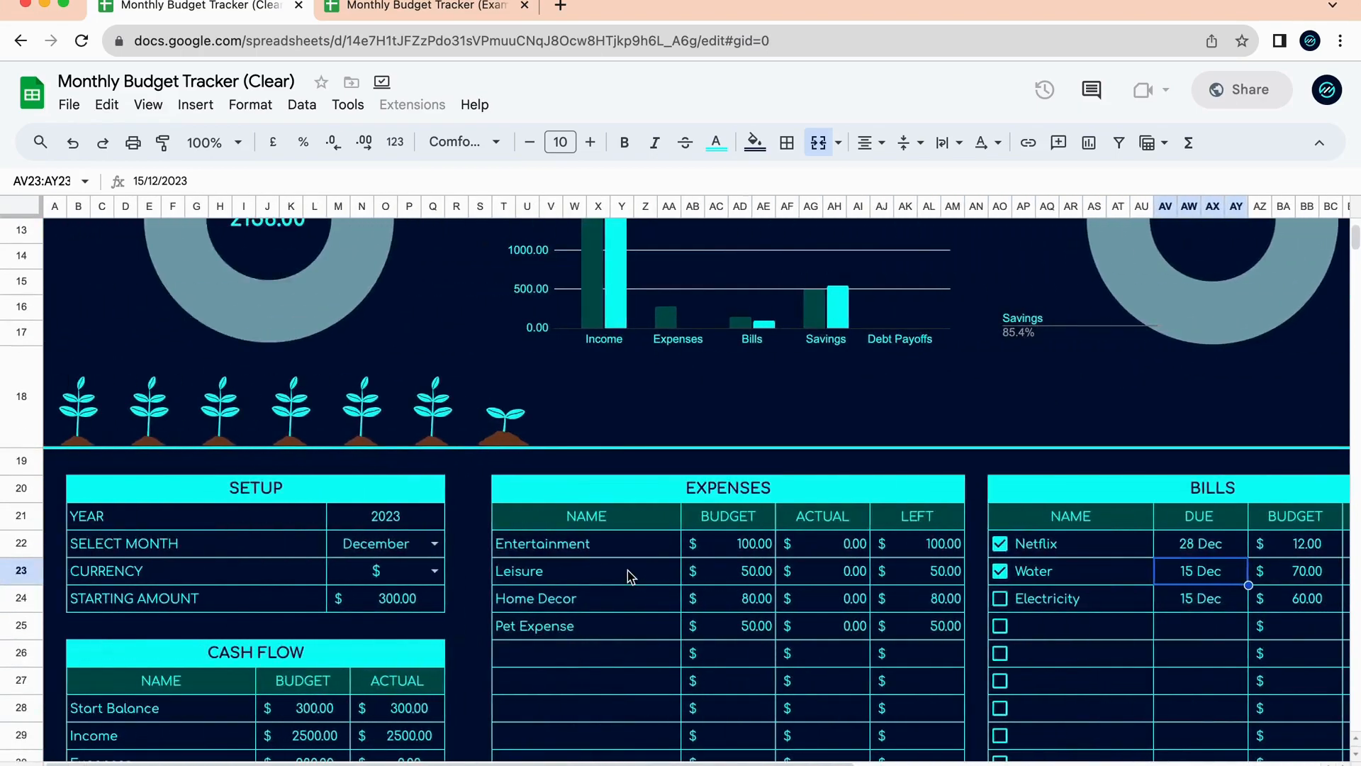
Compare the full due date of Credit Card - 1 with the year and month chosen in the Setup table.
scroll(629, 567, right, 10)
click(918, 547)
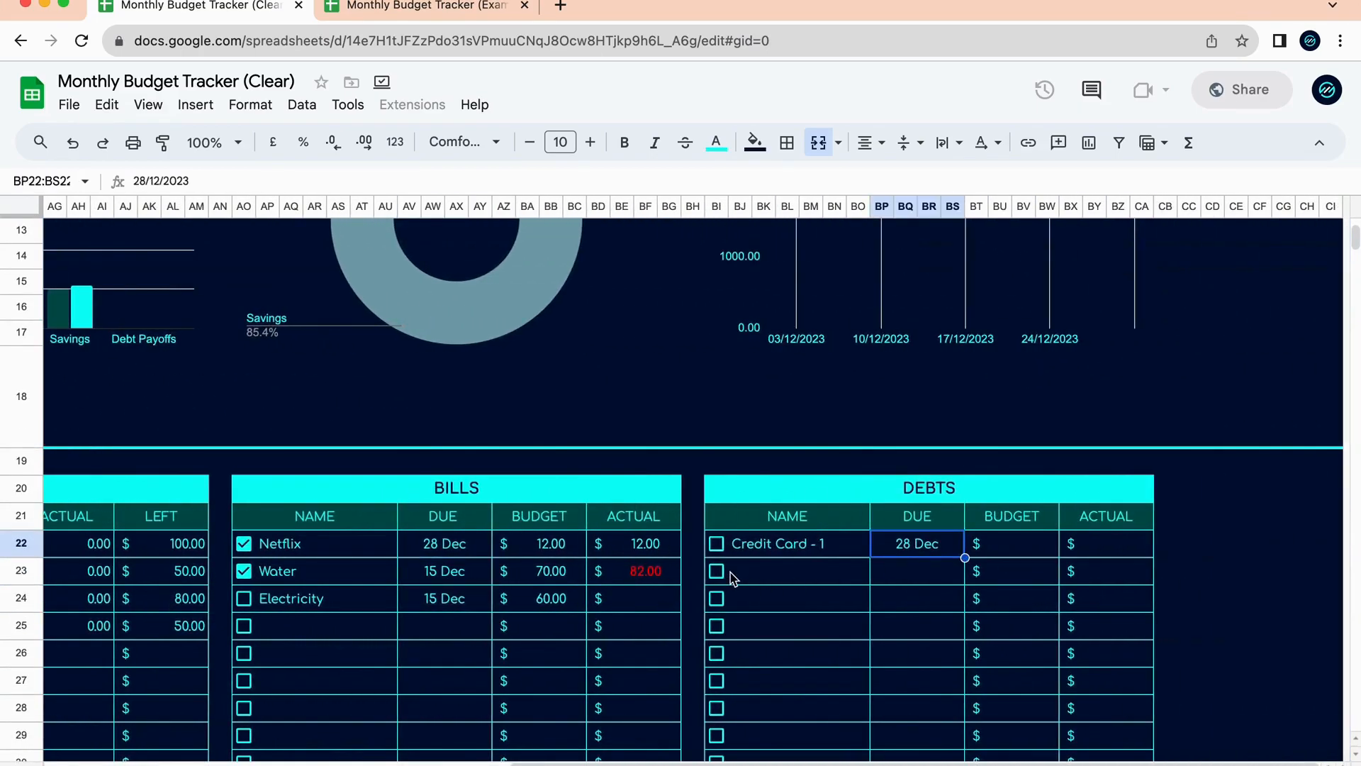
scroll(731, 575, up, 3)
scroll(731, 576, left, 10)
scroll(730, 539, down, 3)
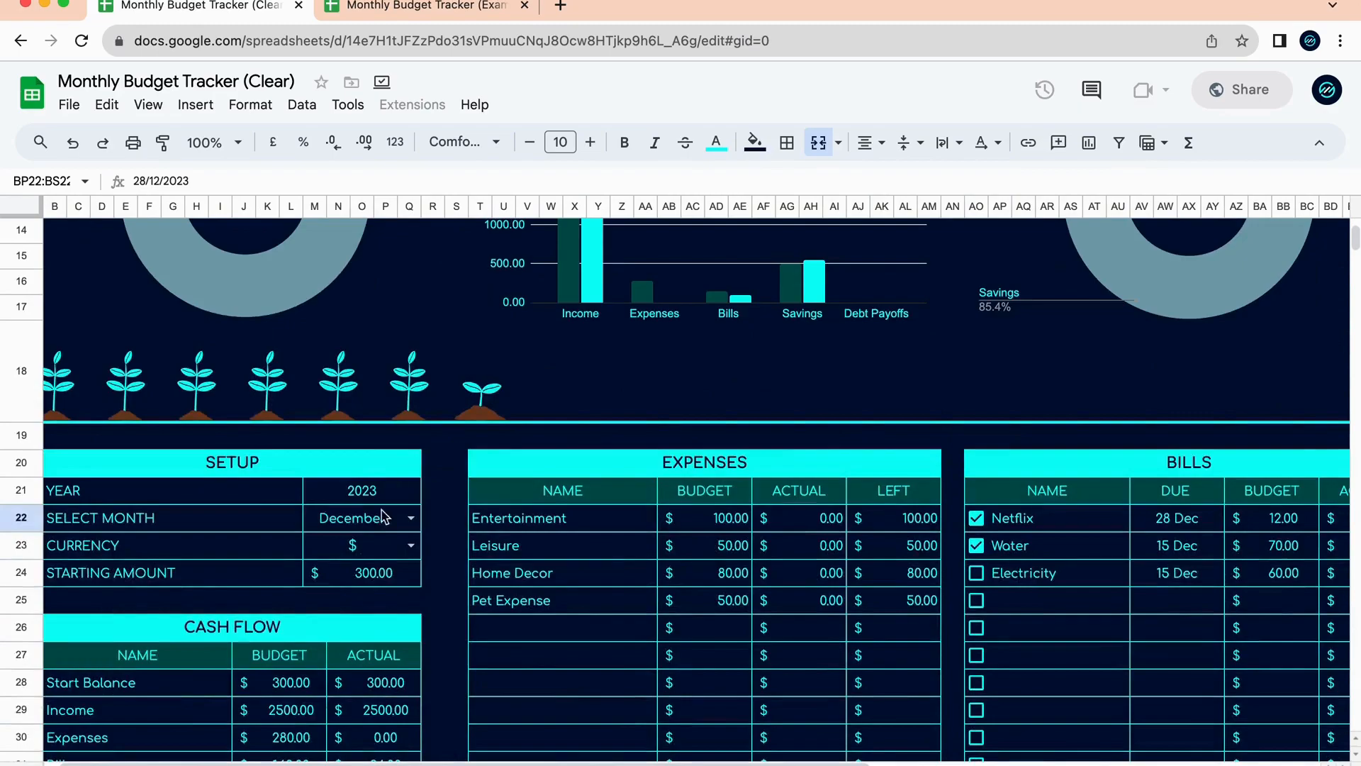
click(386, 512)
click(407, 491)
scroll(730, 562, right, 5)
scroll(730, 563, right, 5)
click(912, 528)
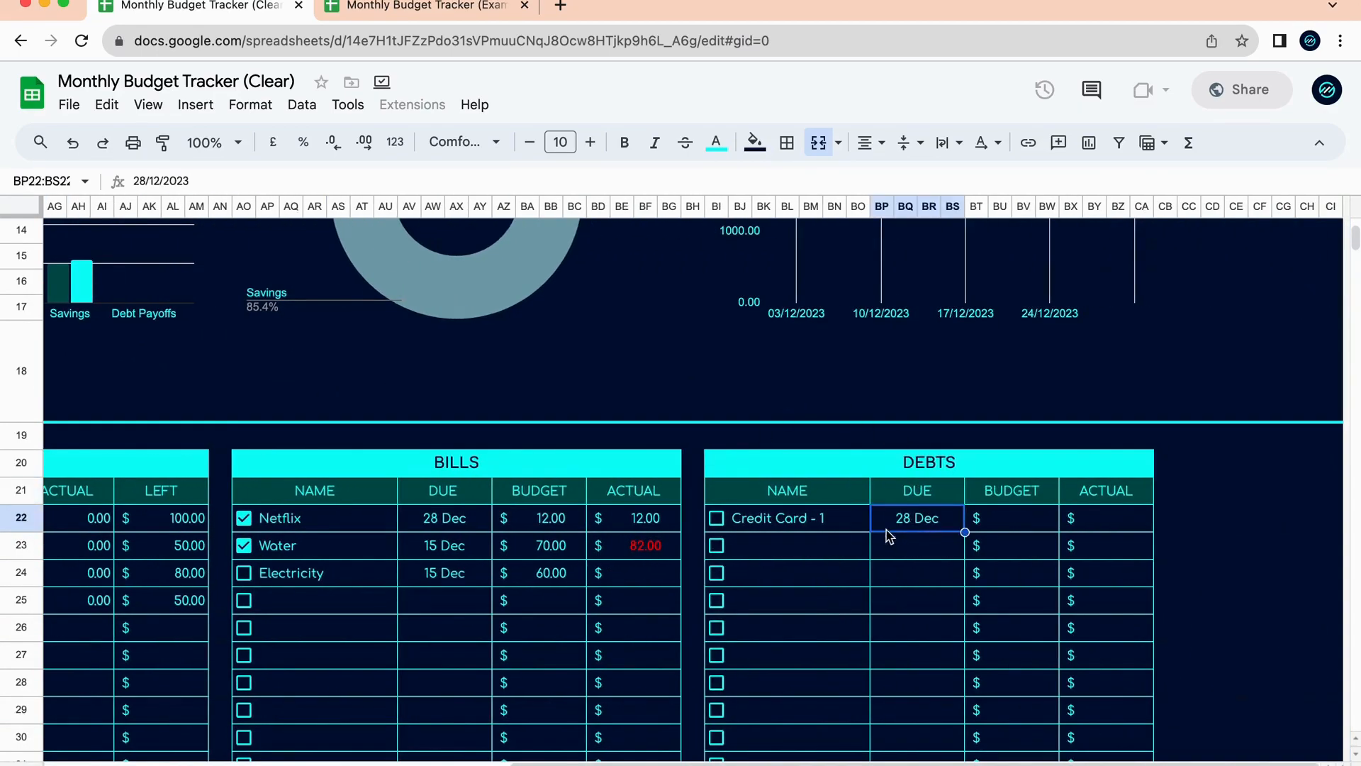
scroll(1004, 528, up, 5)
scroll(1003, 529, left, 5)
scroll(1007, 529, left, 5)
scroll(1007, 526, down, 10)
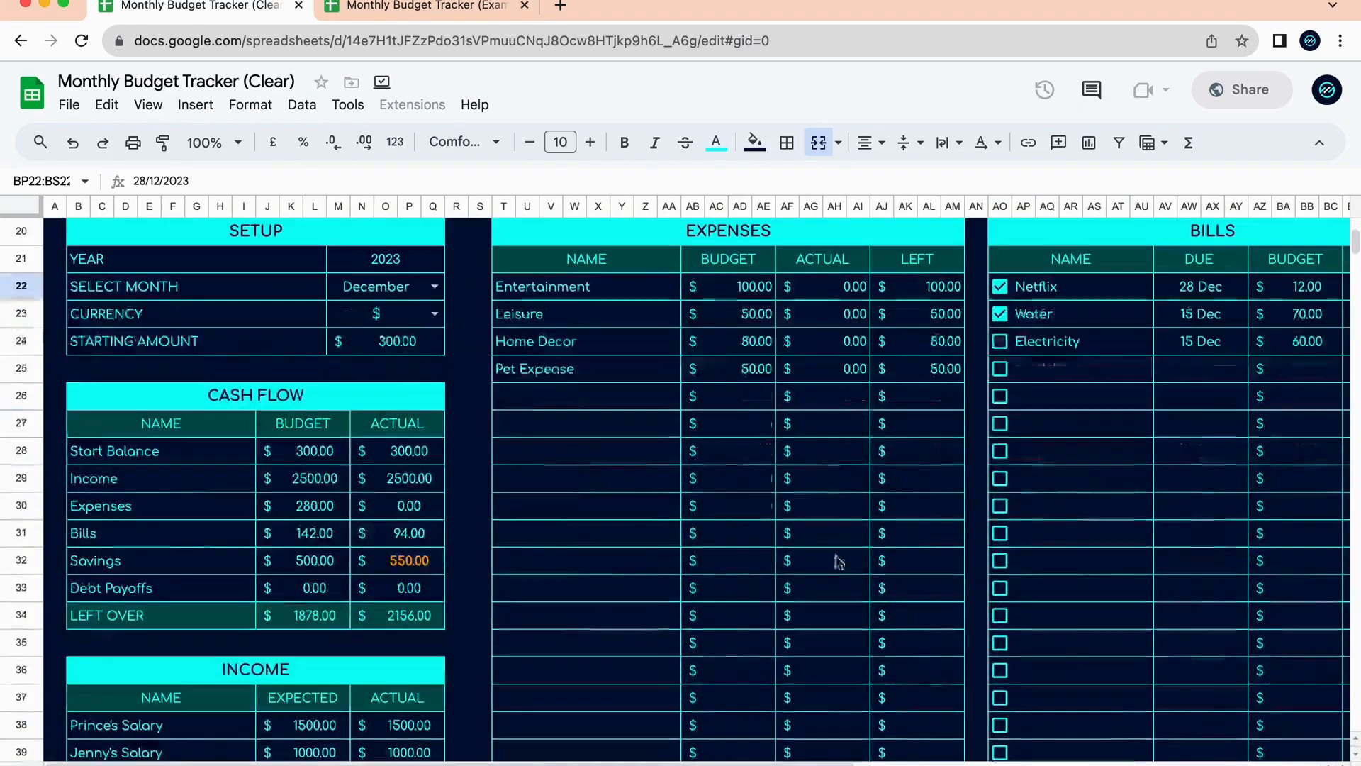
click(407, 294)
scroll(709, 333, right, 5)
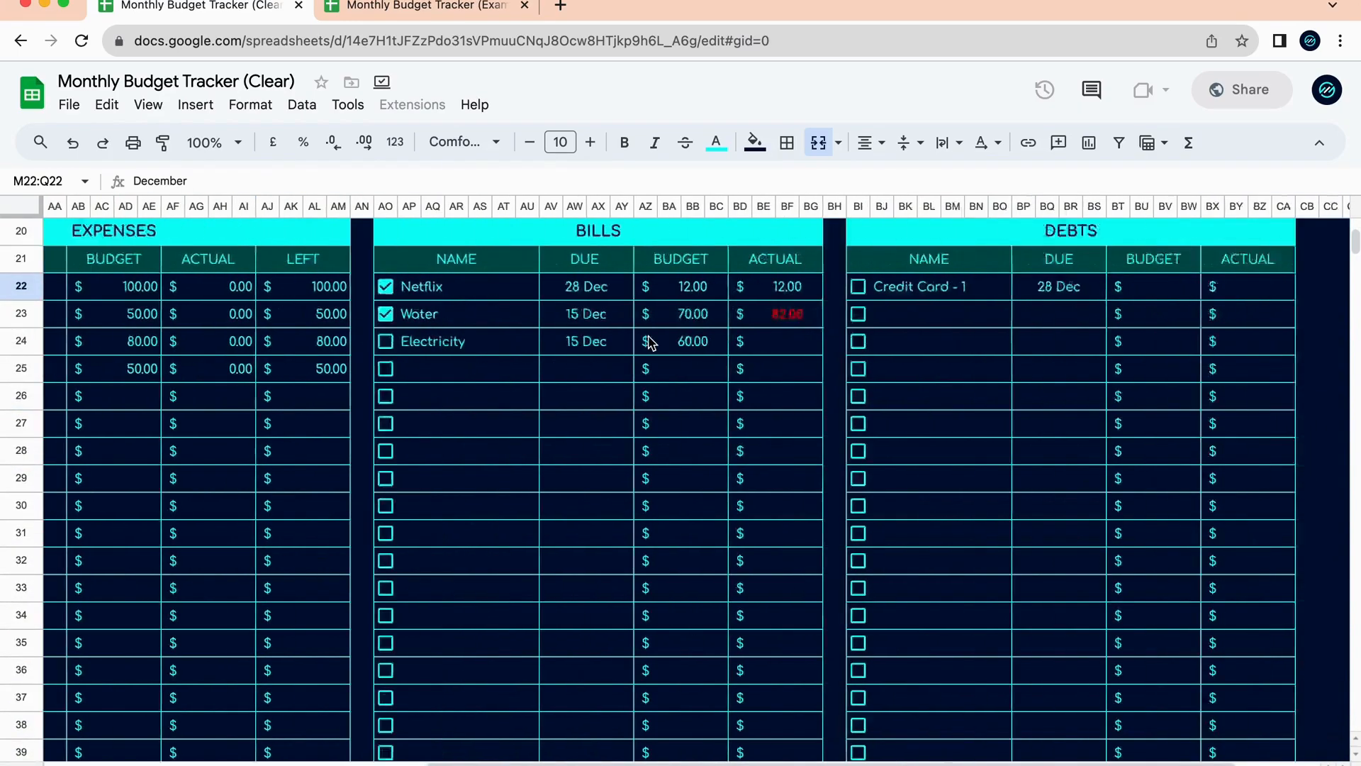
click(943, 312)
Set the budget of the Credit Card - 1 debt to 250.
click(1011, 286)
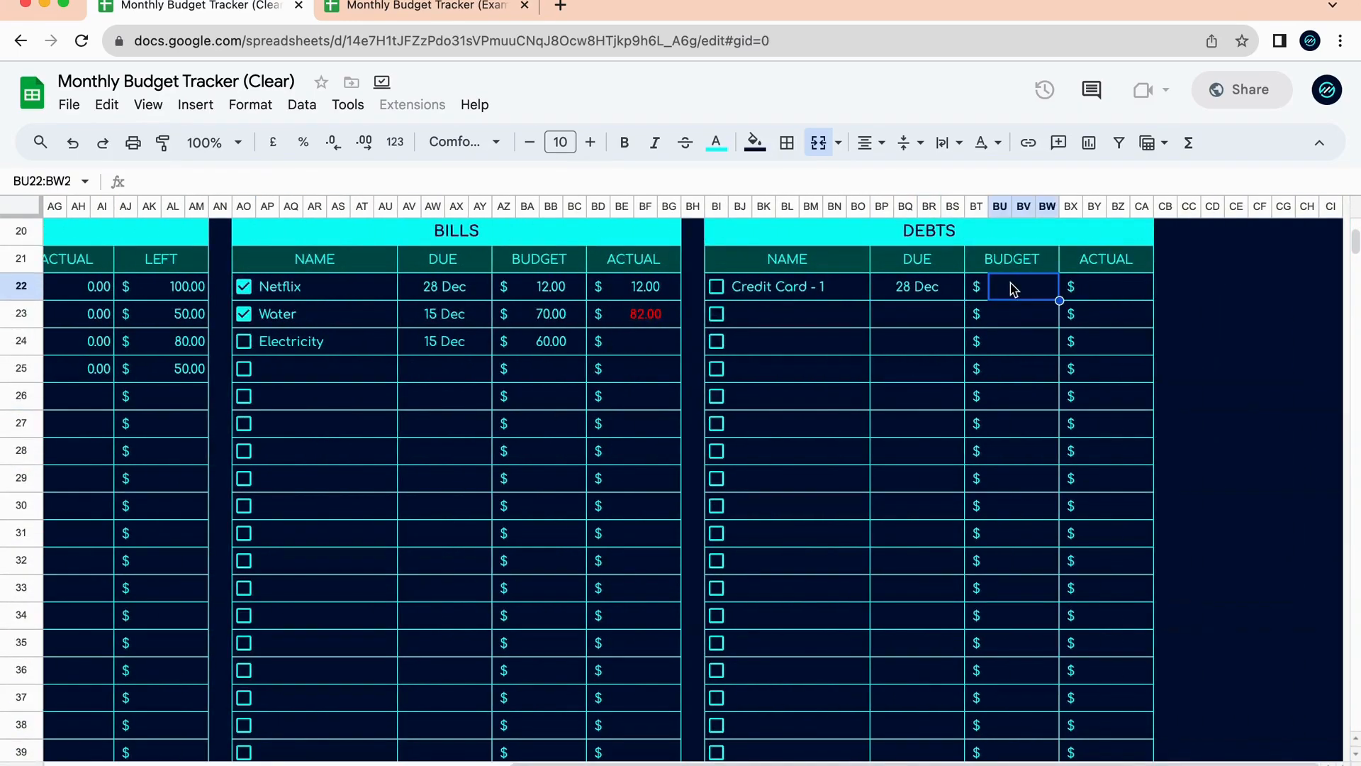
scroll(1003, 381, up, 5)
scroll(1004, 383, up, 1)
scroll(1005, 383, down, 3)
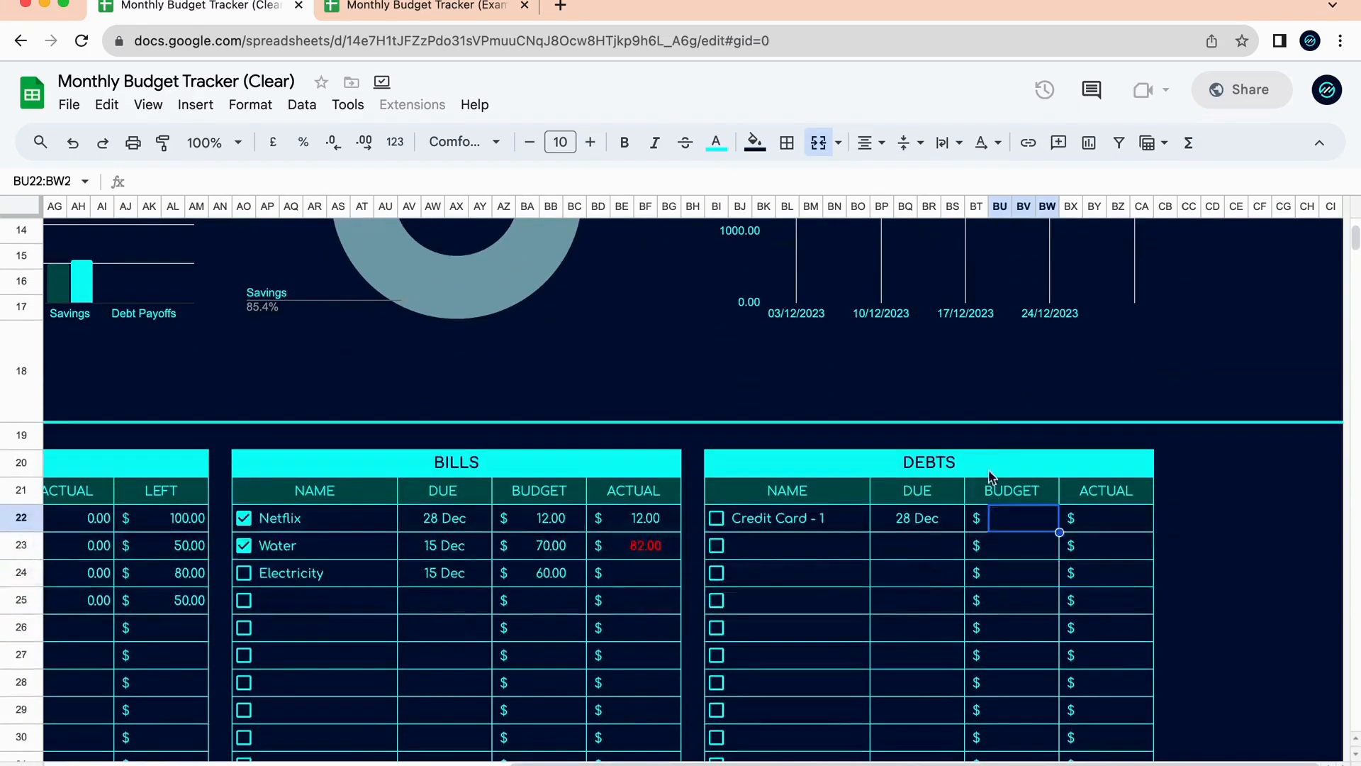
scroll(1073, 539, up, 2)
scroll(1074, 539, left, 1)
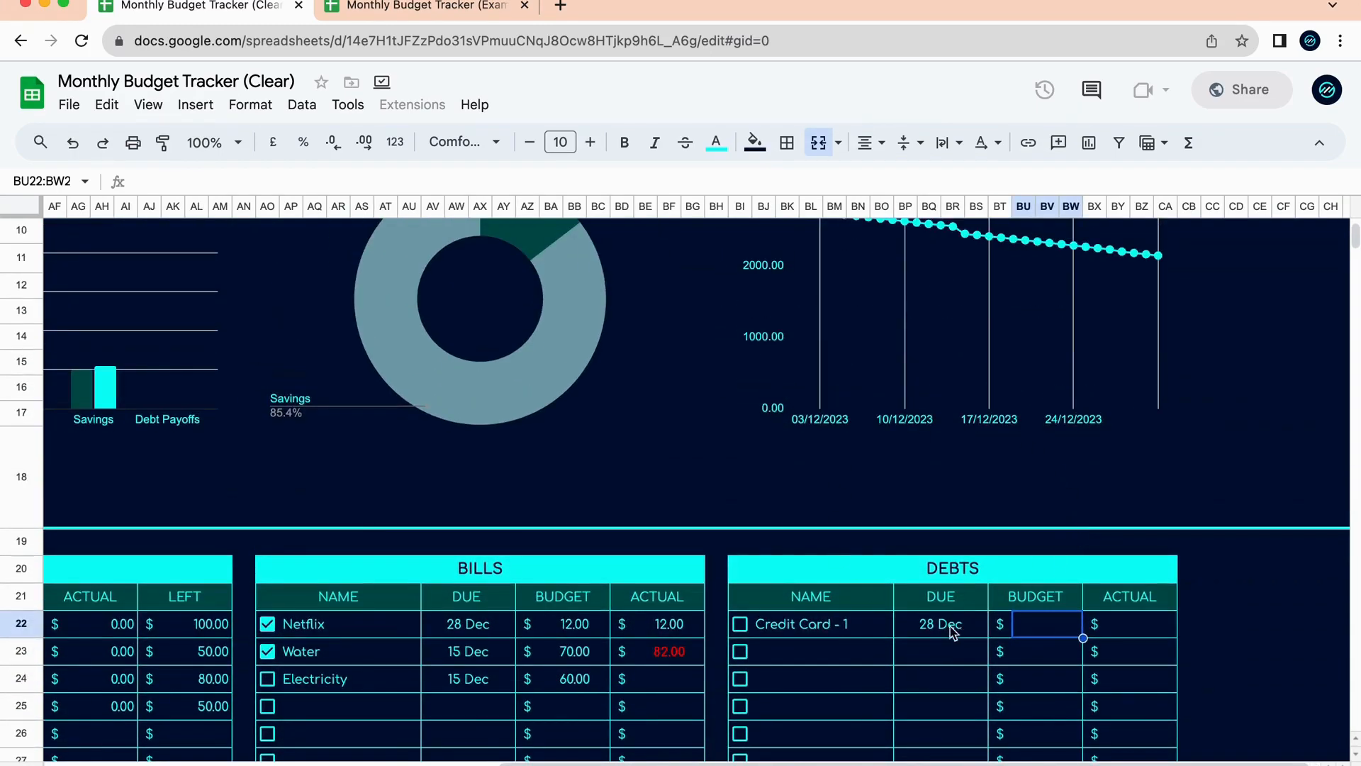
double_click(1044, 633)
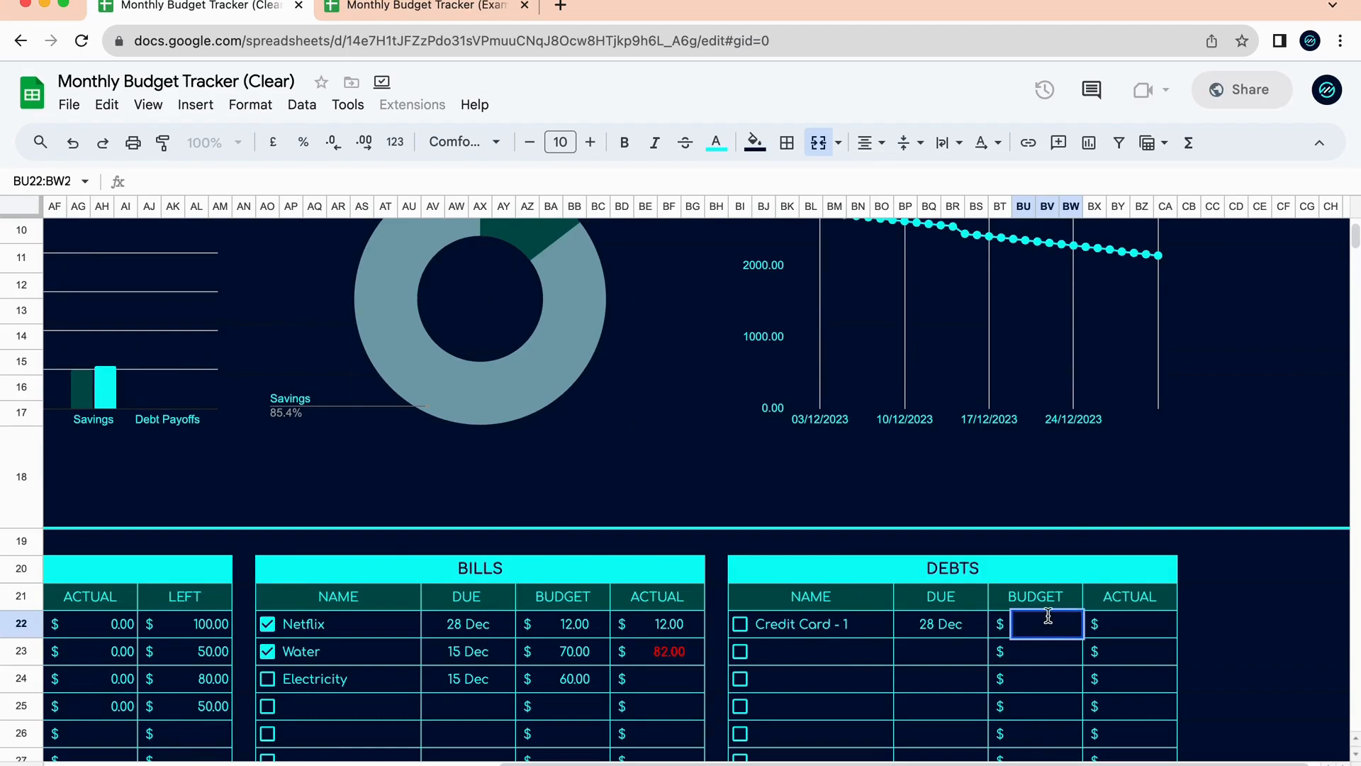
key(Return)
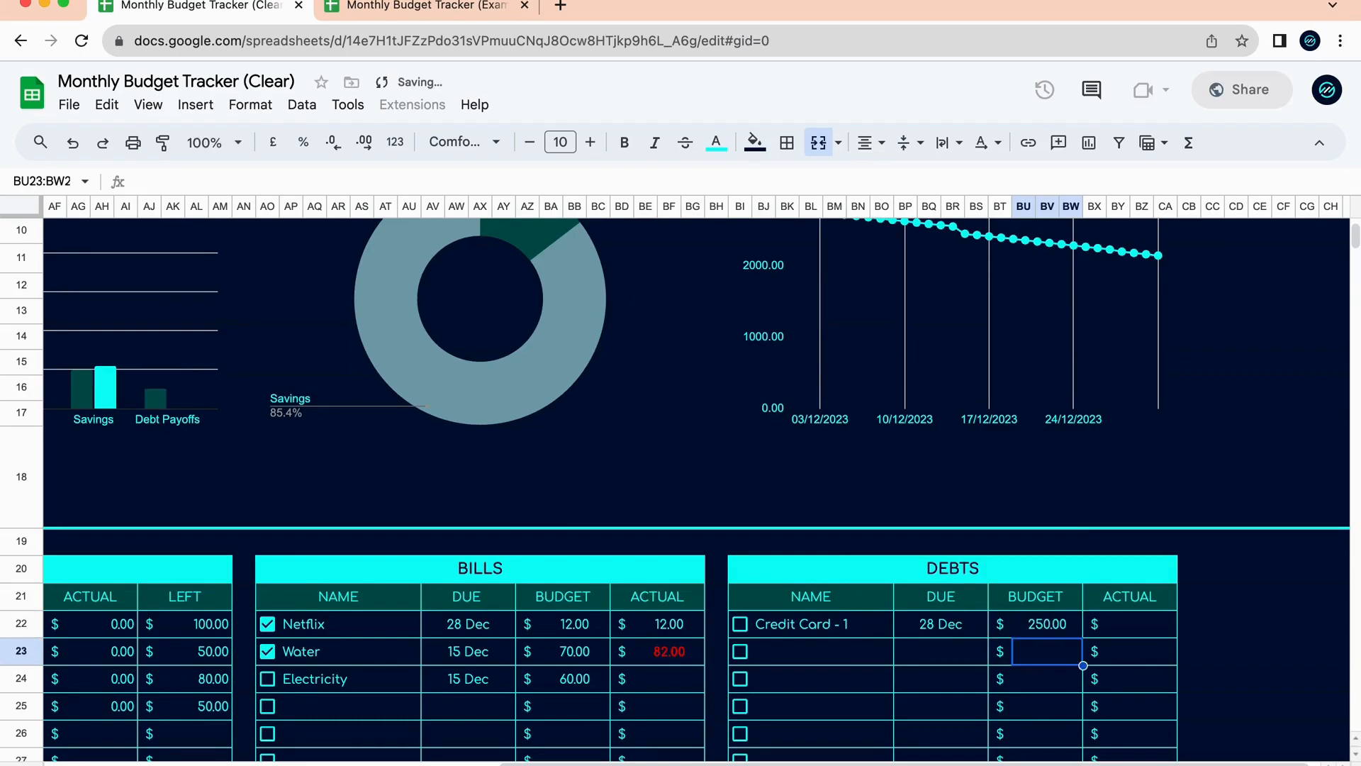
Set the actual amount of Credit Card - 1 to 250 and tick the debt as paid.
scroll(1067, 653, down, 1)
right_click(1067, 651)
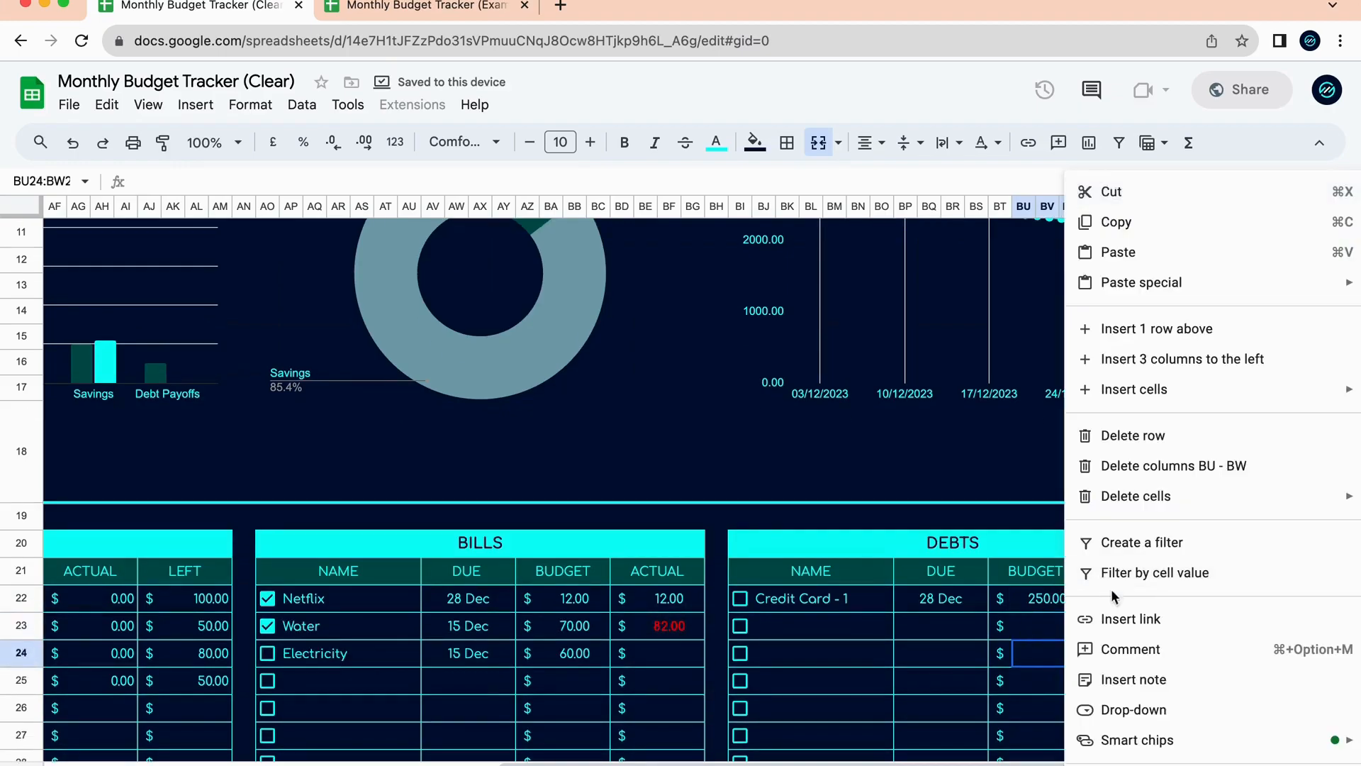
click(984, 634)
click(1124, 600)
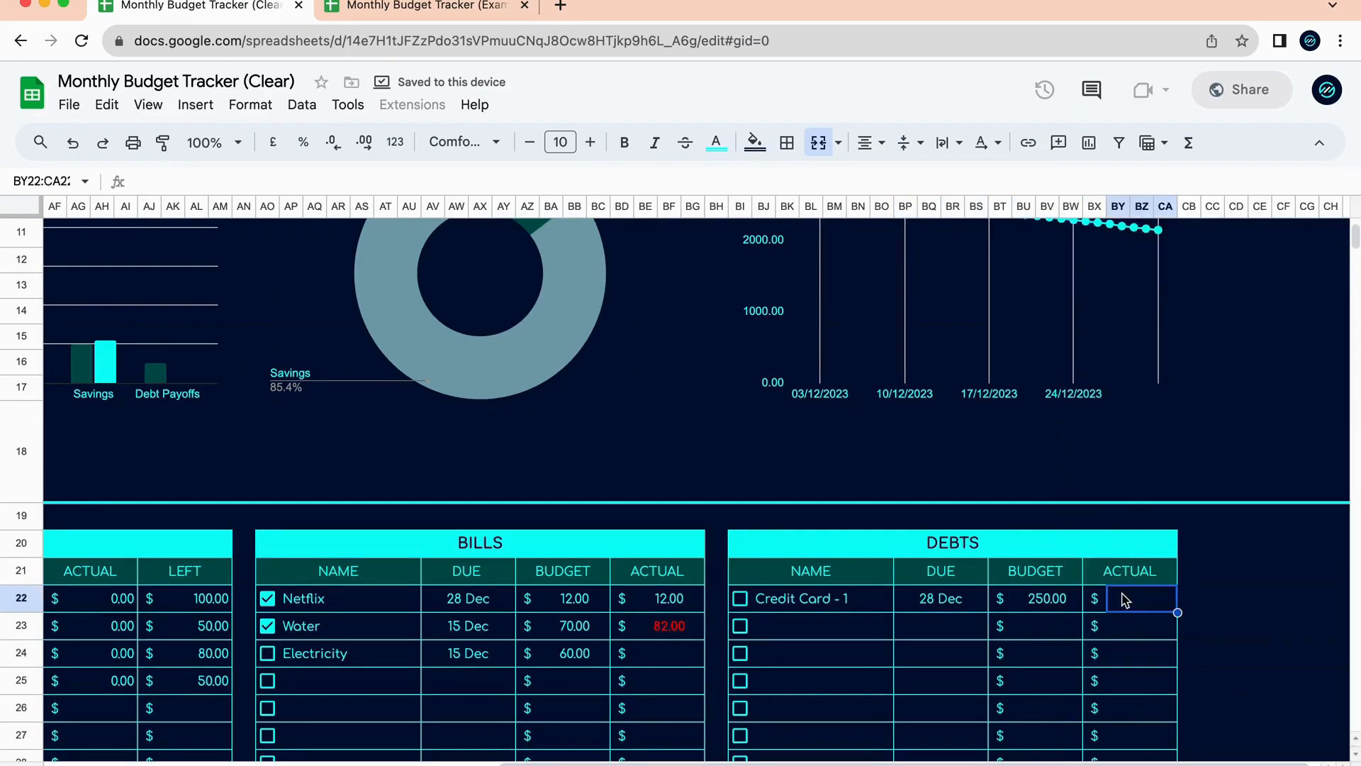
text(250)
key(Return)
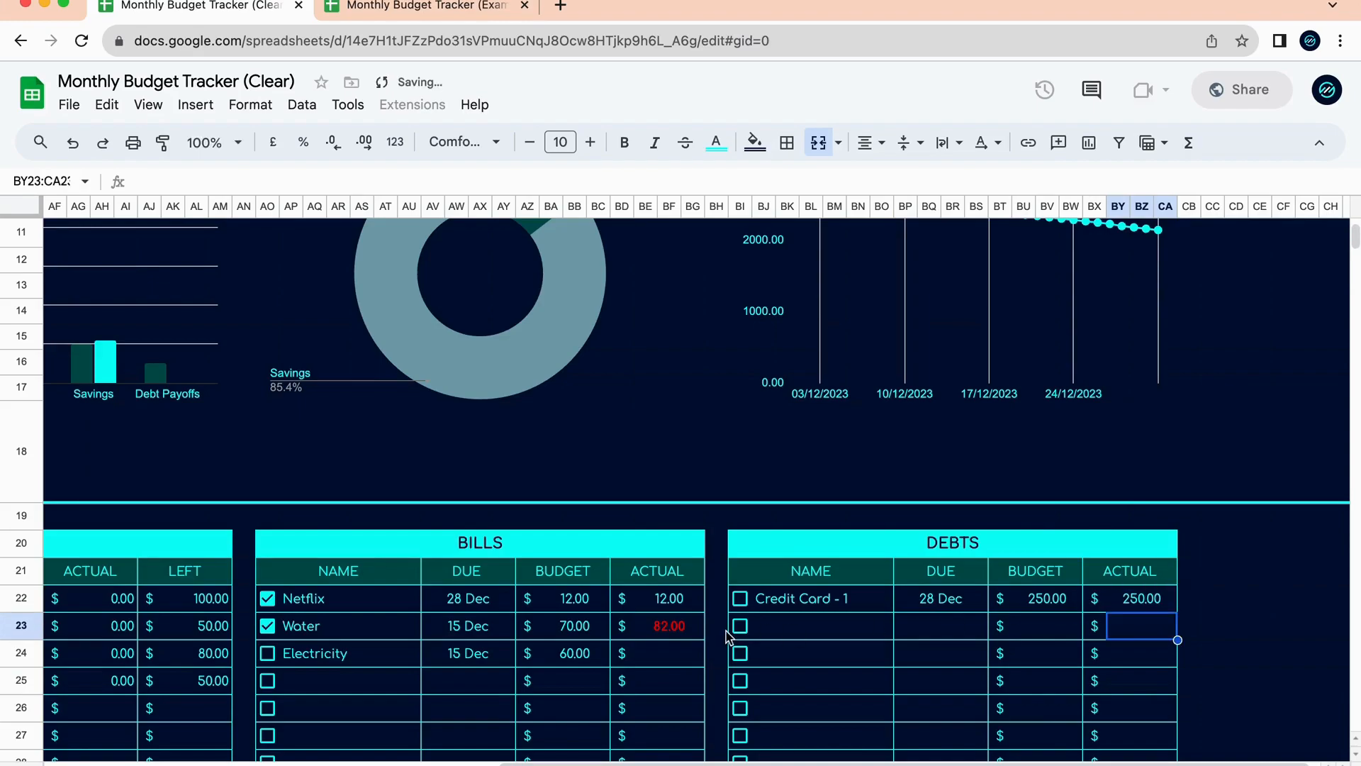
click(740, 601)
Name the second entry in the Debts table Credit Card - 2.
click(799, 634)
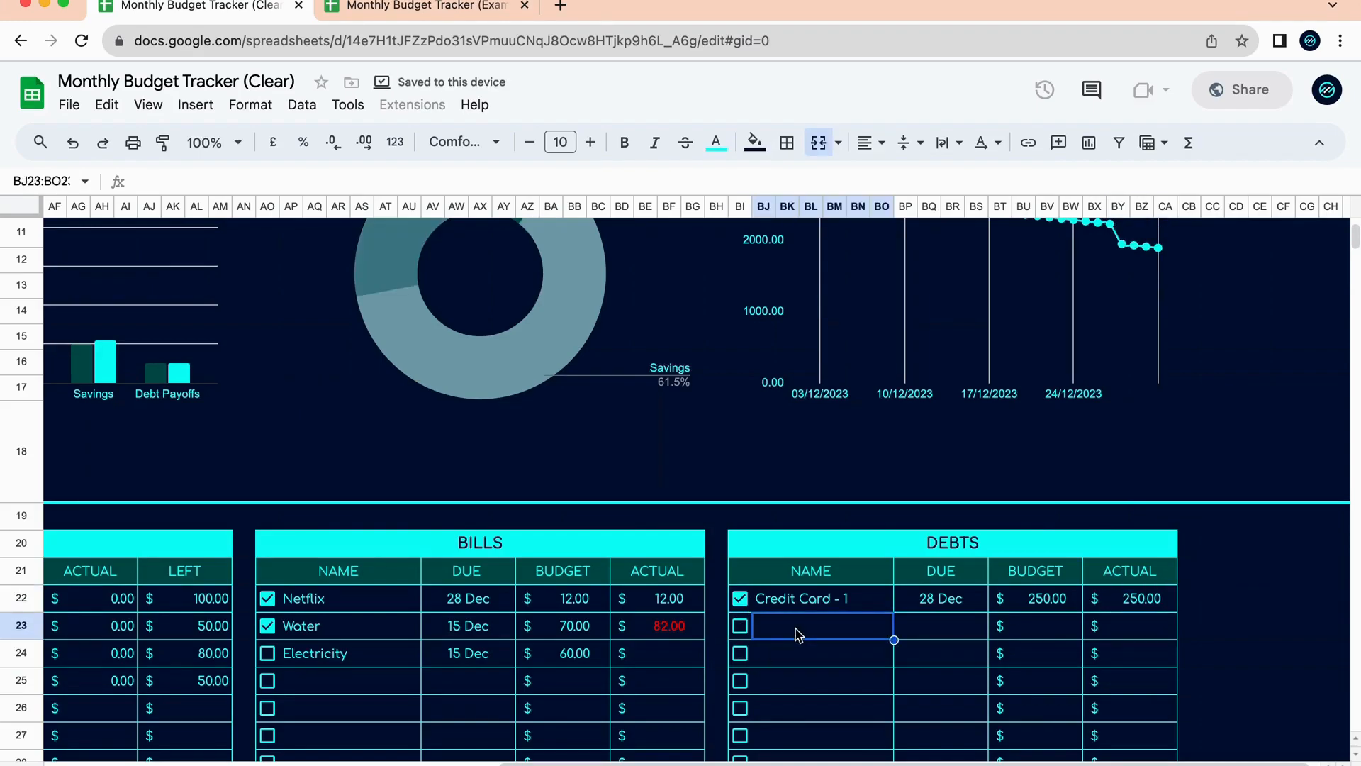
scroll(799, 633, up, 1)
scroll(815, 603, down, 3)
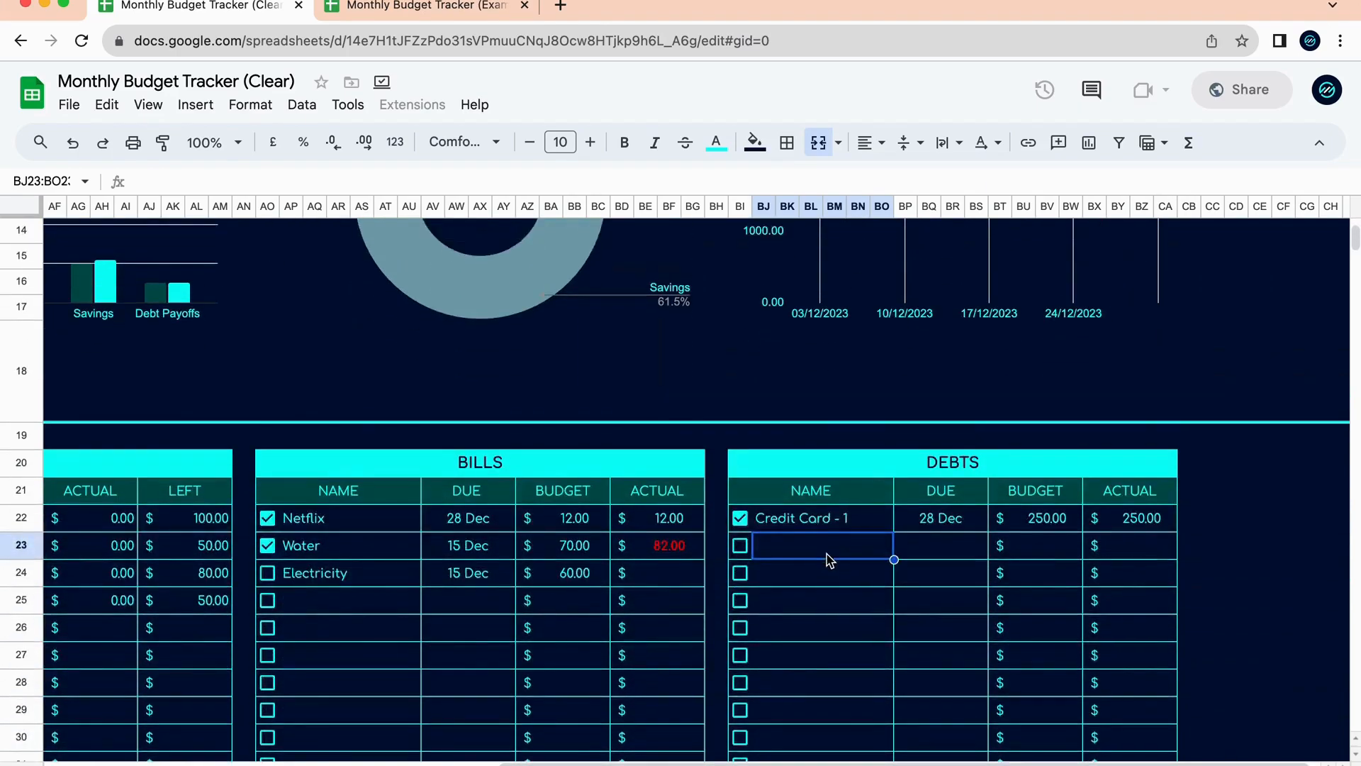
scroll(829, 560, up, 5)
scroll(830, 560, left, 1)
scroll(1000, 371, up, 1)
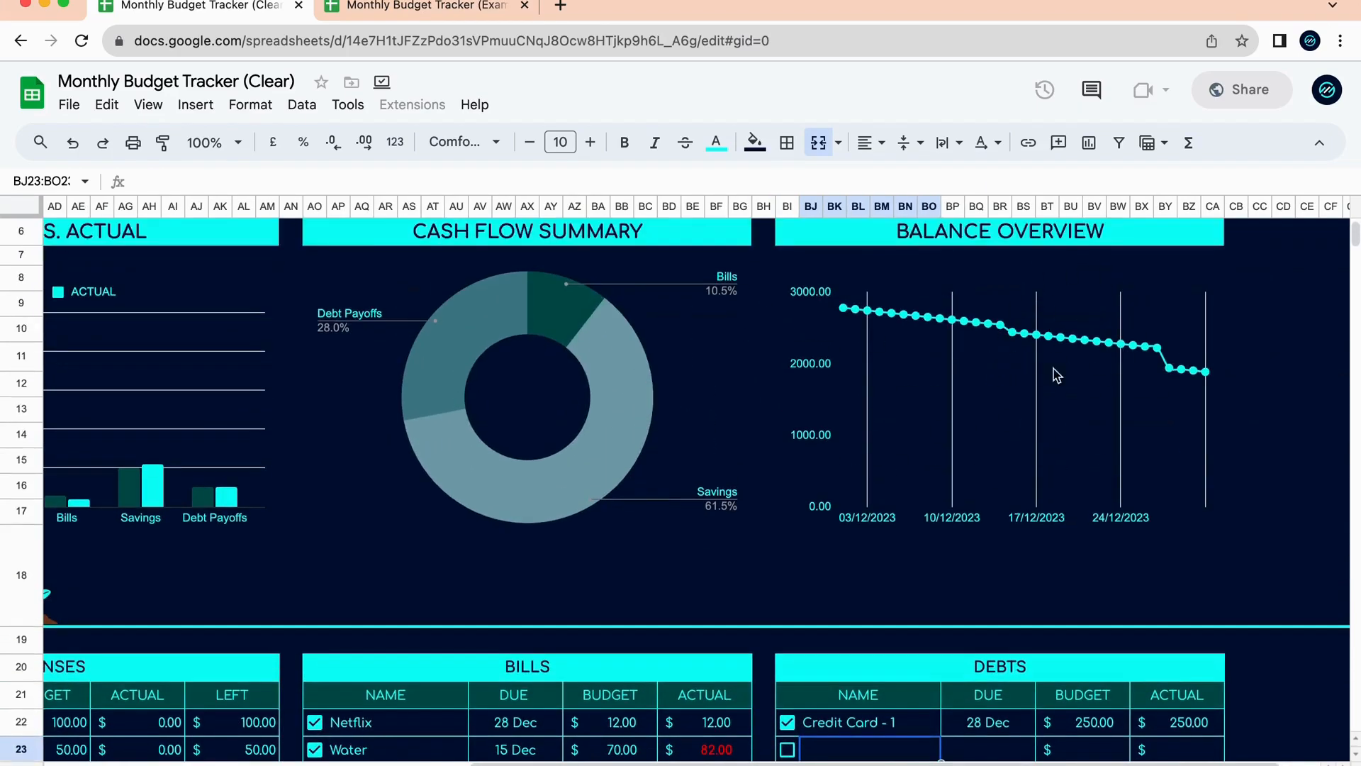
scroll(1153, 403, down, 5)
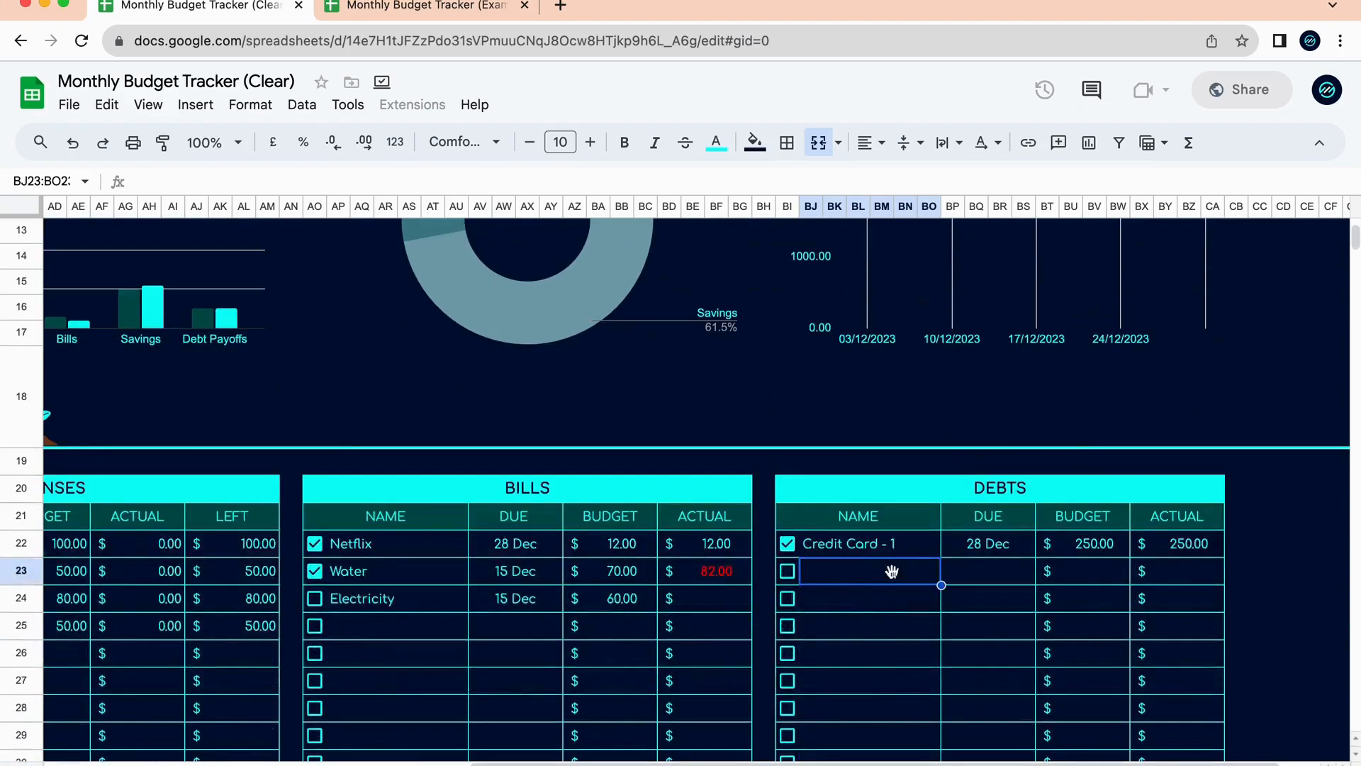
text(Cre)
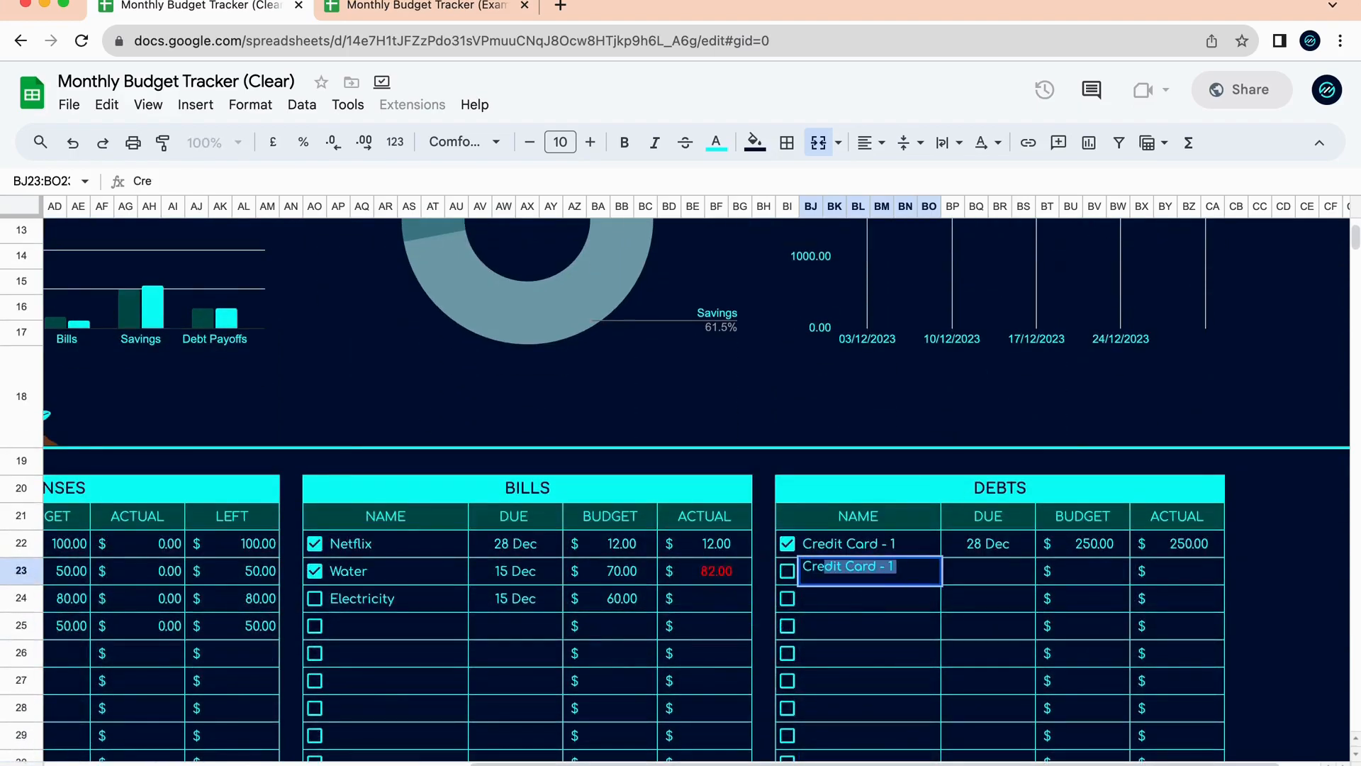
text(dit Card)
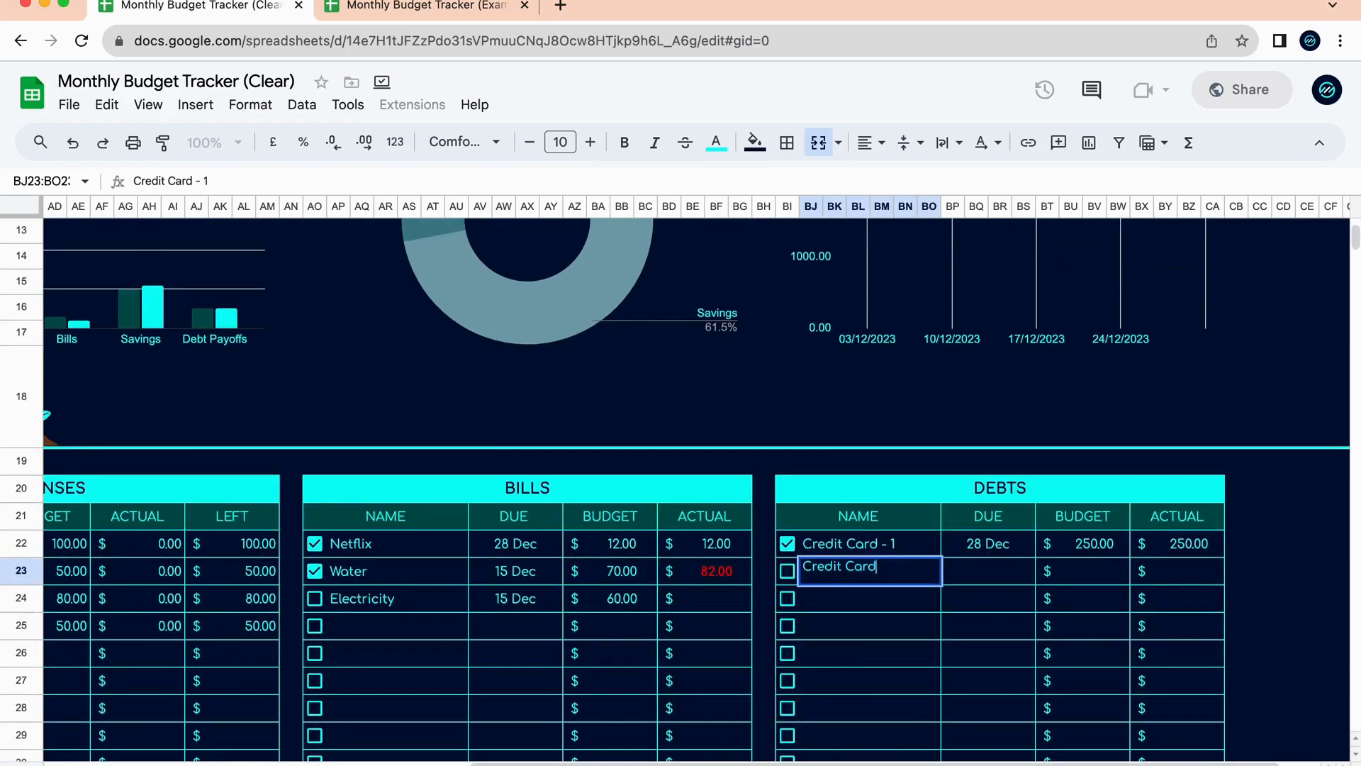
text( - 2)
Set the due date of the Credit Card - 2 debt to 25 Dec and its budget to 200.
click(975, 575)
text(2)
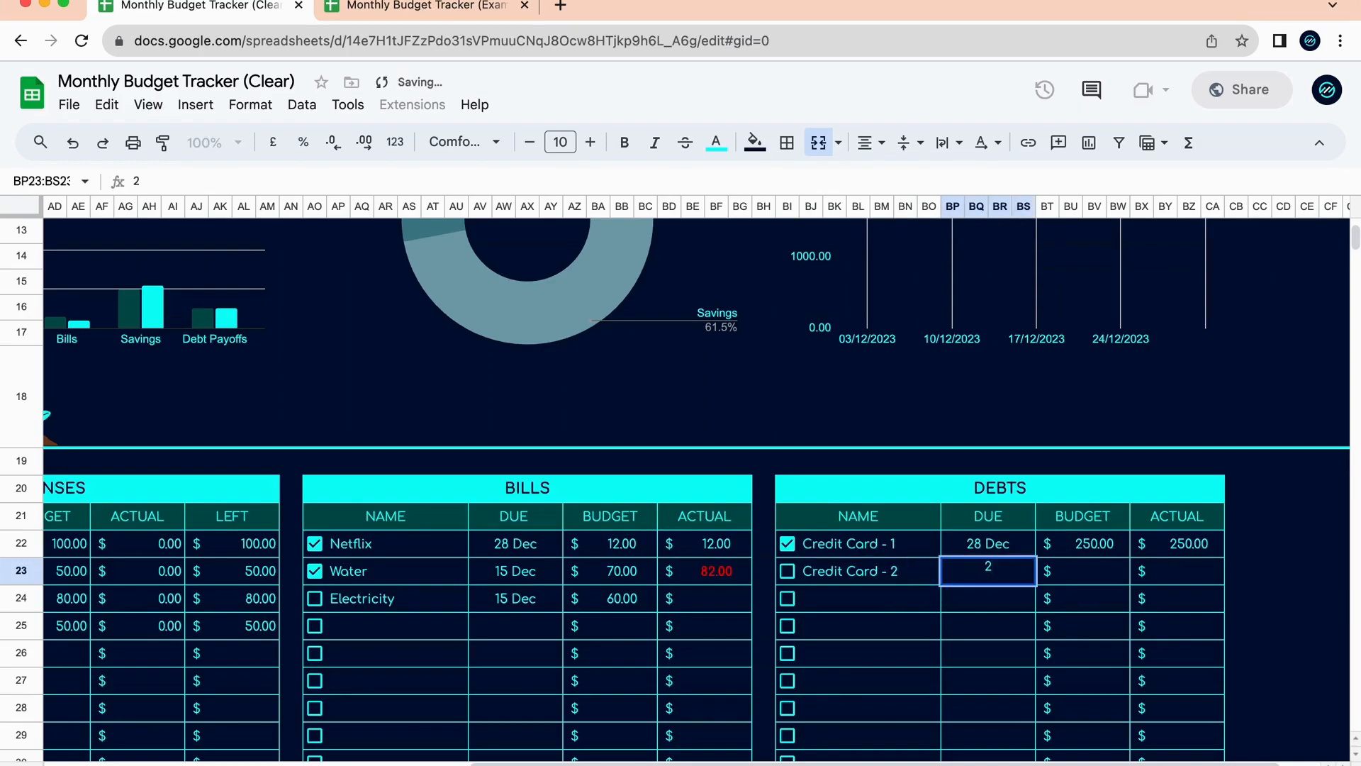
text(5 Dec)
key(Return)
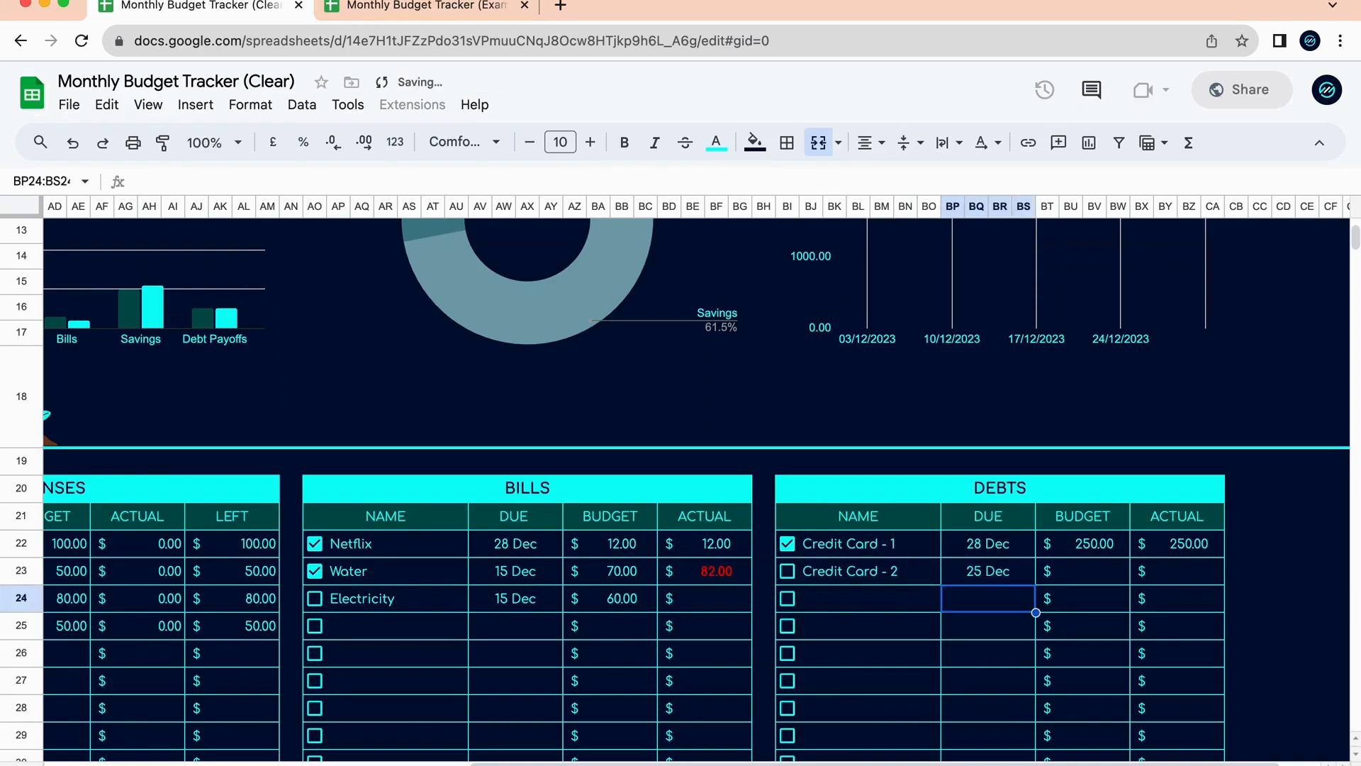
click(1078, 569)
text(200)
key(Return)
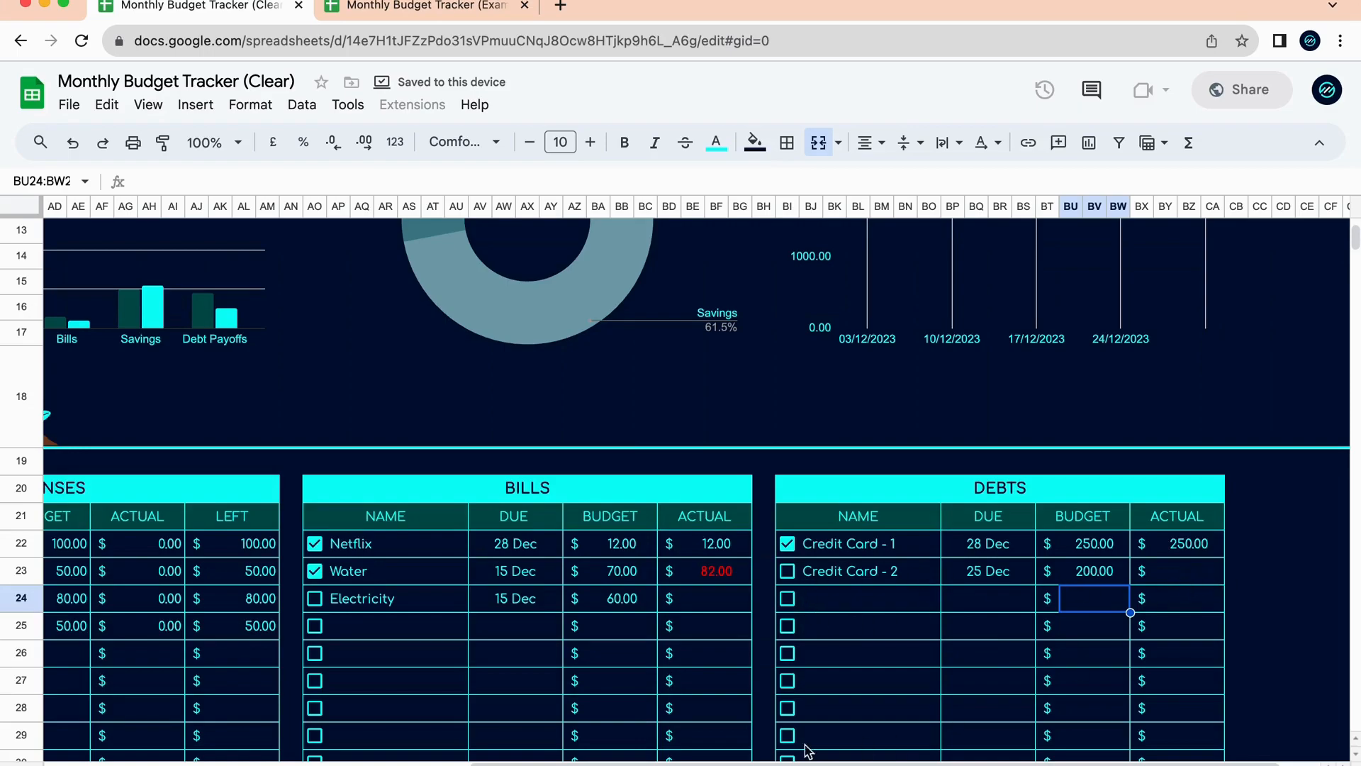
Start the first Transaction Log entry with the date 5 Dec and the category Entertainment.
scroll(574, 678, left, 15)
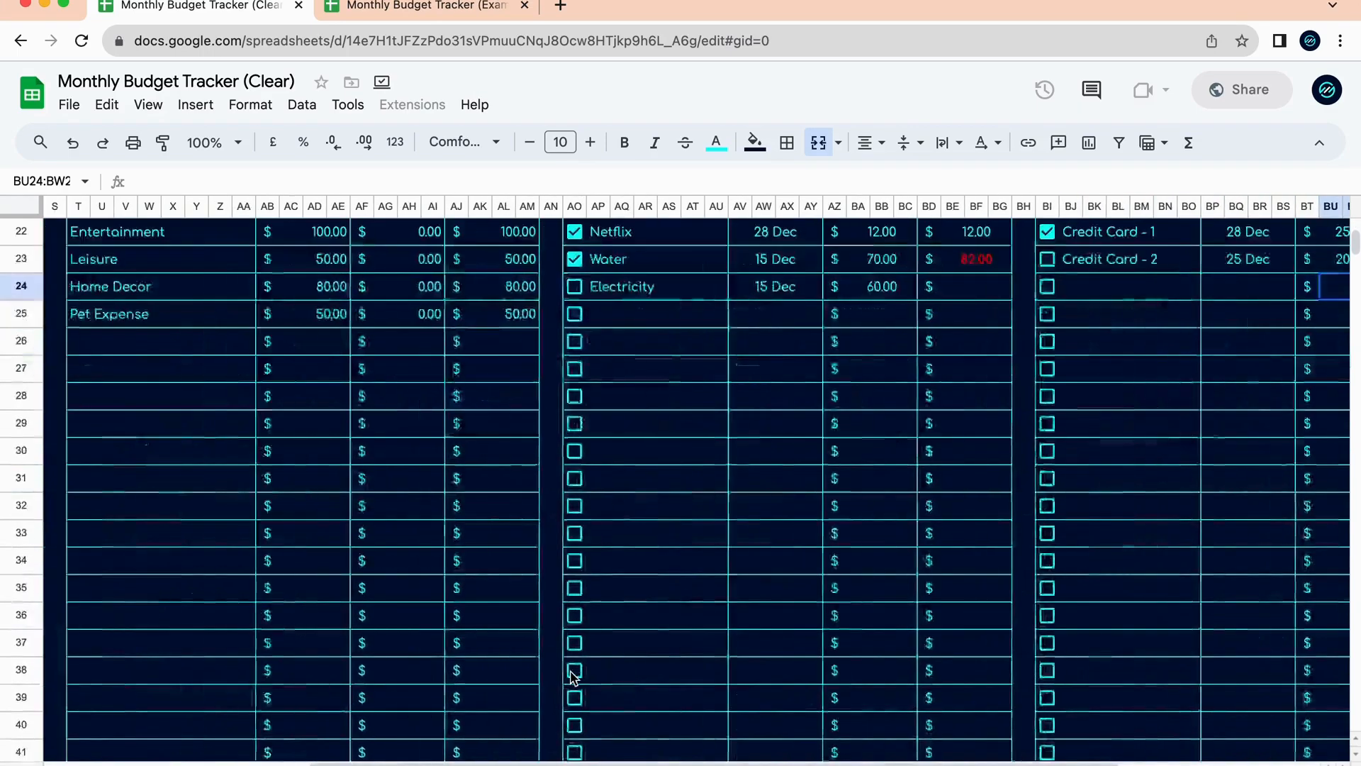
scroll(574, 678, down, 1)
scroll(575, 678, right, 2)
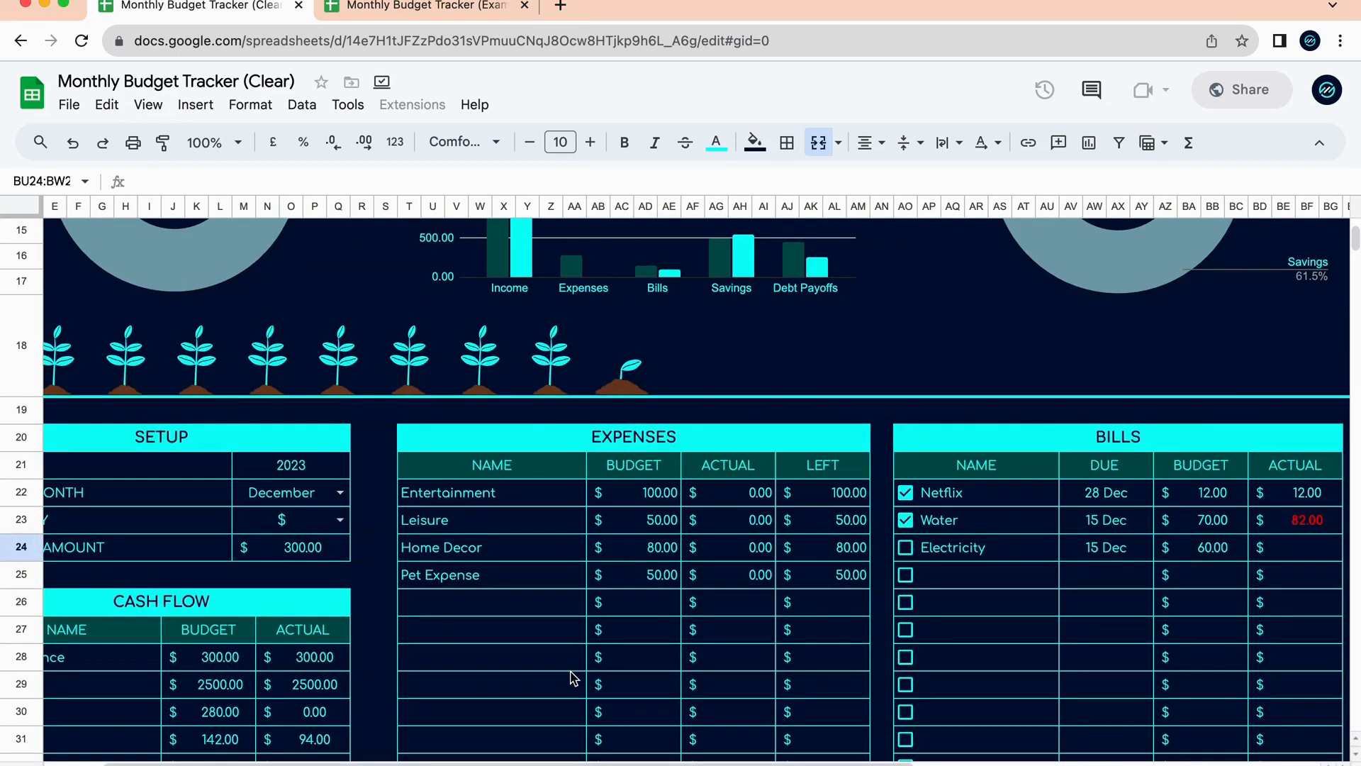
scroll(575, 679, down, 20)
scroll(574, 679, left, 2)
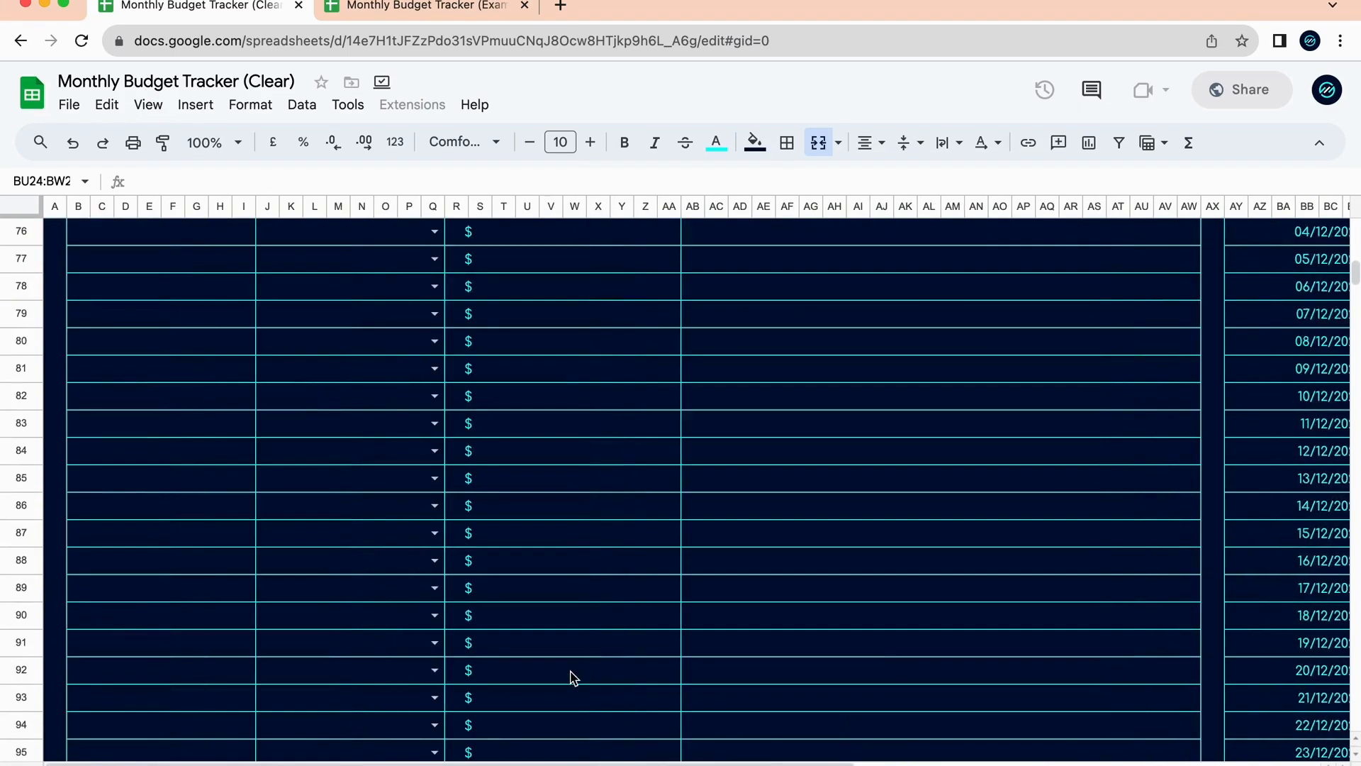
scroll(574, 678, up, 5)
click(188, 649)
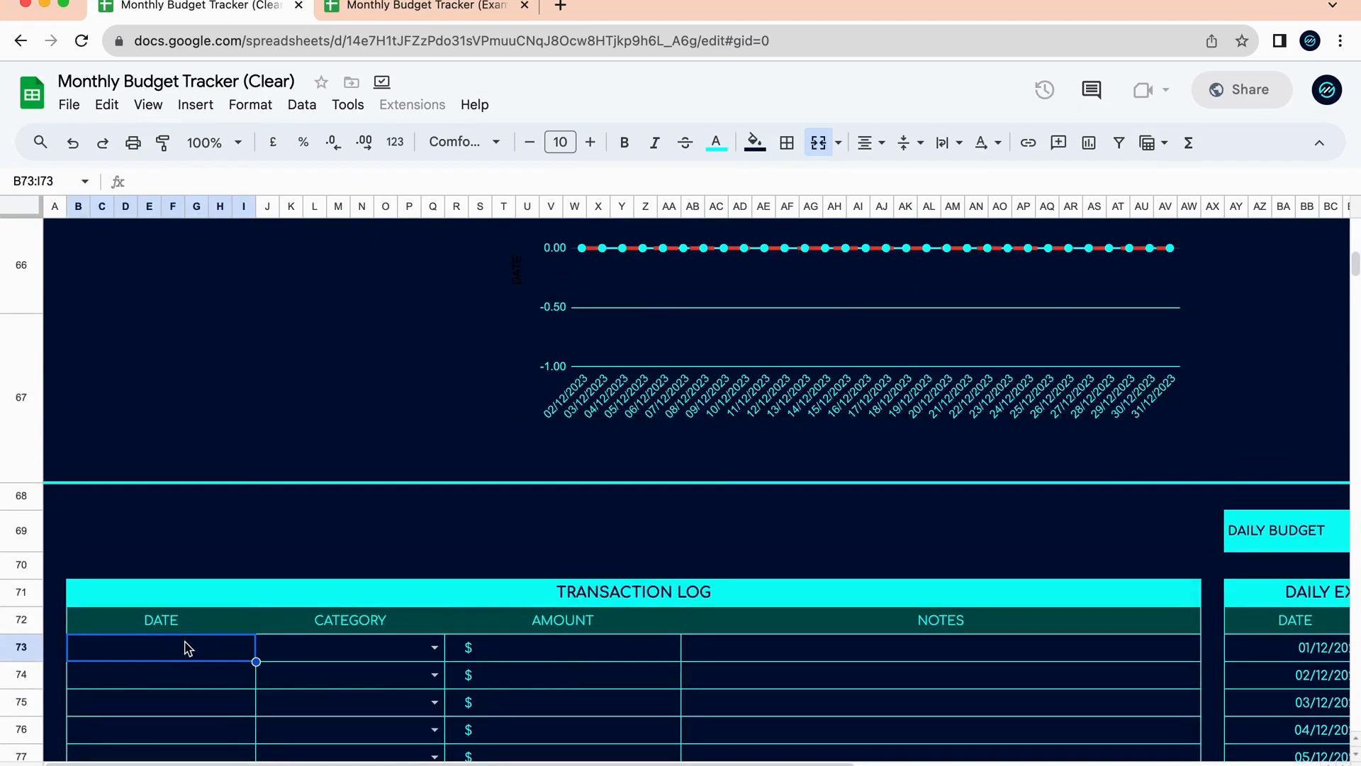
text(5 Dec)
key(Return)
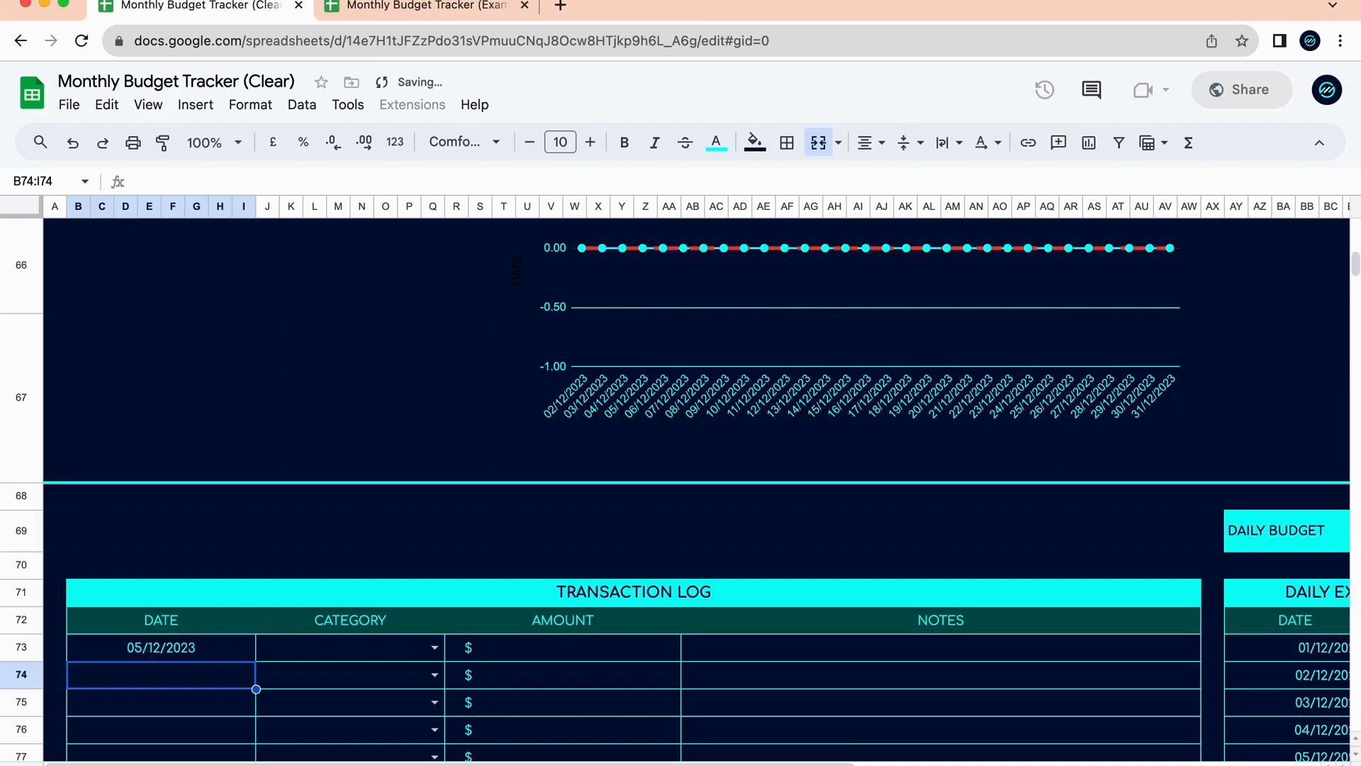
click(425, 646)
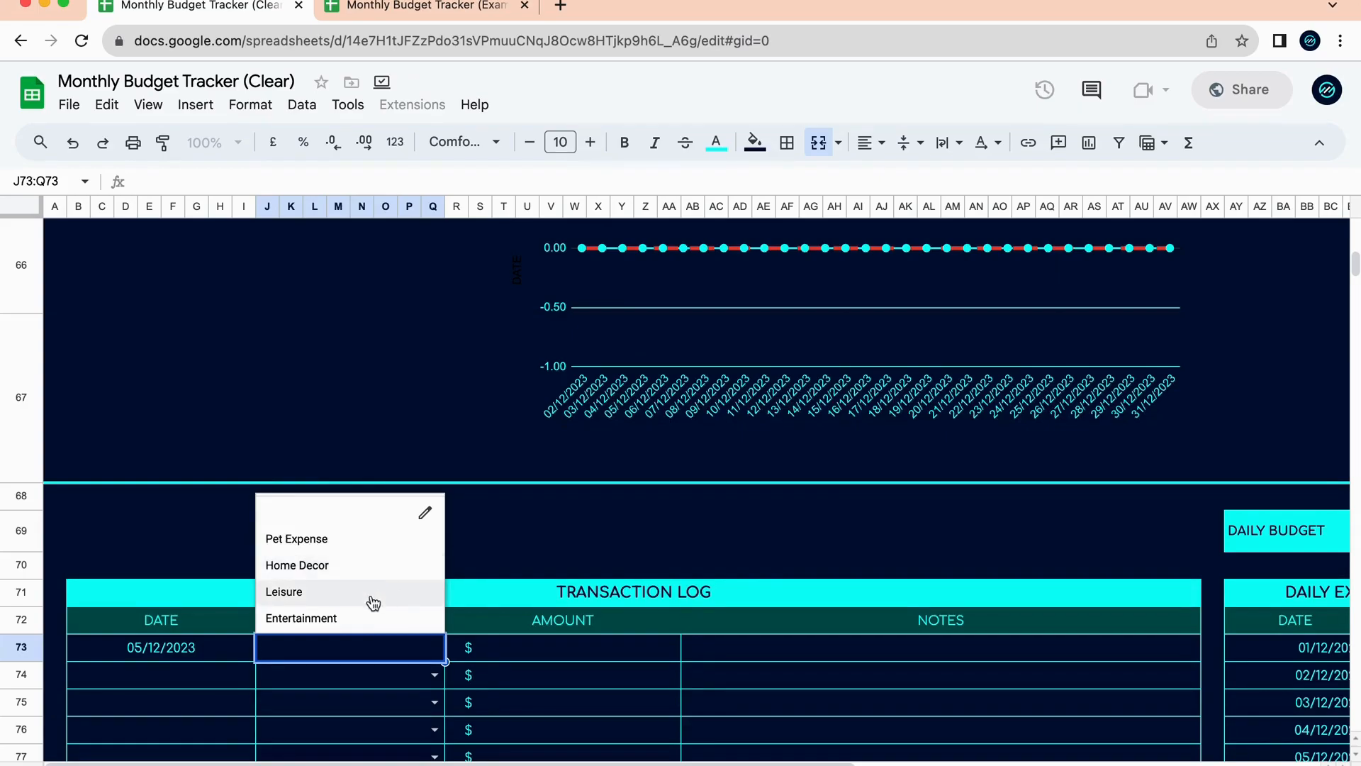
click(397, 618)
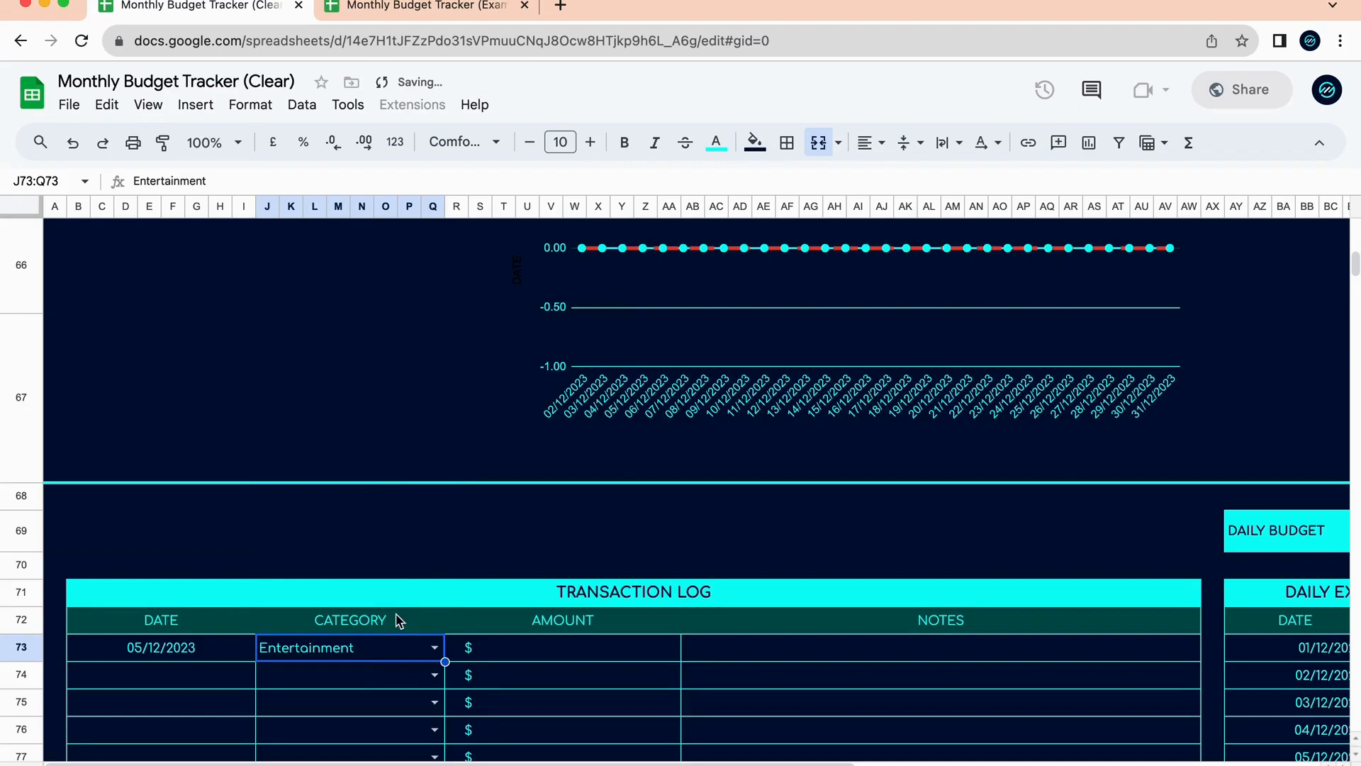
Set the amount of the Entertainment transaction to 35 and add the note "Concert Ticket".
click(527, 649)
text(35)
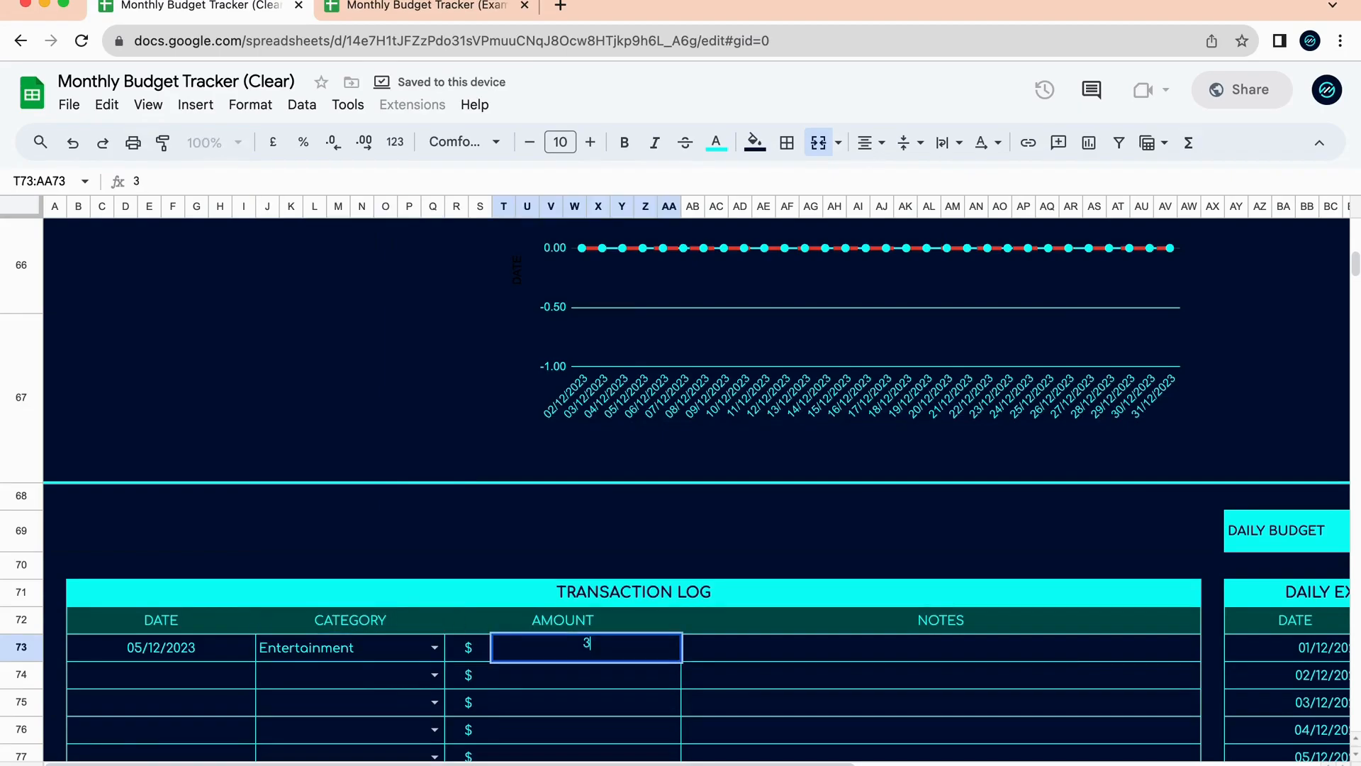
key(Return)
click(750, 651)
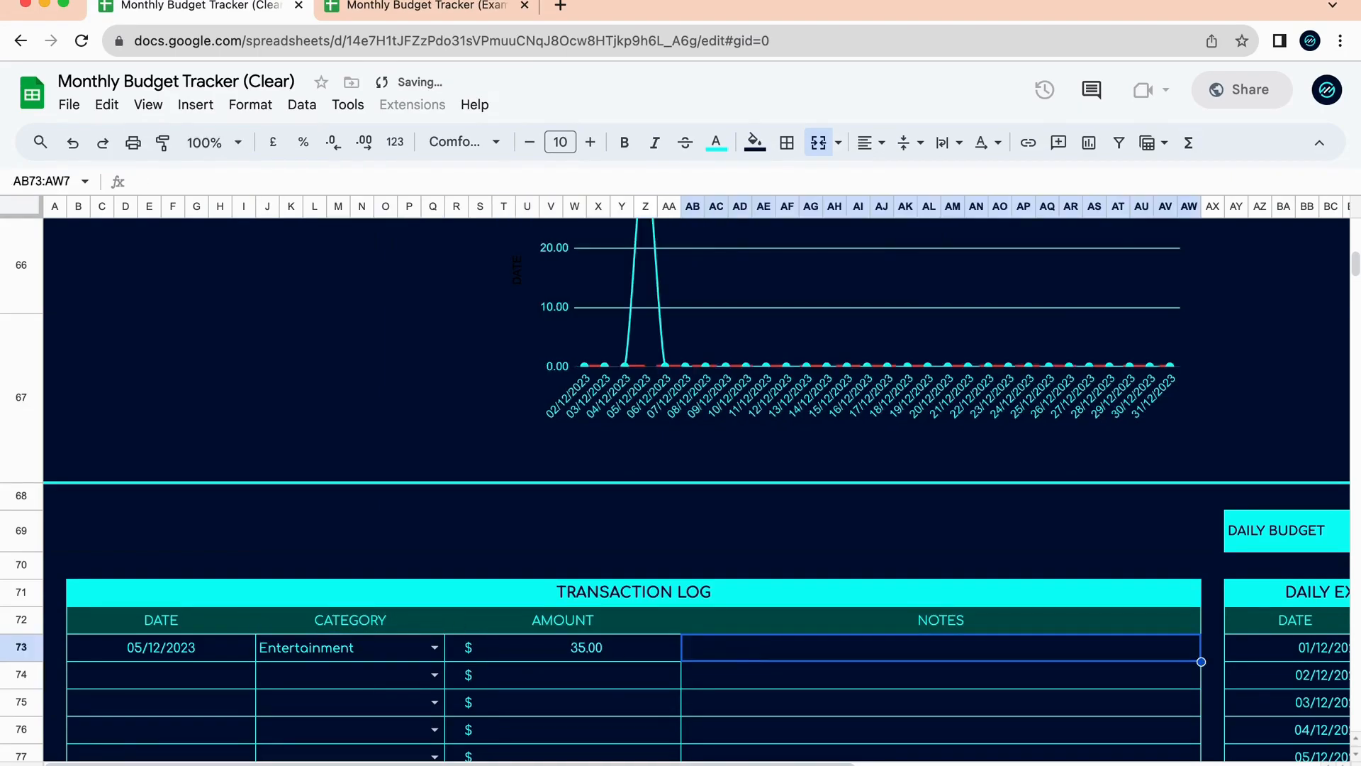
text(Concert Ticke)
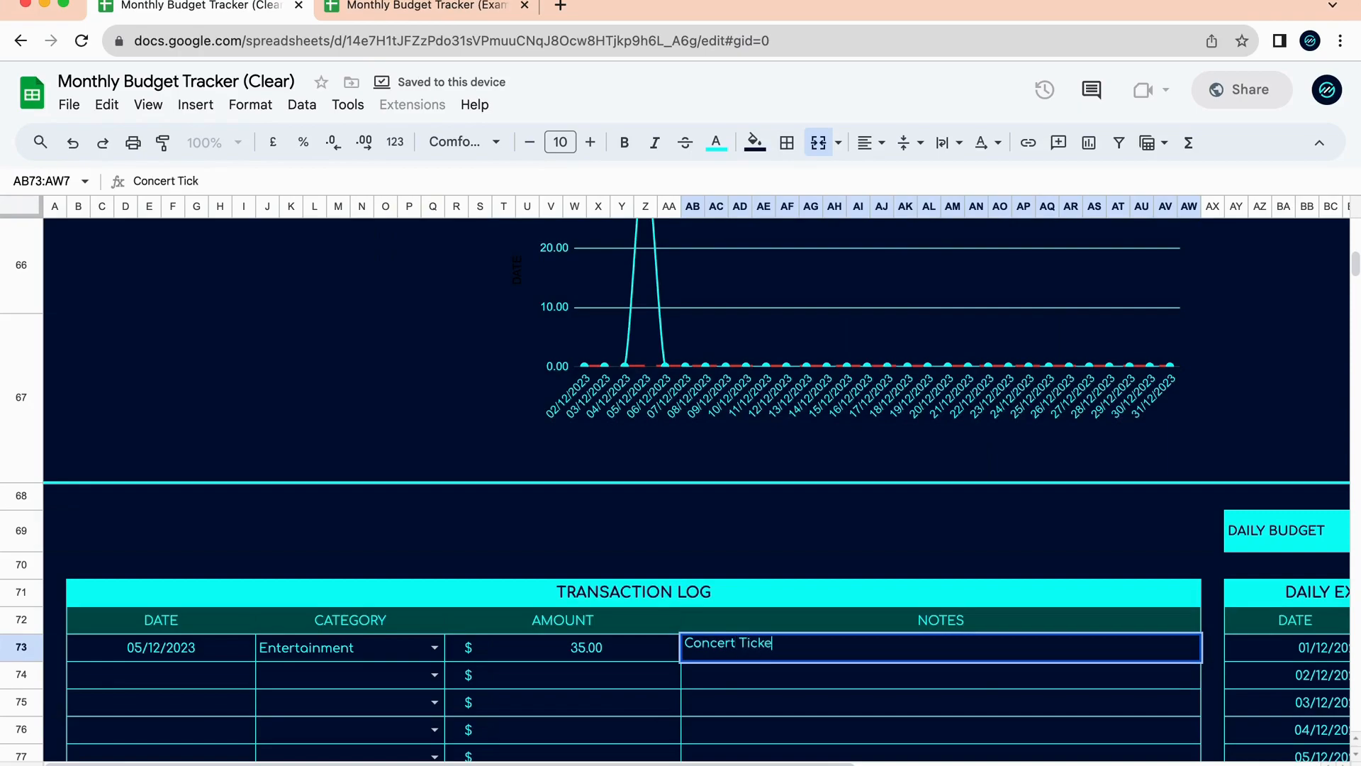
Log a second transaction dated 6 Dec in the Leisure category with an amount of 50.
click(219, 677)
text(6 Dec)
key(Return)
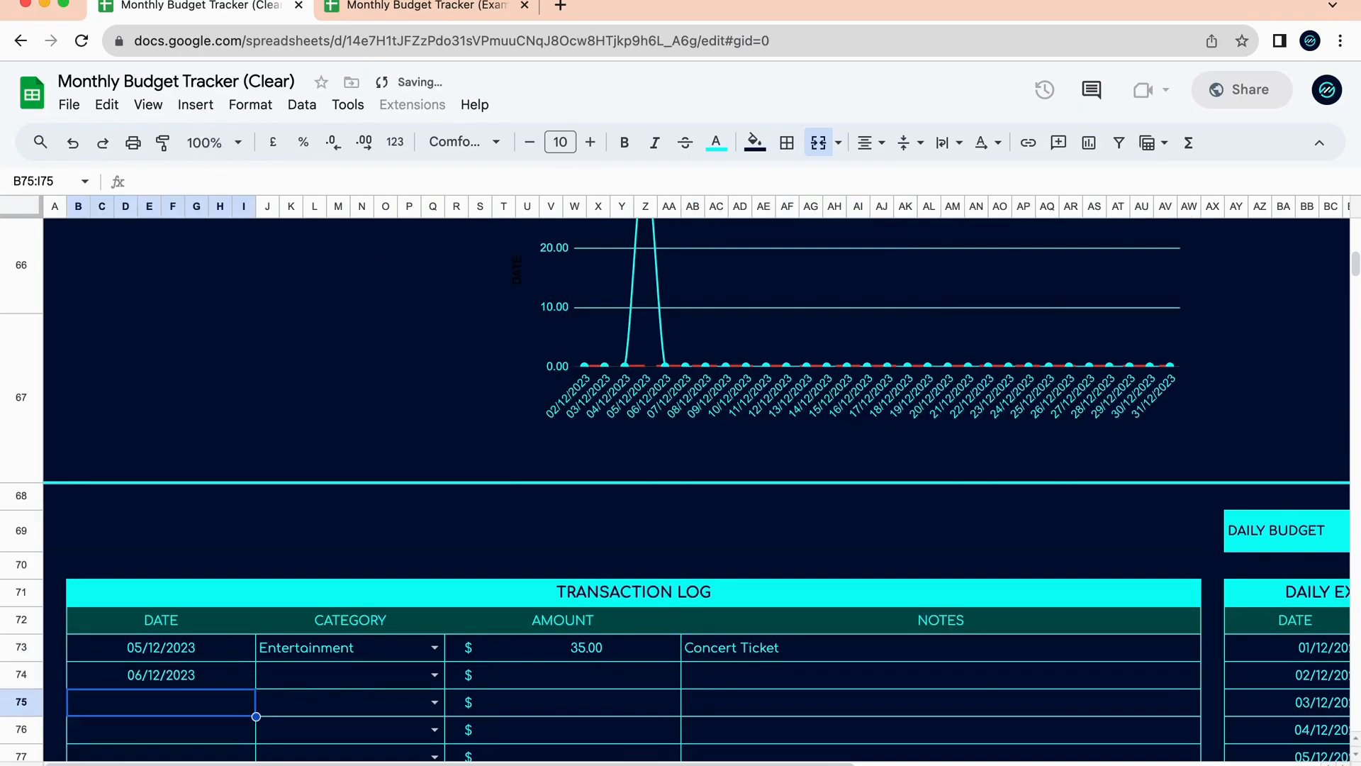
click(421, 676)
click(360, 620)
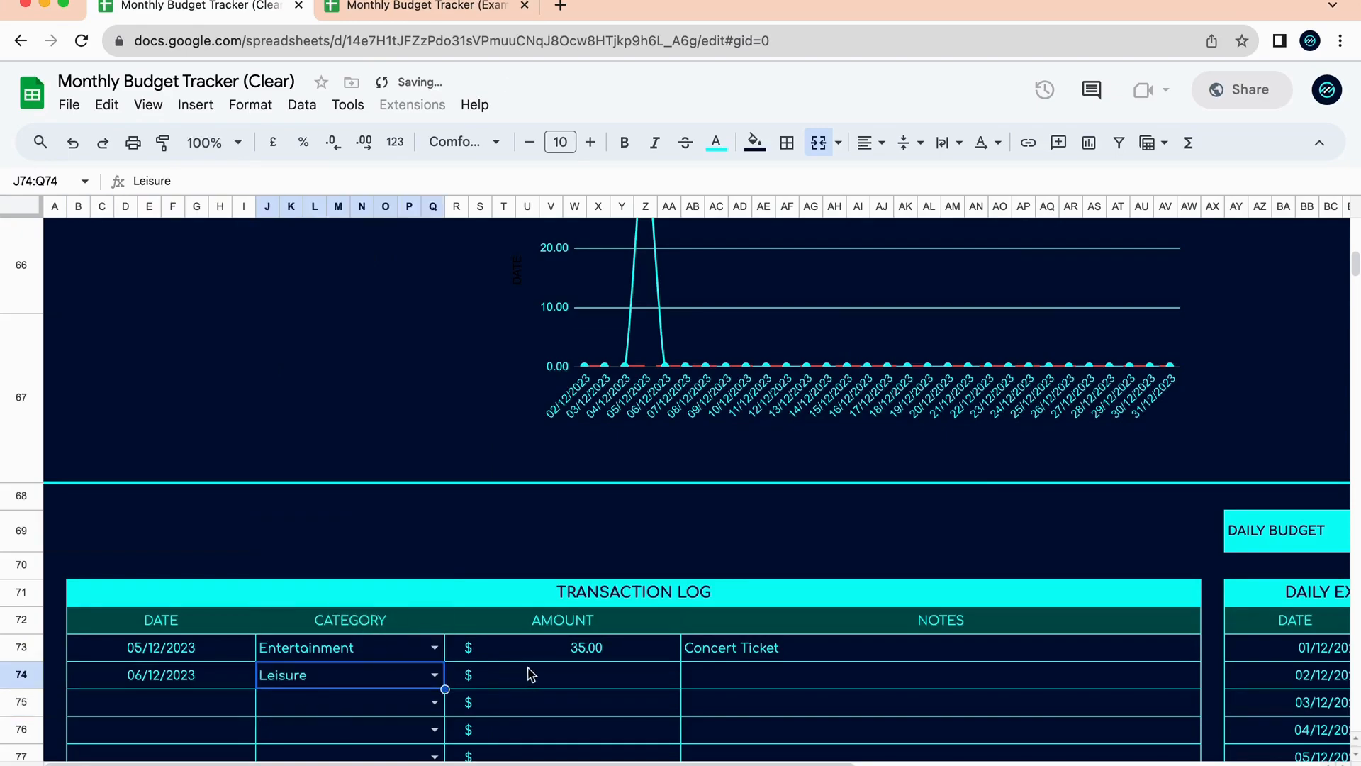
click(552, 677)
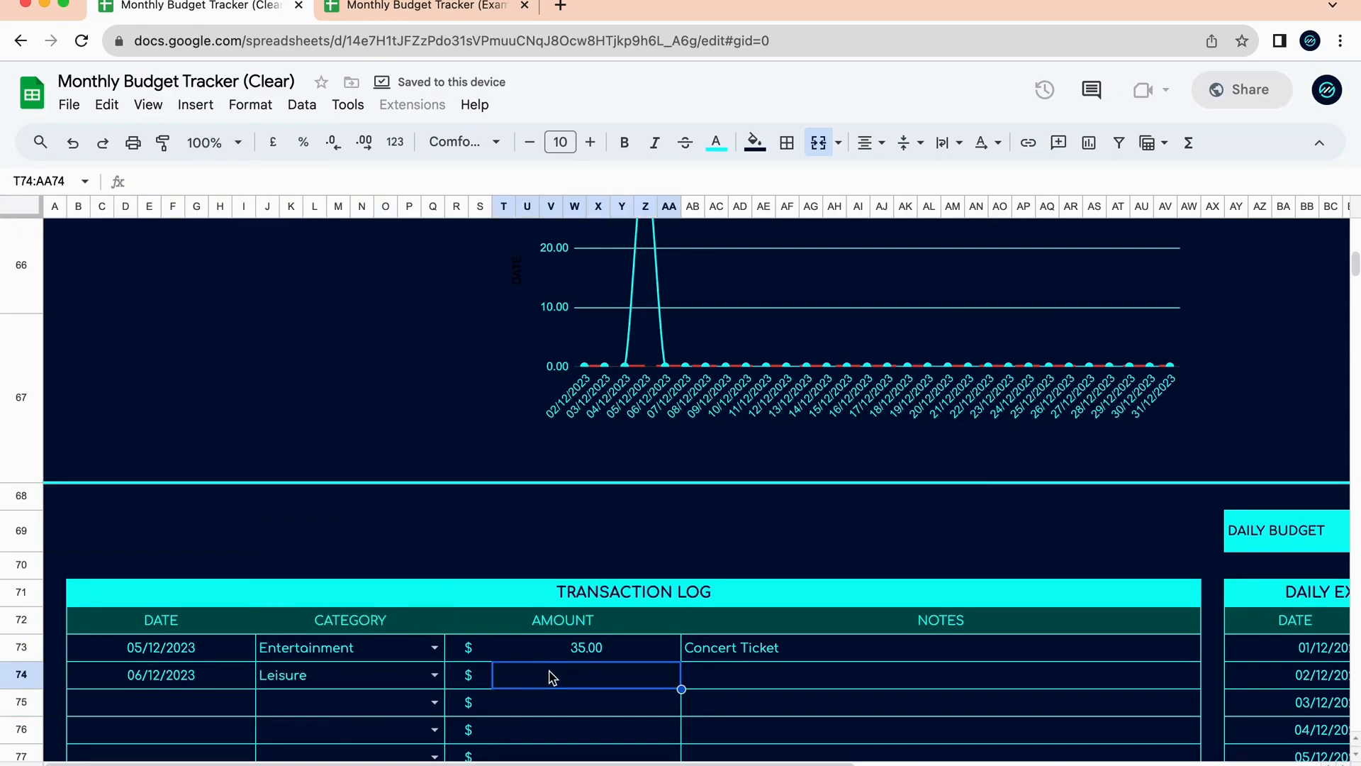
text(50)
key(Return)
Add the note "Bought an umbrella so that I could tan o the beach" to the Leisure transaction.
click(730, 680)
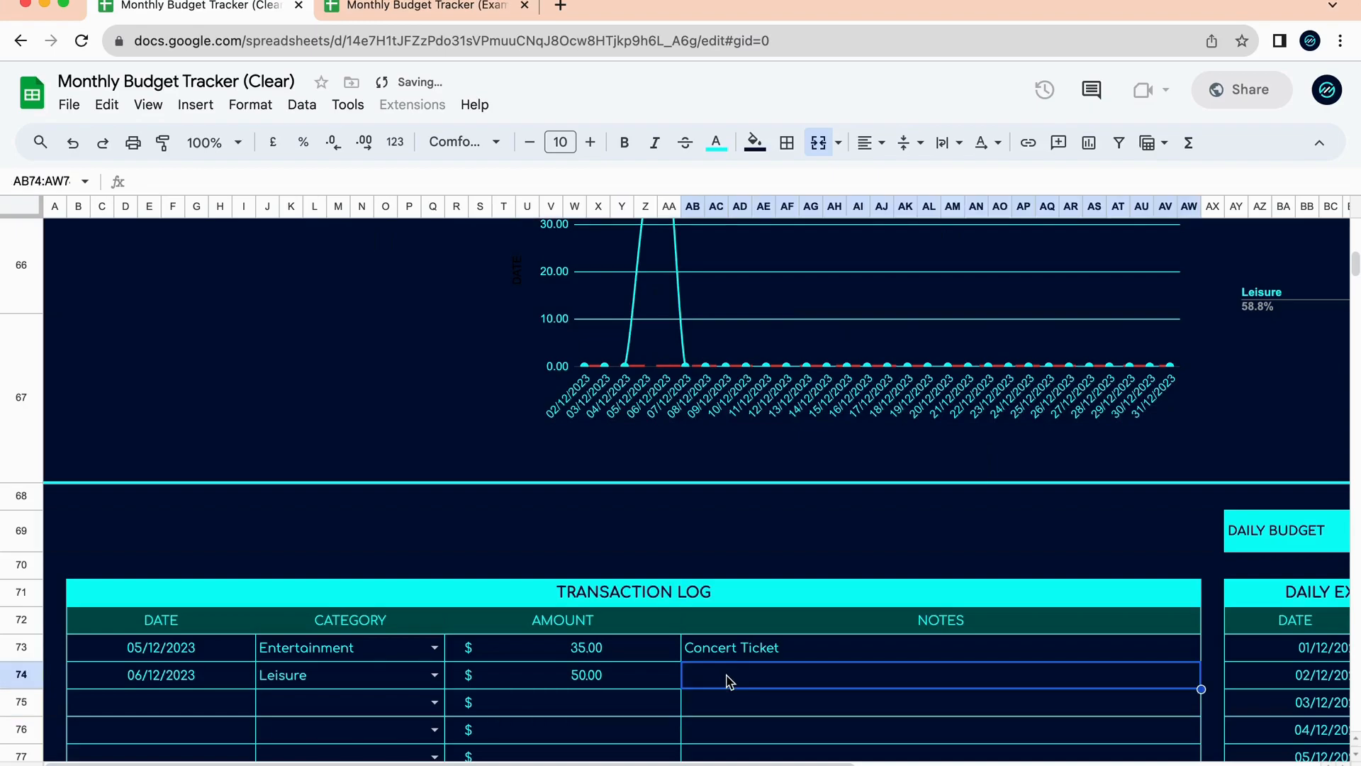
scroll(800, 338, up, 15)
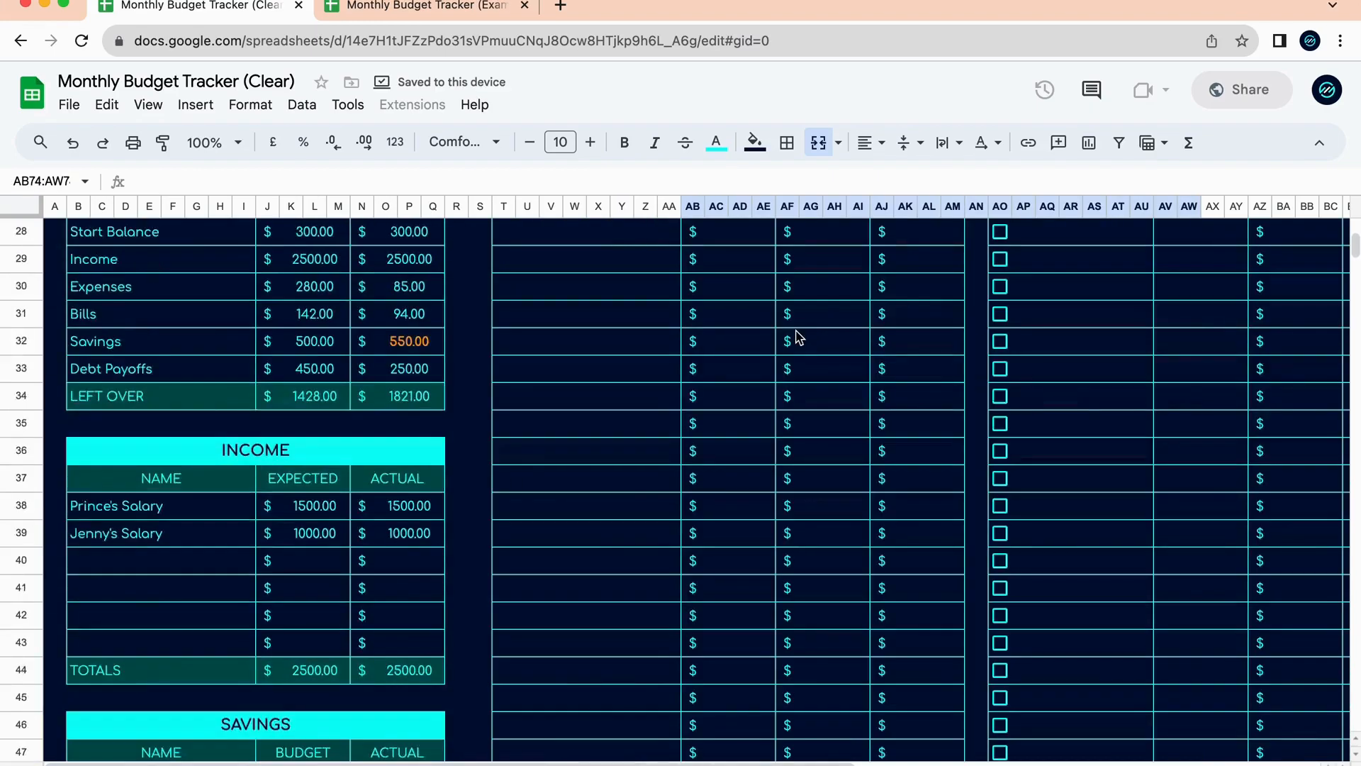
scroll(748, 487, down, 15)
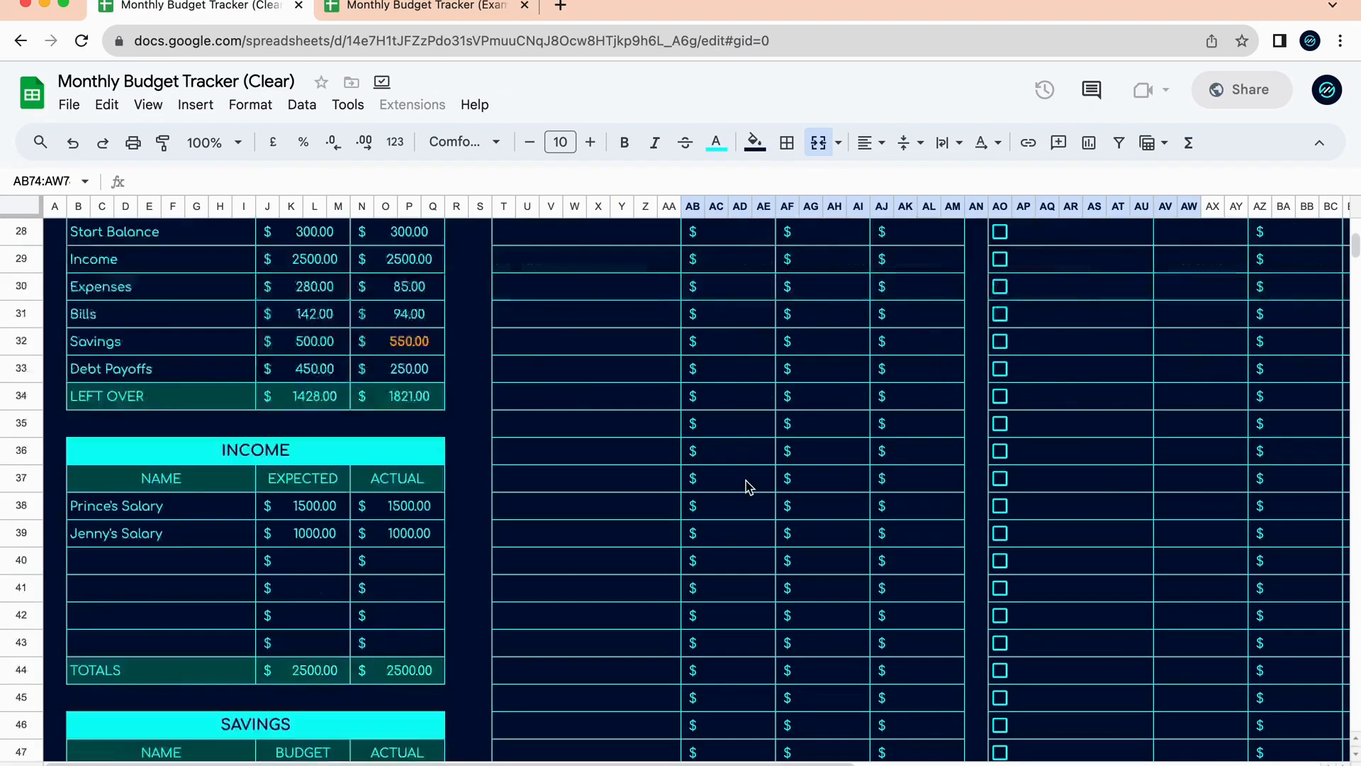
scroll(769, 395, up, 1)
text(Bought an e=umbrella)
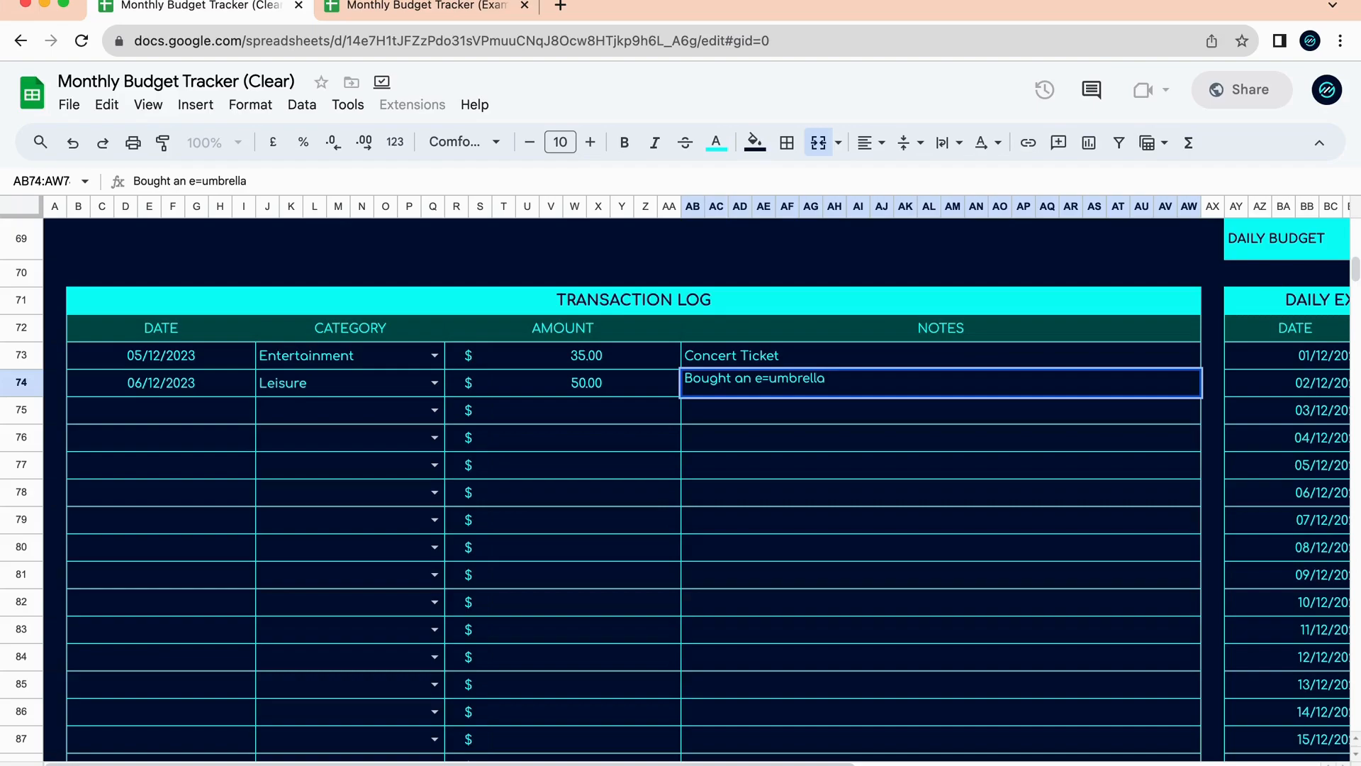
text(could tan o the beach)
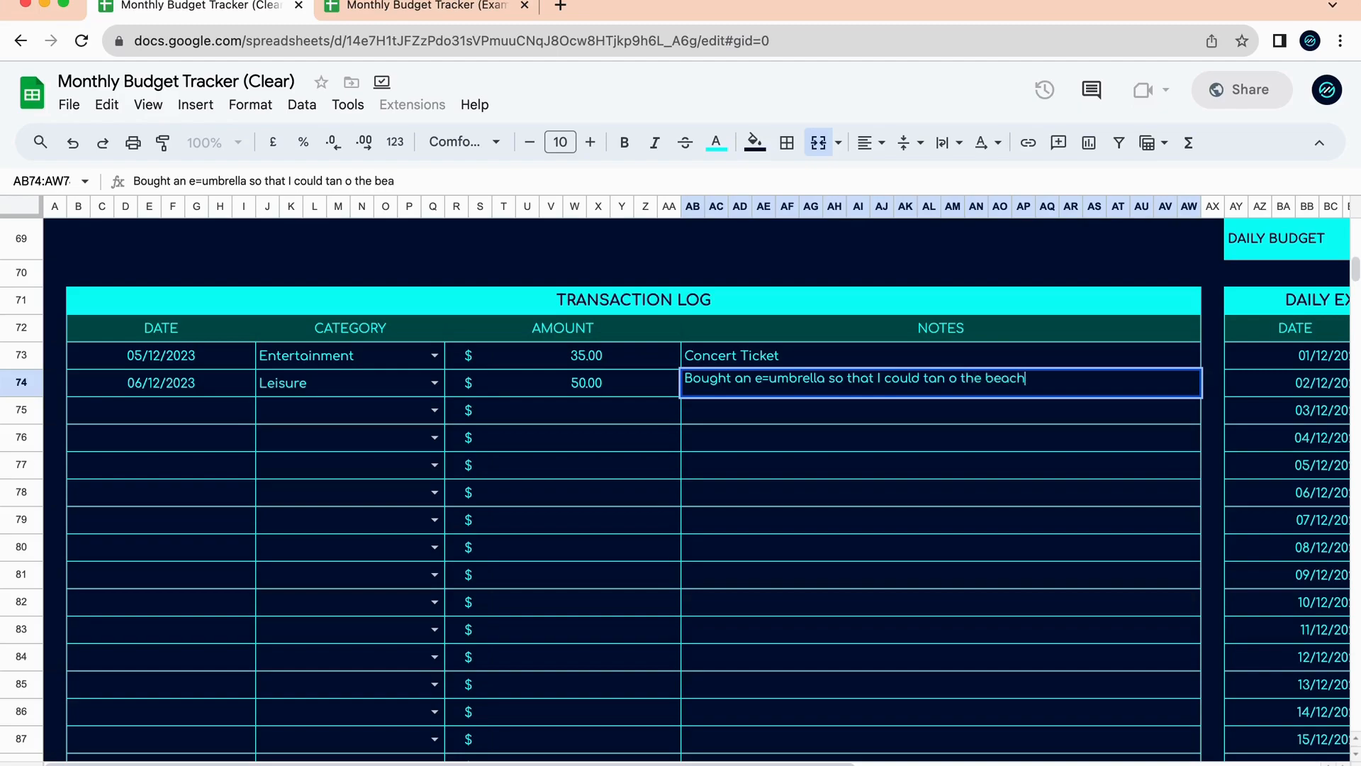
click(770, 380)
key(BackSpace)
key(BackSpace)
click(818, 417)
Examine how the logged transactions feed the Expenses, Daily Expenditure and Expense Breakdown tables and the related charts.
scroll(1014, 411, right, 10)
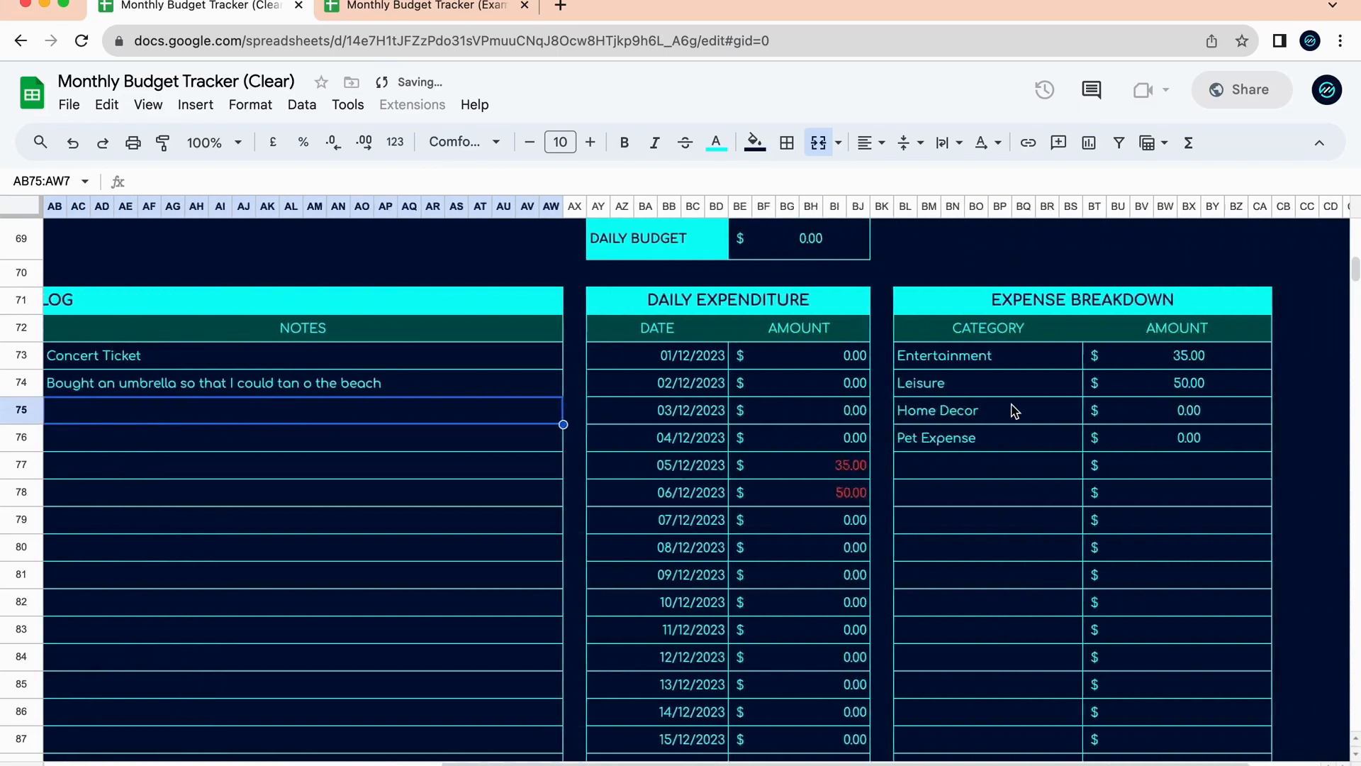
scroll(814, 438, left, 8)
scroll(482, 438, left, 3)
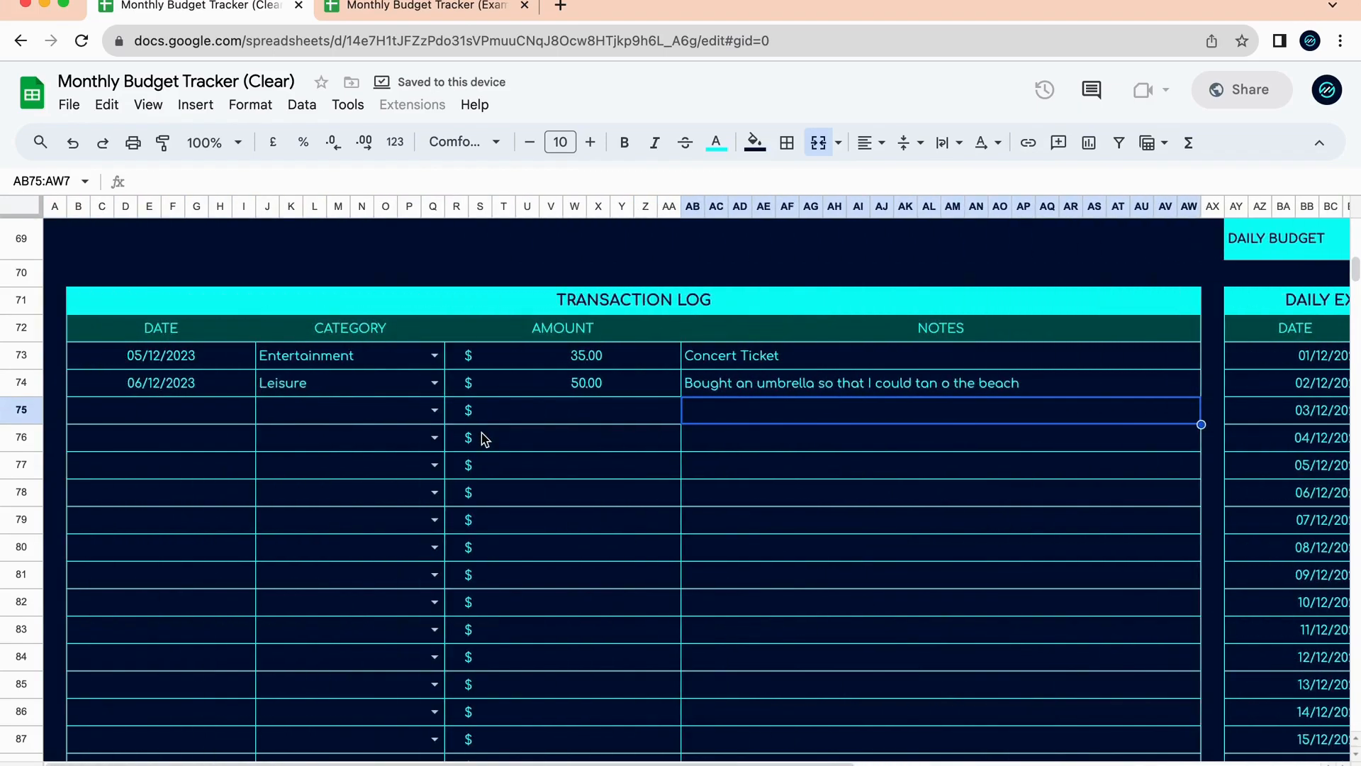
scroll(482, 438, up, 15)
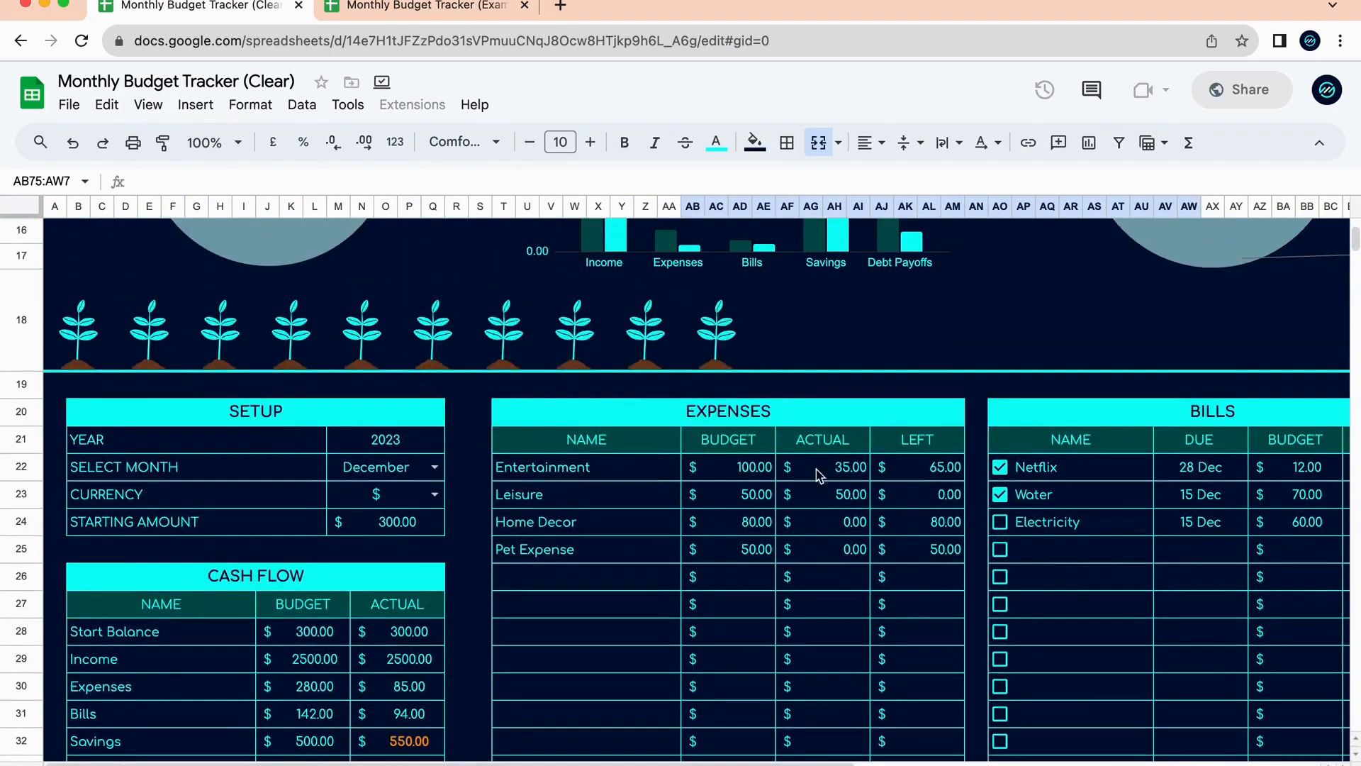
scroll(677, 564, down, 20)
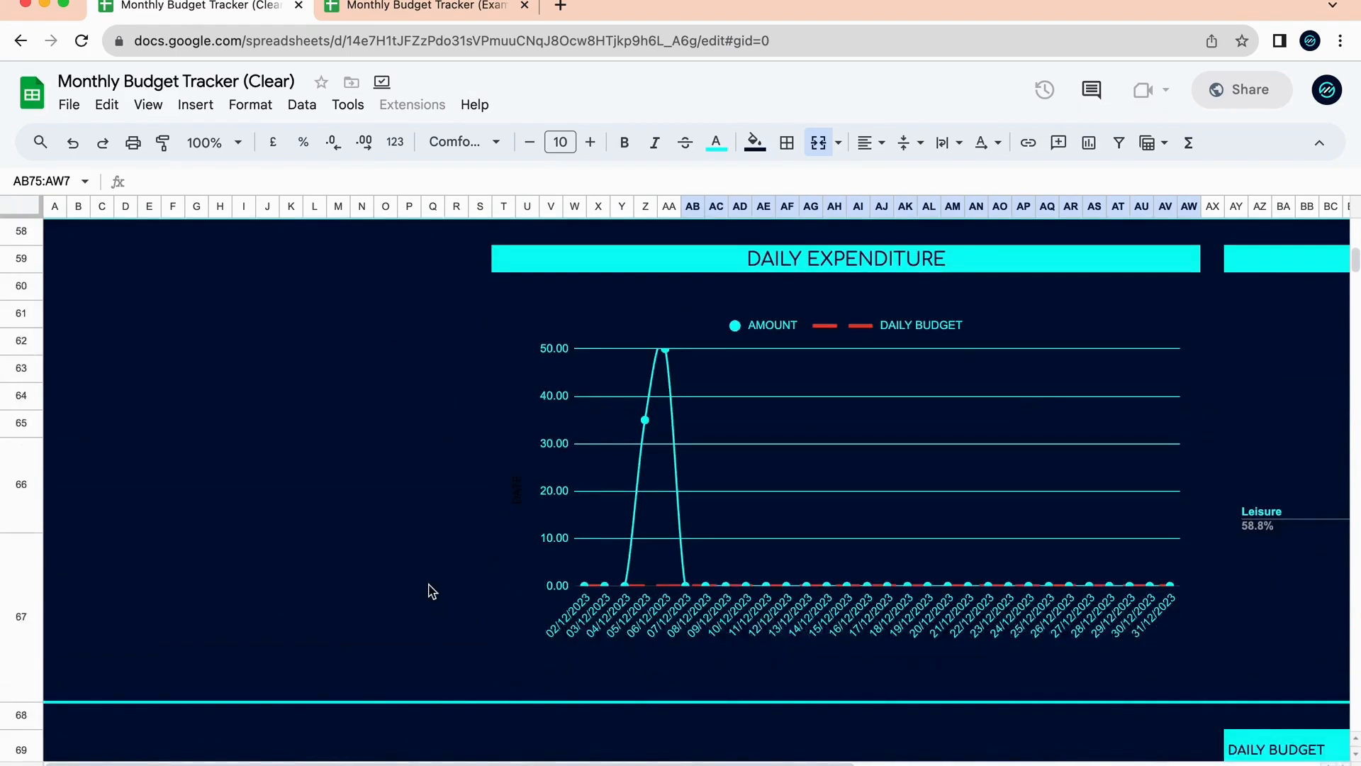
scroll(522, 477, up, 5)
scroll(521, 477, right, 5)
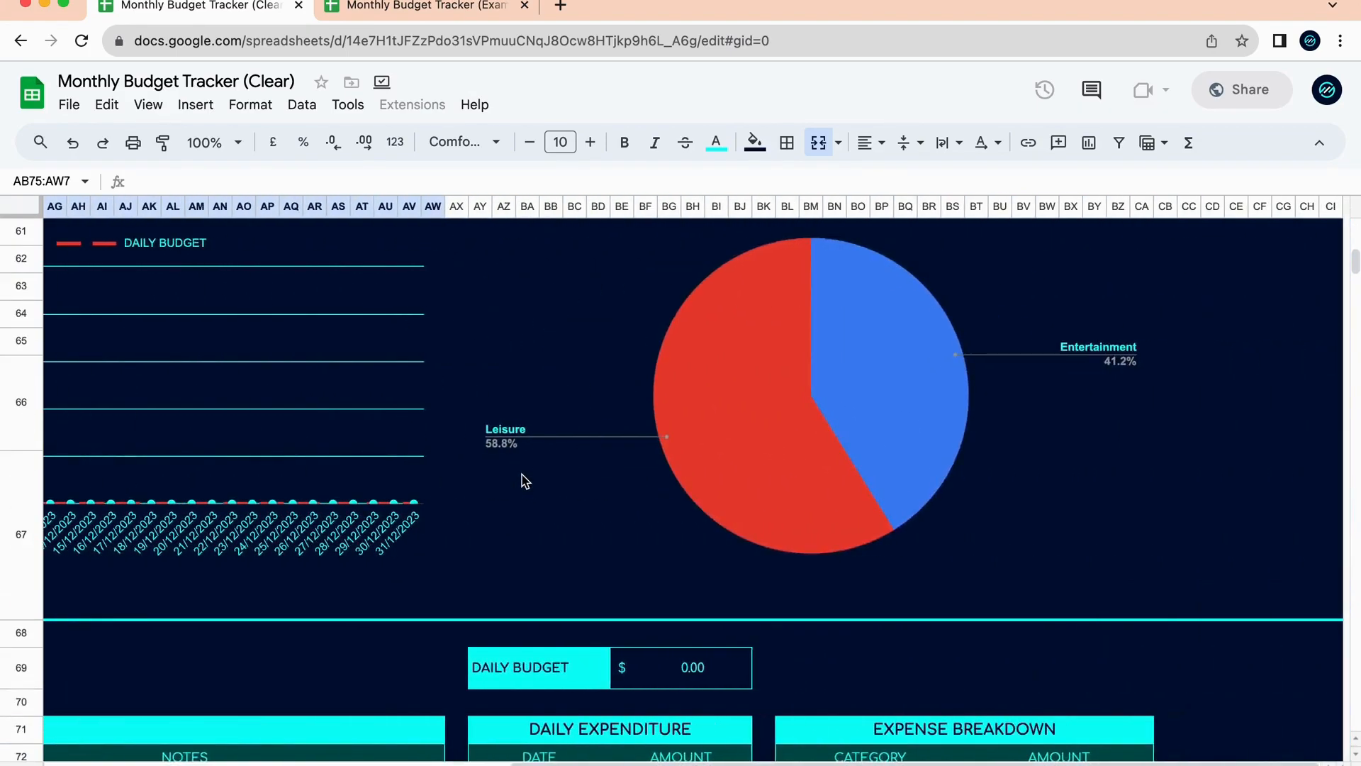
scroll(521, 477, down, 3)
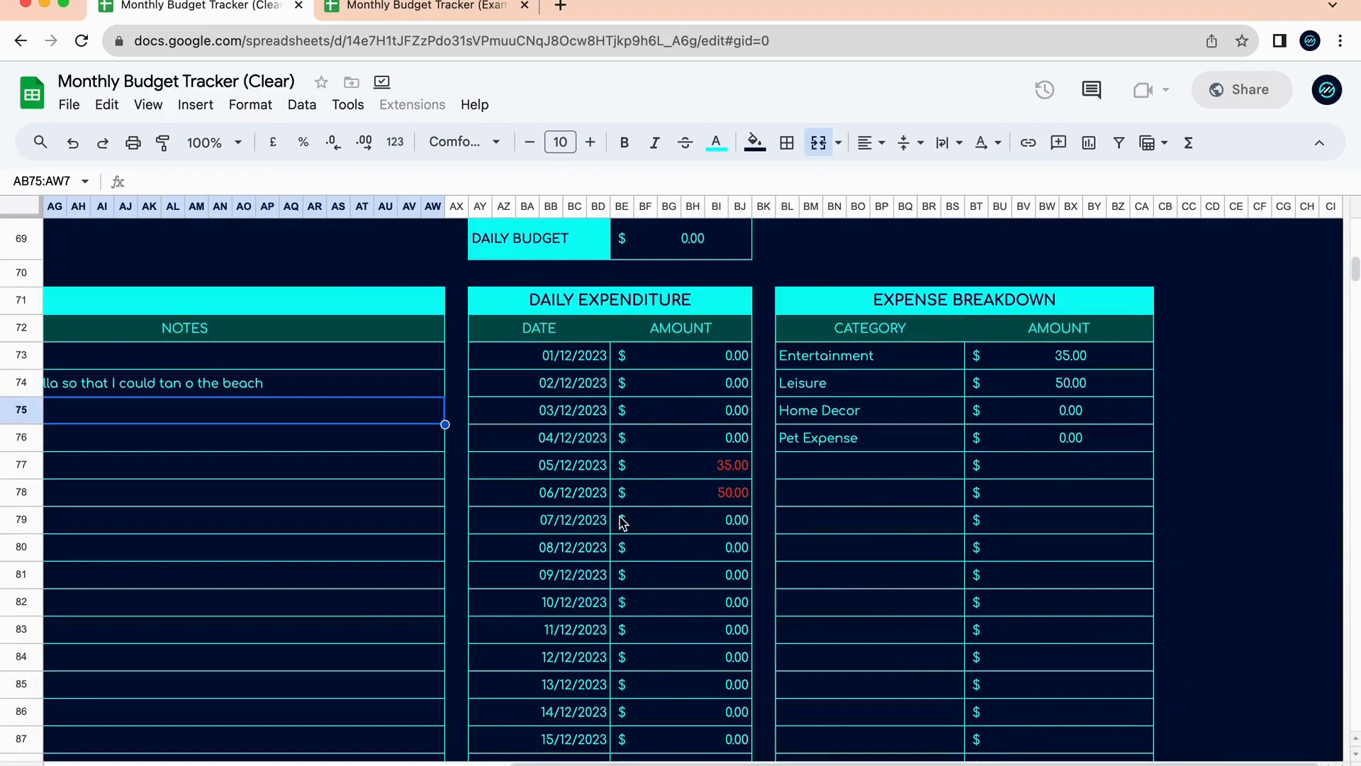
click(736, 483)
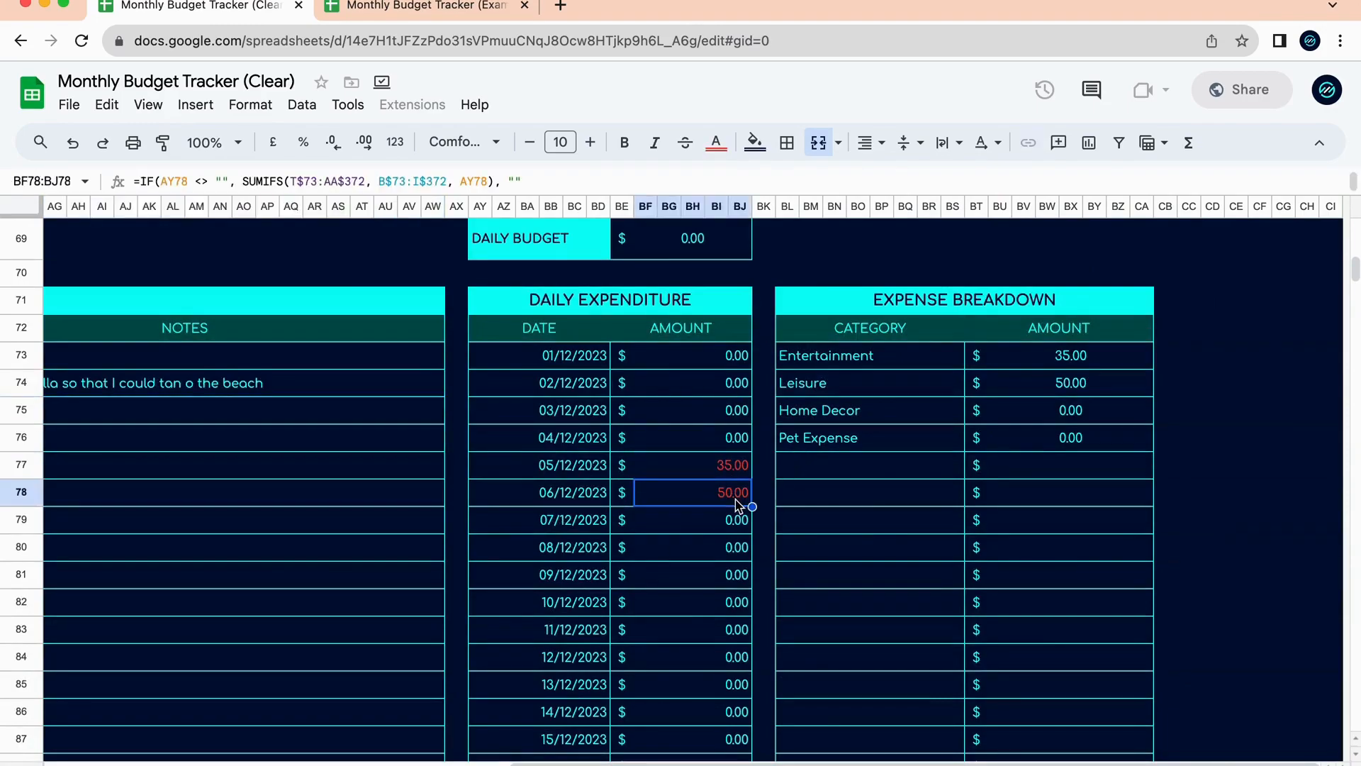
scroll(738, 505, up, 1)
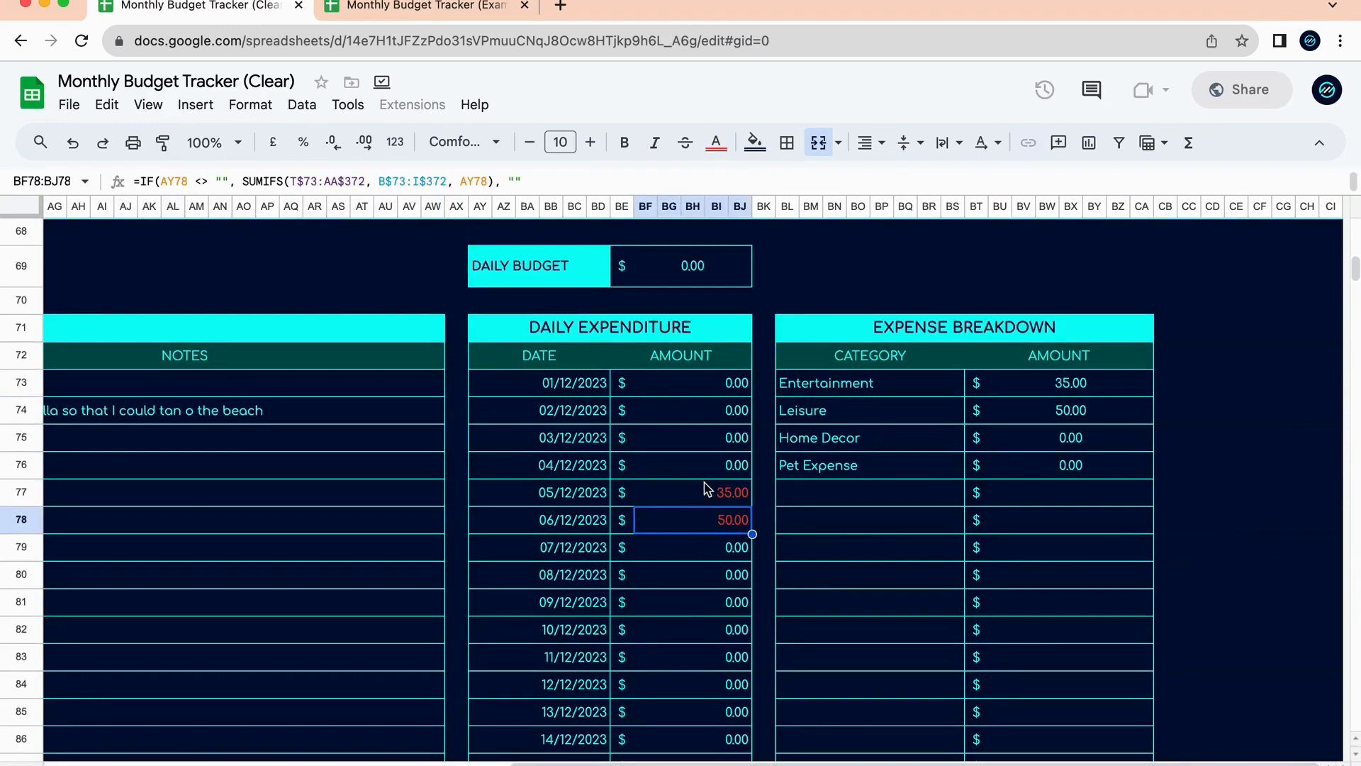
Set the Daily Budget above the Daily Expenditure table to 100.
scroll(717, 516, up, 2)
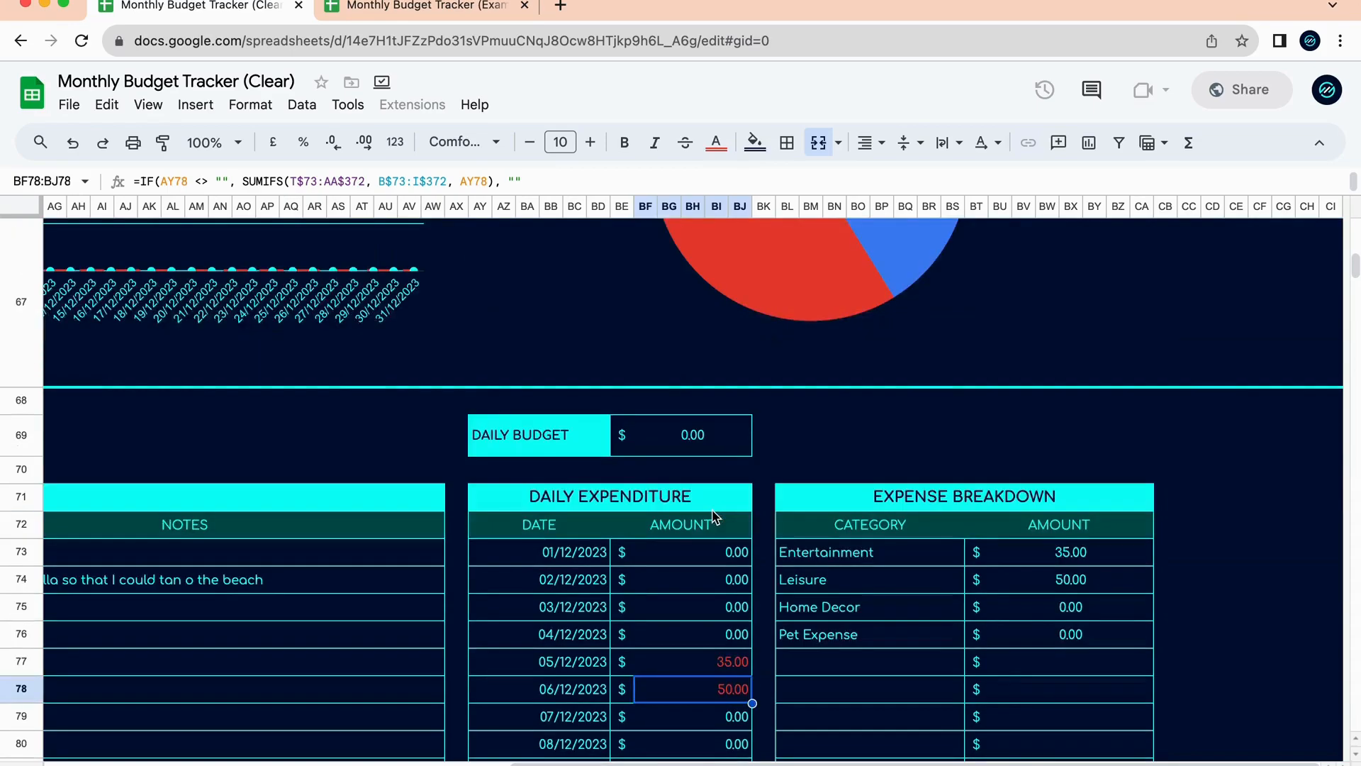
click(724, 456)
text(100)
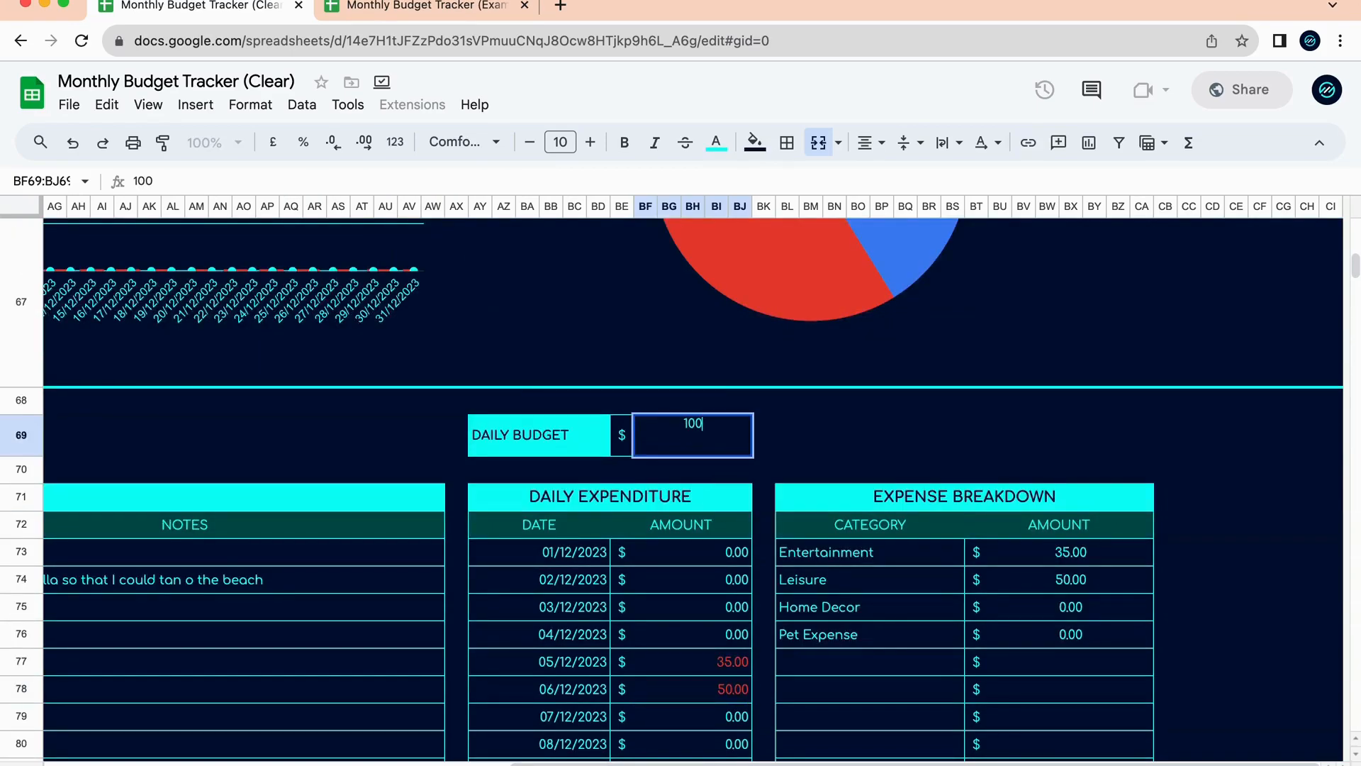
key(Return)
Examine how the daily budget appears in the Daily Expenditure chart and compare it with the logged transactions.
scroll(729, 632, left, 5)
scroll(729, 632, up, 5)
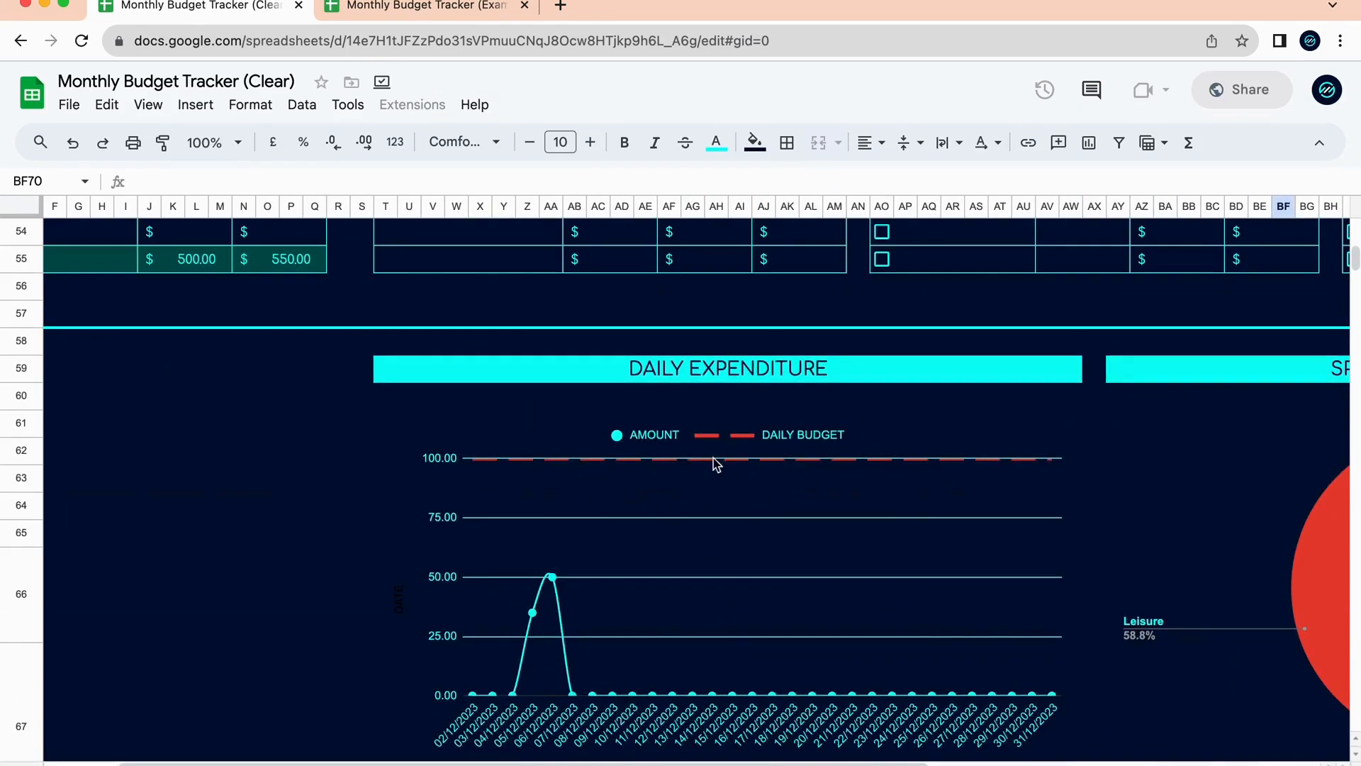
scroll(764, 601, right, 8)
scroll(762, 567, down, 5)
click(751, 576)
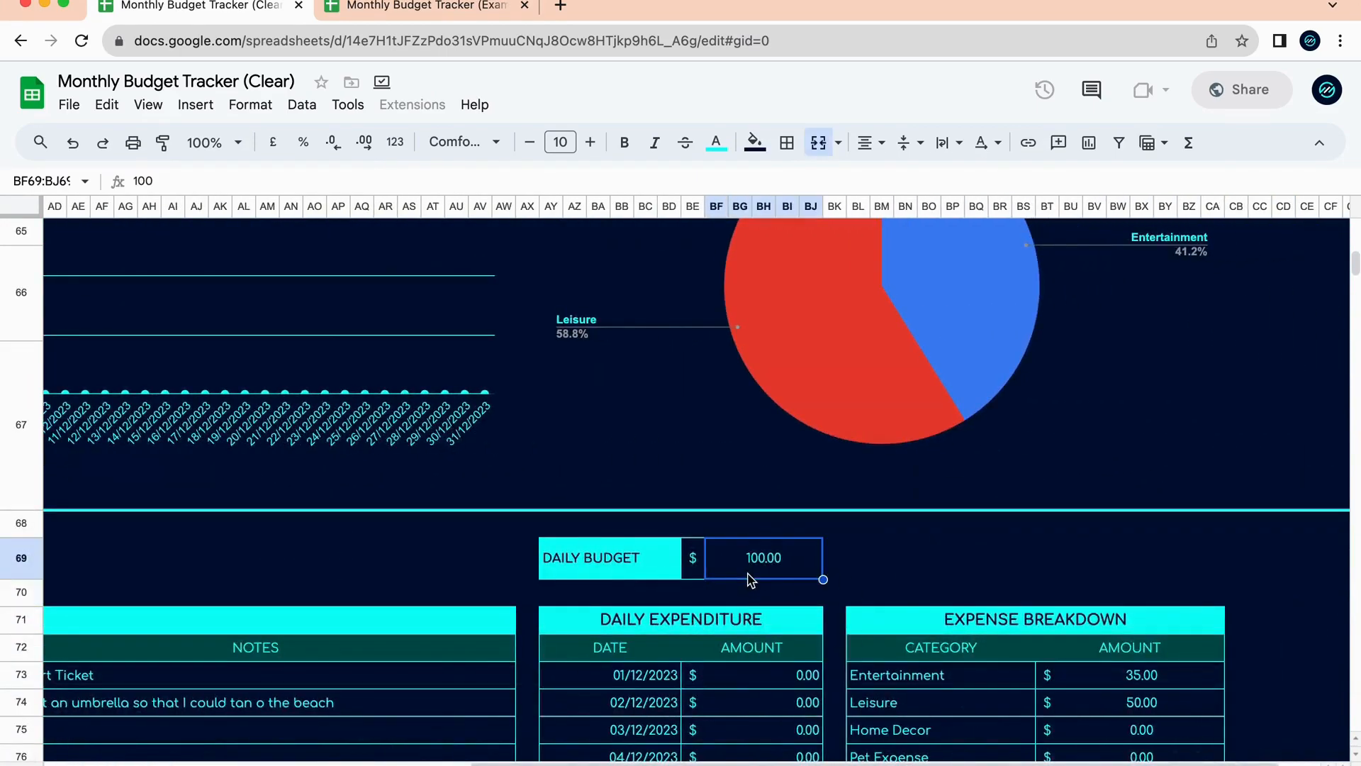
scroll(740, 638, right, 2)
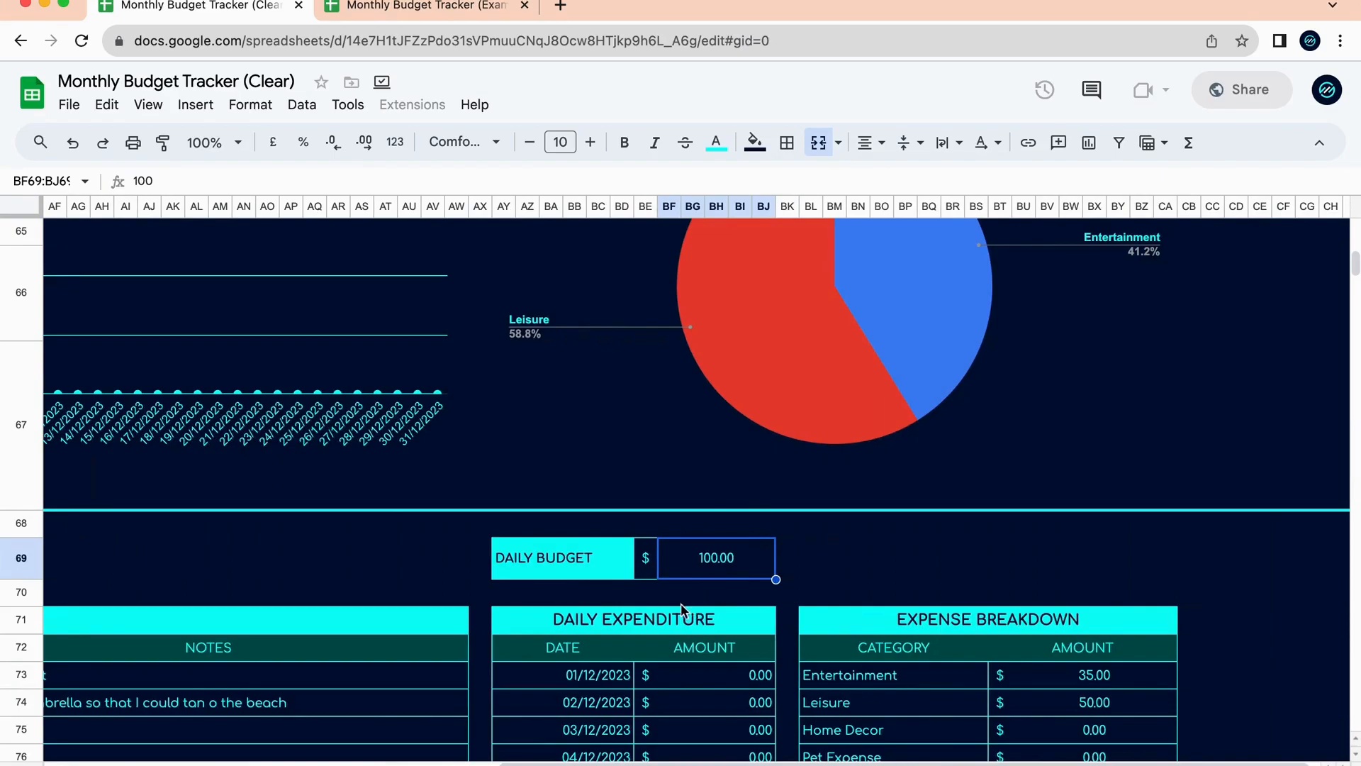
scroll(358, 696, left, 15)
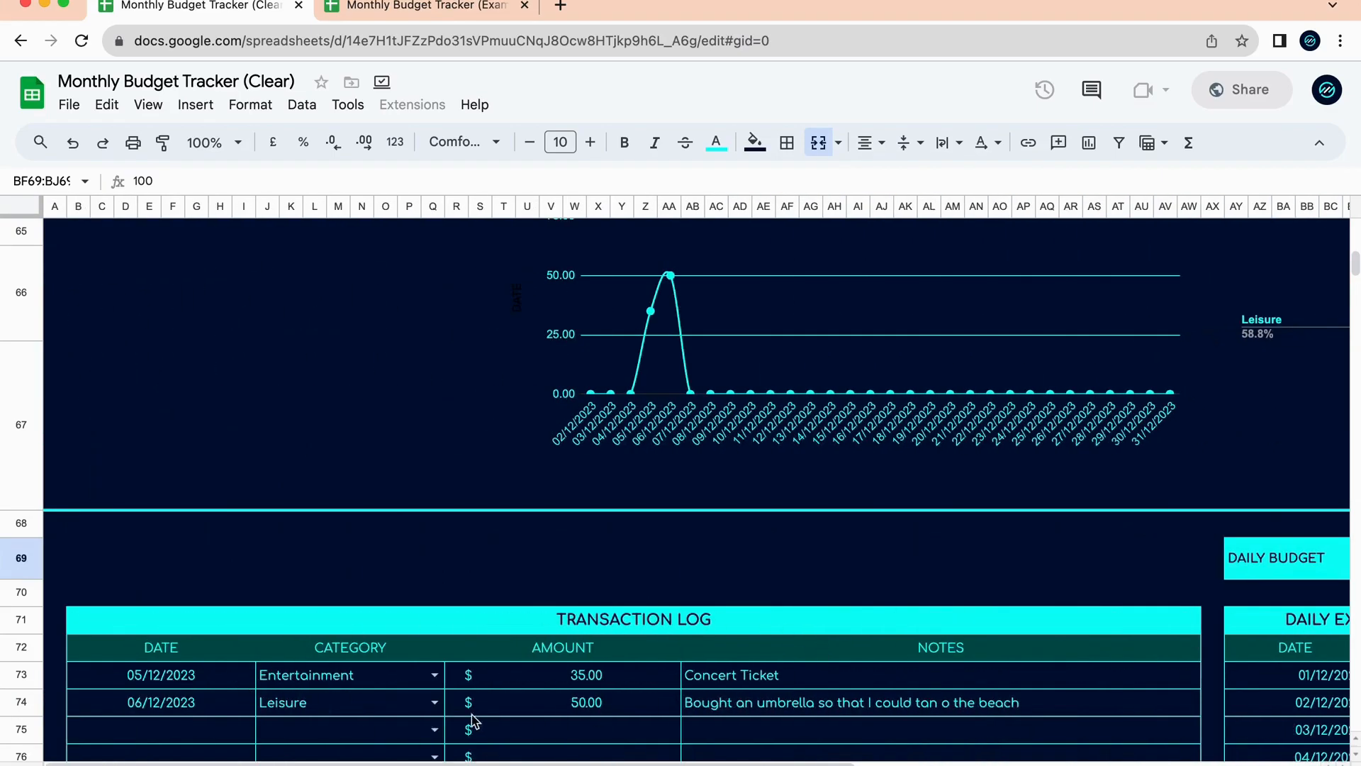
scroll(560, 680, right, 10)
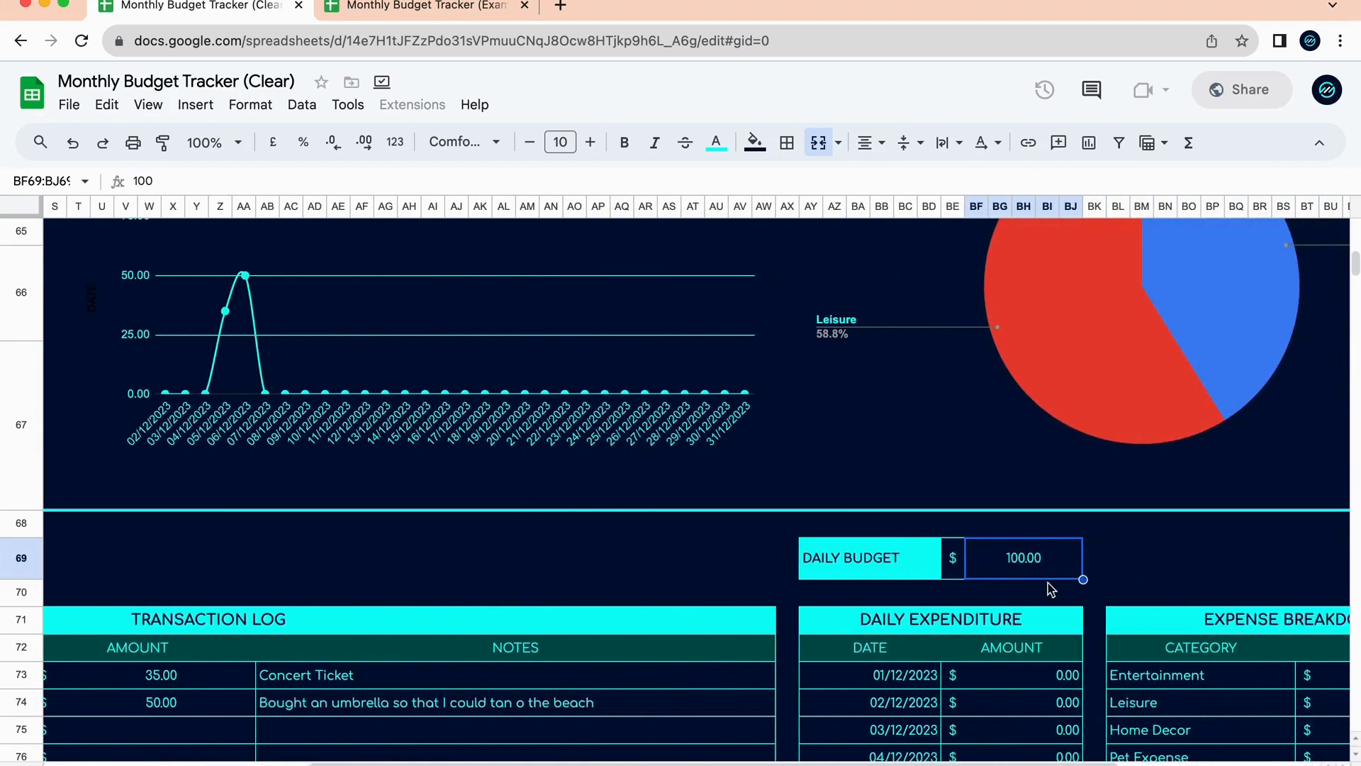
Examine the 5 and 6 December amounts in the Daily Expenditure table, the Expense Breakdown table and the spending pie chart.
scroll(1024, 556, down, 5)
scroll(1024, 556, right, 8)
scroll(741, 256, up, 1)
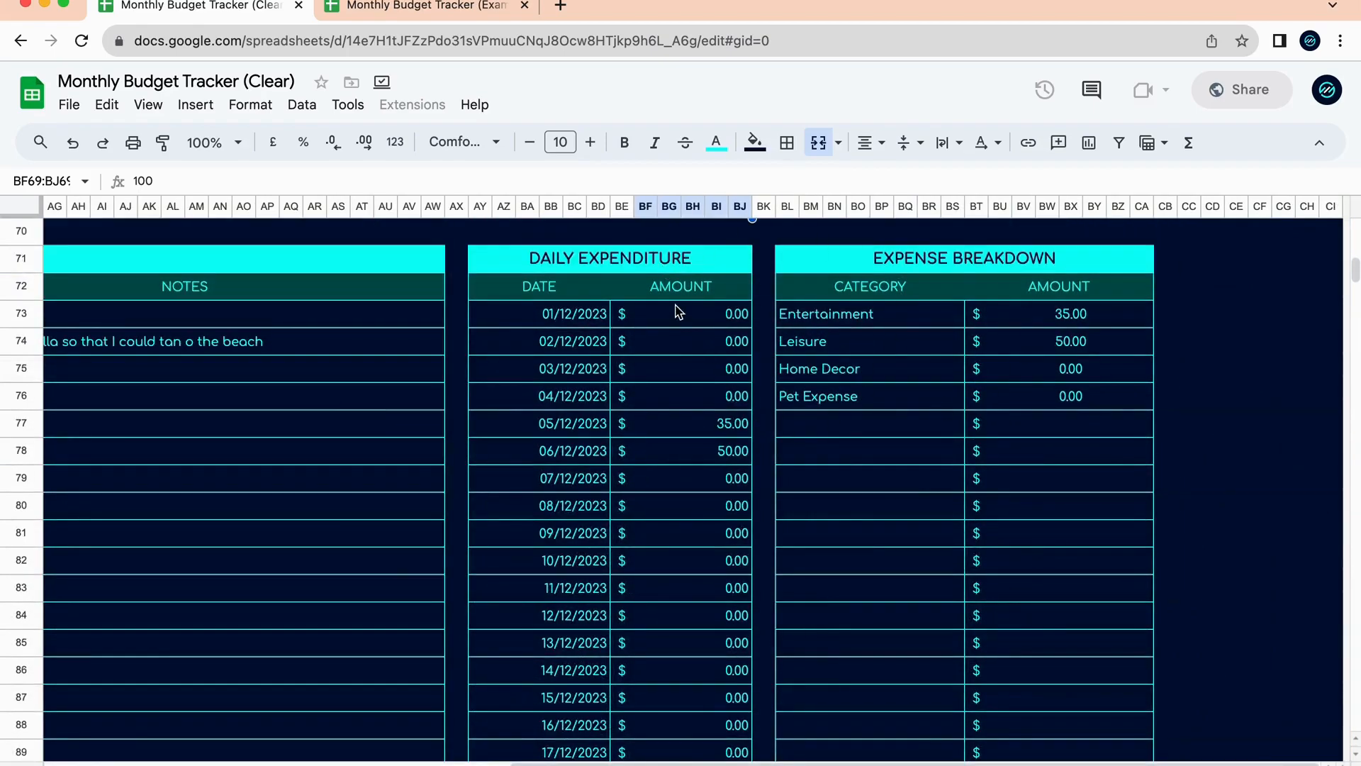
click(689, 423)
click(723, 452)
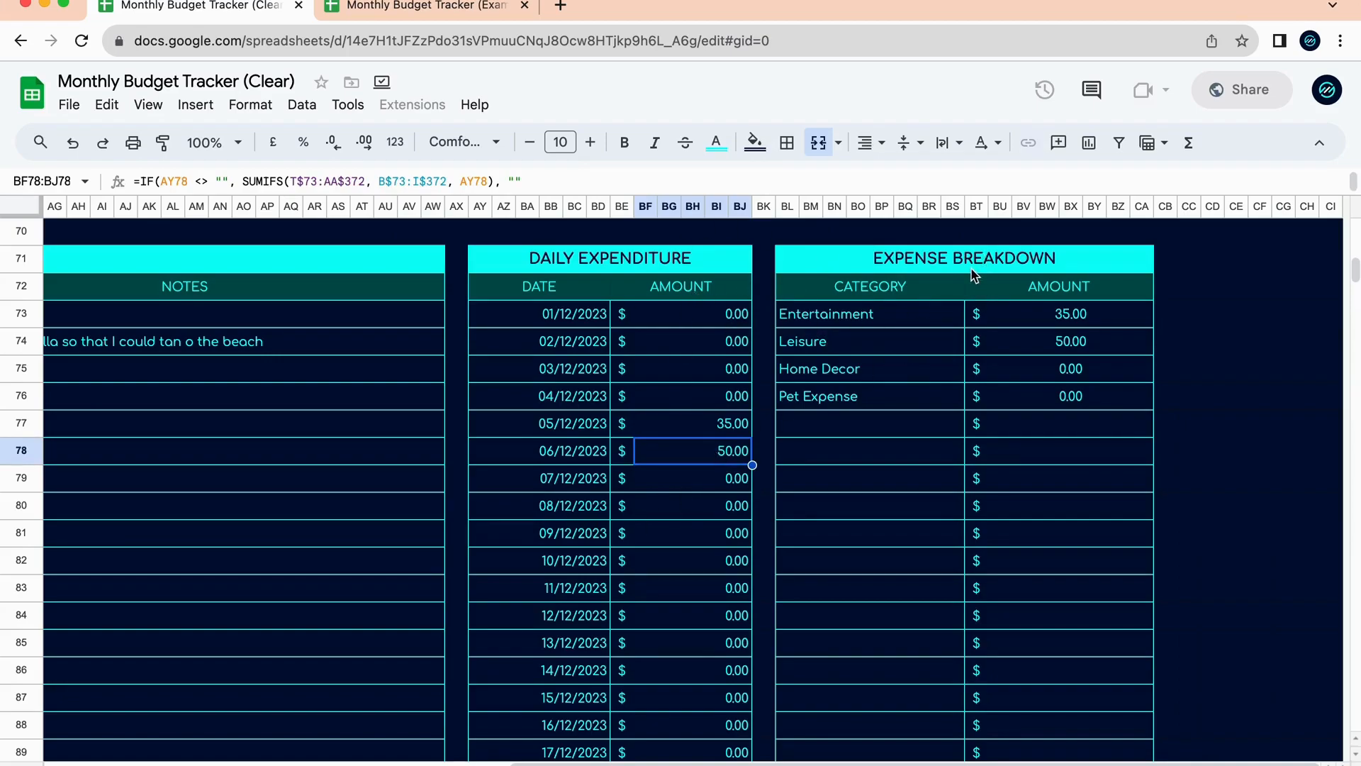
scroll(1002, 454, up, 5)
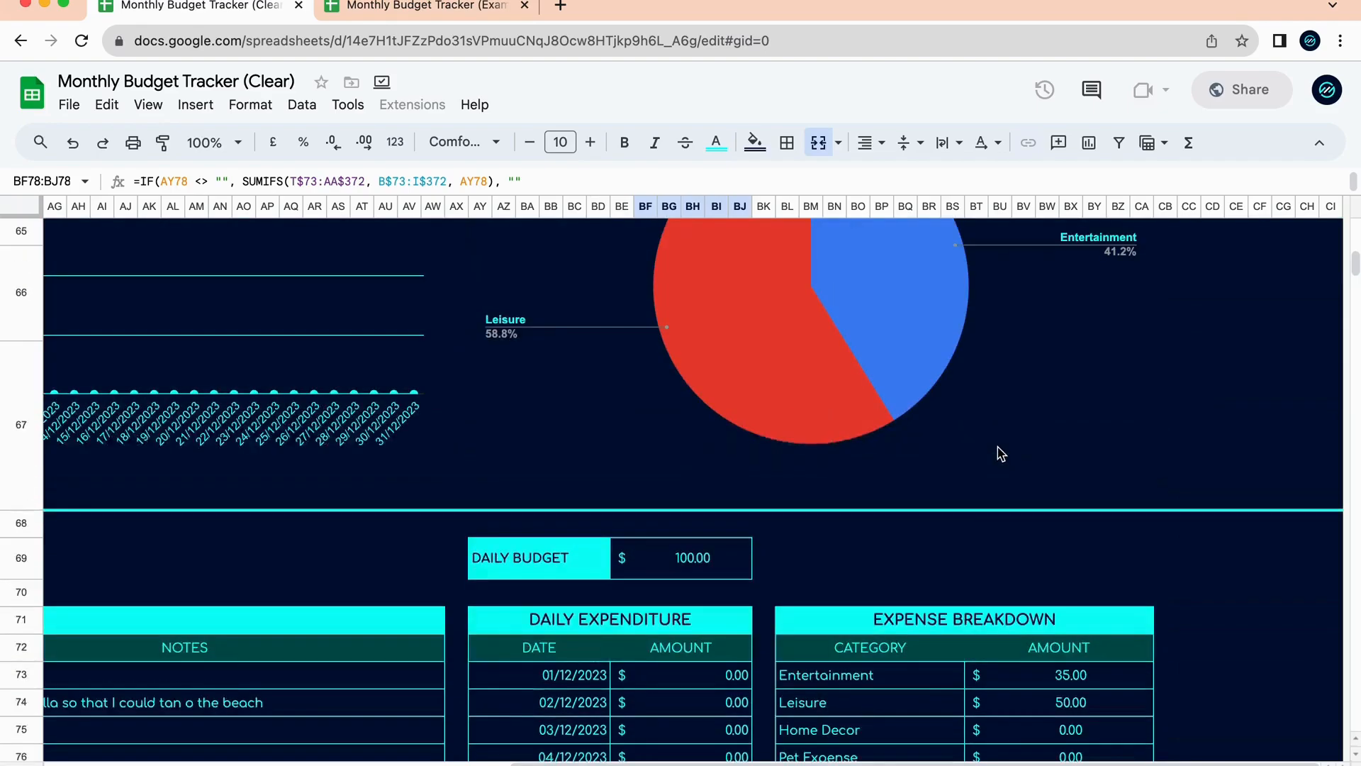
scroll(751, 656, down, 2)
scroll(750, 656, down, 3)
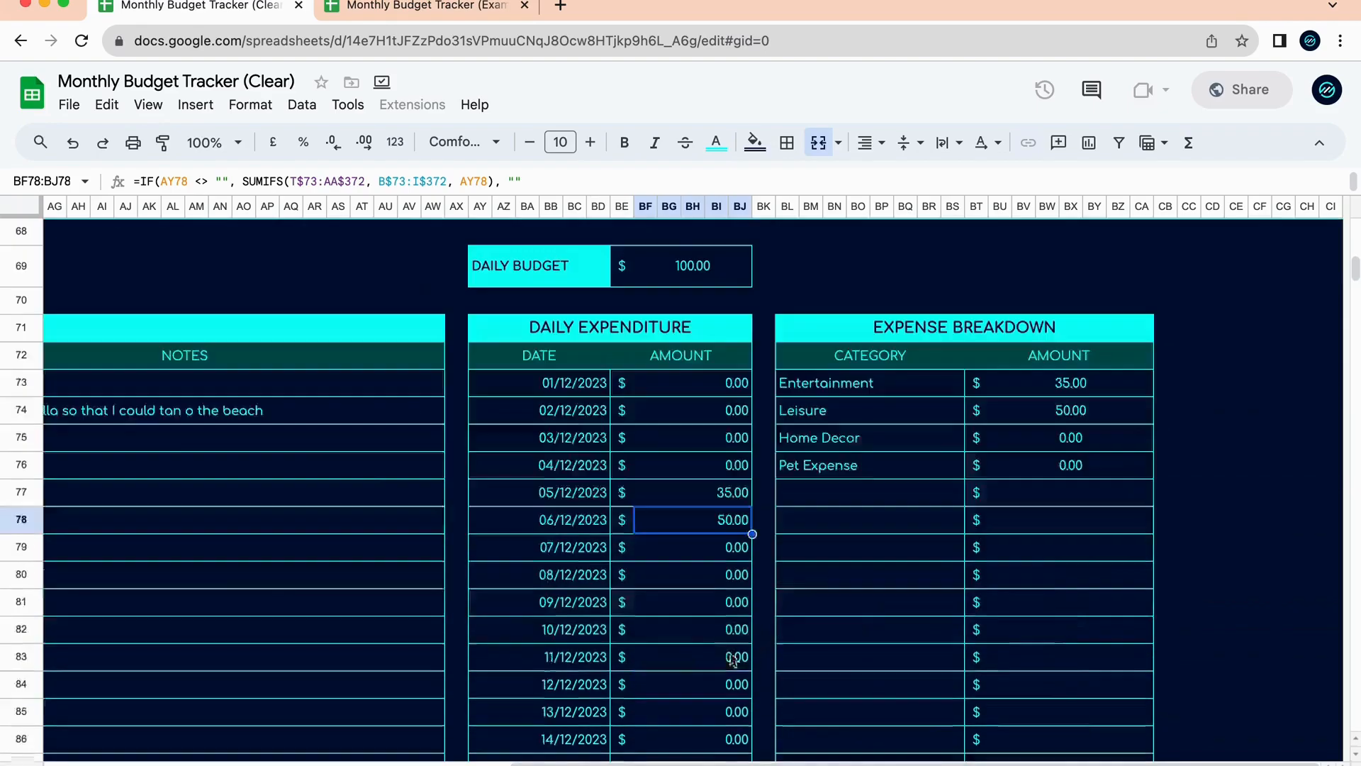
scroll(212, 478, up, 10)
scroll(456, 385, down, 3)
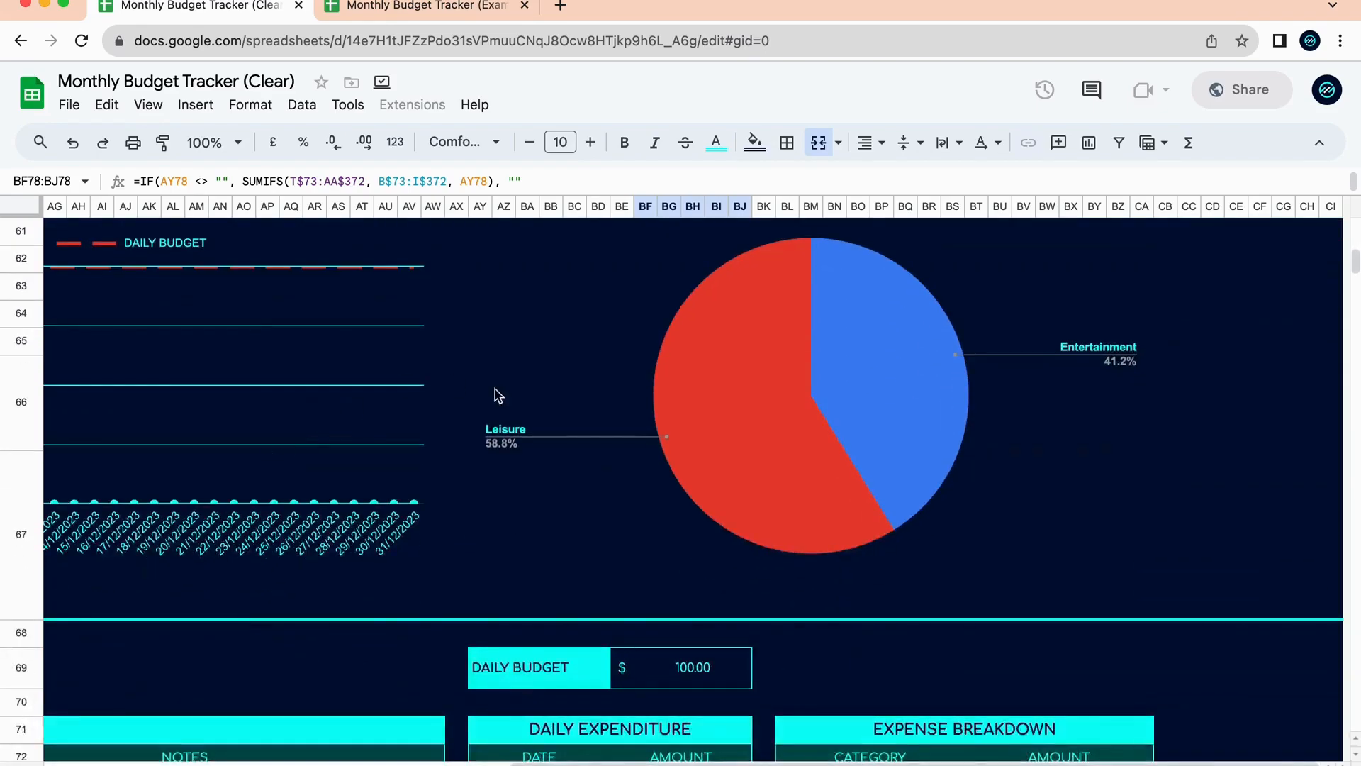
scroll(568, 716, down, 6)
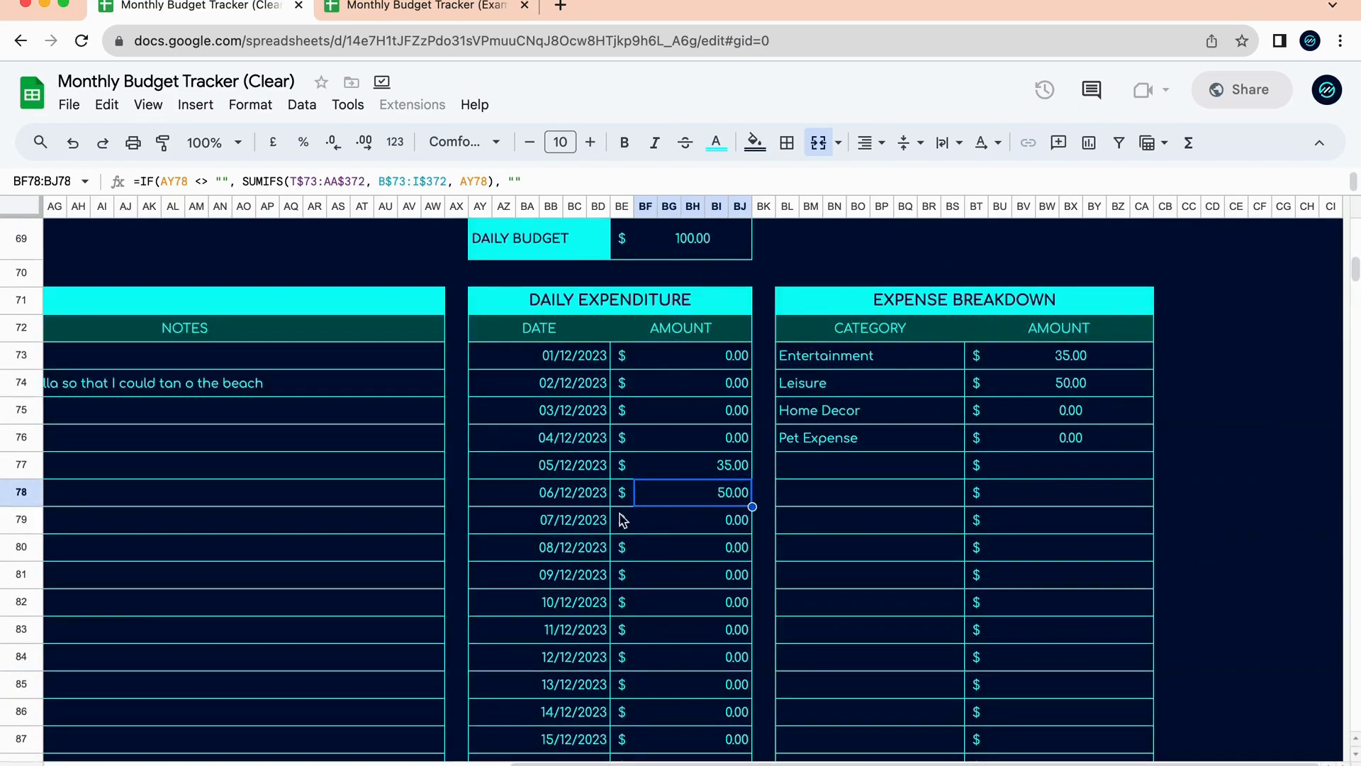
scroll(724, 447, left, 8)
scroll(723, 447, up, 4)
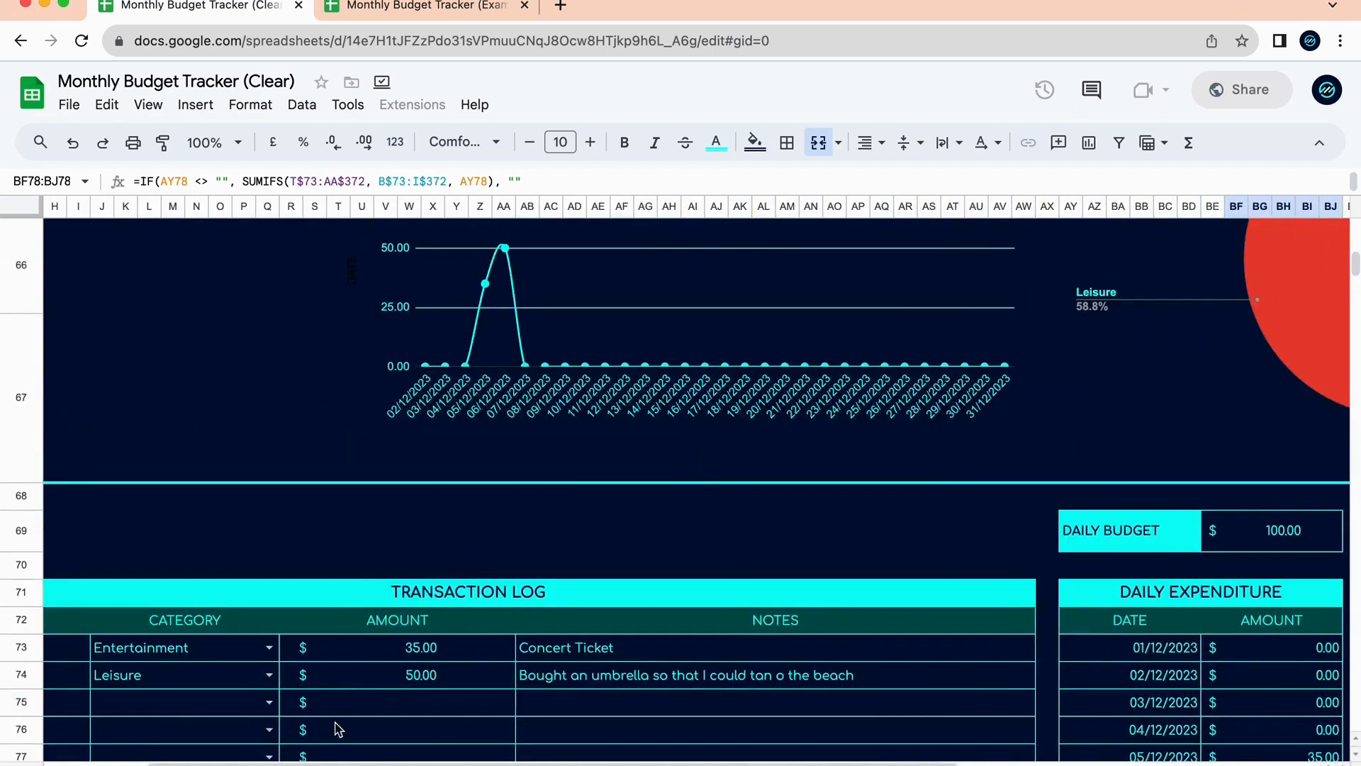
Open the bills calendar sheet and set the zoom to 75%.
click(304, 762)
scroll(506, 543, down, 1)
scroll(506, 542, right, 10)
scroll(505, 548, right, 2)
scroll(505, 548, left, 8)
scroll(970, 510, down, 1)
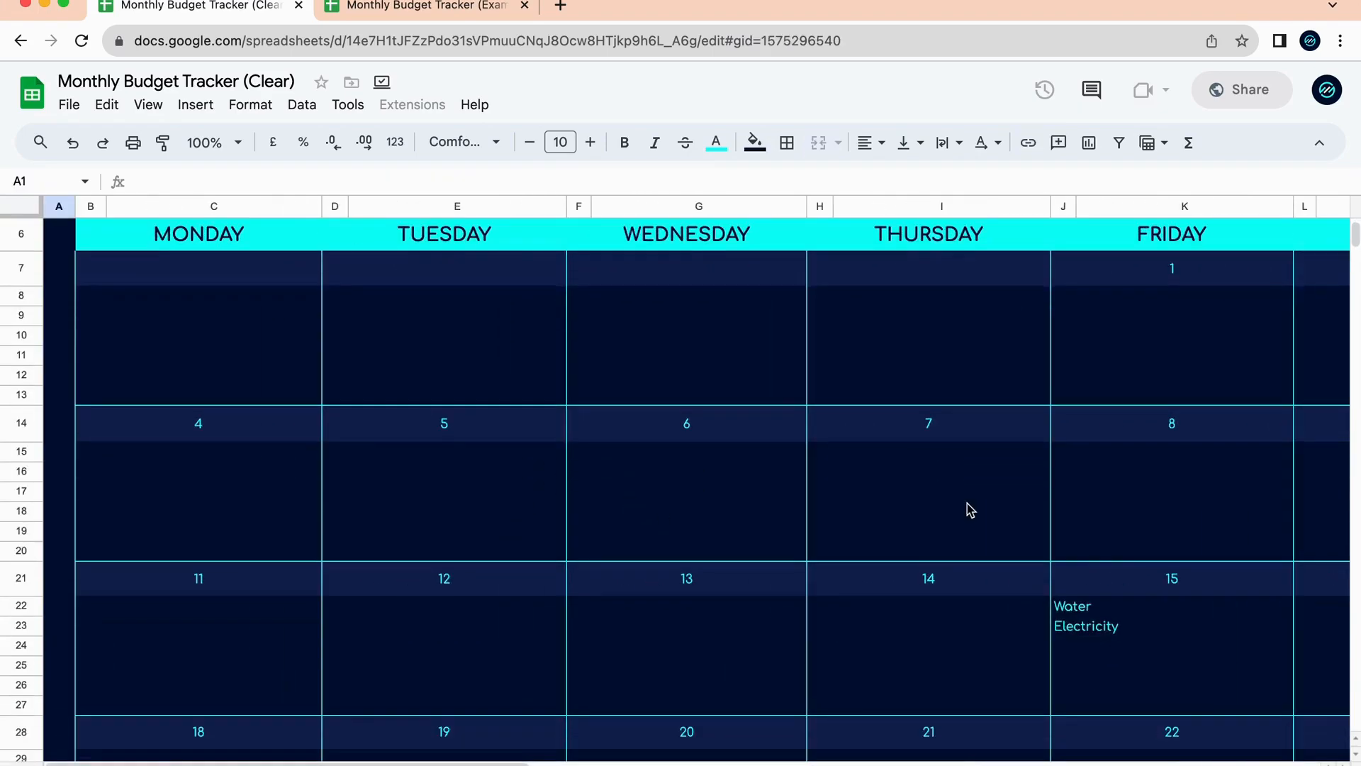
click(241, 151)
click(227, 205)
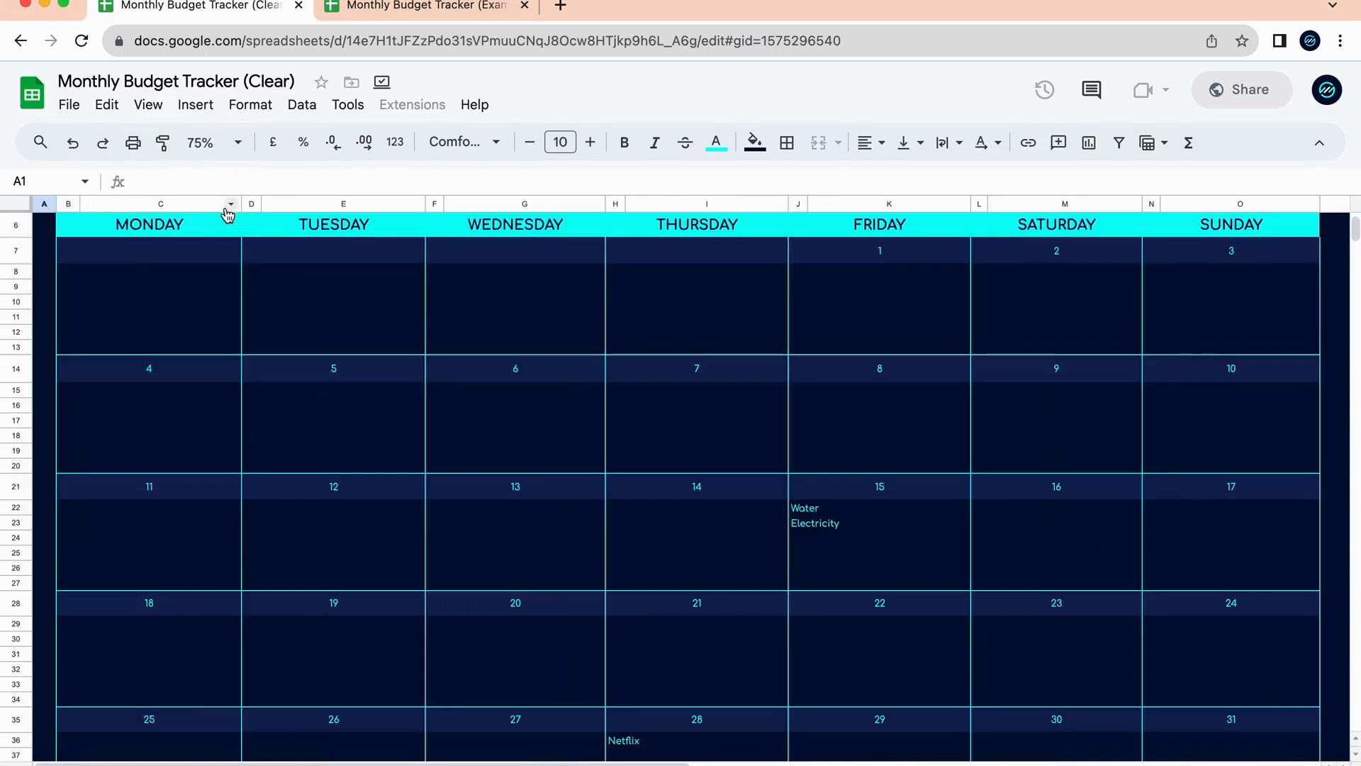
Review where the Water, Electricity and Netflix bills fall in the December bills calendar.
scroll(285, 389, up, 2)
scroll(286, 389, down, 3)
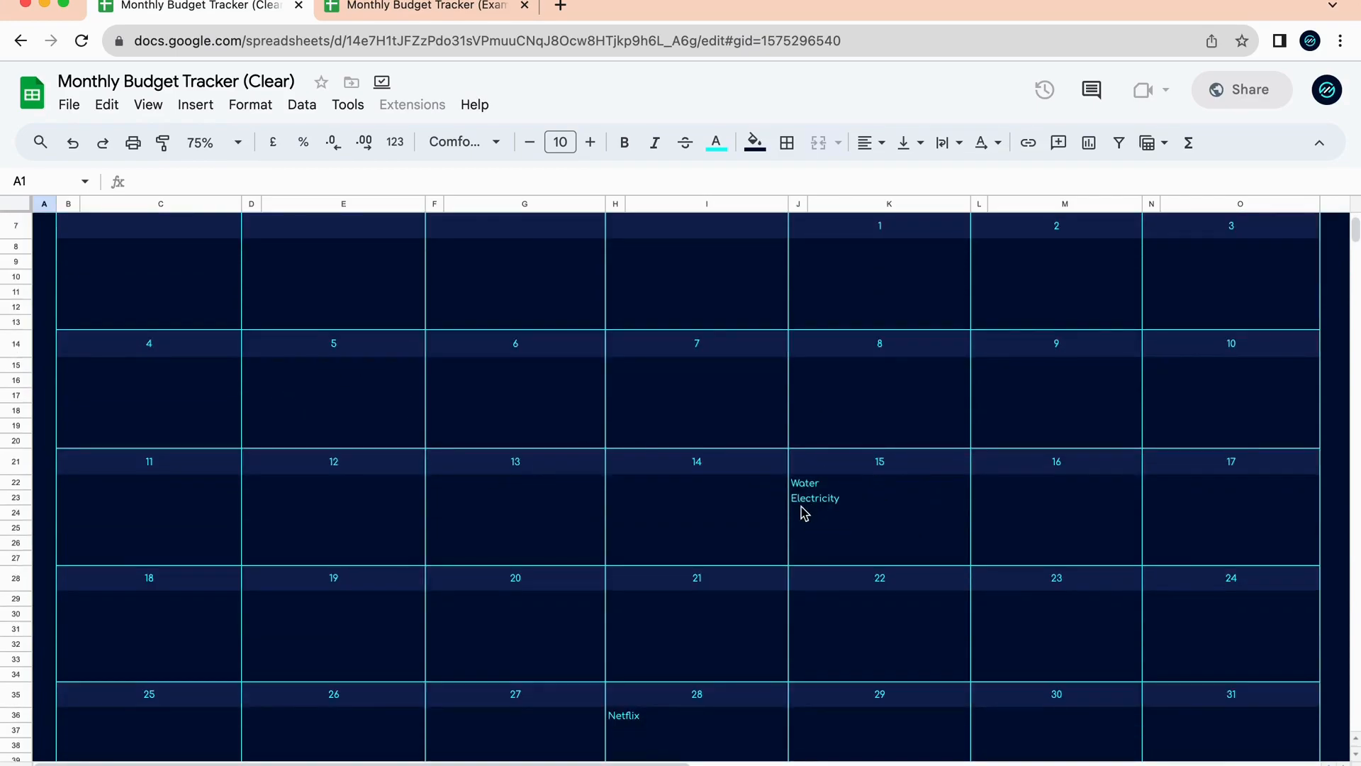
click(821, 488)
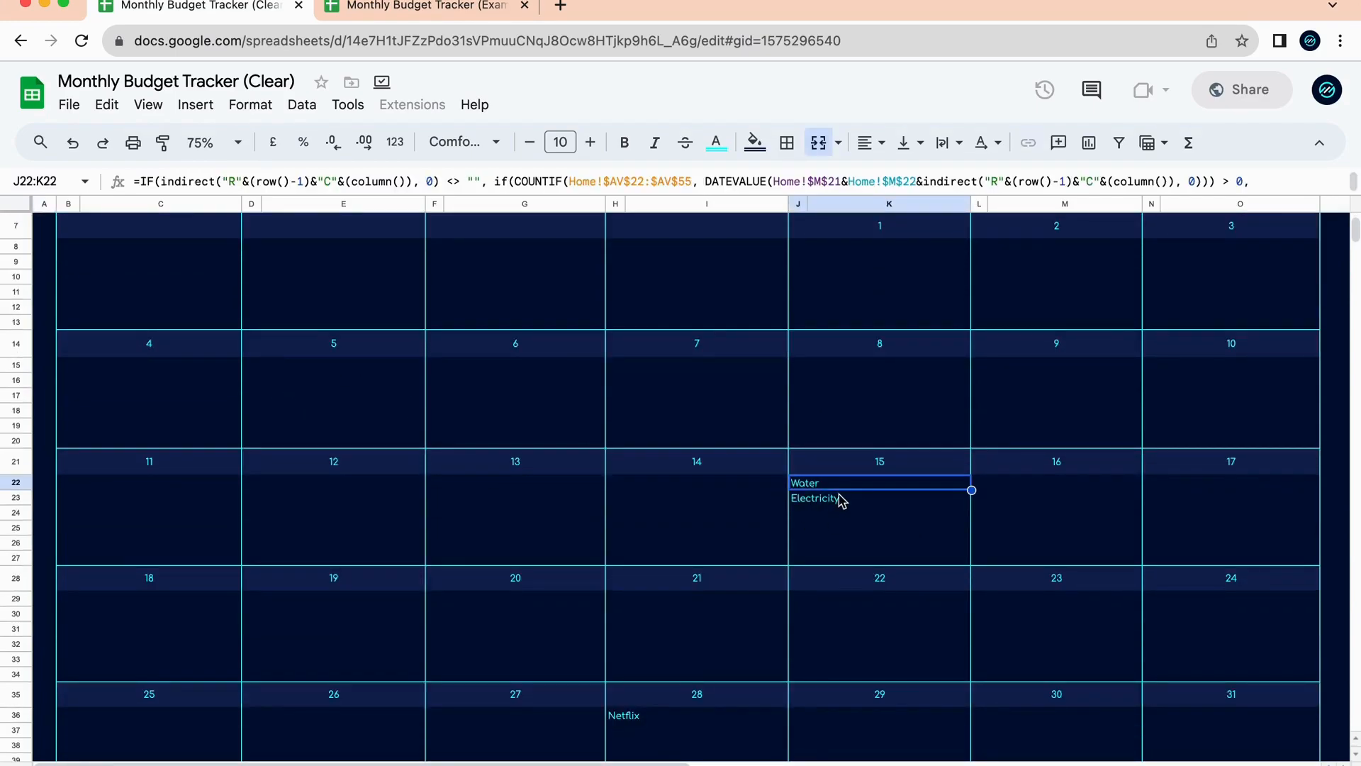
click(840, 499)
click(654, 715)
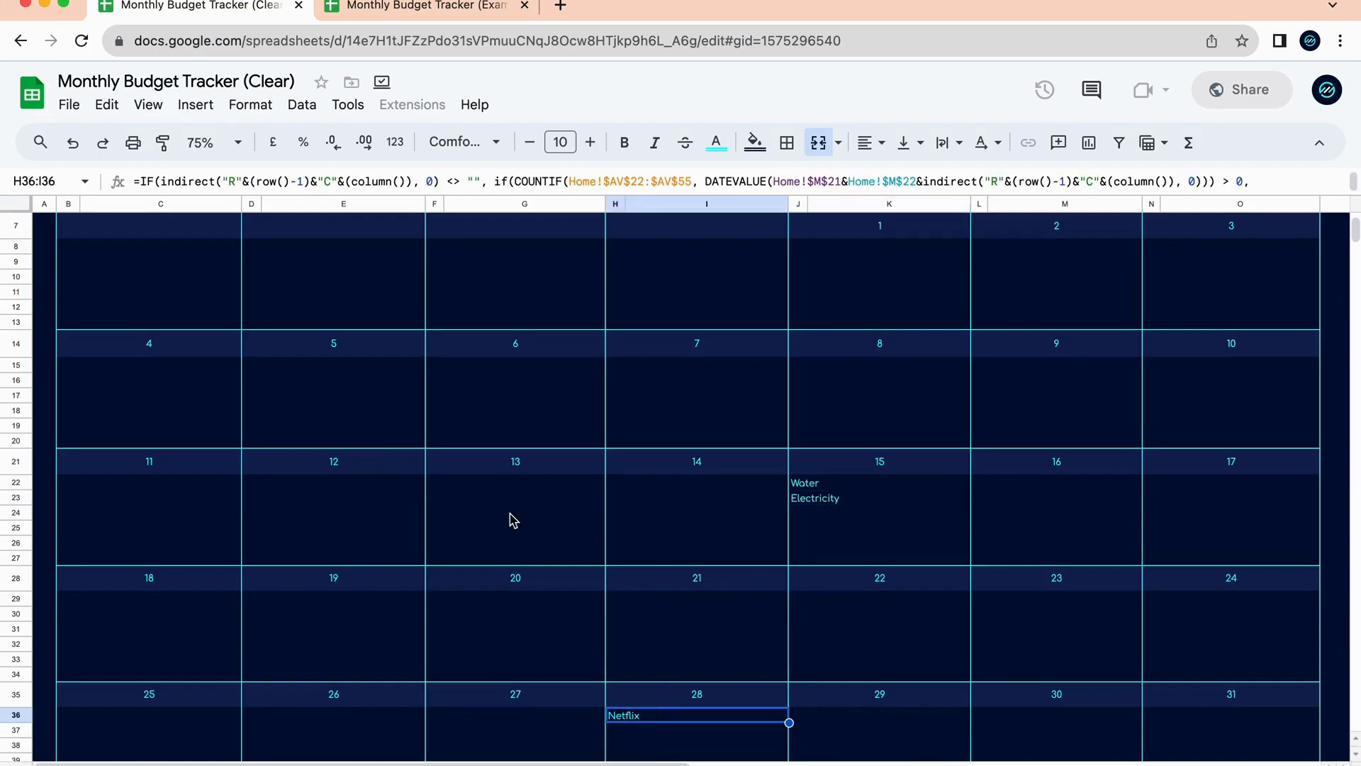
scroll(514, 521, up, 2)
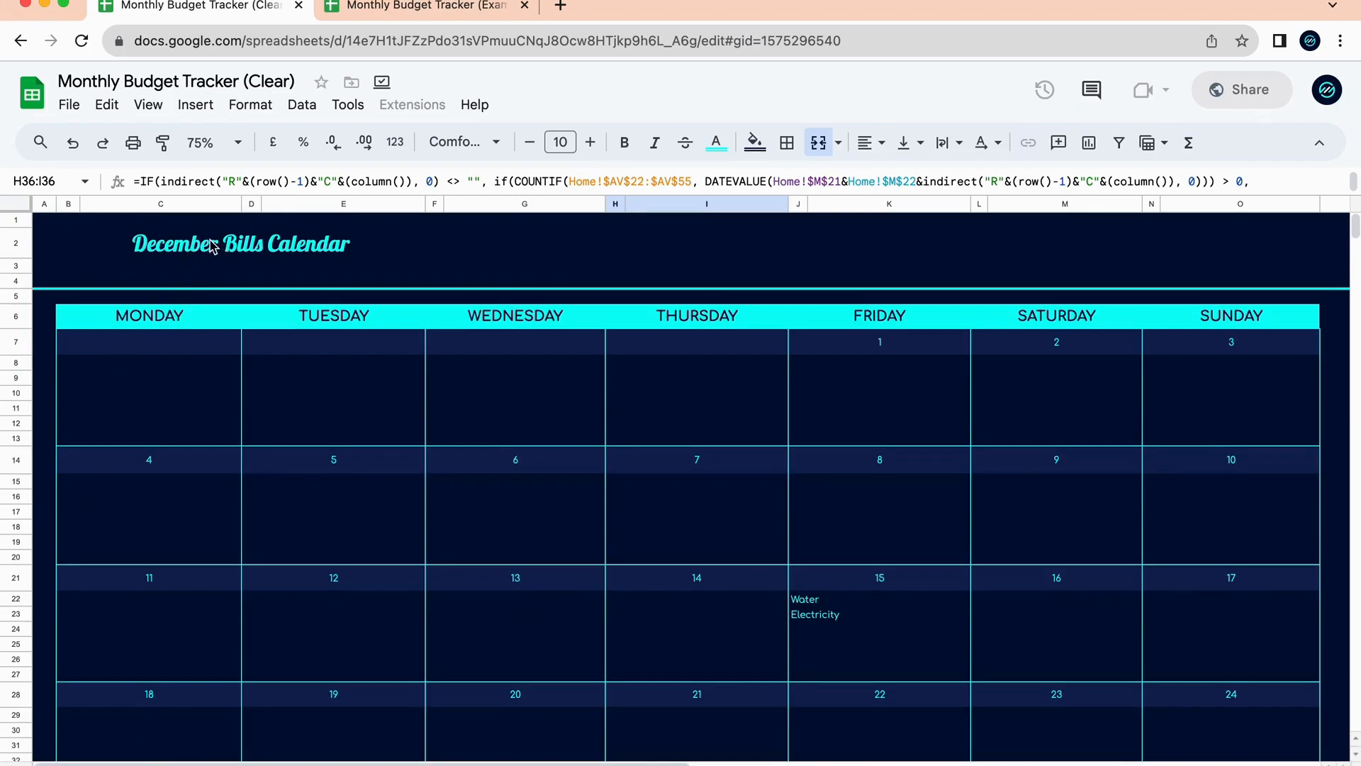
Set the month in the Home sheet's Setup table to May and view the bills calendar for that month.
click(213, 764)
scroll(222, 693, left, 2)
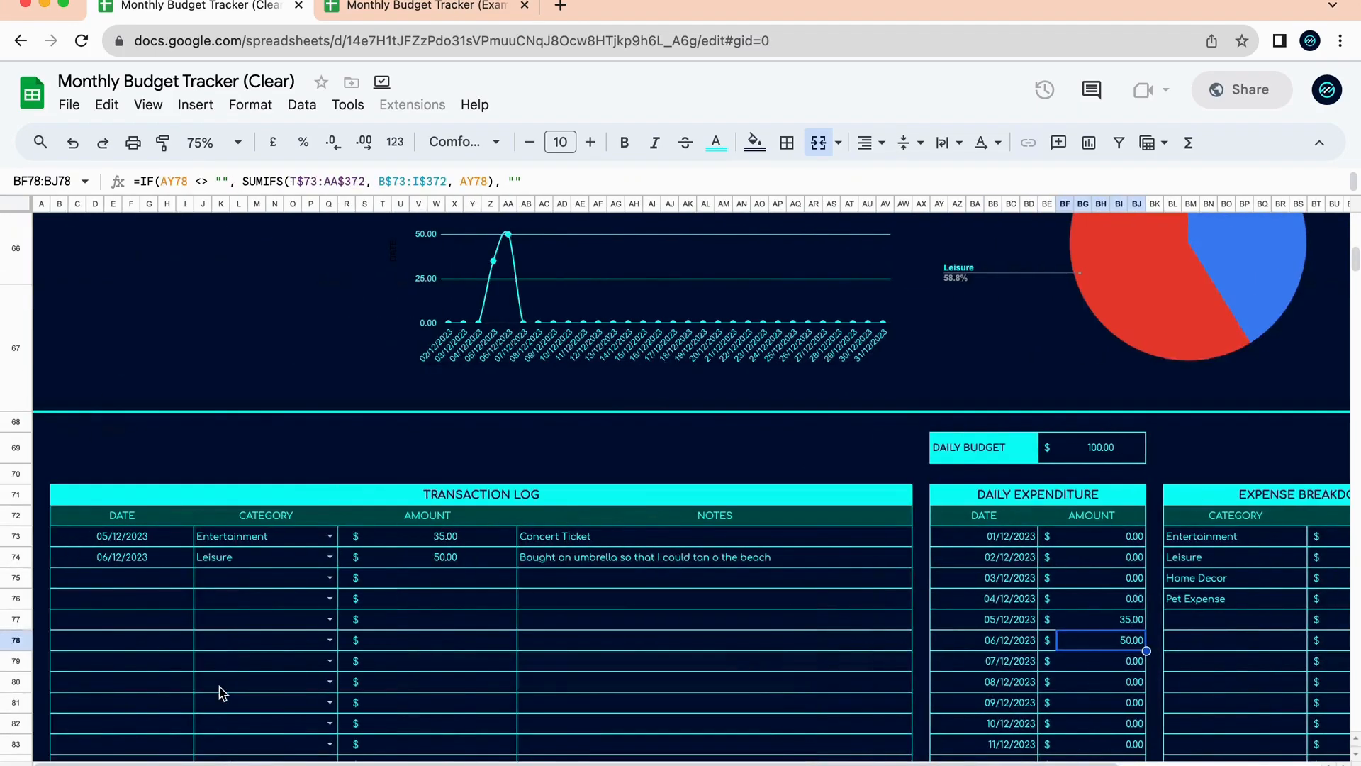
scroll(222, 693, up, 15)
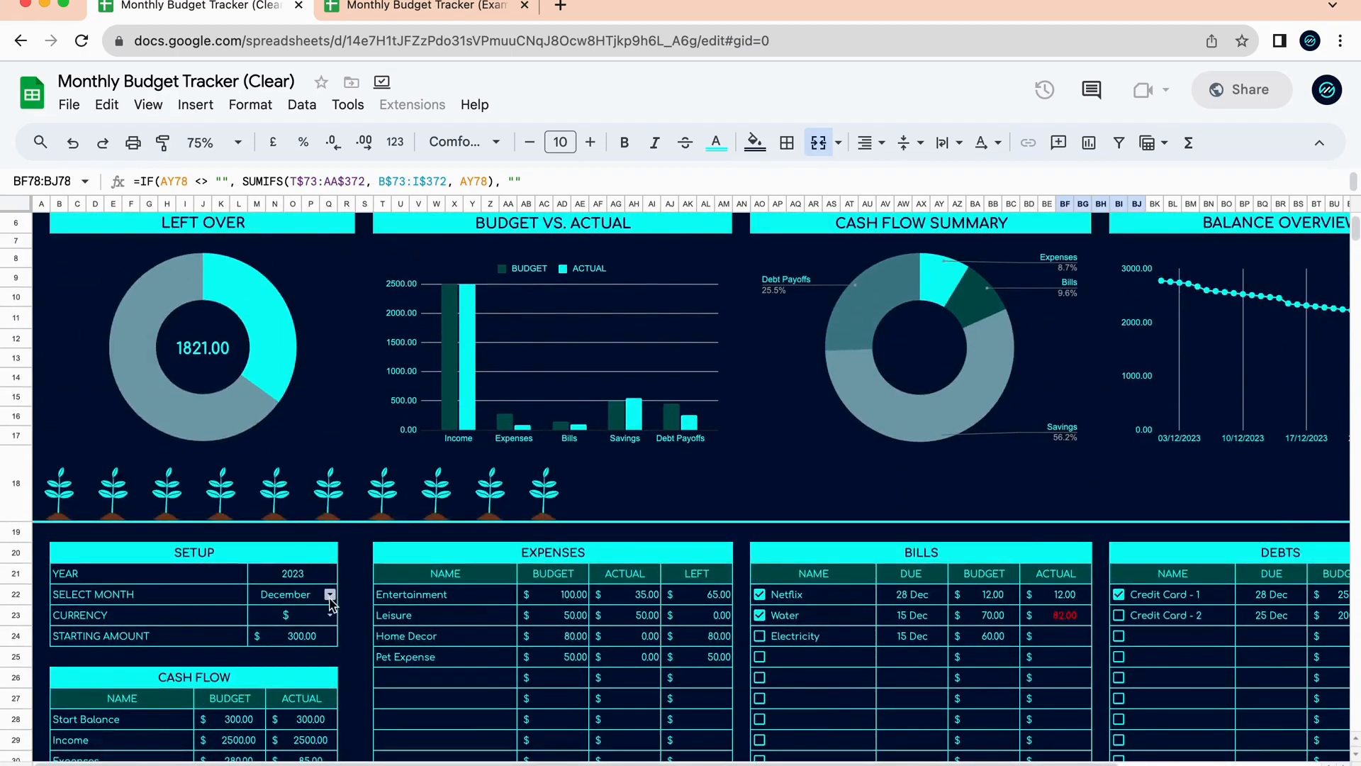
click(330, 594)
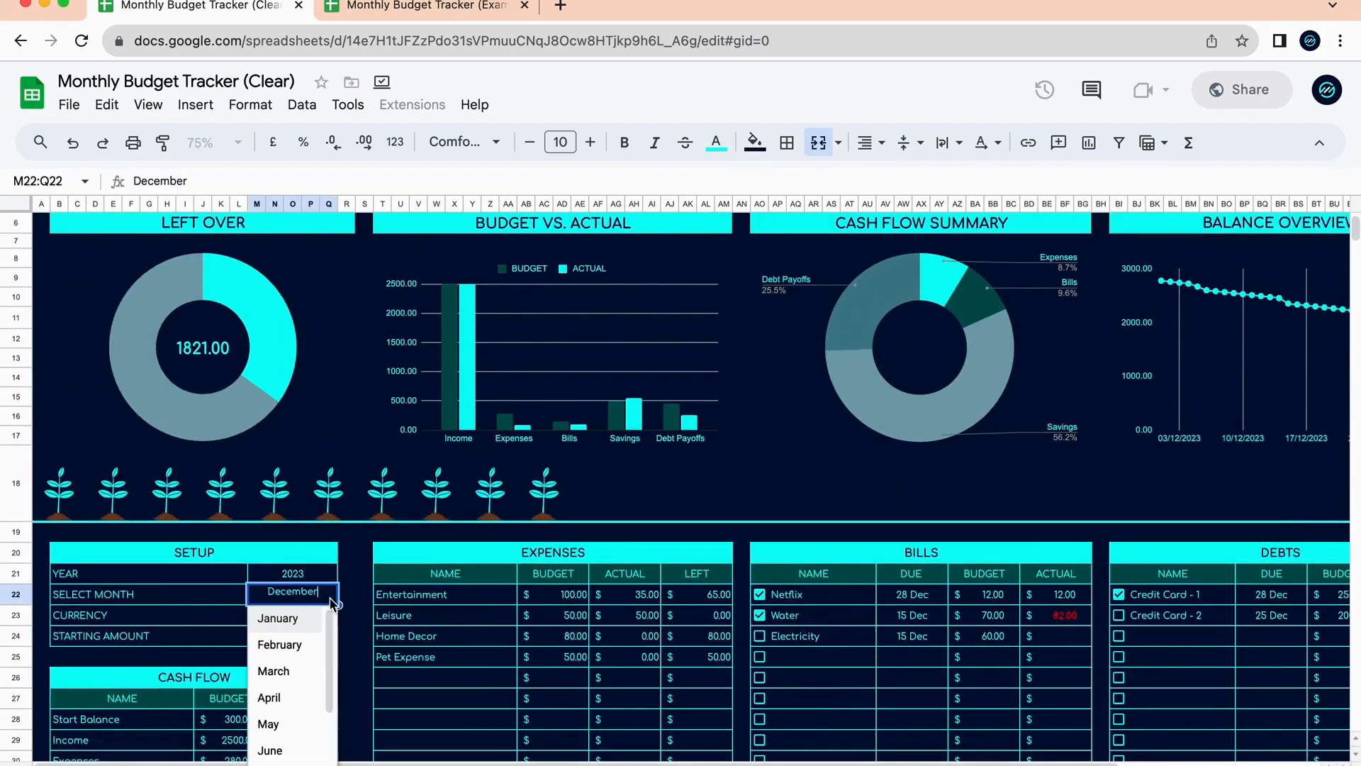
click(304, 733)
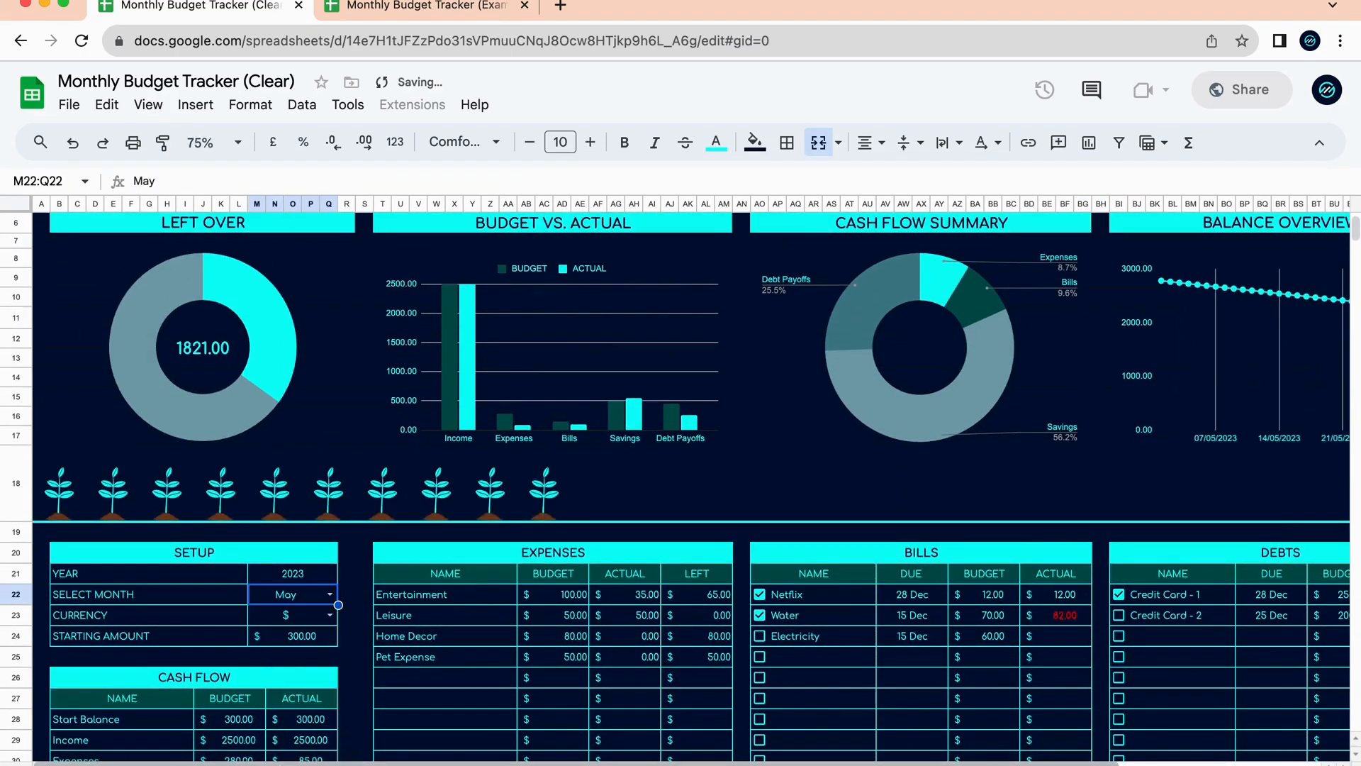
click(351, 764)
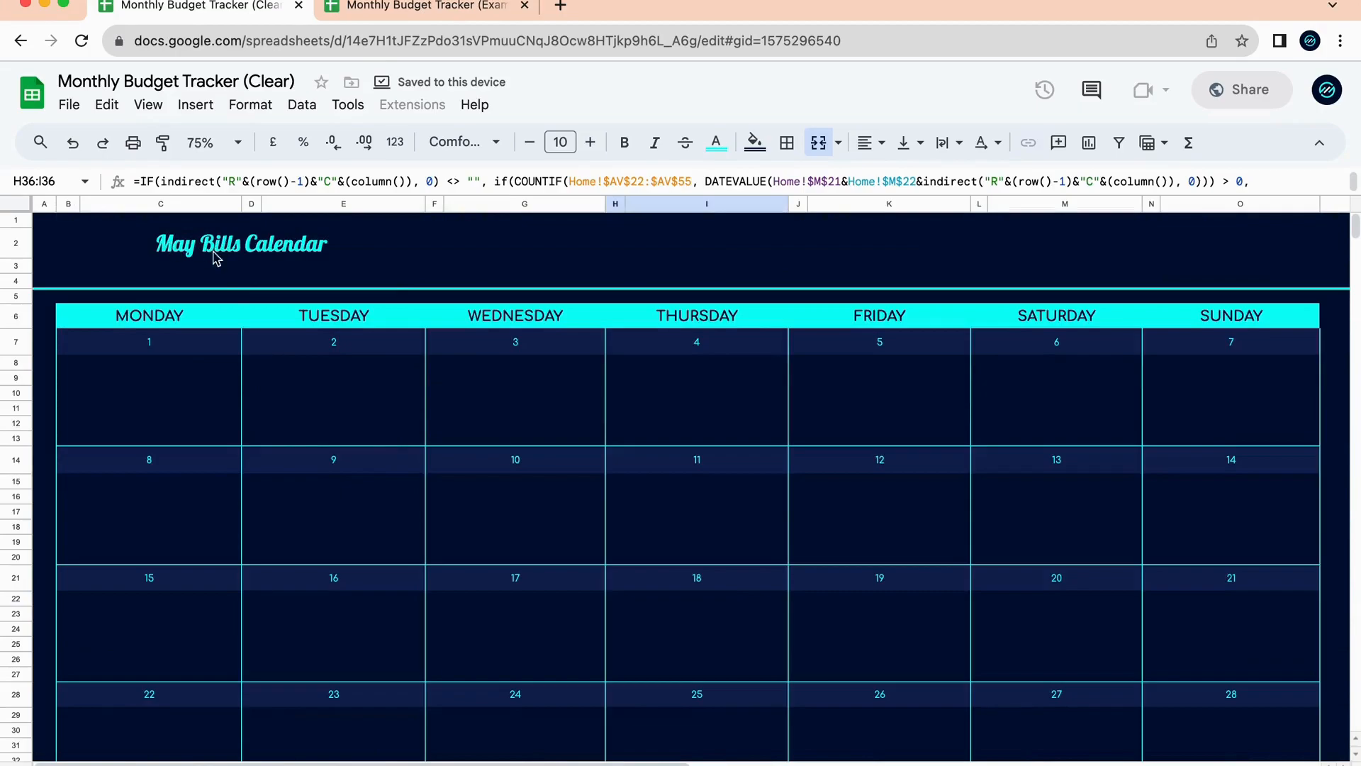
Return to the Home sheet and set the selected month back to December.
click(298, 764)
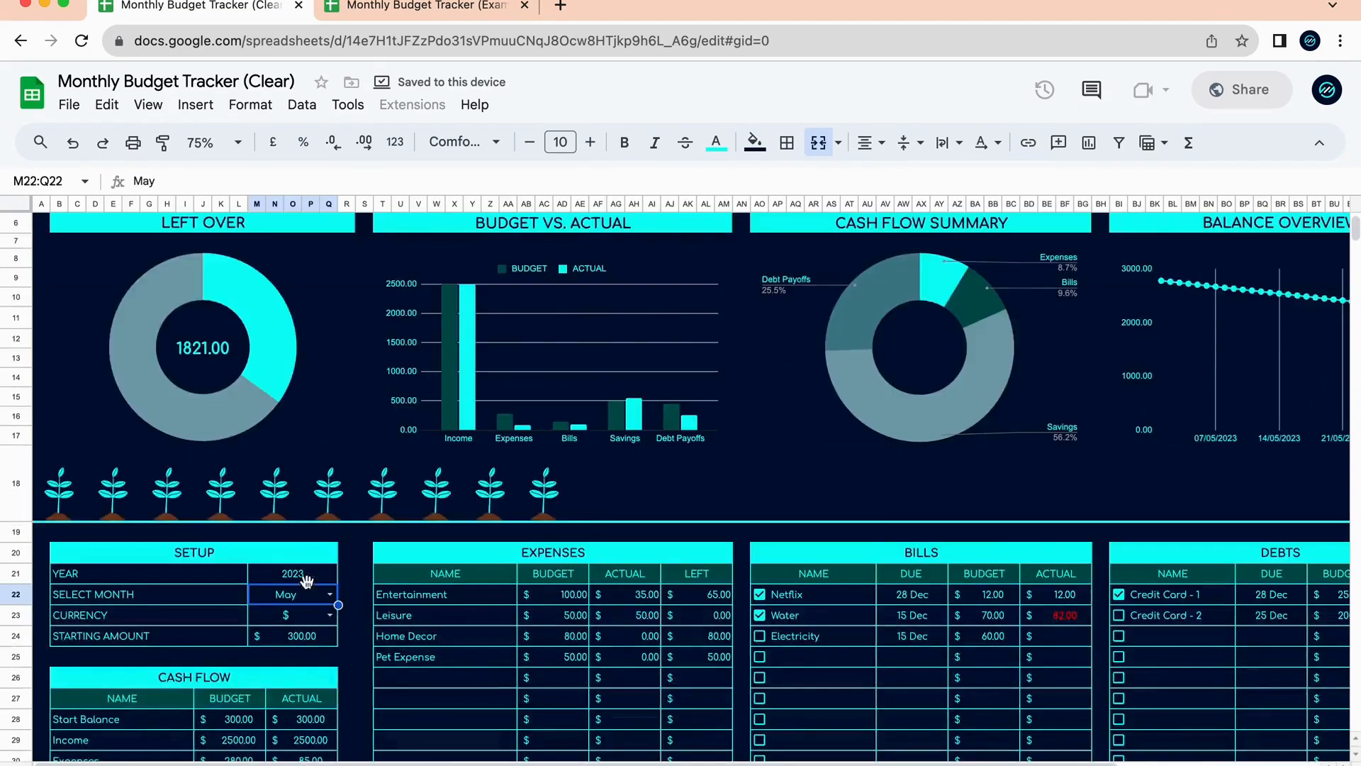
click(337, 600)
scroll(308, 702, down, 3)
click(294, 755)
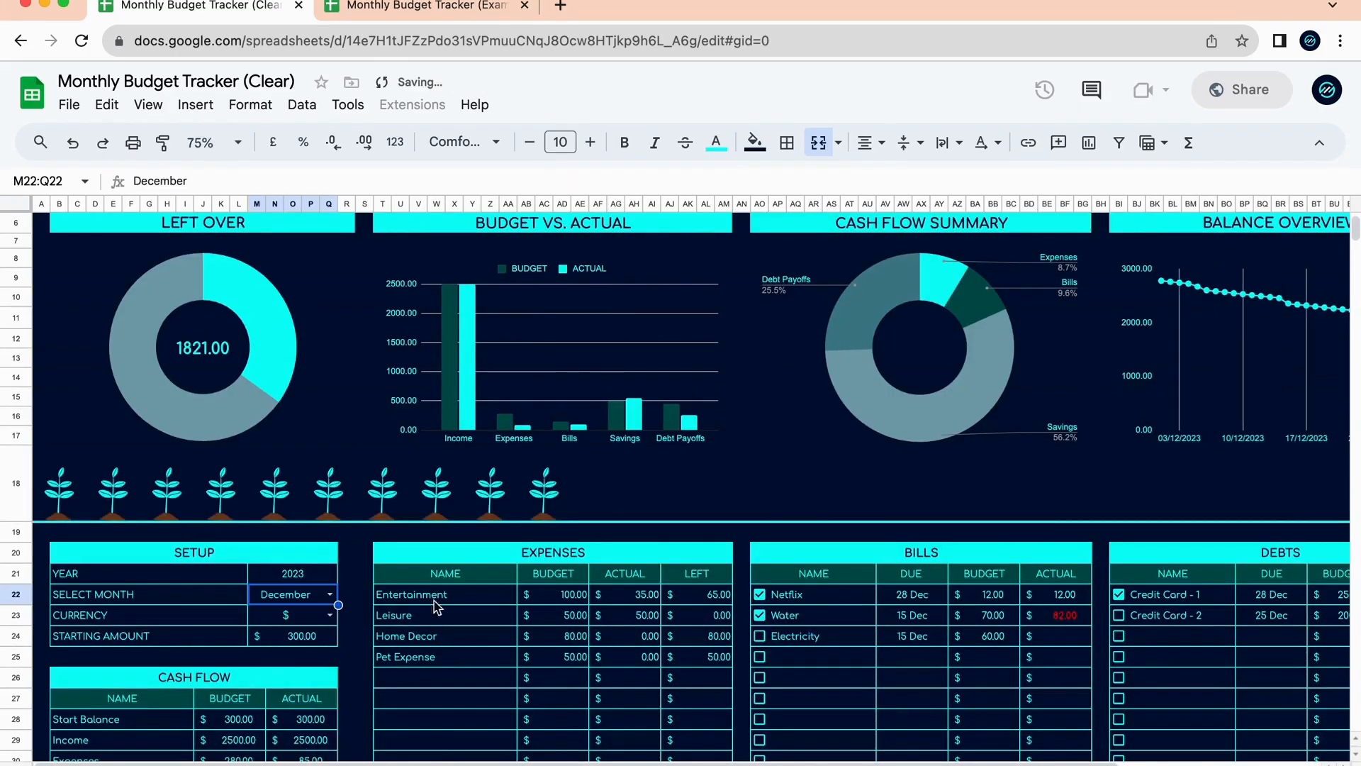
Review the whole tracker, from the summary figures and overview charts down to the budget tables and the transaction log.
scroll(592, 469, up, 3)
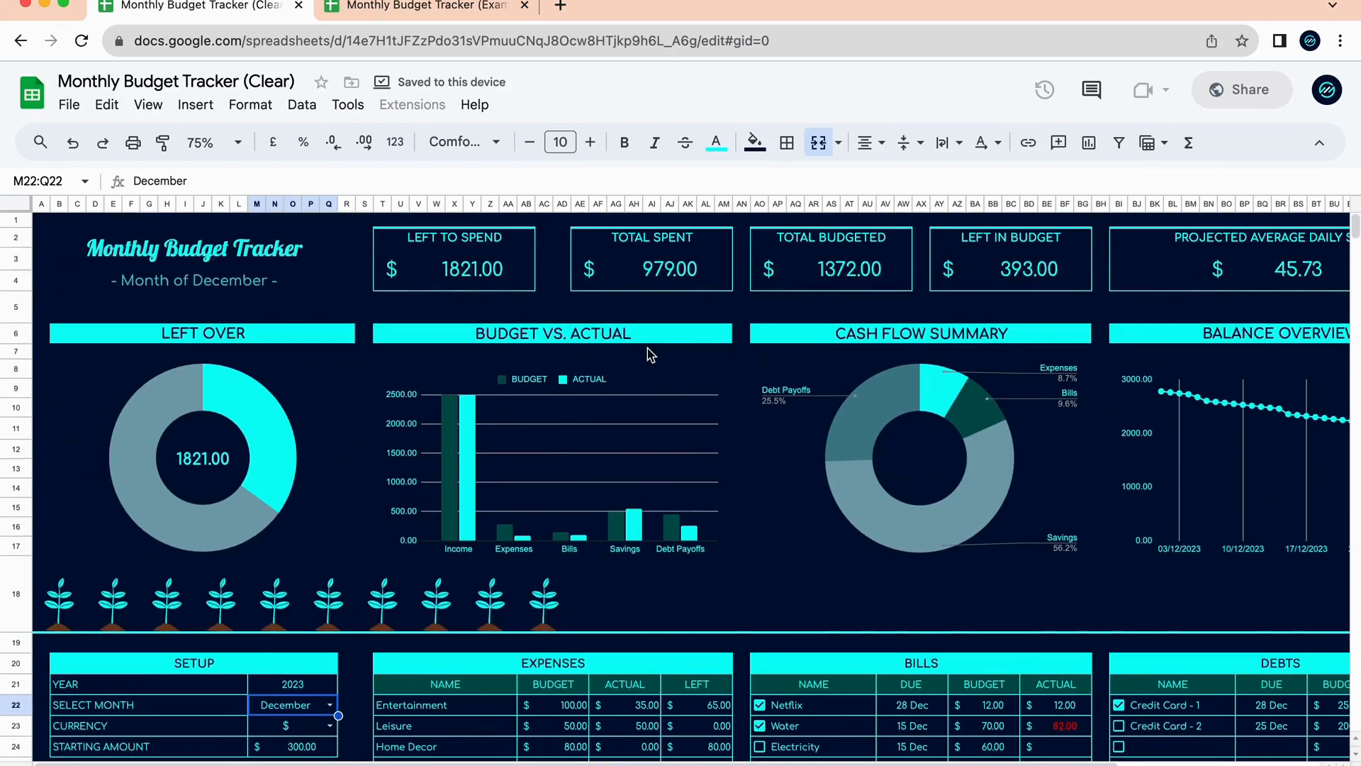
scroll(608, 397, down, 3)
scroll(608, 397, up, 2)
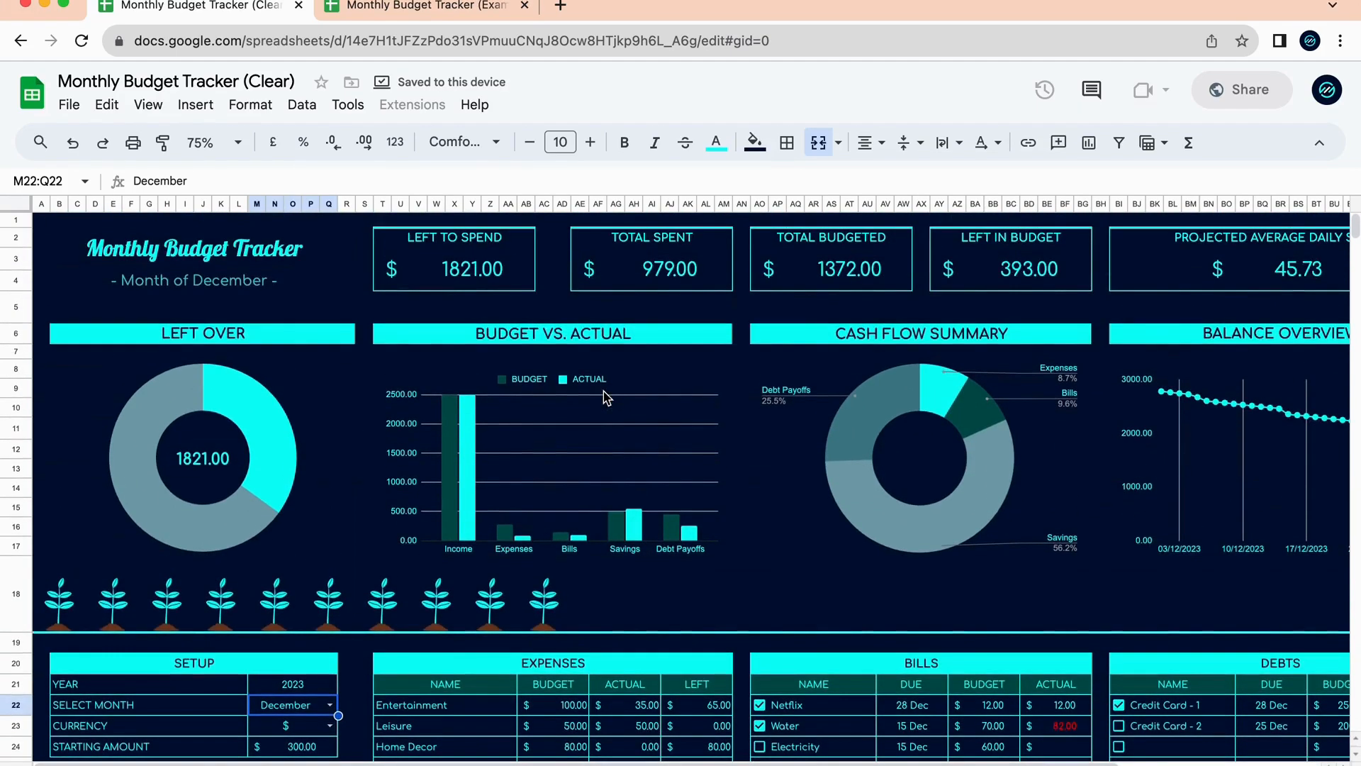
scroll(576, 662, down, 10)
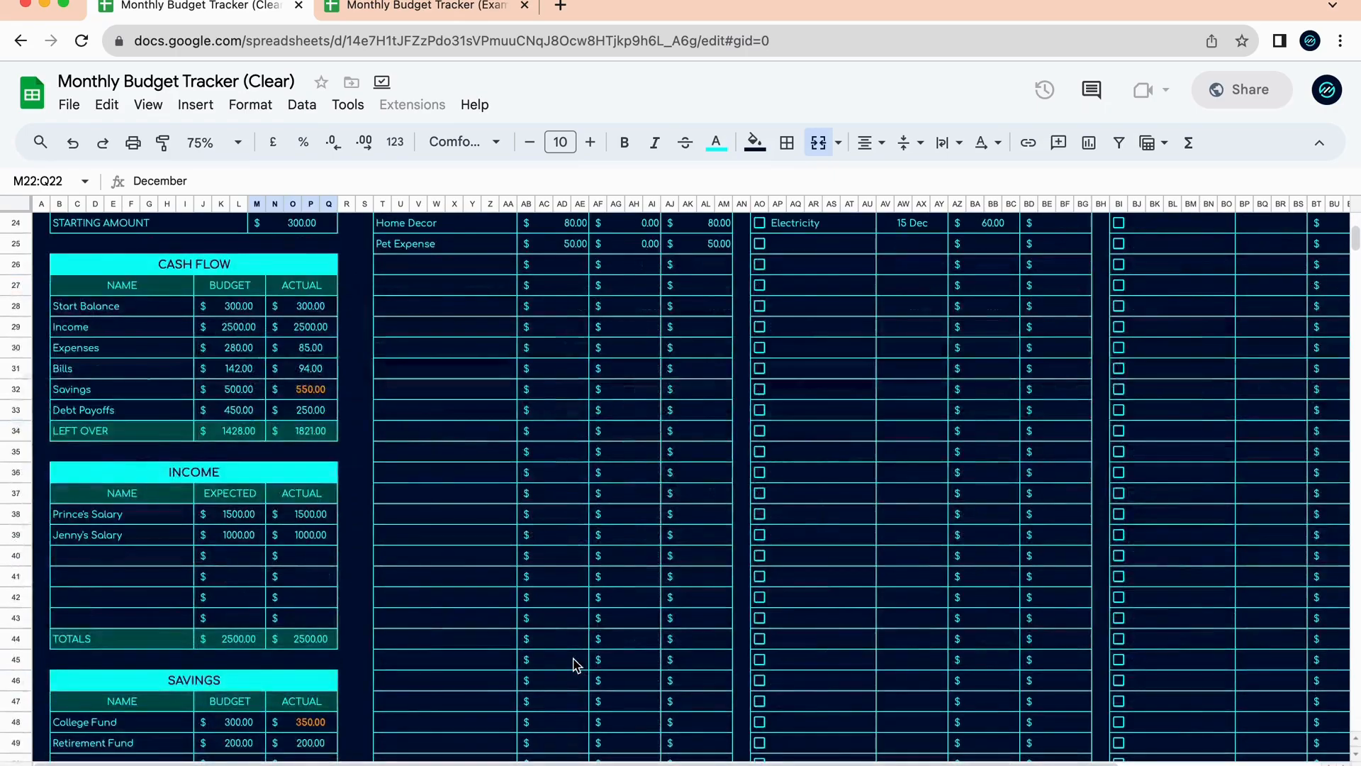
scroll(576, 662, down, 5)
scroll(578, 660, up, 10)
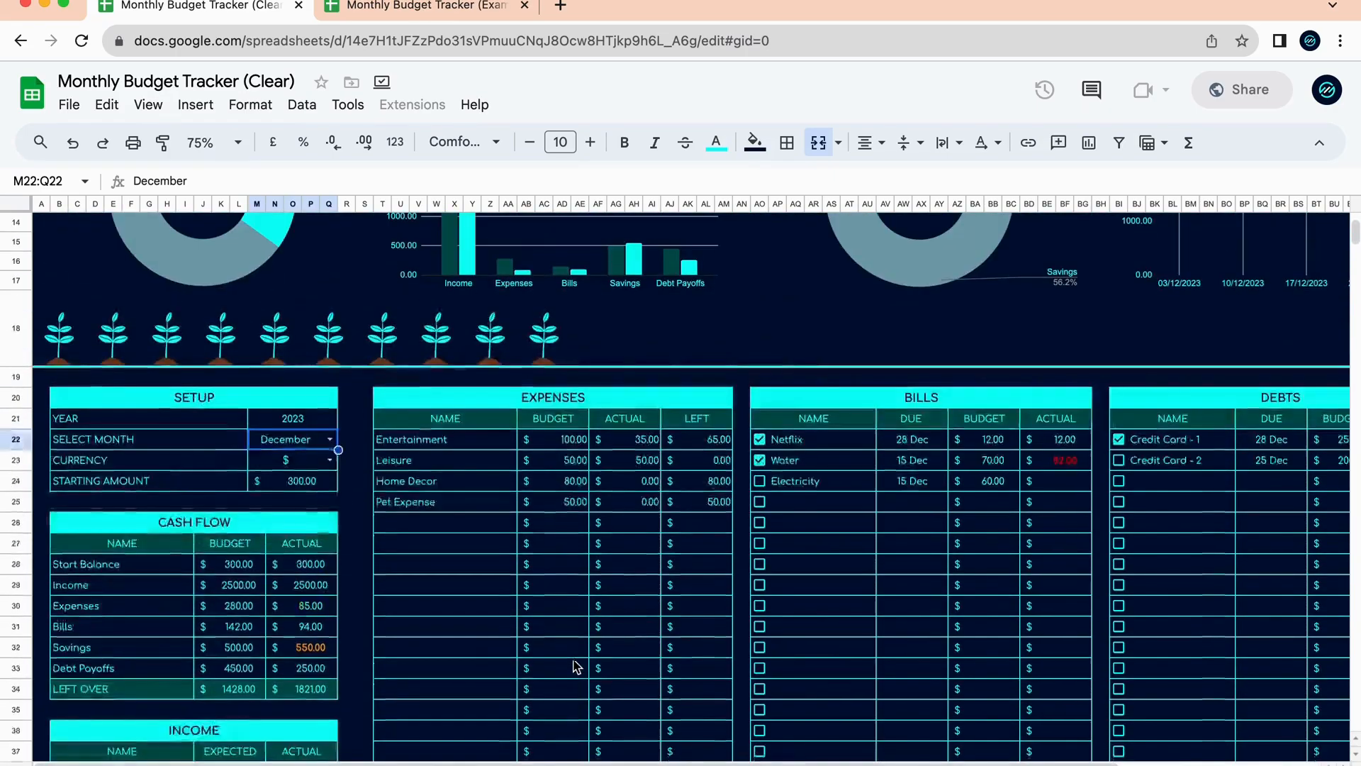
scroll(1106, 587, right, 2)
scroll(1113, 586, left, 2)
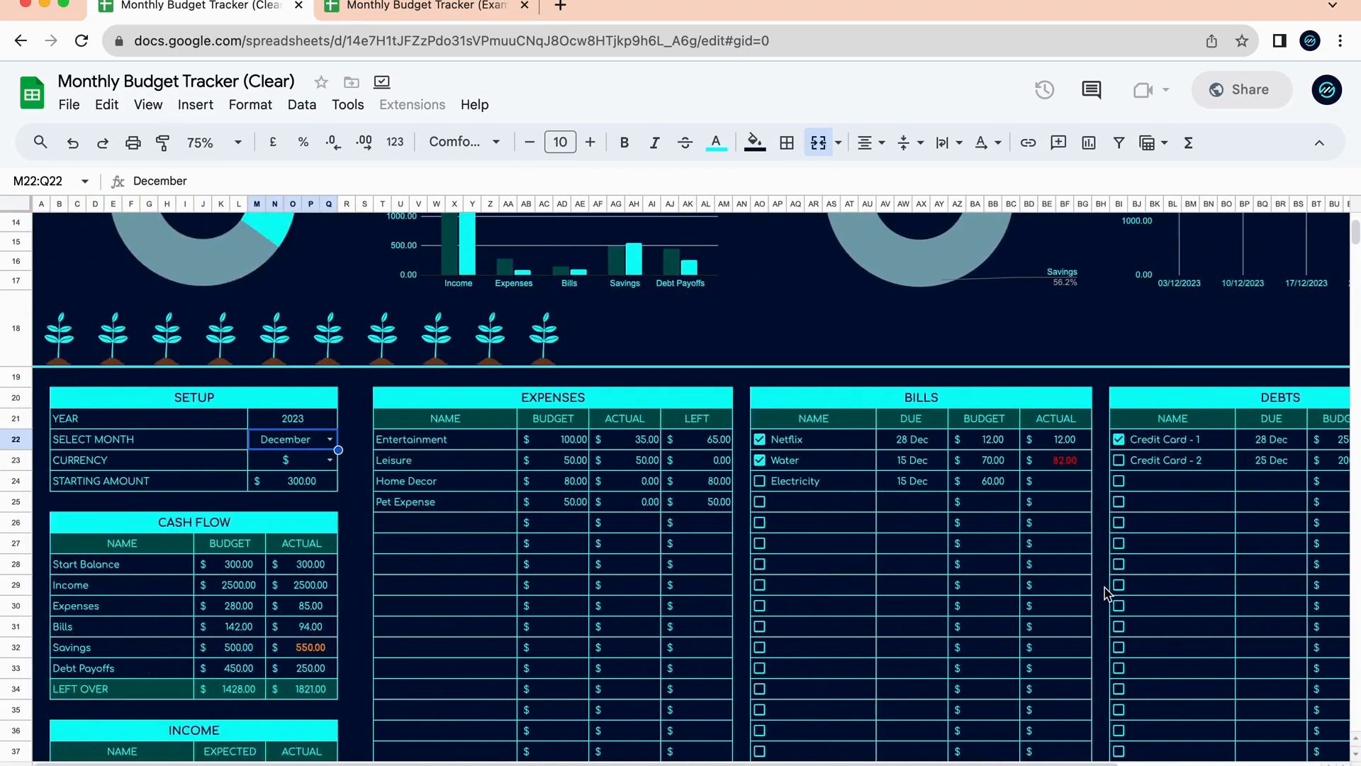
scroll(1107, 593, down, 10)
scroll(1108, 593, down, 10)
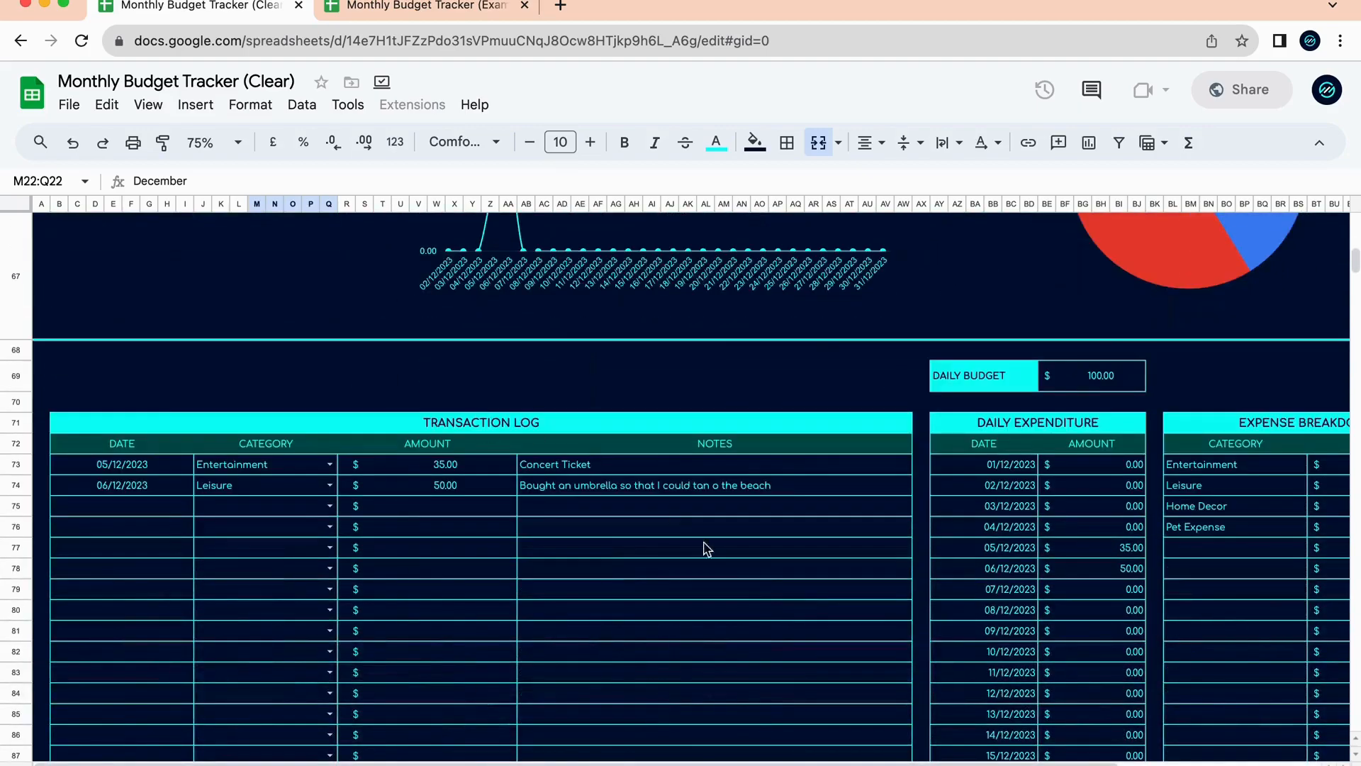
scroll(939, 402, up, 15)
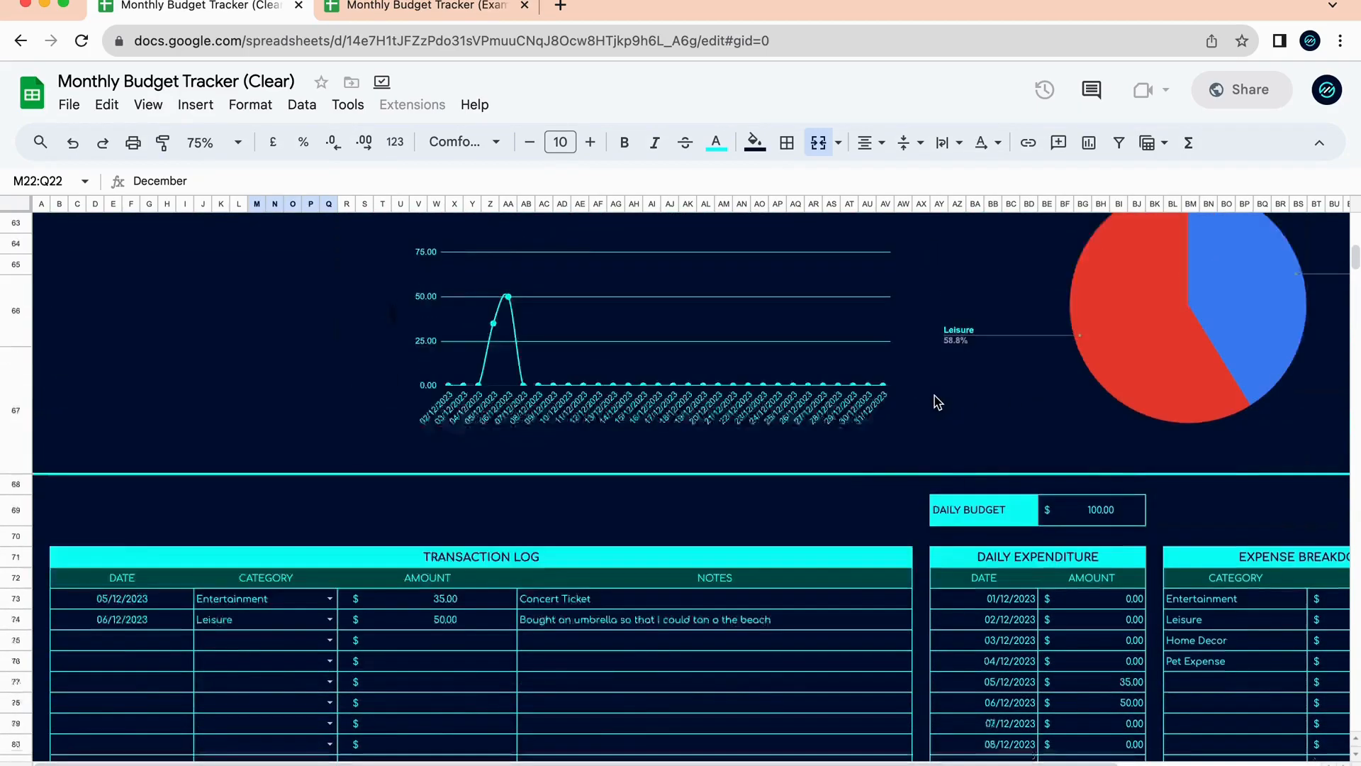
scroll(753, 443, down, 3)
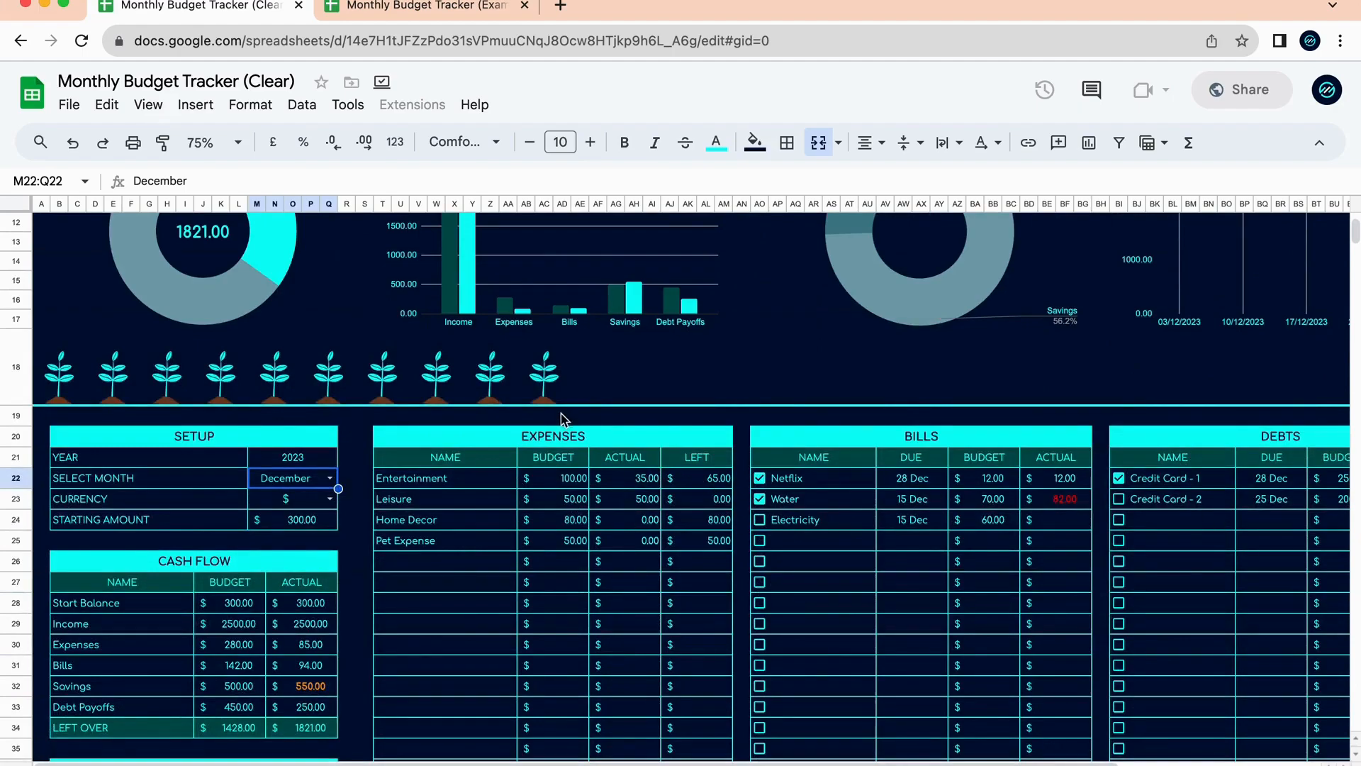
Try to overwrite the formula for the Home Decor expense's actual amount with 40.
click(629, 482)
click(700, 478)
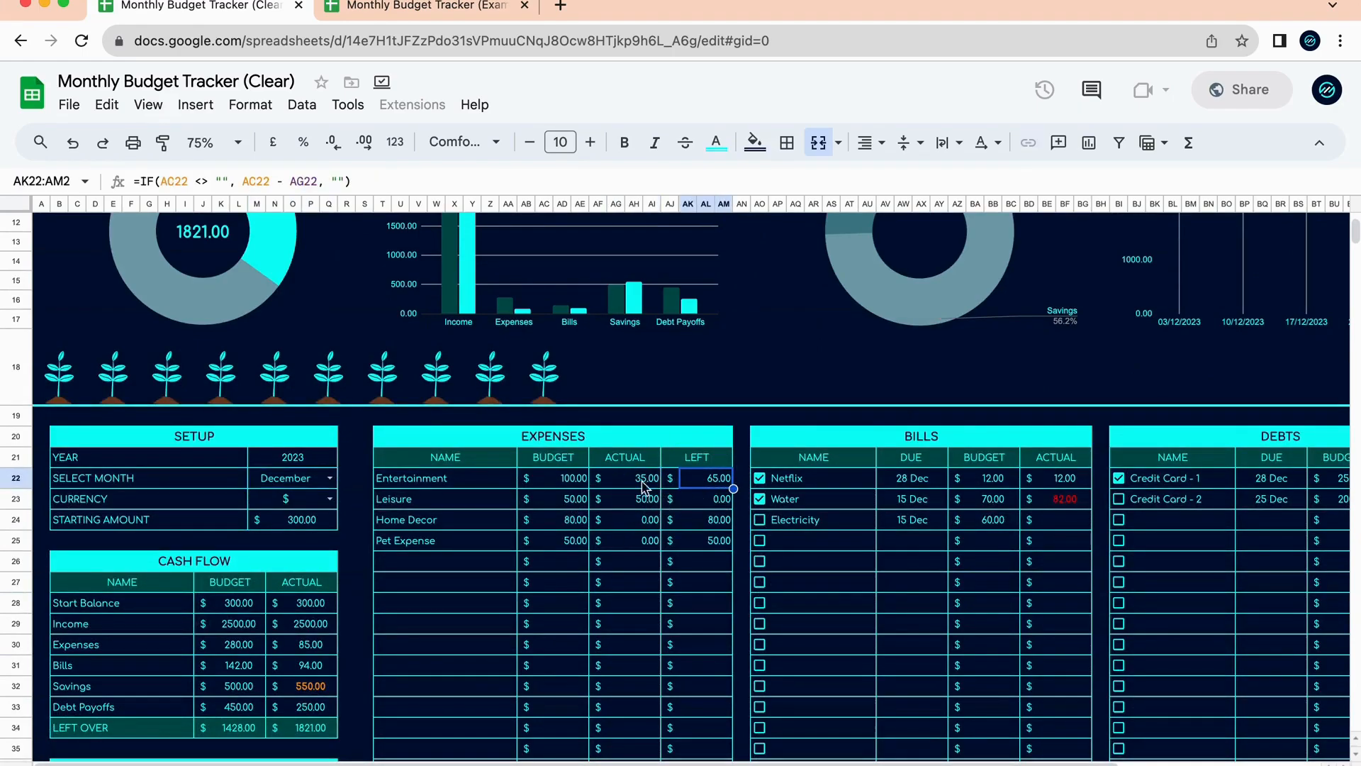
click(650, 523)
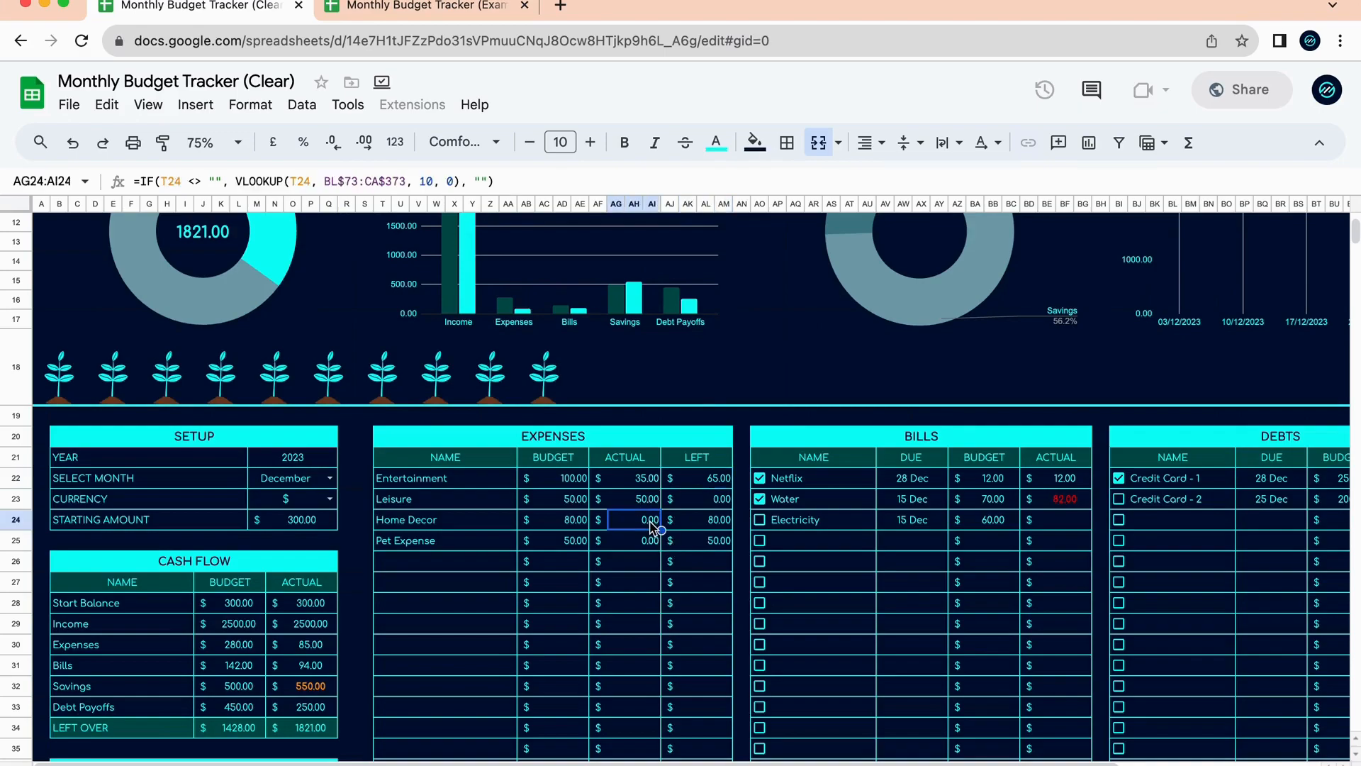
text(40)
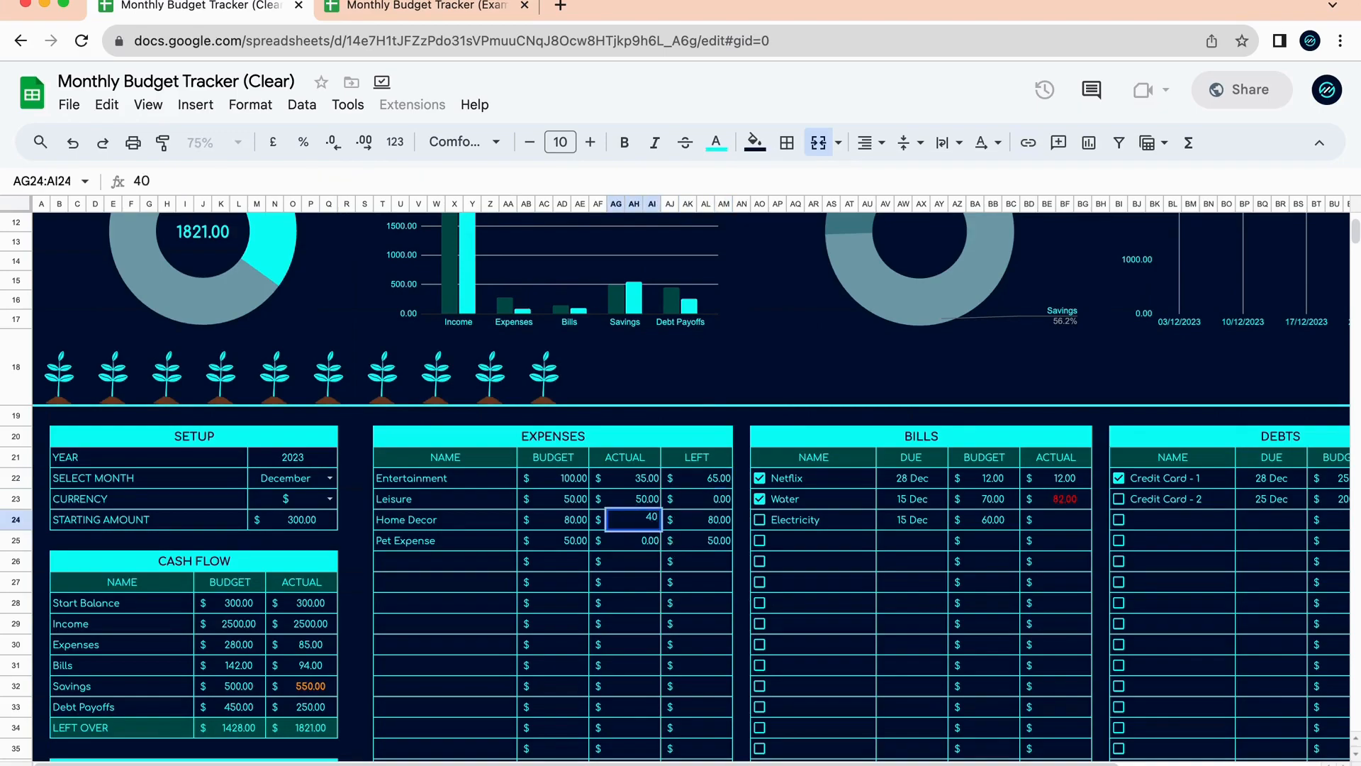
key(Return)
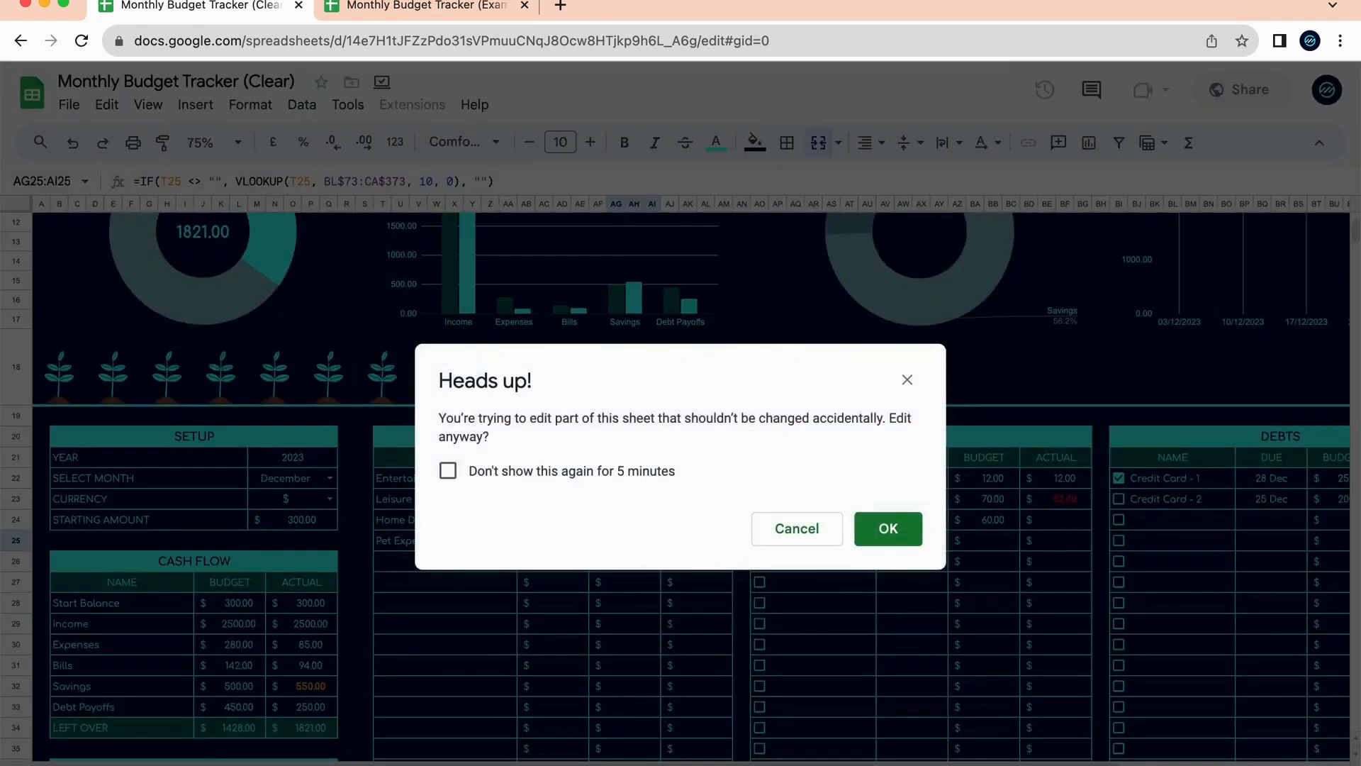
click(790, 527)
scroll(636, 485, up, 5)
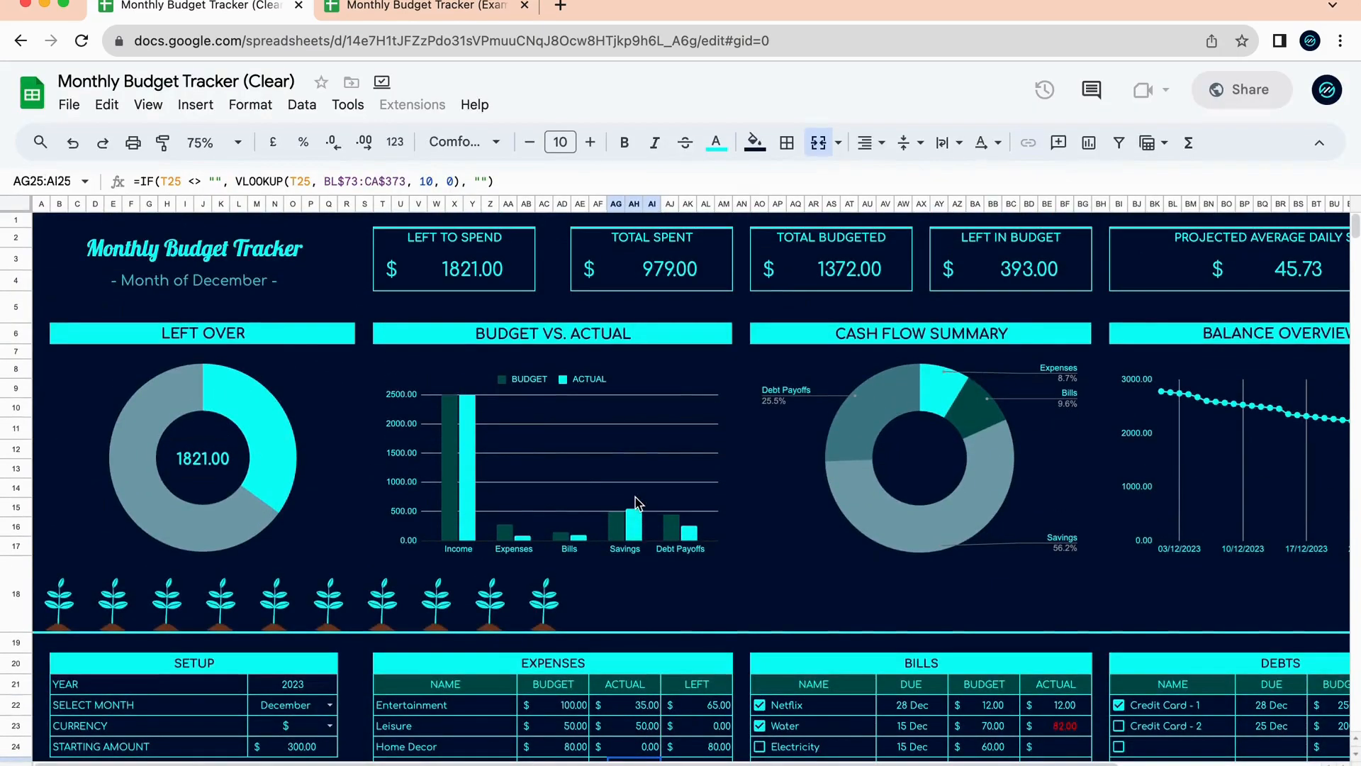